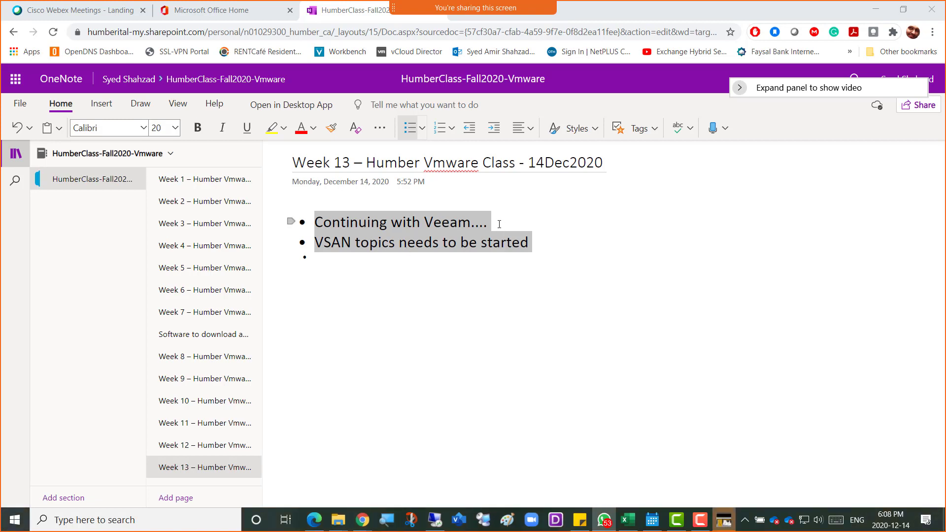
mouse_move(444, 4)
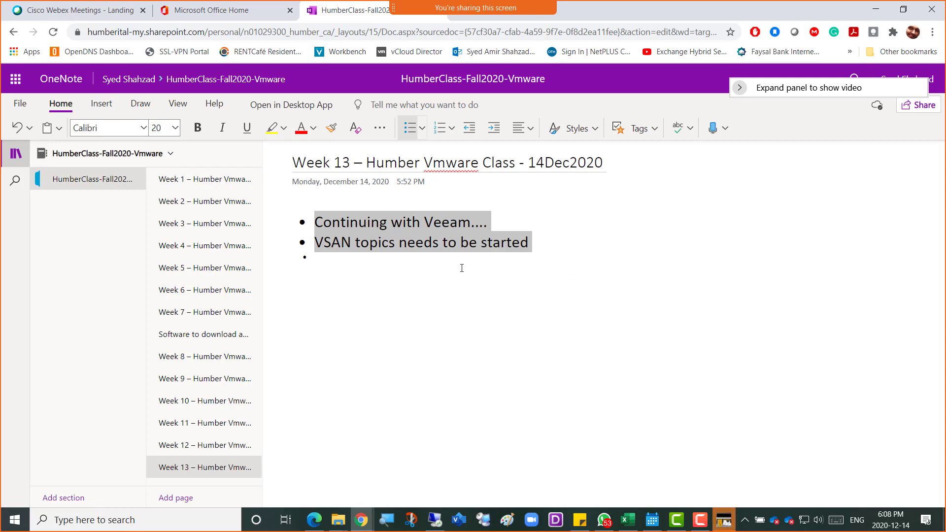
click(498, 224)
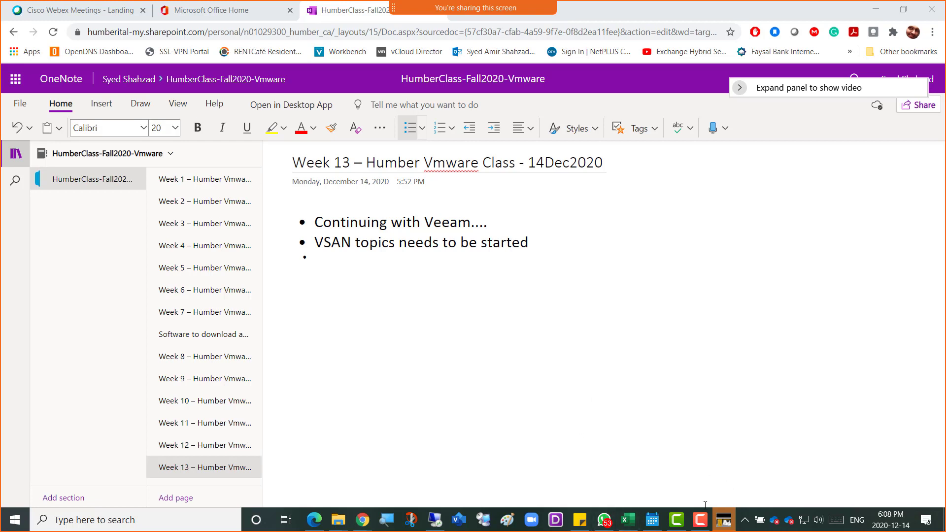
click(701, 523)
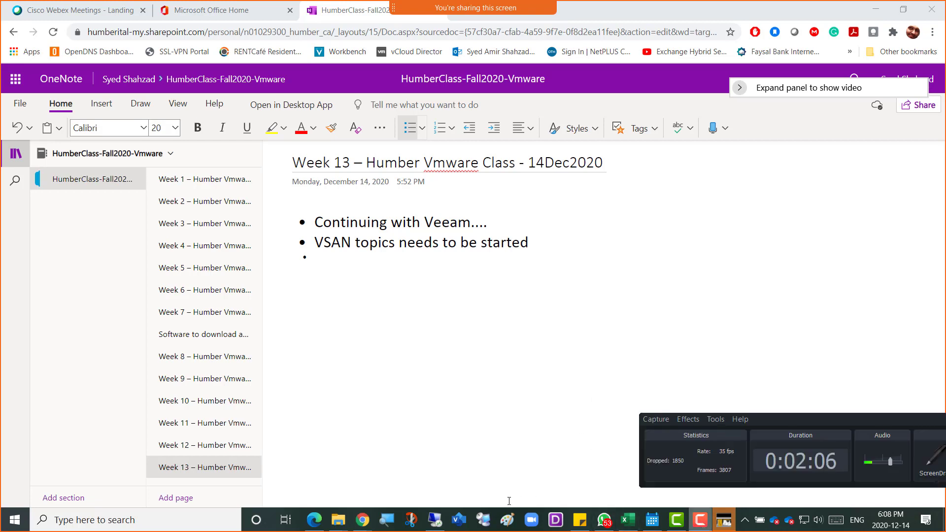
Switch to the remote desktop session running VMware Workstation and narrow its virtual machine library
click(436, 524)
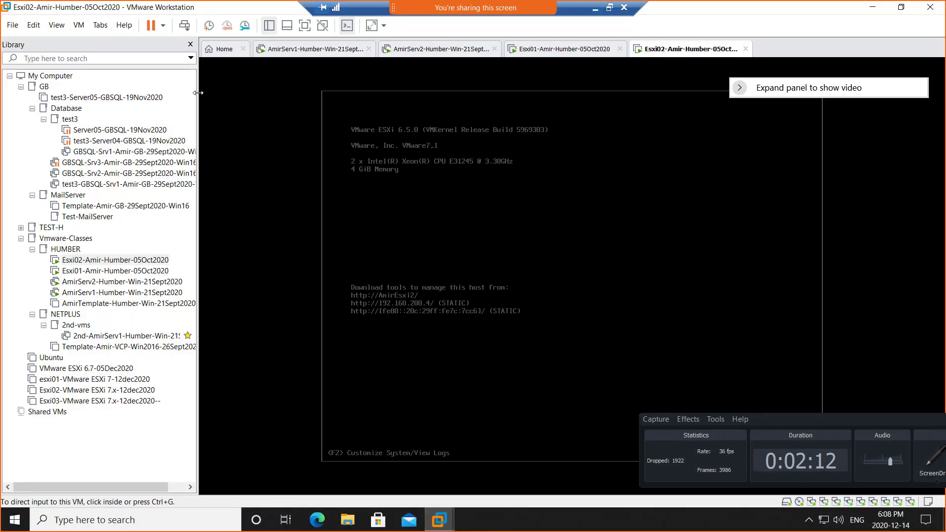
drag(197, 94, 73, 97)
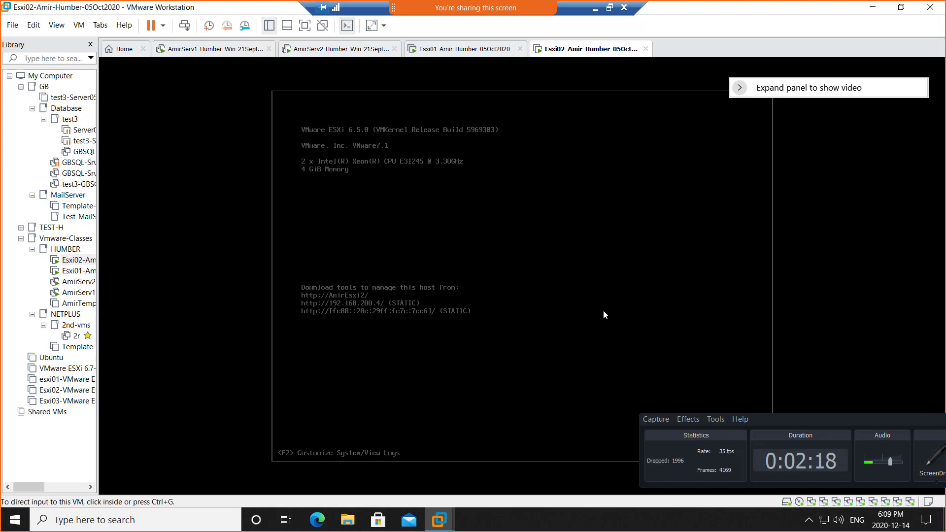
drag(909, 422, 576, 425)
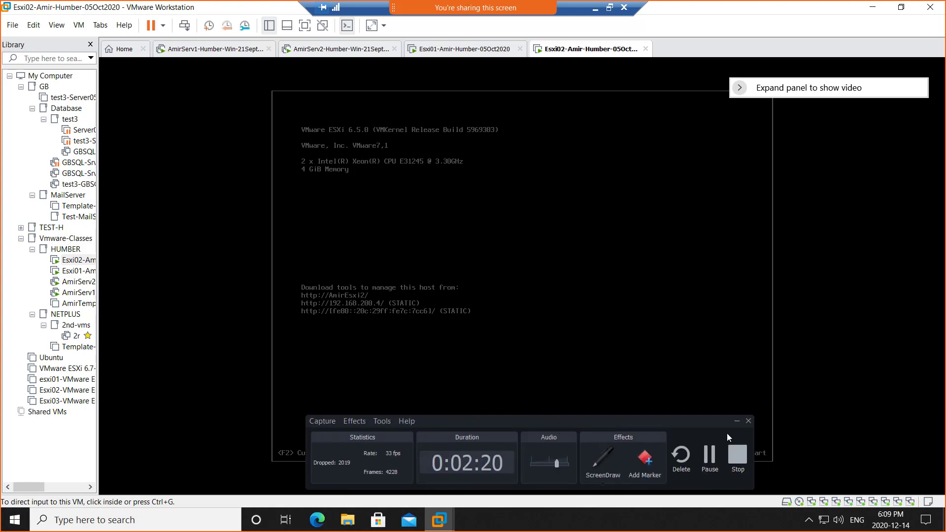
click(736, 420)
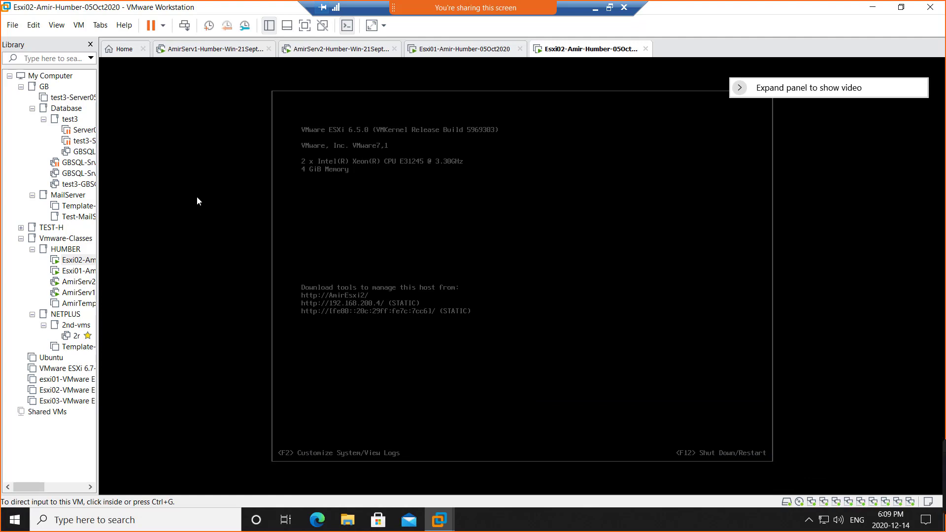
Unlock the AmirServ1-Humber-Win-21Sept2020 virtual machine by signing in with the account password
click(178, 55)
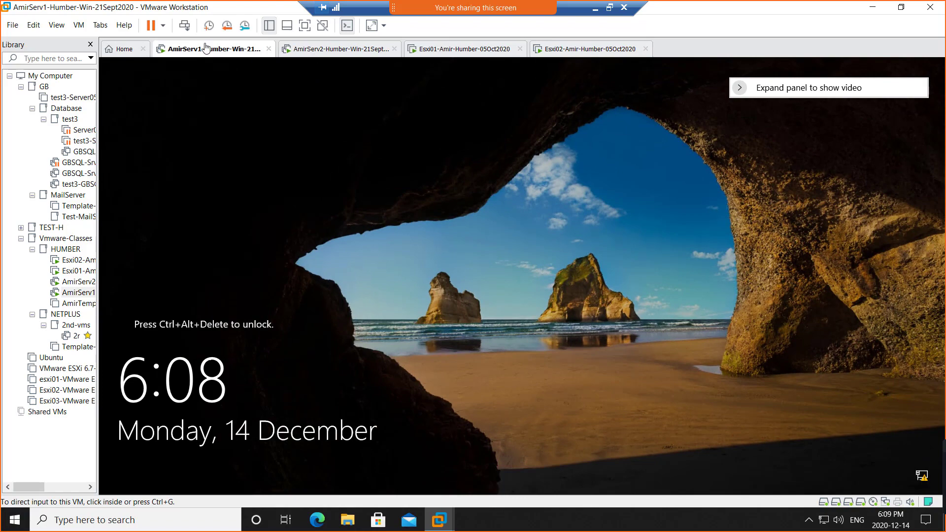
click(185, 25)
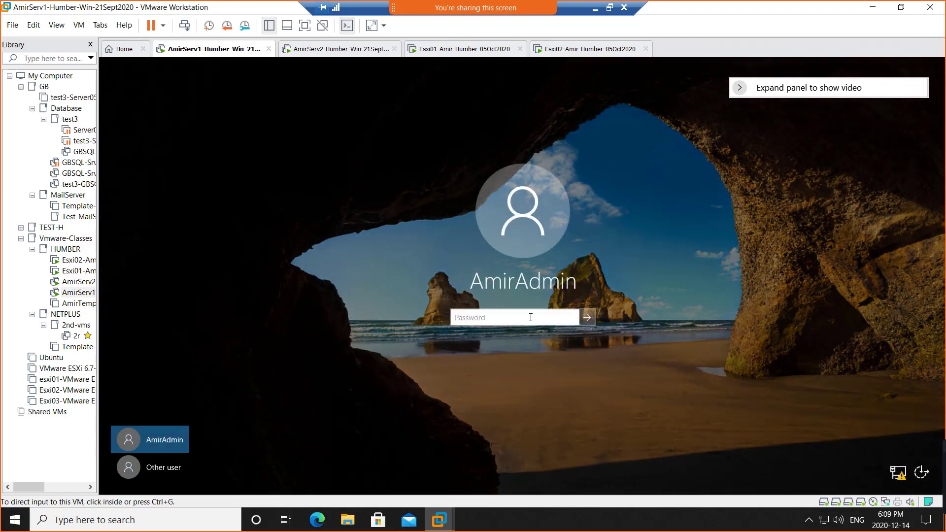
click(530, 317)
text(********)
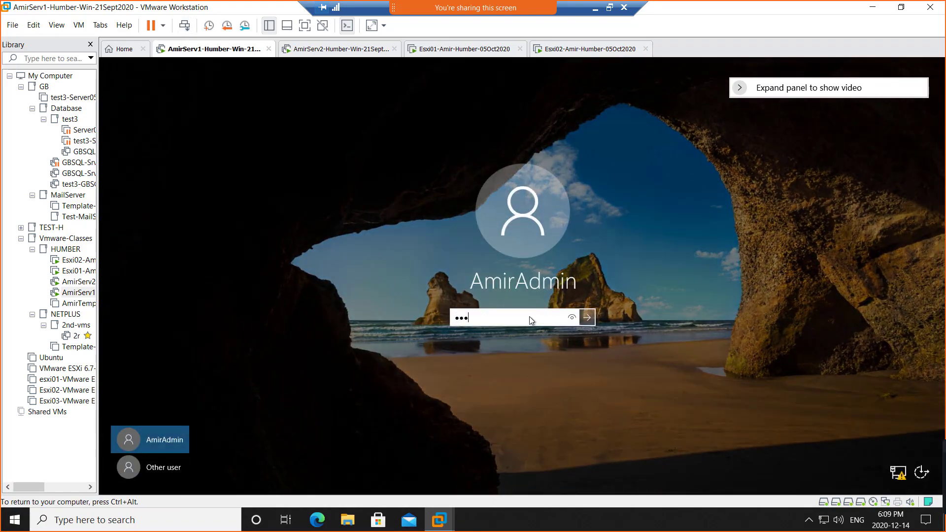
text(**)
key(Return)
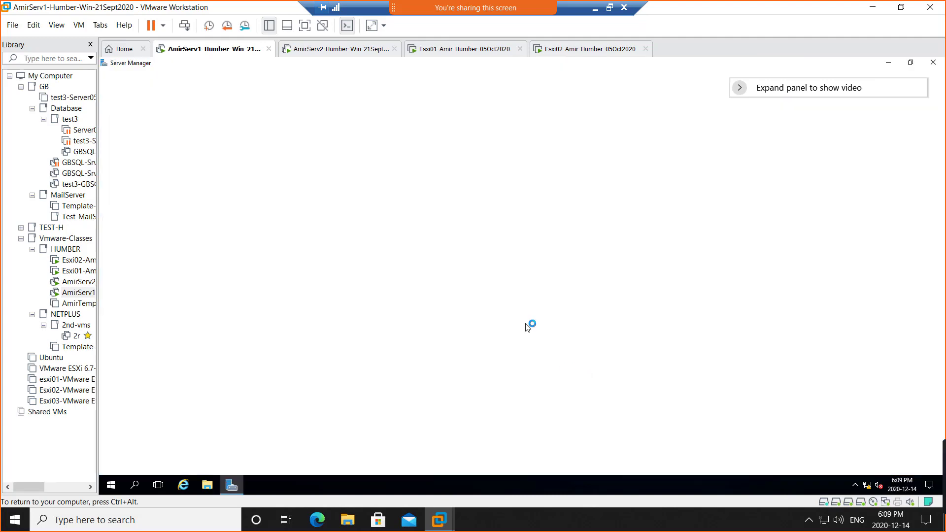
Check the host computer's CPU and memory performance in the detailed Task Manager view, and minimize it when done
right_click(594, 526)
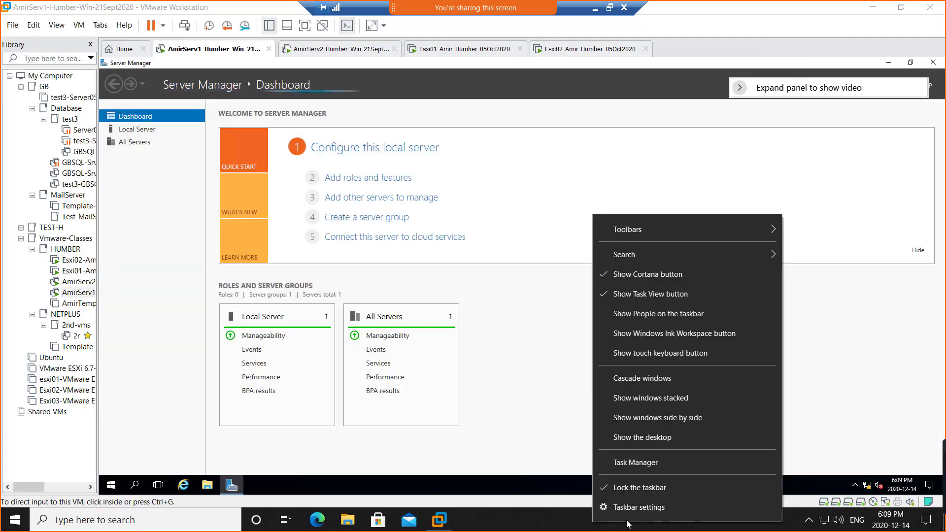
click(646, 464)
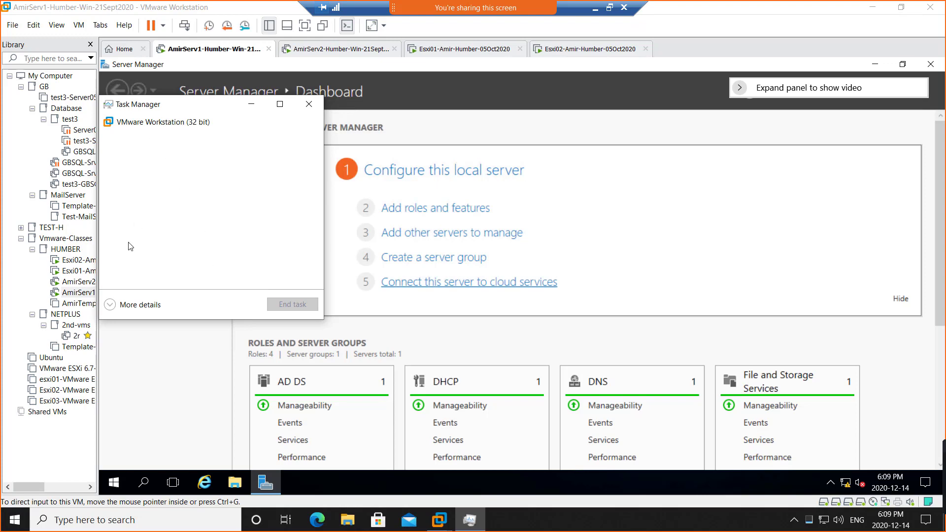
click(110, 303)
click(161, 134)
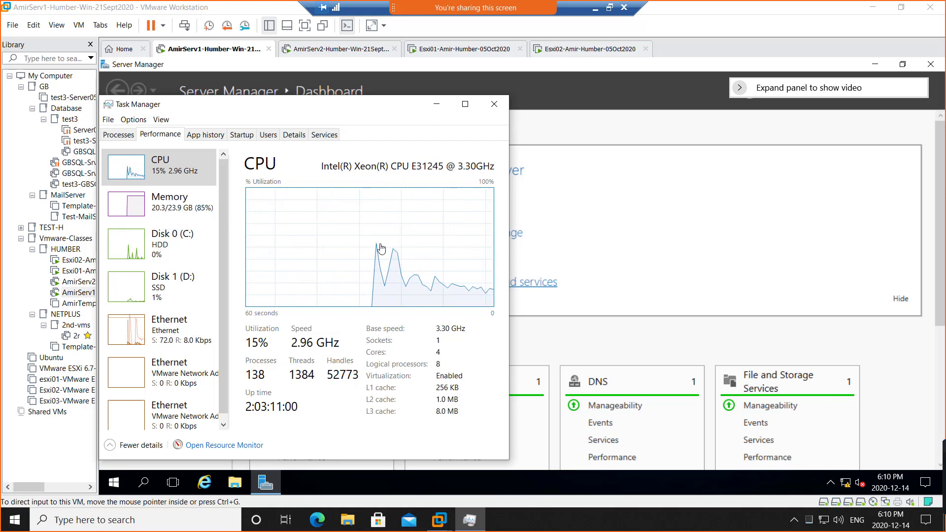
click(143, 209)
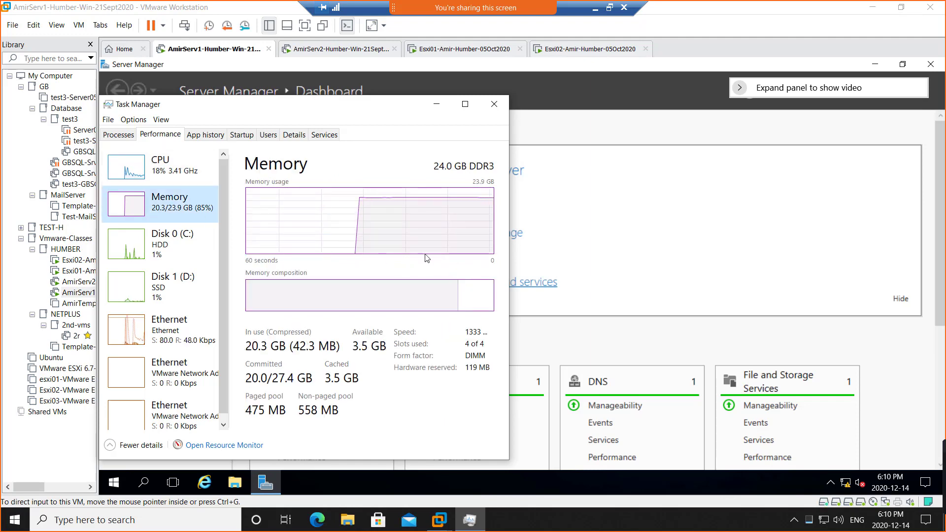
click(436, 105)
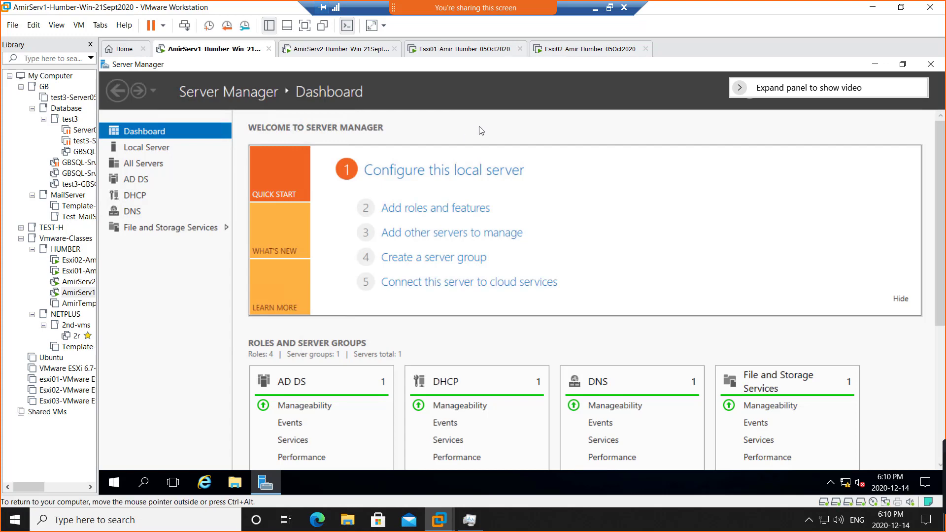
Sign in to the AmirServ2-Humber-Win-21Sept2020 virtual machine with the account password
click(312, 53)
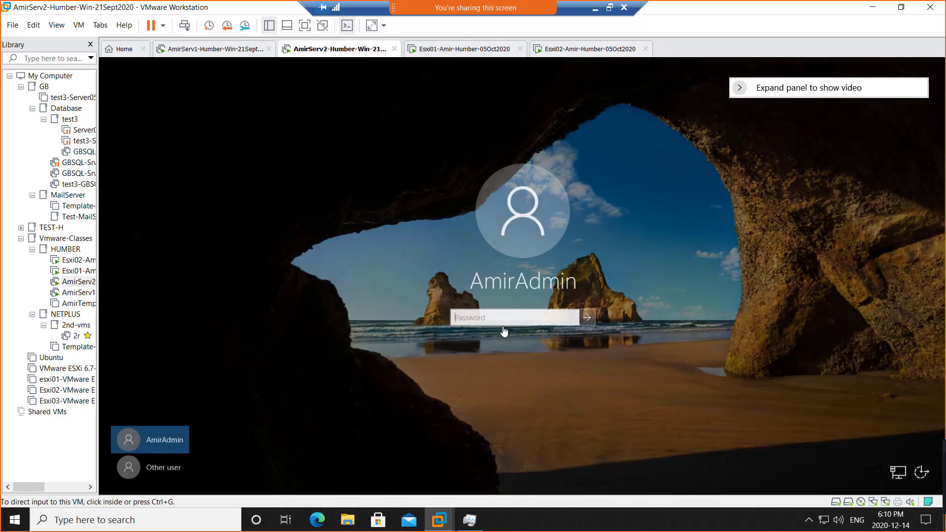
click(504, 318)
text(*****)
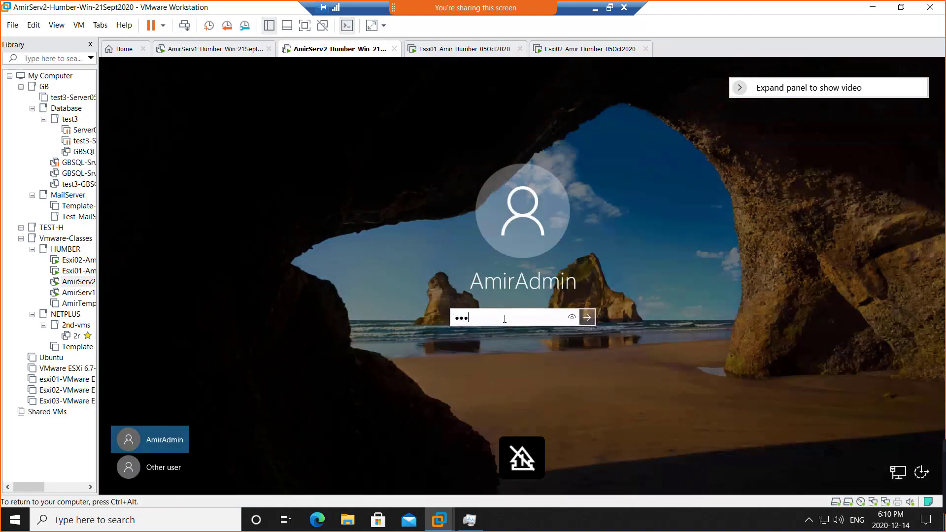
text(****)
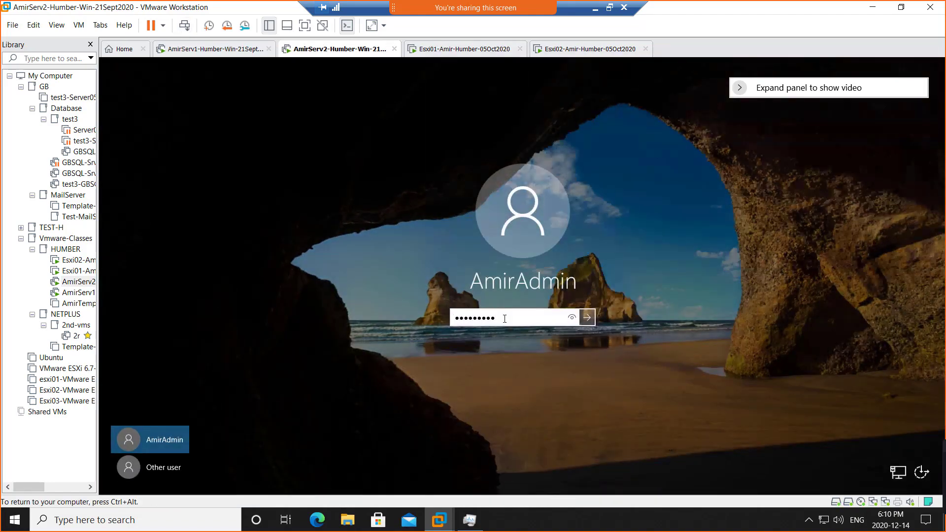
text(**)
key(Return)
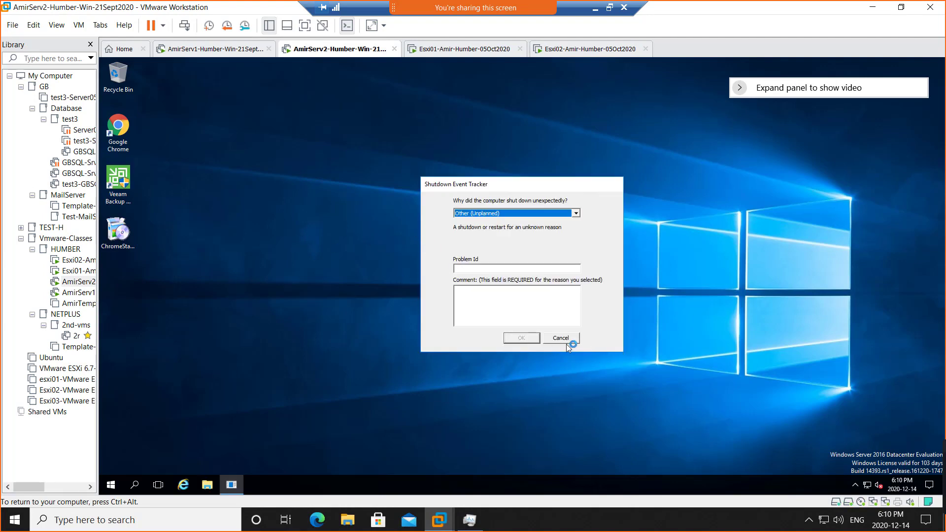
Cancel the Shutdown Event Tracker on the second server and maximize Server Manager
click(569, 339)
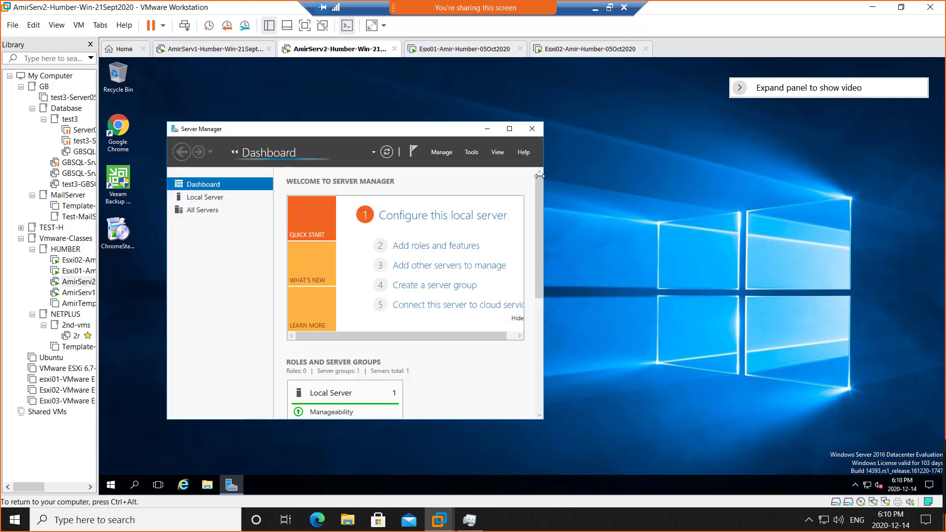
click(508, 129)
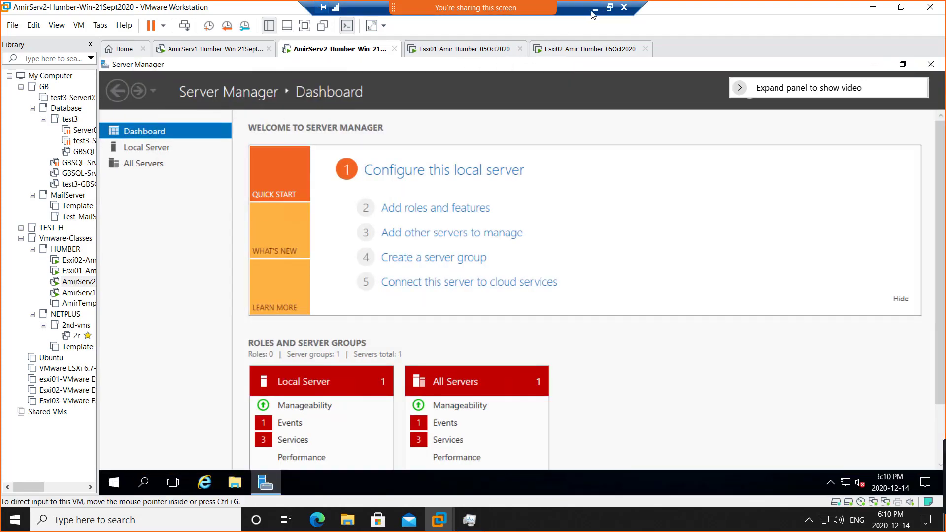
Leave the remote session and look through the Week 12 class notes in the online OneNote notebook
click(594, 11)
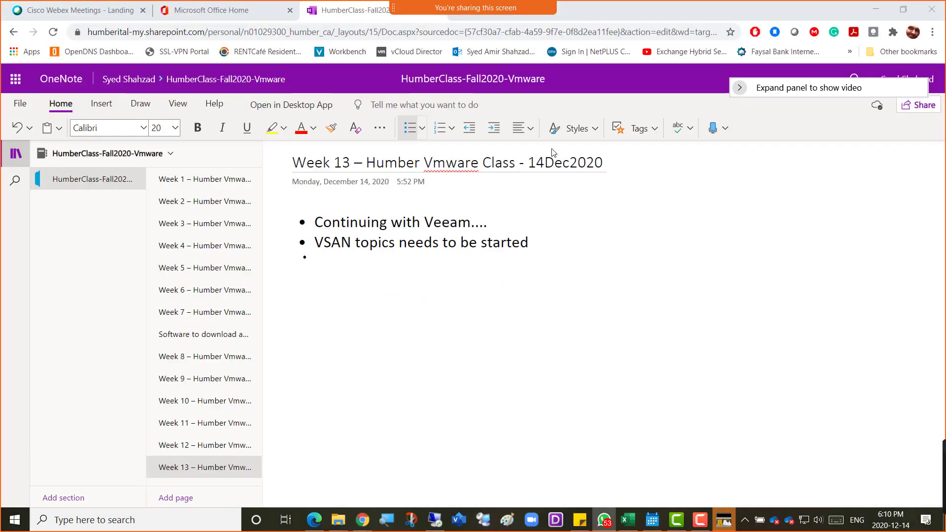
click(192, 444)
scroll(758, 354, down, 15)
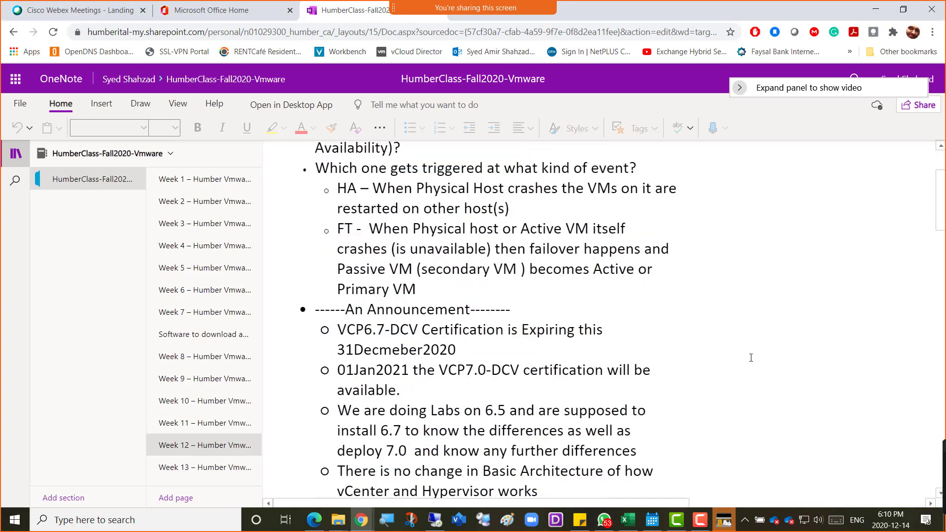
scroll(752, 362, down, 10)
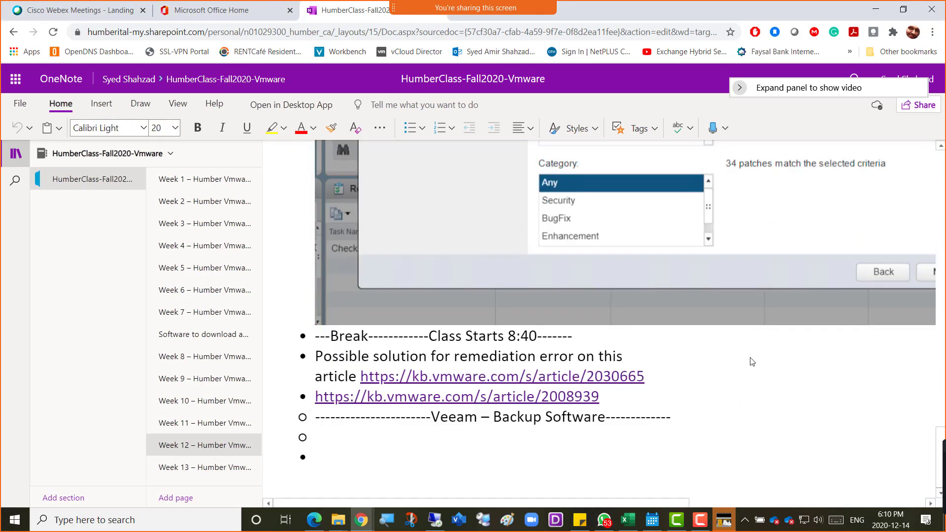
scroll(752, 362, up, 20)
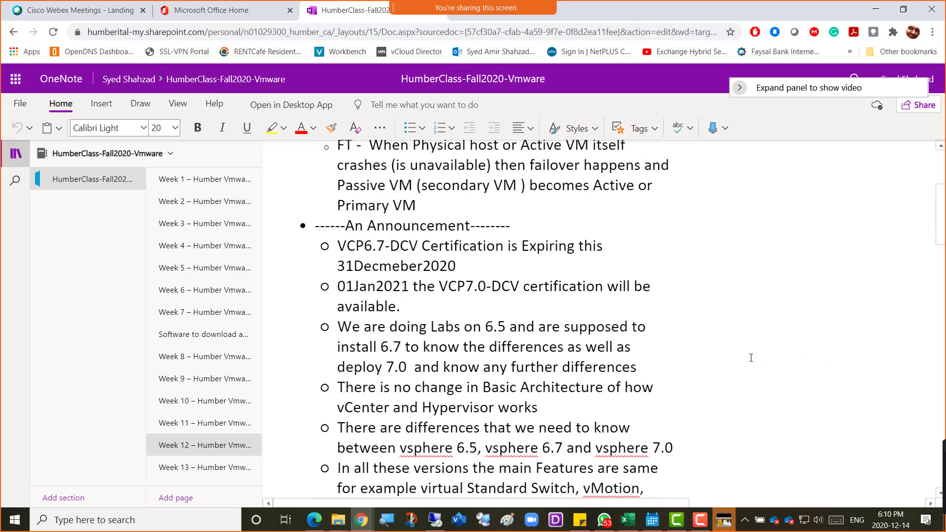
Launch OneNote 2016 and open the Diagrams page in the VCP-DCV-SatEve07Mar20 section of the Vmware-Classes notebook
click(152, 521)
text(one)
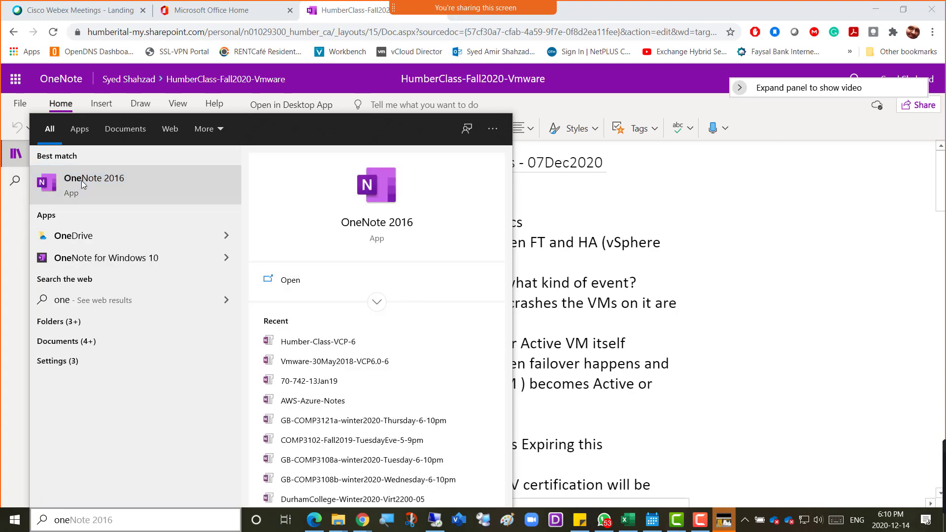
click(81, 181)
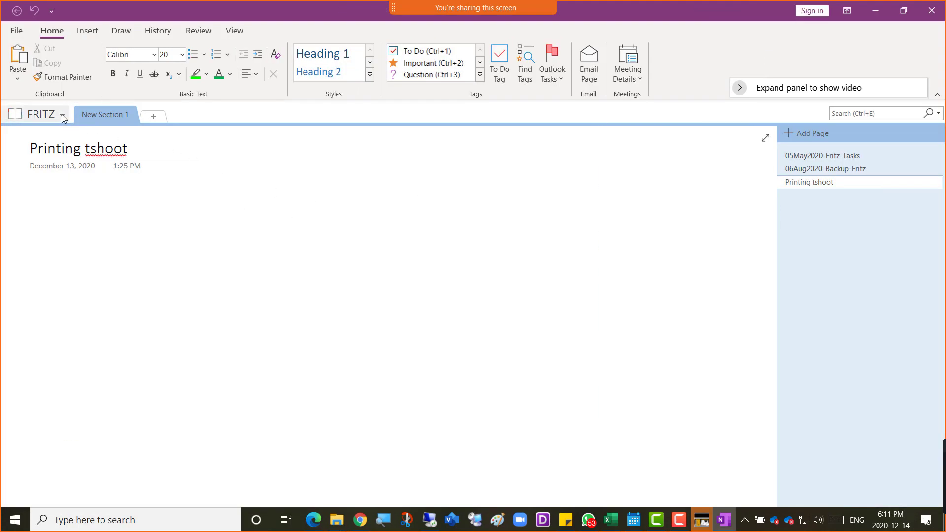
click(49, 114)
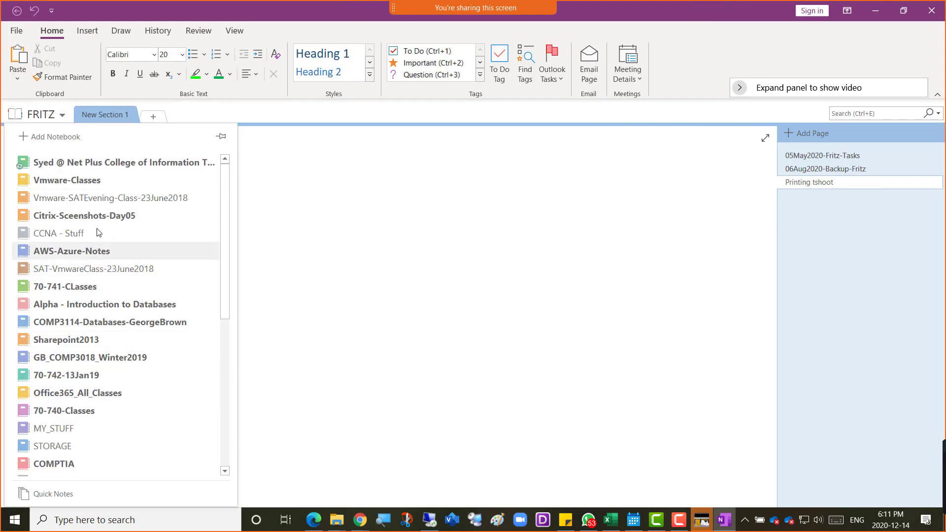
click(94, 182)
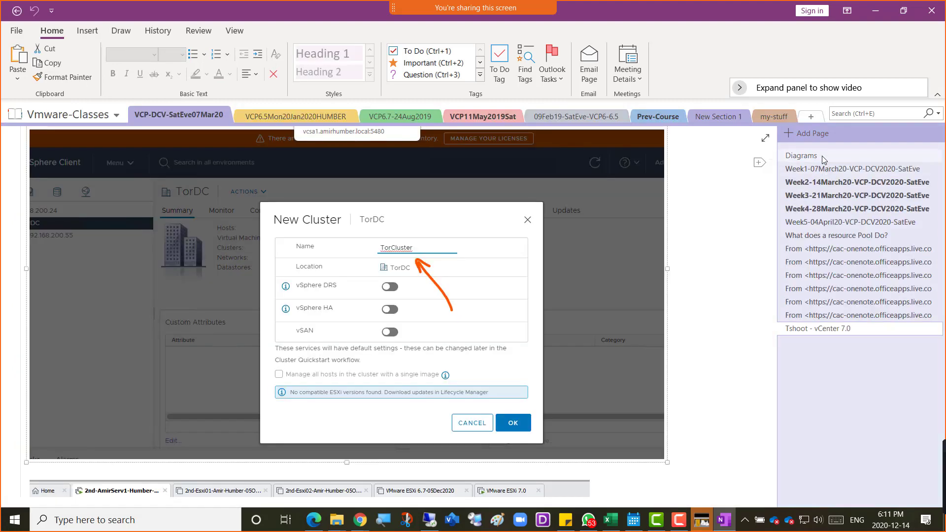
click(821, 156)
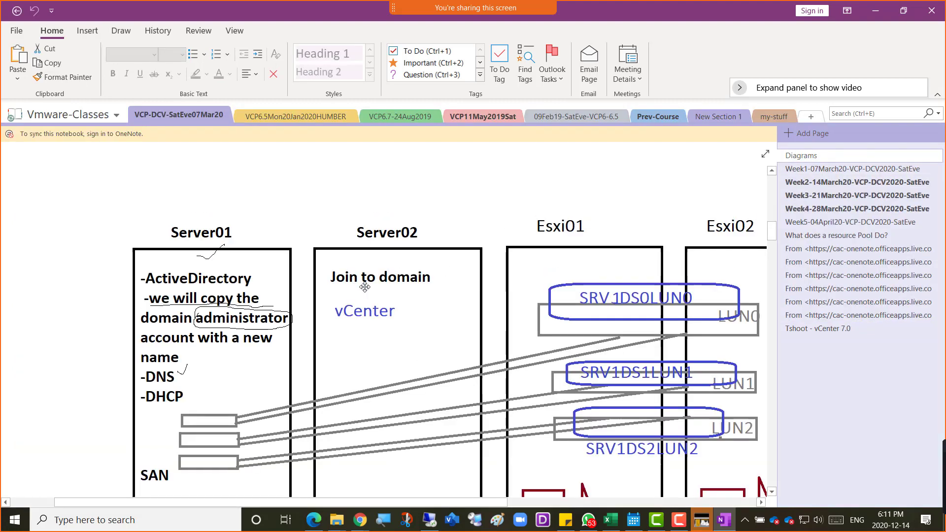
Copy the server and ESXi diagram from the Diagrams page and paste it into a maximized Paint window
right_click(365, 287)
click(414, 237)
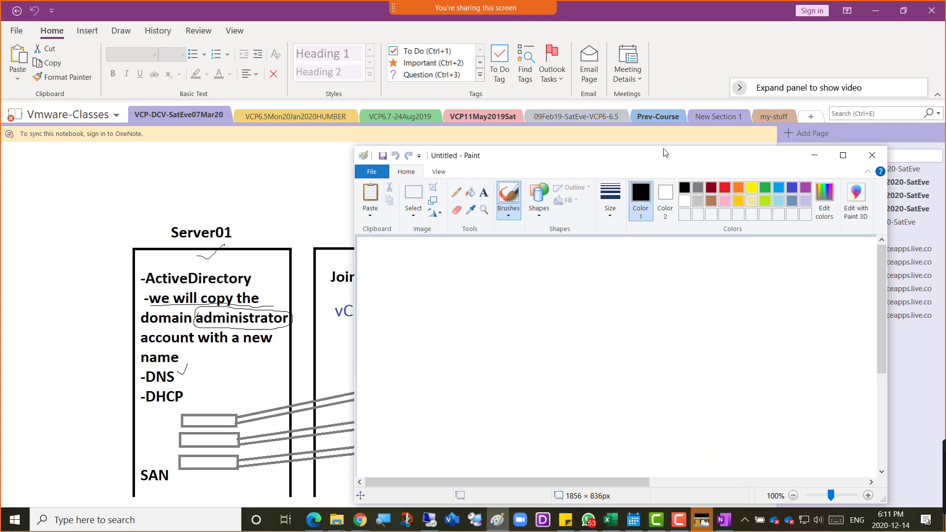
double_click(664, 160)
key(ctrl+v)
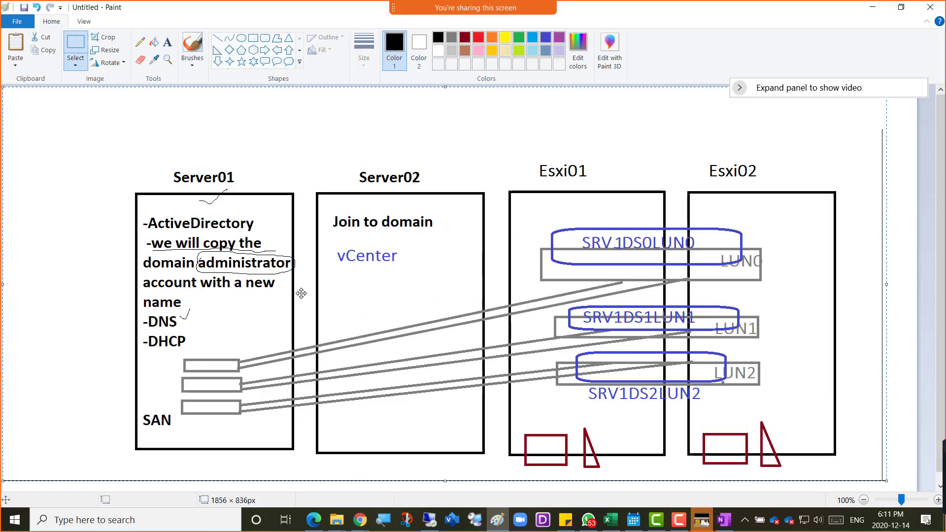
Add the black text "Veeam - Backup" inside the Server02 box, below the vCenter label
click(140, 43)
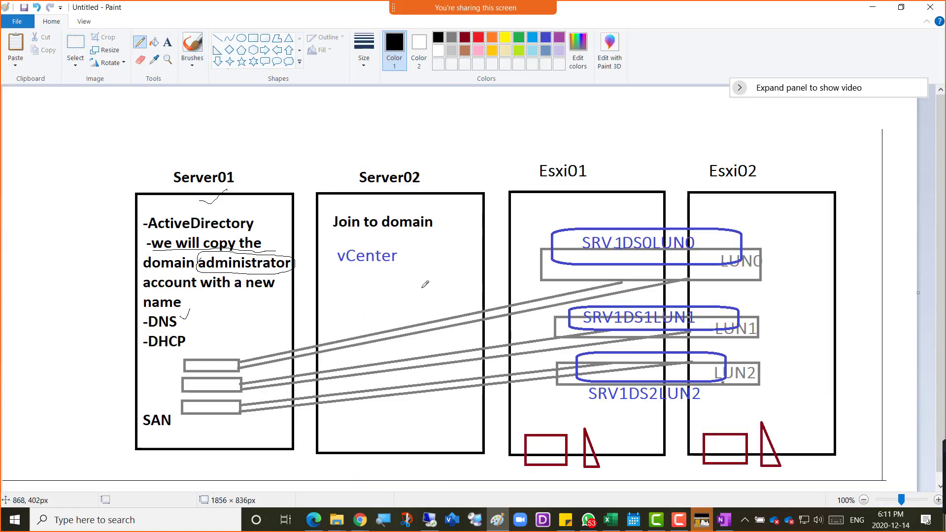
click(168, 42)
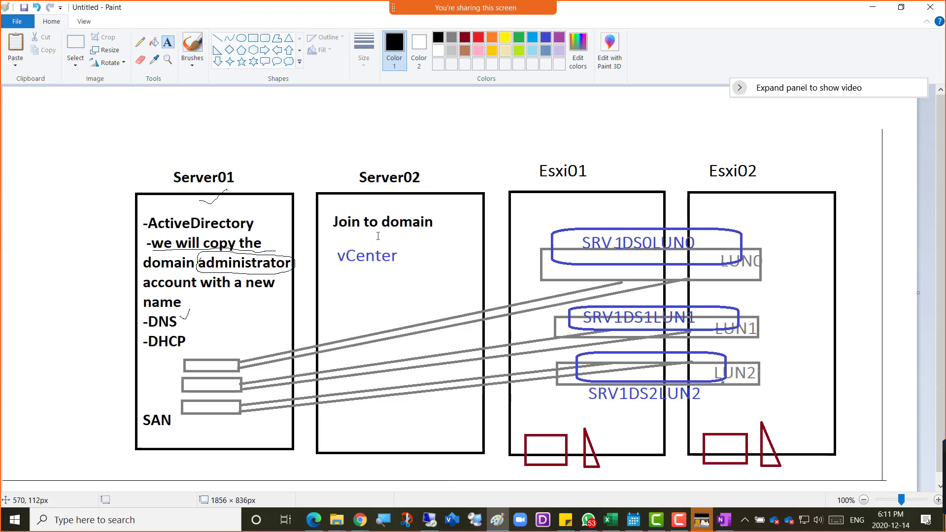
click(360, 297)
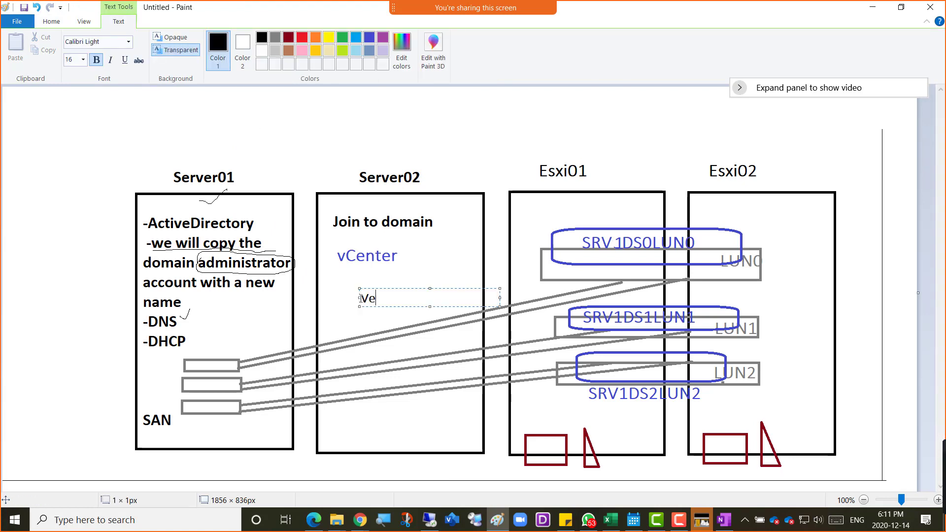
text(Veeam - Backup)
click(431, 264)
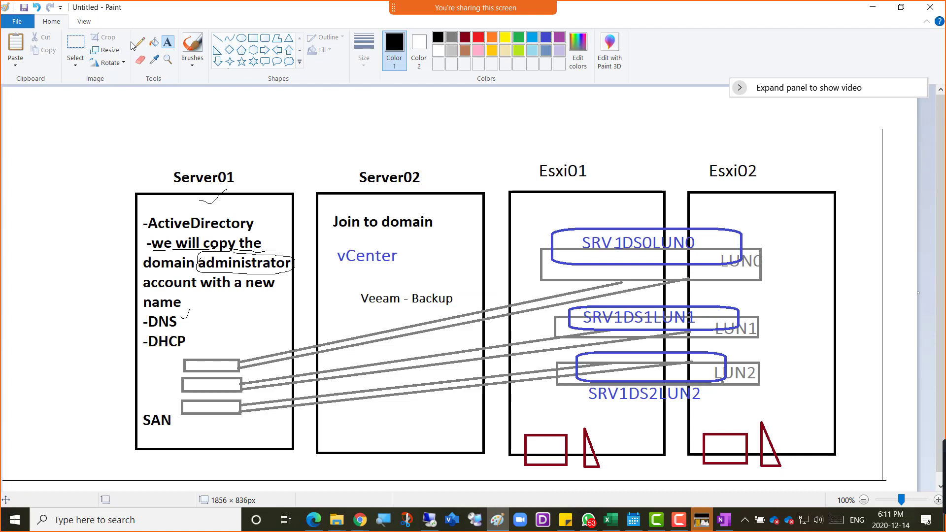
Draw a light blue rectangle about 52 × 85 px across the upper edge of the Esxi01 box
click(253, 38)
click(532, 38)
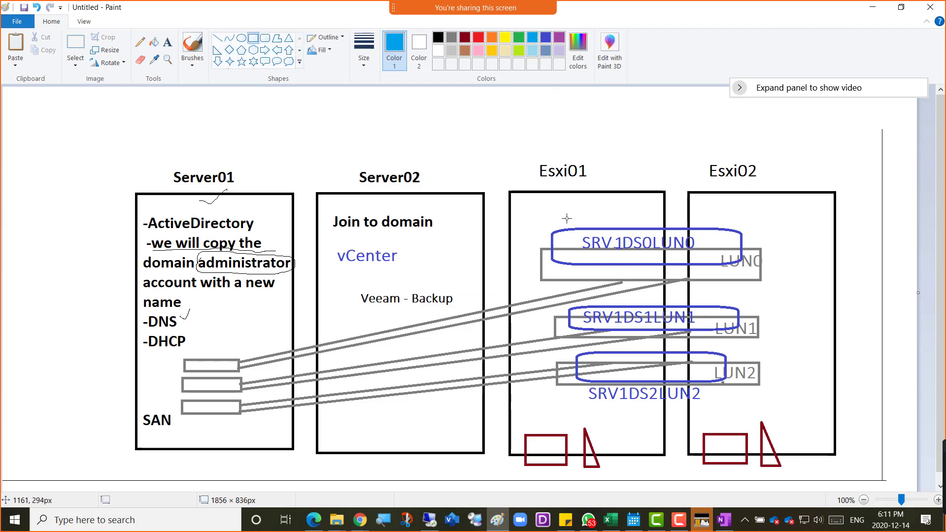
drag(555, 184, 580, 226)
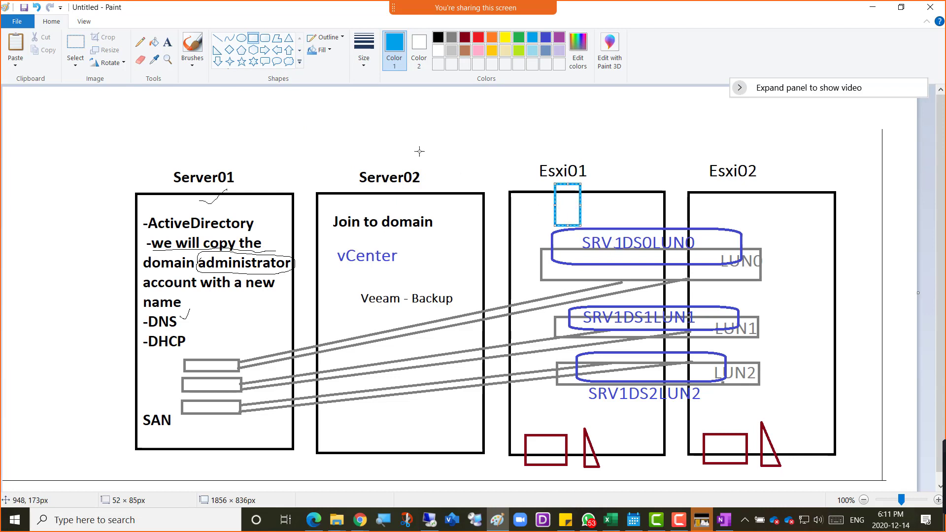
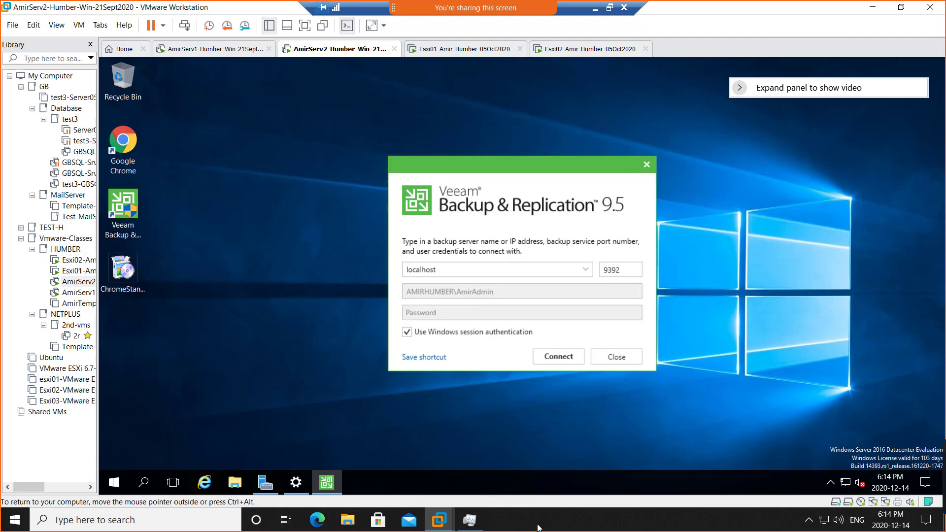
Check the host's memory usage in Task Manager, and shut down the guest of the Esxi02 virtual machine
click(470, 519)
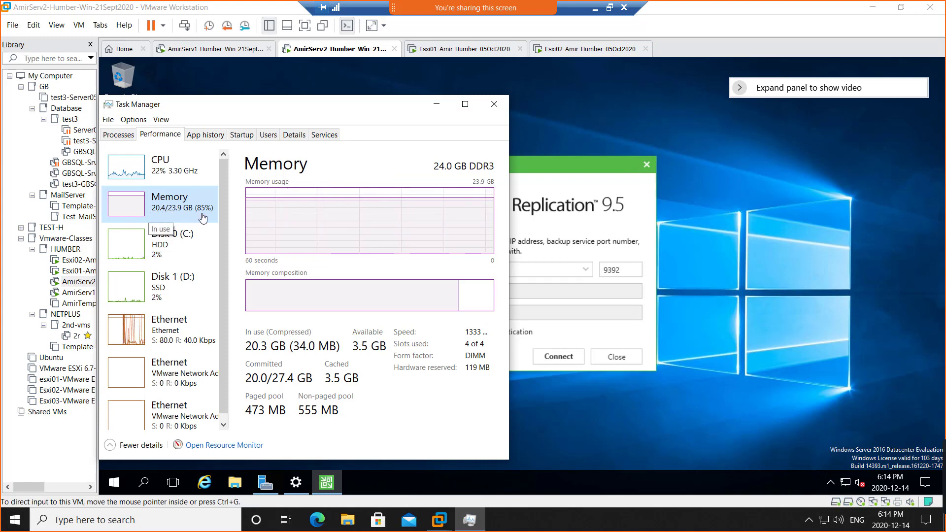
click(438, 102)
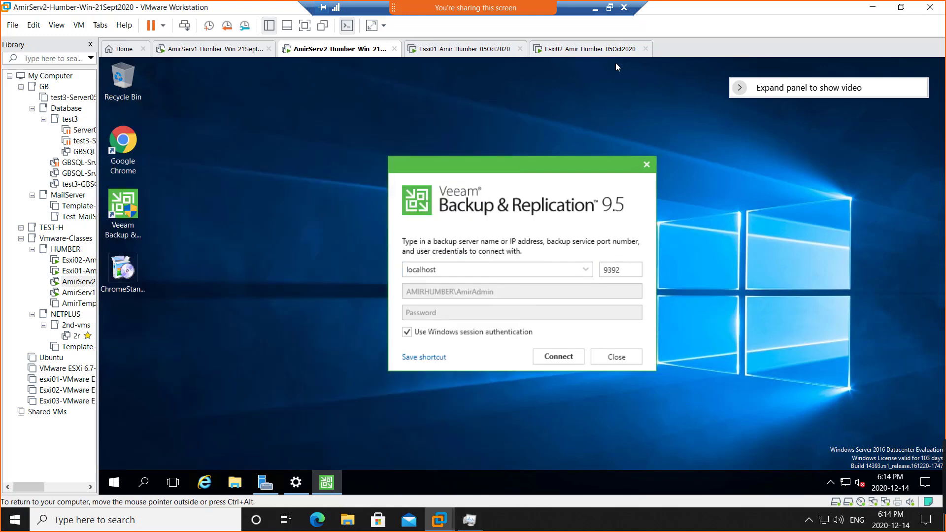
click(584, 53)
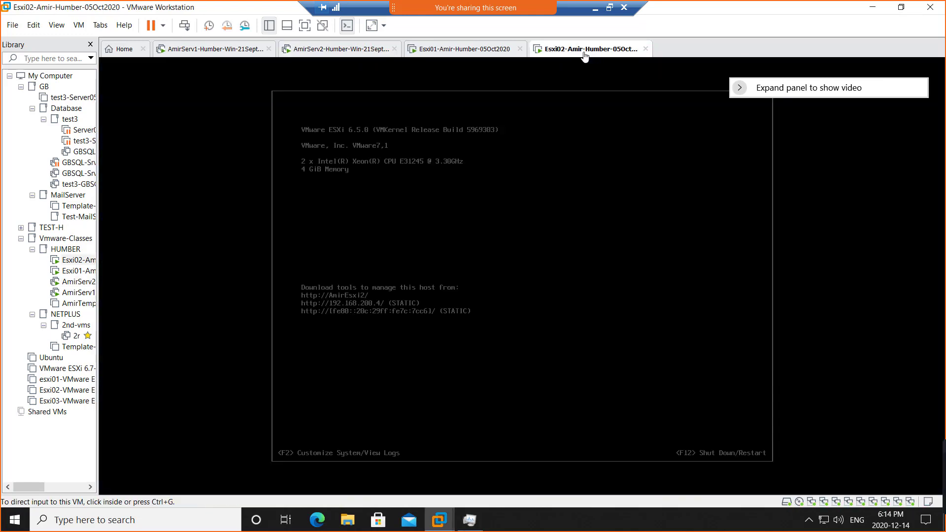
right_click(585, 55)
mouse_move(621, 75)
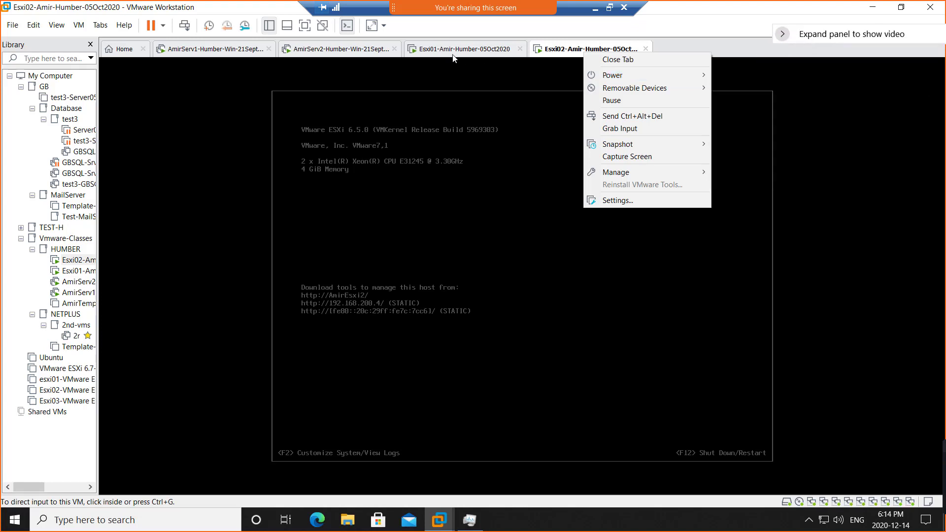
mouse_move(673, 76)
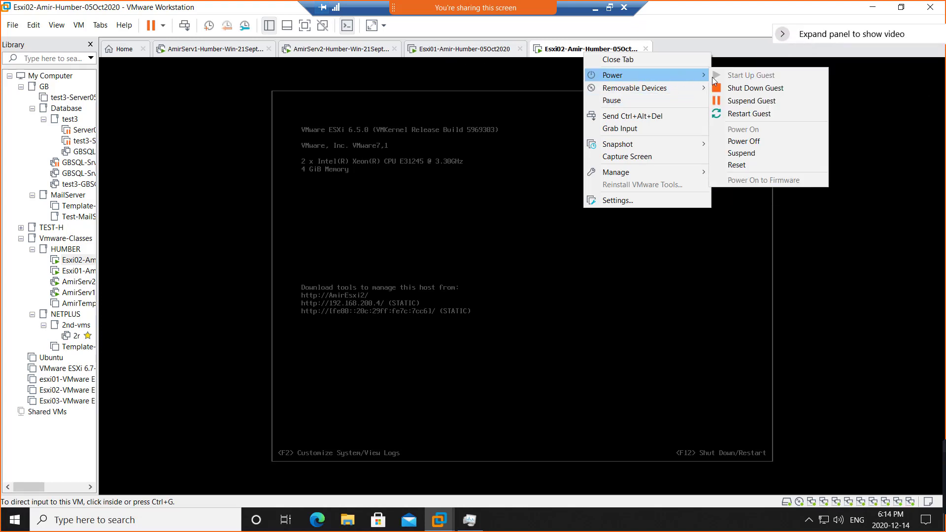
click(765, 89)
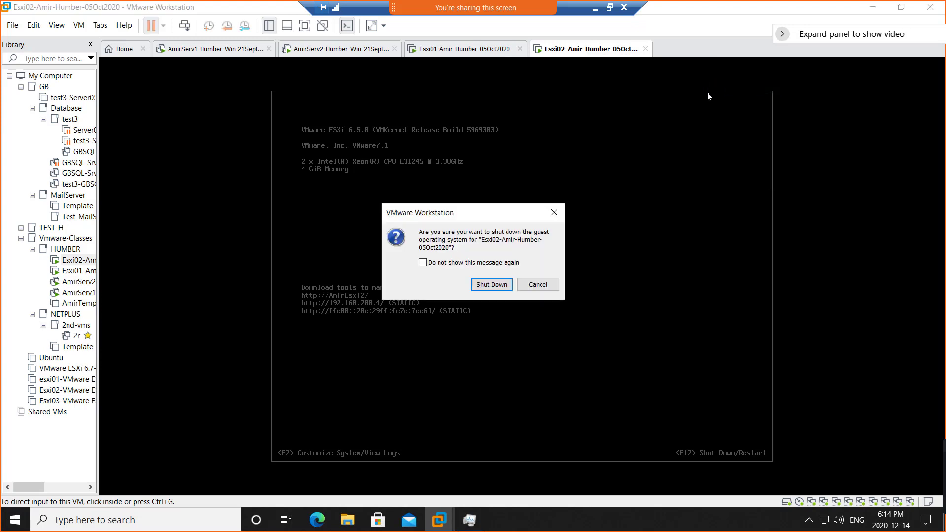
click(491, 284)
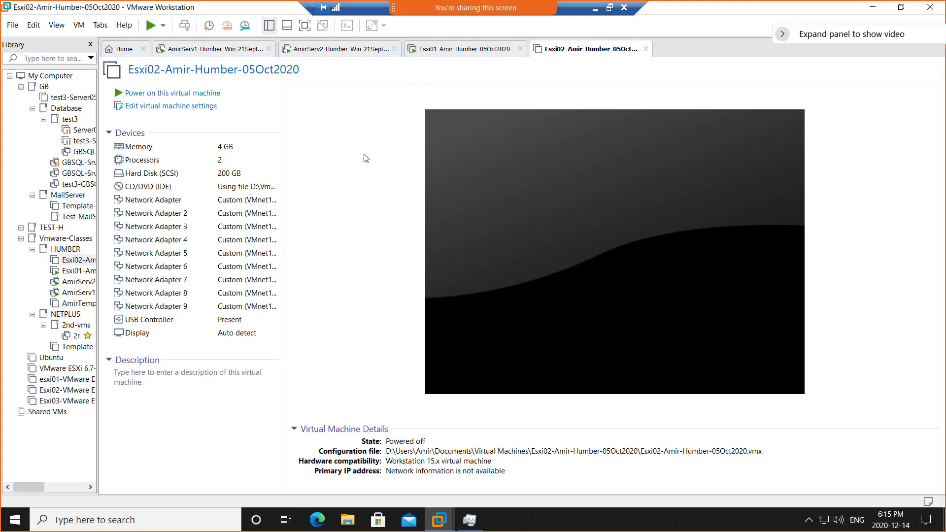
Return to the second server's virtual machine and recheck the host's memory usage in Task Manager
mouse_move(424, 8)
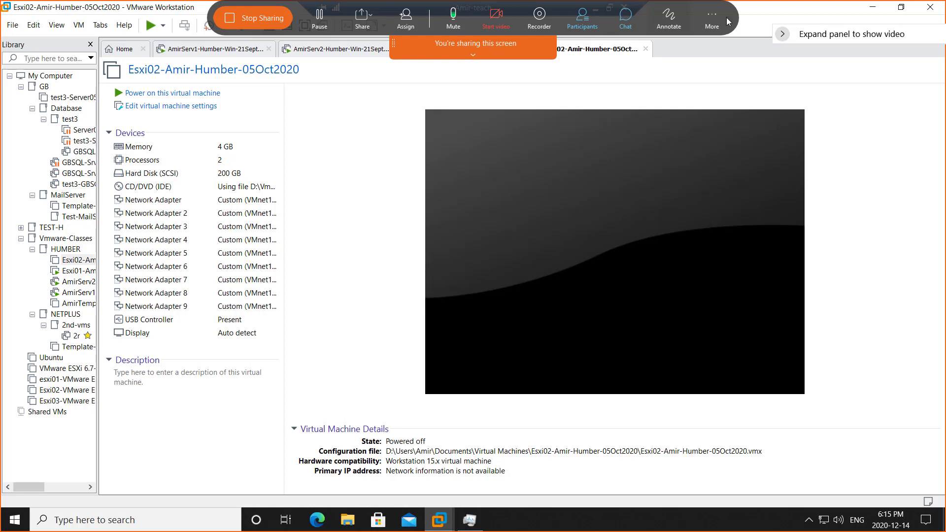
click(335, 48)
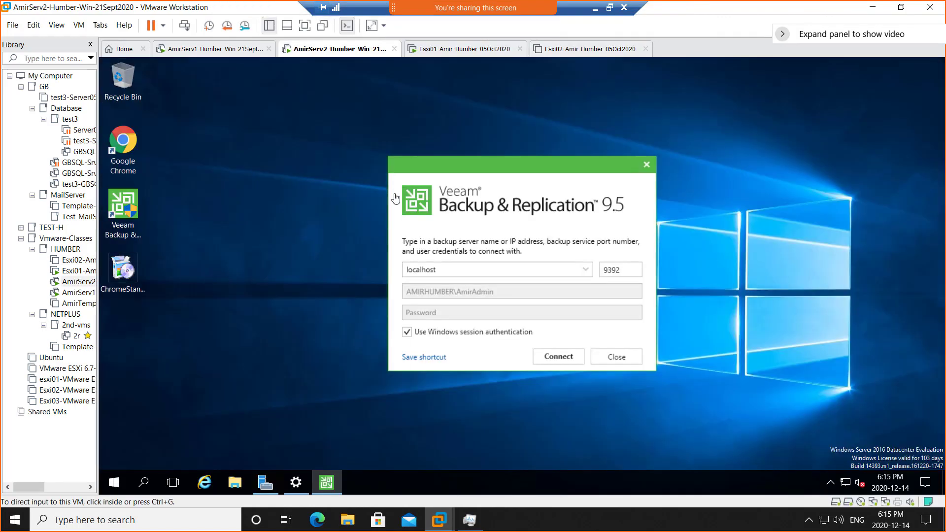
click(469, 519)
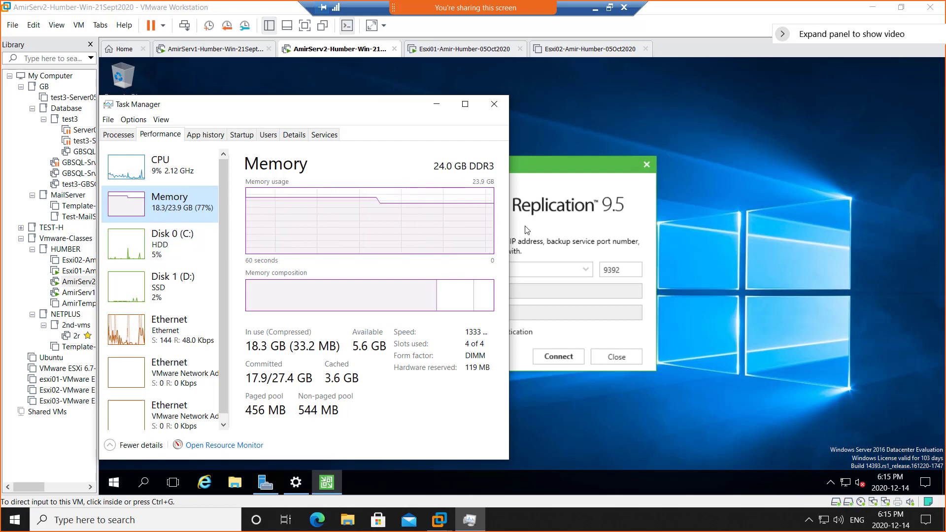
click(436, 110)
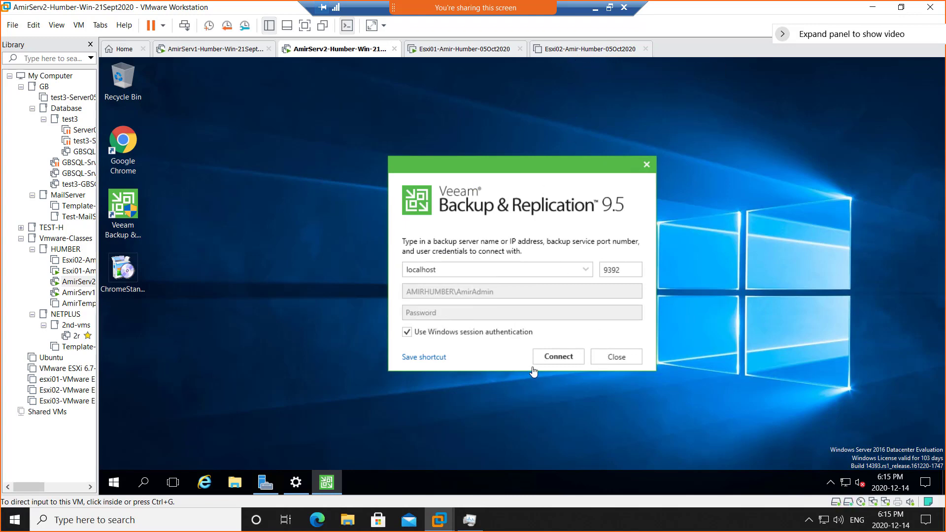
Connect to Veeam Backup & Replication on localhost and try to update the components on the listed managed server
click(548, 358)
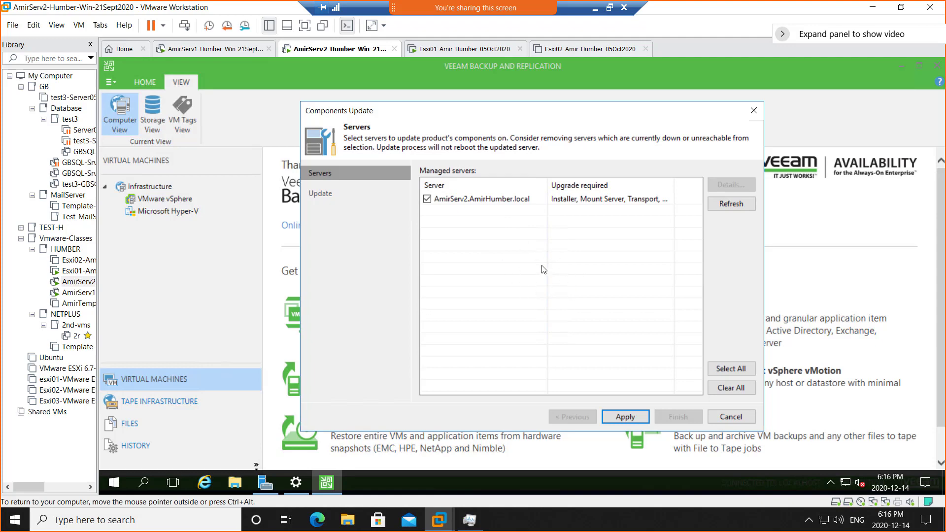
click(620, 418)
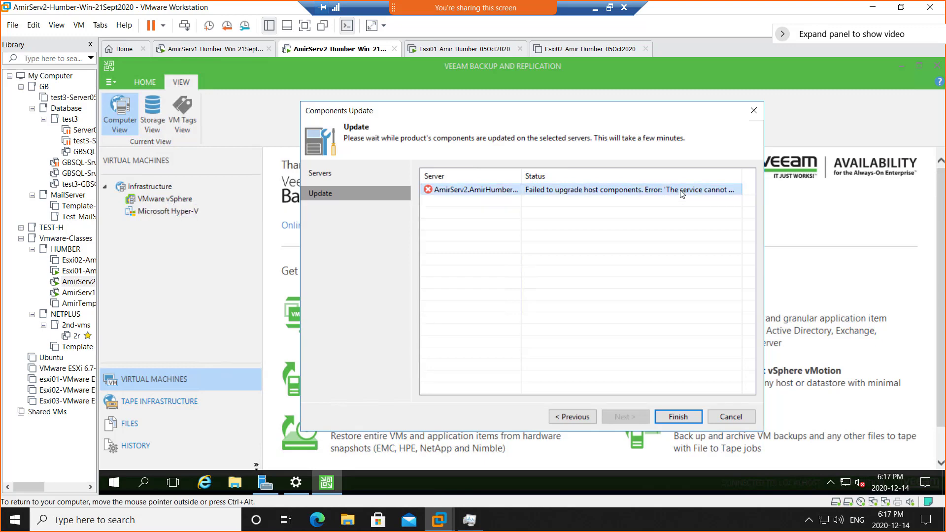
click(679, 417)
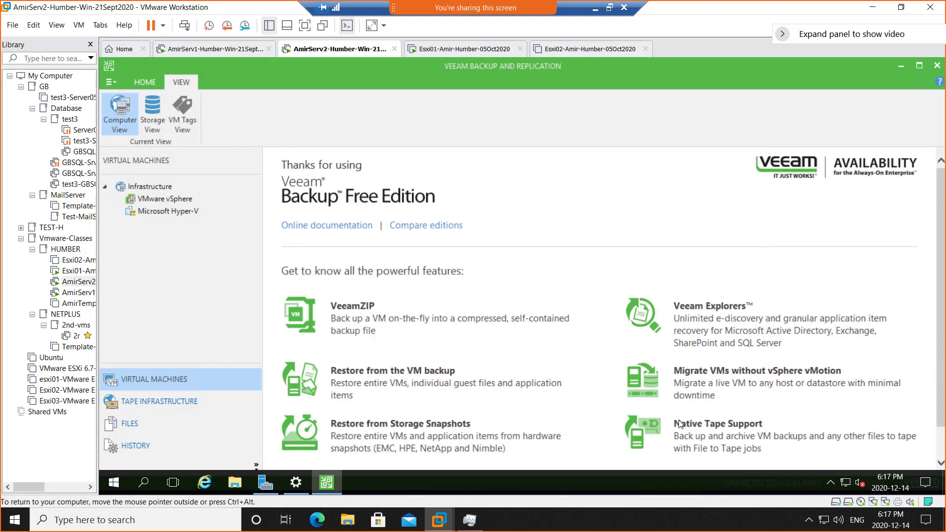
Start adding a server under VMware vSphere with the address 192.168.200.2 and proceed to its credentials
click(167, 199)
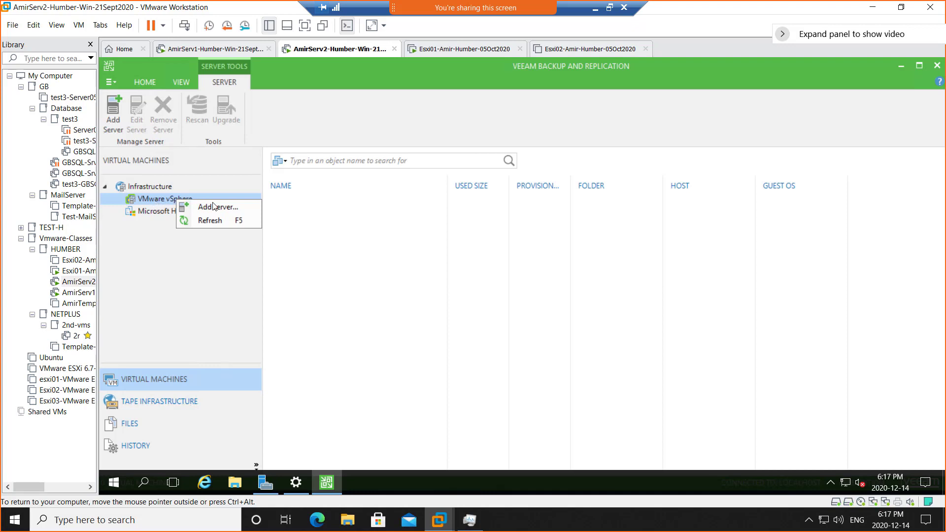
click(230, 210)
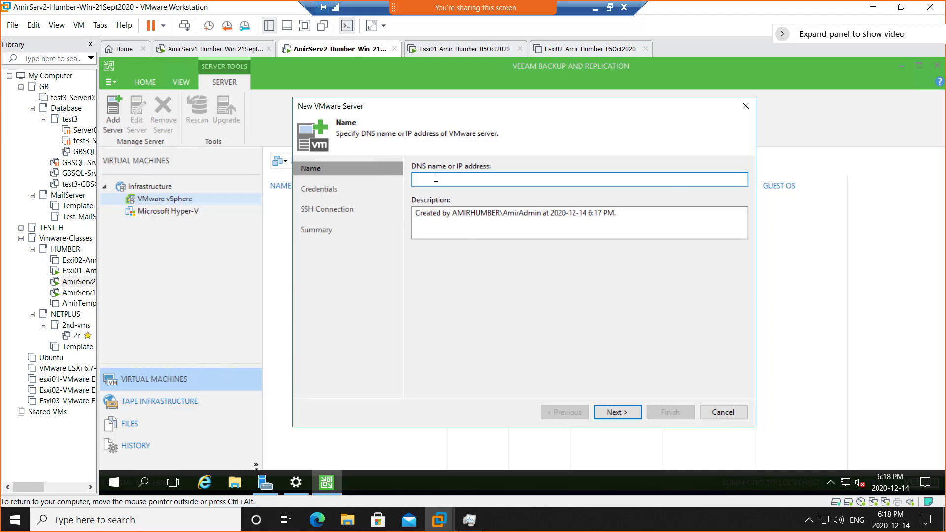
text(192.168.200.2)
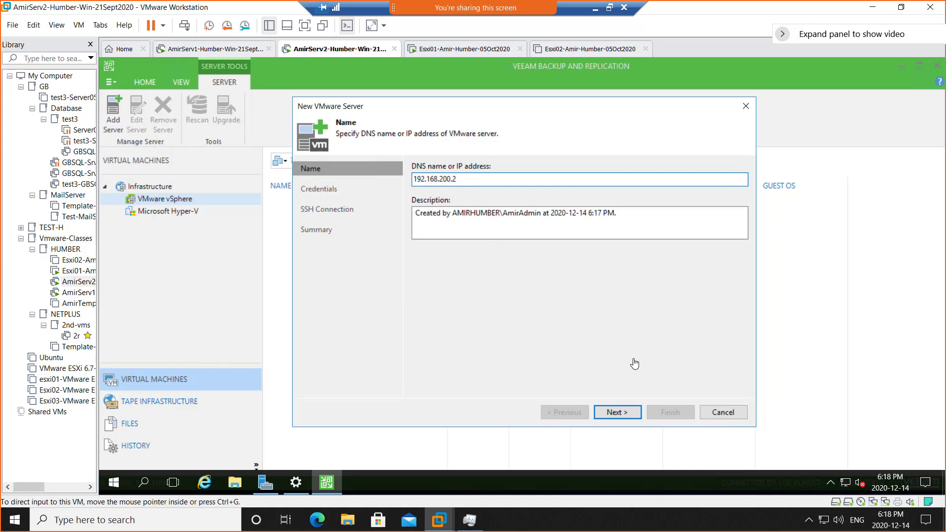
click(615, 413)
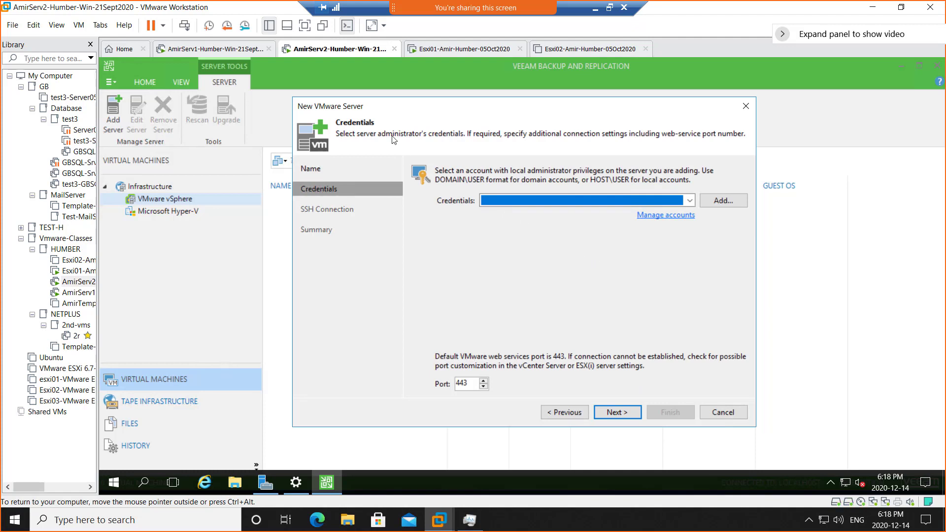
click(565, 413)
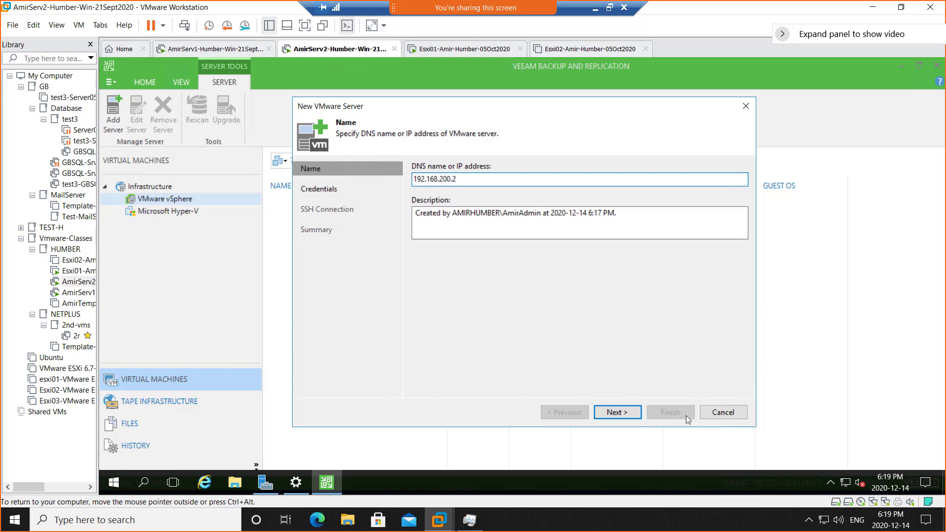
click(617, 412)
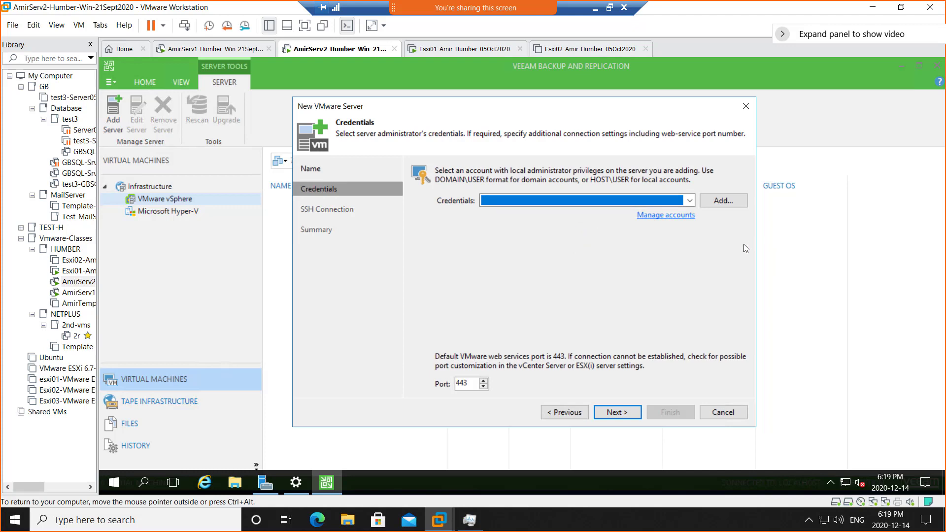
Add credentials for the vsphere.local administrator account with its password, check the entered password, and submit them for the server connection on port 443
click(722, 202)
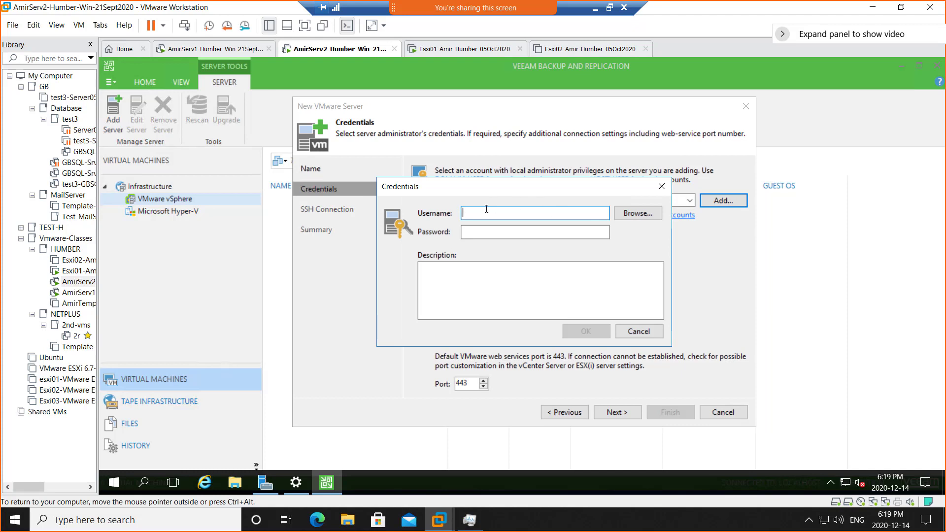
text(administrator@)
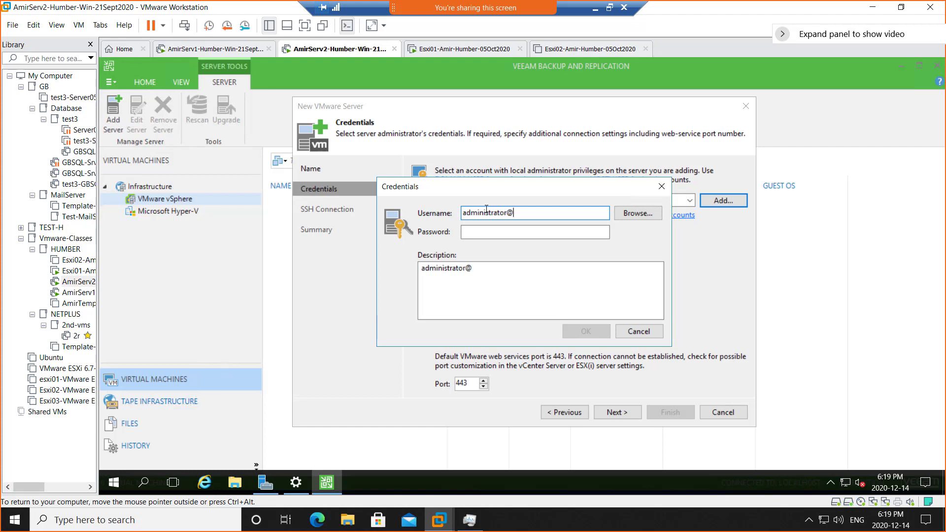
text(vsphere.local)
click(583, 232)
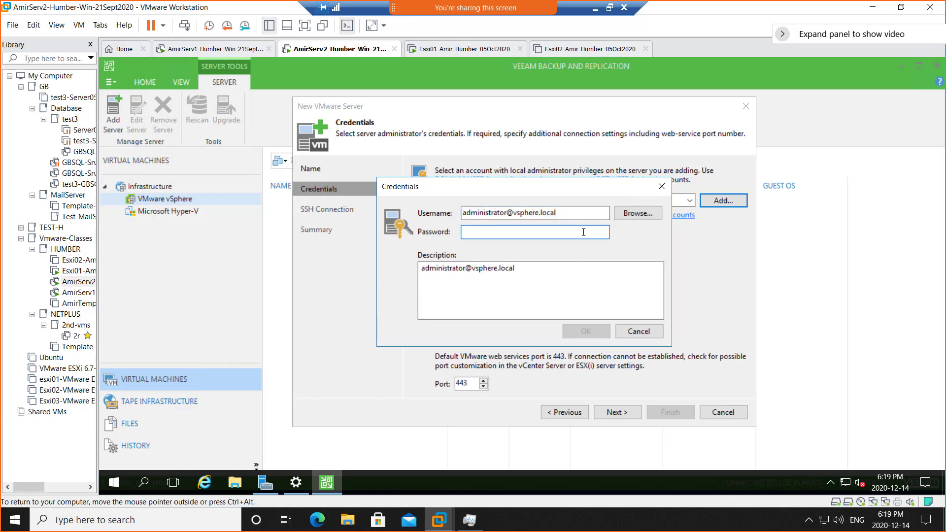
text(************)
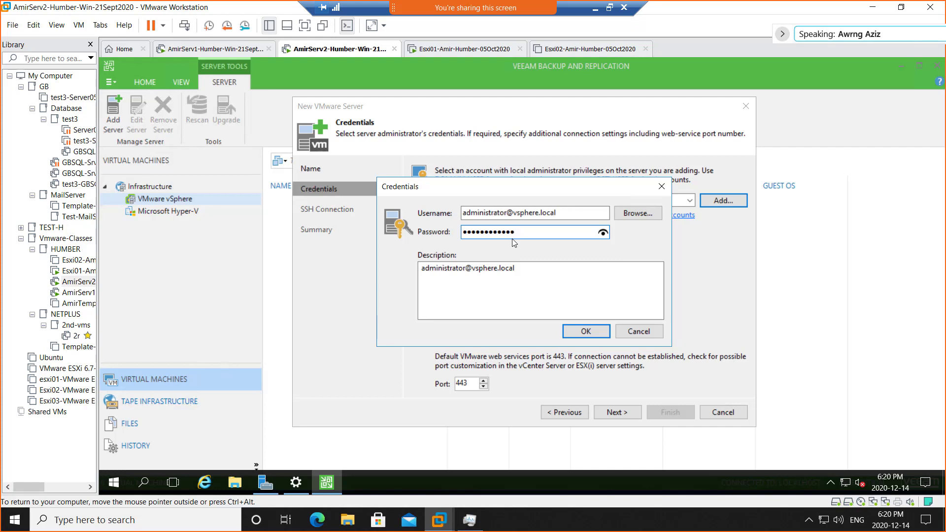
click(603, 233)
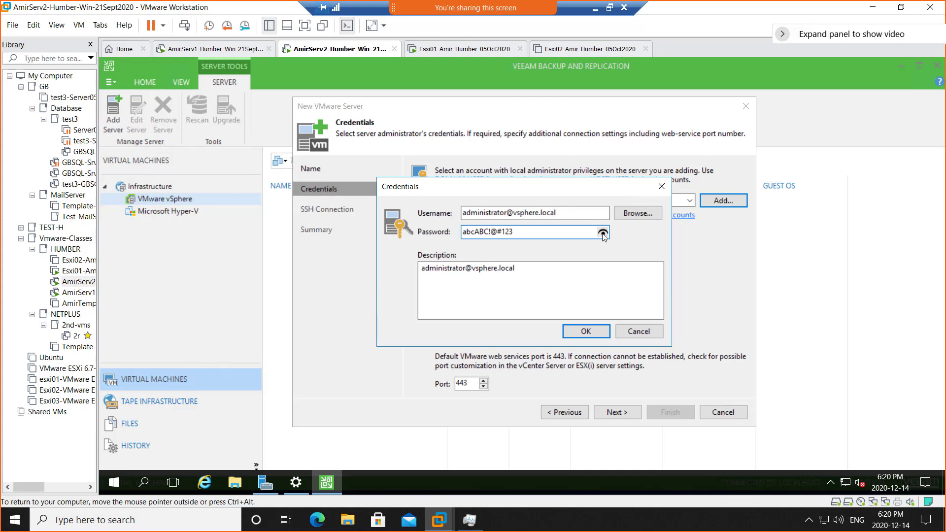
click(603, 233)
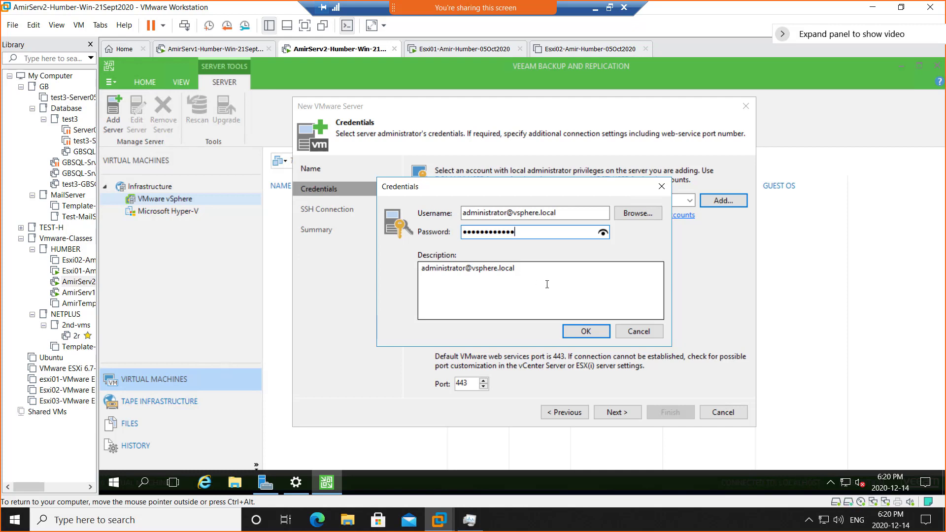
click(585, 331)
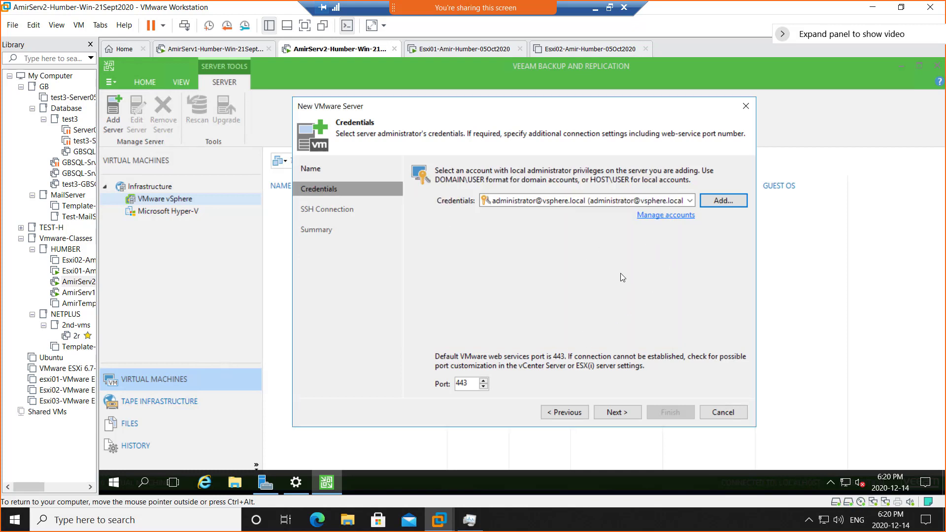
click(613, 415)
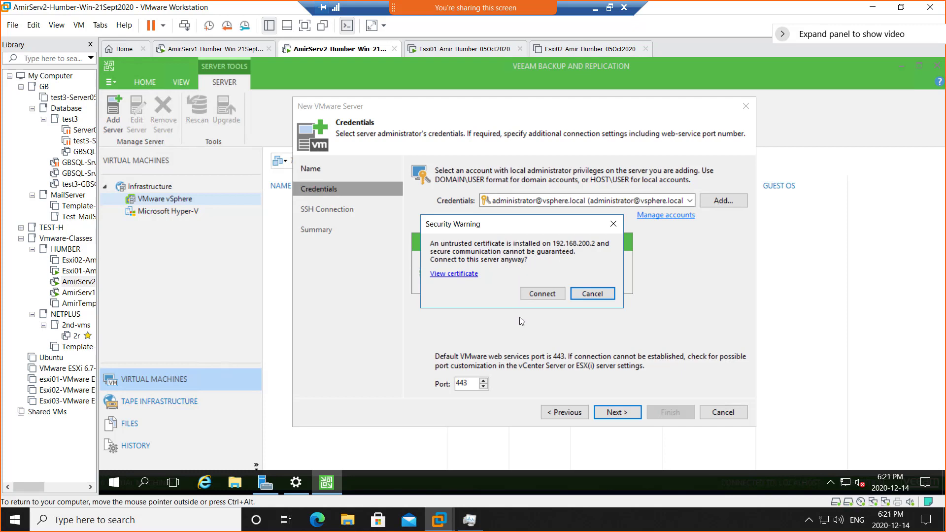
Accept the untrusted certificate for 192.168.200.2 and capture a screenshot of the New VMware Server summary in the remote session
click(542, 295)
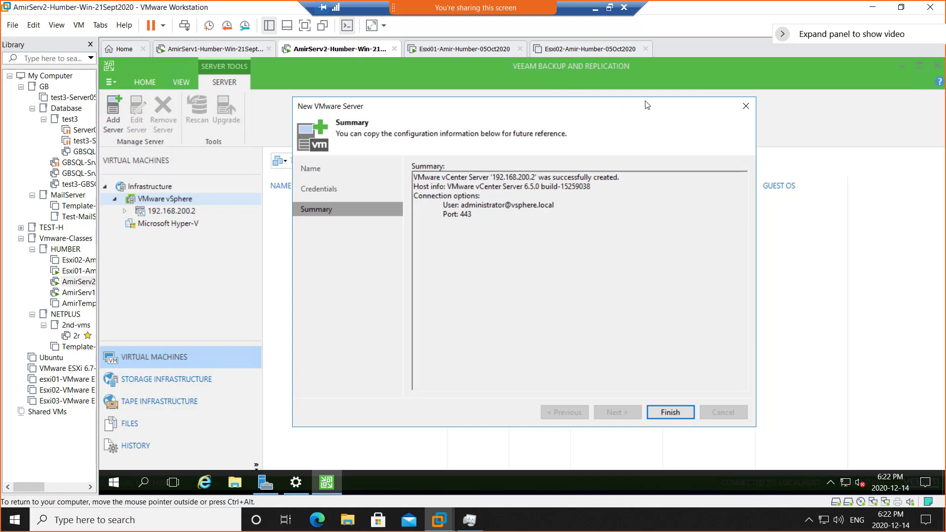
click(609, 9)
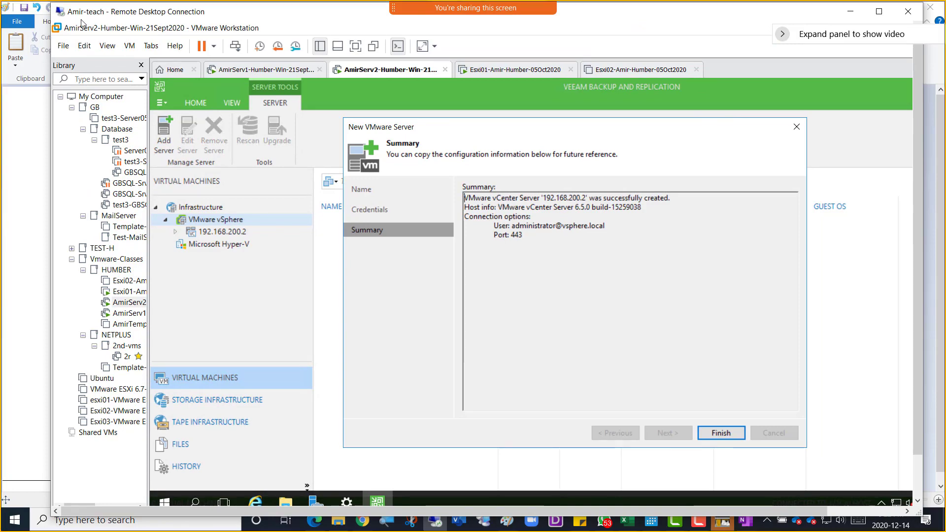
key(super+shift+s)
drag(94, 20, 848, 508)
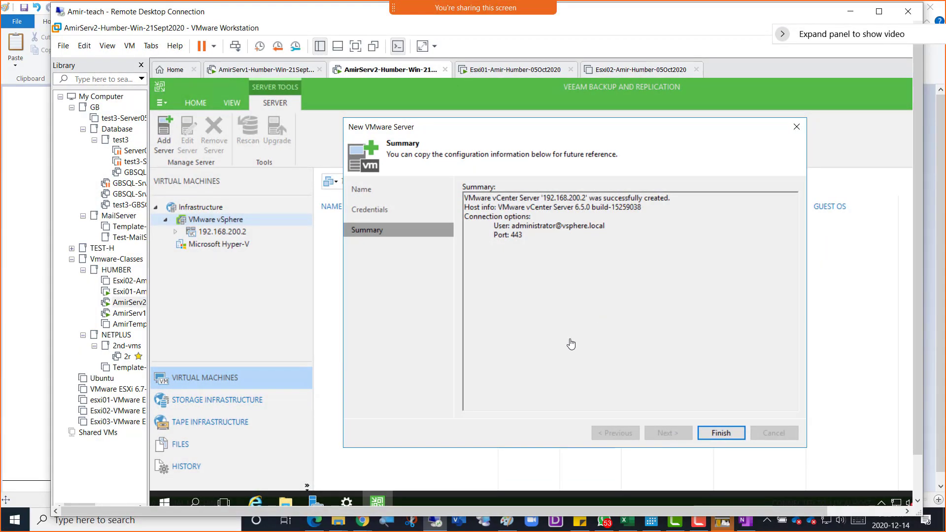
Switch to the HumberClass-Fall2020-Vmware notebook in Chrome and open the Week 13 page
click(362, 520)
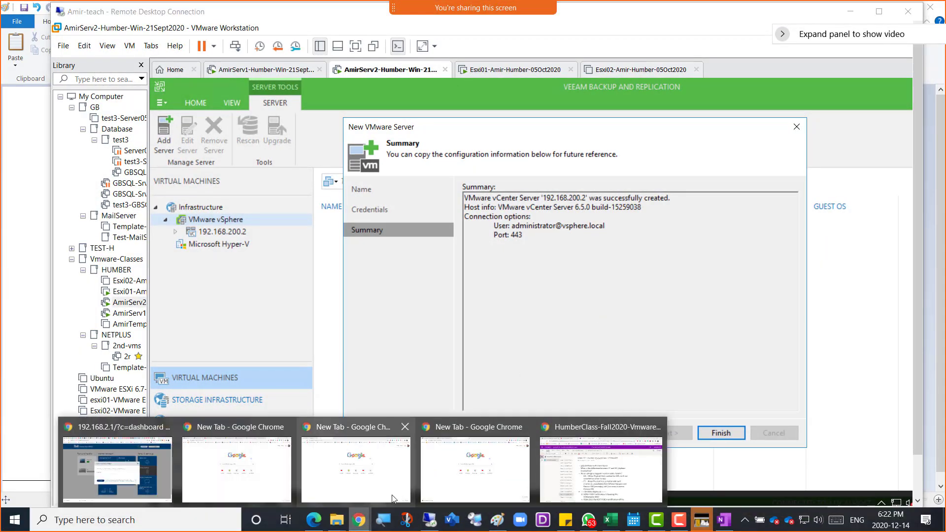
click(565, 476)
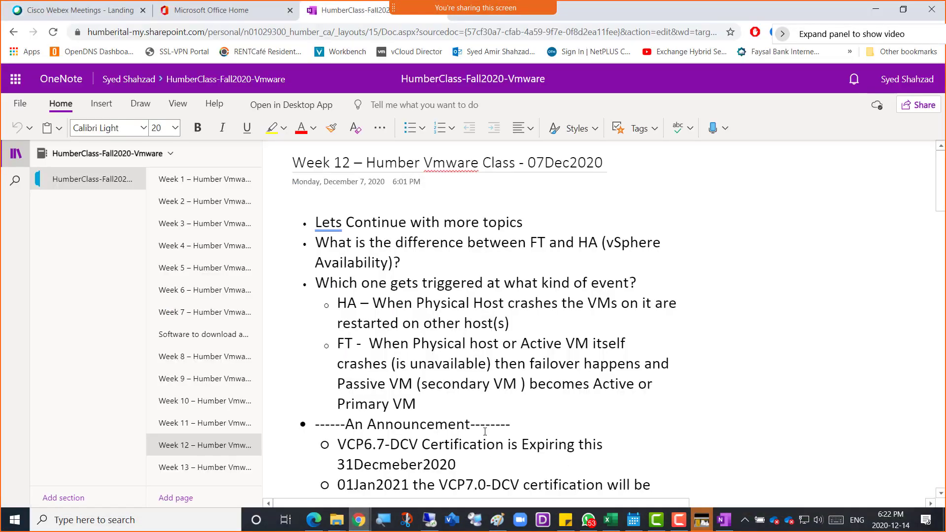
click(209, 467)
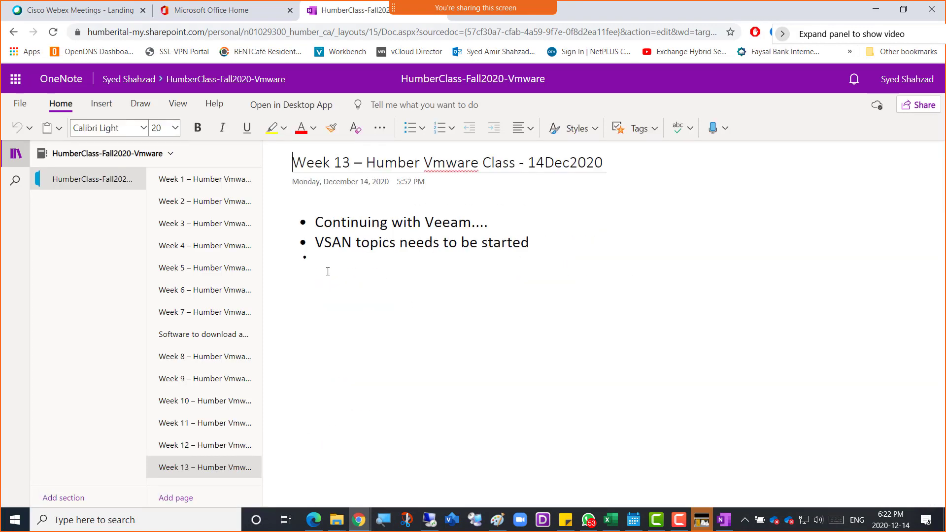
Add the bullet "Screenshot 1 = Veeam connected to vCenter" below "Continuing with Veeam...." and paste the captured screenshot under it
click(514, 223)
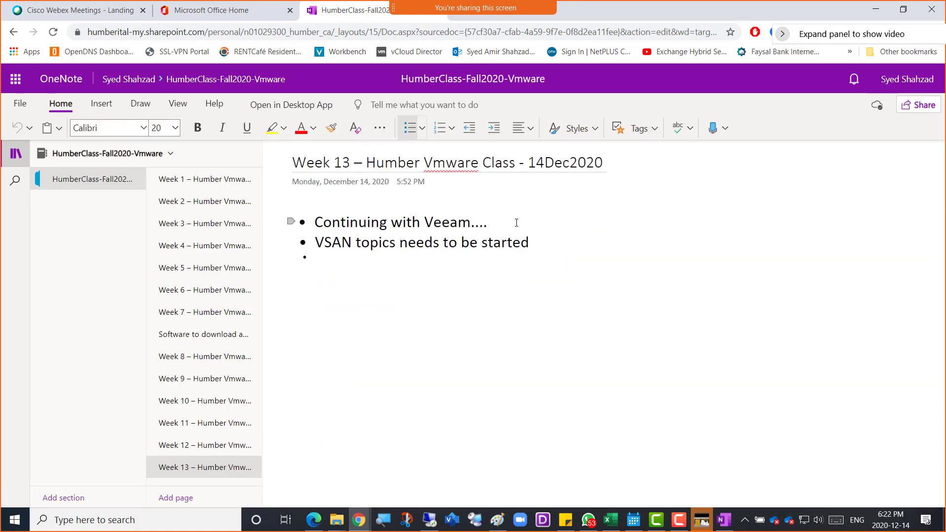
key(Return)
text(Scre)
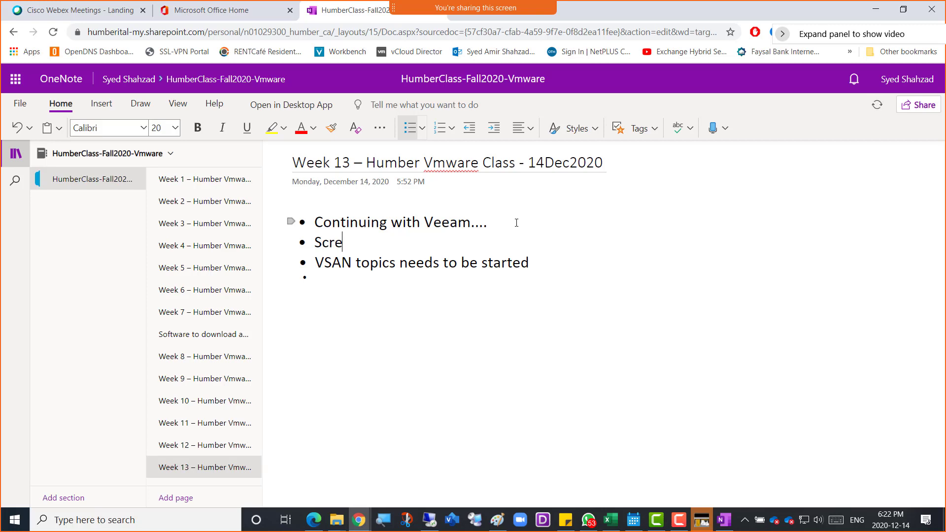
text(enshot 1 = Veeam con)
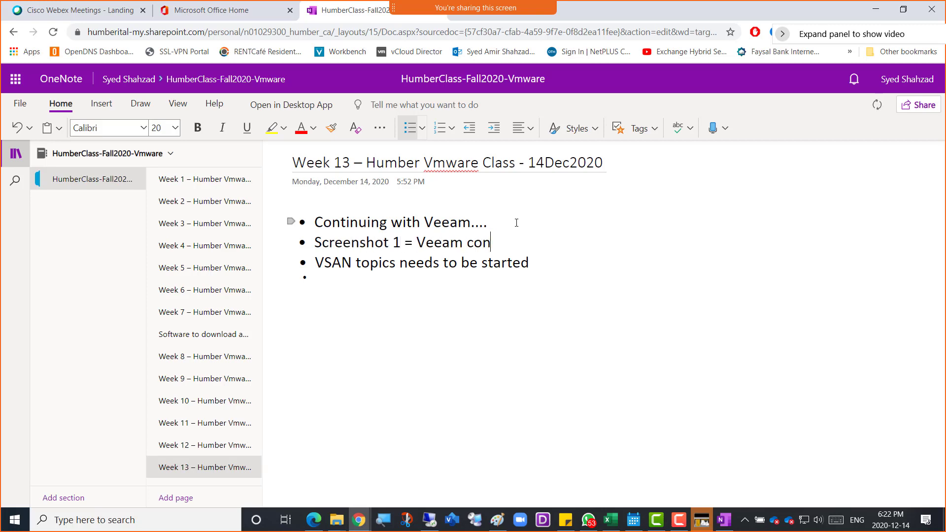
text(nected to vCneter)
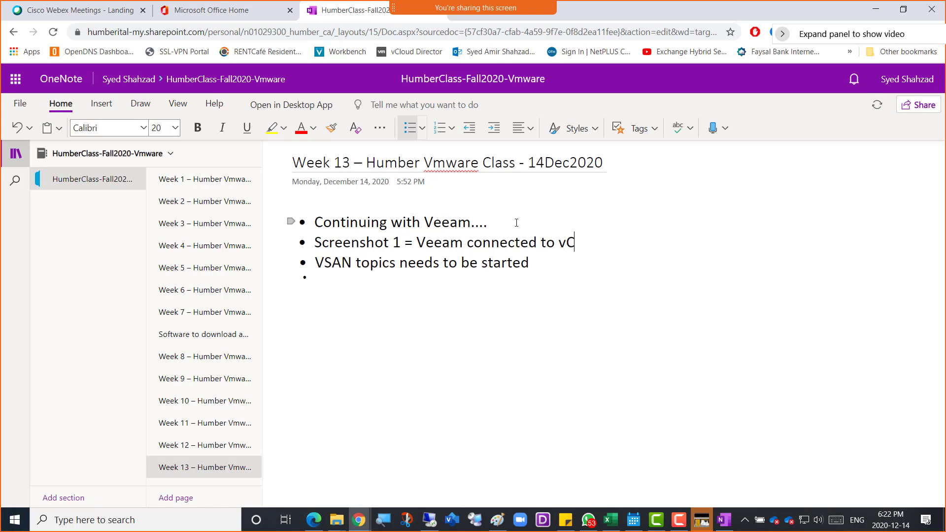
key(BackSpace)
key(BackSpace)
key(BackSpace)
key(BackSpace)
key(BackSpace)
text(enter)
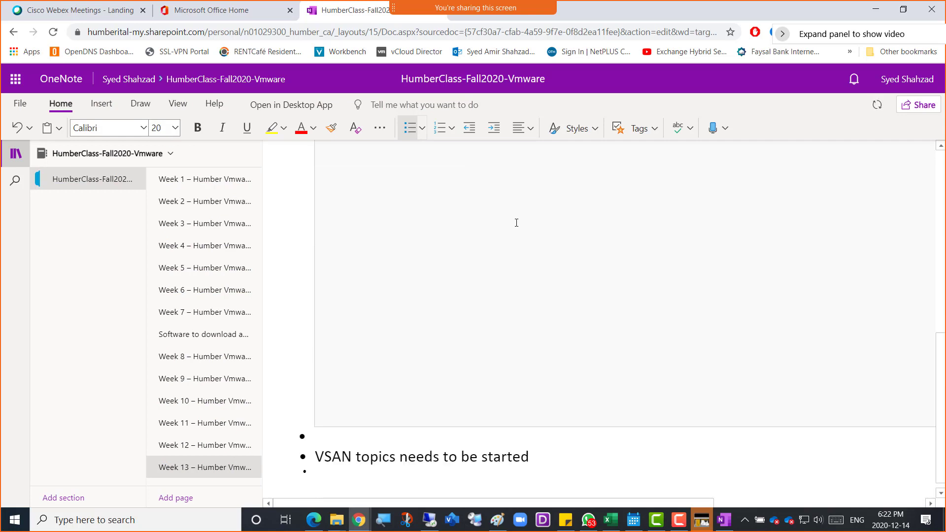
Switch back to the Remote Desktop session and finish the New VMware Server wizard
key(alt+Tab)
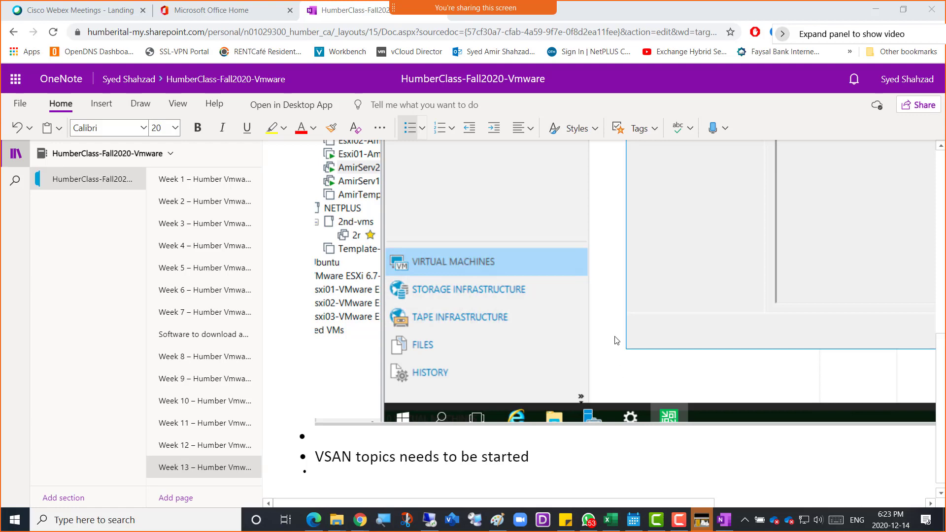
scroll(615, 345, up, 4)
key(alt+Tab)
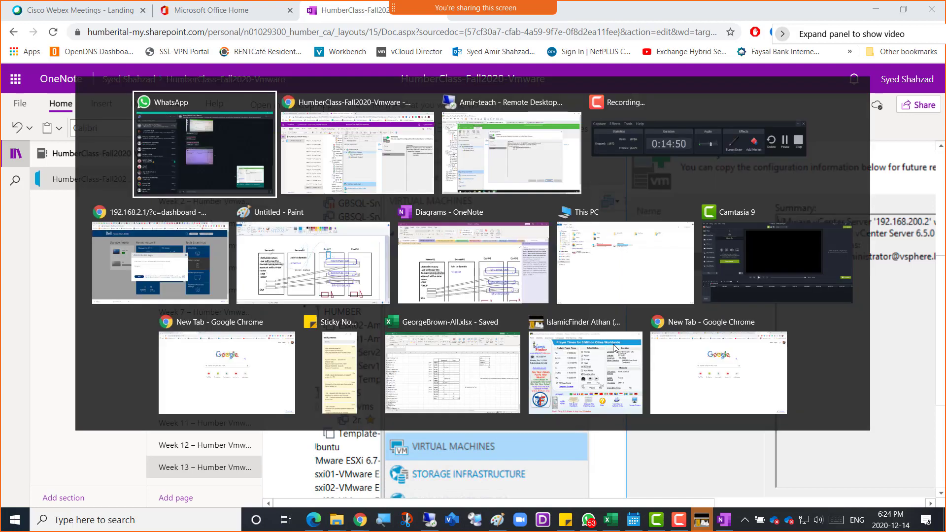
key(alt+Tab)
key(alt+Tab)
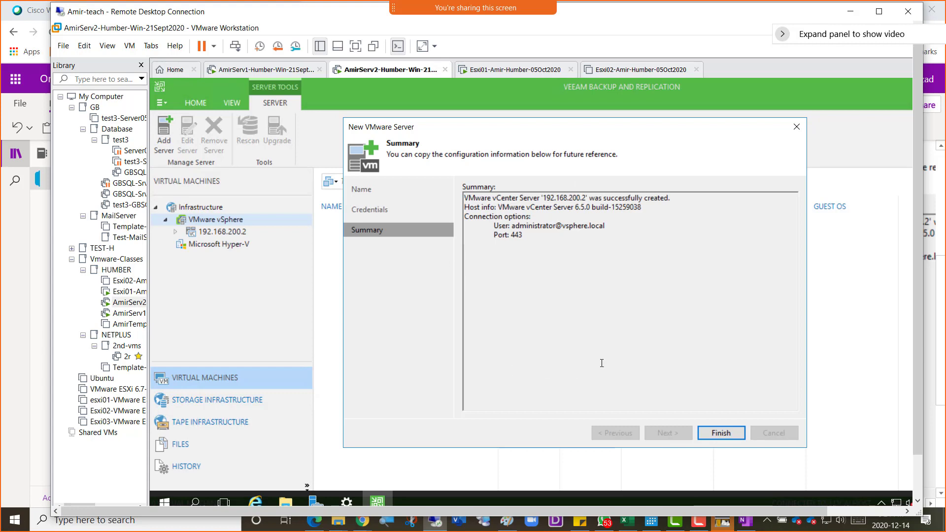
click(714, 434)
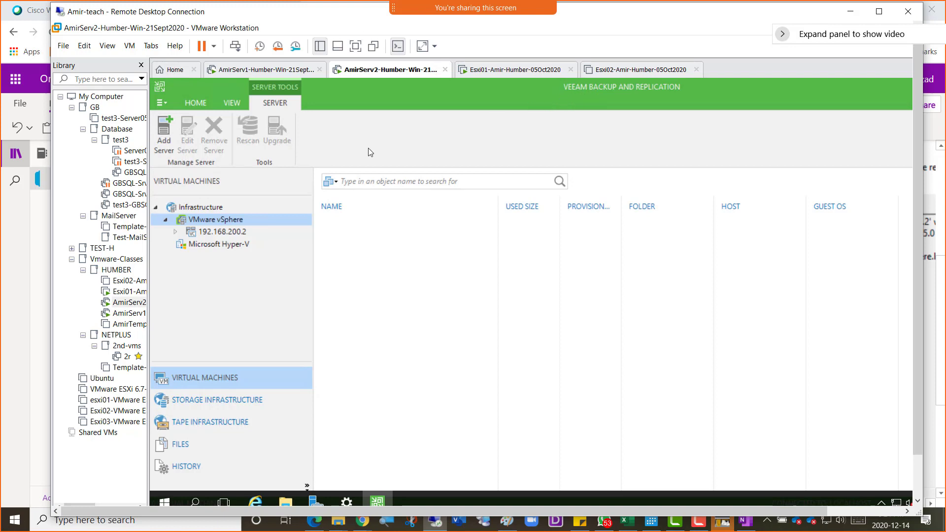
Expand 192.168.200.2 down through TorDC to TorCluster's hosts and list the cluster's virtual machines
click(175, 232)
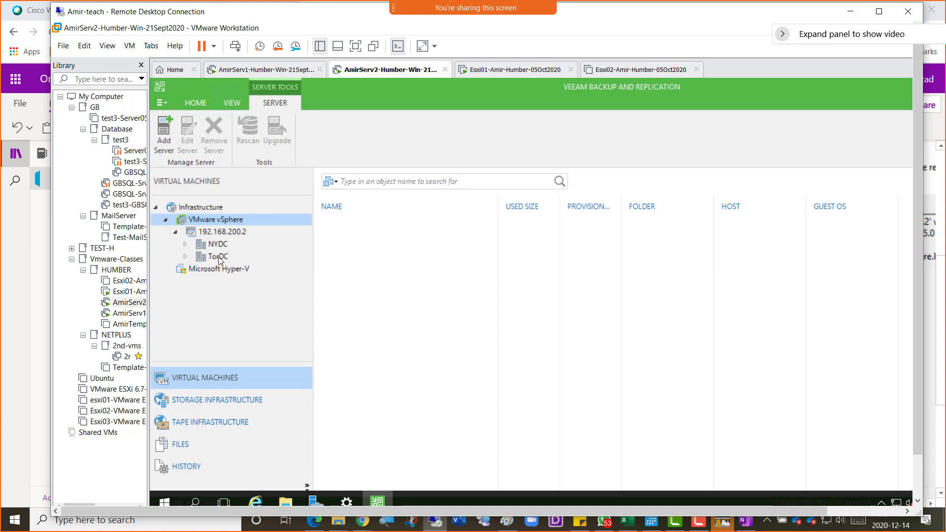
click(186, 257)
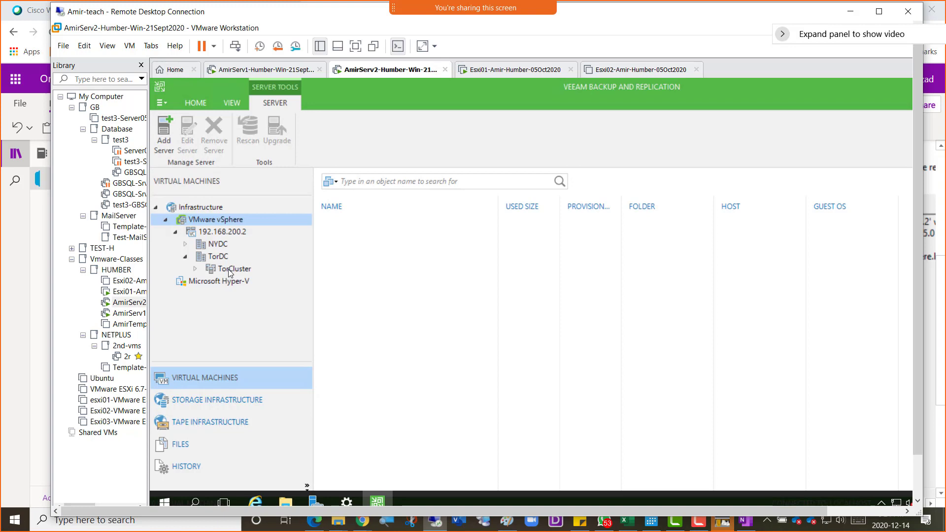
click(194, 269)
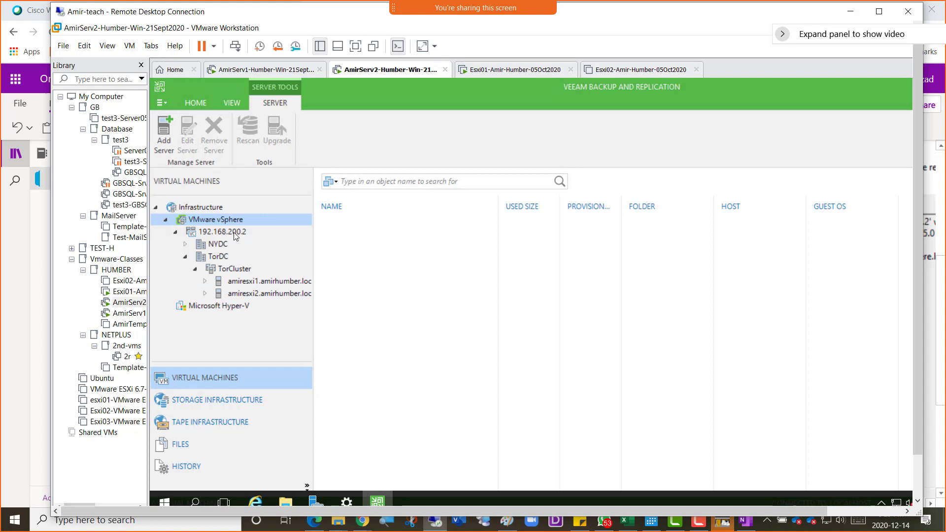
click(235, 270)
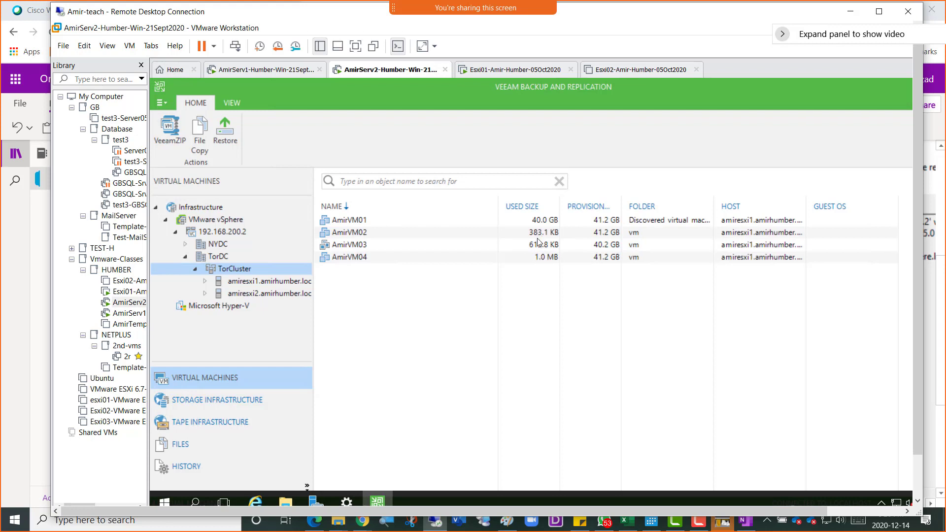
Try to back up AmirVM01 with VeeamZIP to C:\Backup and show the job's details
click(348, 222)
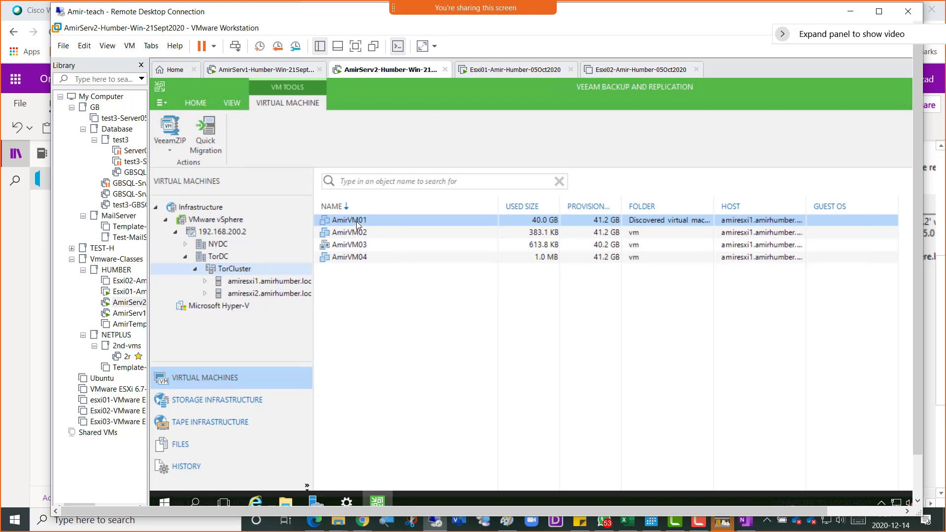
right_click(357, 222)
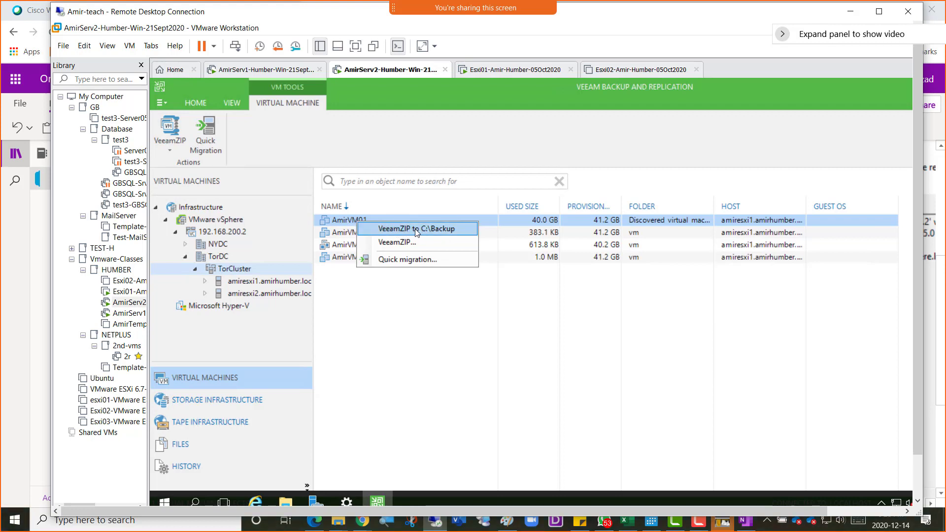
click(416, 229)
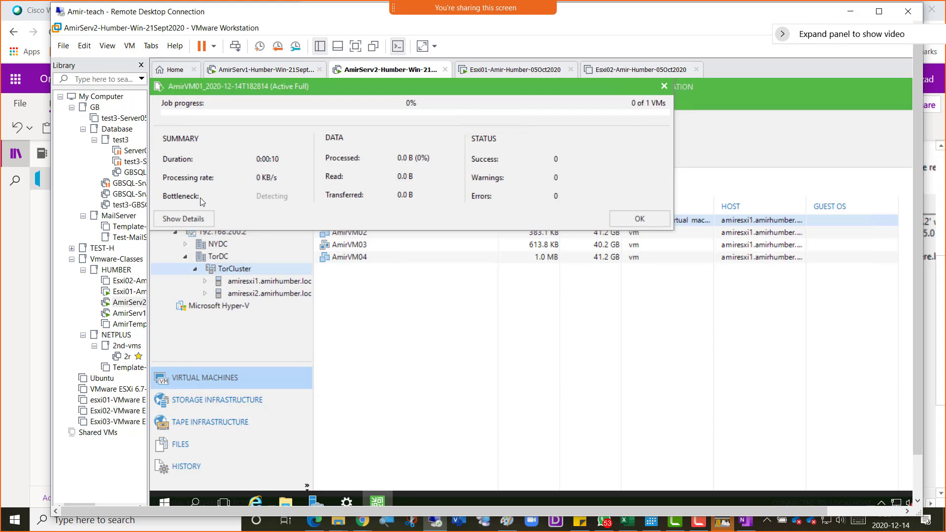
click(183, 223)
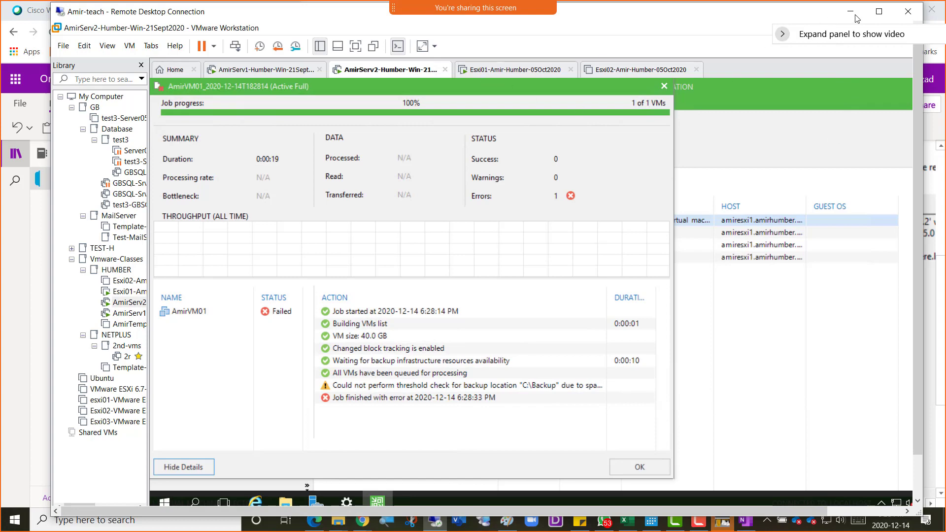
Maximize the remote session and check the free space on the second server's drives in File Explorer
click(879, 11)
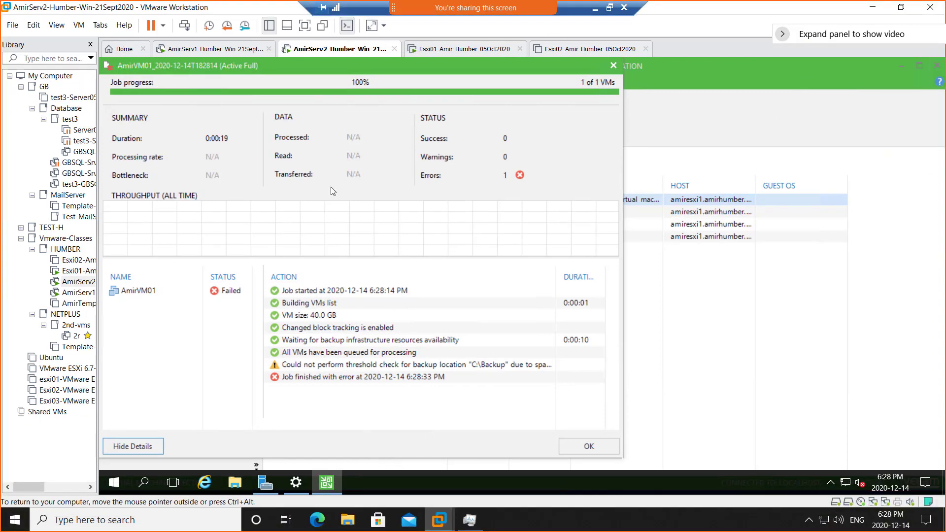
click(235, 483)
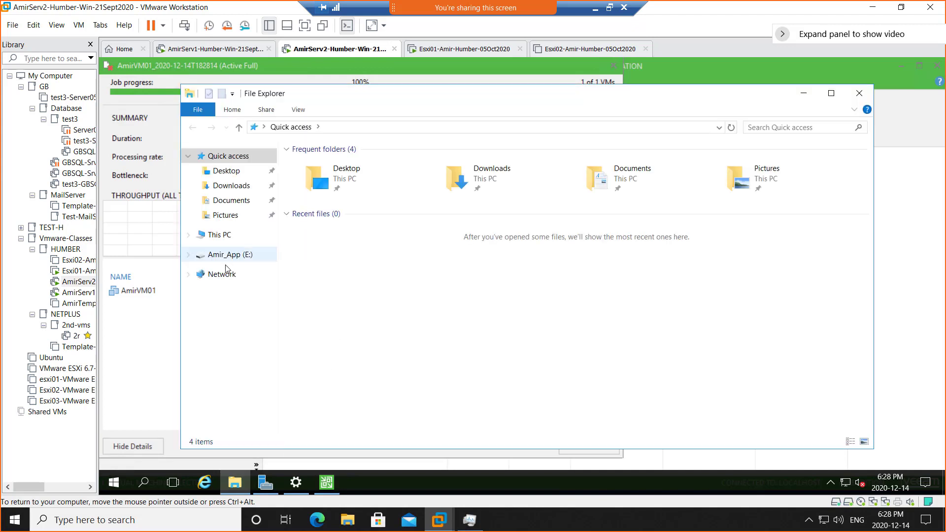
click(219, 235)
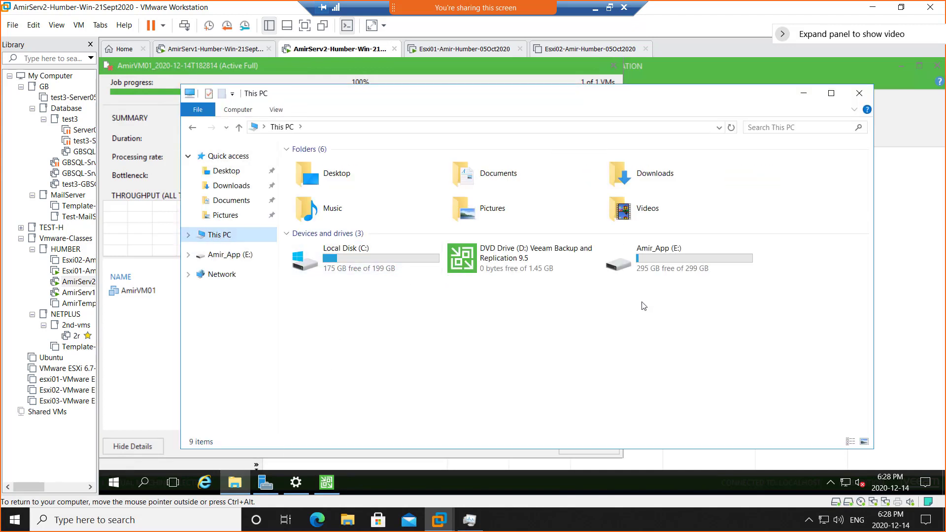
Check the free space on the remote host's own drives and open New Volume (D:)
click(871, 7)
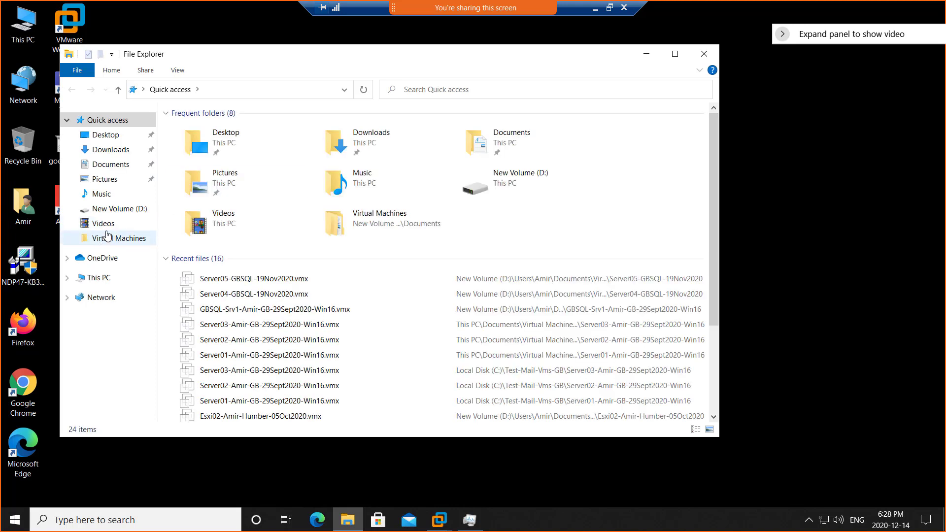
click(98, 277)
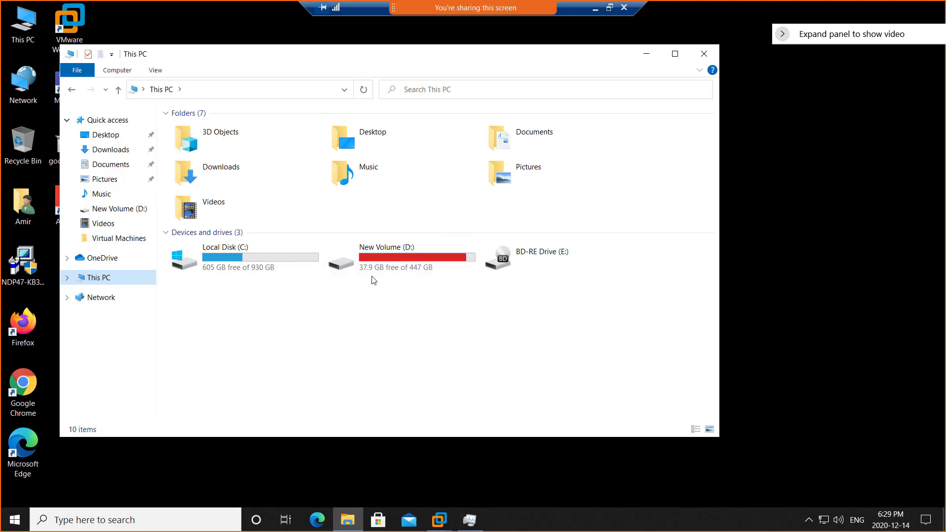
double_click(391, 259)
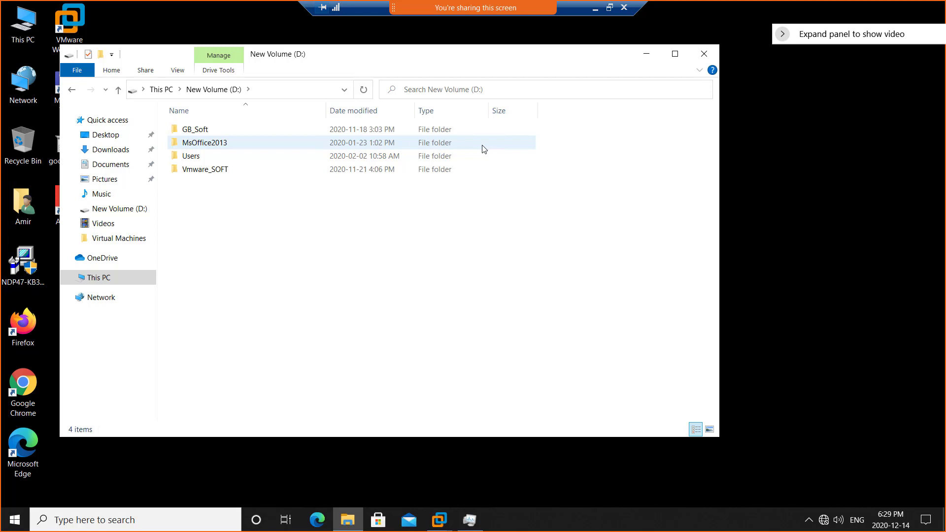
Return to the second server's virtual machine, minimize File Explorer, and examine the final entry in the backup job's action log
click(438, 520)
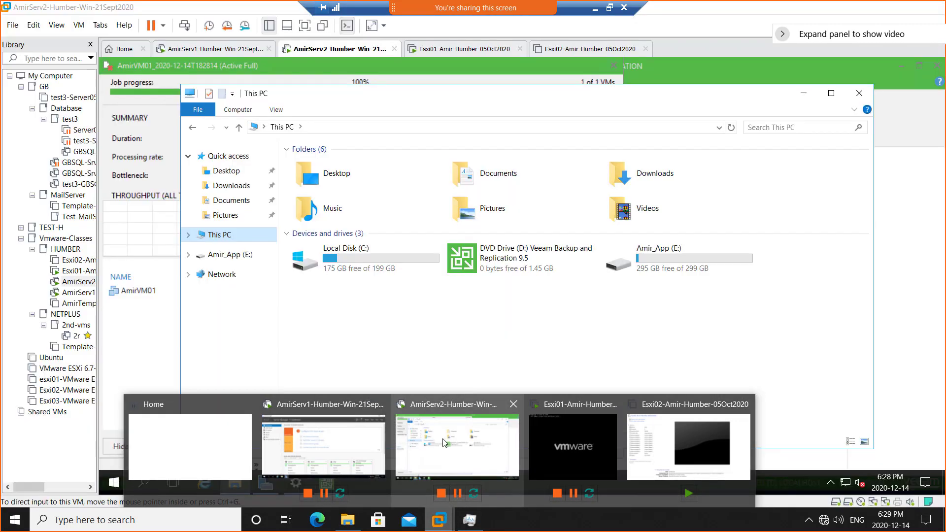
click(443, 442)
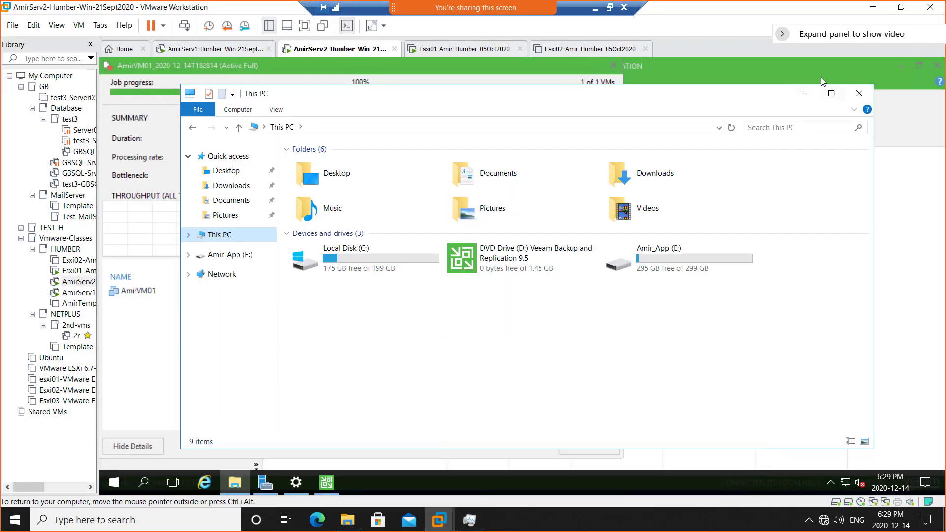
click(801, 94)
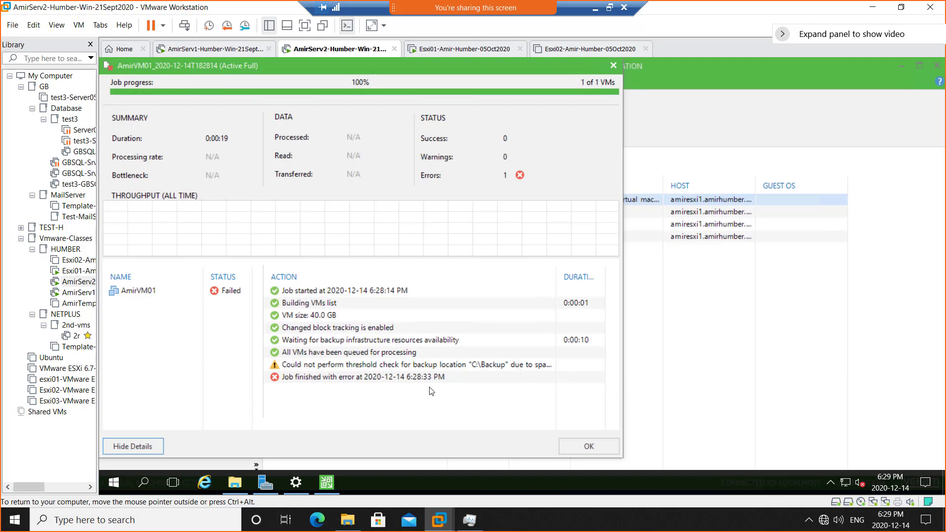
click(354, 383)
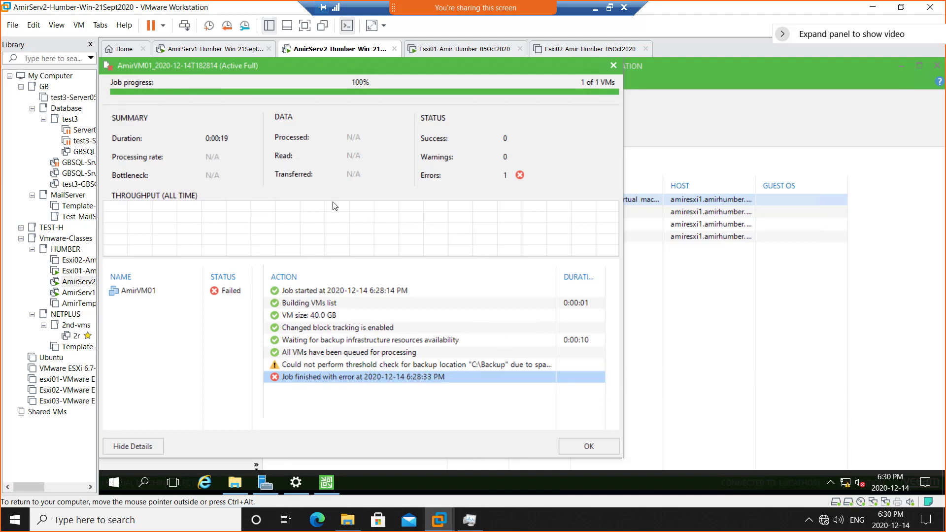
Close the AmirVM01 job details and try to back up AmirVM02 with VeeamZIP to C:\Backup
click(613, 66)
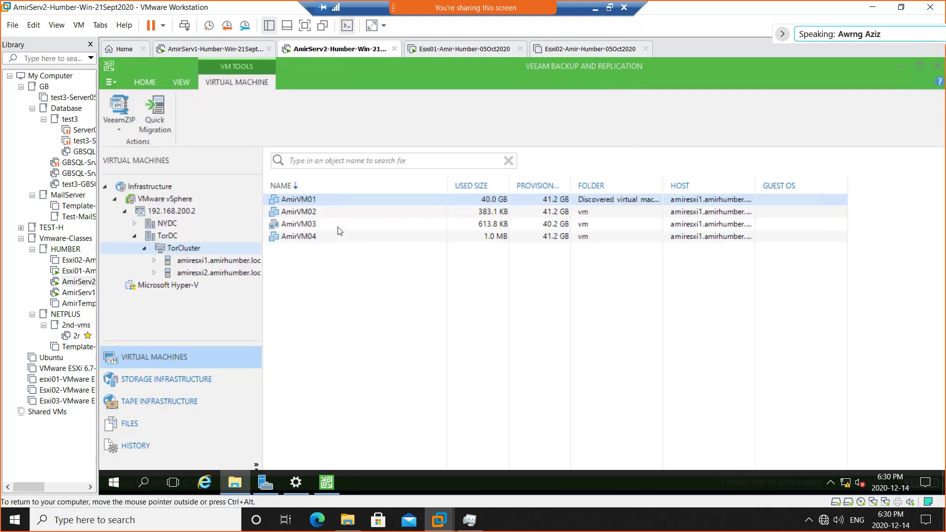
click(309, 213)
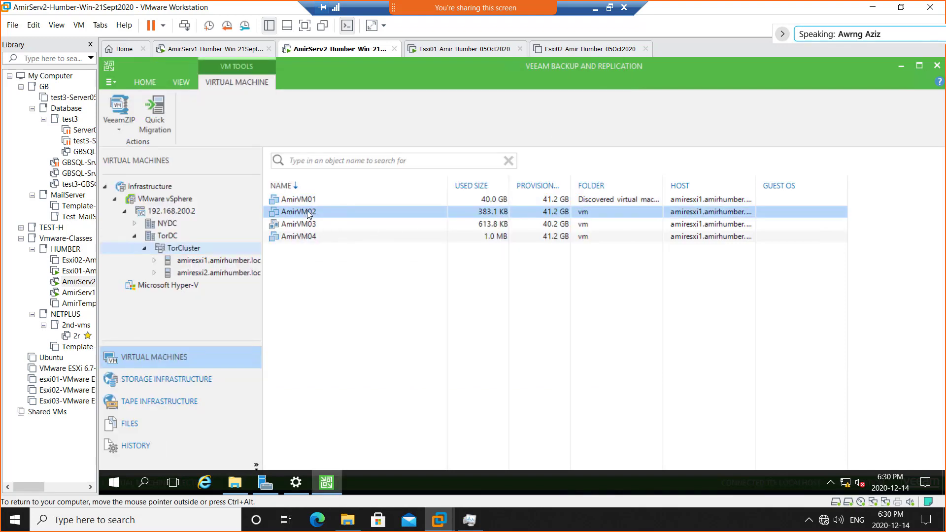
right_click(309, 213)
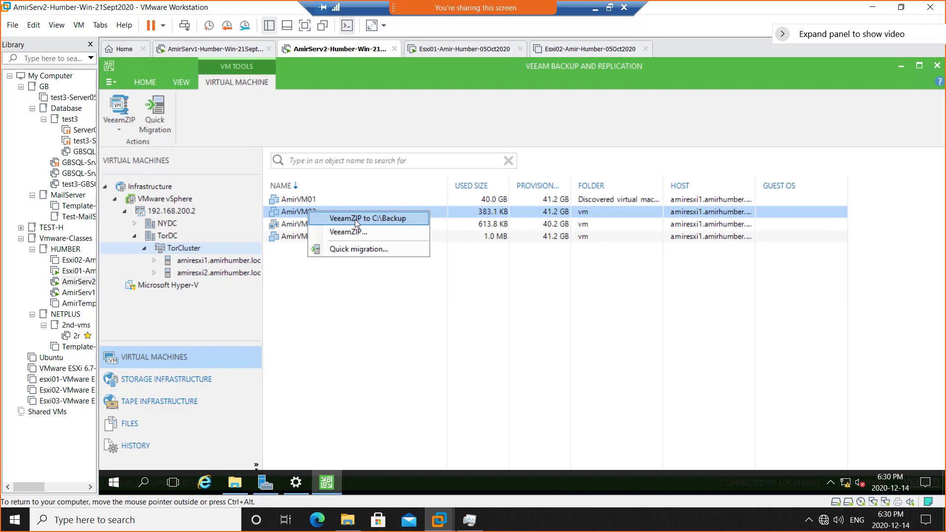
click(392, 223)
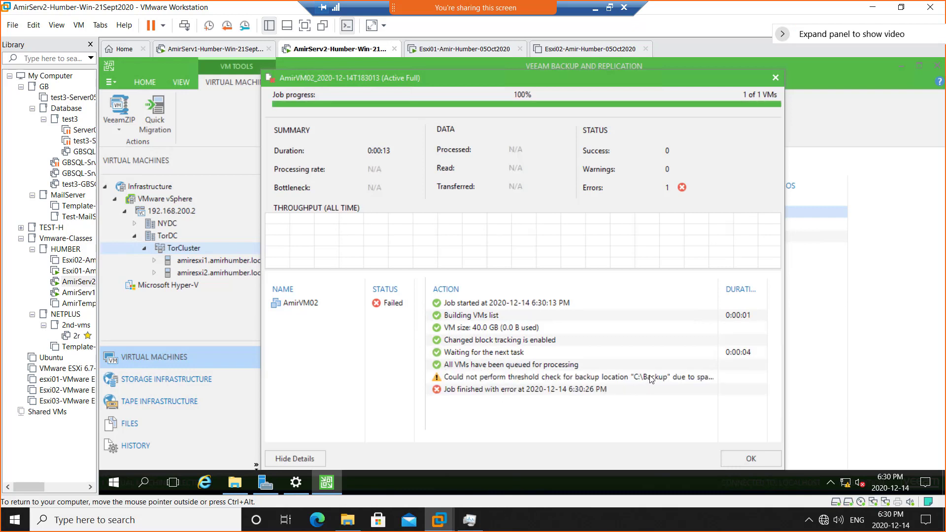
Copy the warning entry about C:\Backup from the AmirVM02 job's action log to the clipboard
click(650, 378)
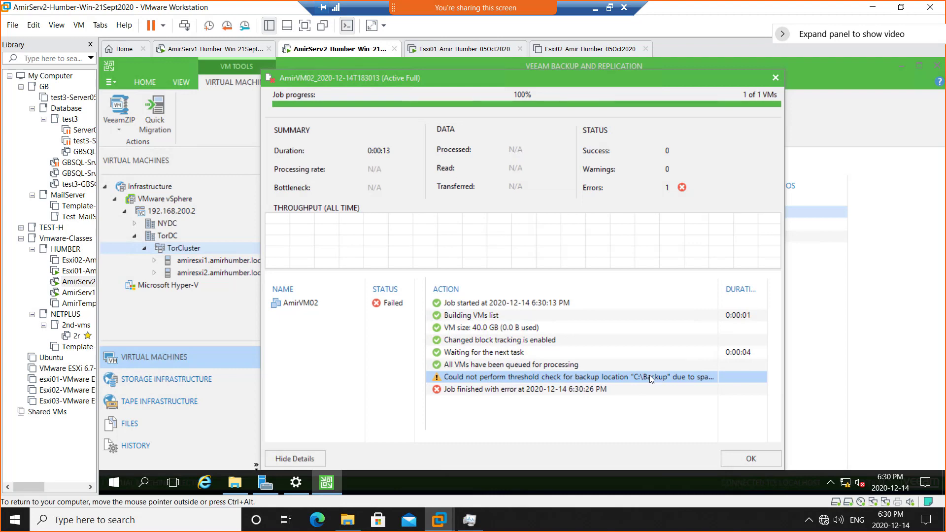
right_click(650, 377)
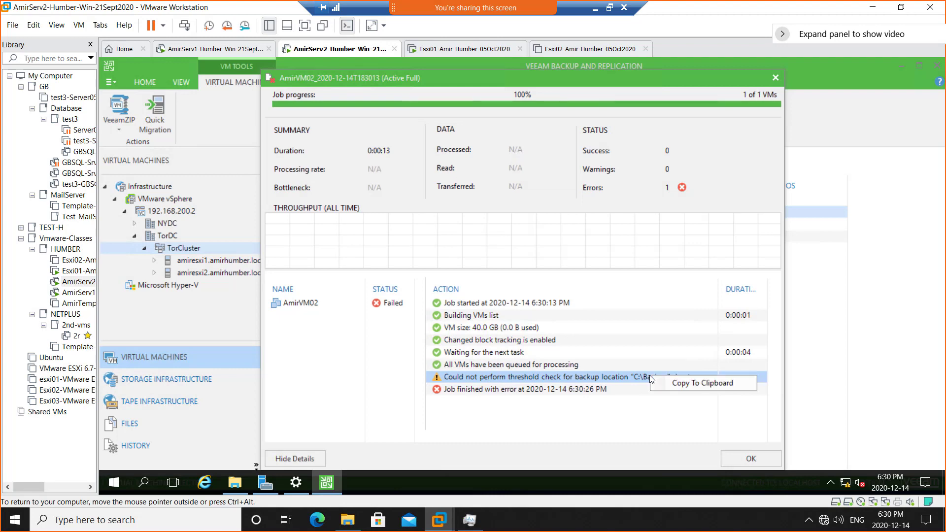
click(686, 385)
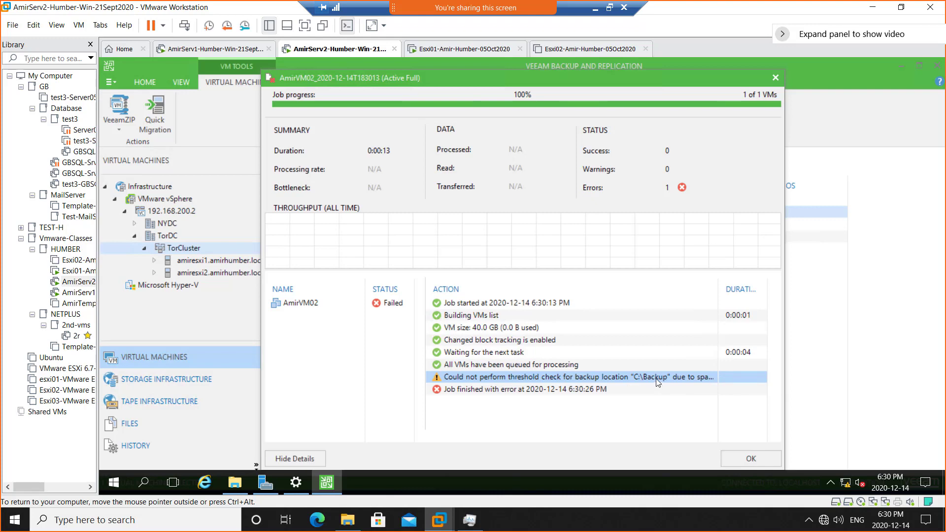
click(116, 487)
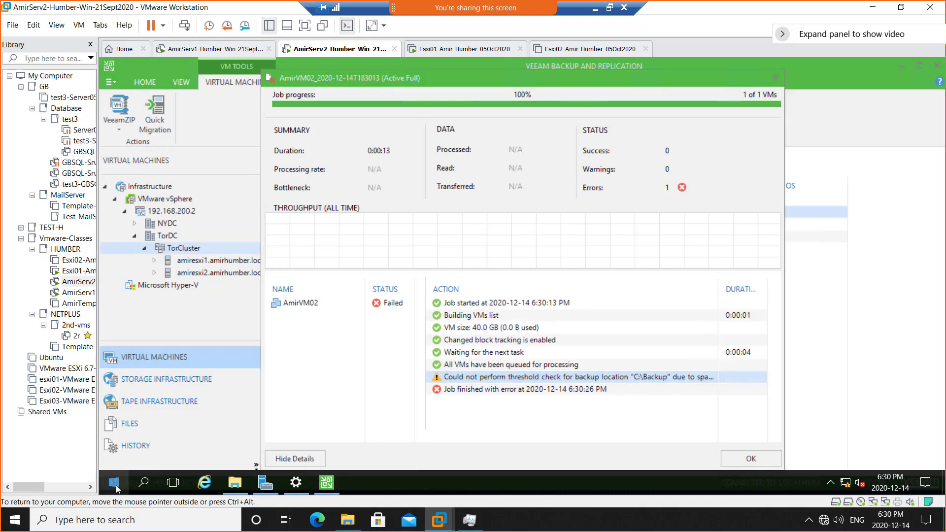
right_click(116, 486)
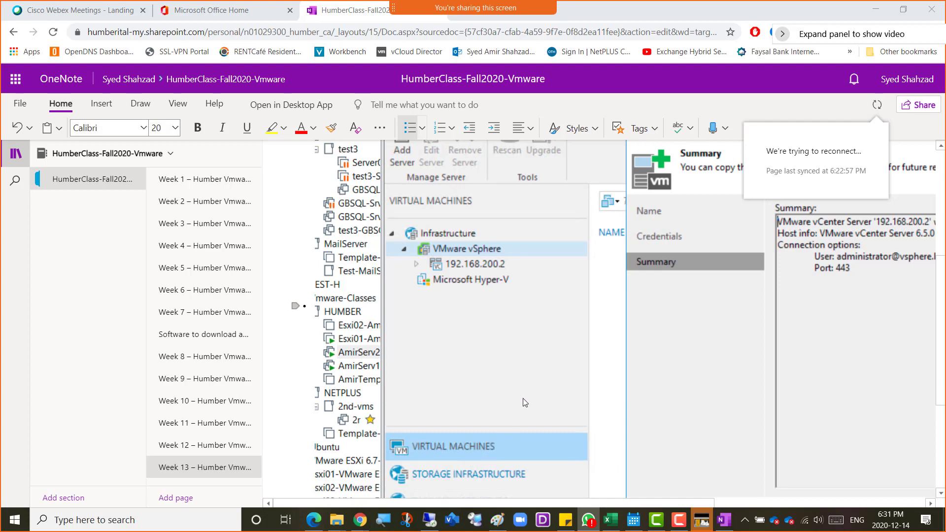
Switch to Notepad on the local computer and write "oh you are not able to hear me? :-( lemme check my internet ----------"
key(super+r)
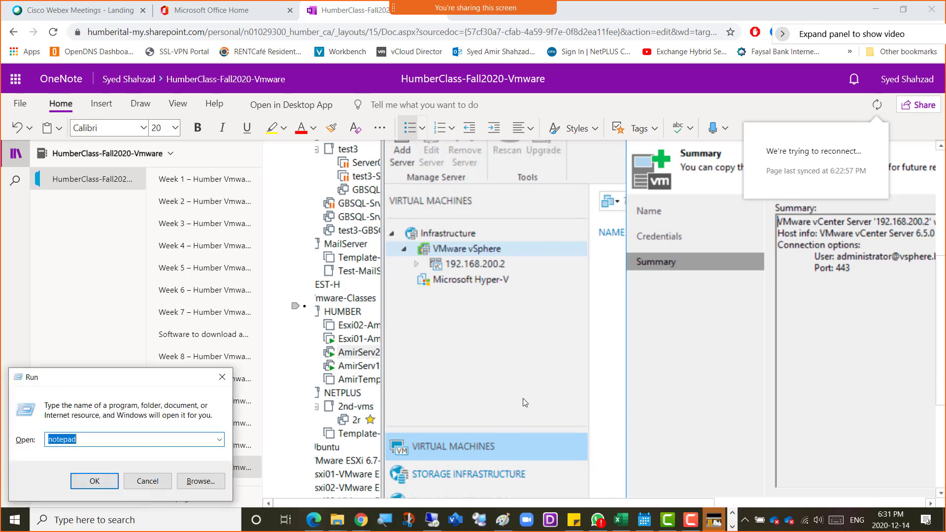
key(Return)
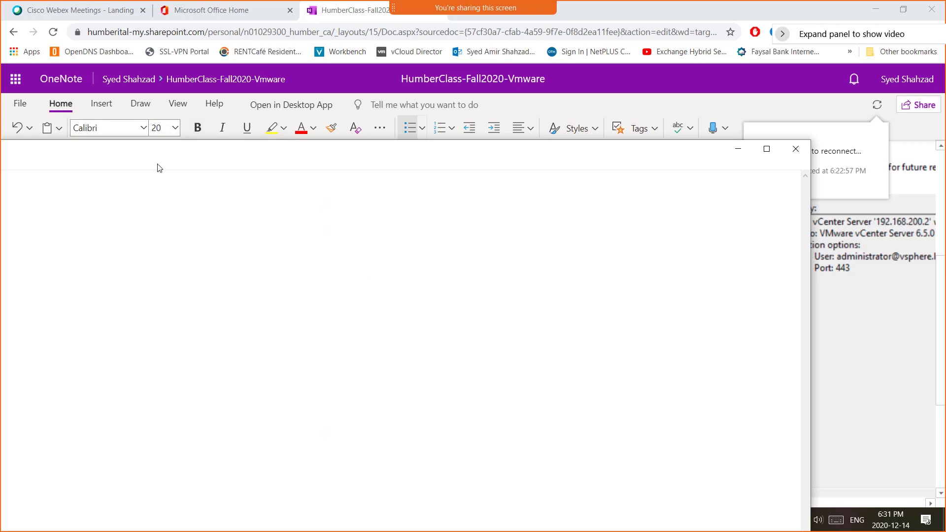
text(o)
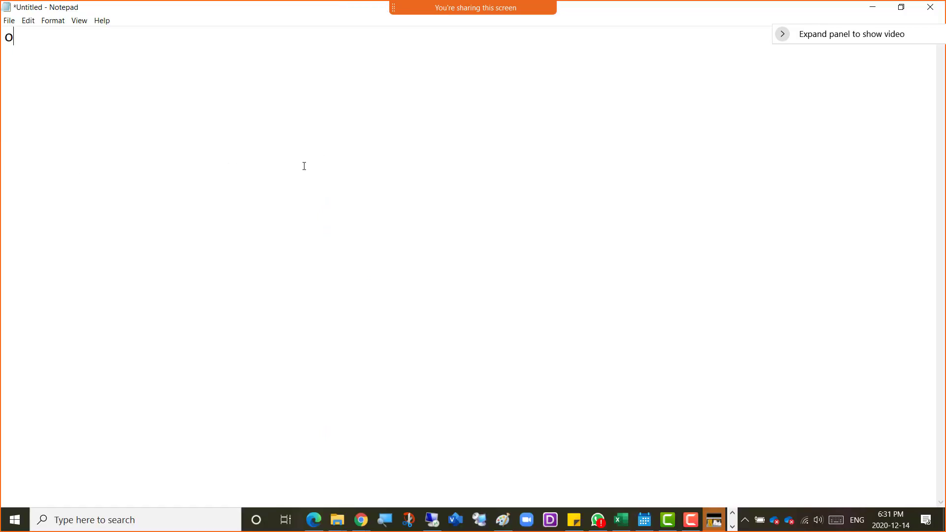
text(h you are n)
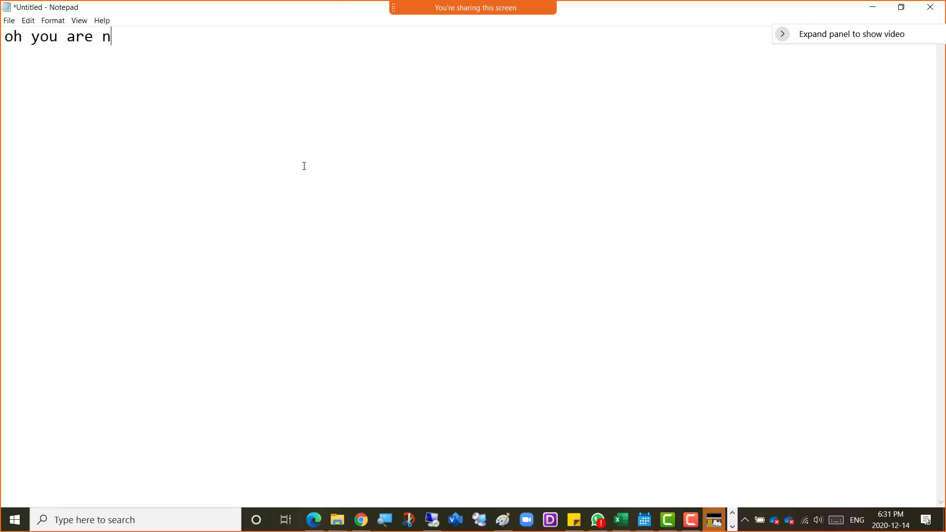
text(ot able to hear me)
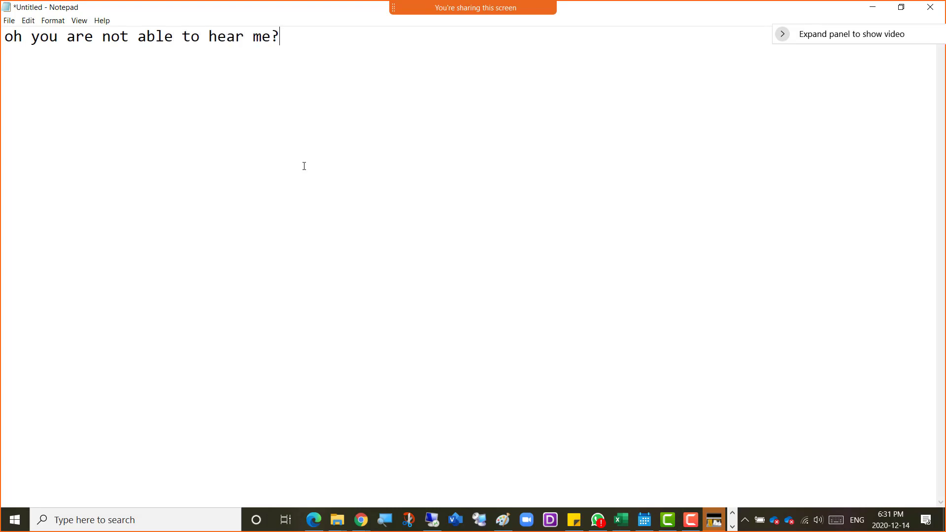
text(? :-( lemme check )
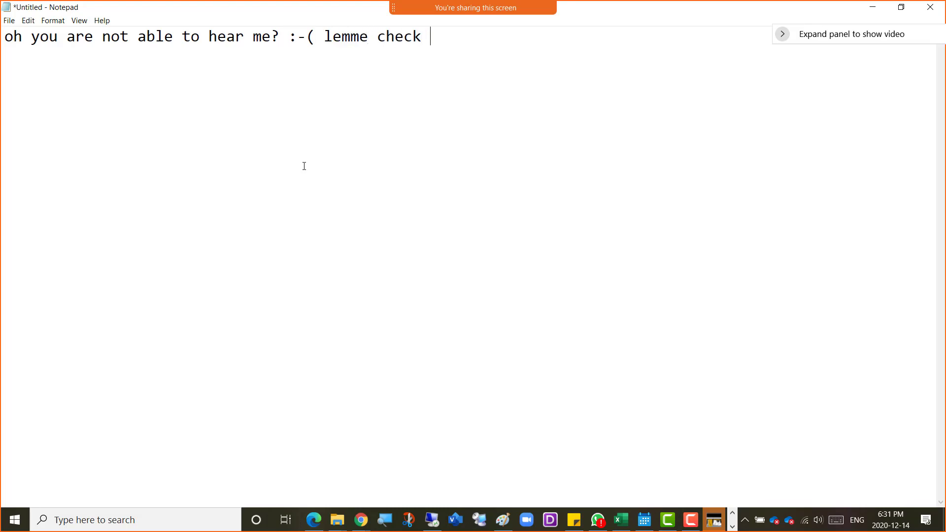
text(my interne)
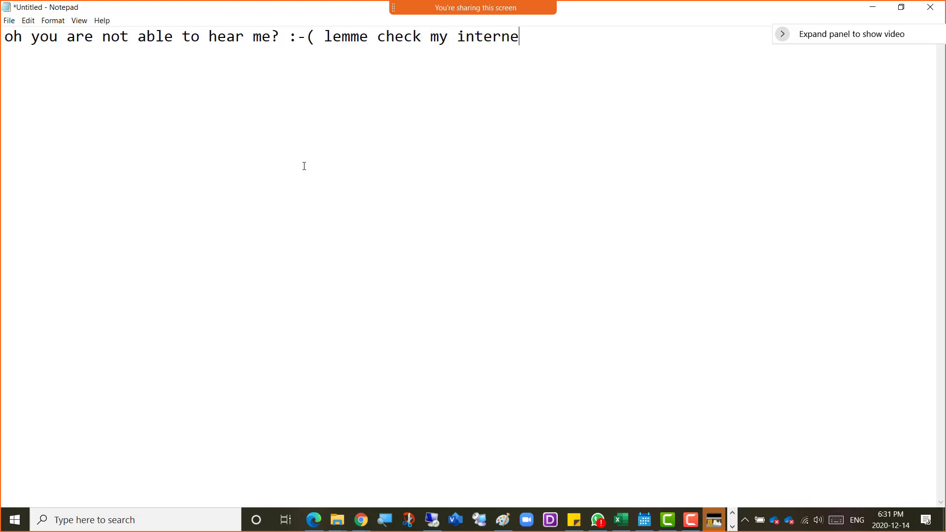
text(t ----------)
key(F10)
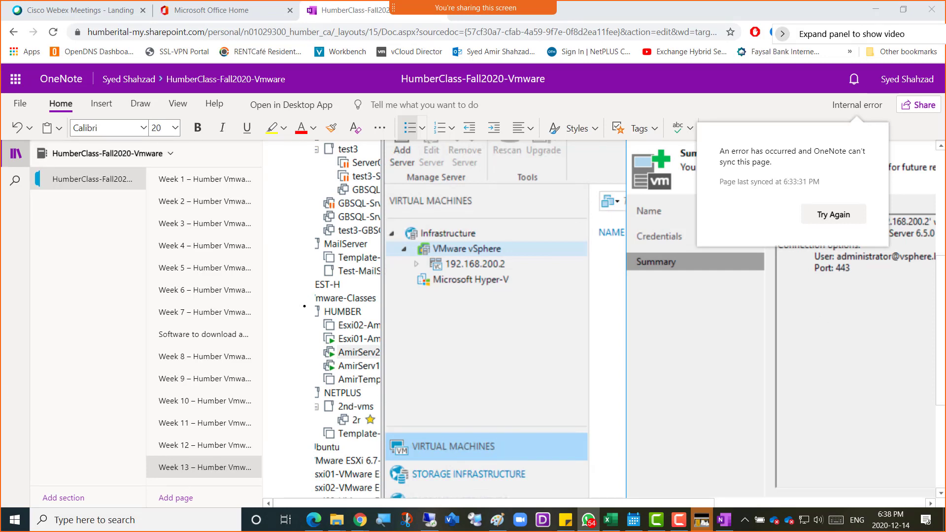
Retry syncing the Week 13 page in the OneNote notebook
click(829, 218)
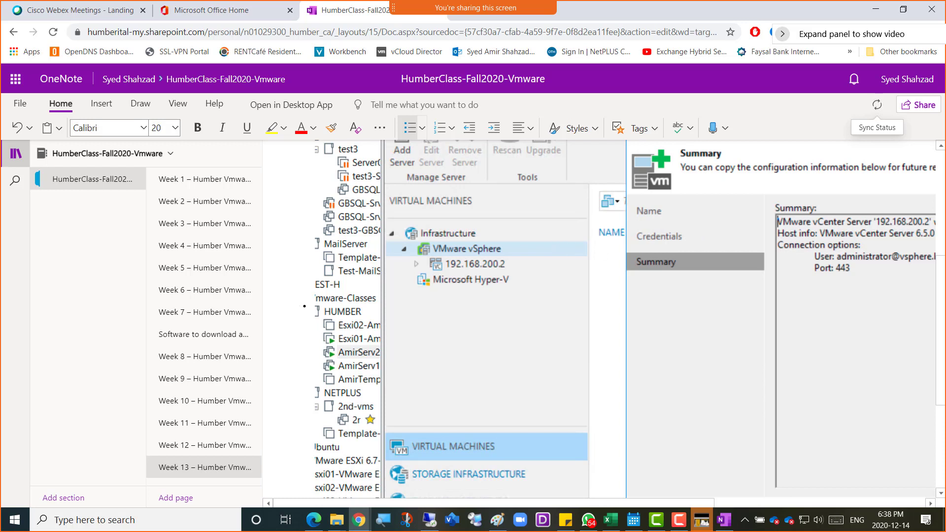
key(alt+Tab)
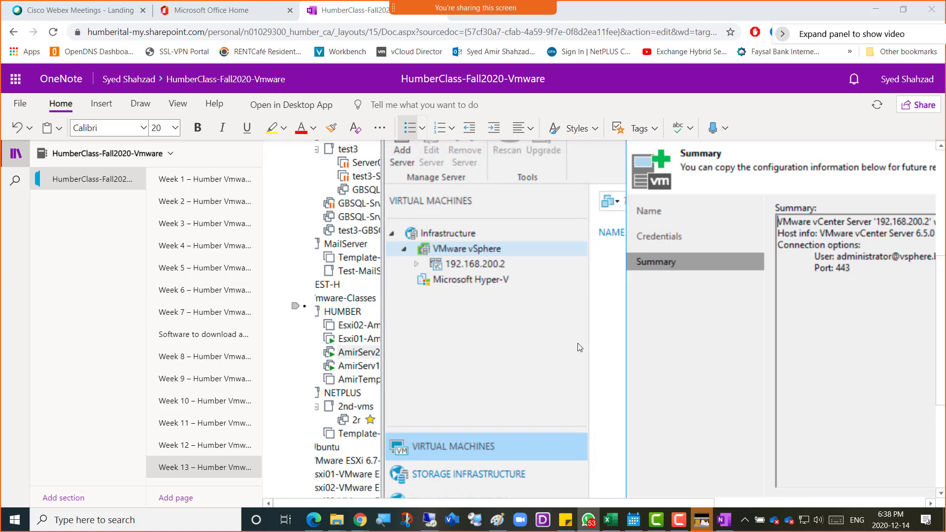
click(679, 522)
click(679, 529)
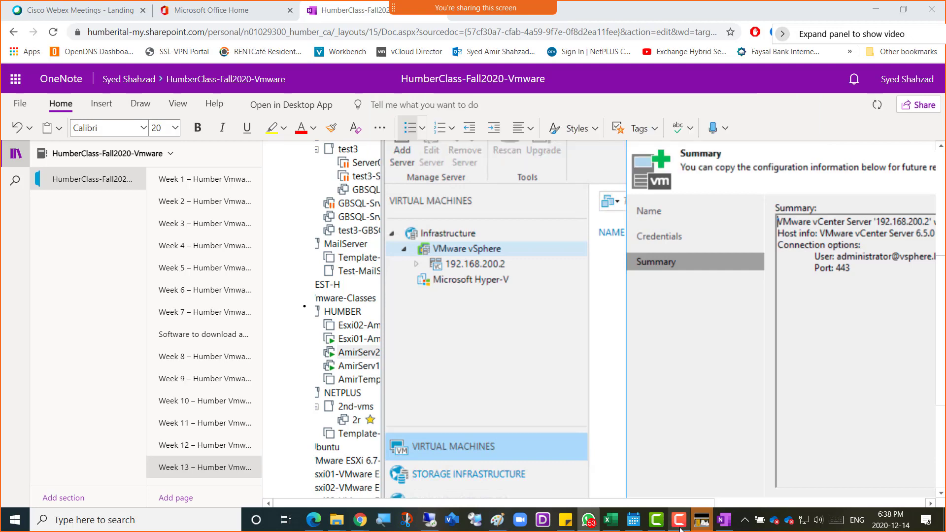
Return to the remote VMware Workstation session and close the AmirVM02 backup job details
click(429, 522)
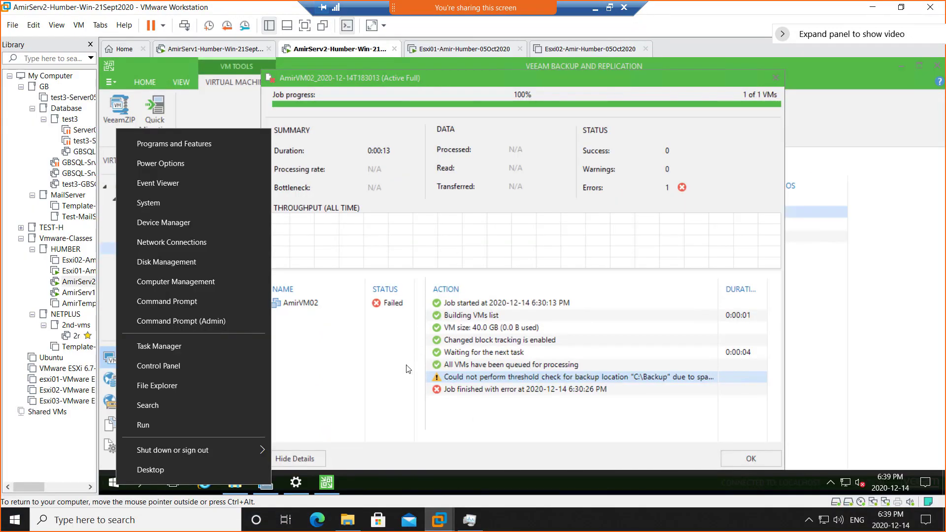
click(564, 424)
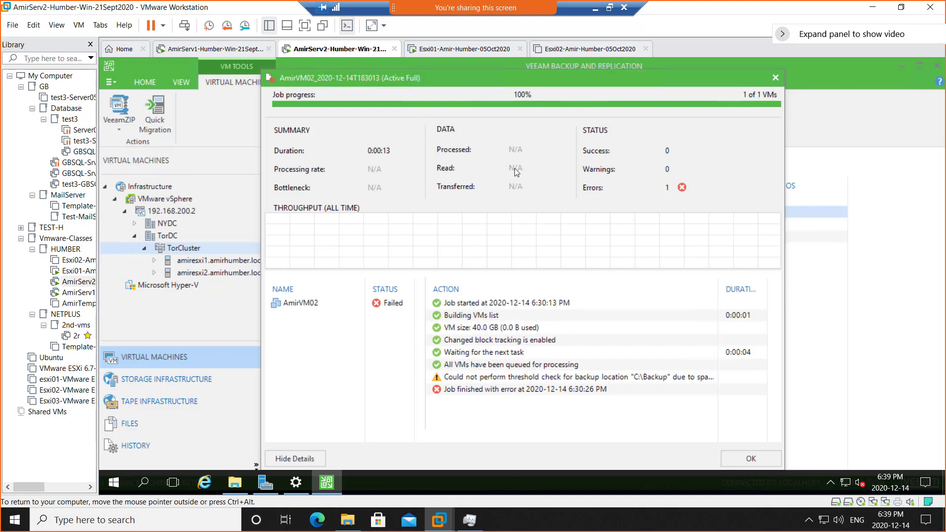
click(776, 78)
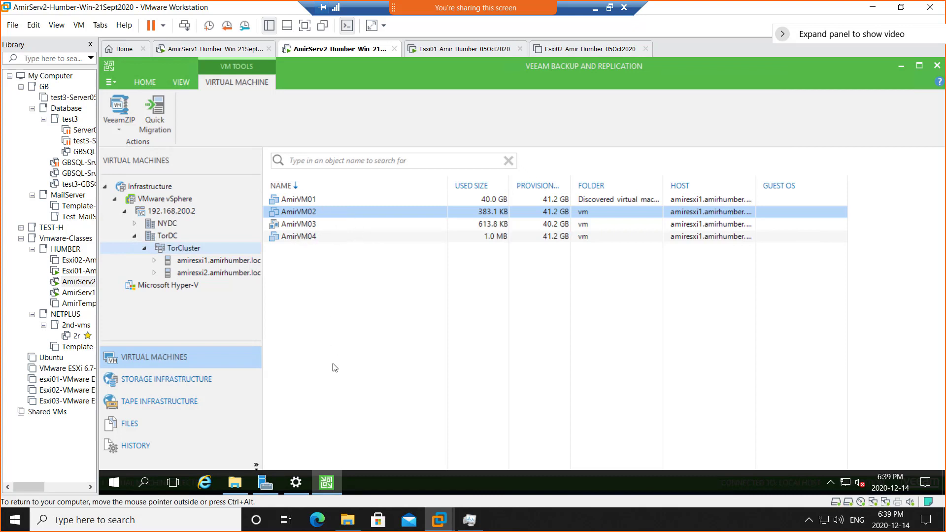
Check the free drive space in File Explorer on the second server and on the remote host
click(234, 483)
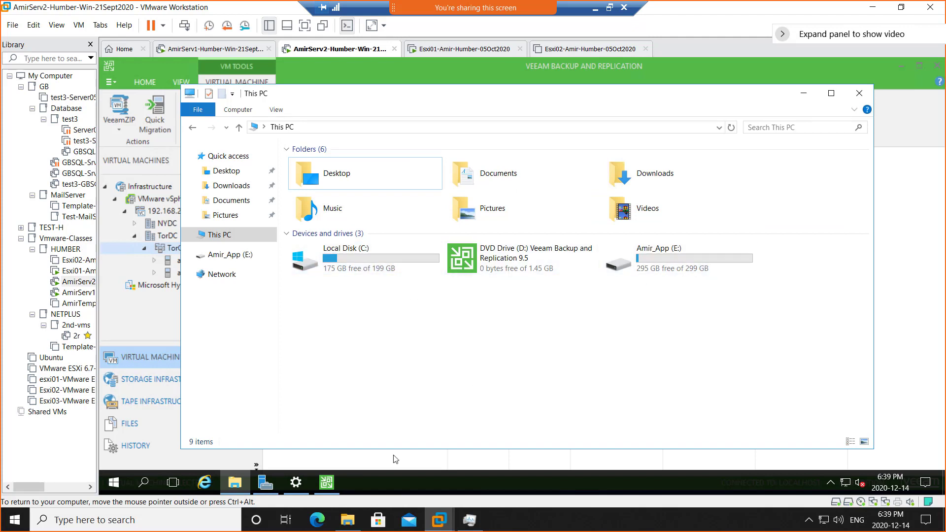
click(361, 522)
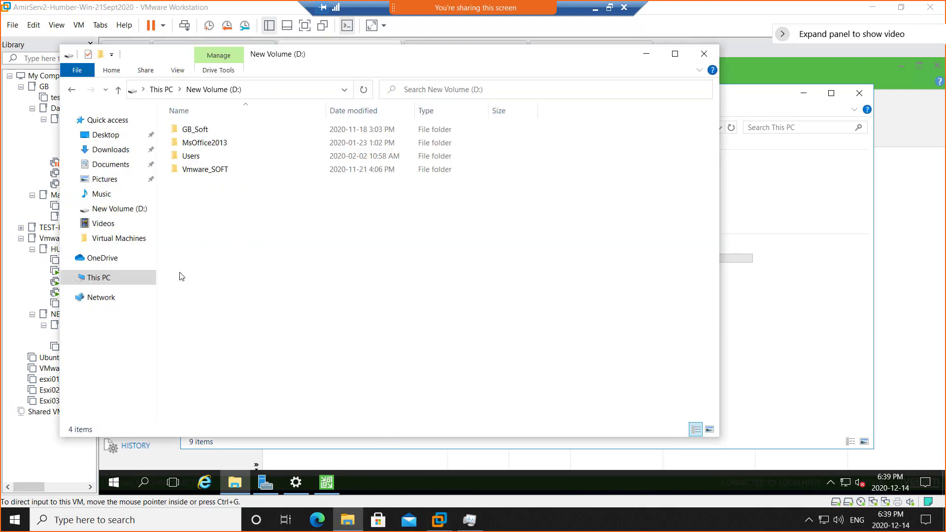
click(98, 285)
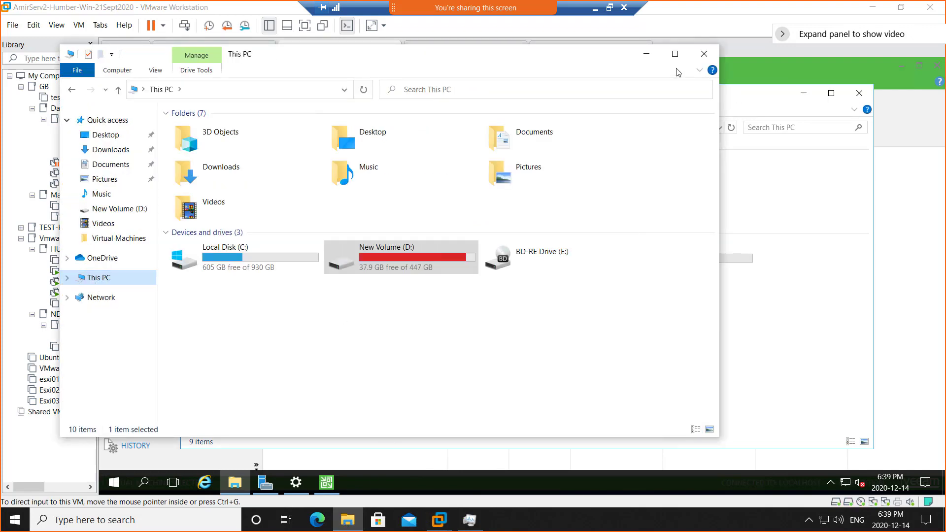
click(645, 54)
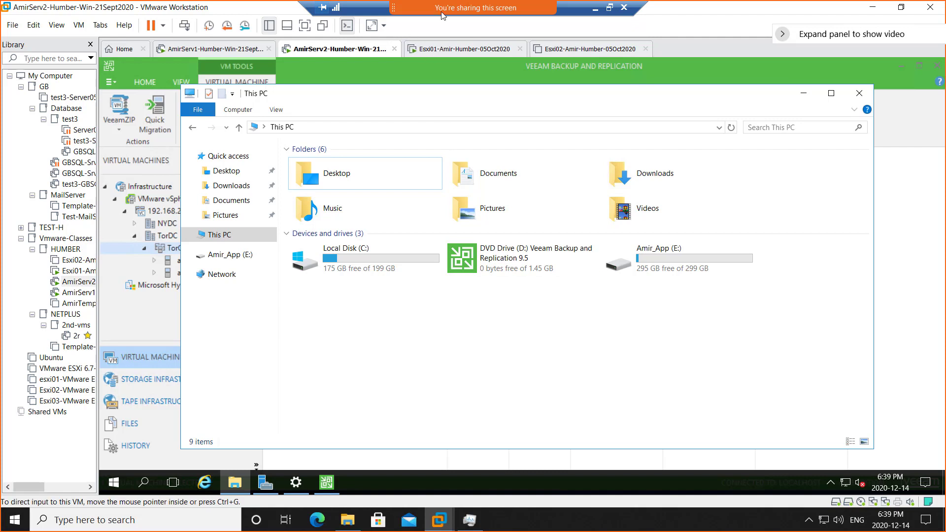
Raise the sound volume to 100 and minimize the second server's File Explorer window
mouse_move(454, 4)
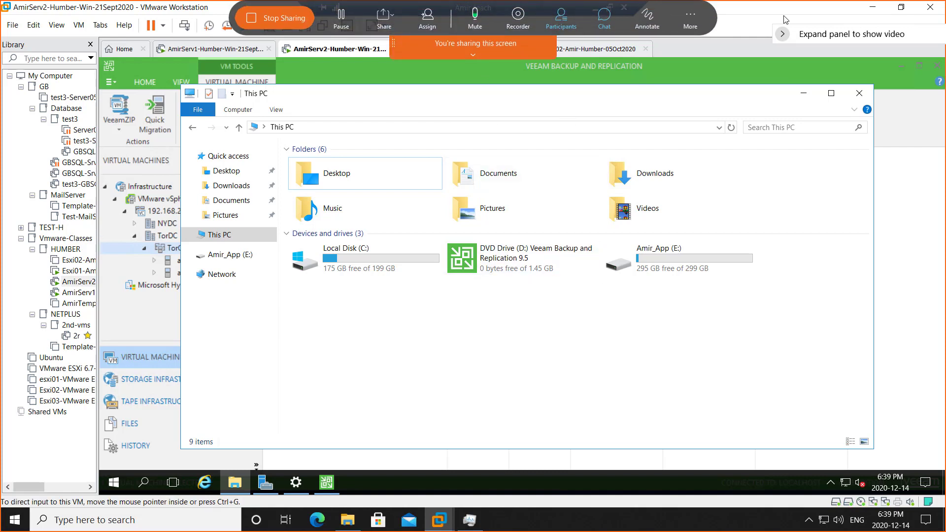
key(XF86AudioRaiseVolume)
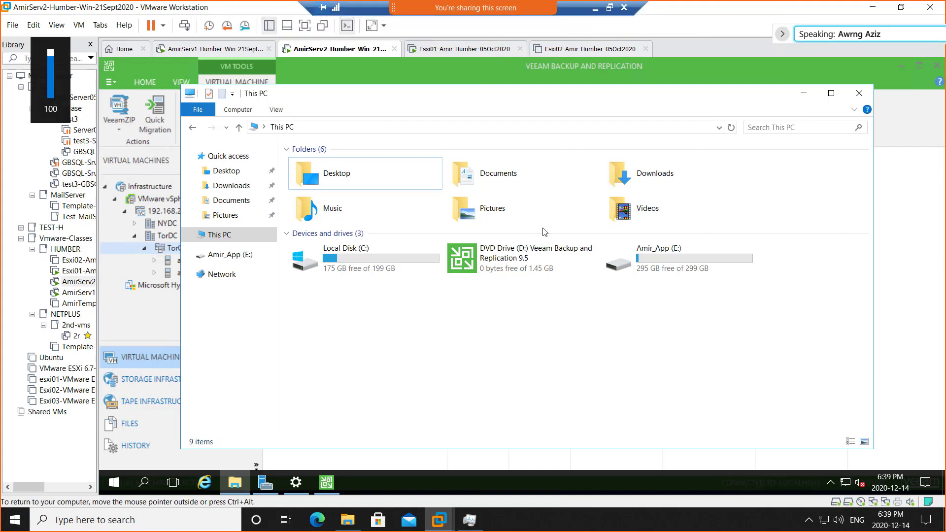
click(808, 95)
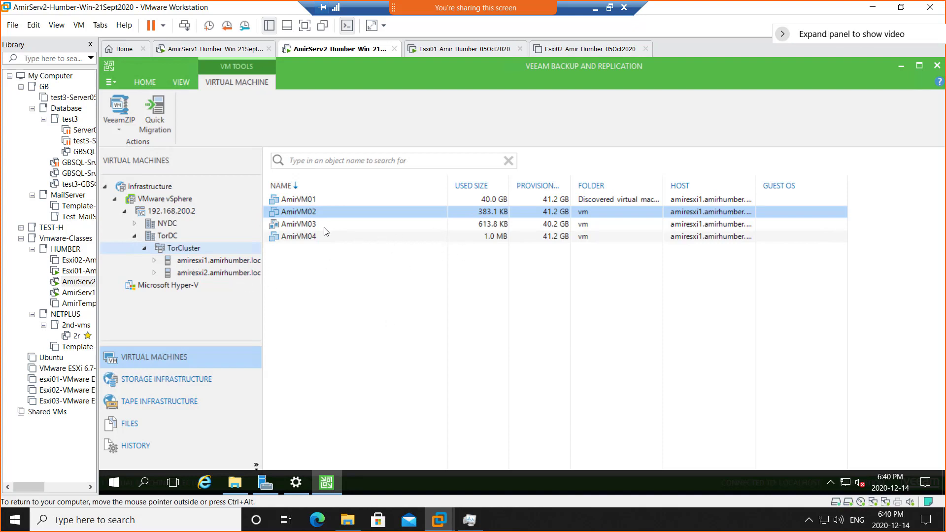
Expand the amiresxi1 host under TorCluster and power on the Esxi02-Amir-Humber-05Oct2020 virtual machine
click(151, 262)
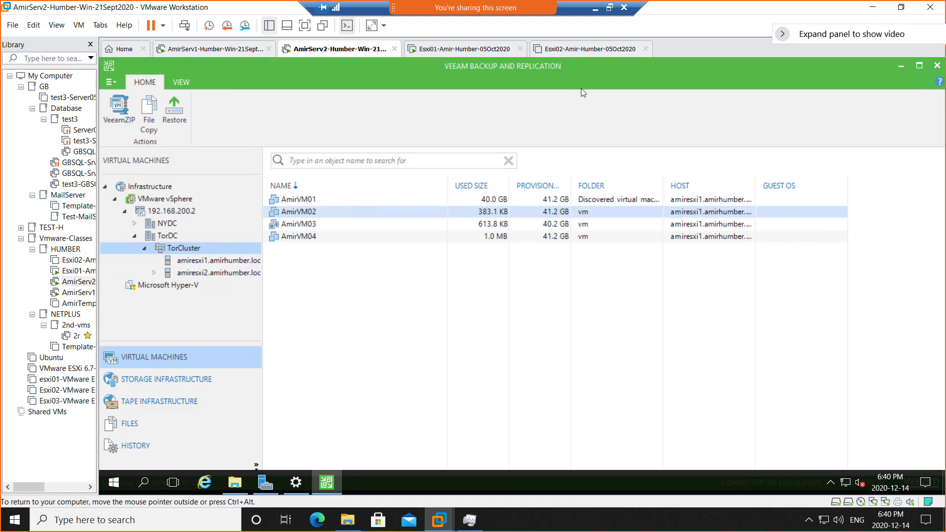
click(570, 50)
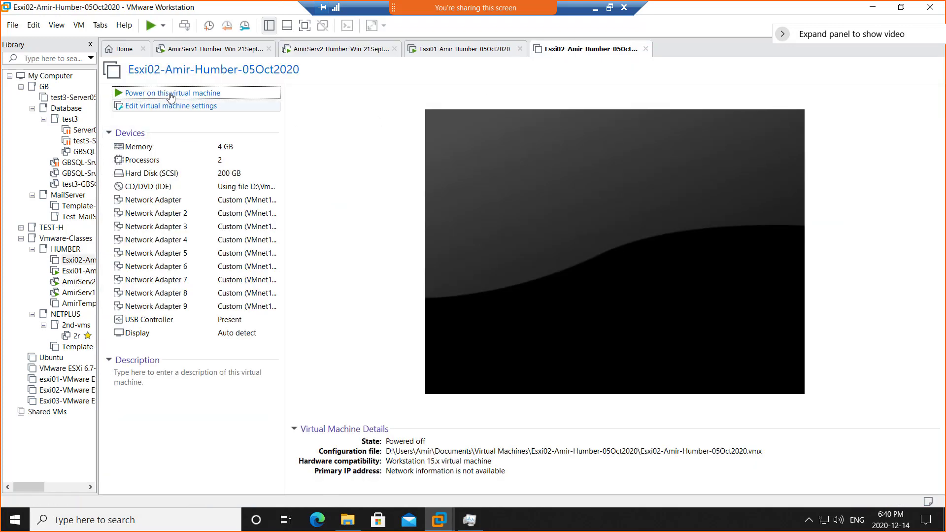
click(208, 95)
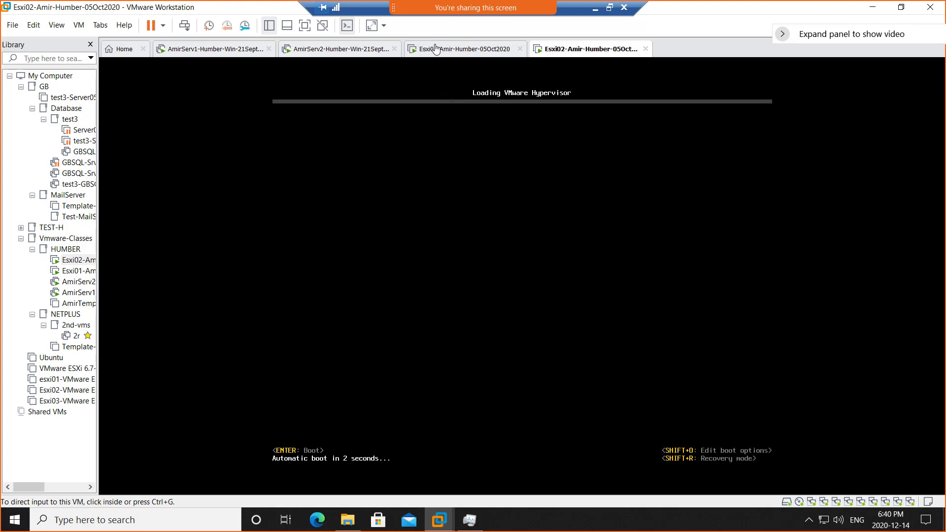
click(335, 49)
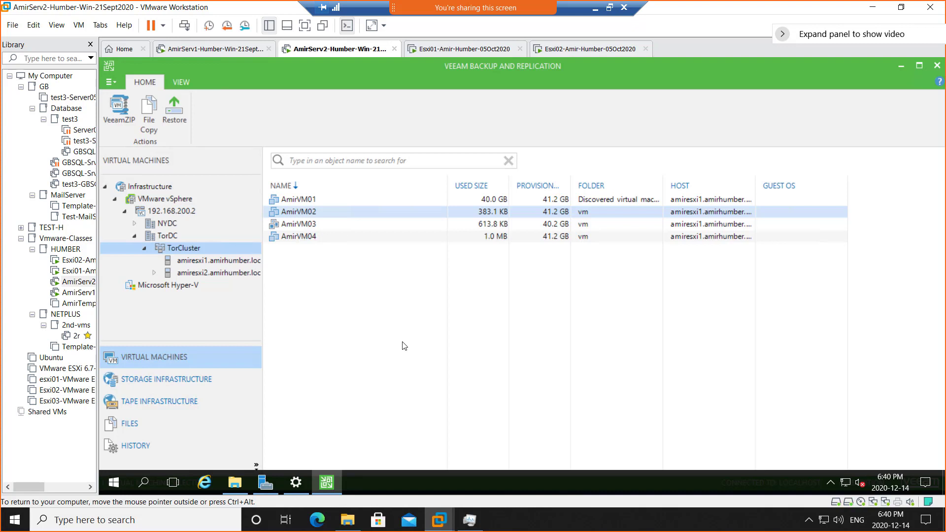
click(582, 49)
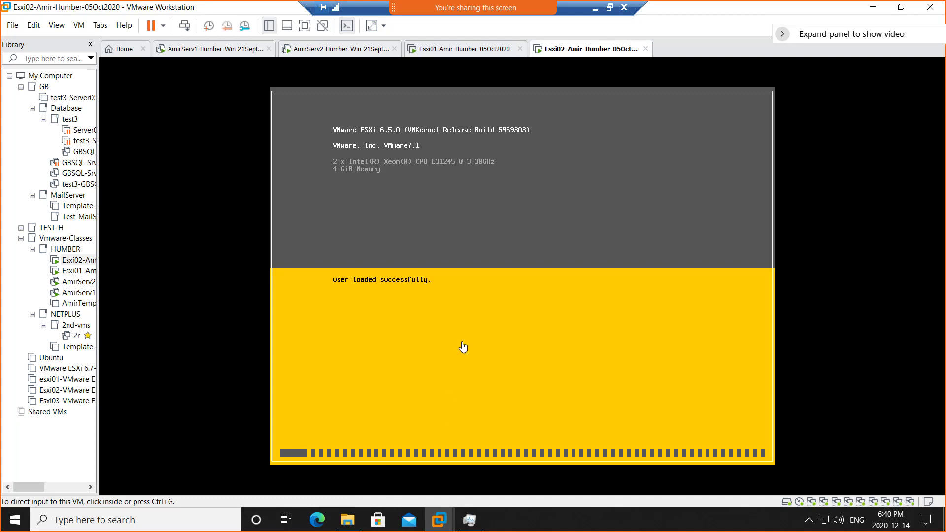
On the AmirServ2 virtual machine, minimize Veeam and open Google Chrome, restoring the previous vSphere Web Client page
click(325, 51)
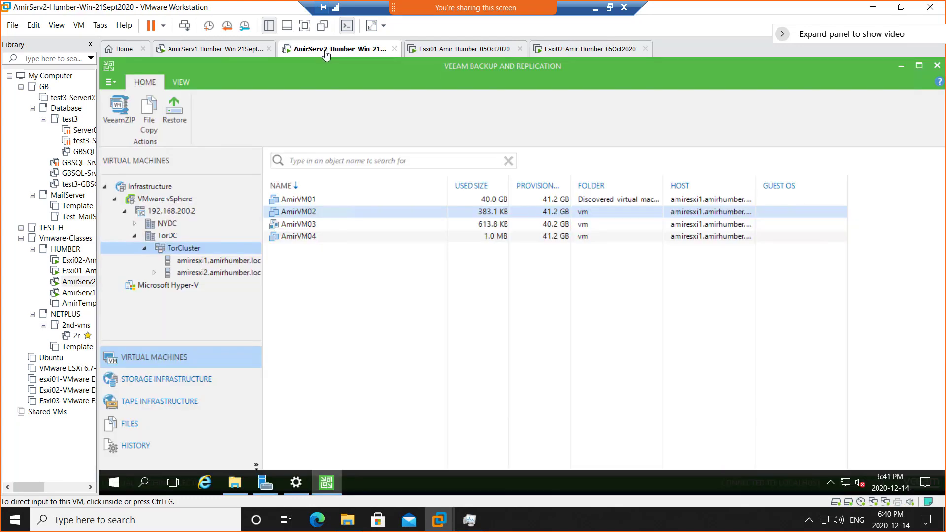
click(448, 53)
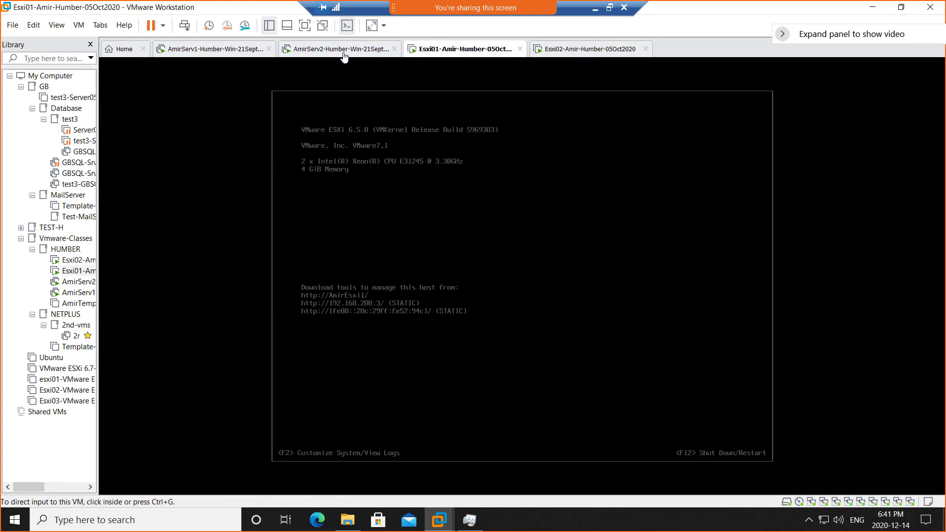
click(344, 55)
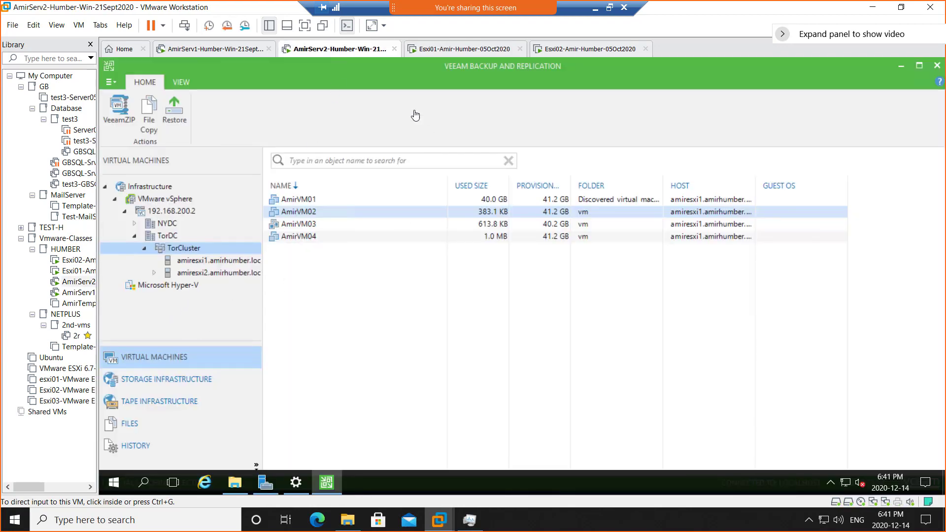
click(897, 67)
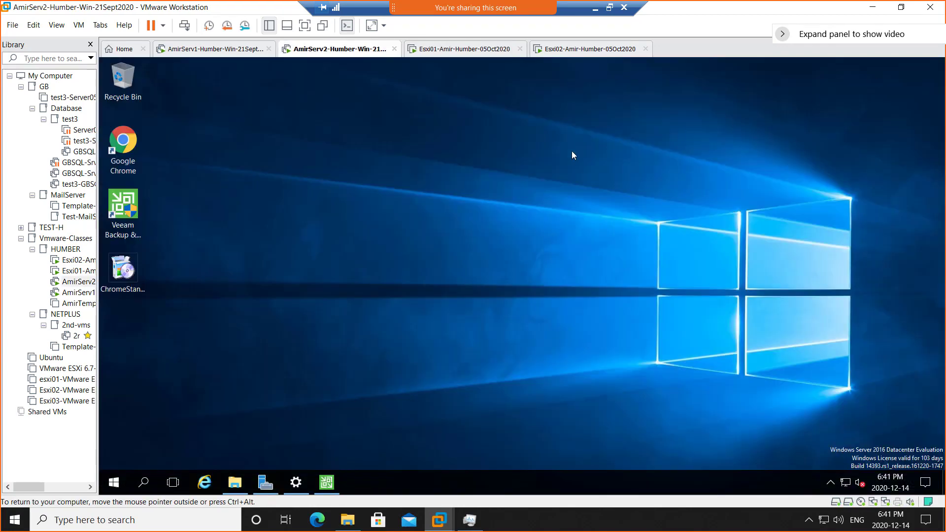
double_click(128, 147)
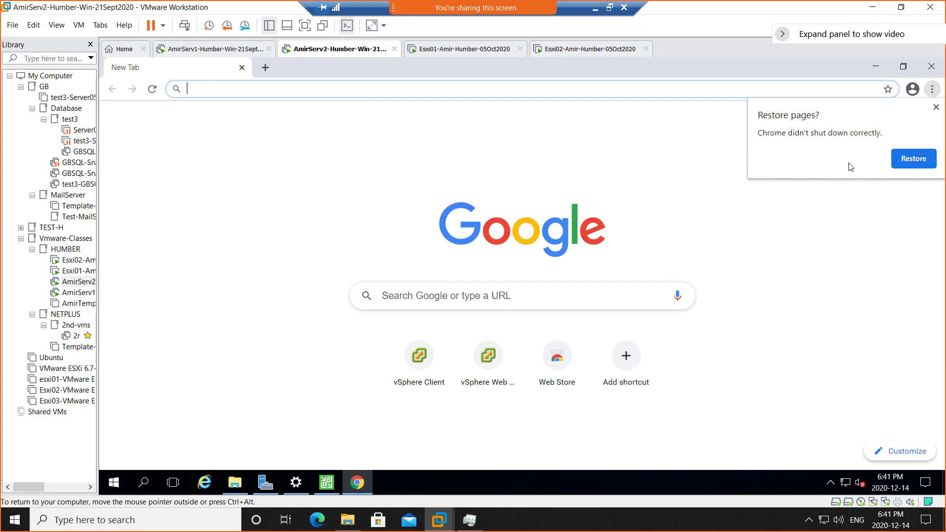
click(917, 164)
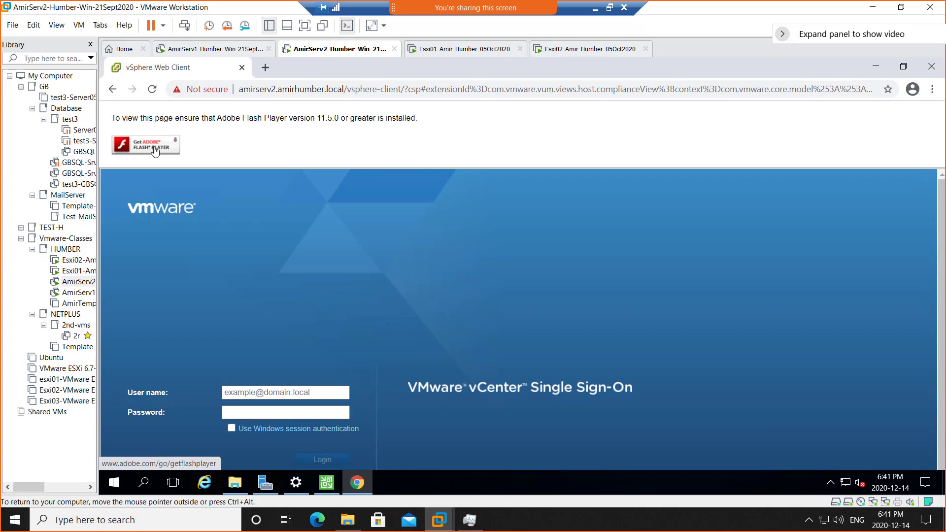
Set Flash to Allow for the vSphere Web Client site and return to its login page
click(199, 91)
click(315, 212)
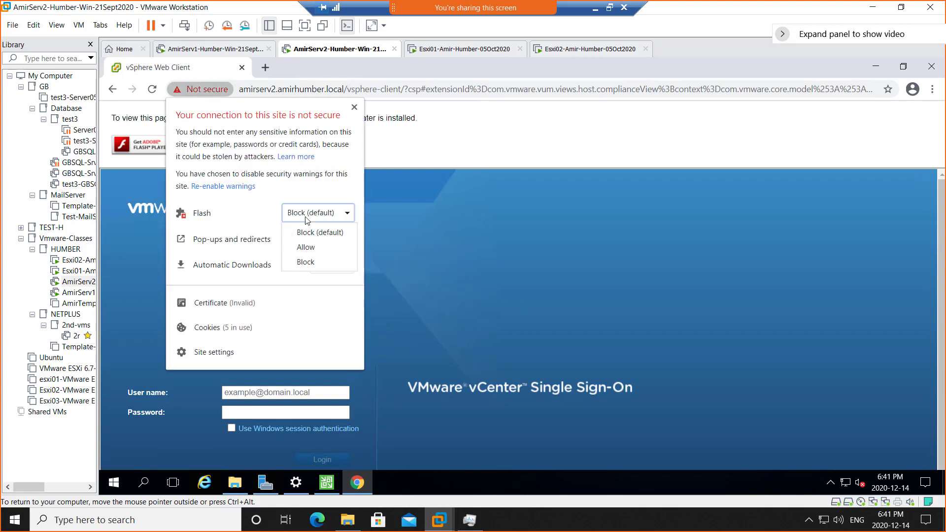
click(301, 246)
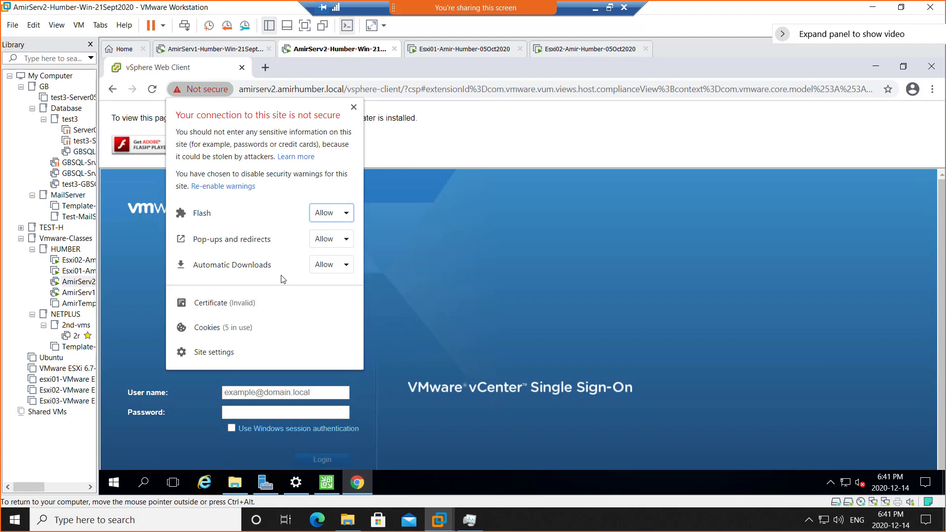
click(439, 357)
click(369, 116)
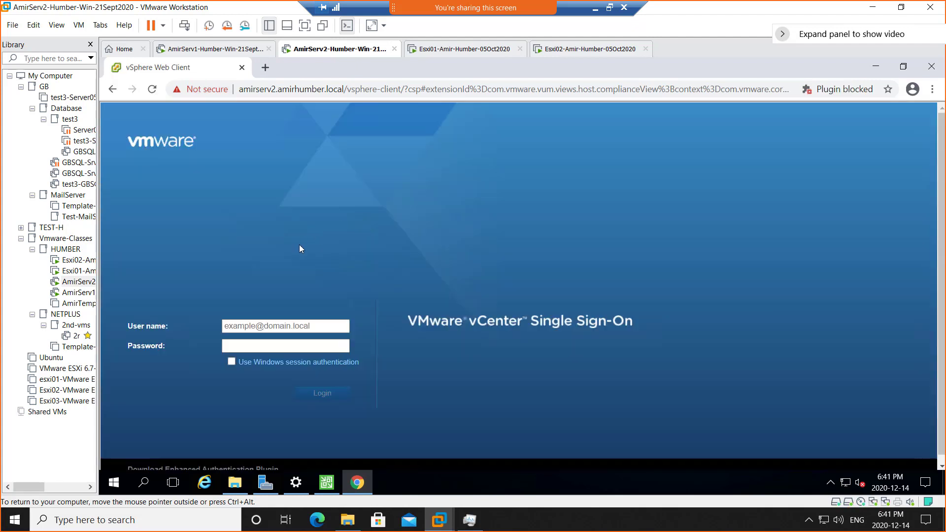
Log in to the vSphere Web Client with the vSphere administrator user name and the account password
click(275, 330)
click(278, 349)
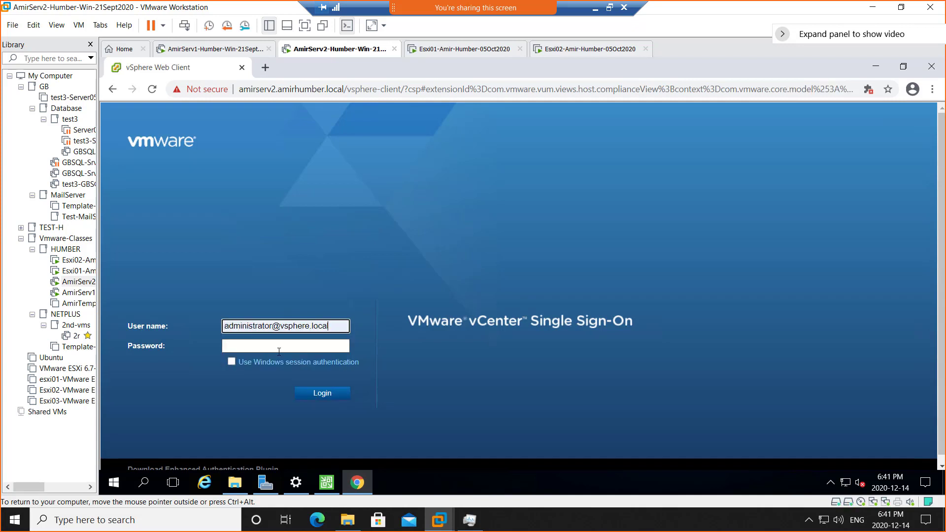
text(•••••••)
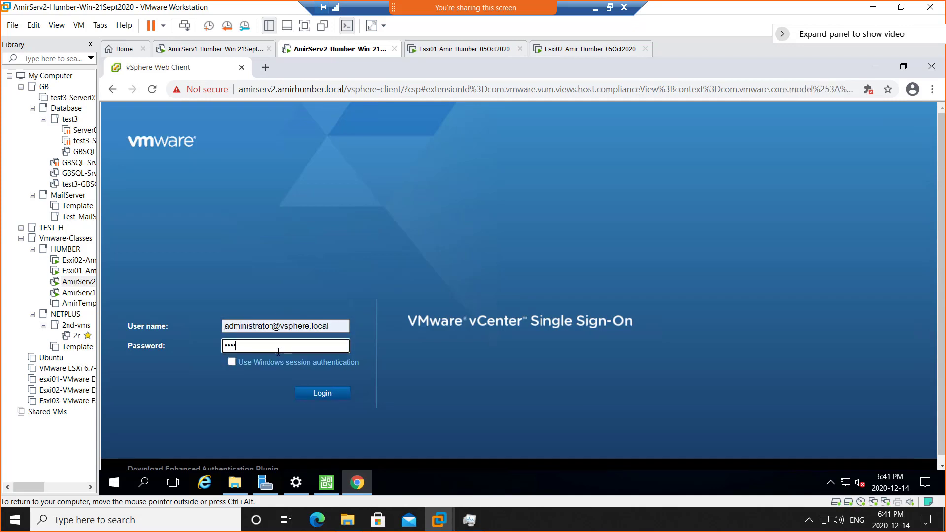
text(•••••)
key(Return)
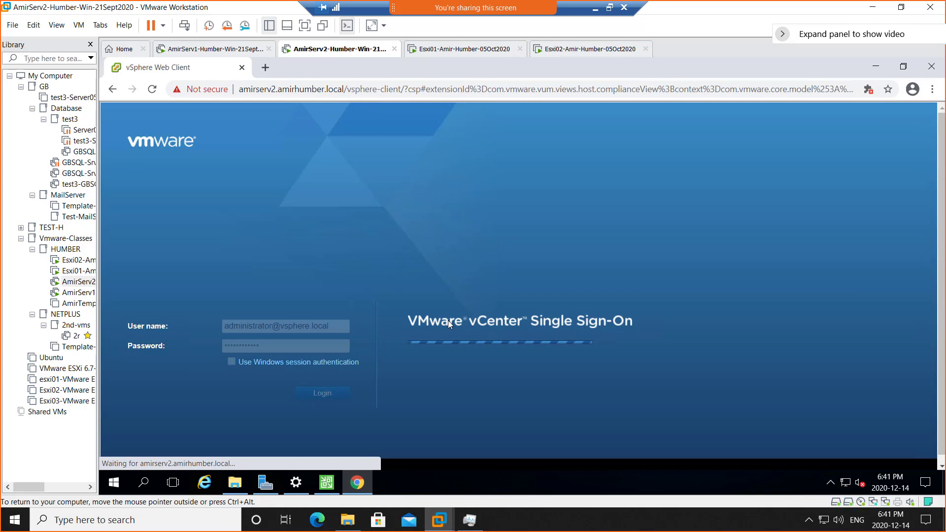
Check the Esxi01 and Esxi02 consoles while the login loads, and return to the AmirServ2 virtual machine
click(589, 53)
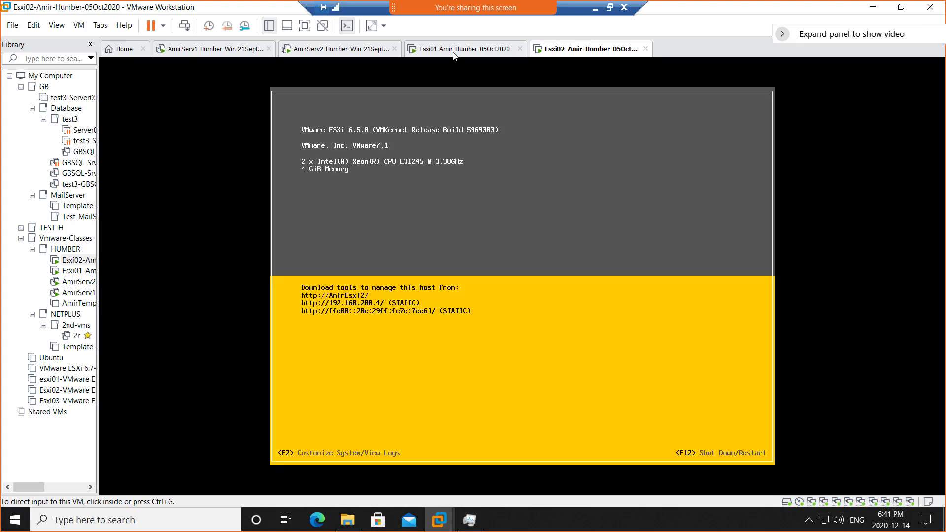
click(453, 54)
click(344, 53)
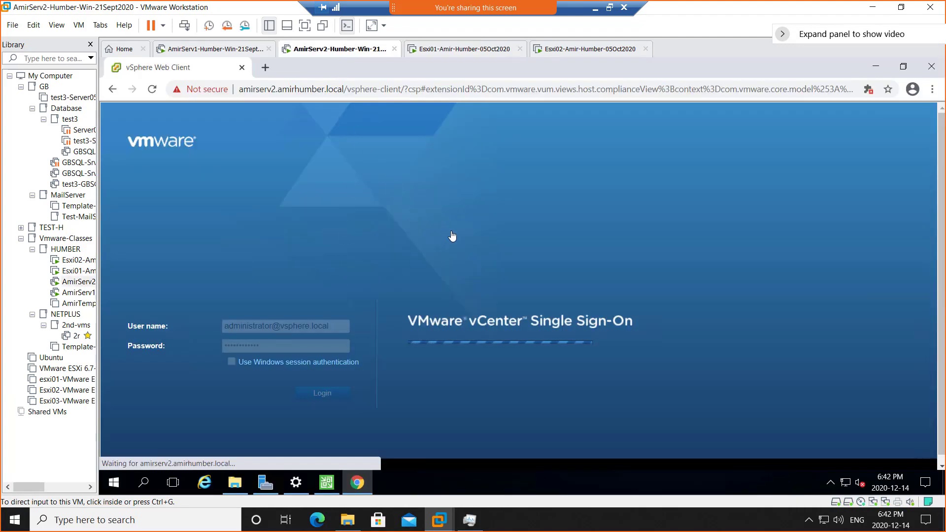
click(575, 52)
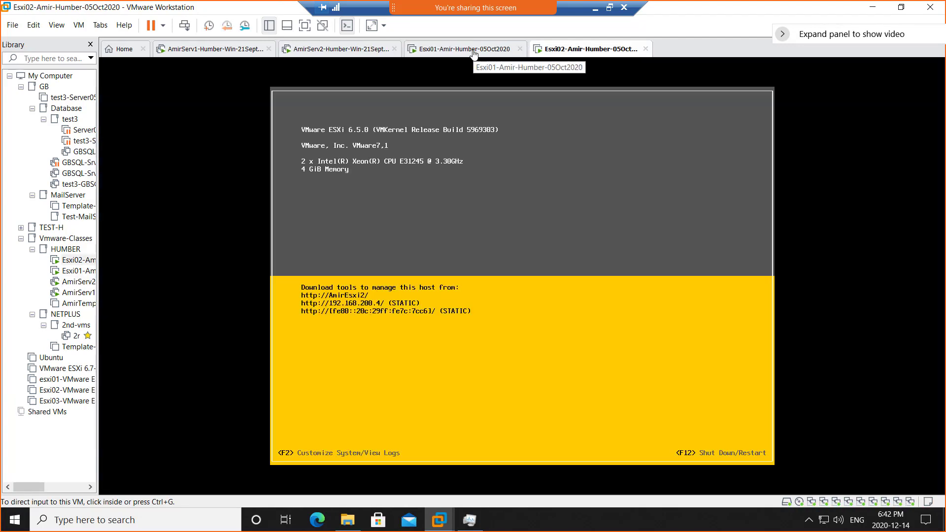
click(474, 51)
click(343, 52)
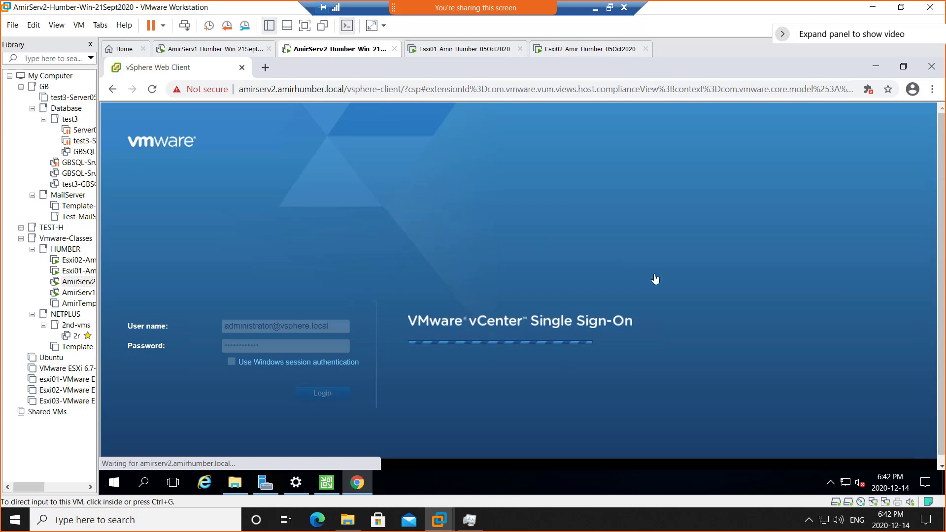
Return to Veeam, try a VeeamZIP backup of AmirVM04 to C:\Backup, and close the job progress window
click(327, 483)
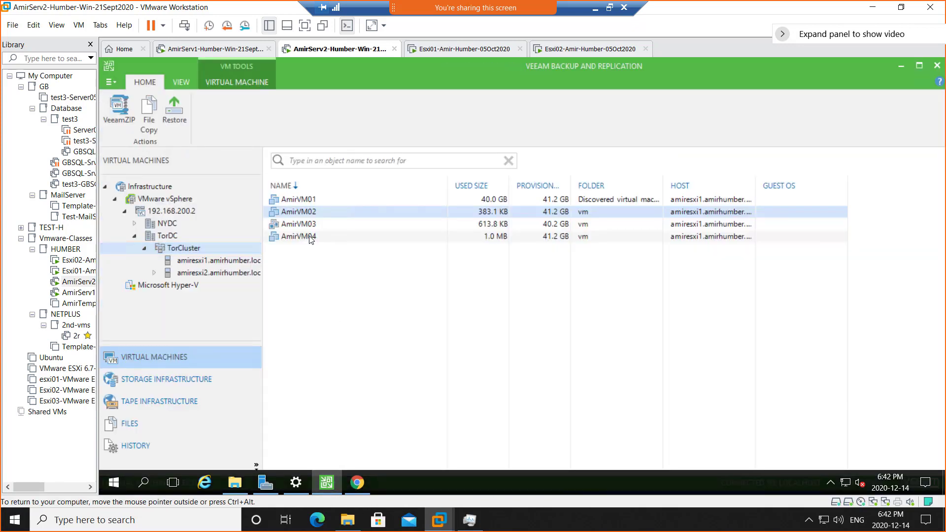
click(310, 238)
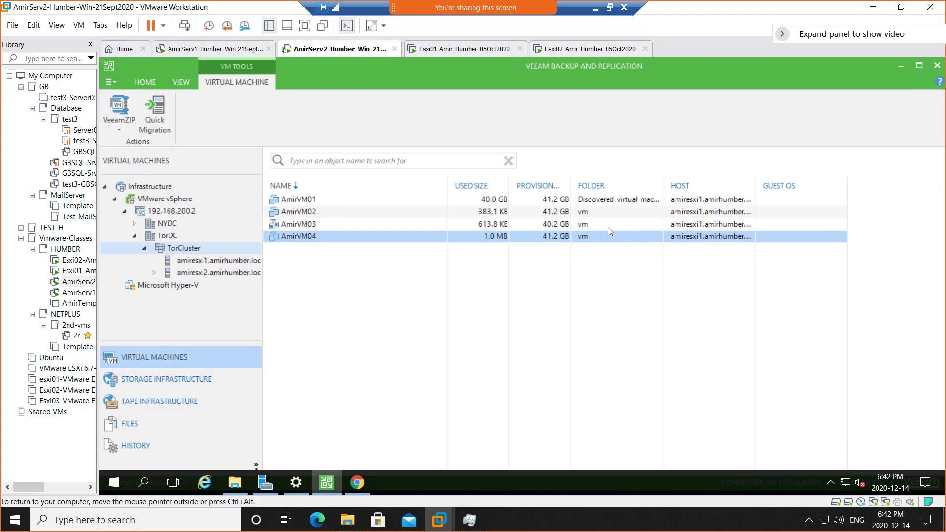
right_click(296, 238)
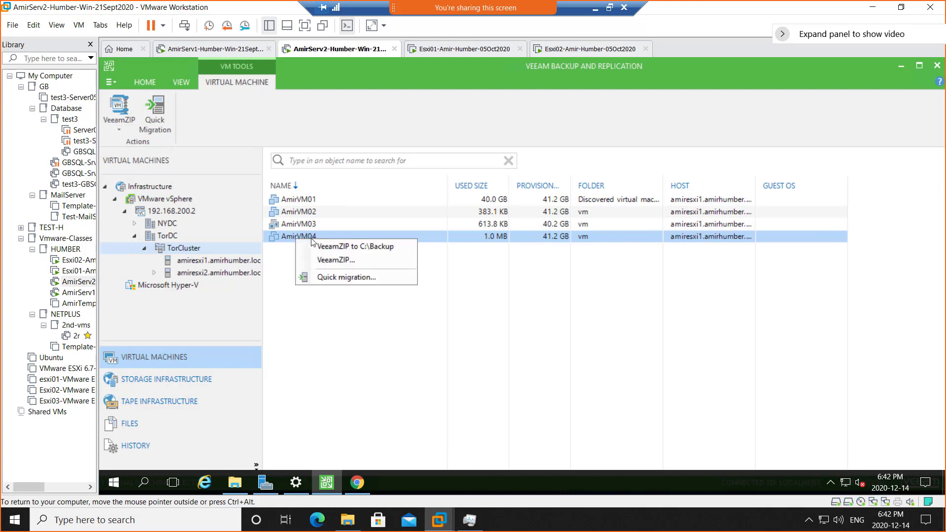
click(374, 248)
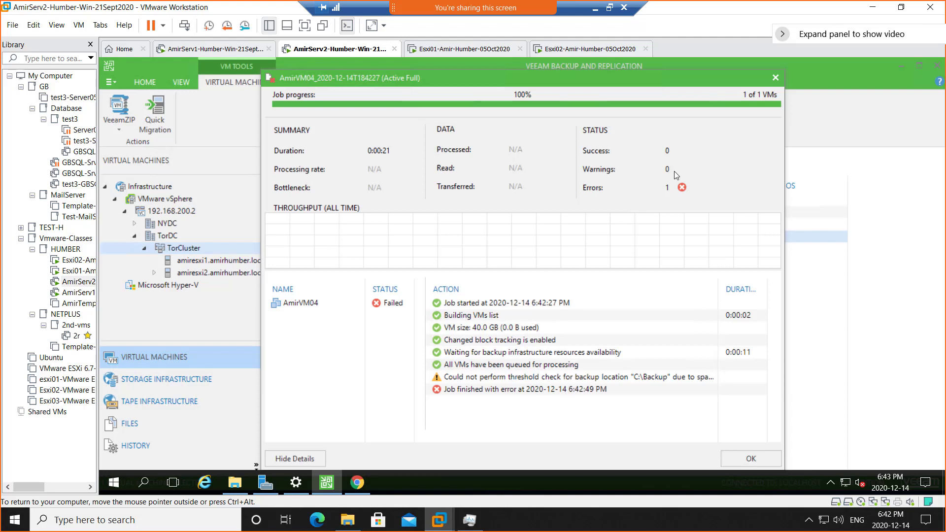
click(777, 78)
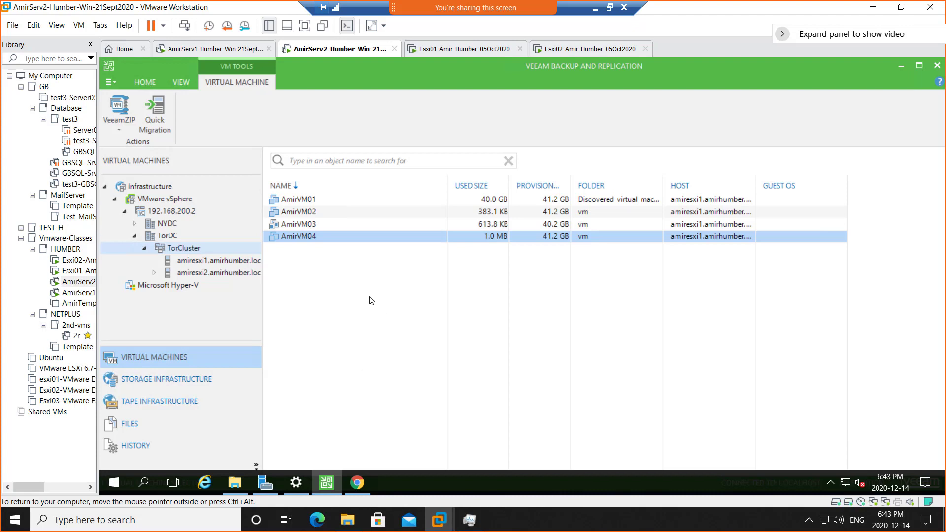
Close the Veeam Backup and Replication console and minimize the vSphere Web Client browser window
click(339, 278)
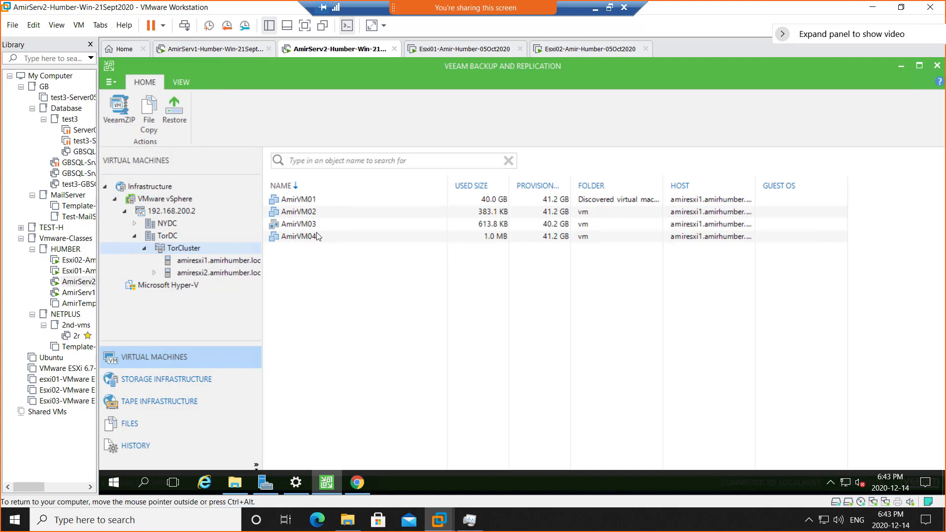
click(304, 202)
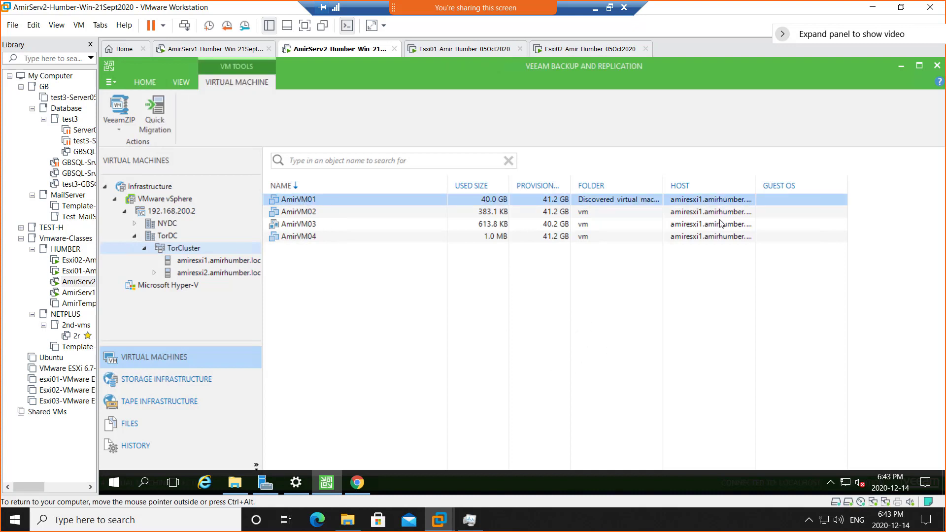
click(938, 67)
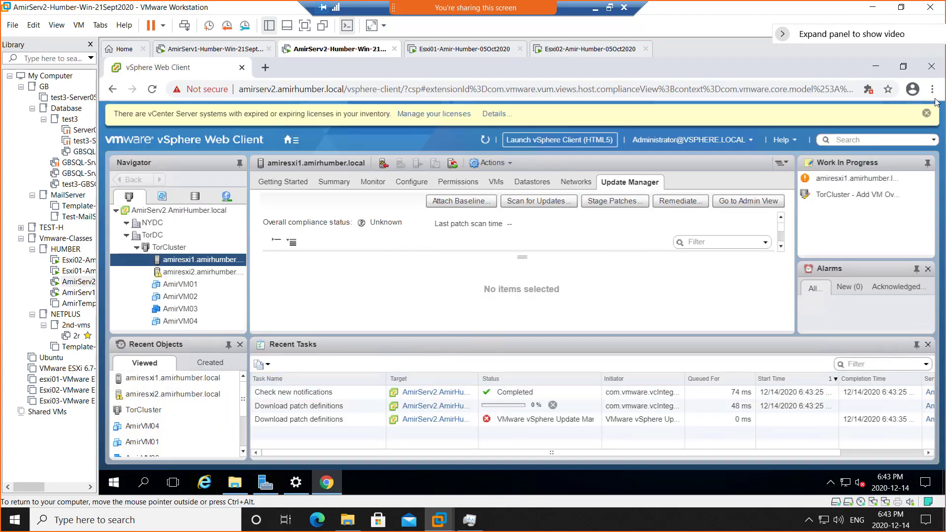
click(875, 70)
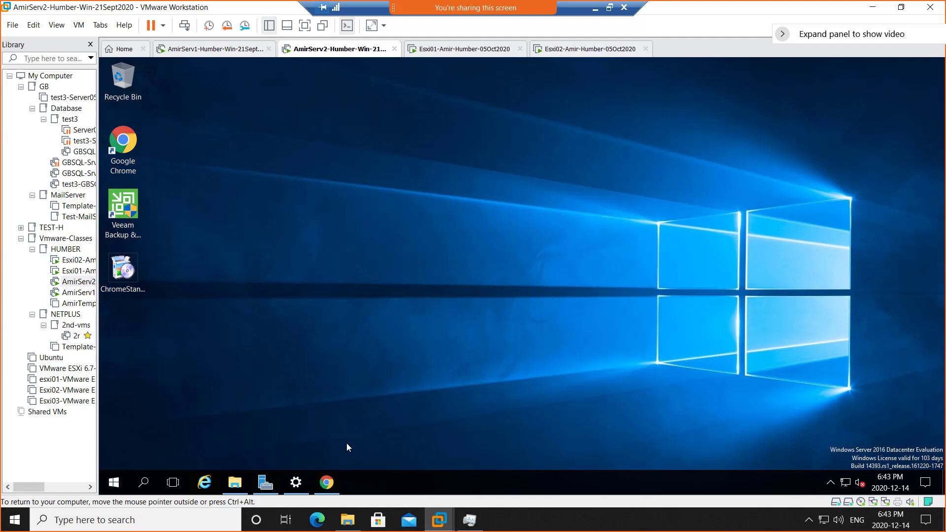
click(328, 483)
click(327, 483)
Relaunch Veeam Backup & Replication with elevated permission and connect to localhost on port 9392 using Windows session authentication
double_click(123, 216)
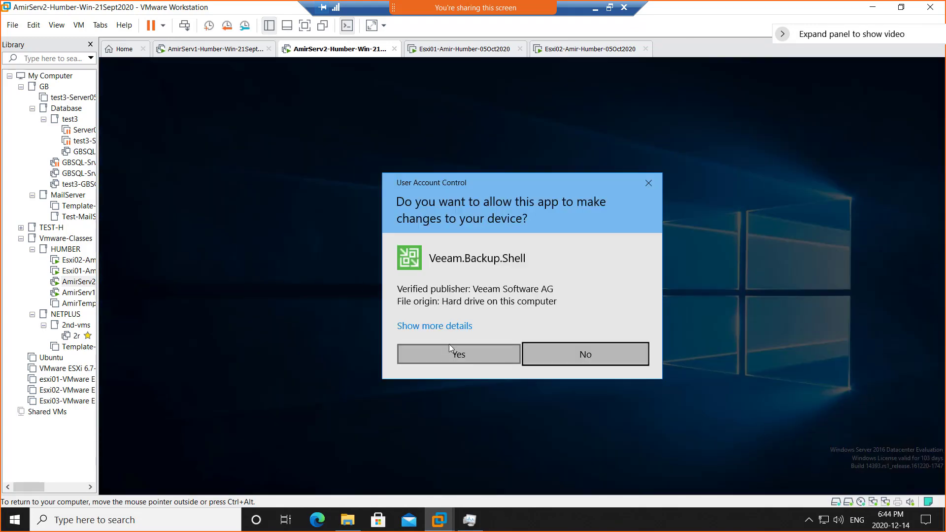
click(456, 358)
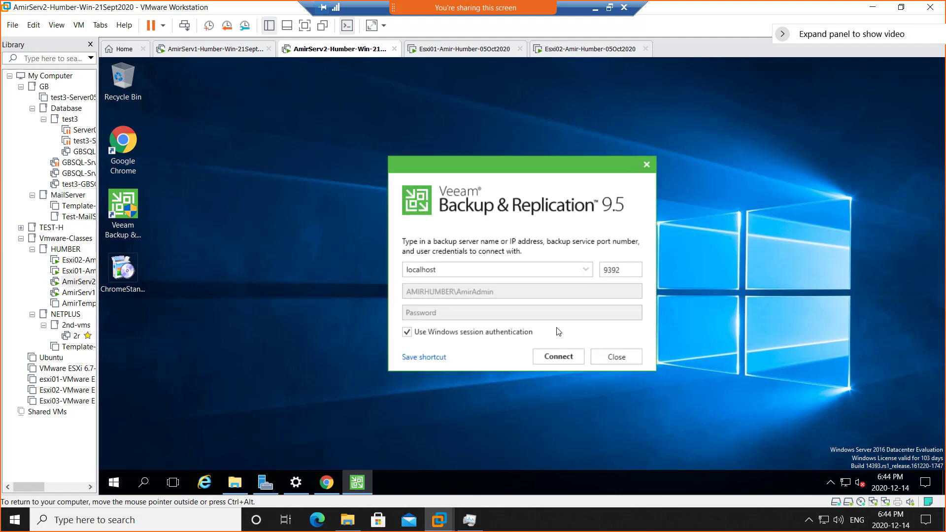
click(559, 357)
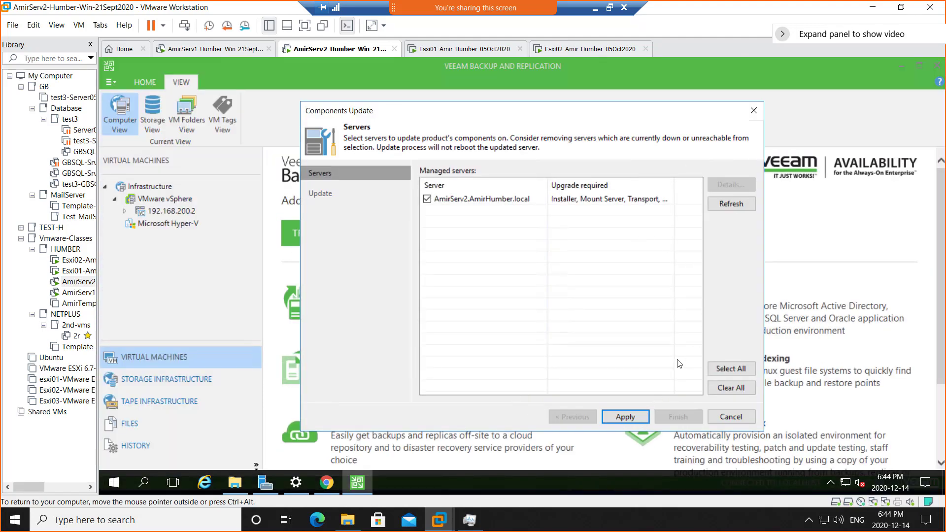
Refresh the managed servers, try to update the Veeam components on AmirServ2.AmirHumber.local, and close the Windows Update settings
click(741, 202)
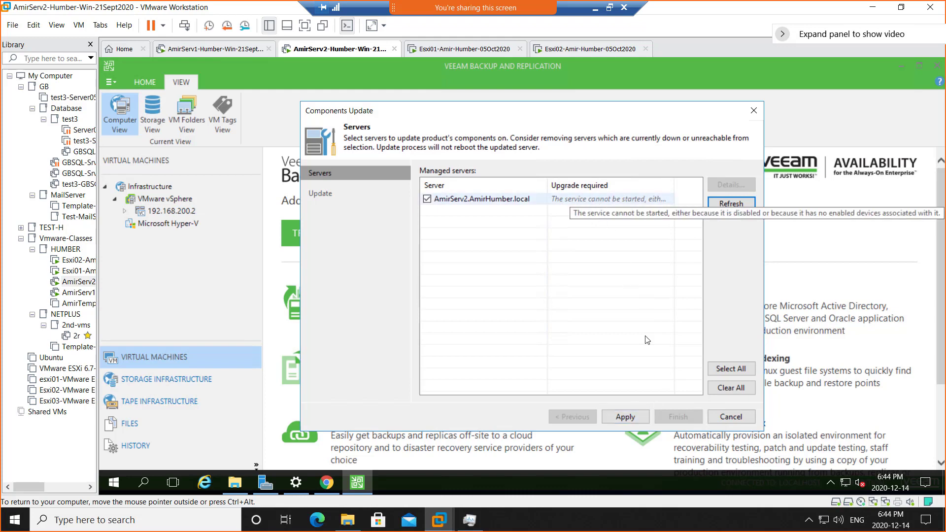
click(628, 420)
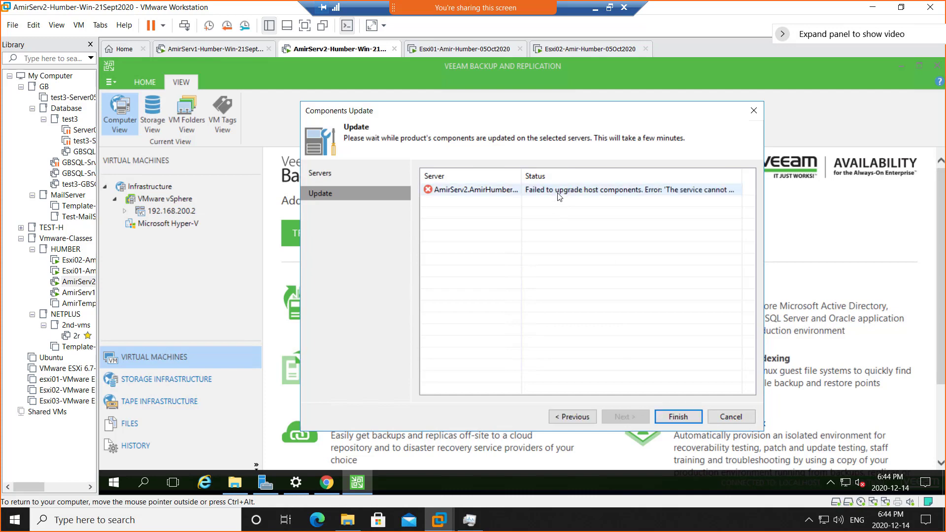
click(559, 195)
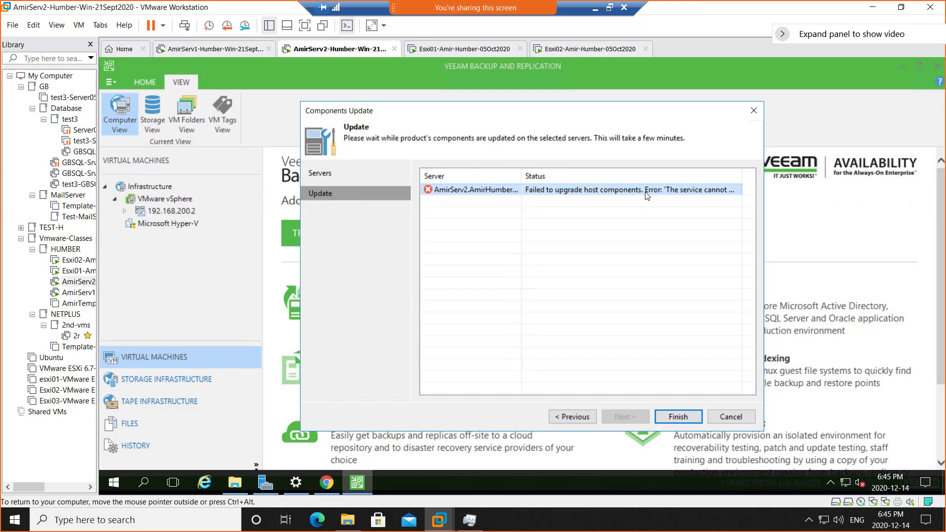
click(294, 485)
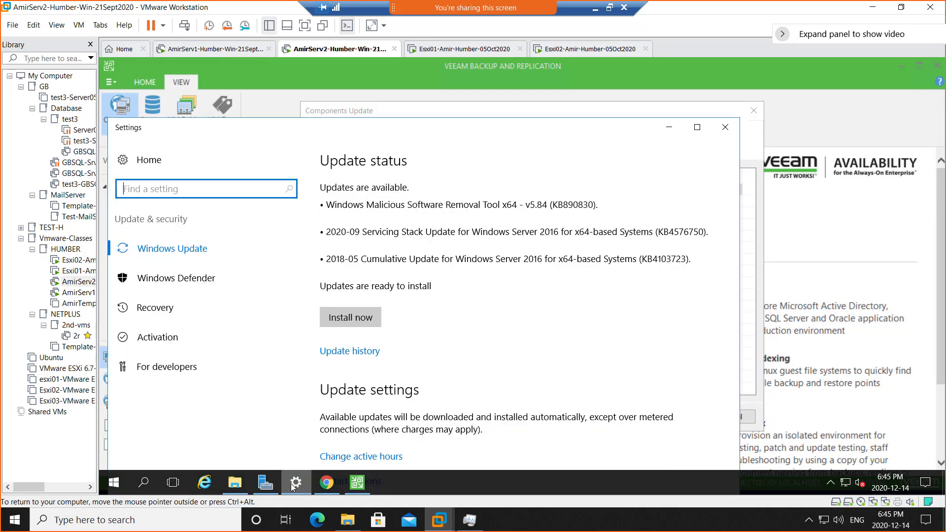
click(722, 125)
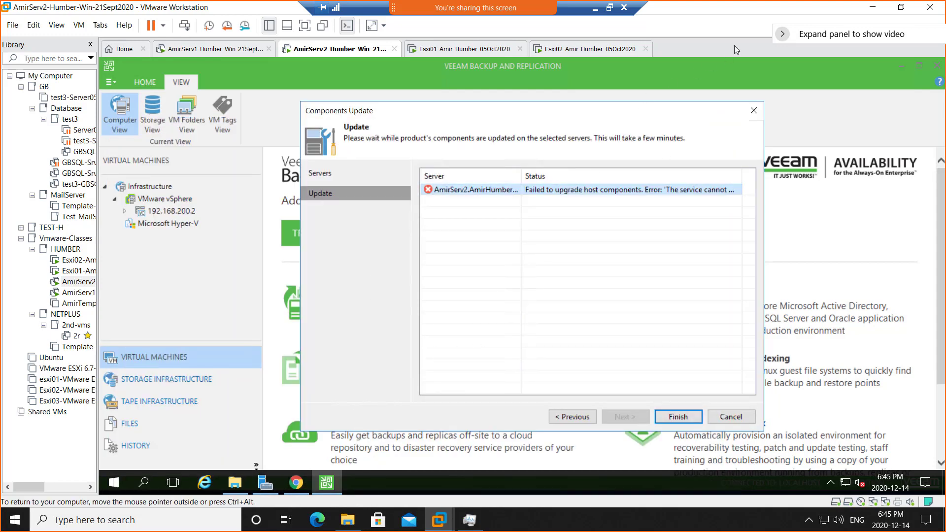
Minimize VMware Workstation, then run TeamViewer_Setup.exe as a one-time run for personal / non-commercial use
click(872, 7)
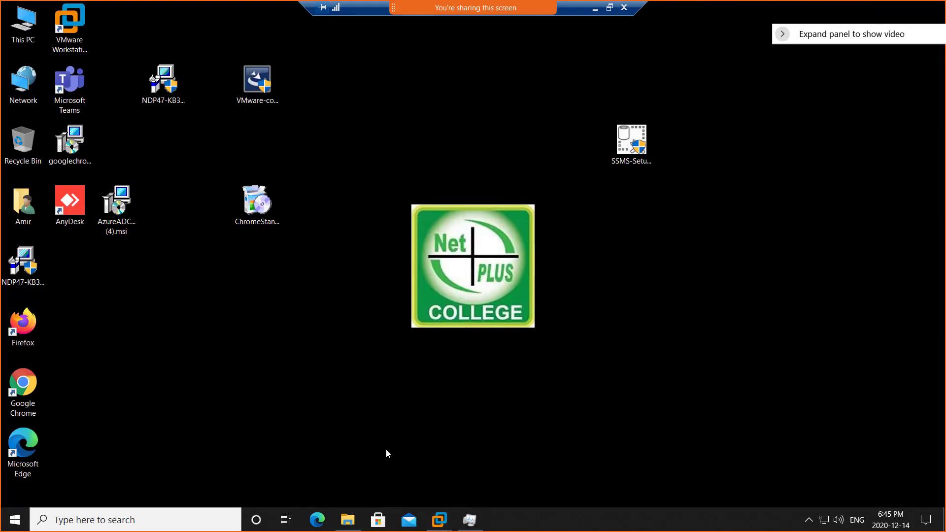
click(104, 519)
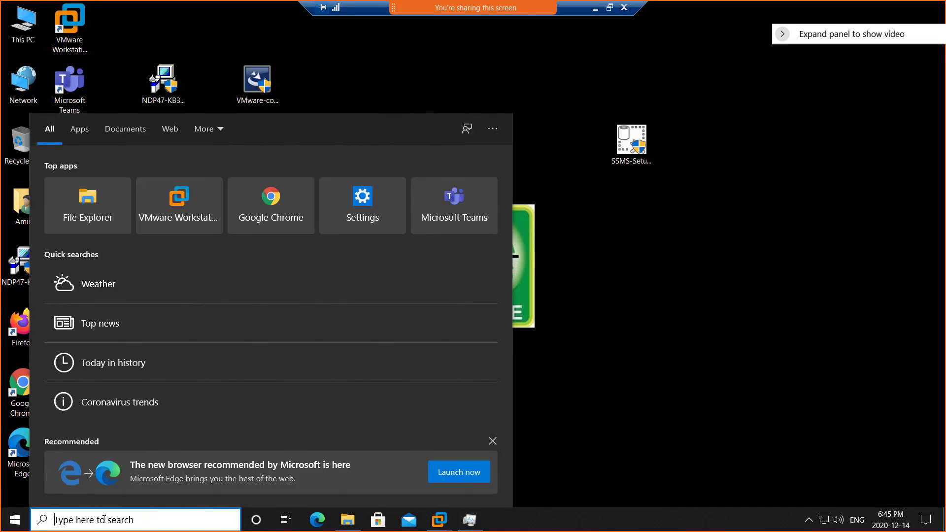
text(team)
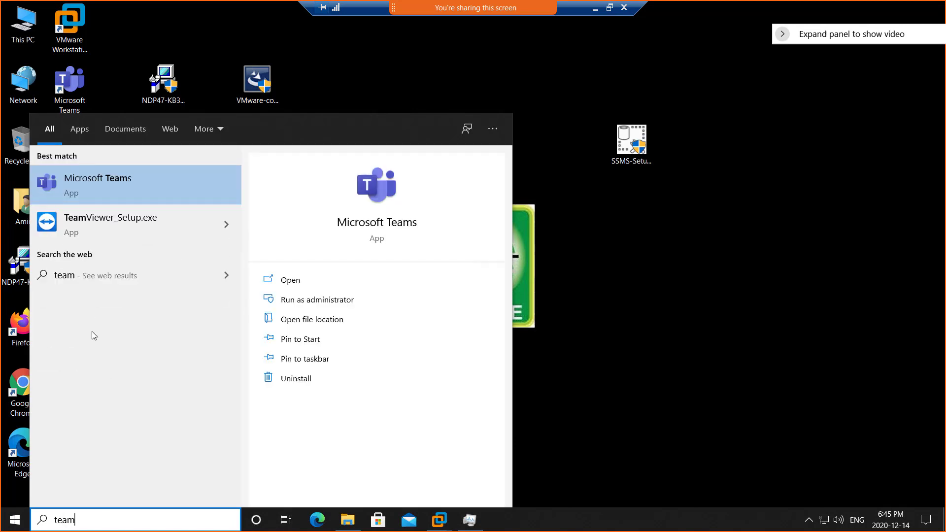
click(125, 223)
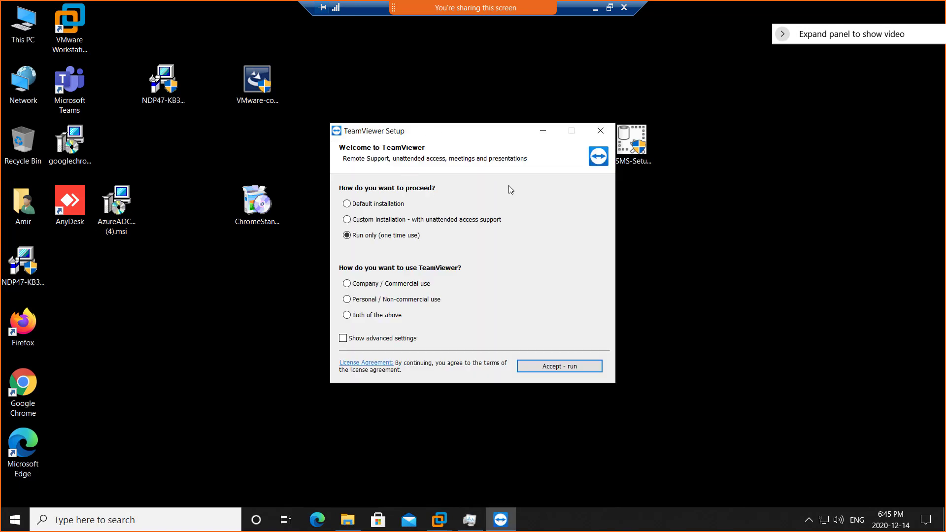
click(389, 301)
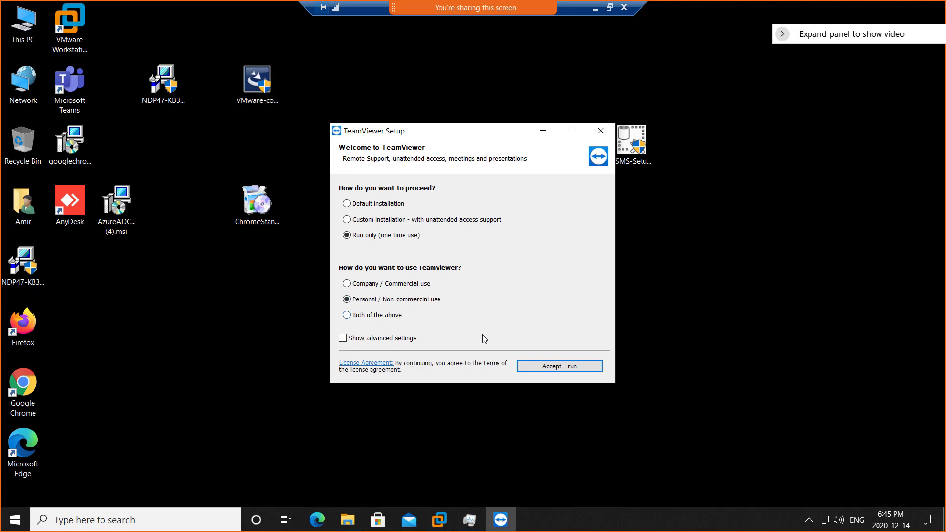
click(551, 370)
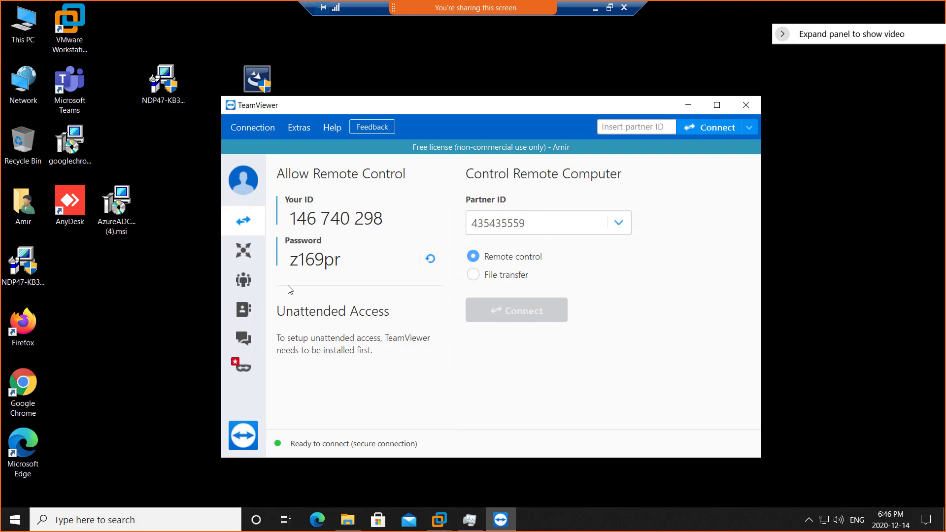
Switch to VMware Workstation, shut down the guest of the Esxi02-Amir-Humber-05Oct2020 virtual machine, and minimize the program
click(445, 522)
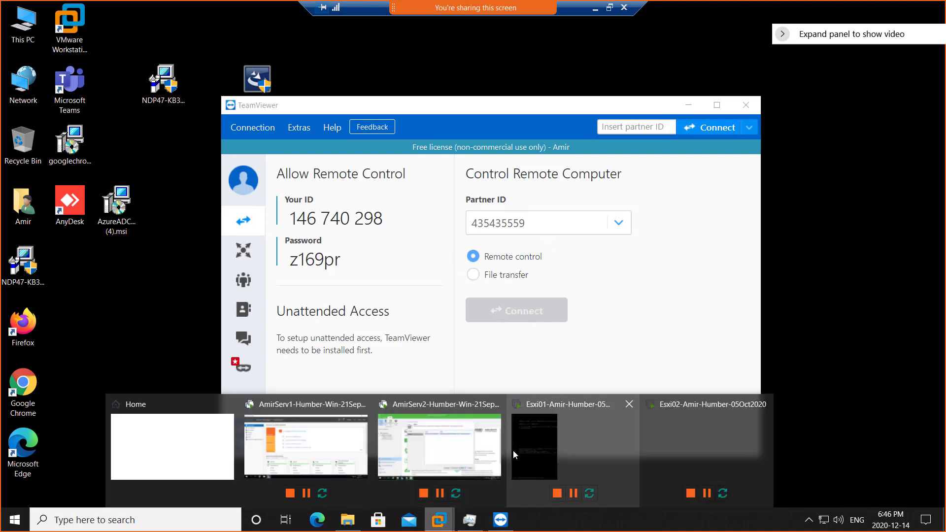
click(537, 449)
right_click(594, 59)
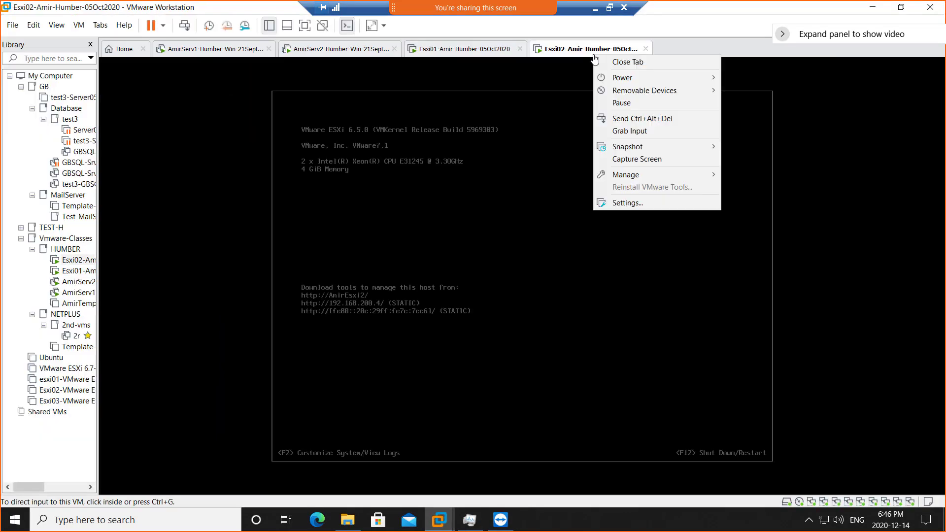
mouse_move(682, 79)
click(780, 92)
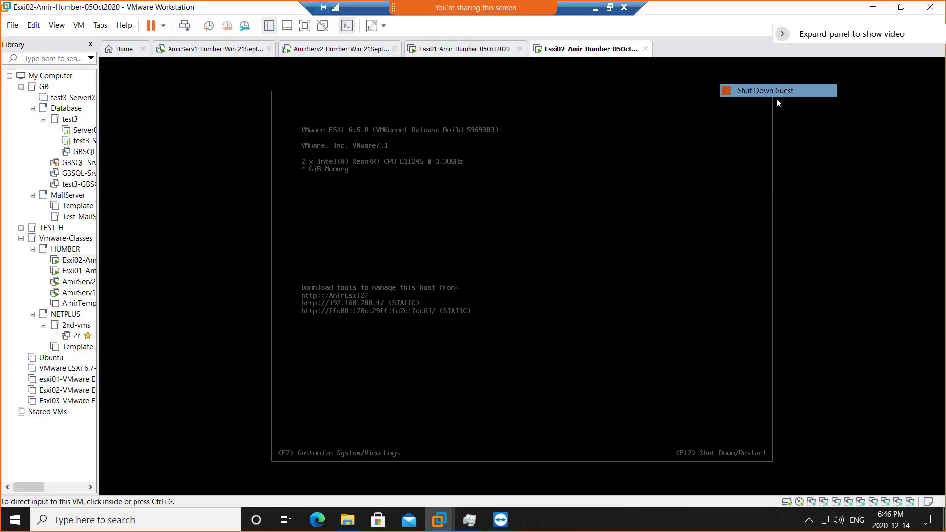
click(490, 284)
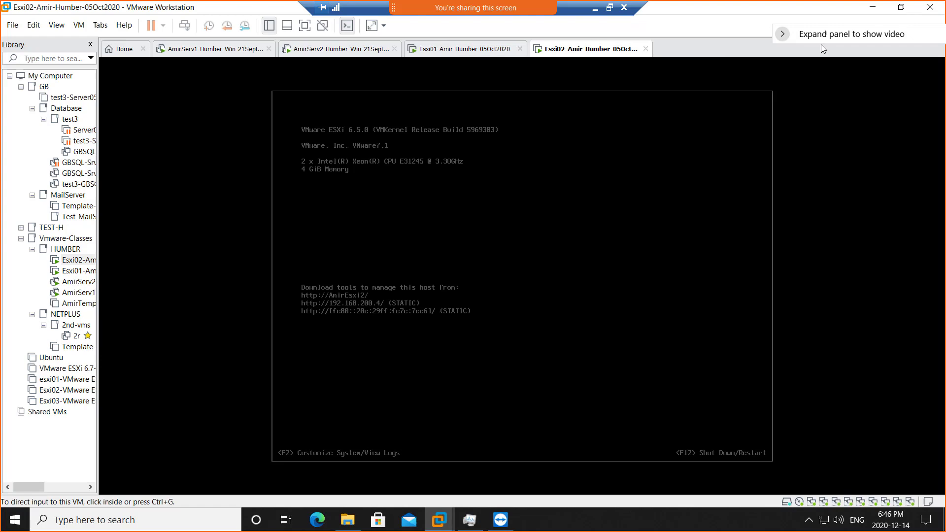
click(873, 7)
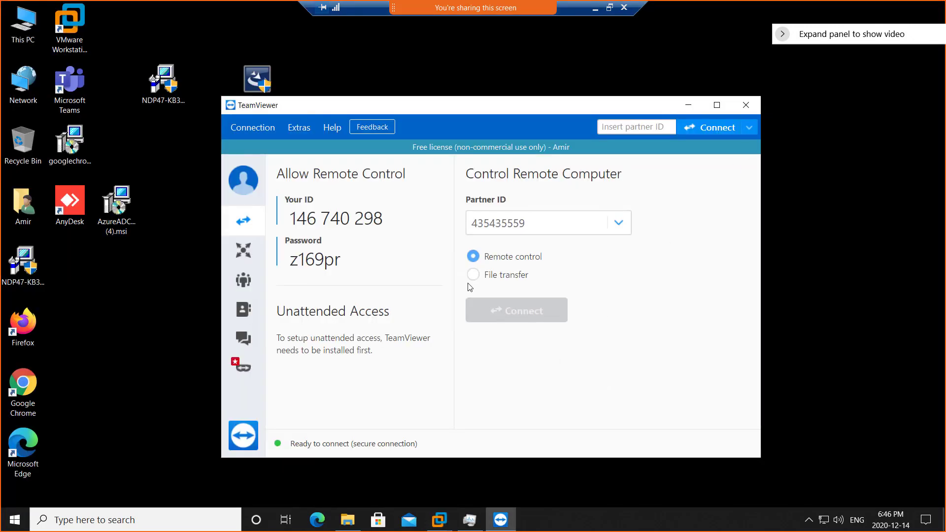
click(244, 367)
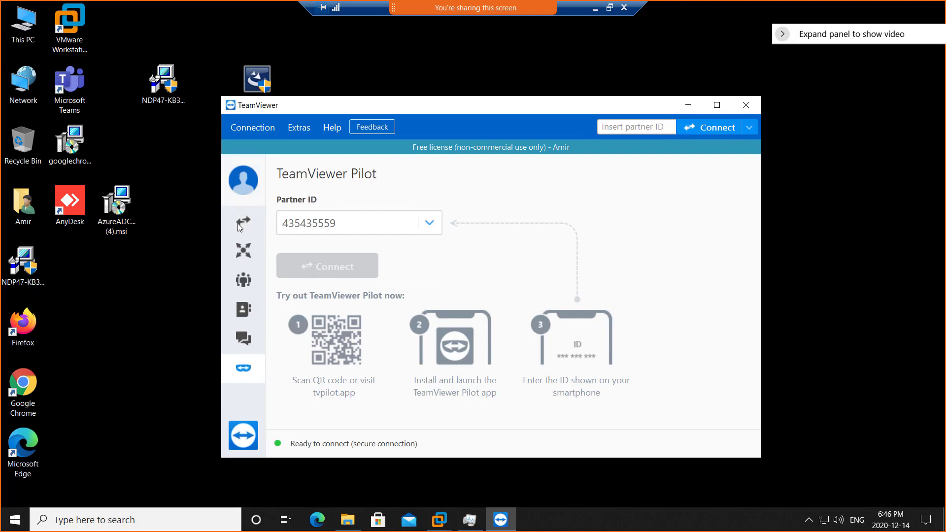
click(241, 186)
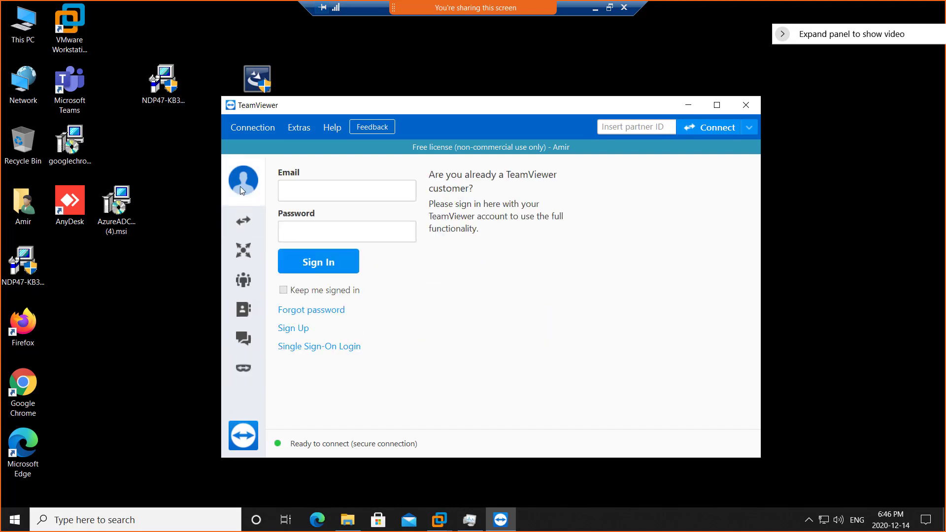
click(245, 224)
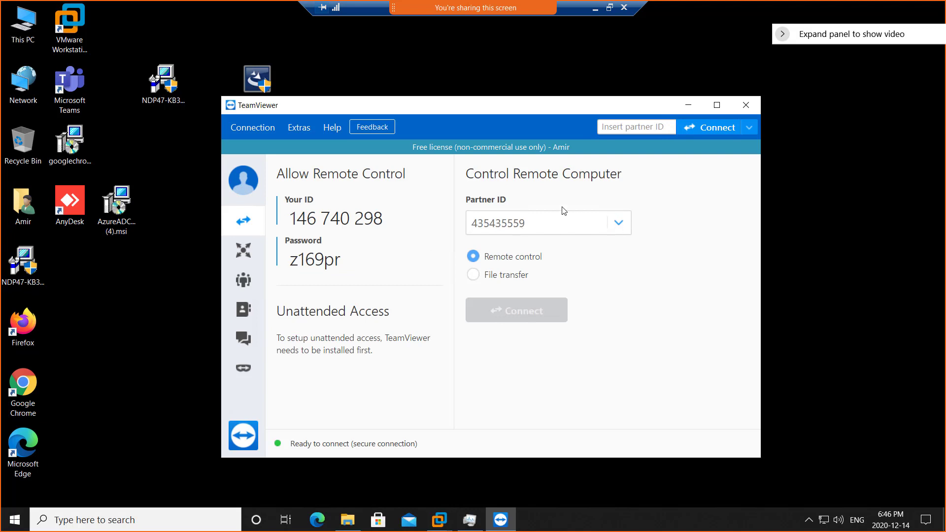
Connect to the student's remote computer in TeamViewer by entering the partner ID and the session password
click(620, 129)
click(710, 129)
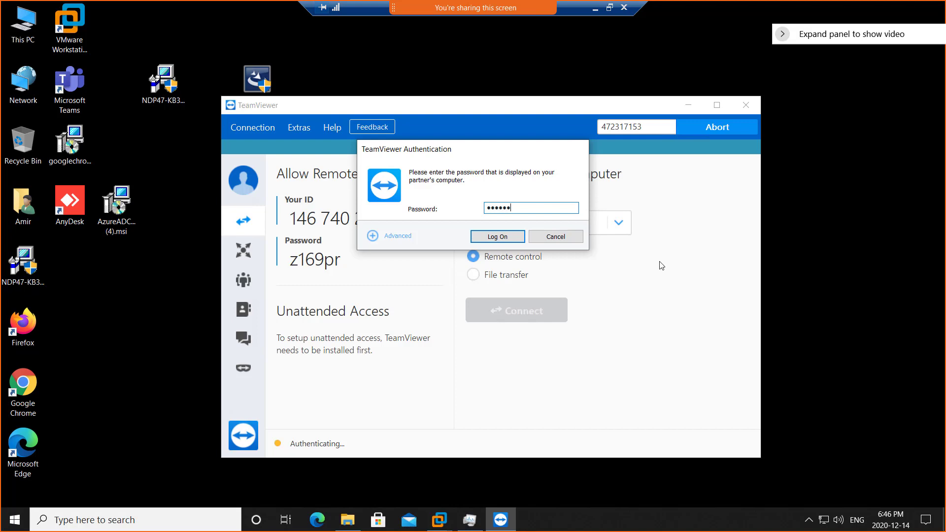
click(494, 238)
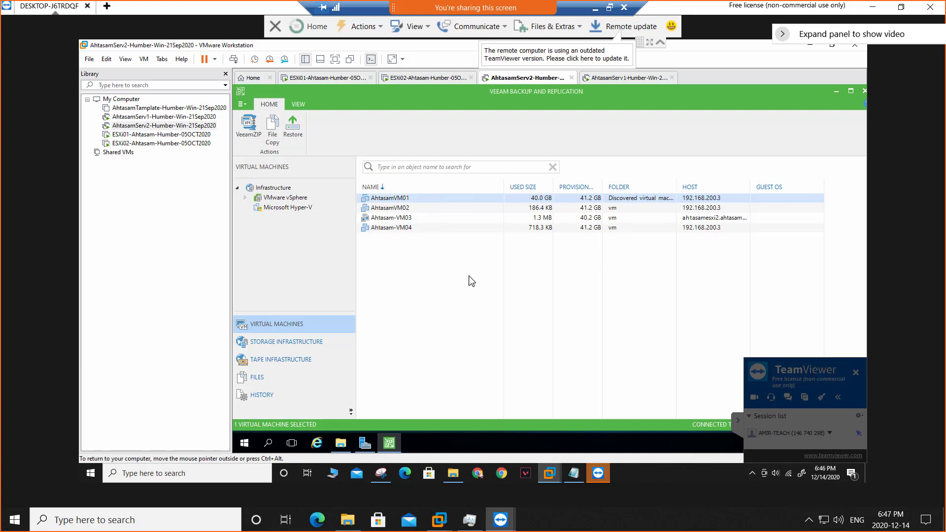
Inspect the backup actions offered for AhtasamVM01 and its existing Veeam backup file in the remote server's C:\Backup folder
right_click(391, 202)
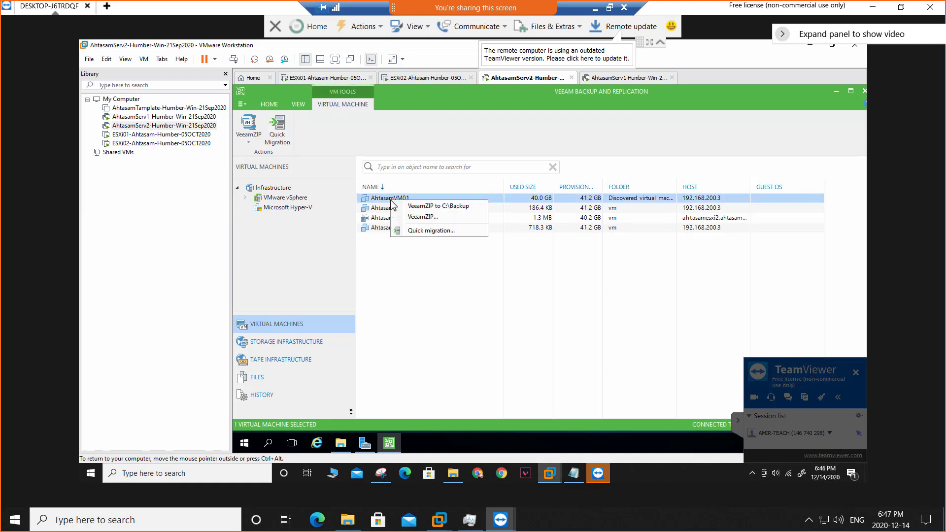
click(407, 281)
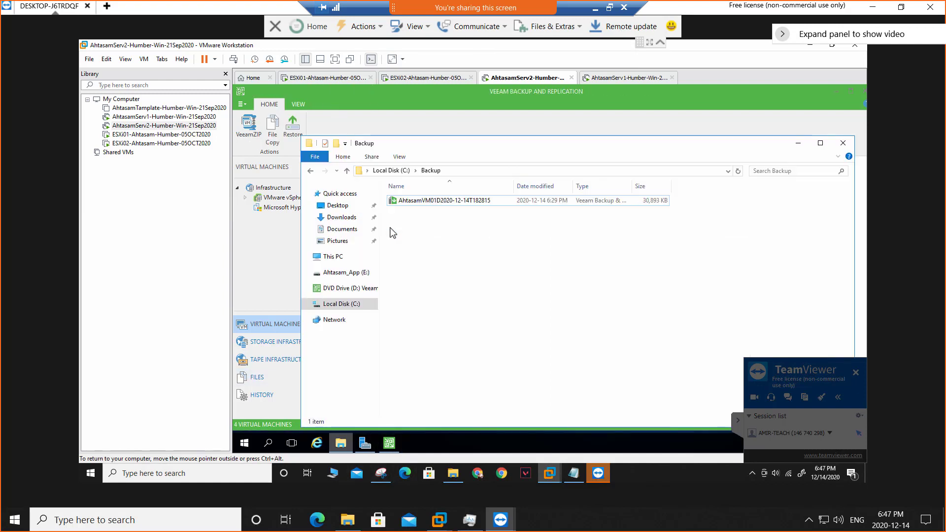
click(449, 244)
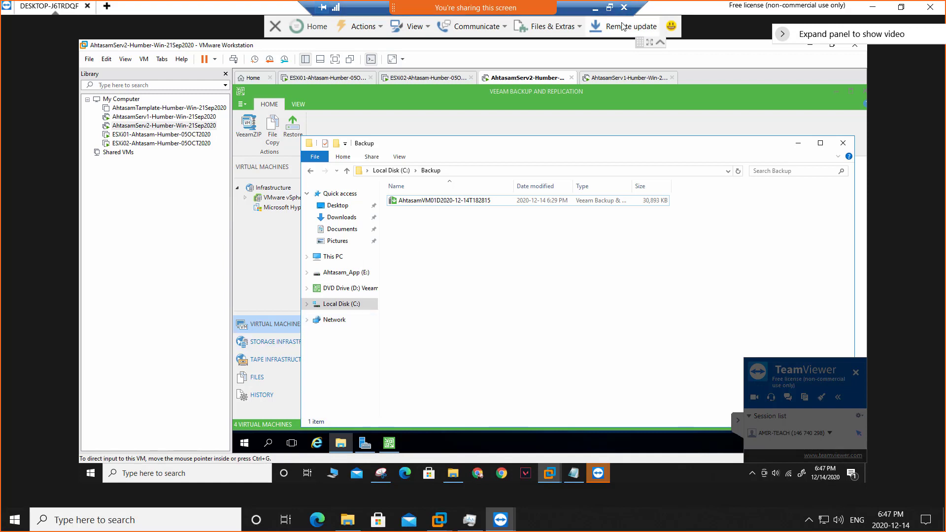
mouse_move(514, 4)
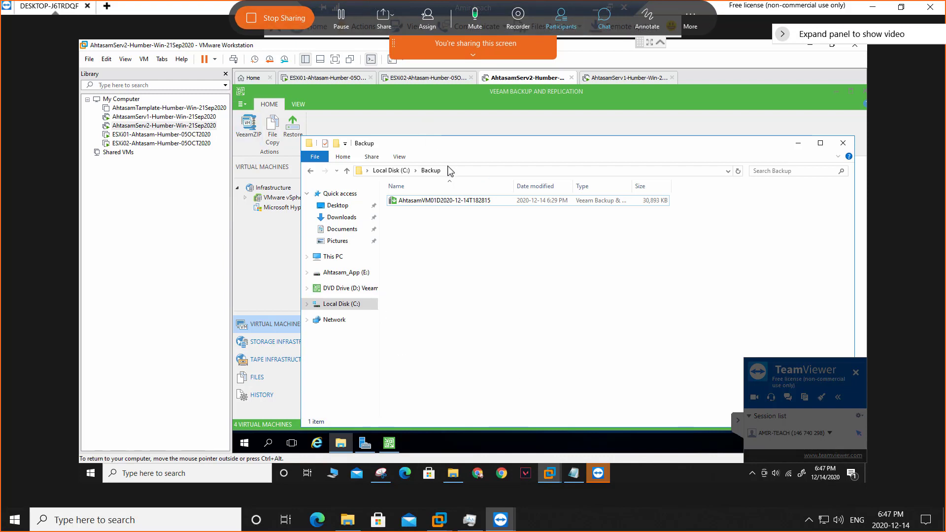
click(464, 205)
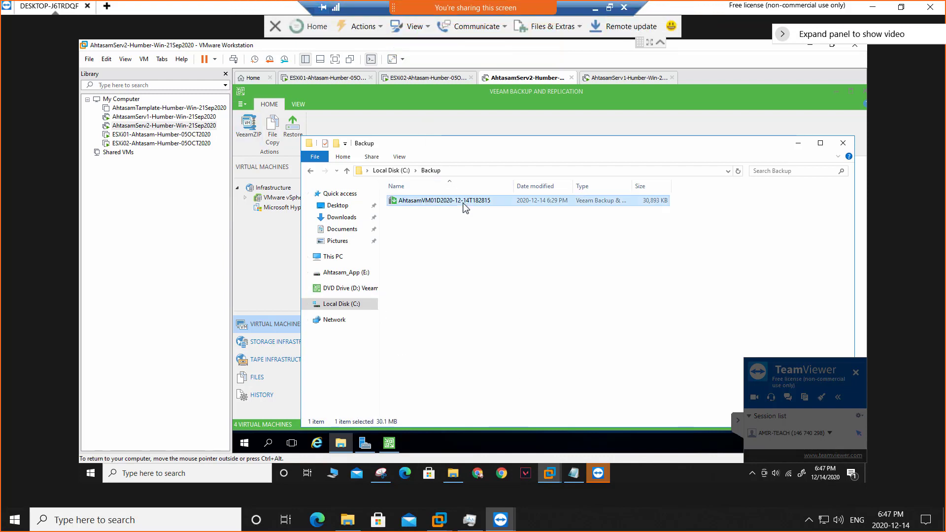
right_click(463, 205)
click(429, 252)
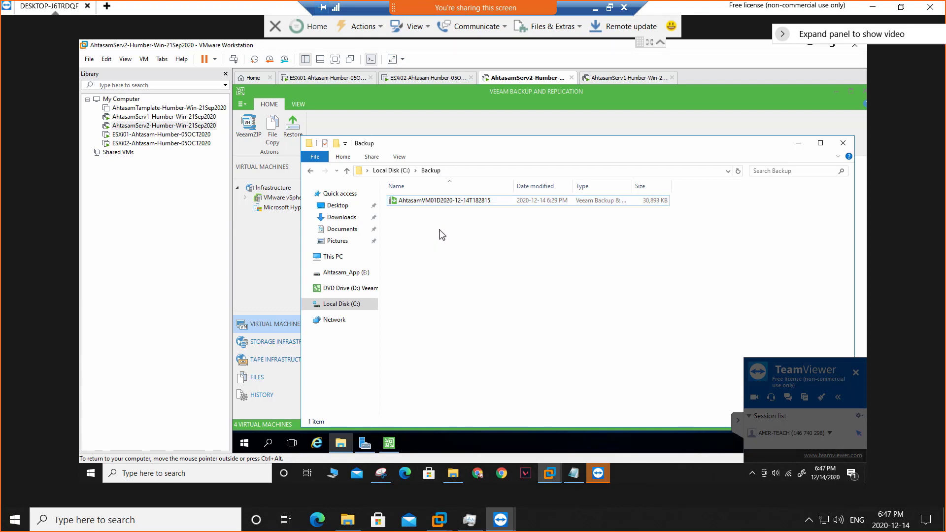
click(481, 204)
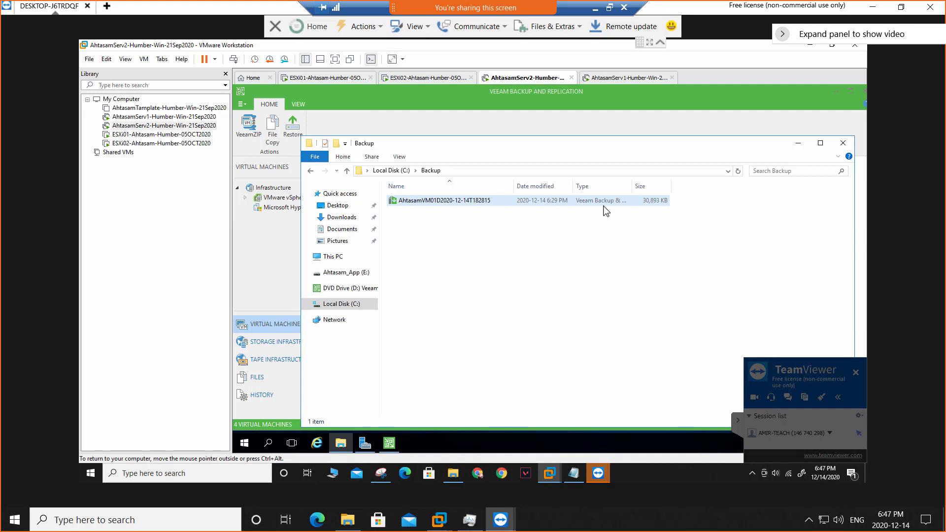
click(798, 144)
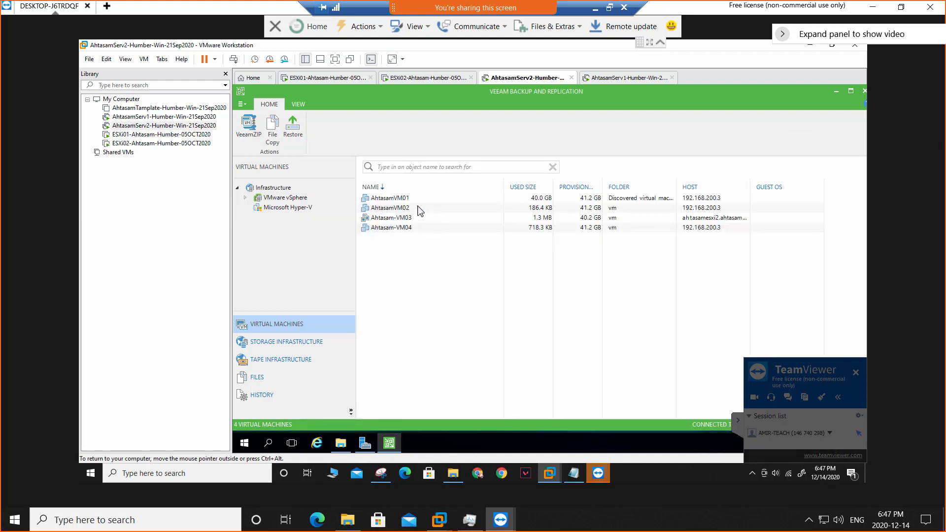
right_click(397, 197)
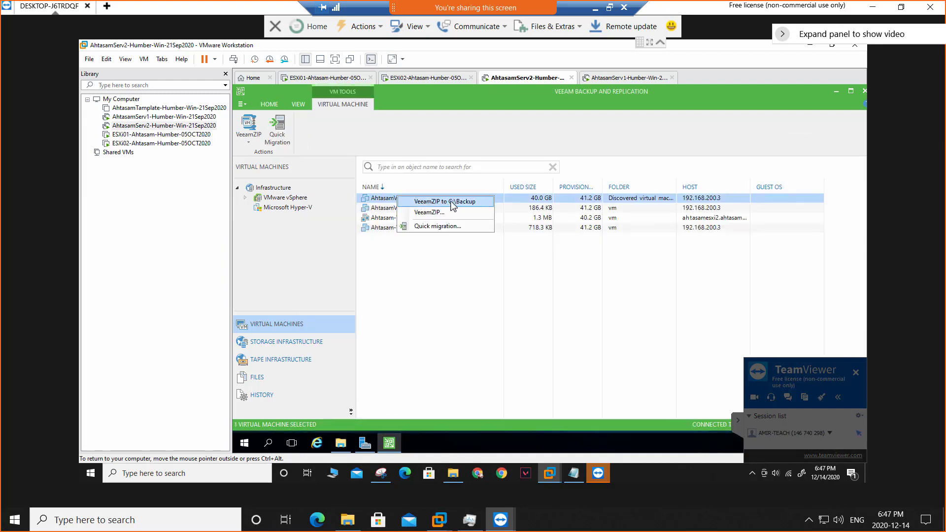
click(458, 306)
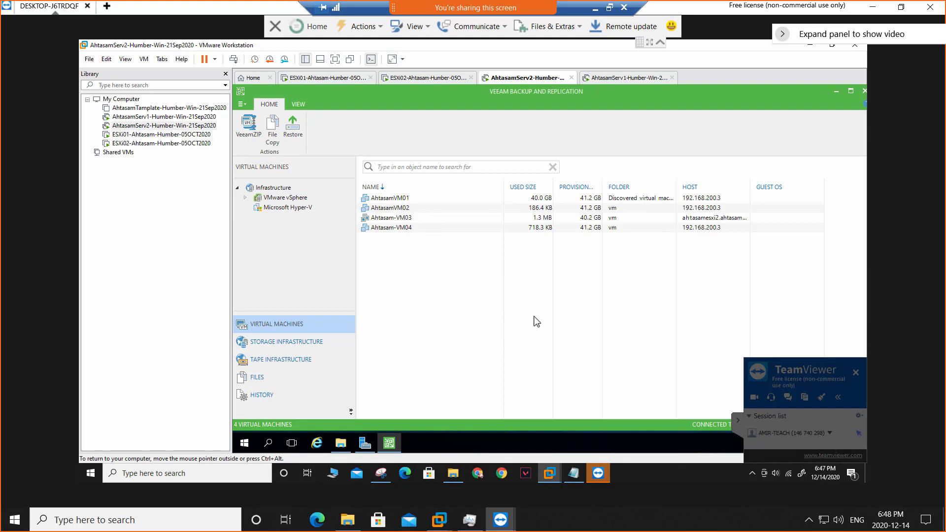
Minimize the remote Veeam console and open the vSphere Web Client login page in Chrome on AhtasamServ2
click(836, 92)
double_click(254, 156)
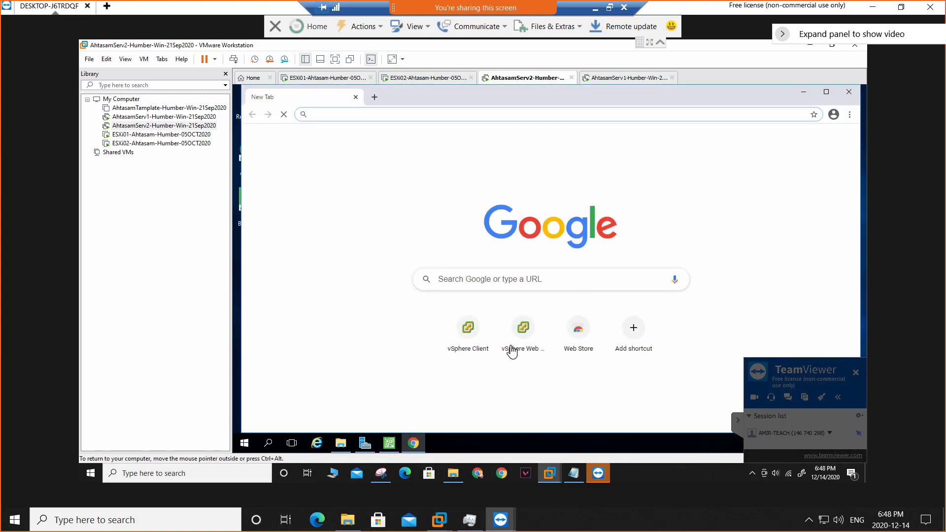
click(468, 344)
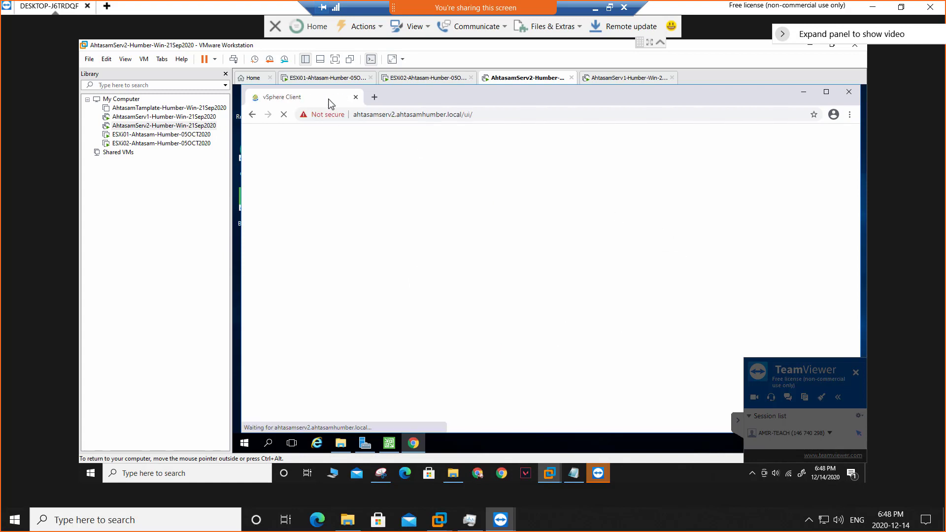
click(488, 114)
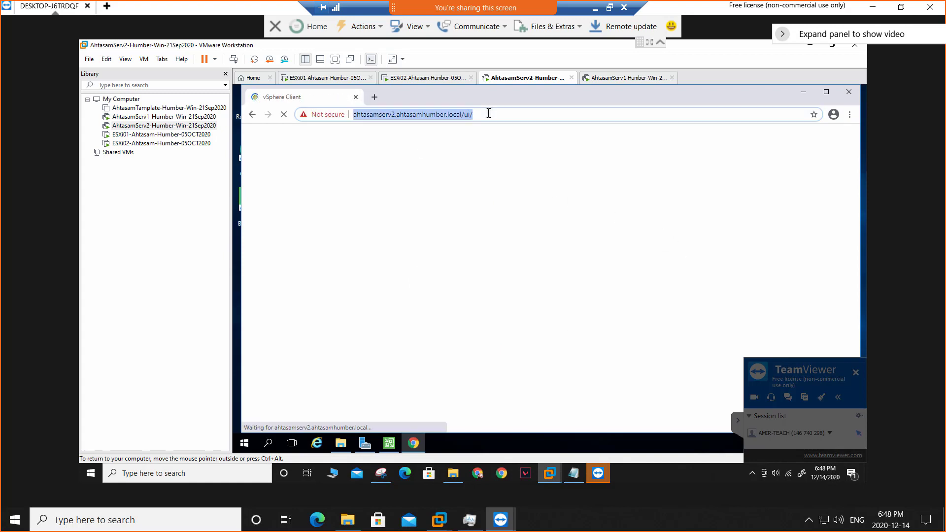
click(505, 114)
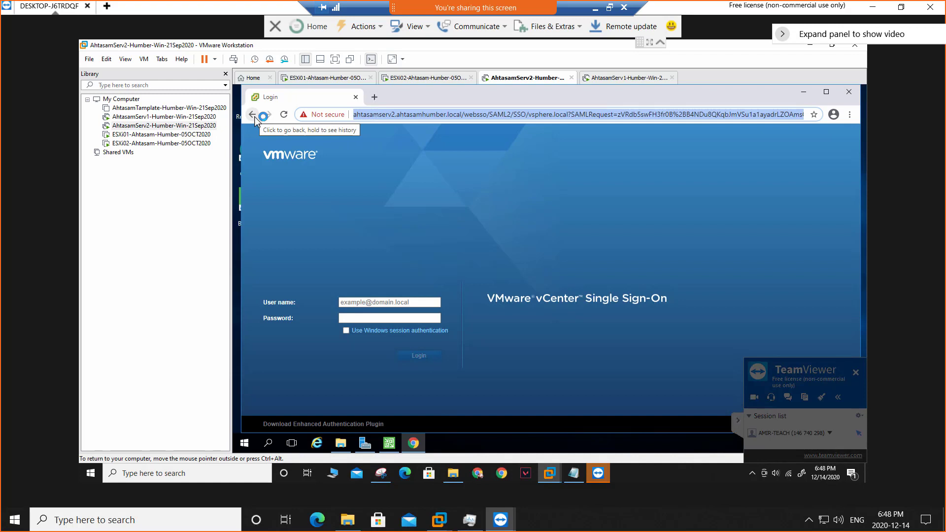
click(253, 115)
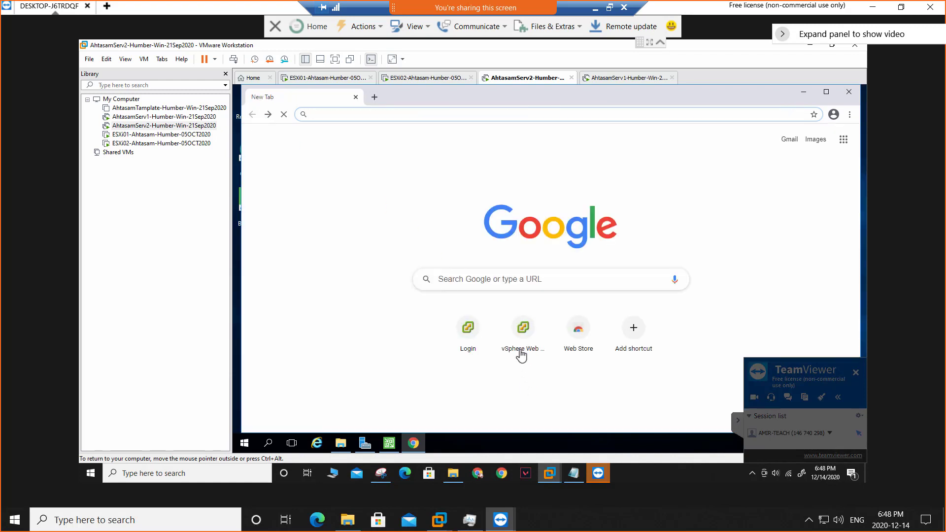
click(522, 351)
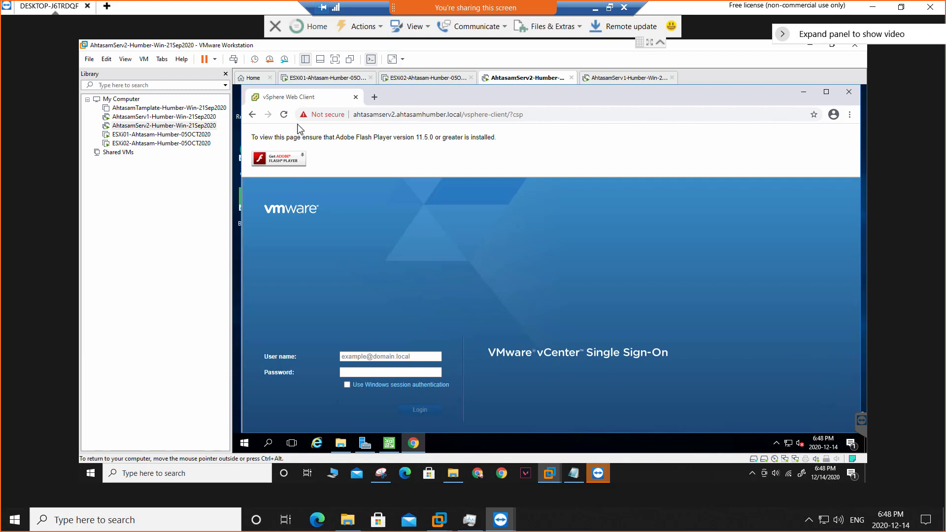
Set the Flash permission to Allow for the vSphere Web Client site and close the site information
click(327, 116)
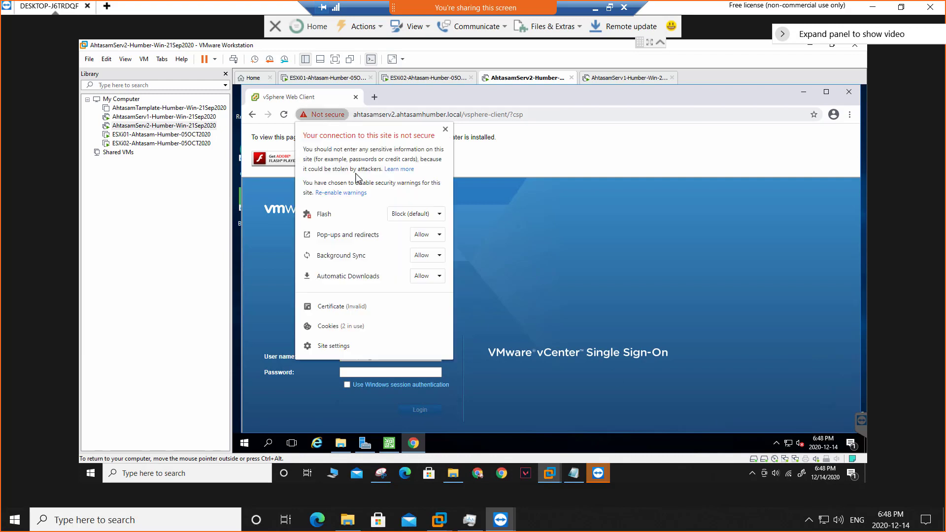
click(405, 214)
click(412, 231)
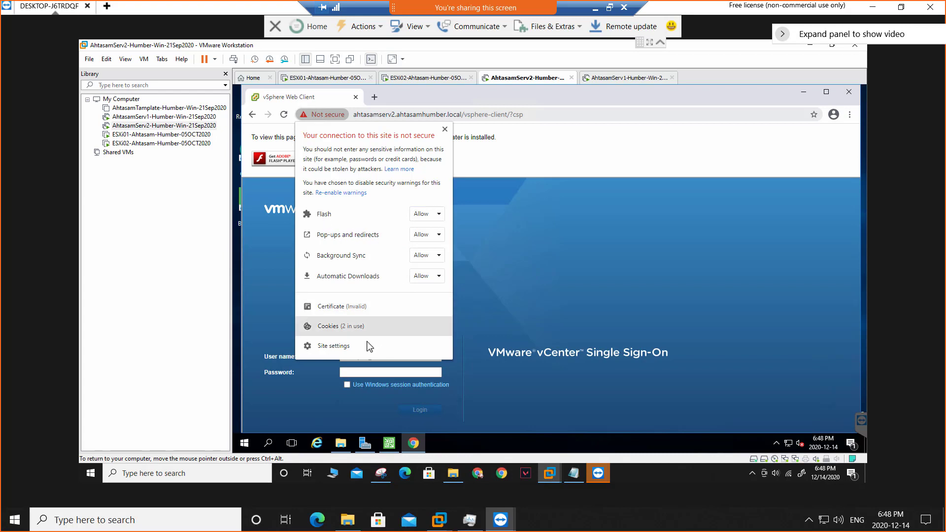
click(550, 293)
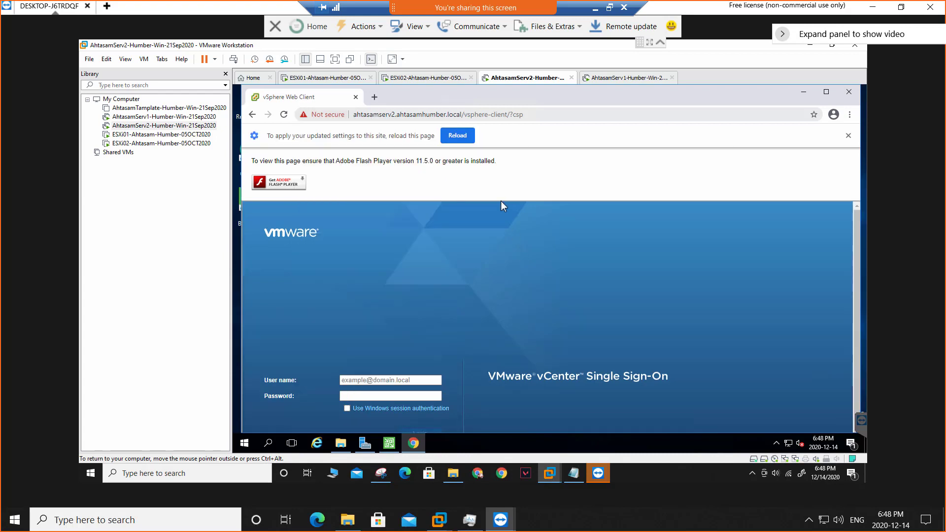
Reload the vSphere Web Client login page and fill in the saved administrator user name
click(452, 136)
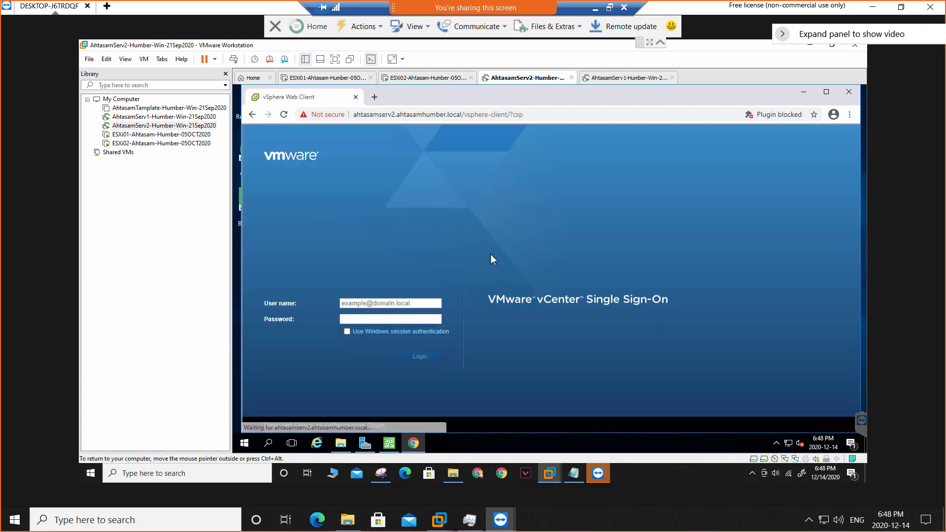
click(403, 304)
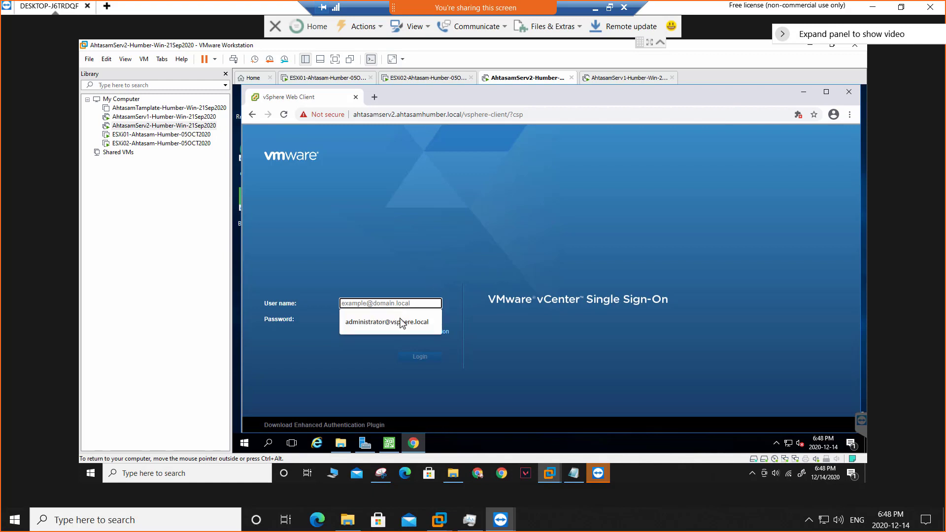
click(400, 322)
Look up the vCenter password in the Passwd vCenter note, enter it in the password field, and log in
click(395, 318)
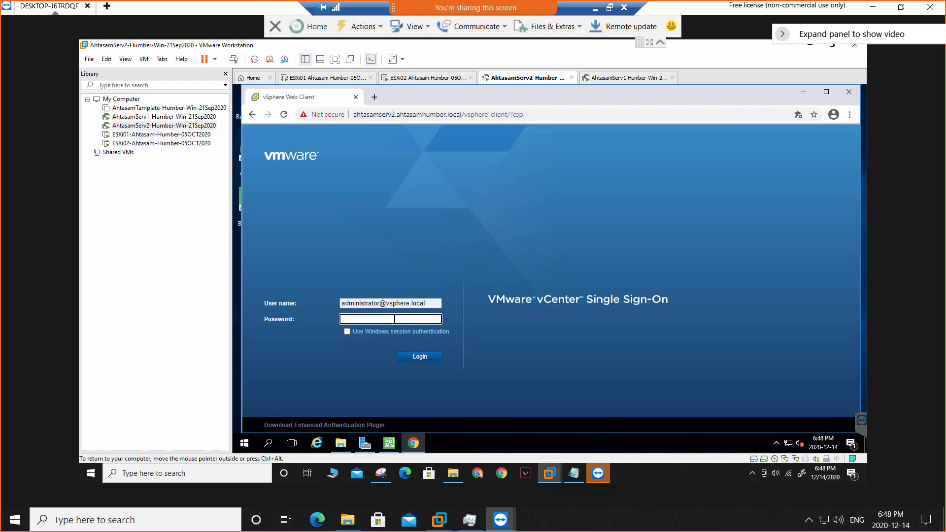
text(****)
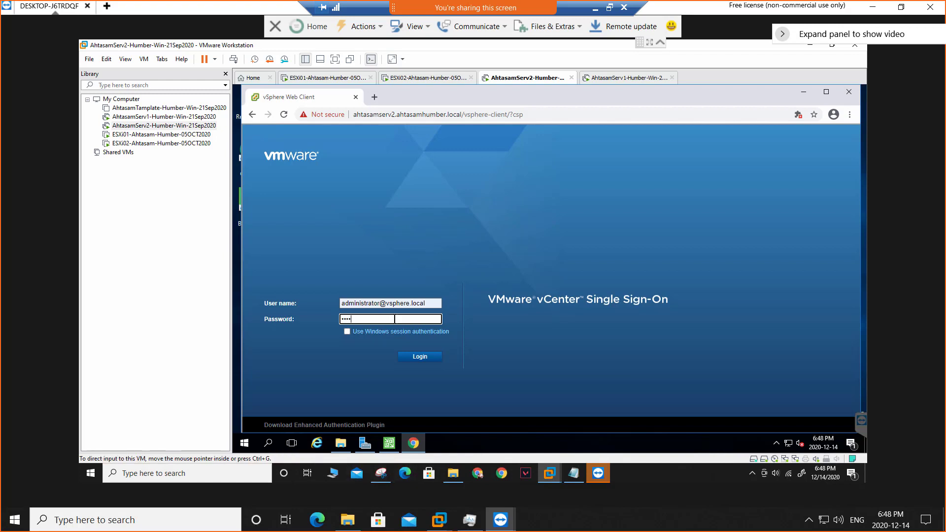
click(452, 473)
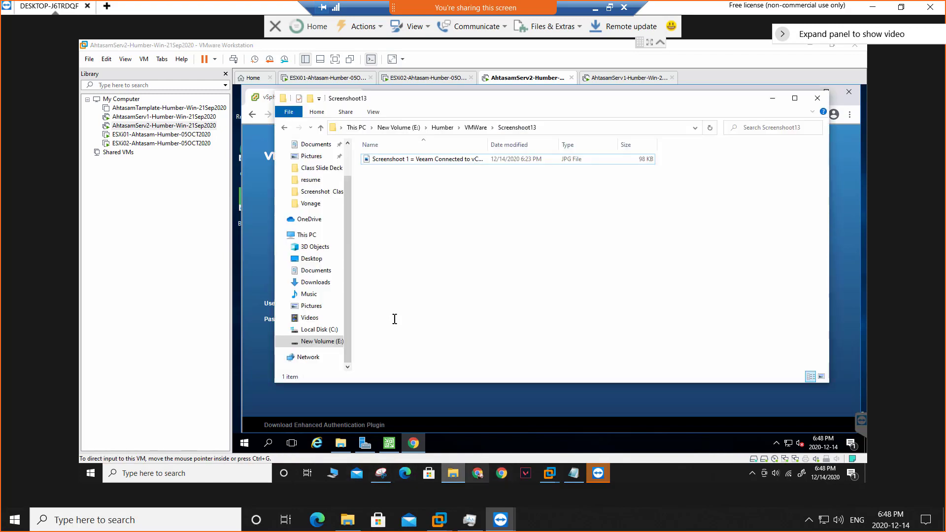
click(573, 473)
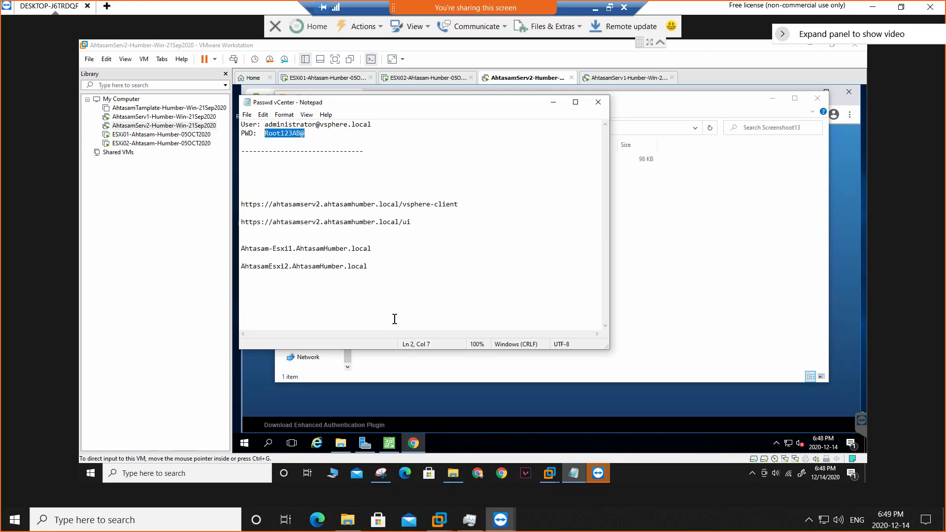
click(553, 102)
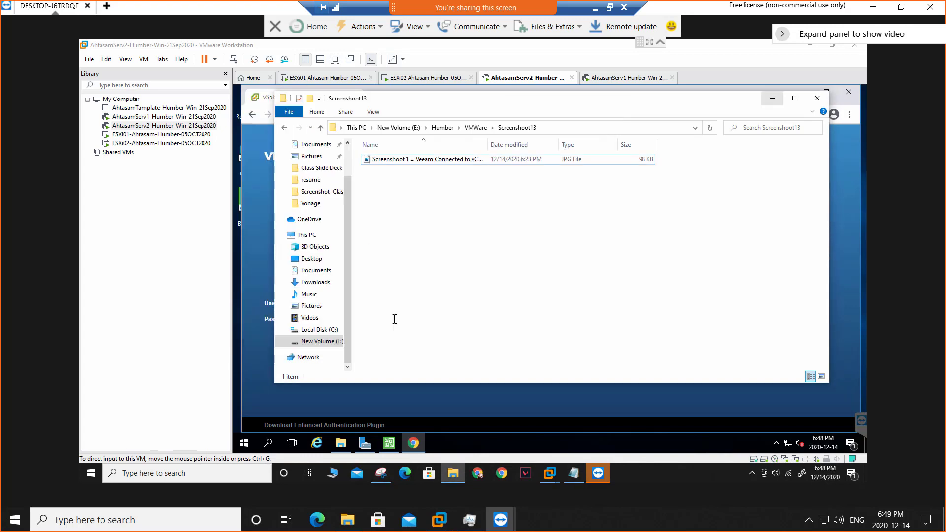
click(773, 98)
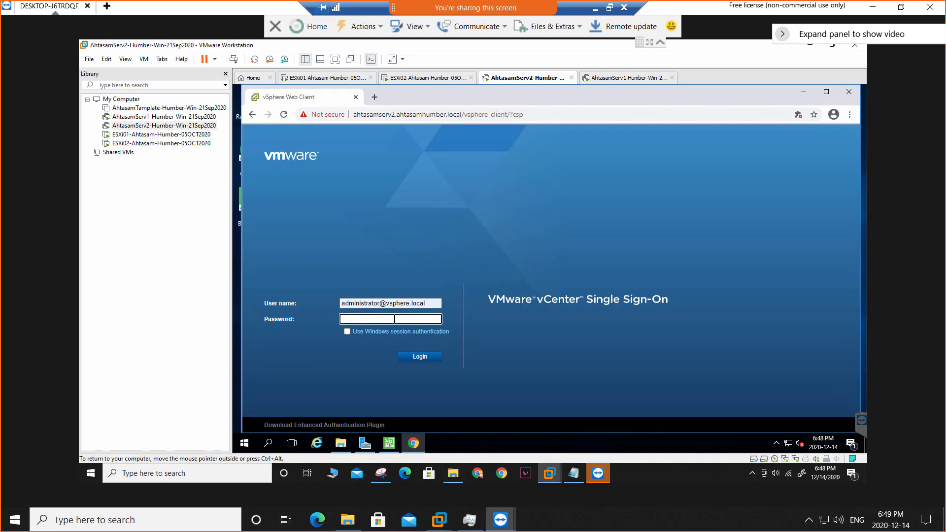
right_click(360, 319)
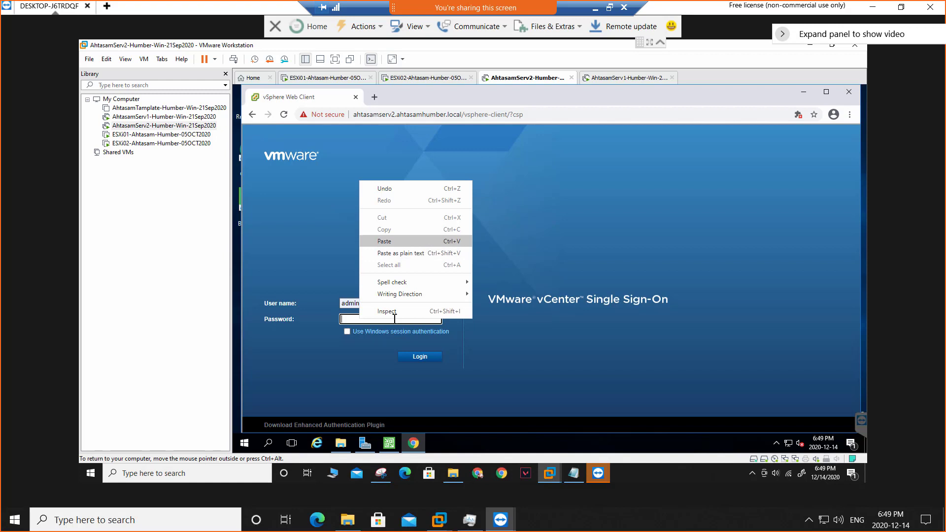
click(389, 239)
key(Return)
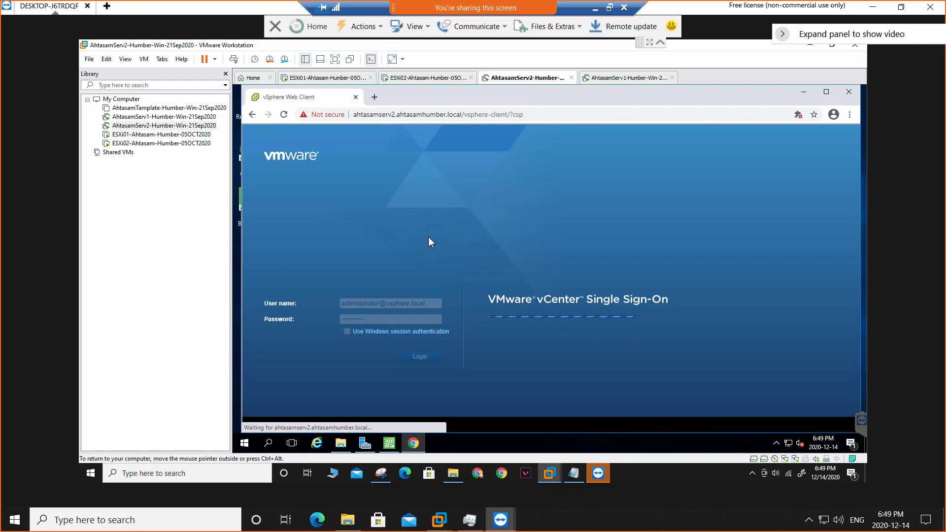
Check the job history and the virtual machines under VMware vSphere in the Veeam console, then minimize the console
click(389, 443)
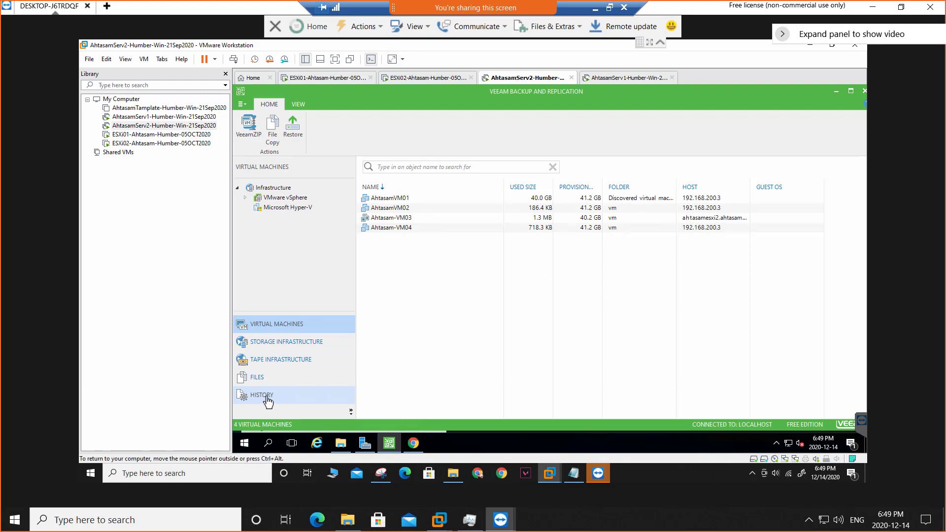
click(265, 400)
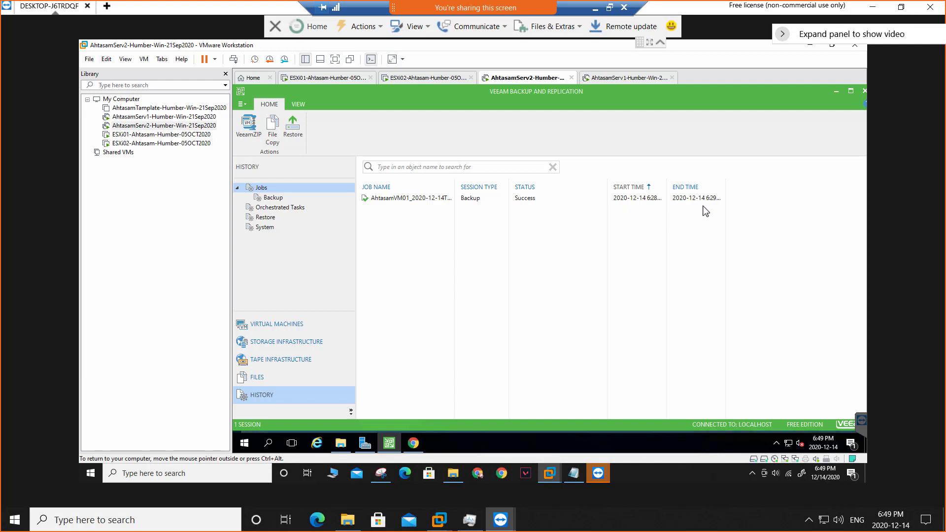
click(266, 329)
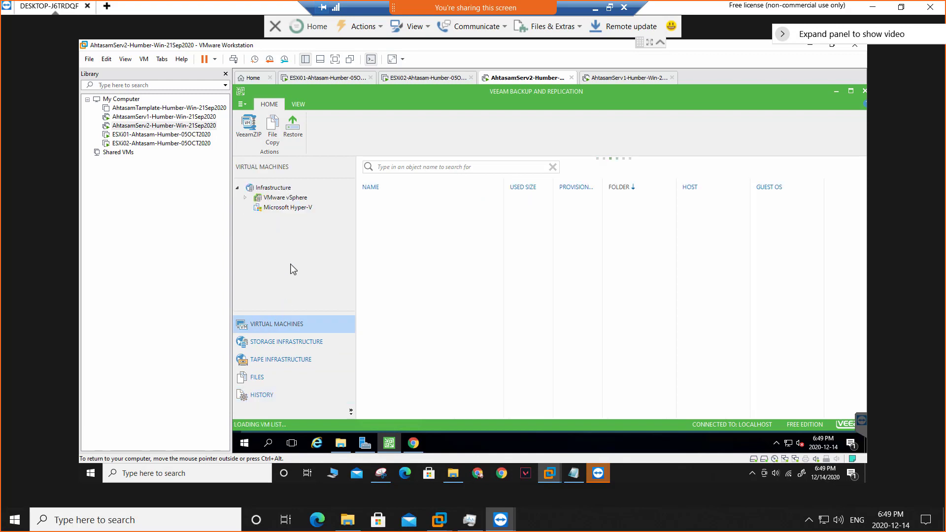
click(246, 198)
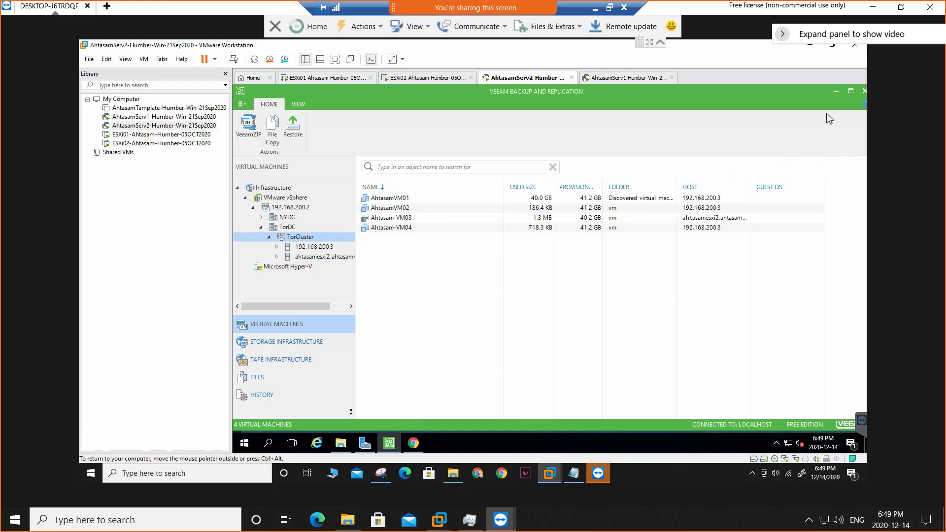
click(835, 92)
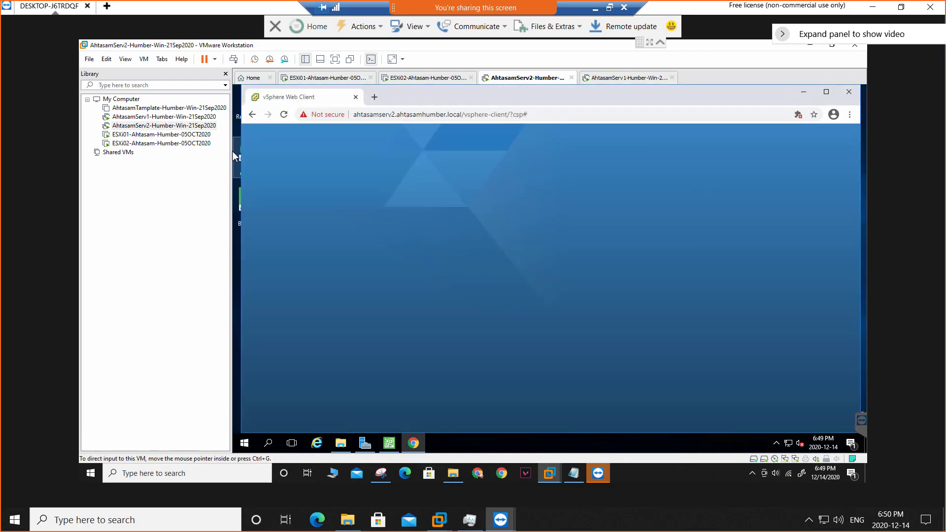
Narrow the VMware Workstation library, maximize the remote browser, and open AhtasamVM01 under TorCluster in the vSphere Web Client
drag(232, 152, 153, 154)
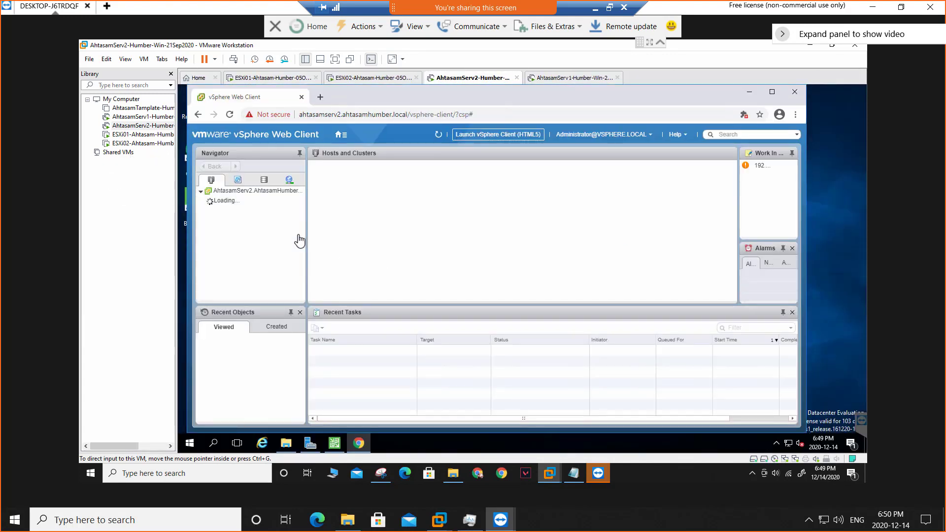
click(772, 93)
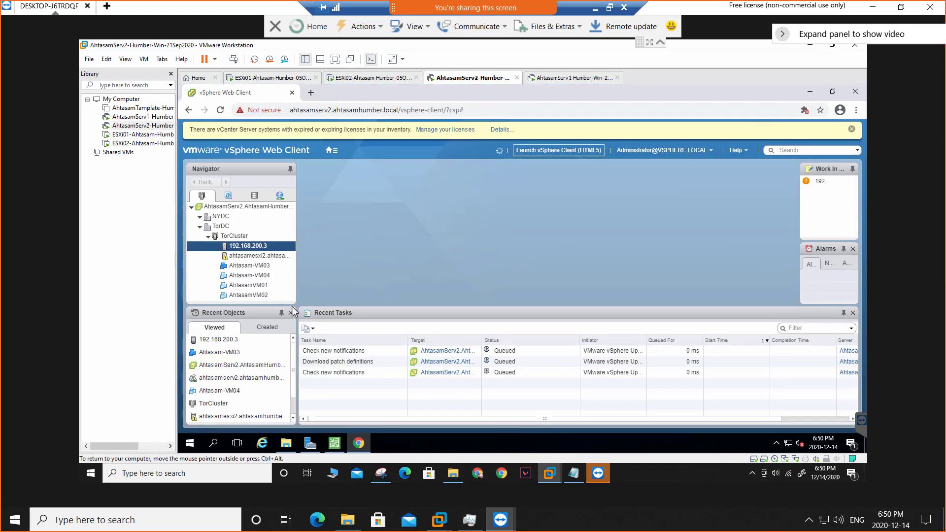
click(259, 287)
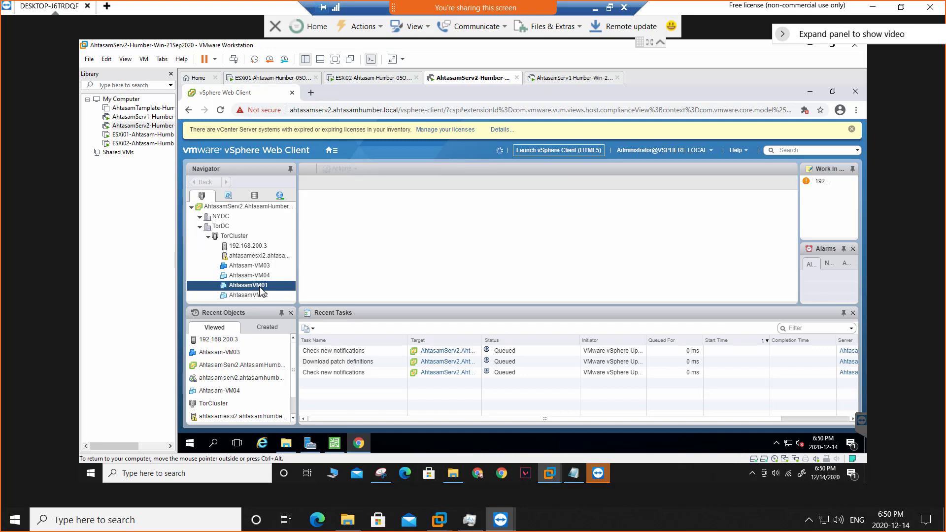
Check the AhtasamVM01 backup file in the remote server's C:\Backup folder, refreshing the folder before minimizing it
click(287, 442)
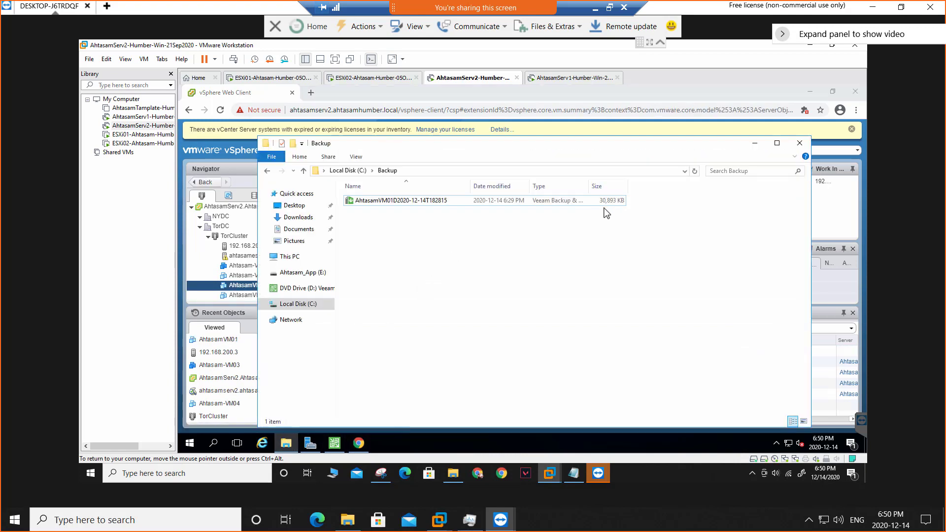
right_click(524, 236)
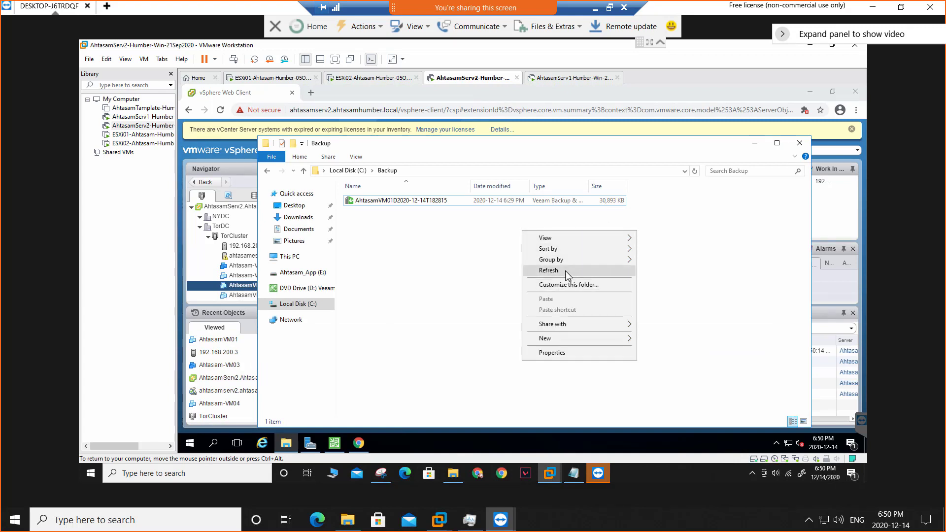
click(564, 275)
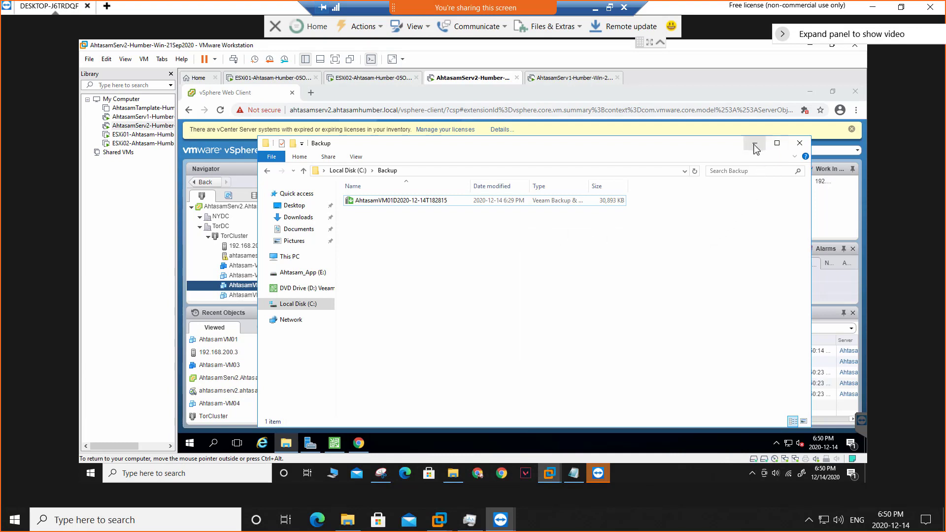
click(754, 145)
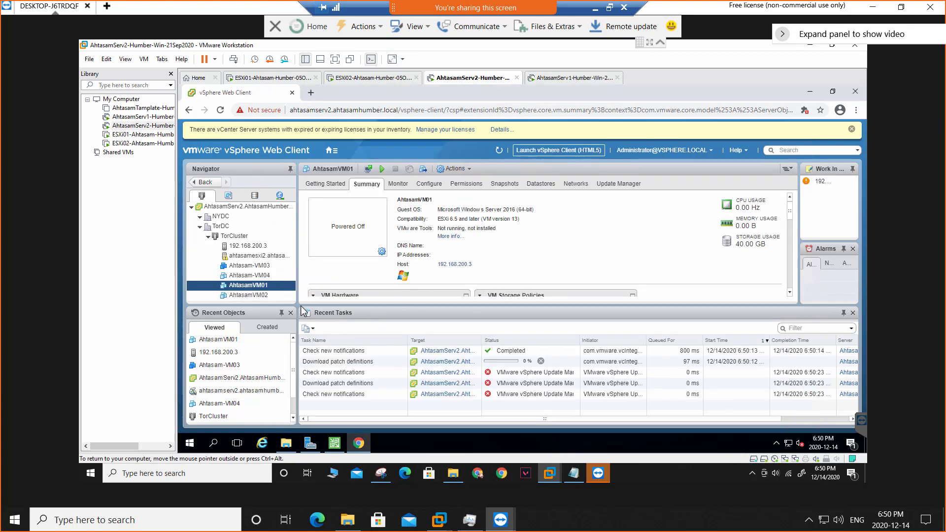
click(255, 284)
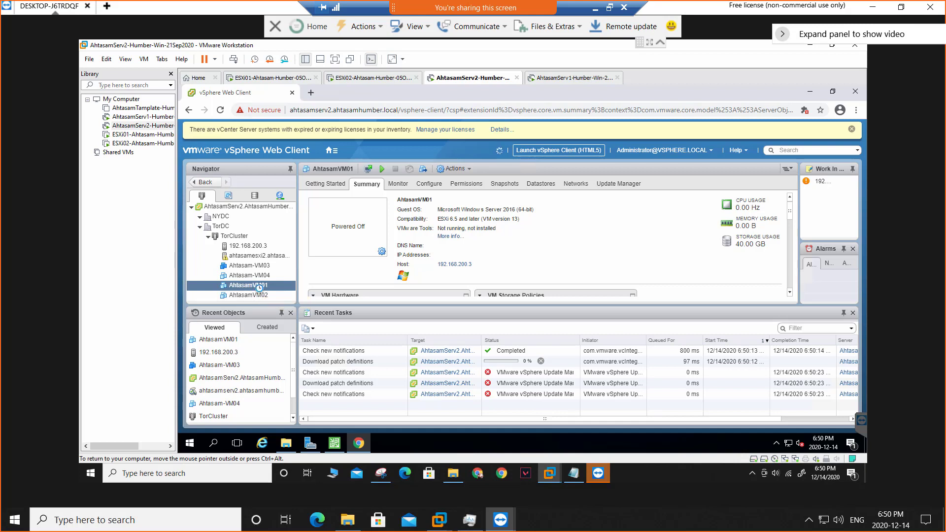
right_click(259, 285)
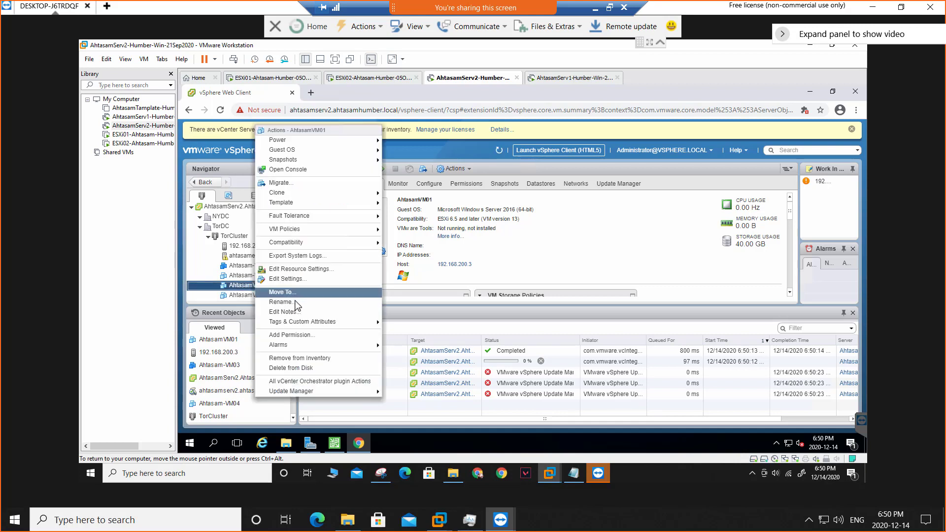
click(318, 373)
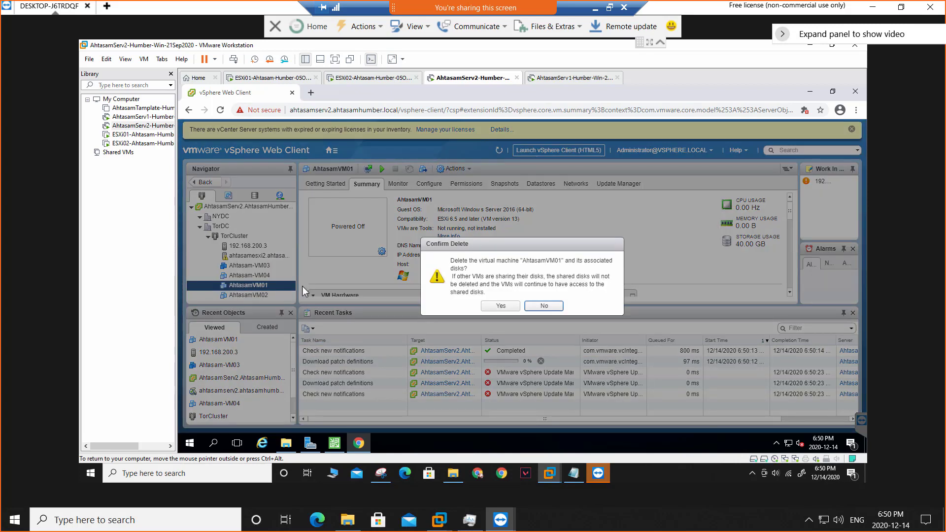
click(541, 307)
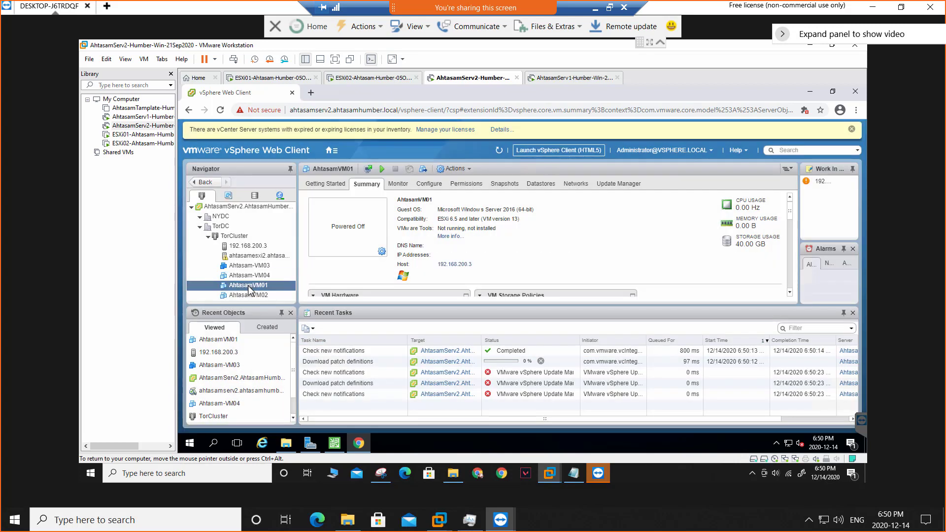
Delete the AhtasamVM01 virtual machine and its associated disks from disk, confirming the deletion
right_click(250, 286)
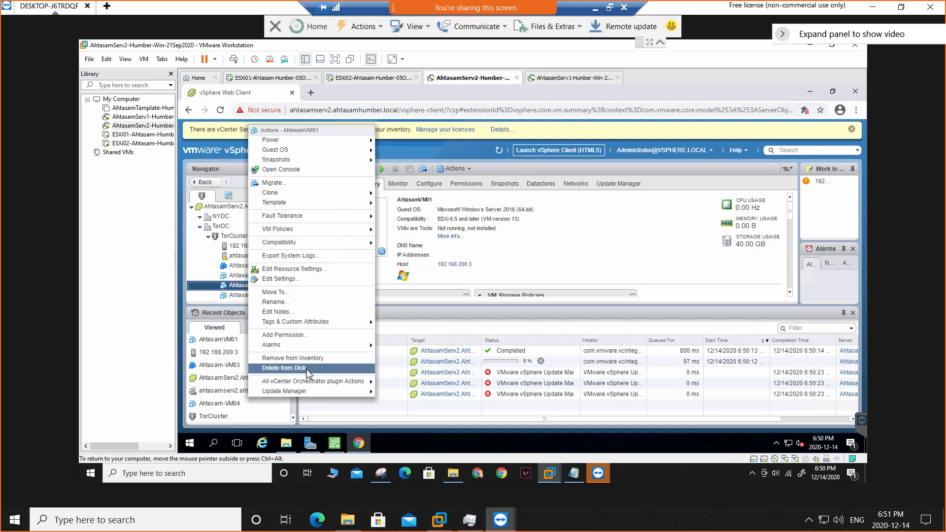
click(284, 368)
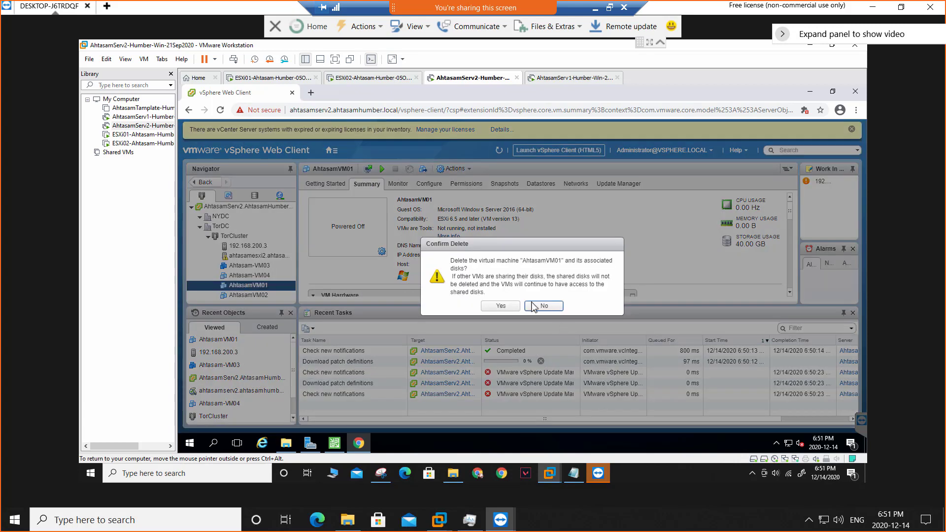
click(502, 307)
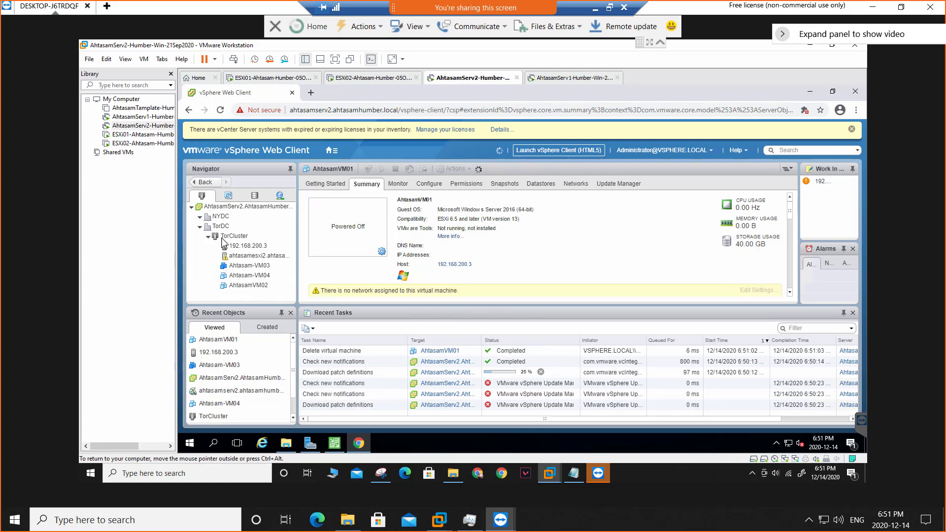
click(809, 44)
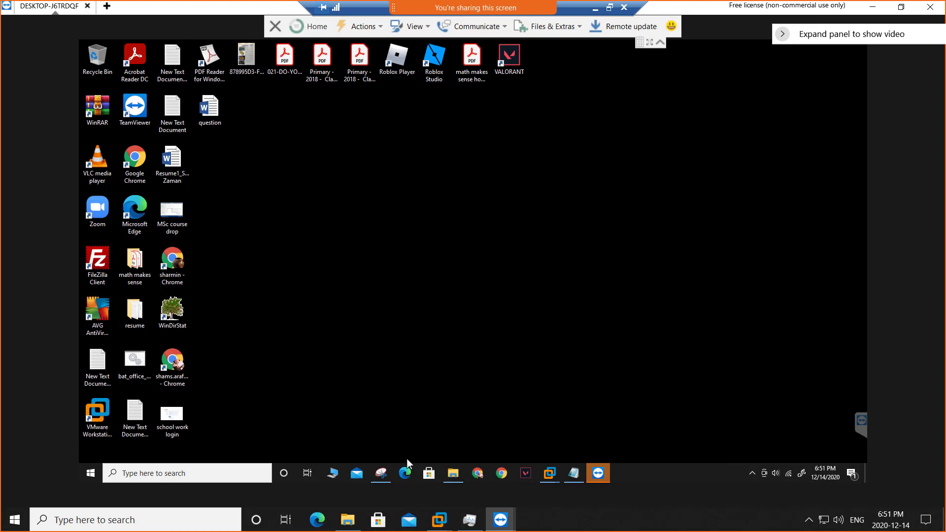
mouse_move(549, 472)
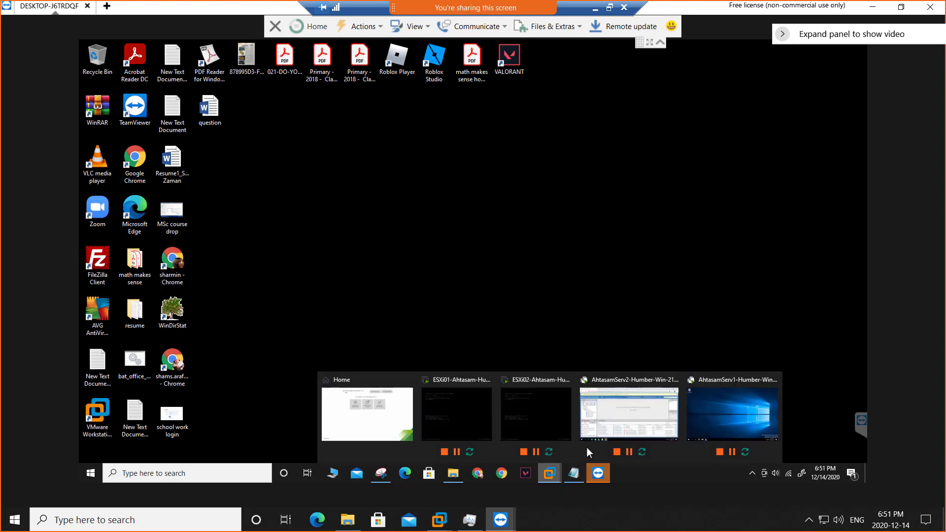
click(611, 418)
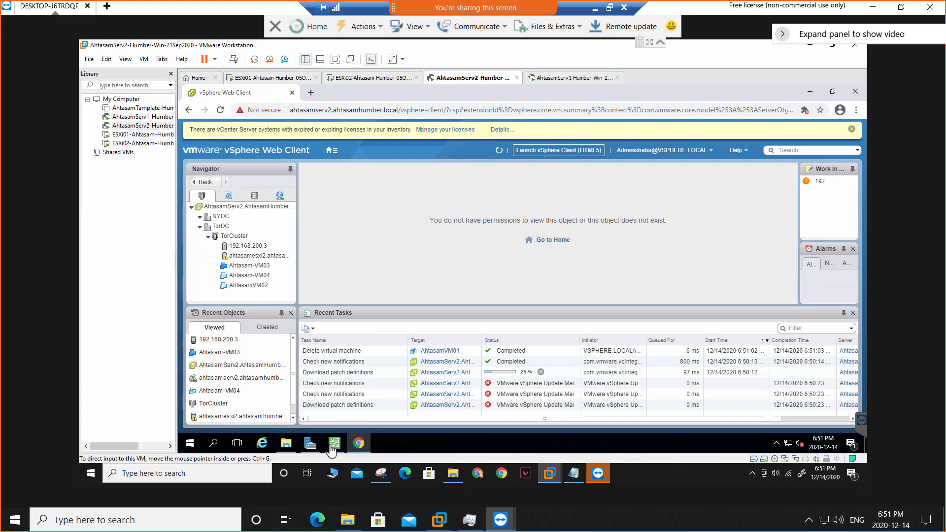
Switch to the remote Veeam console and refresh the Infrastructure tree of virtual machines
mouse_move(333, 446)
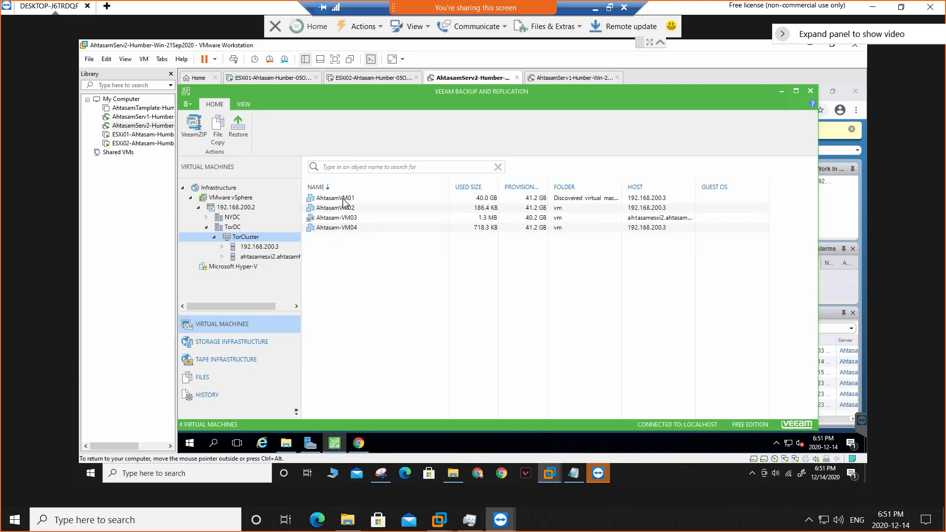
right_click(228, 188)
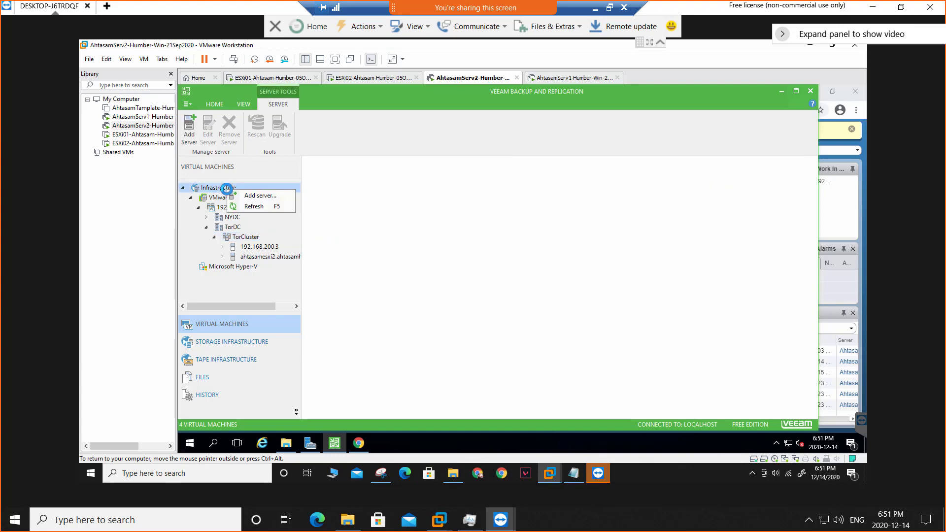
click(252, 213)
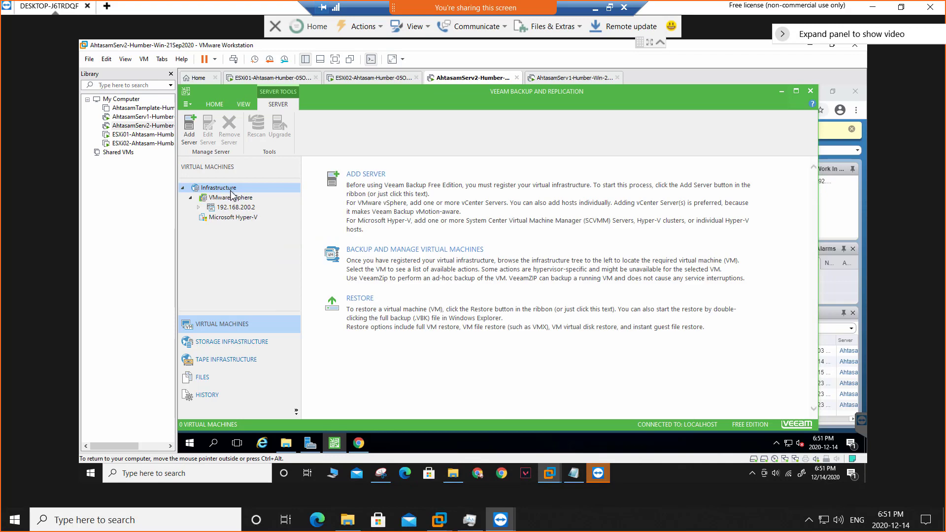
Show the virtual machines registered under vCenter server 192.168.200.2 in the Veeam inventory
click(236, 207)
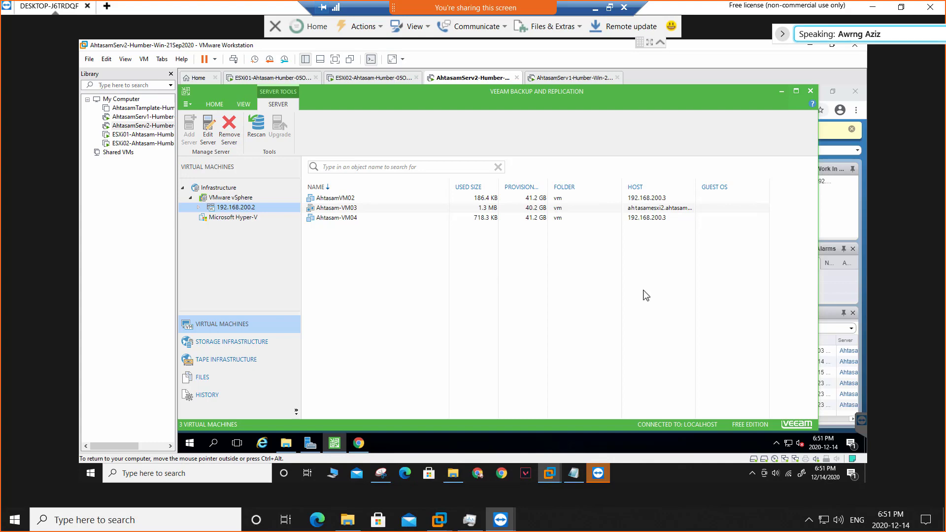
Minimize the remote session, raise the local system volume to 76, and return to the remote session
click(596, 8)
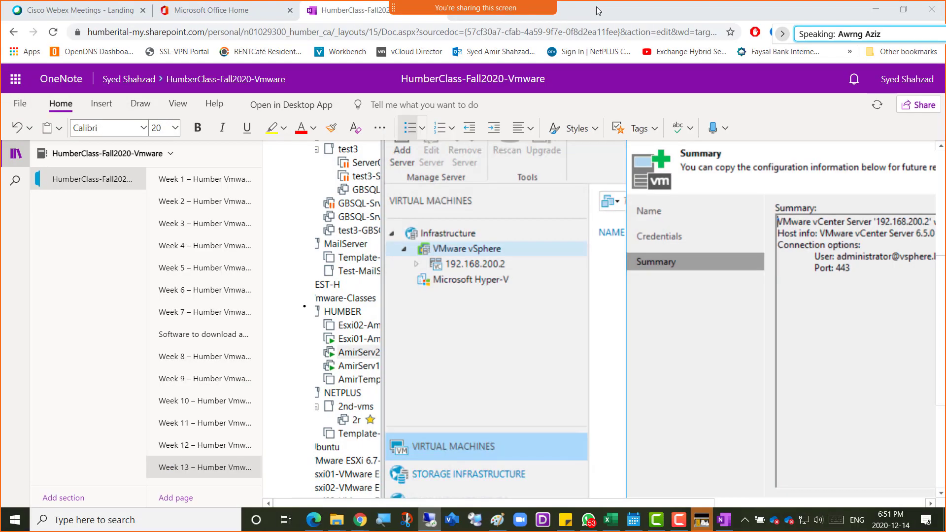
key(XF86AudioRaiseVolume)
key(XF86AudioRaiseVolume)
key(XF86AudioRaiseVolume)
key(XF86AudioRaiseVolume)
key(XF86AudioRaiseVolume)
key(XF86AudioRaiseVolume)
key(XF86AudioRaiseVolume)
key(XF86AudioRaiseVolume)
key(XF86AudioRaiseVolume)
key(XF86AudioRaiseVolume)
key(XF86AudioRaiseVolume)
key(XF86AudioRaiseVolume)
key(XF86AudioRaiseVolume)
key(XF86AudioRaiseVolume)
key(XF86AudioRaiseVolume)
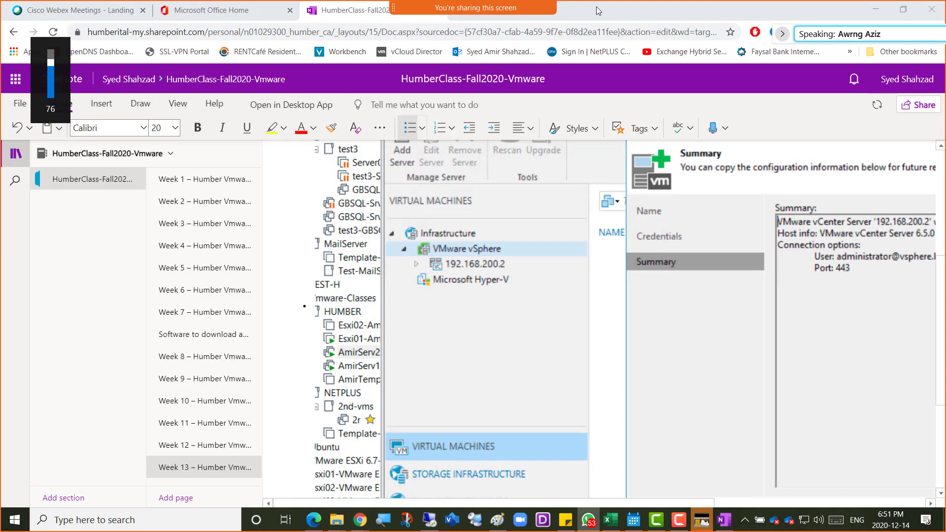
key(alt+Tab)
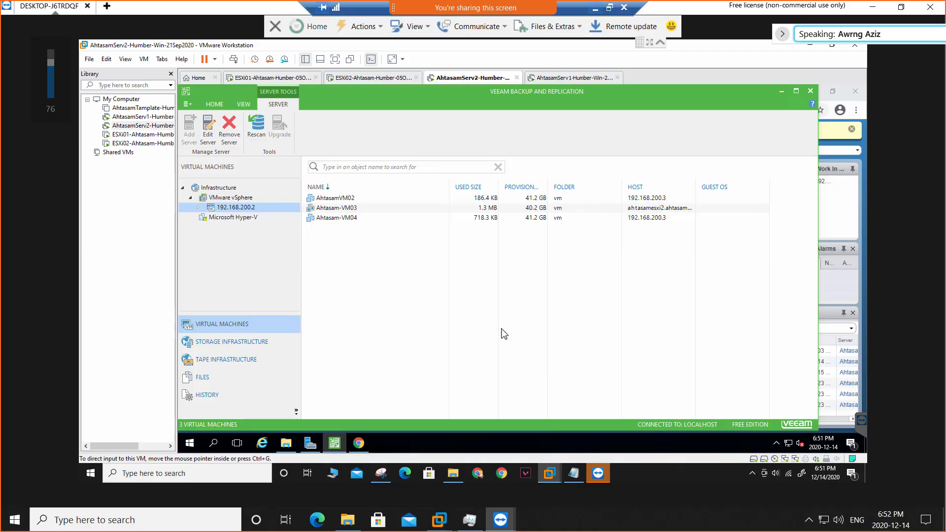
Review Veeam's job history, then return to the virtual machines inventory and expand 192.168.200.2 to examine its datacenters
click(208, 400)
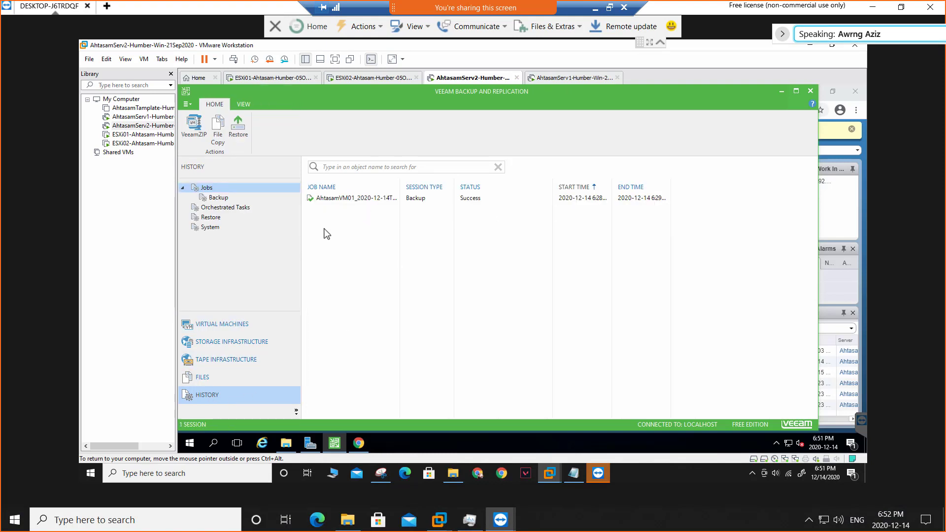
click(225, 329)
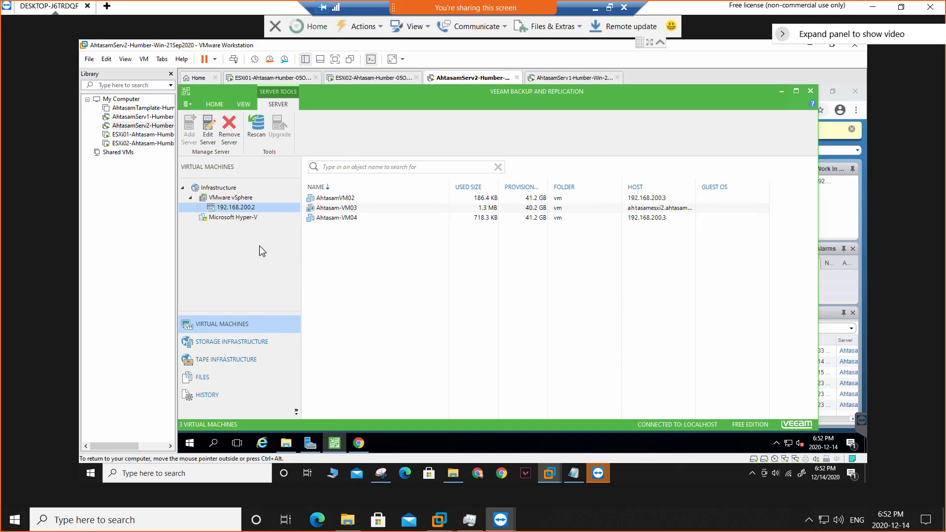
click(226, 199)
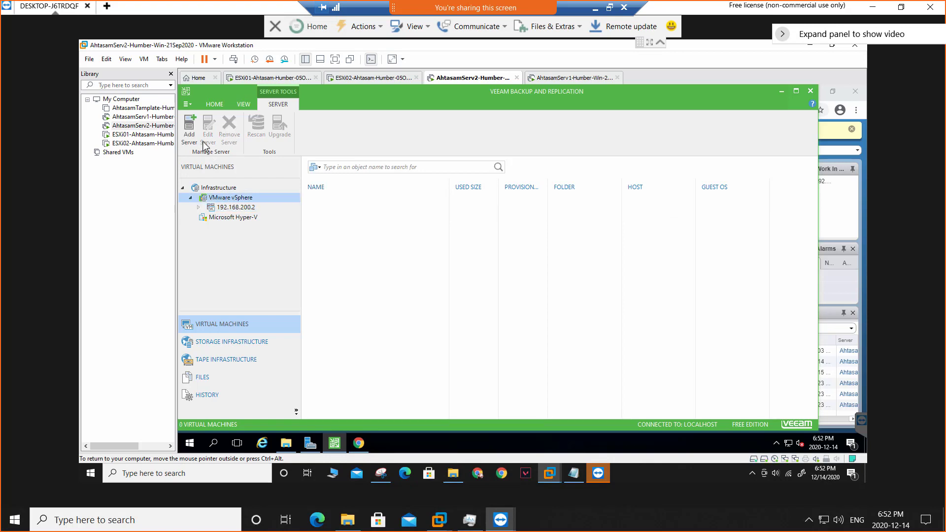
click(226, 189)
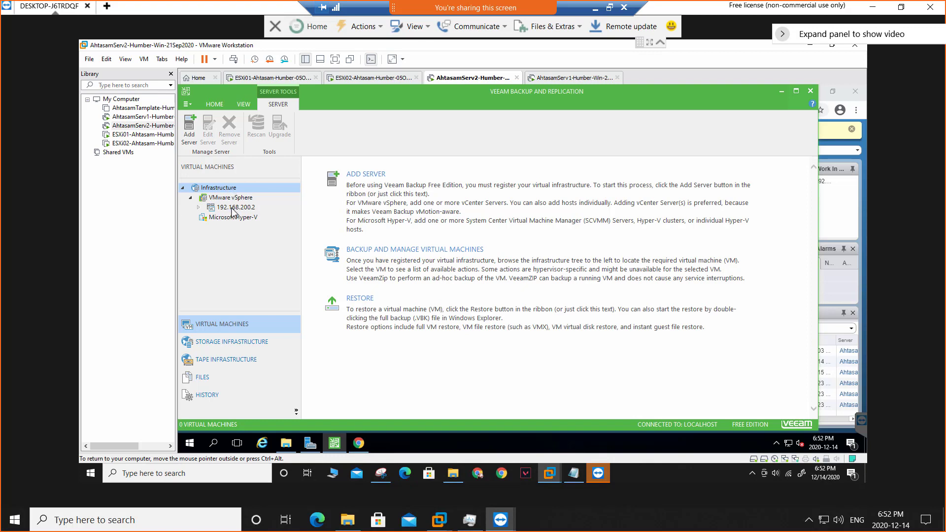
click(239, 208)
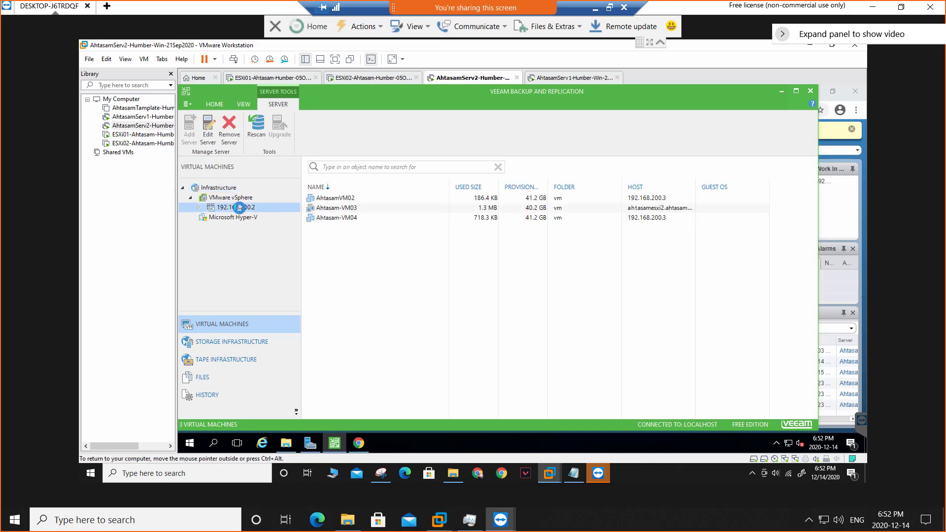
click(198, 208)
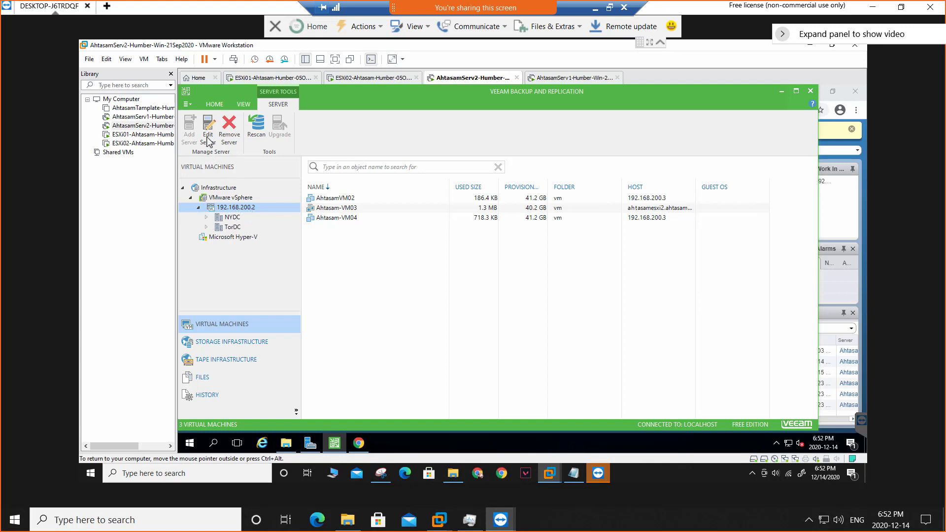
Start a Veeam restore and load the backup file AhtasamVM01D2020-12-14T182815.vbk from C:\Backup
click(210, 106)
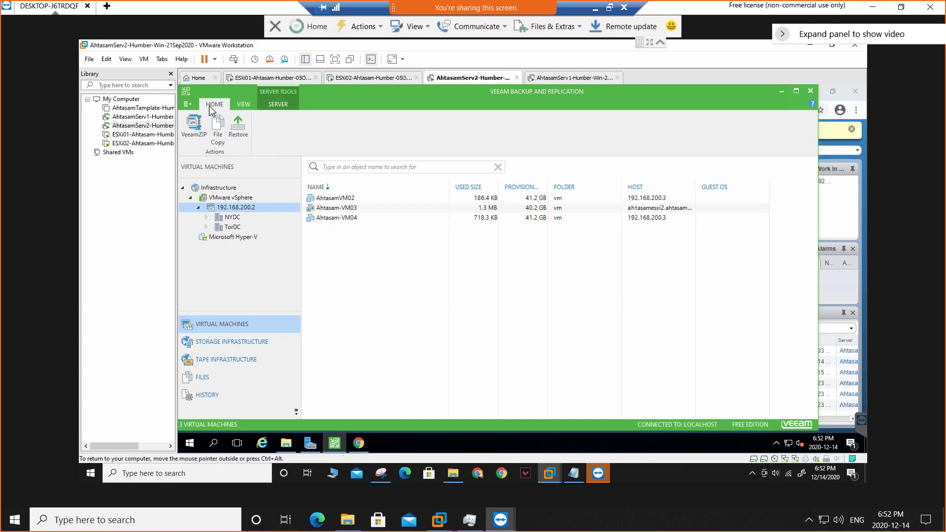
click(224, 198)
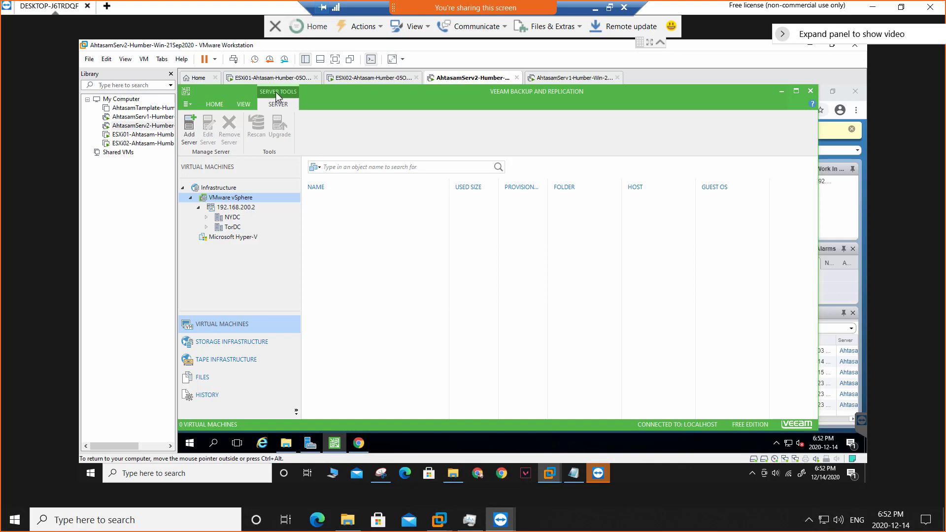
click(214, 102)
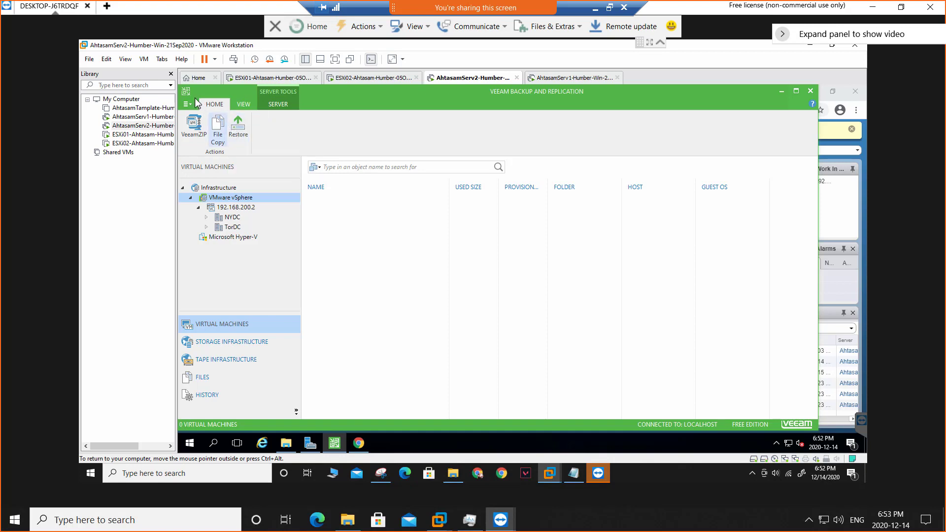
click(242, 138)
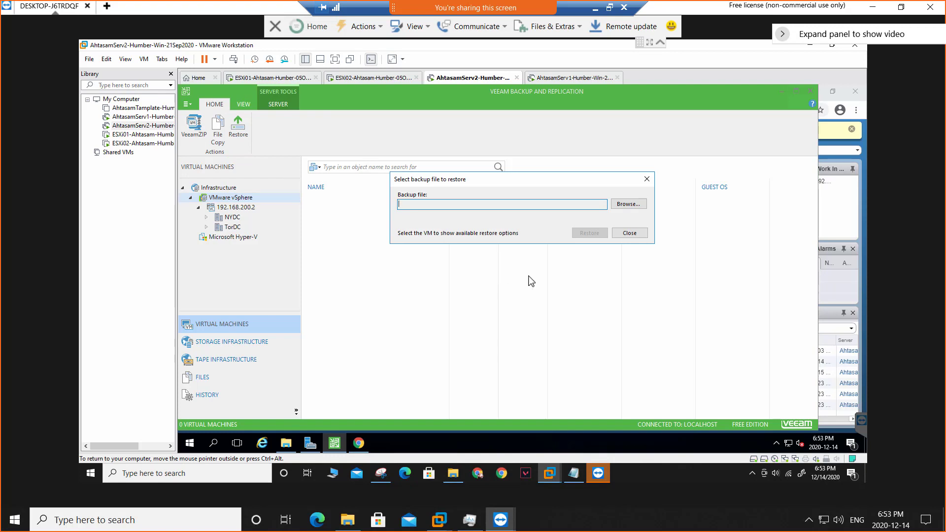
click(633, 206)
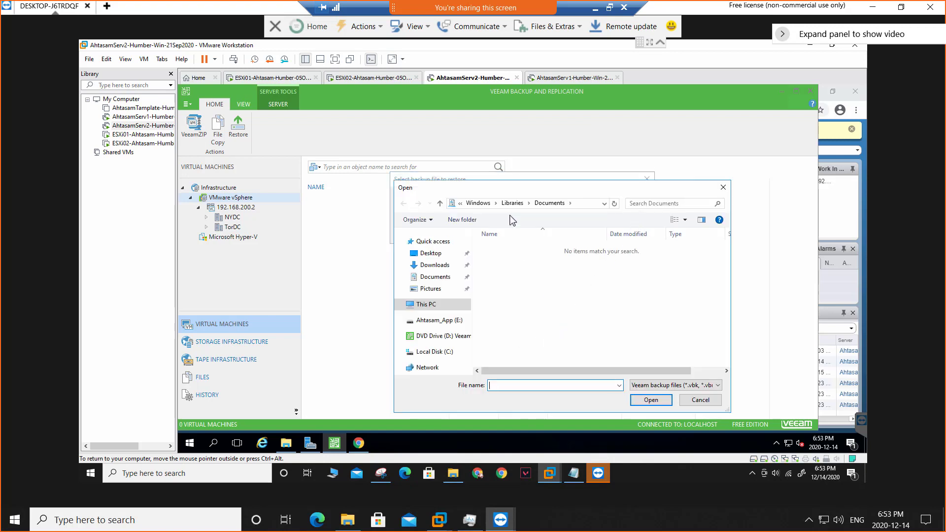
click(439, 355)
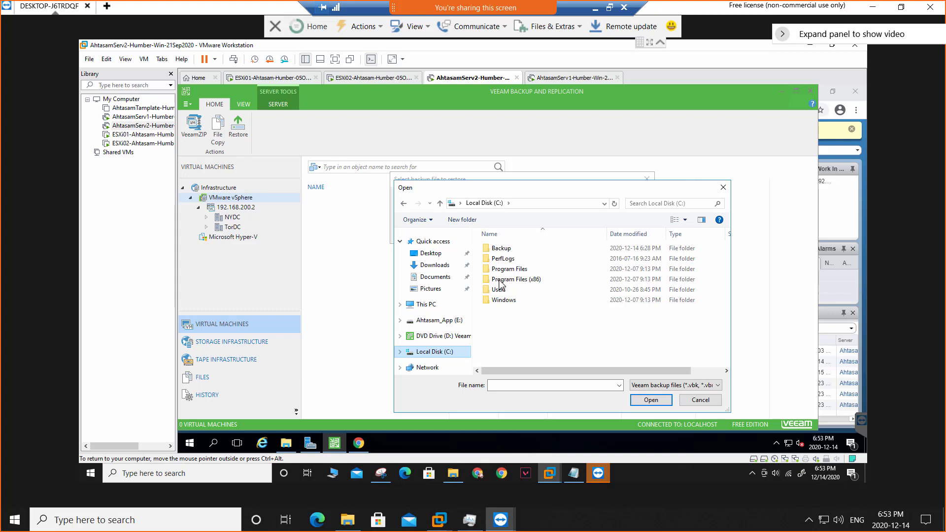
double_click(508, 251)
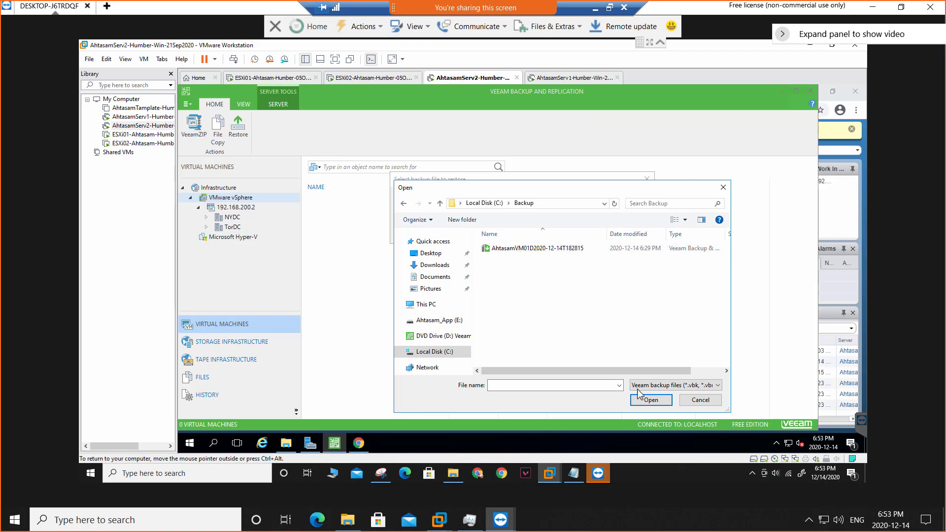
double_click(537, 250)
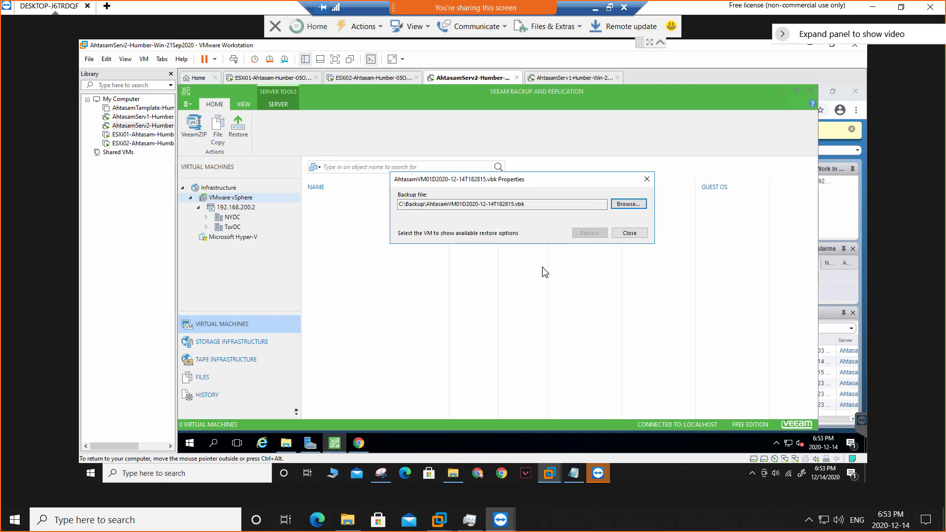
click(516, 205)
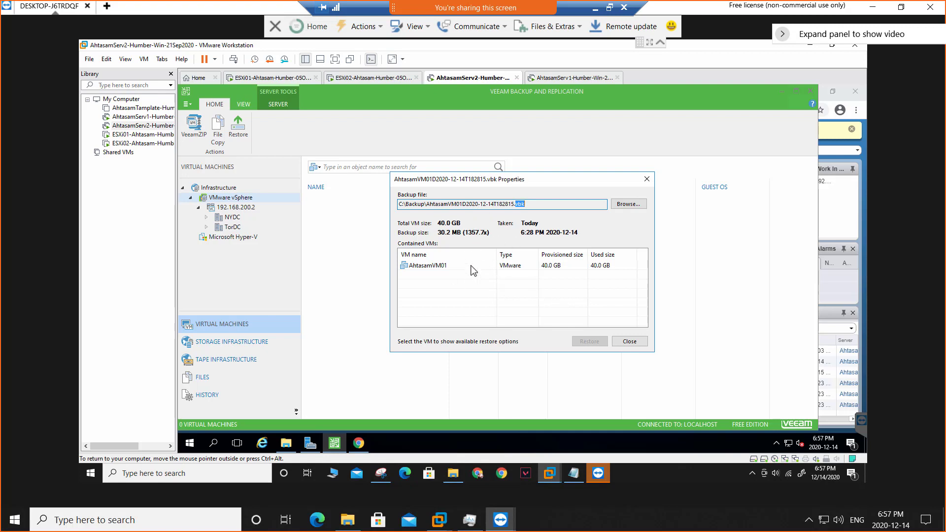
Switch to the vSphere Web Client and examine the snapshot manager of Ahtasam-VM04 under TorCluster
mouse_move(458, 272)
click(848, 291)
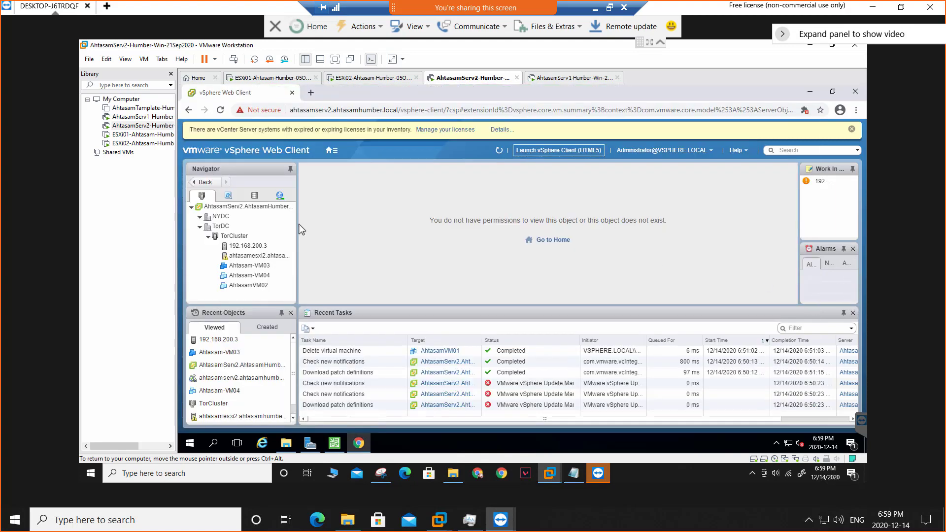
click(251, 274)
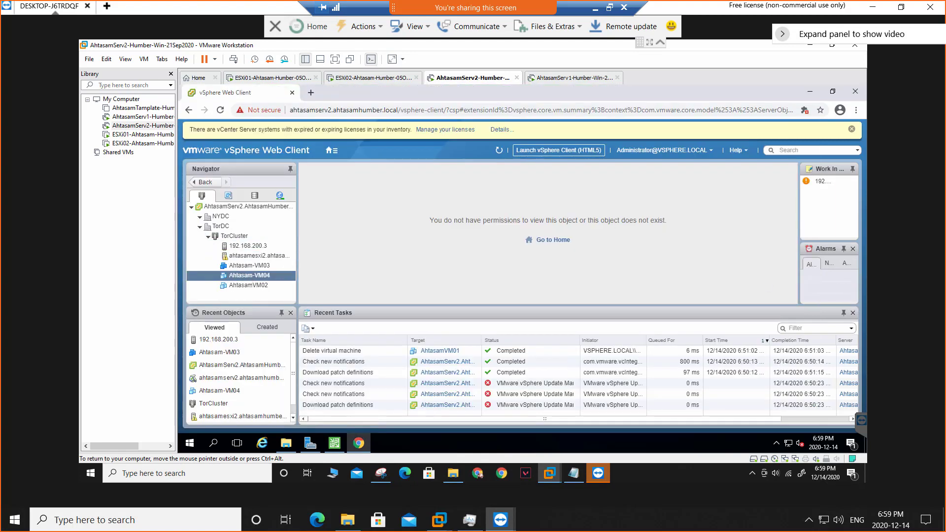
right_click(249, 275)
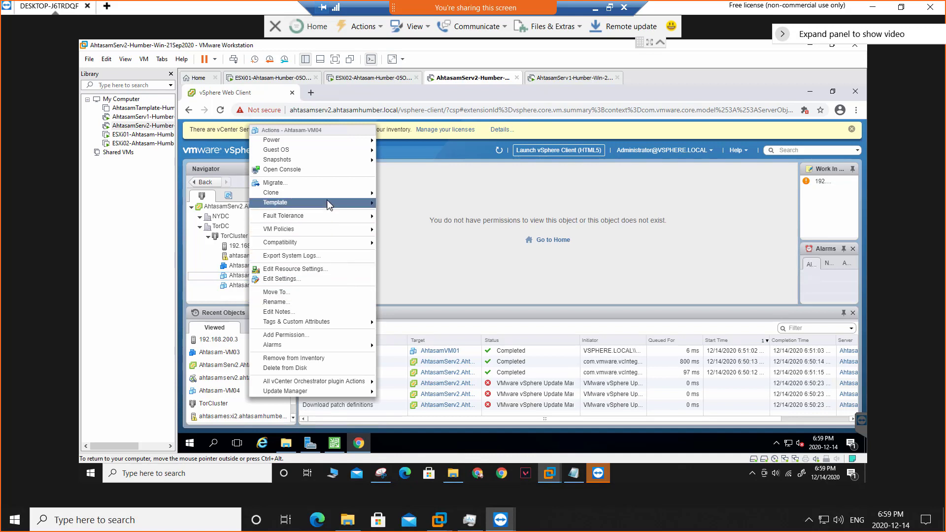
mouse_move(326, 203)
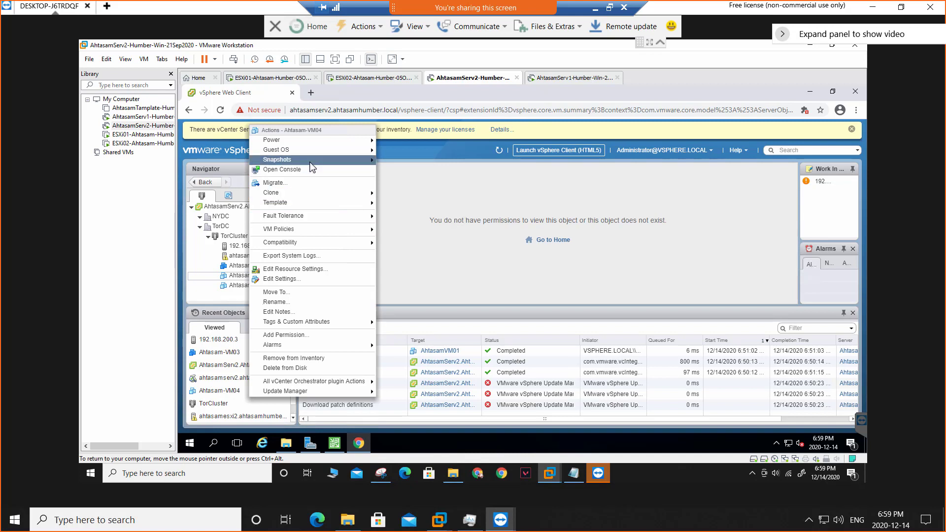
mouse_move(335, 160)
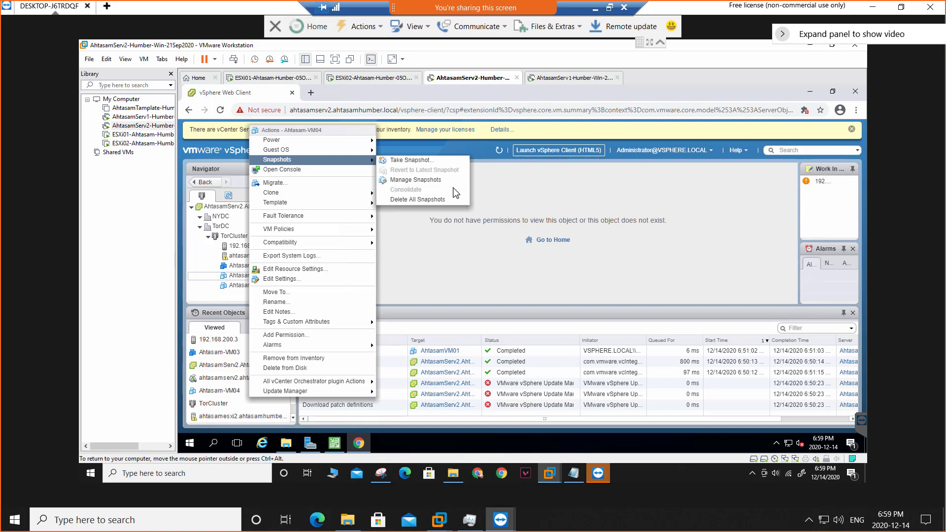
click(424, 182)
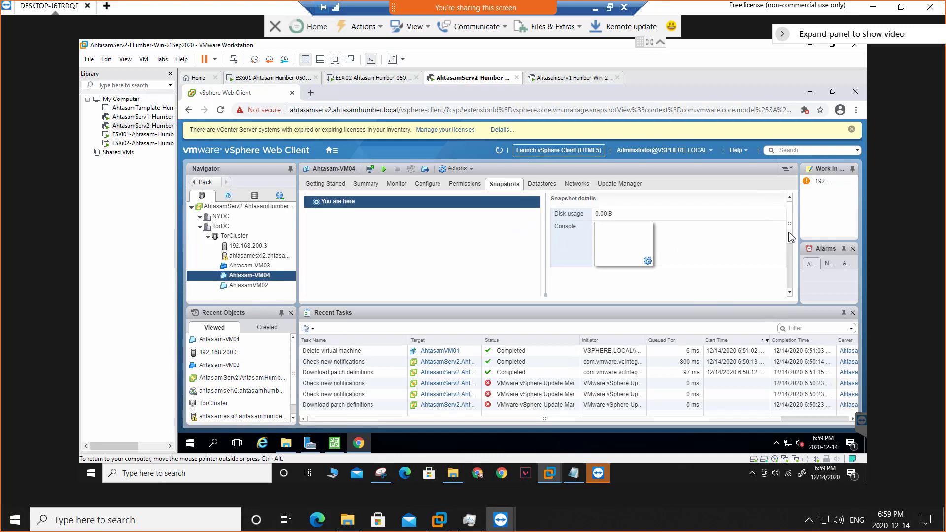
scroll(380, 210, down, 1)
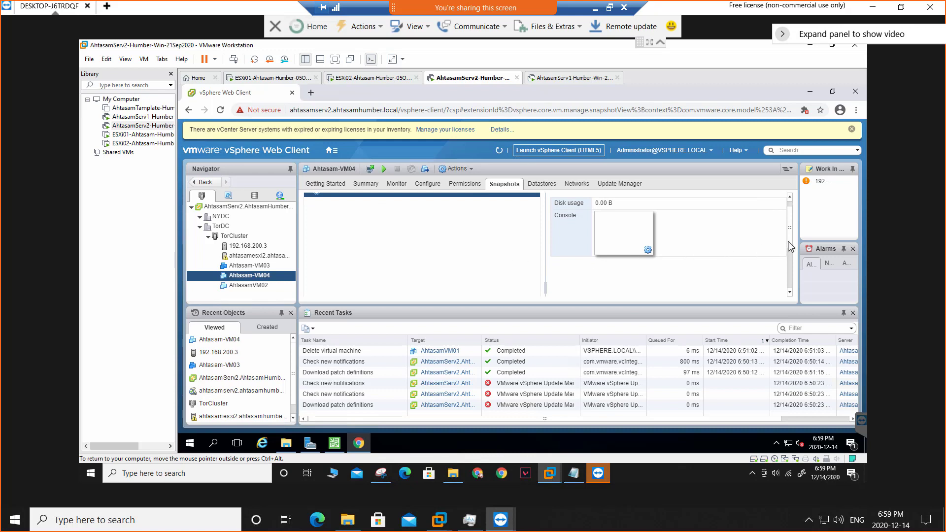
scroll(791, 224, up, 1)
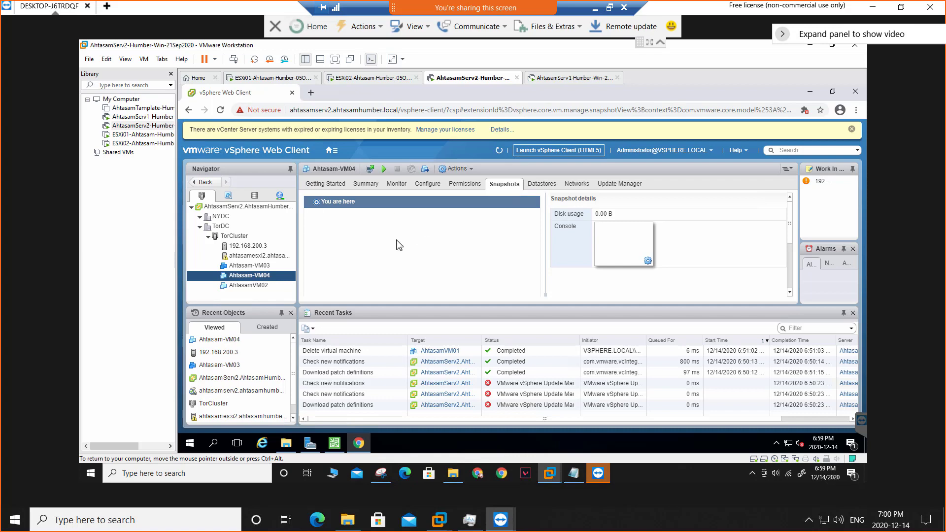
Switch back to Veeam, select AhtasamVM01 in the backup file's contained VMs, and move the properties dialog higher
click(334, 445)
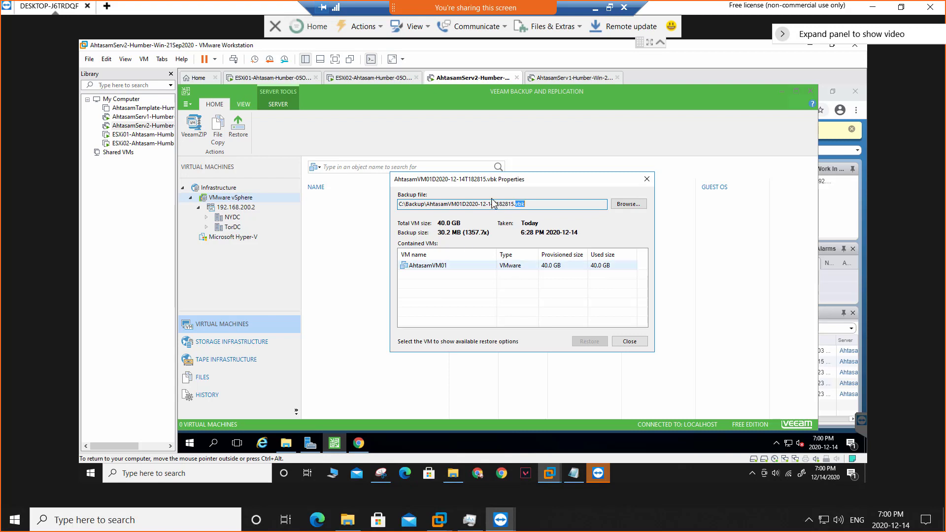
click(530, 204)
double_click(519, 204)
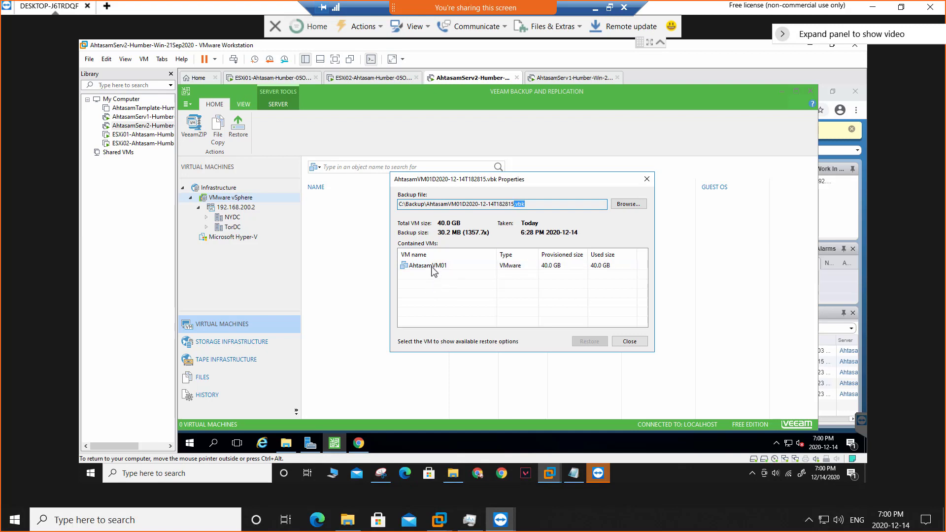
click(450, 268)
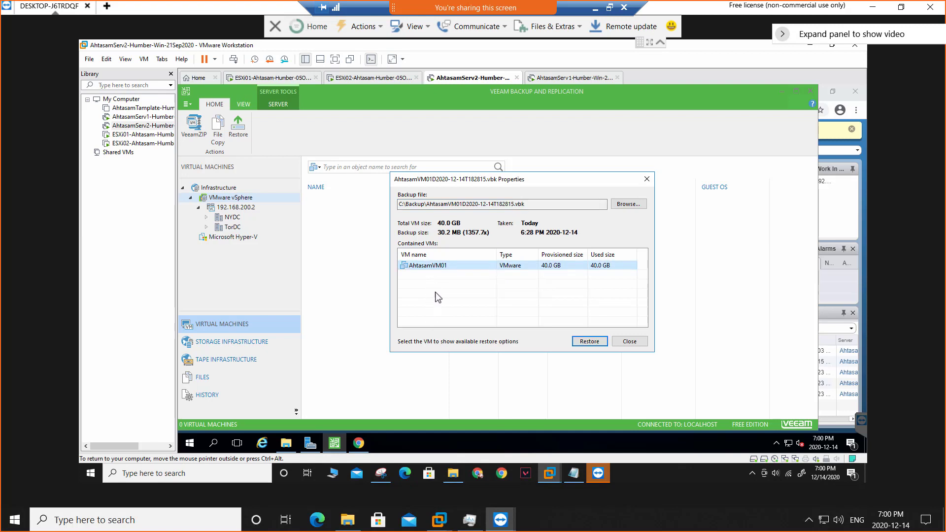
mouse_move(441, 269)
drag(550, 176, 547, 92)
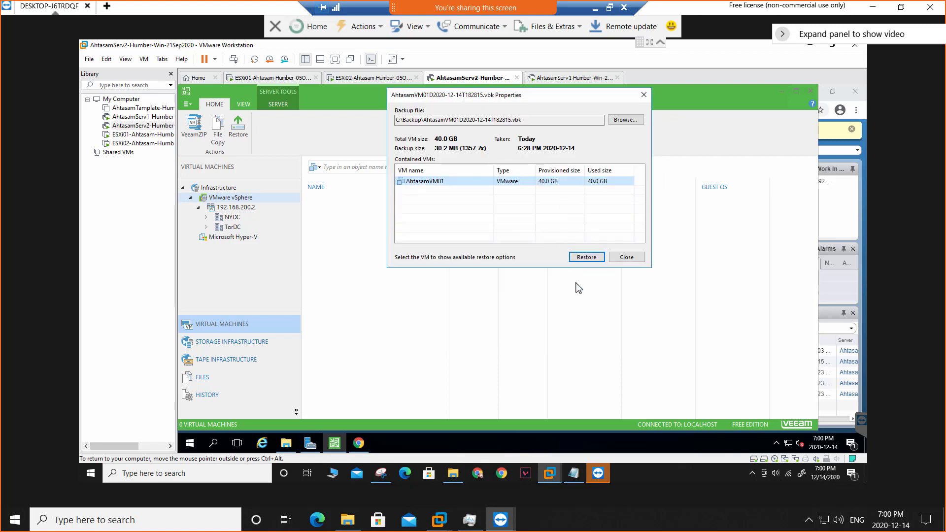
Launch an entire VM restore including registration and select AhtasamVM01 in the Full VM Restore Wizard
click(584, 258)
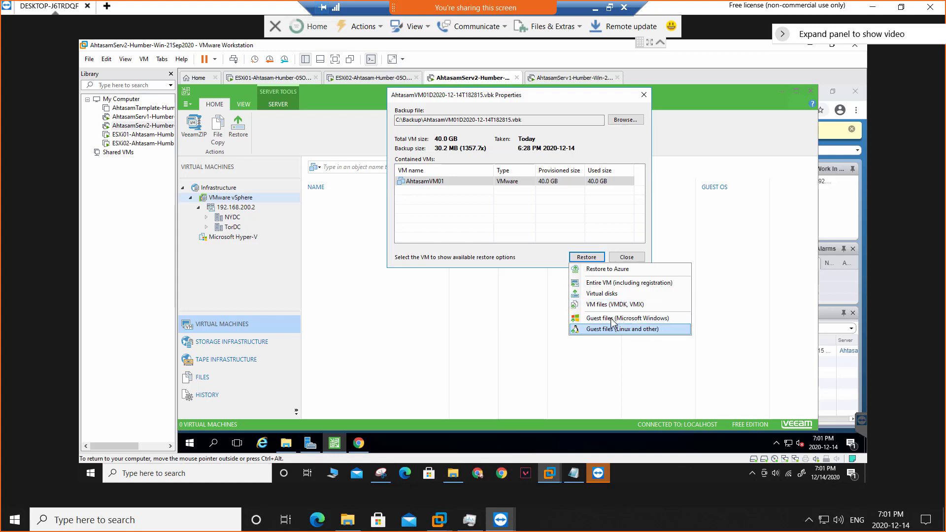
click(611, 285)
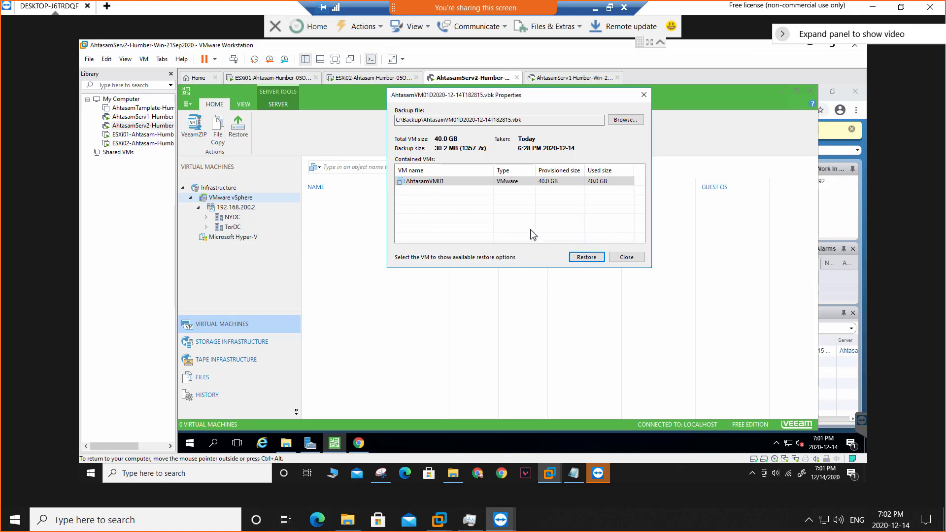
key(Escape)
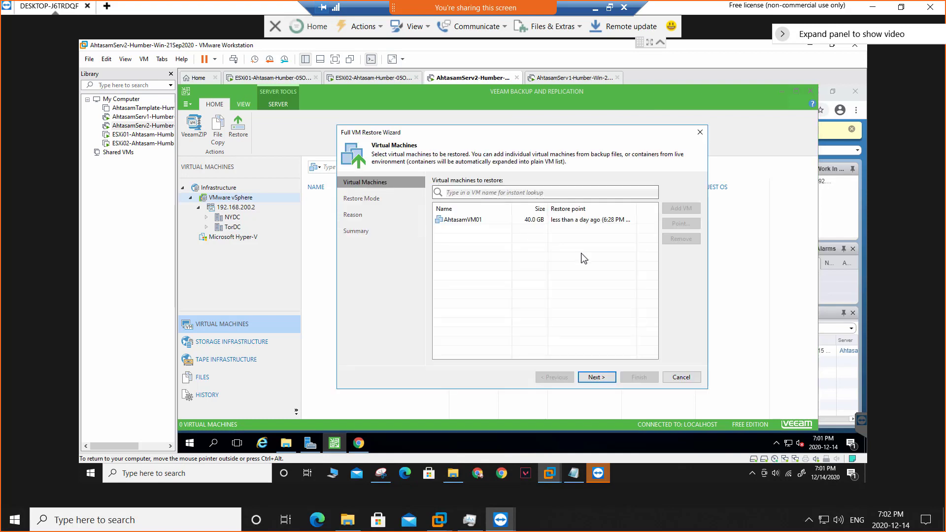
click(487, 223)
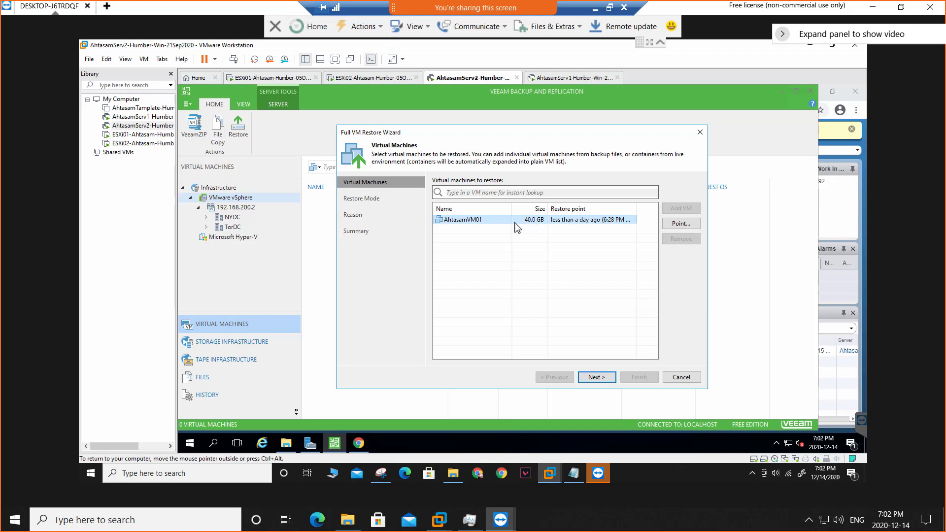
Restore AhtasamVM01 to its original location with VM tags and the reason "To save my Job!", closing the restore progress window once it ends
click(595, 378)
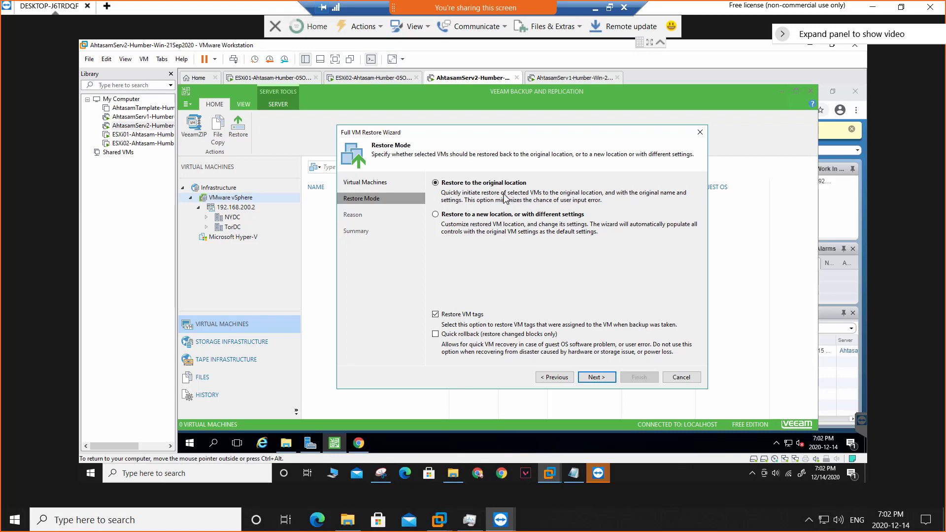
click(596, 376)
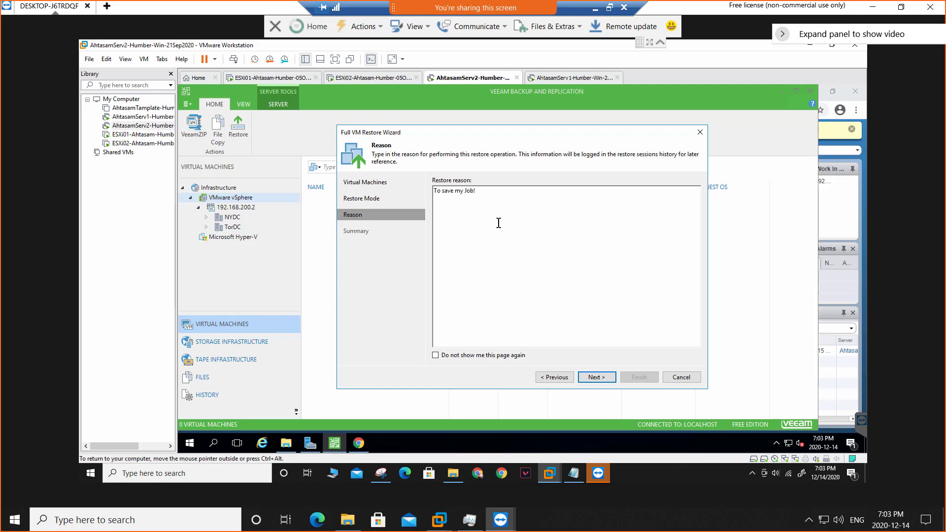
click(596, 377)
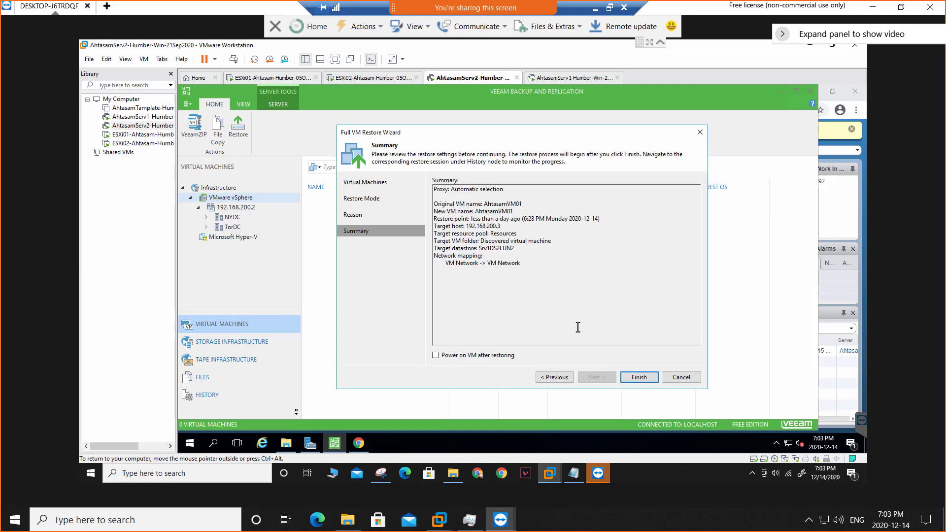
click(642, 378)
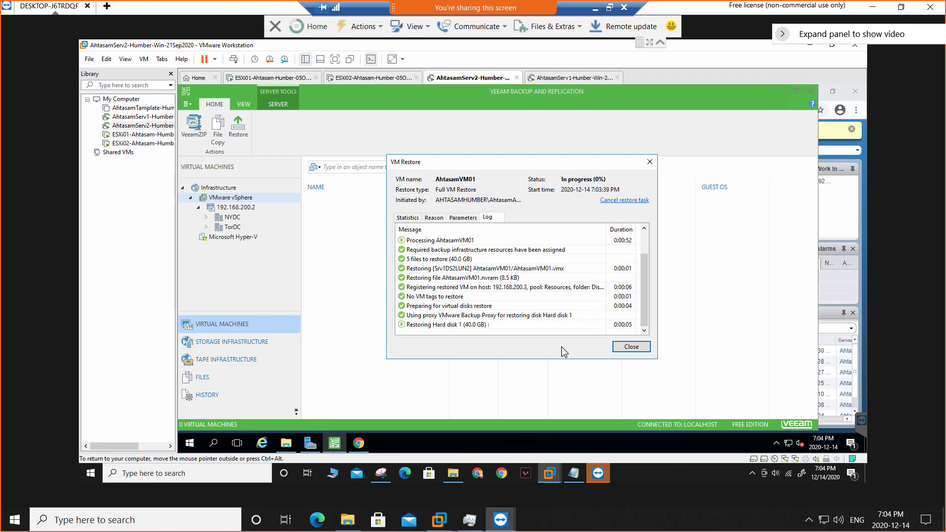
mouse_move(364, 445)
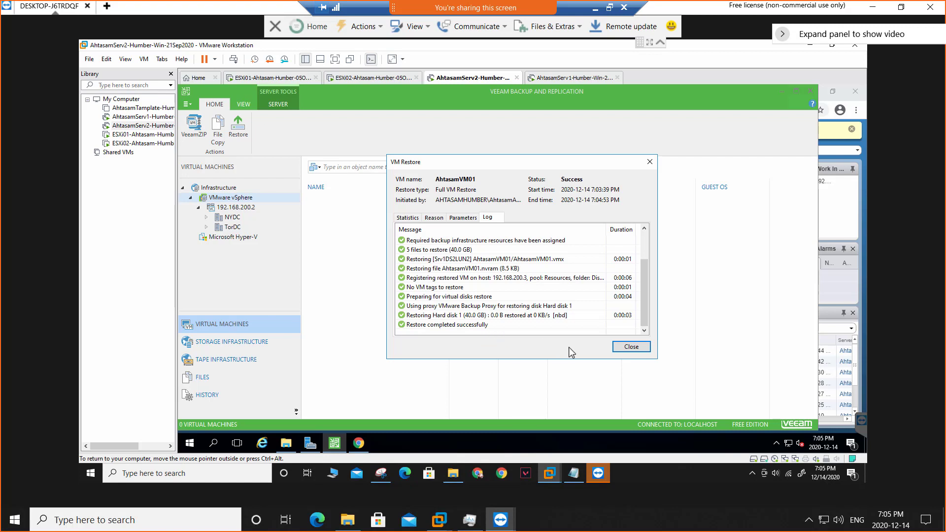
click(634, 348)
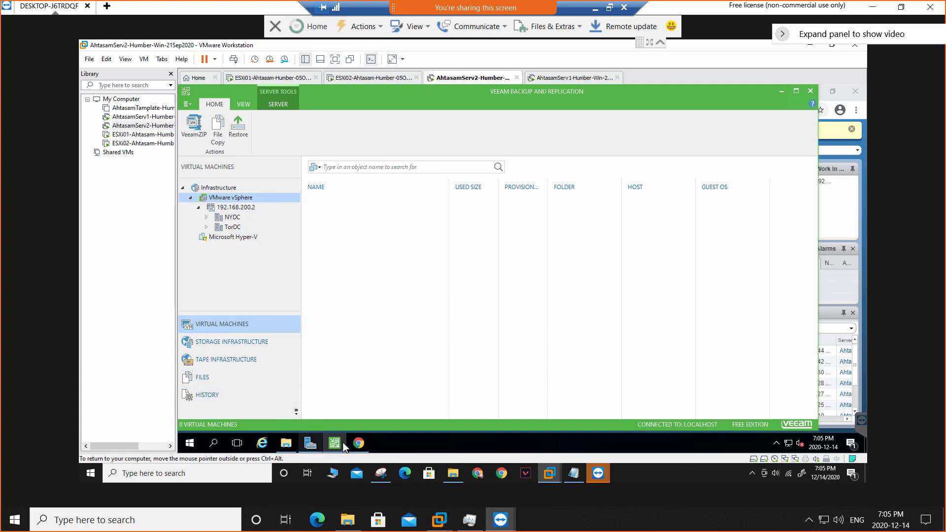
Switch to the vSphere Web Client and check AhtasamVM01 under TorCluster, including its available actions
click(357, 443)
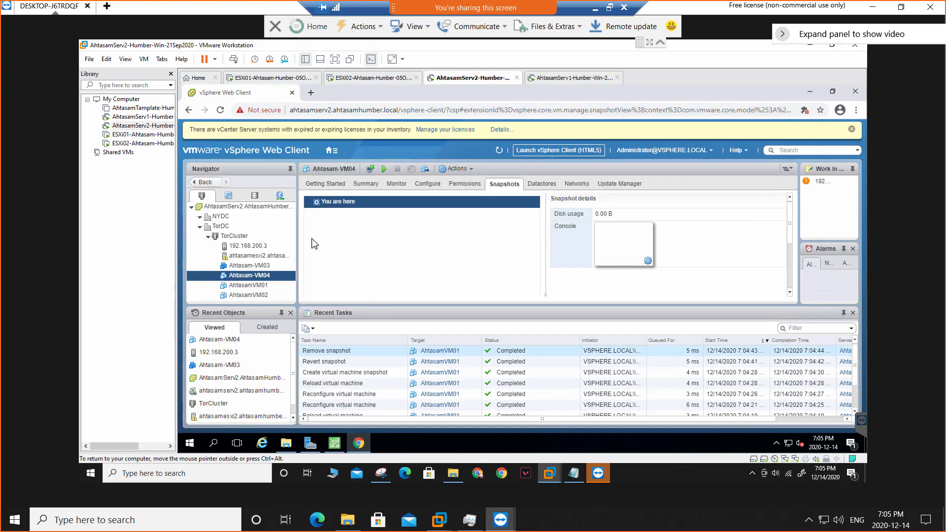
click(247, 285)
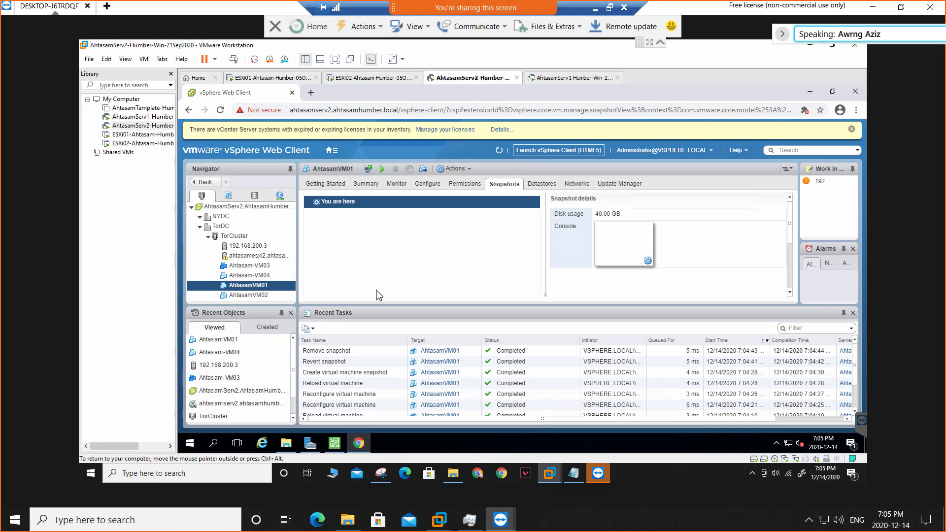
right_click(261, 286)
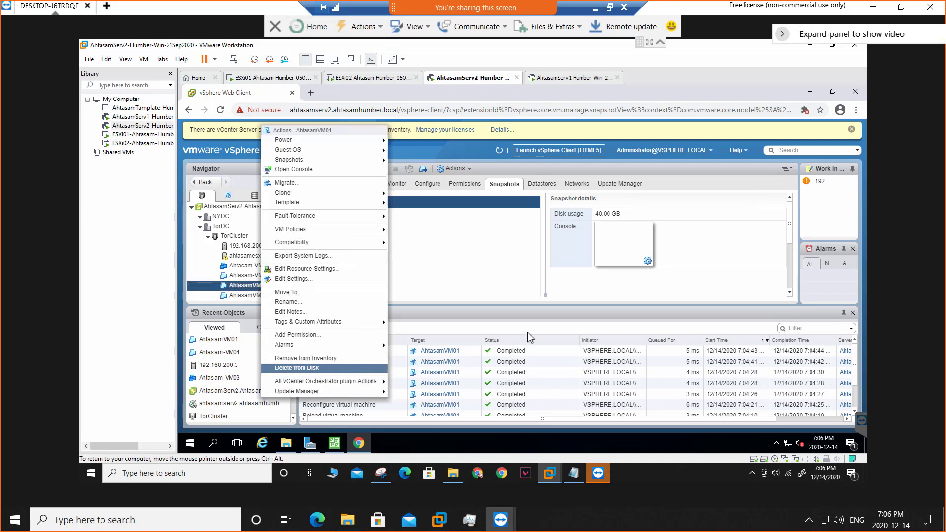
click(508, 253)
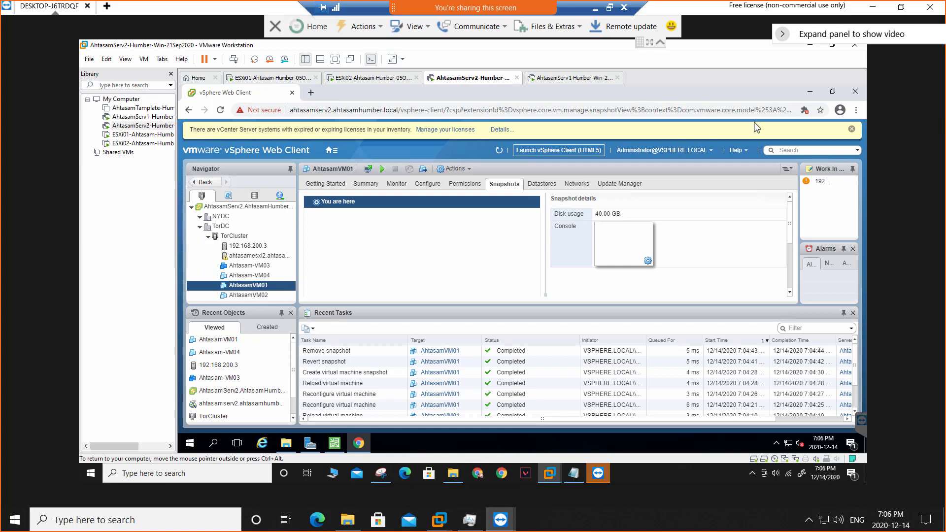
click(810, 45)
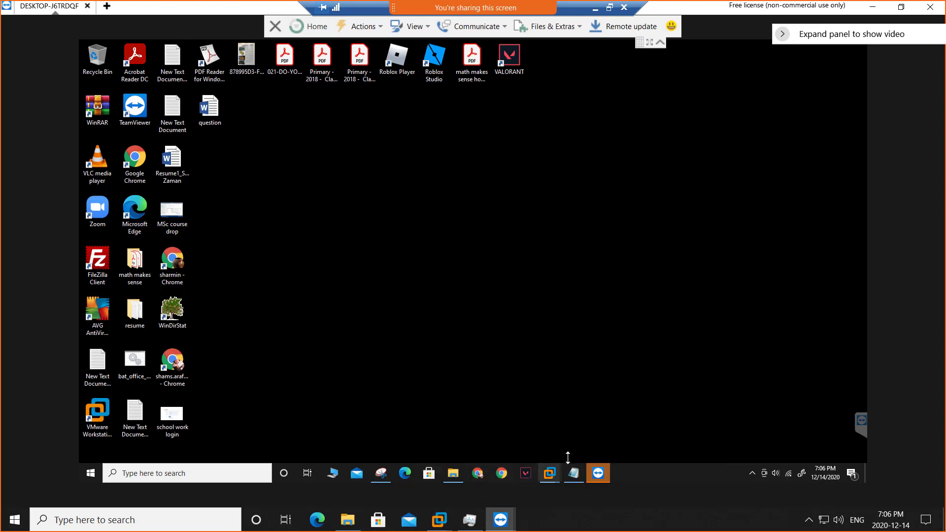
mouse_move(549, 473)
click(632, 420)
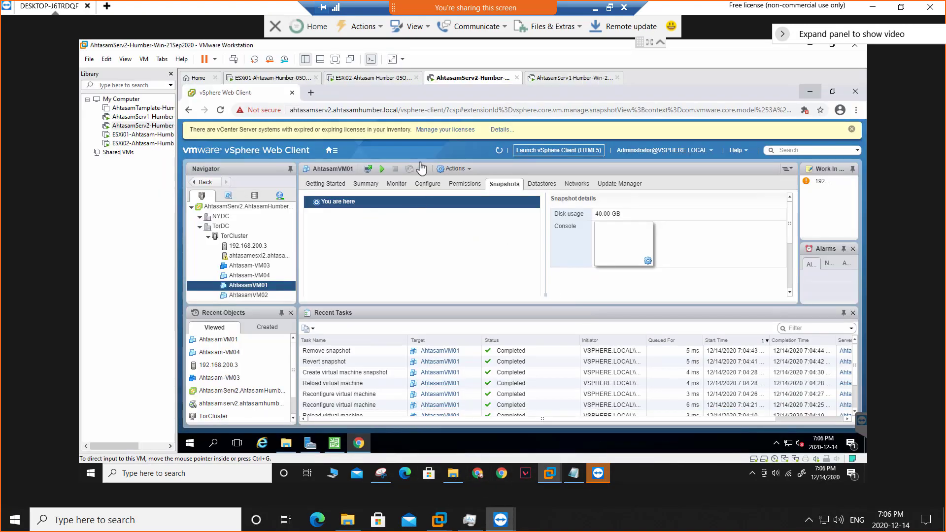
Switch to Veeam, list the virtual machines of vCenter server 192.168.200.2 and select AhtasamVM01 to check its details
click(334, 443)
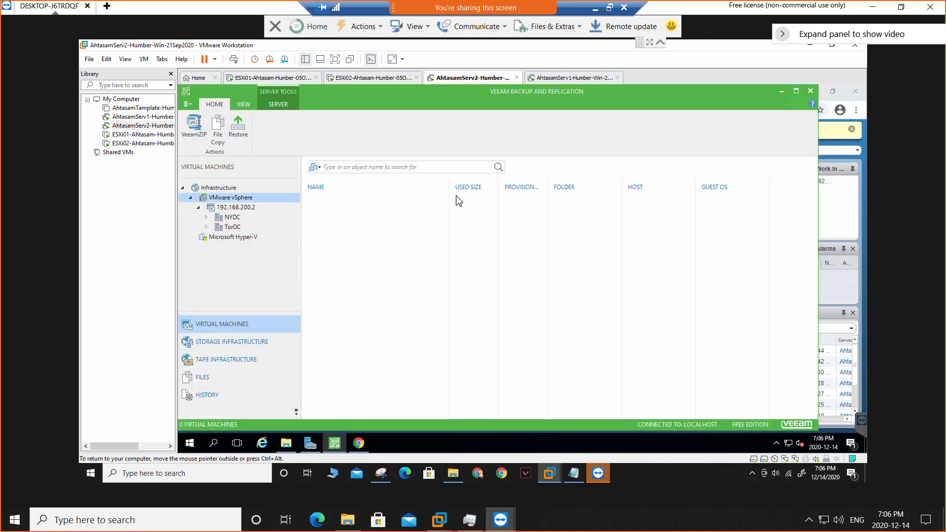
click(233, 209)
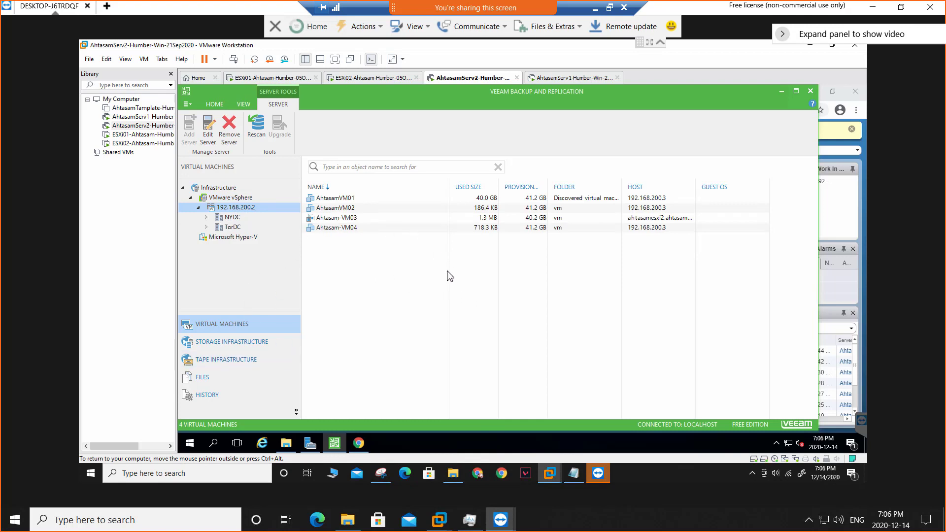
click(355, 200)
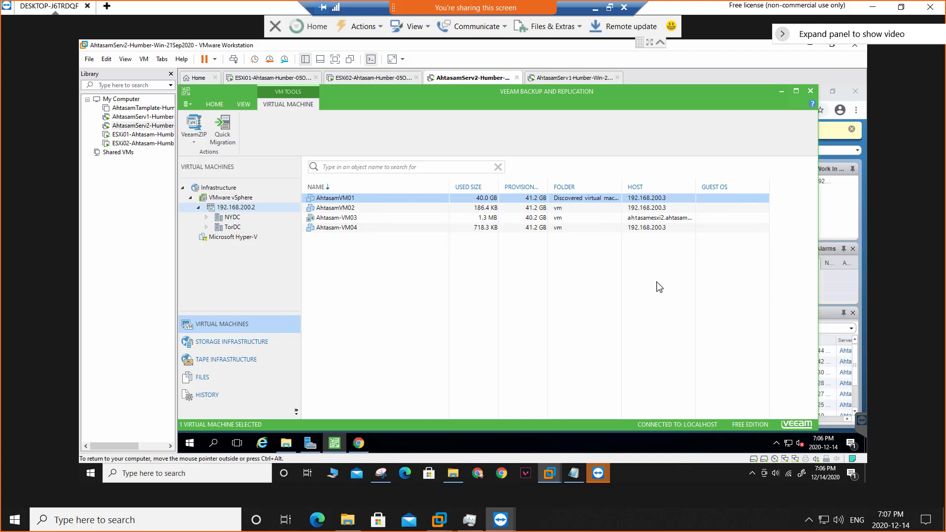
End the TeamViewer session with the student's computer, dismiss the sponsored session notice and minimize TeamViewer
click(929, 9)
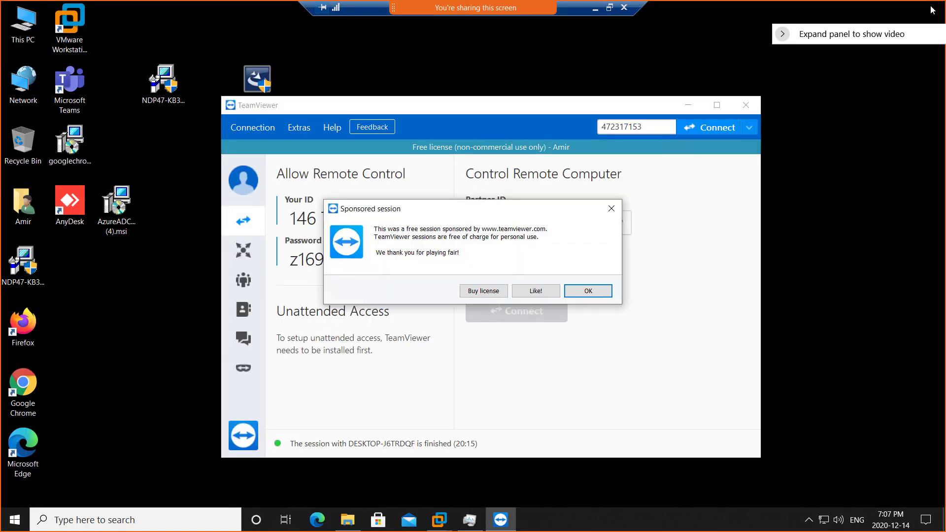
click(589, 291)
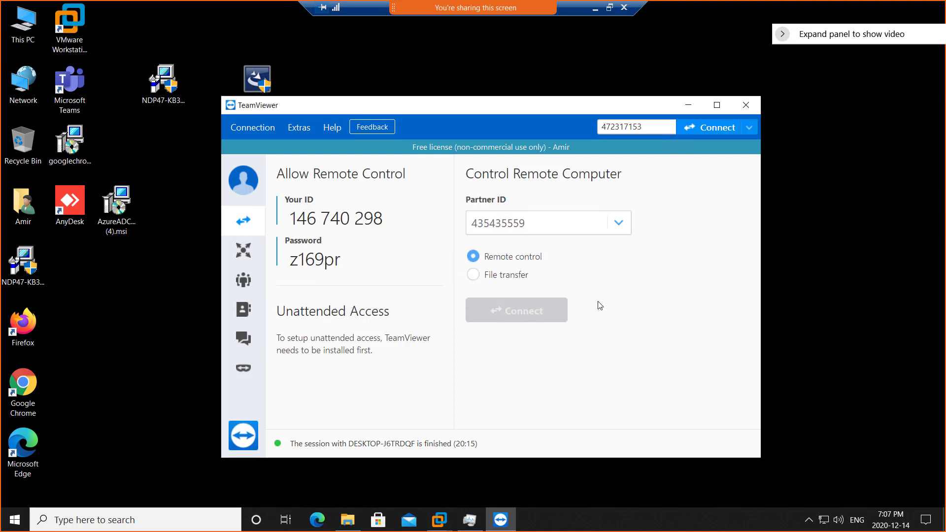
click(688, 107)
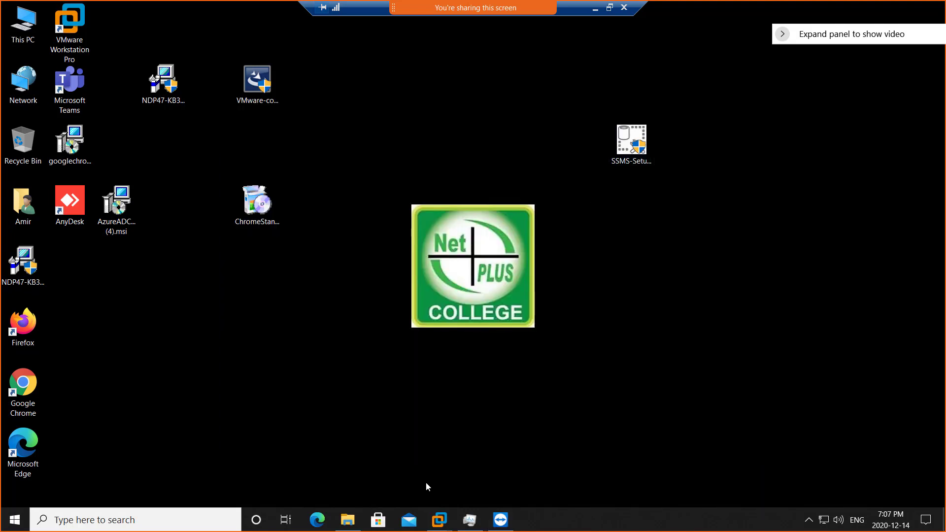
Switch to the AmirServ2-Humber-Win-21Sept2020 virtual machine, dismiss its Veeam Components Update wizard and close Veeam
mouse_move(433, 523)
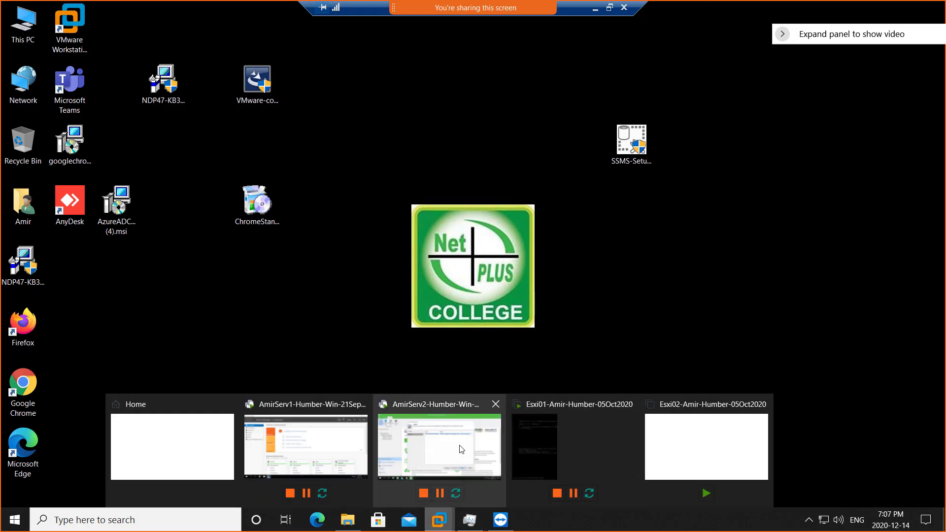
click(445, 445)
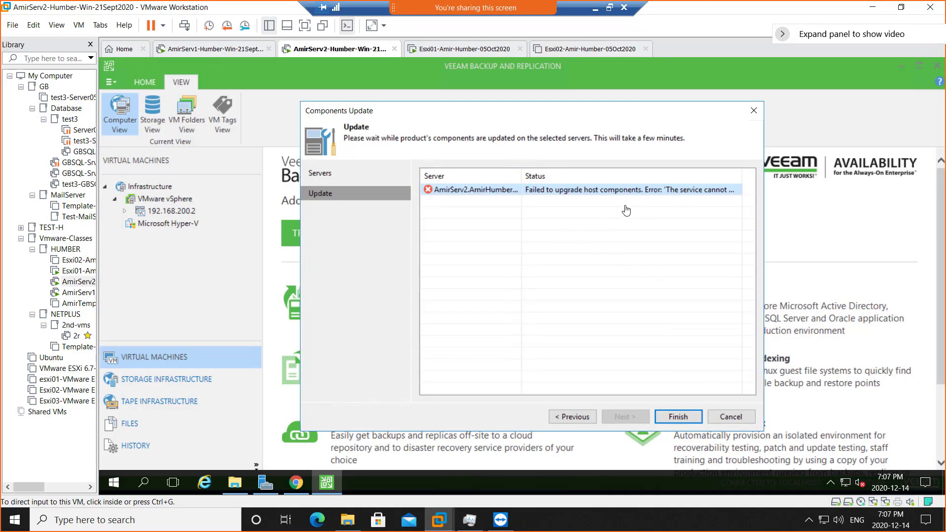
click(729, 417)
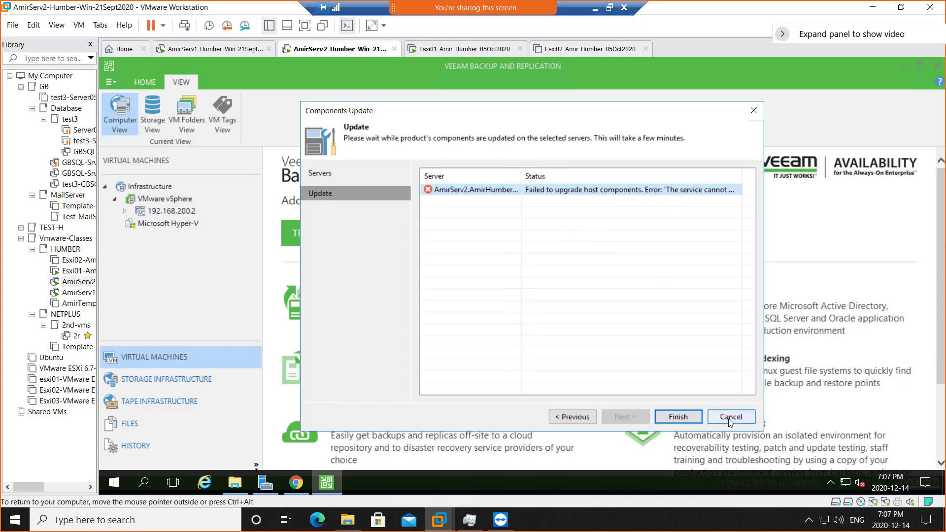
click(936, 66)
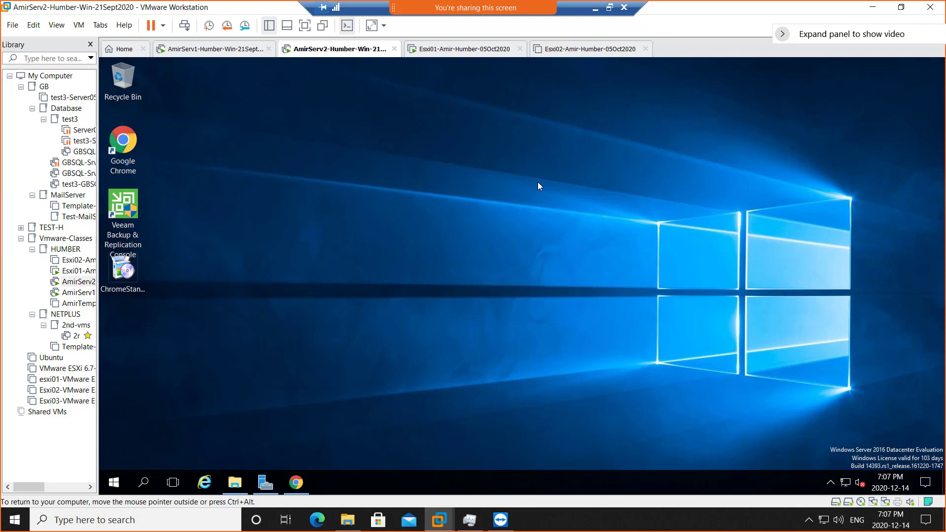
Bring up the vSphere Web Client inside AmirServ2 to check the hosts under TorCluster
click(595, 9)
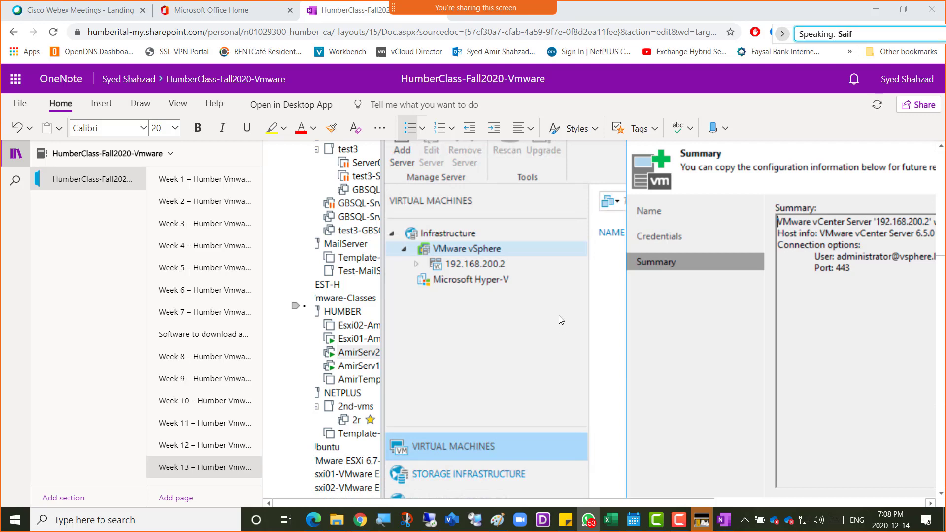
click(429, 519)
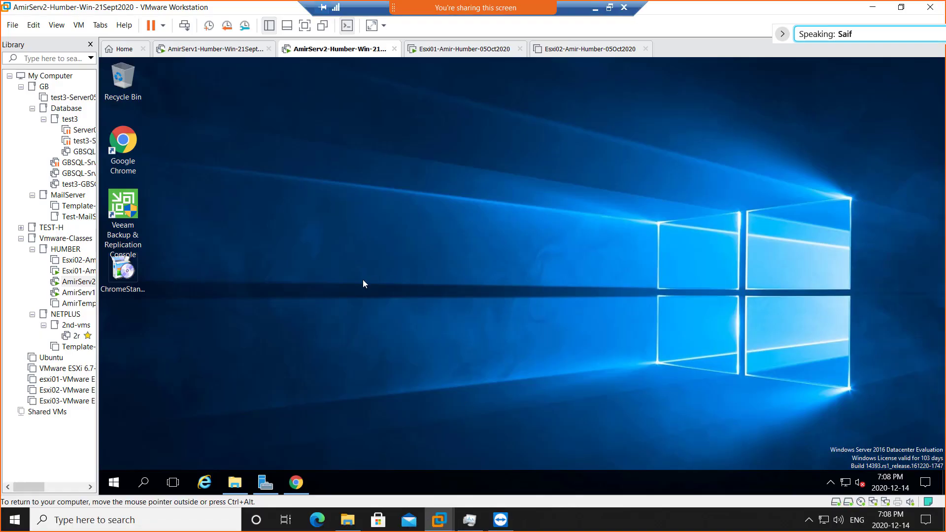
click(296, 482)
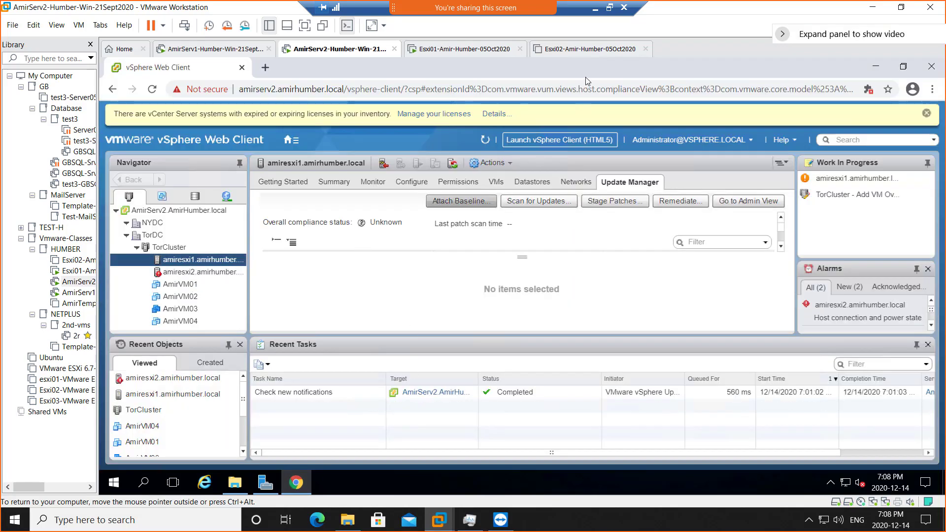
Power on the Esxi02-Amir-Humber-05Oct2020 virtual machine and check that it is booting
click(569, 50)
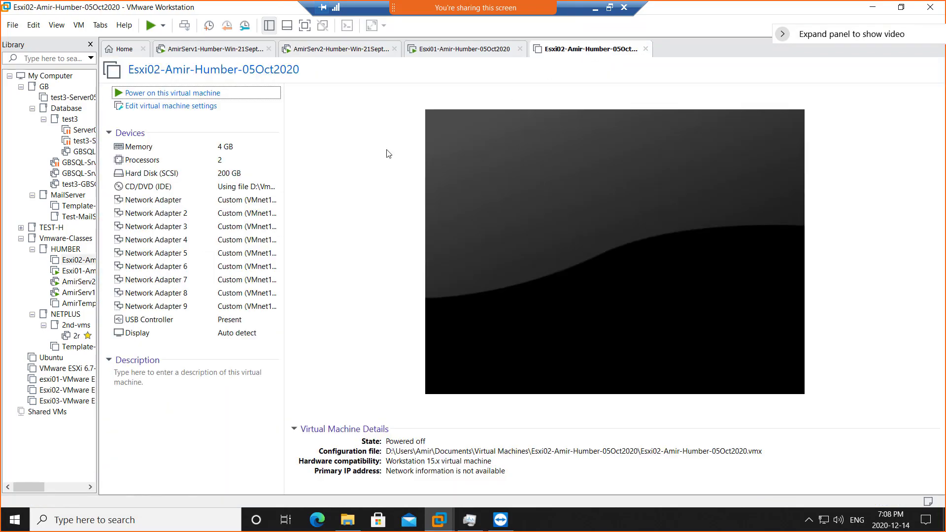
click(196, 95)
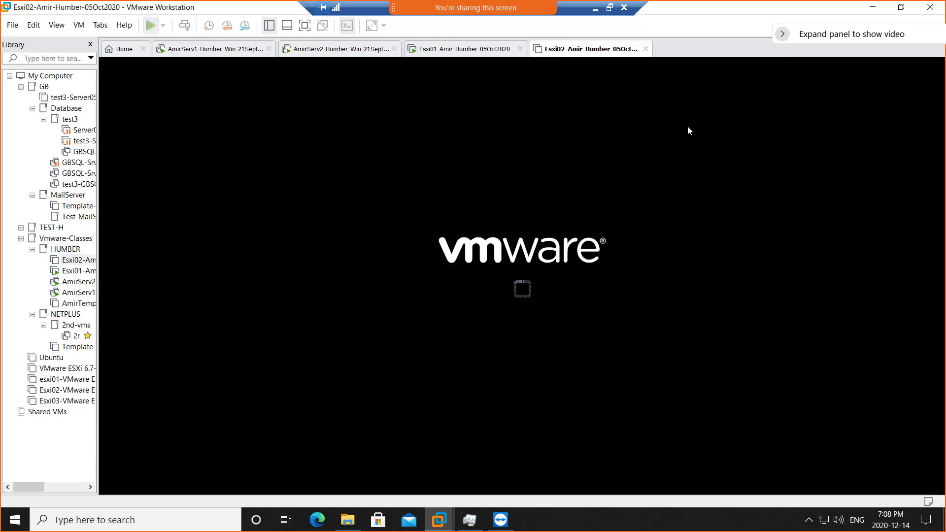
click(323, 51)
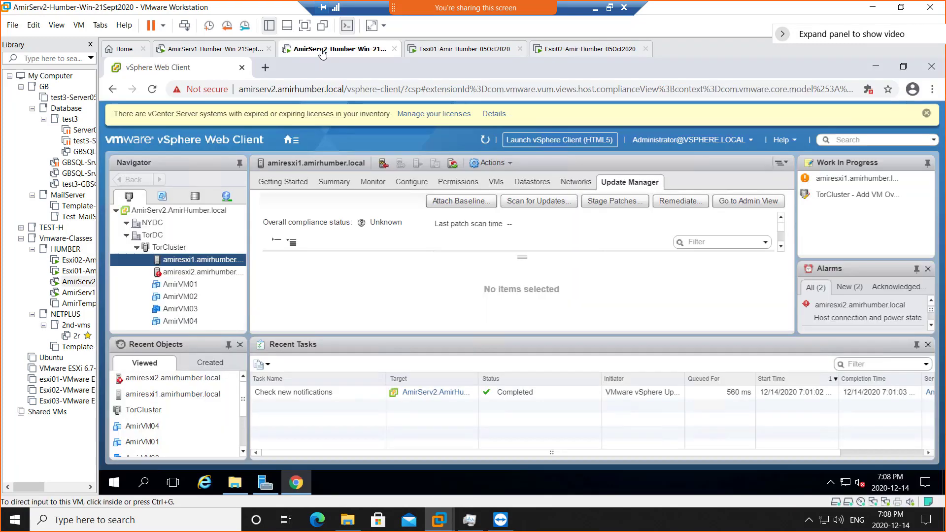
click(593, 51)
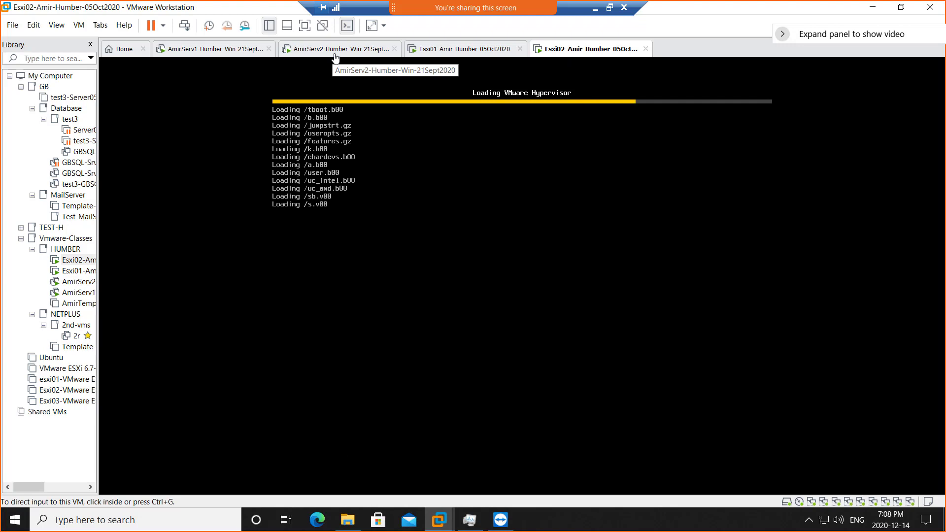
Switch to the Week 13 OneNote page and add an empty sub-bullet beneath "VSAN topics needs to be started"
click(594, 11)
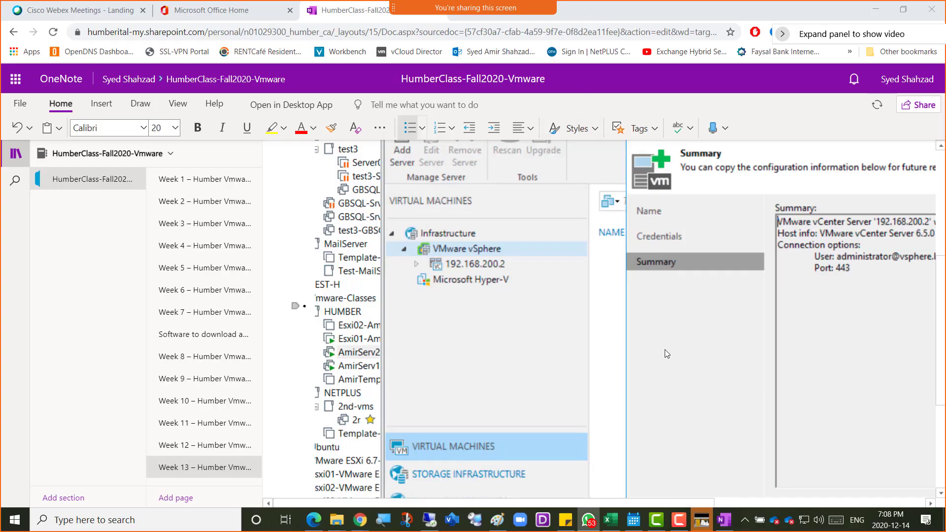
scroll(440, 267, down, 4)
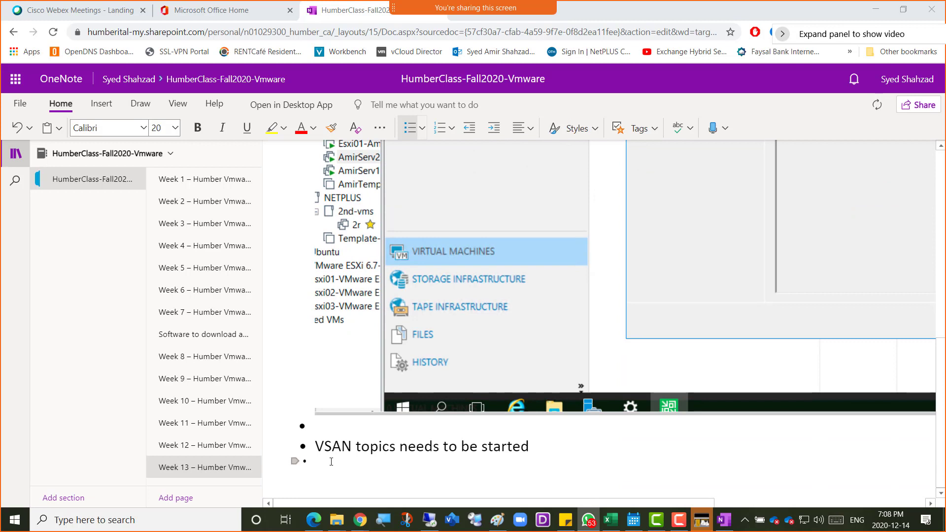
click(336, 465)
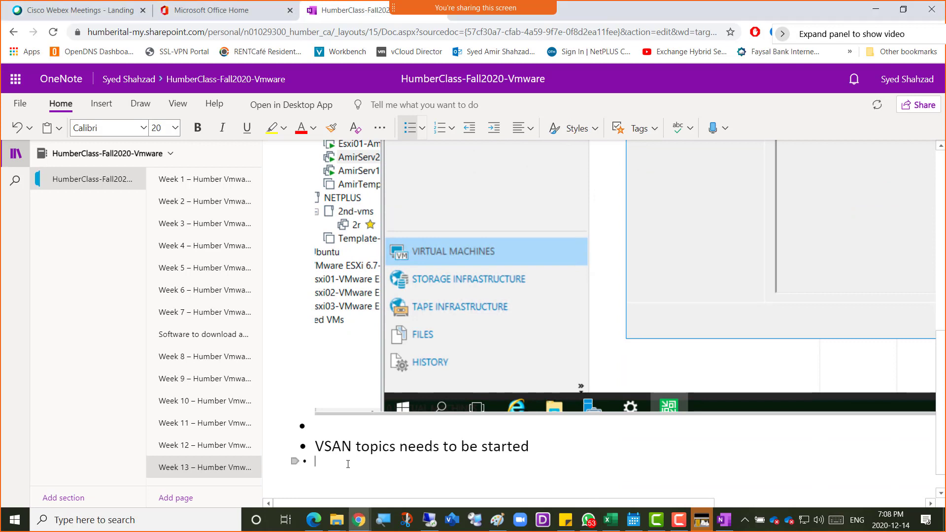
click(536, 441)
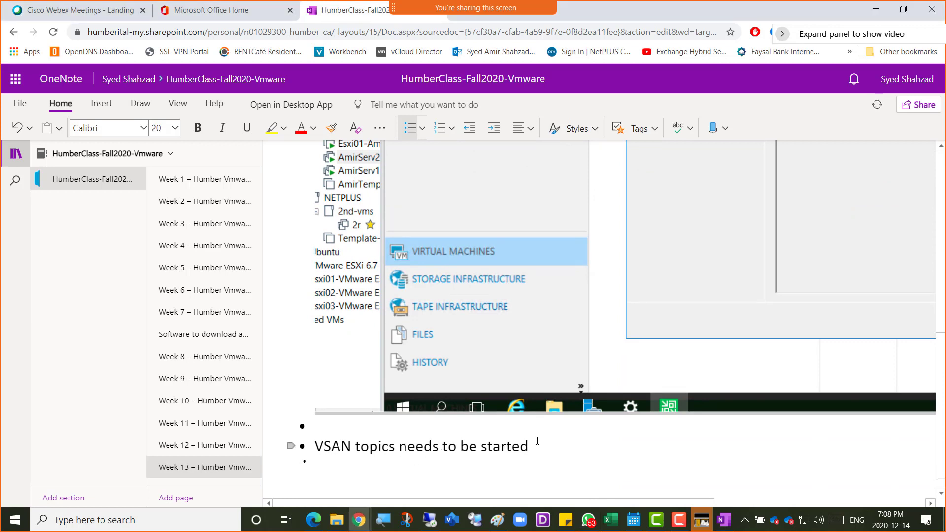
key(Return)
key(Tab)
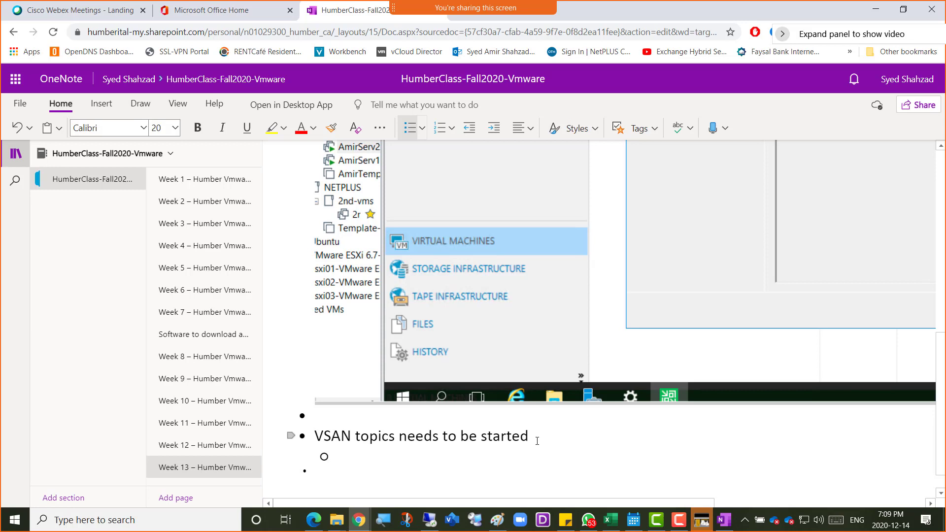
Replace "topics needs to be started" with "-----" after "VSAN" in the bullet above the empty sub-bullet
key(Right)
key(Right)
key(ctrl+shift+Right)
key(ctrl+shift+Right)
key(ctrl+shift+Right)
key(ctrl+shift+Right)
key(ctrl+shift+Right)
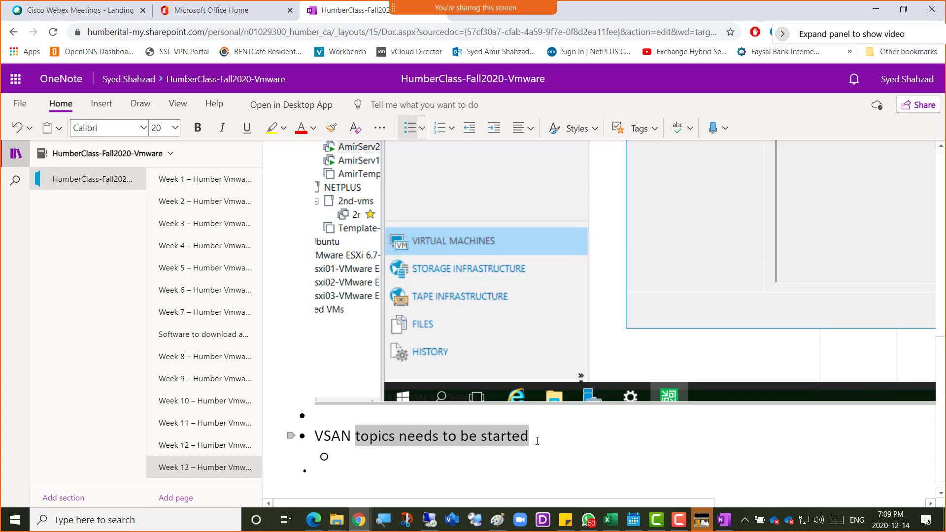
text(-----)
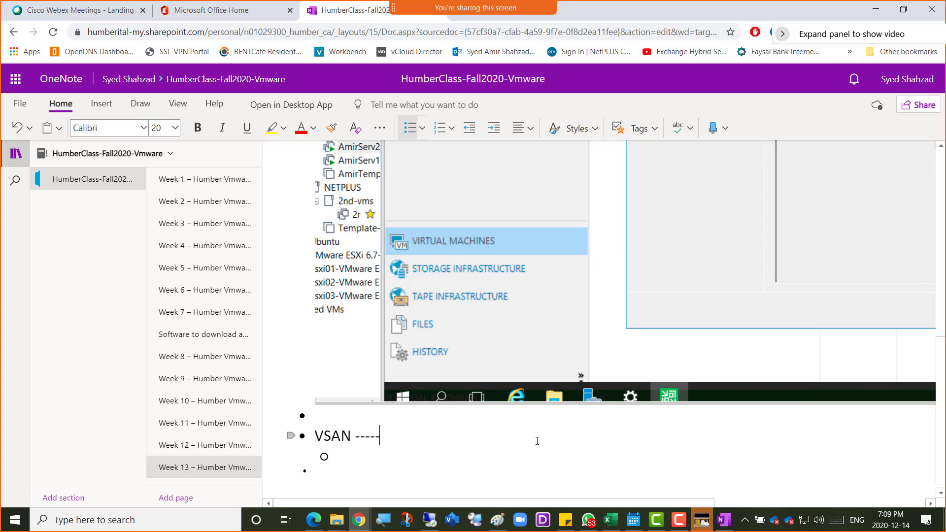
Add "----- " in front of "VSAN" so the bullet reads "----- VSAN -----"
key(Left)
key(Left)
key(Left)
key(Left)
key(Left)
key(Left)
key(Left)
key(Left)
key(Left)
text(--)
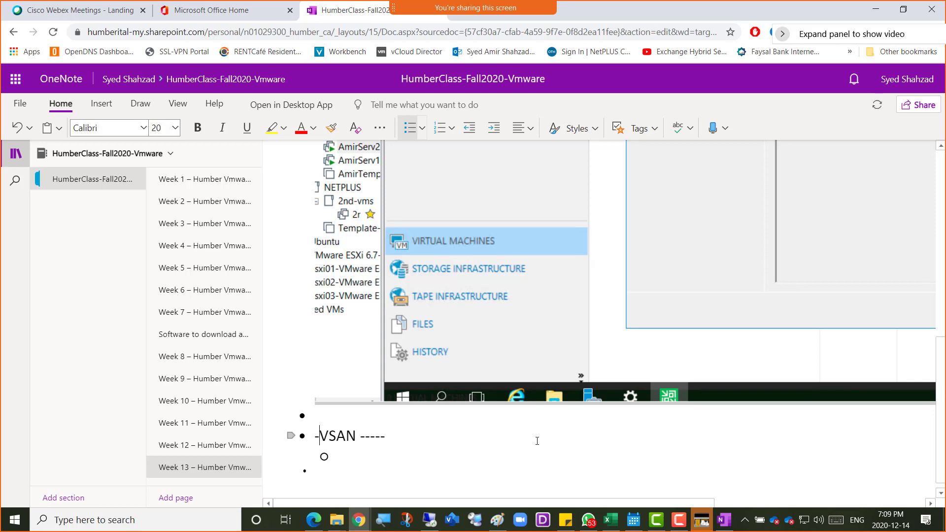
text(---)
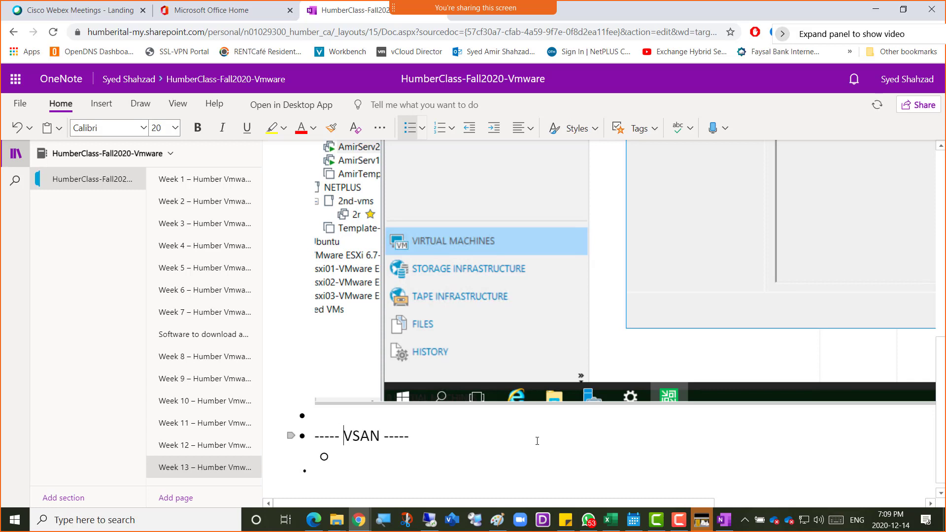
Change the heading's capital V to lowercase so it reads "vSAN", and return to the empty sub-bullet below
key(Down)
key(Up)
key(shift+Right)
key(shift+Right)
key(shift+Left)
text(v)
key(Down)
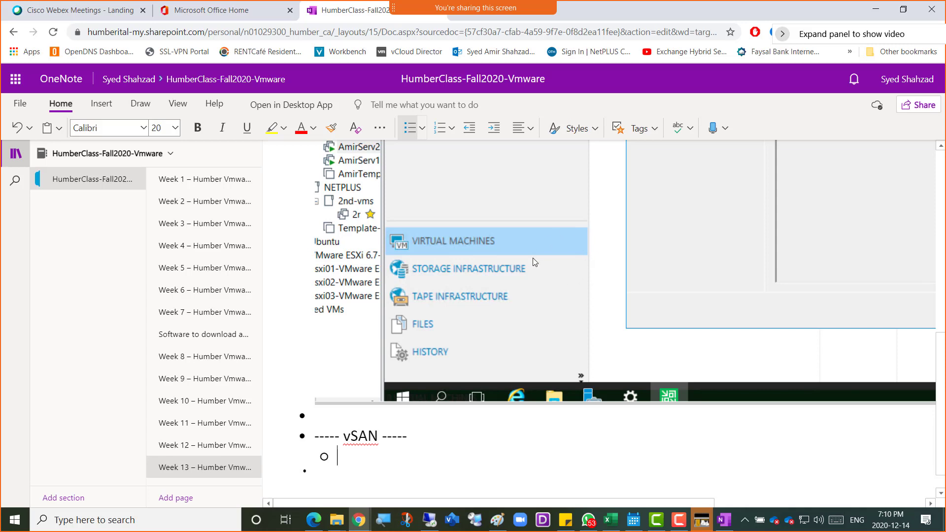
Switch to the remote VMware Workstation, check the Esxi02 console and return to the vSphere Web Client on AmirServ2
click(429, 520)
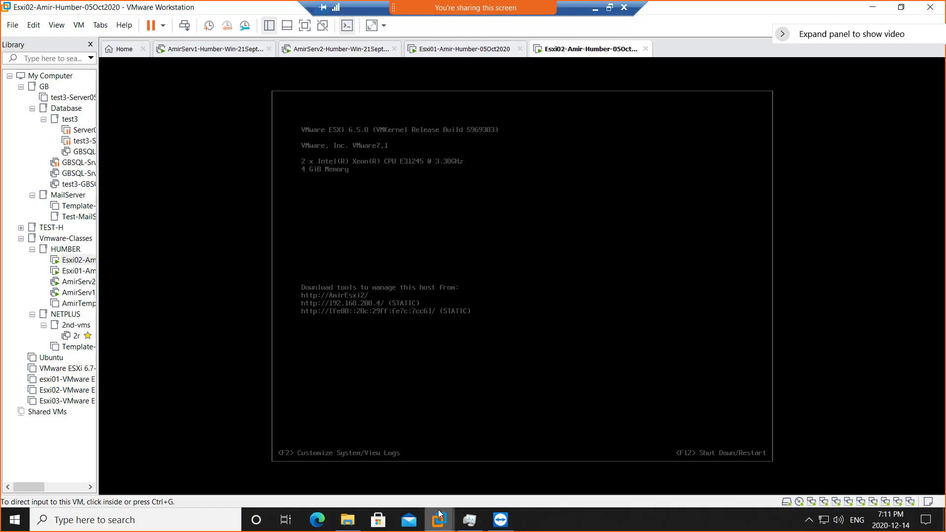
click(335, 49)
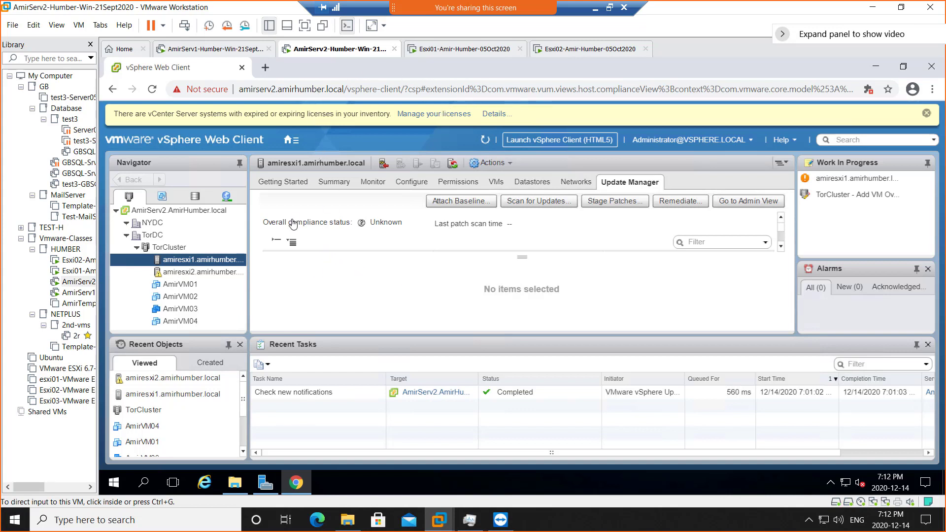
click(575, 51)
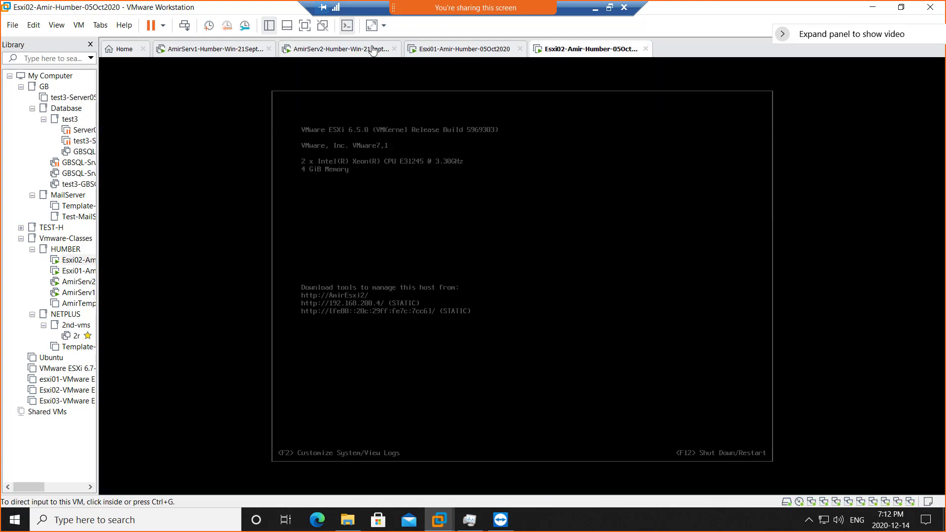
click(335, 49)
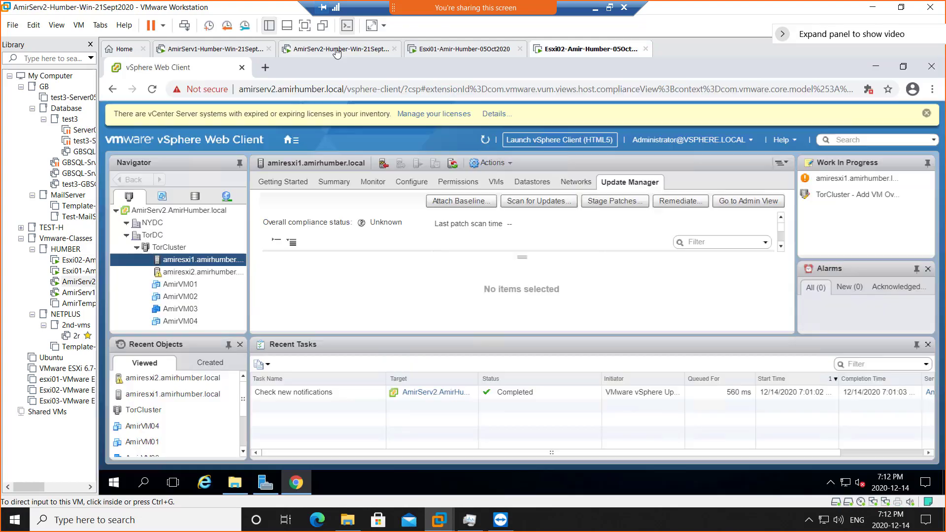
Show the summary of AmirVM01 to check which host it runs on
click(181, 286)
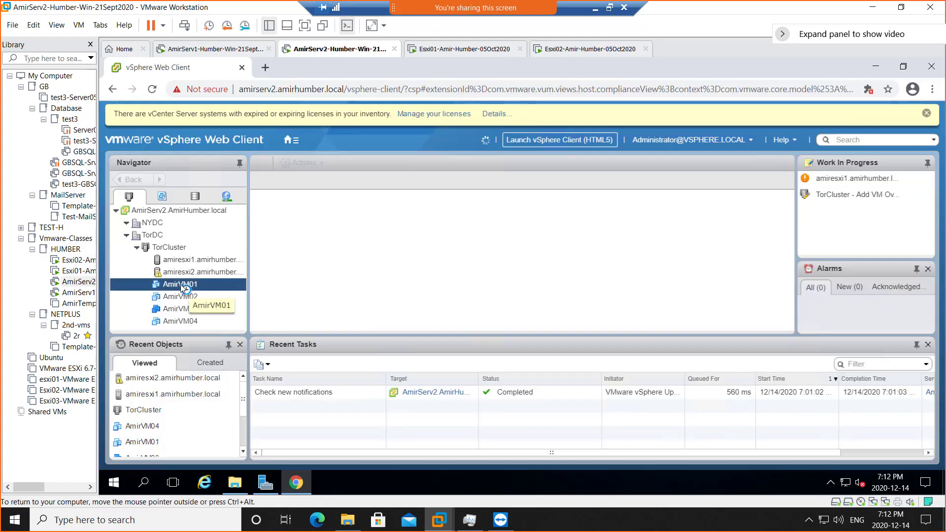
right_click(180, 284)
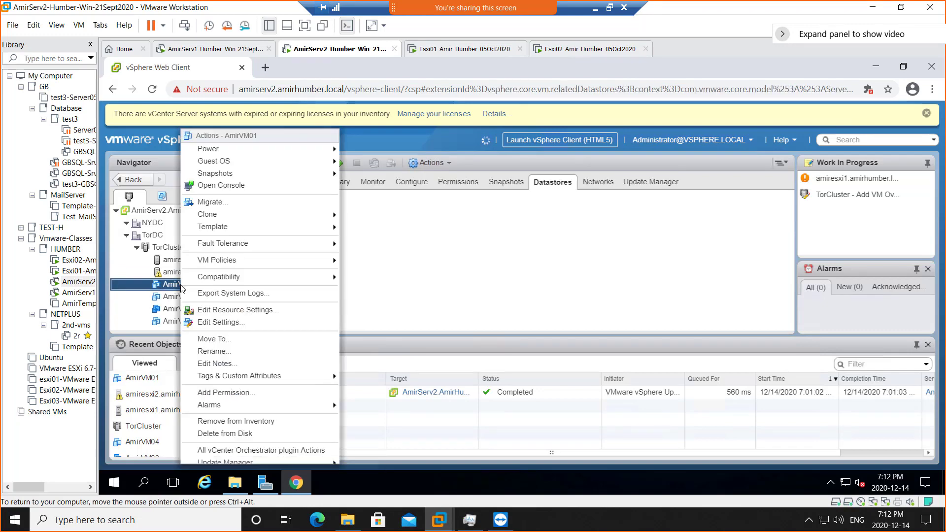
click(174, 285)
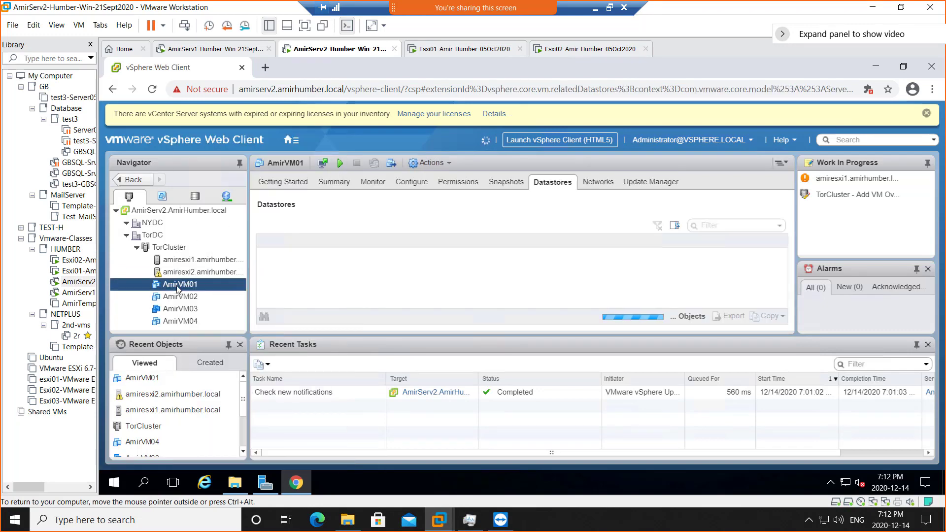
click(334, 186)
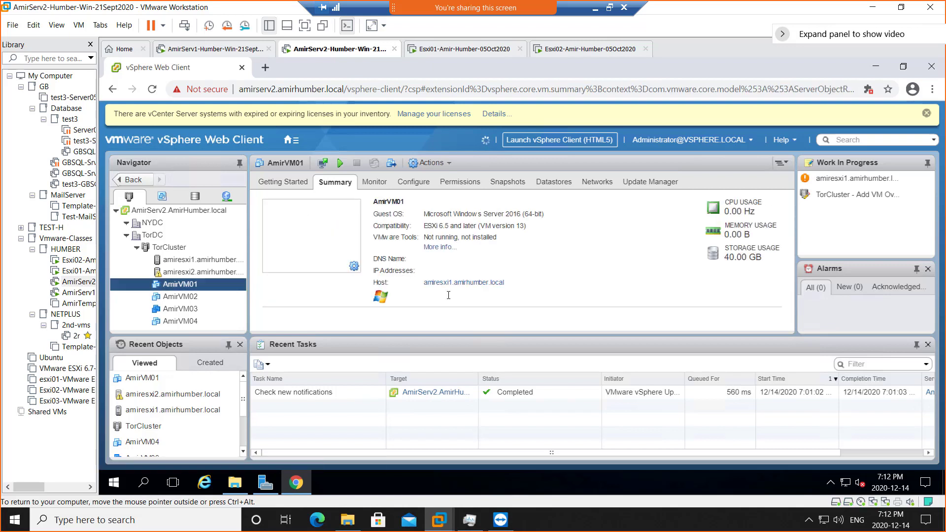
Migrate AmirVM01 to host amiresxi2.amirhumber.local, changing the compute resource only and keeping VM Network as the destination network
right_click(178, 286)
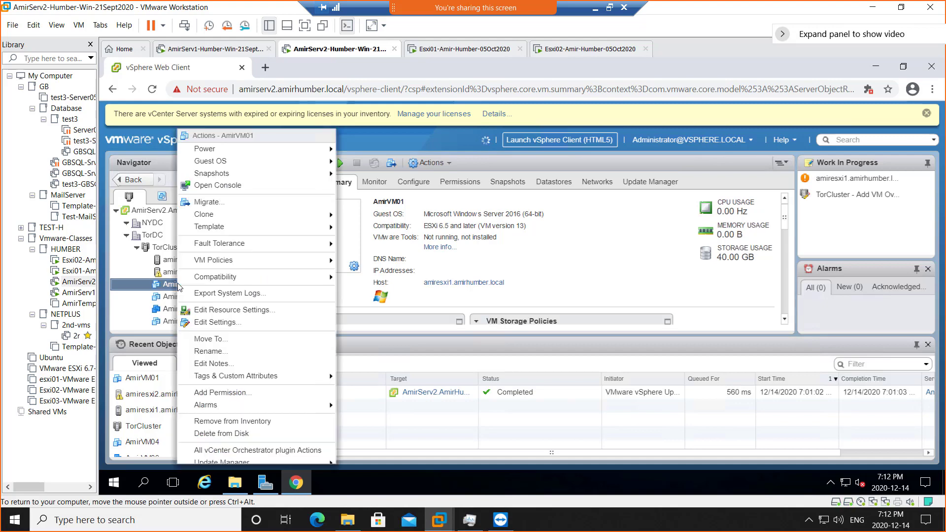
click(251, 203)
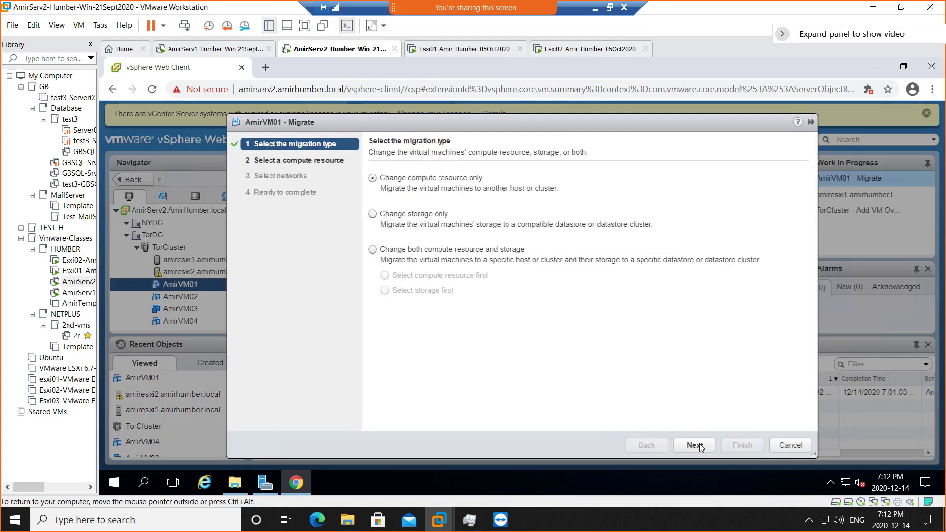
click(694, 445)
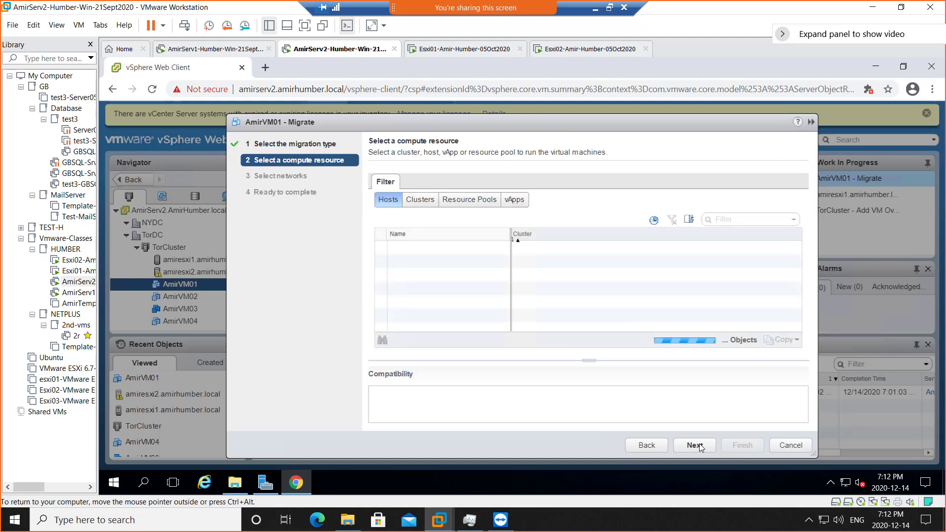
click(383, 264)
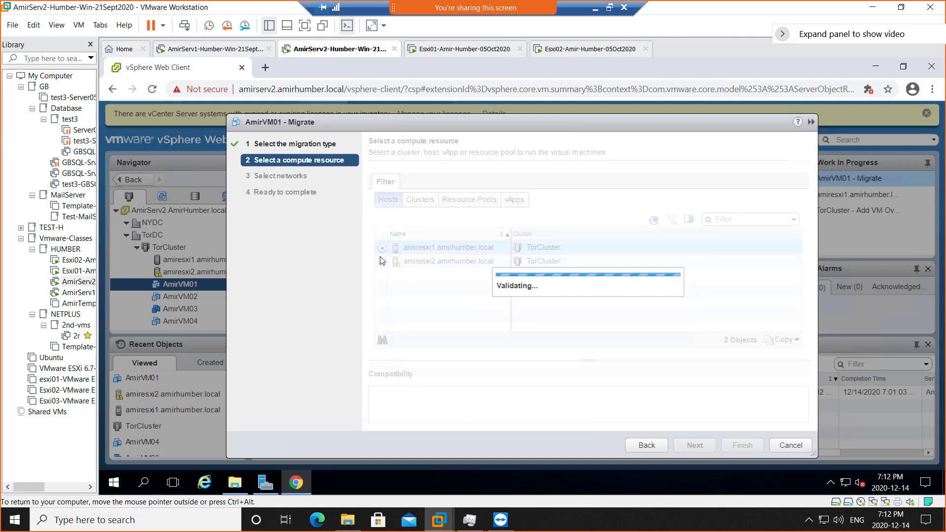
click(383, 261)
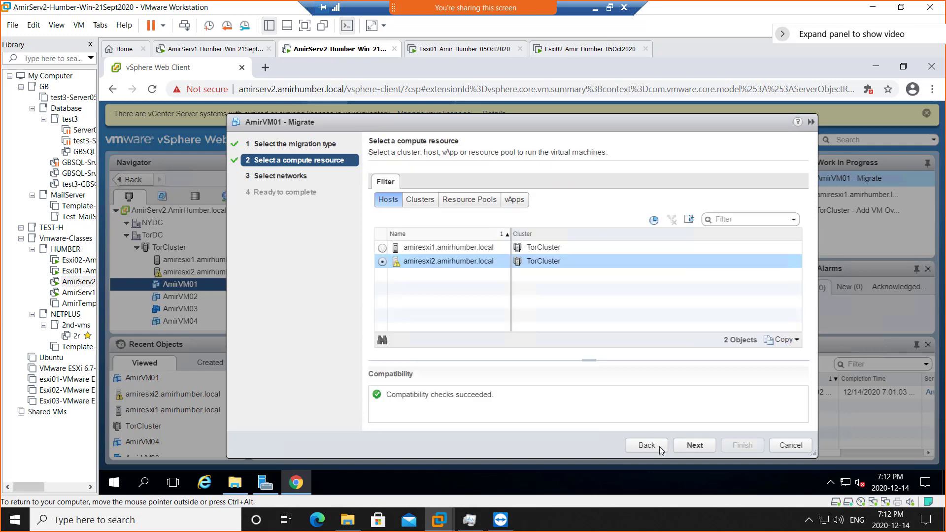
click(693, 449)
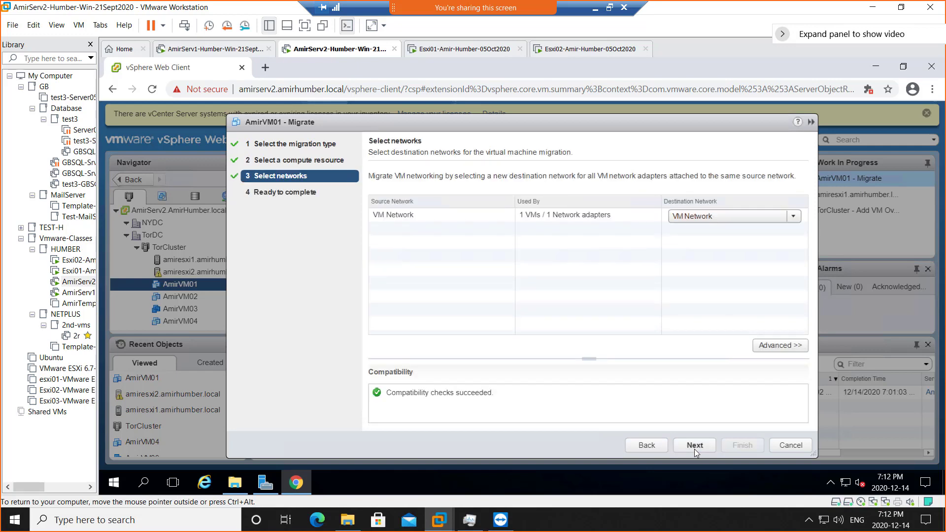
click(693, 448)
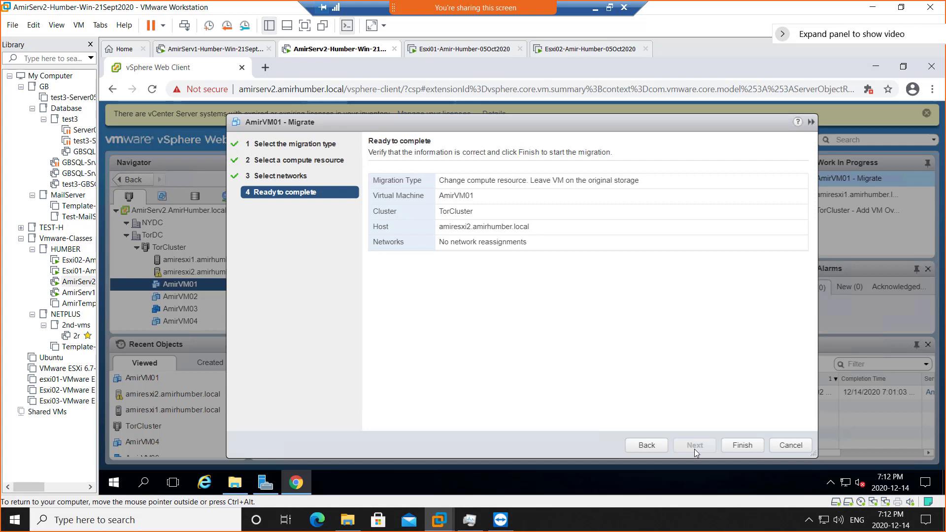
click(744, 446)
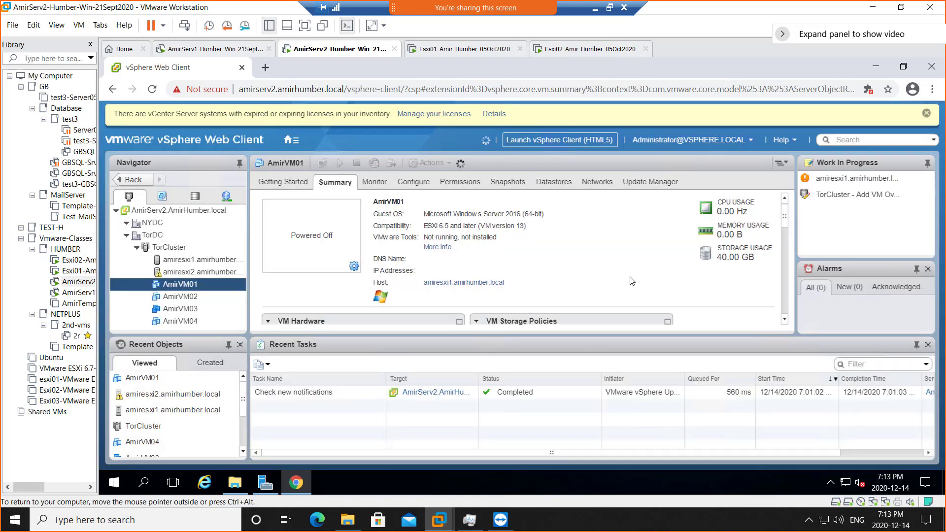
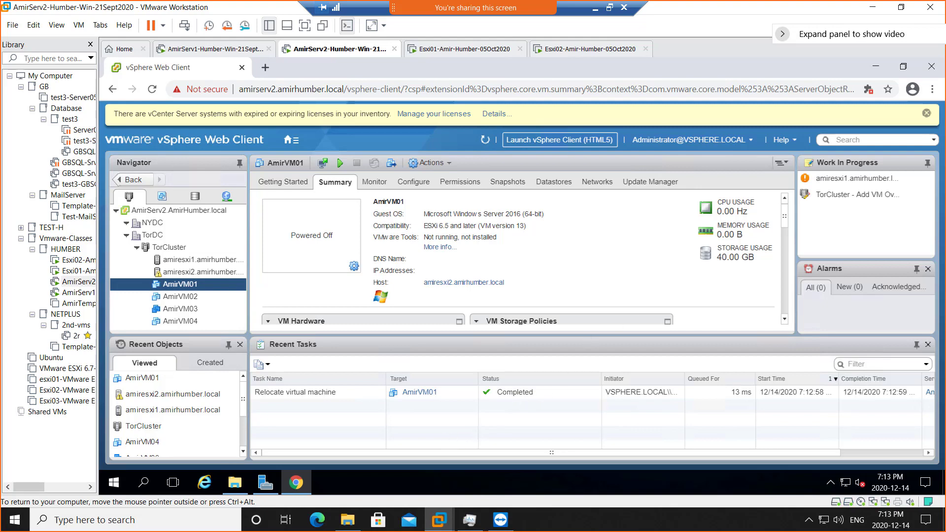
key(F10)
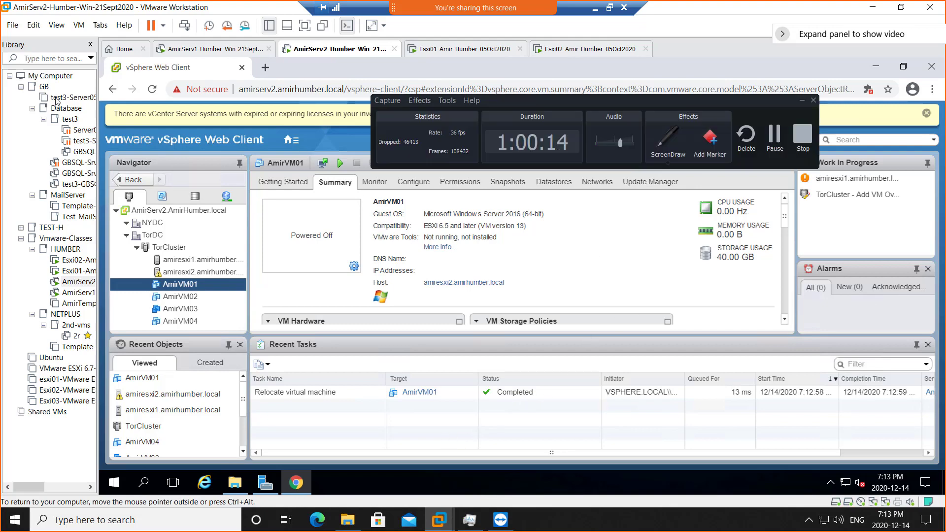
click(774, 139)
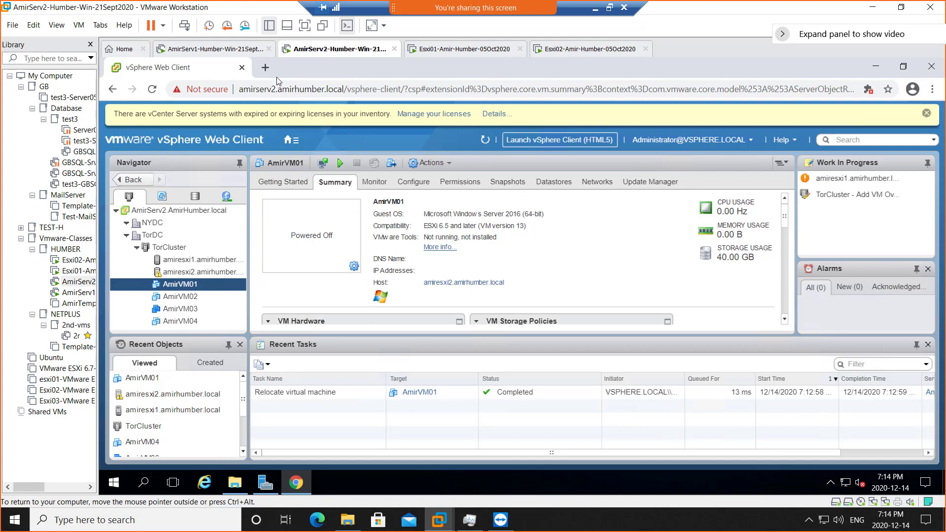
Examine the storage adapters of host amiresxi1.amirhumber.local and the configuration settings of TorCluster
click(187, 260)
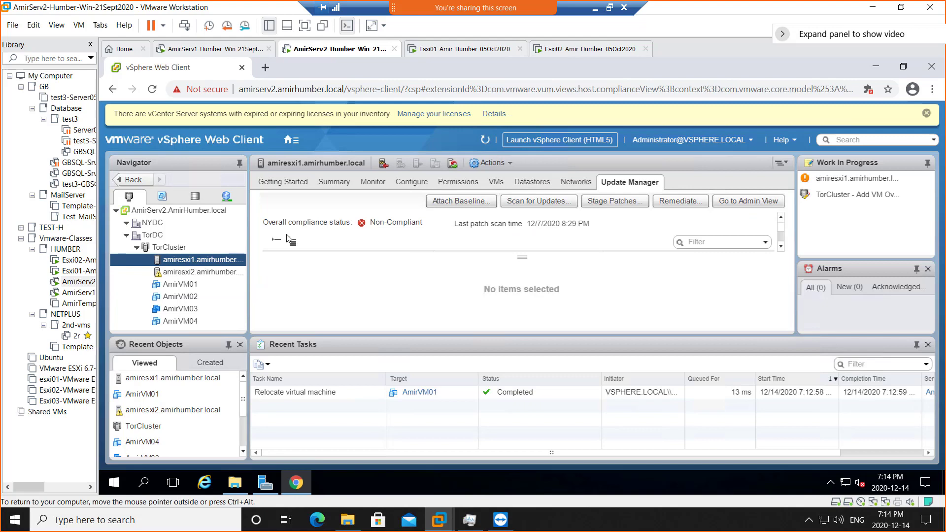
click(411, 184)
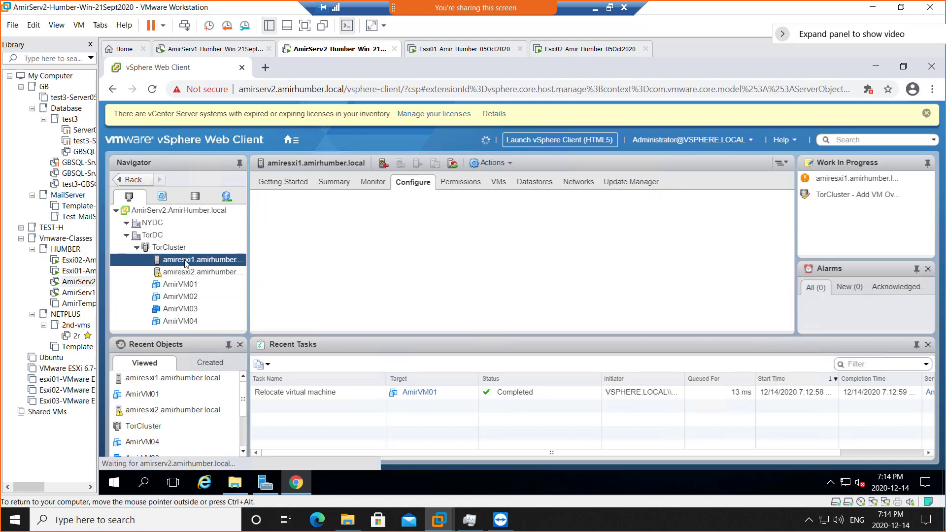
click(293, 247)
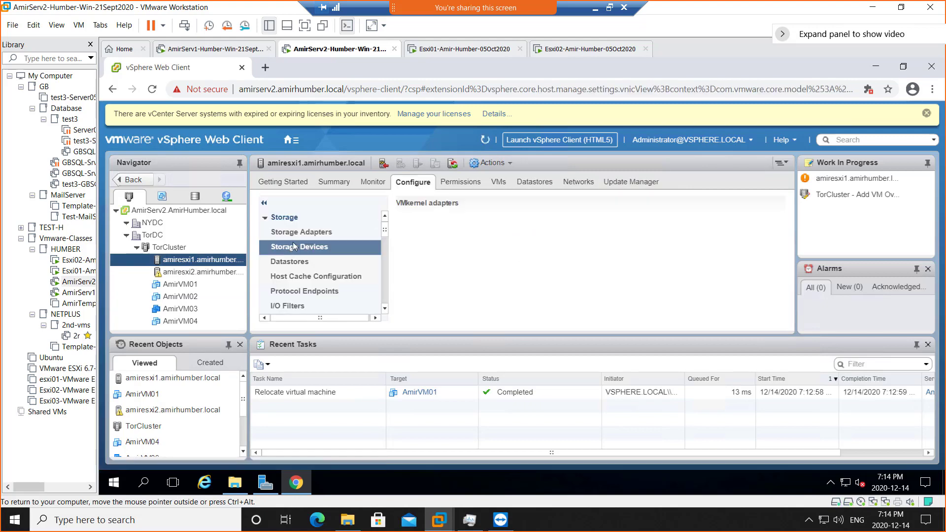
click(295, 236)
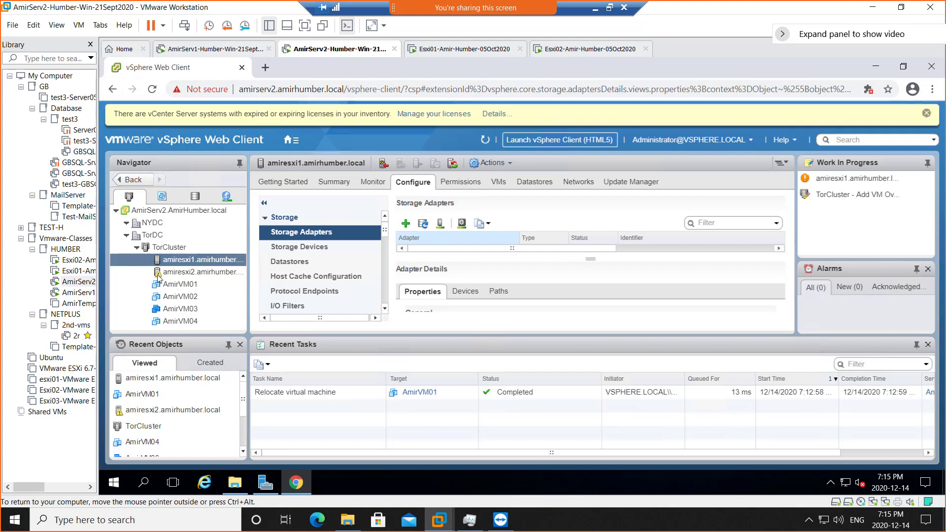
click(171, 248)
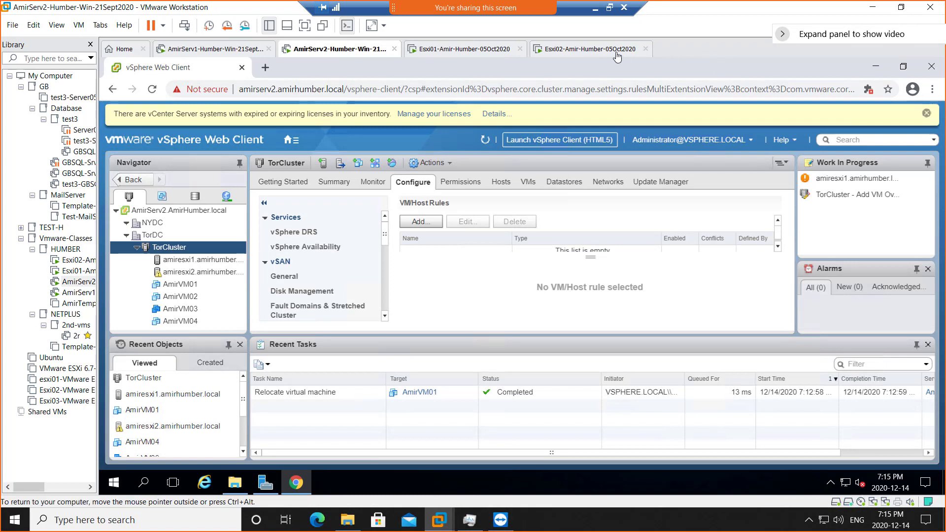
click(595, 8)
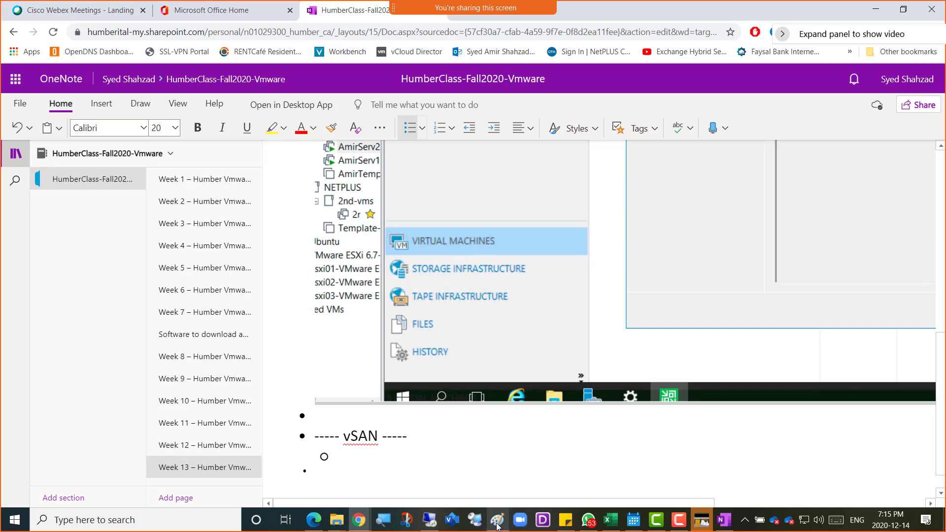
mouse_move(336, 521)
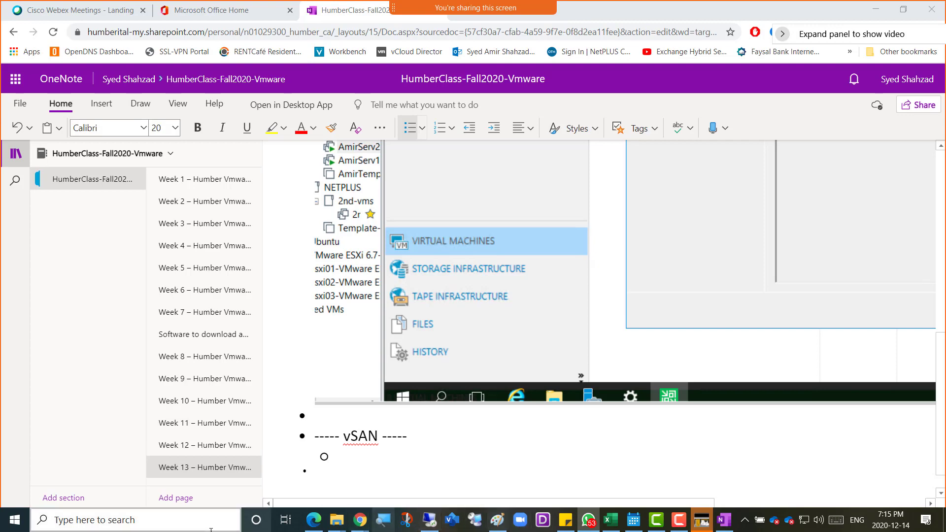
click(429, 522)
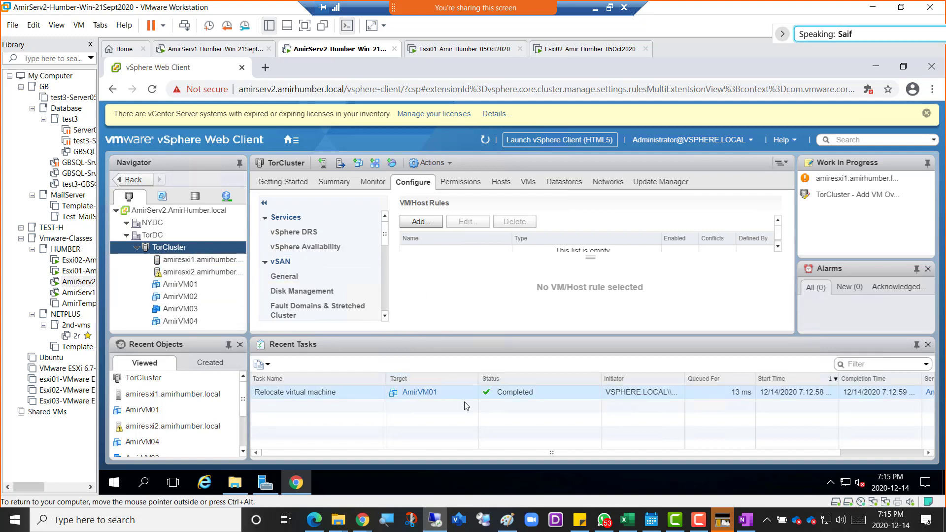
Look at AmirVM01's summary in the vSphere inventory and the contents of the server's Local Disk (C:)
click(190, 286)
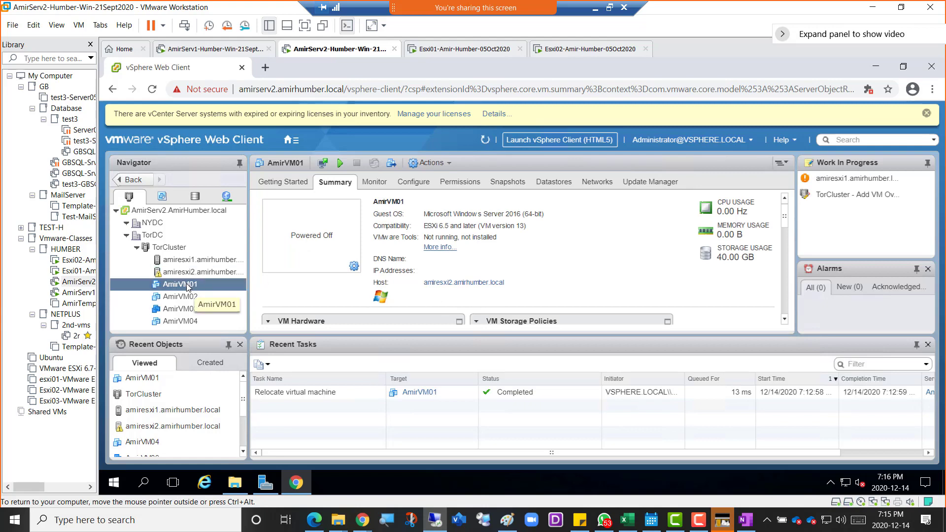
click(235, 482)
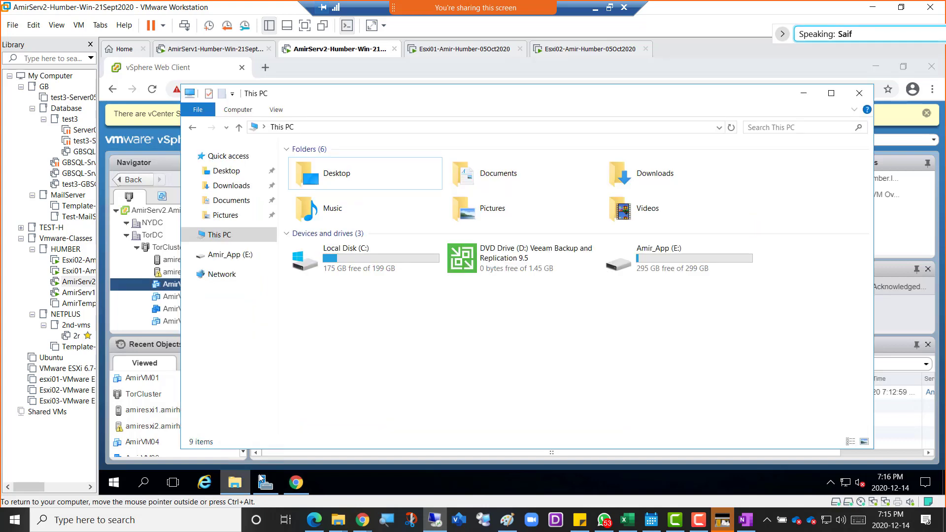
double_click(354, 259)
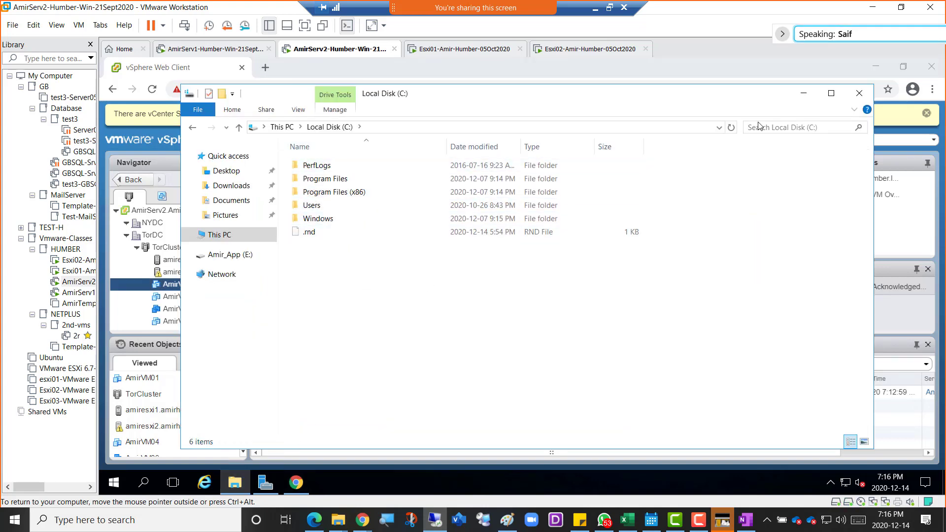
click(808, 95)
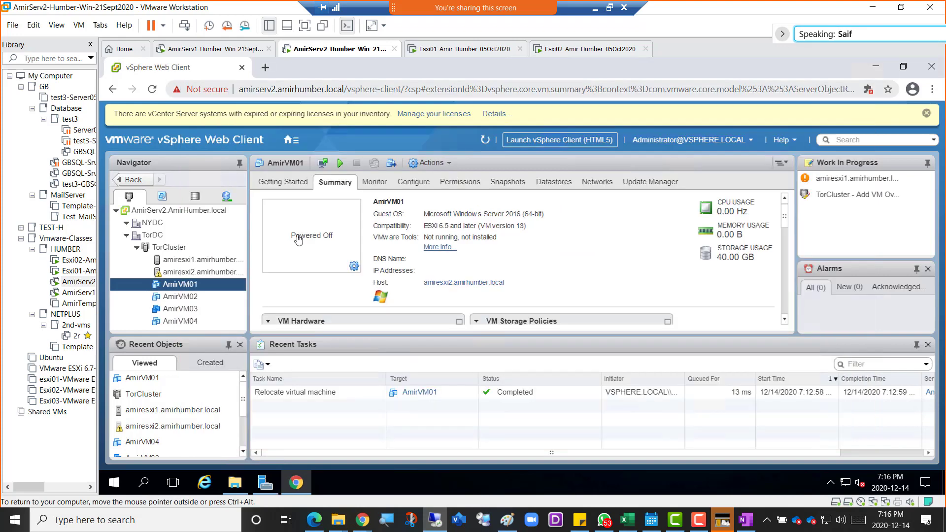
right_click(194, 288)
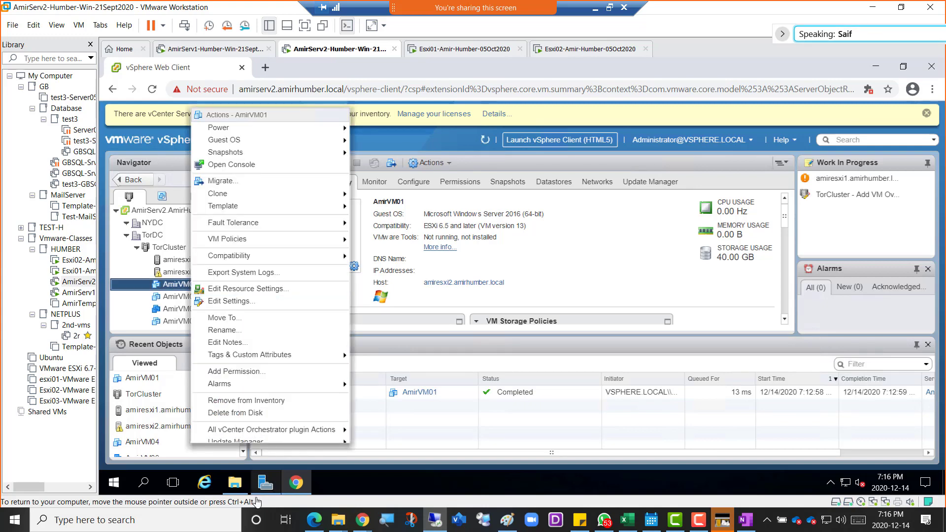
Switch to Veeam Backup & Replication, connect to localhost, and try to update the components on AmirServ2.AmirHumber.local
click(876, 68)
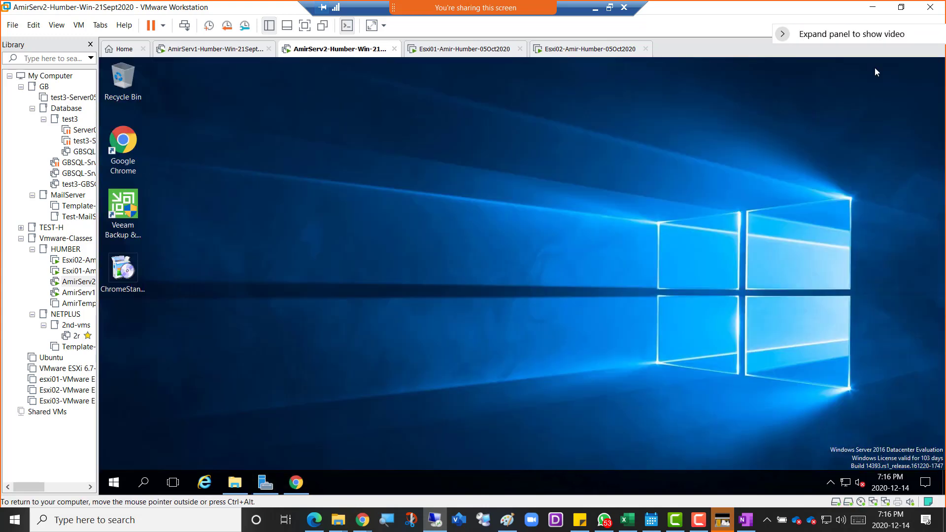
double_click(124, 214)
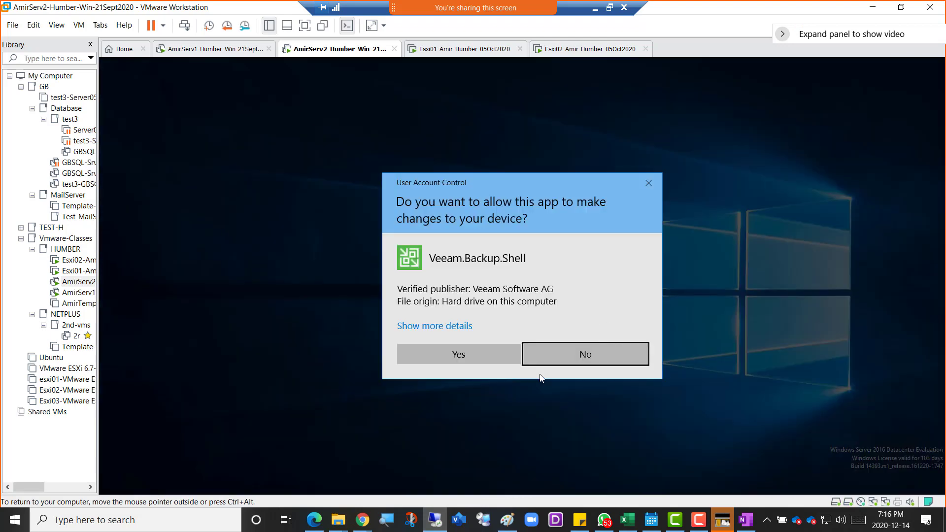
click(468, 358)
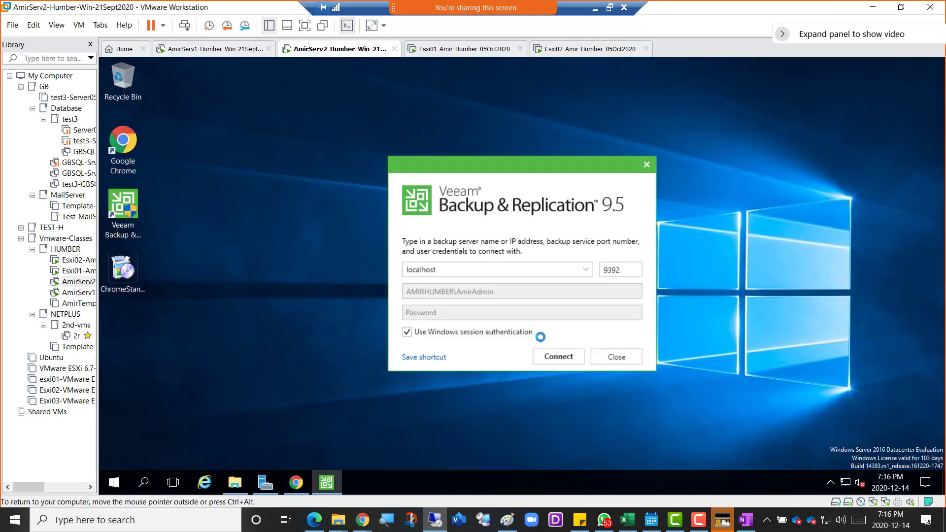
click(554, 362)
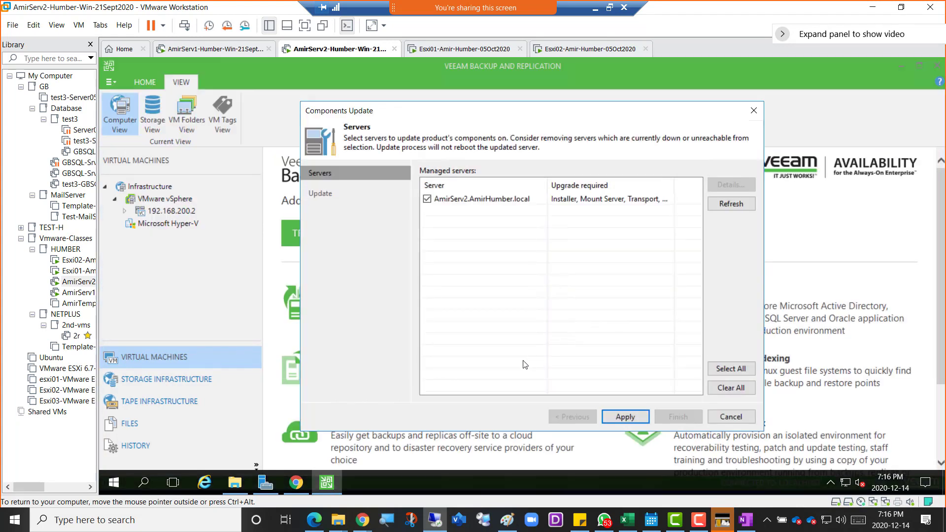
click(635, 418)
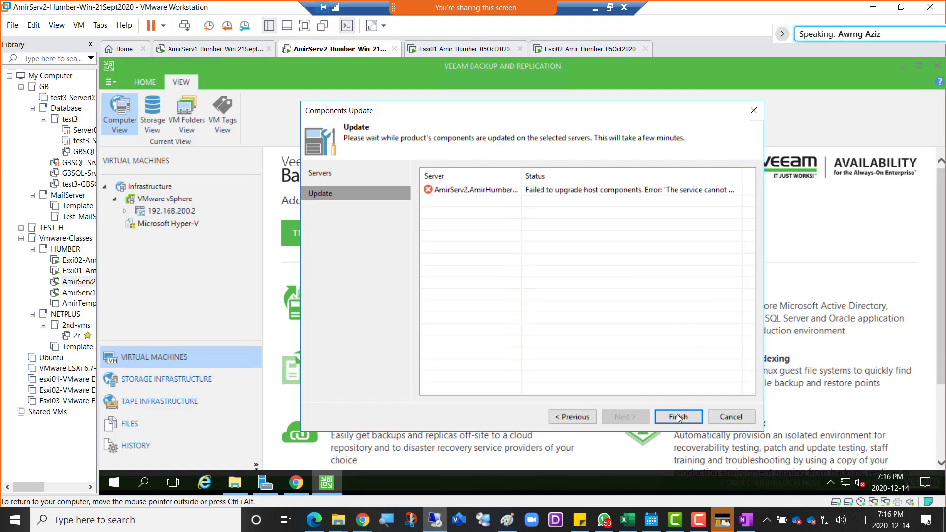
click(677, 416)
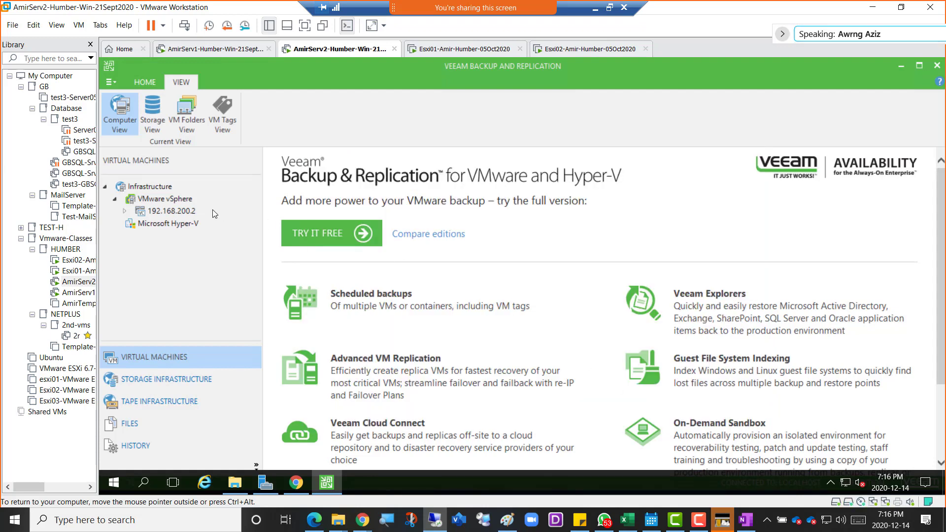
Try to back up AmirVM01 from the 192.168.200.2 server with VeeamZIP to C:\Backup
click(170, 211)
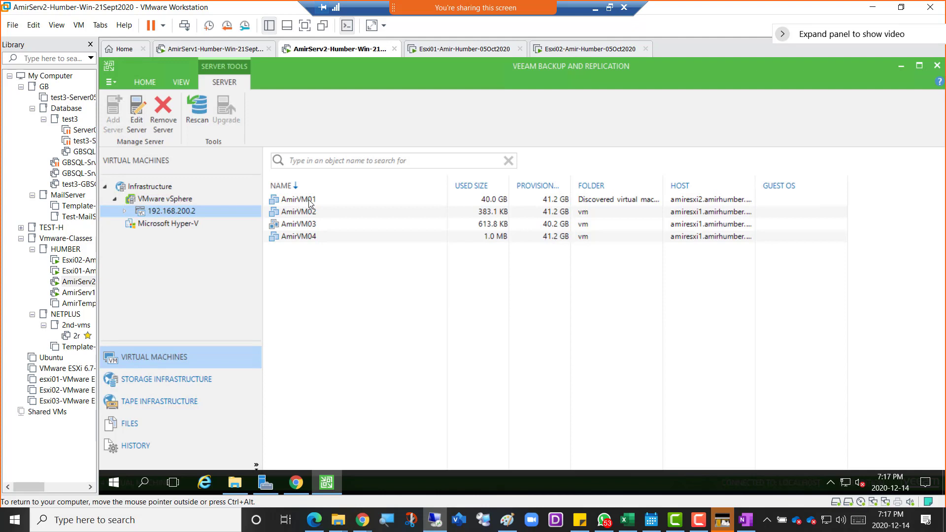
right_click(310, 202)
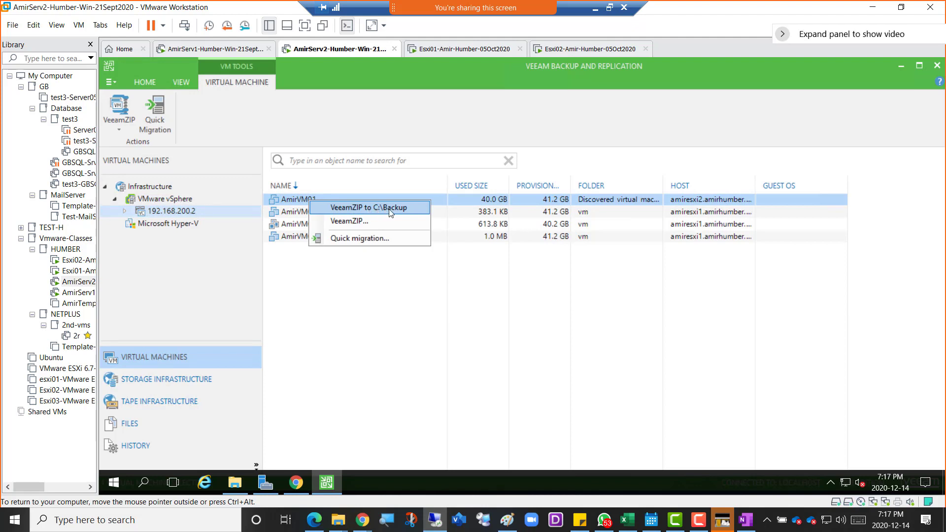
click(387, 212)
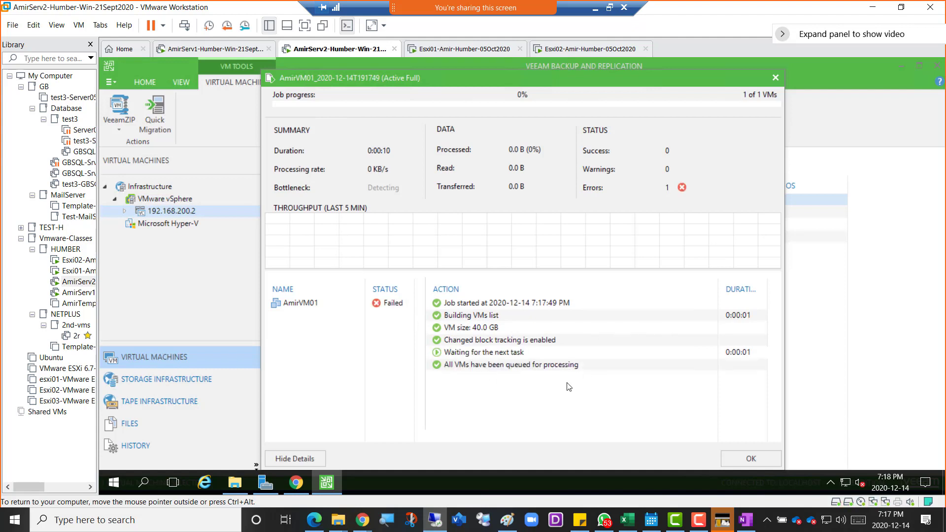
Switch to the vSphere Web Client and power on AmirVM01
click(296, 482)
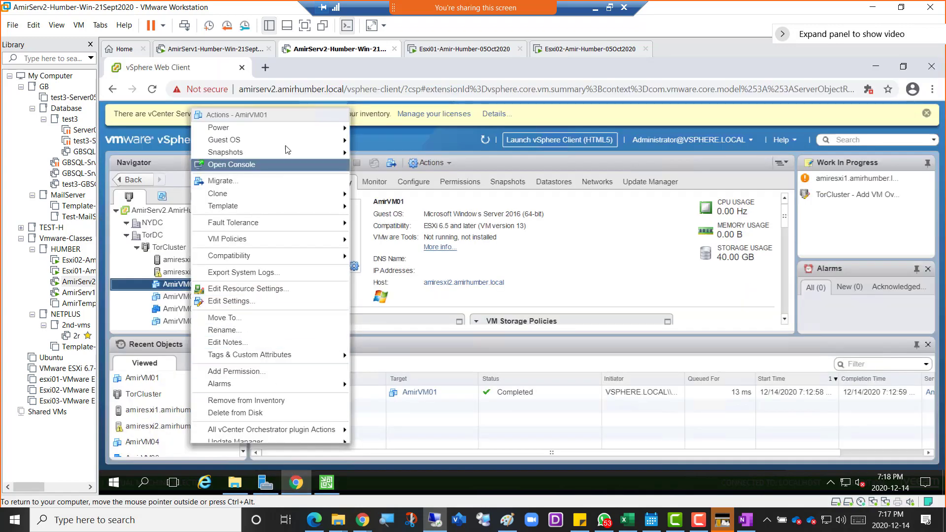
mouse_move(292, 129)
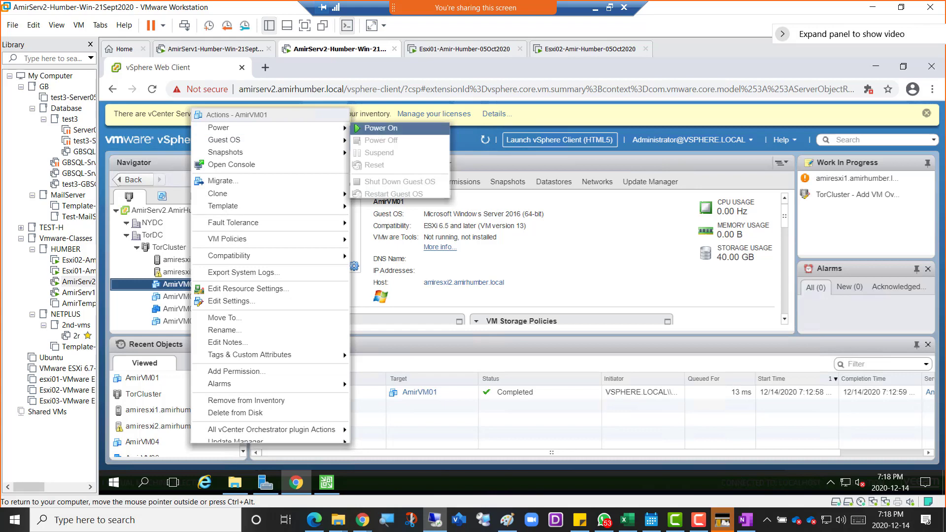
click(378, 129)
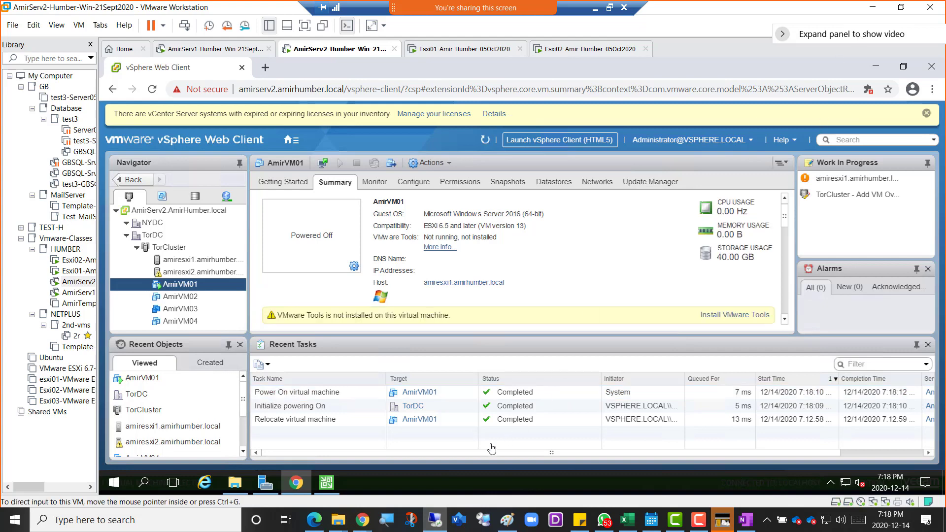
Switch back to Veeam, dismiss the earlier job report, and retry the VeeamZIP backup of AmirVM01 to C:\Backup
click(327, 482)
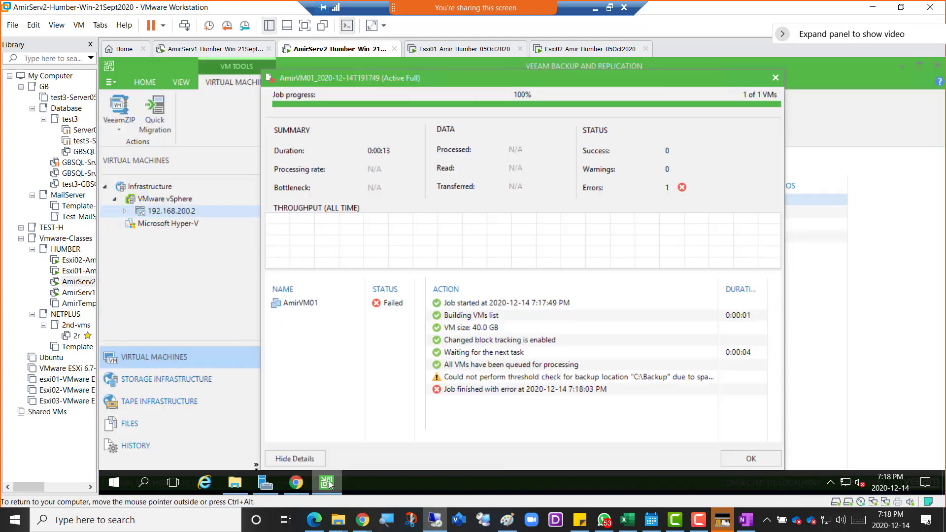
click(776, 77)
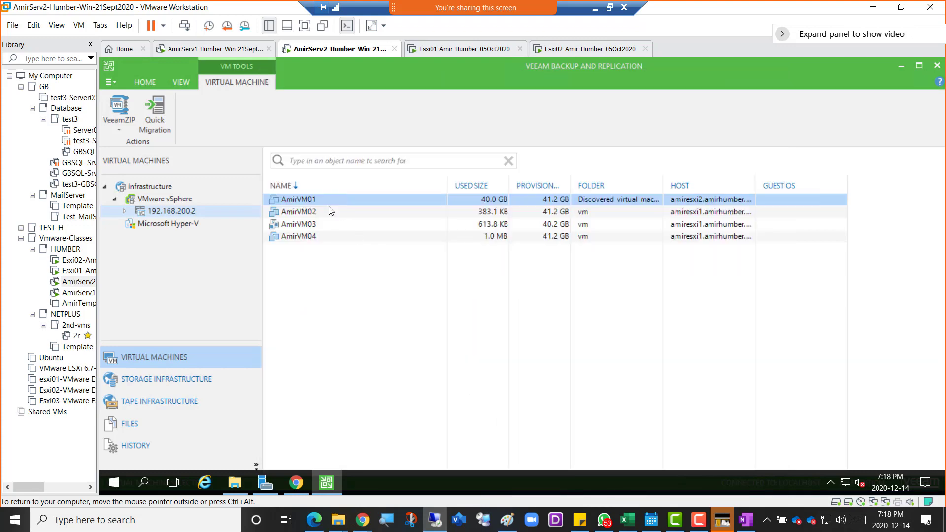
right_click(300, 199)
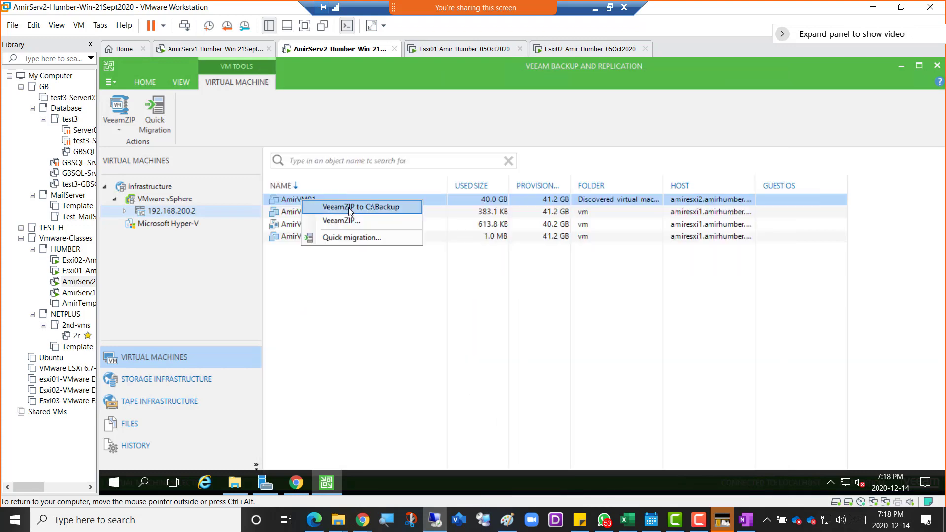
click(348, 207)
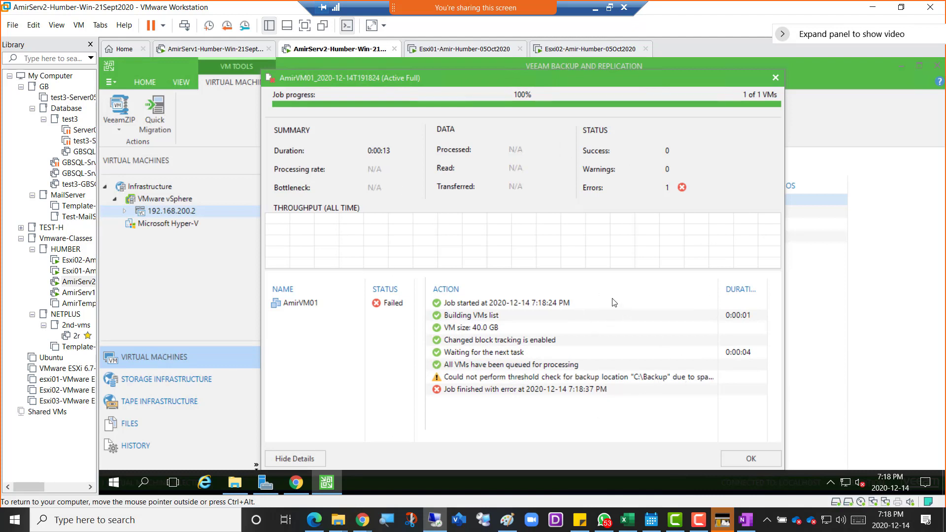
click(776, 79)
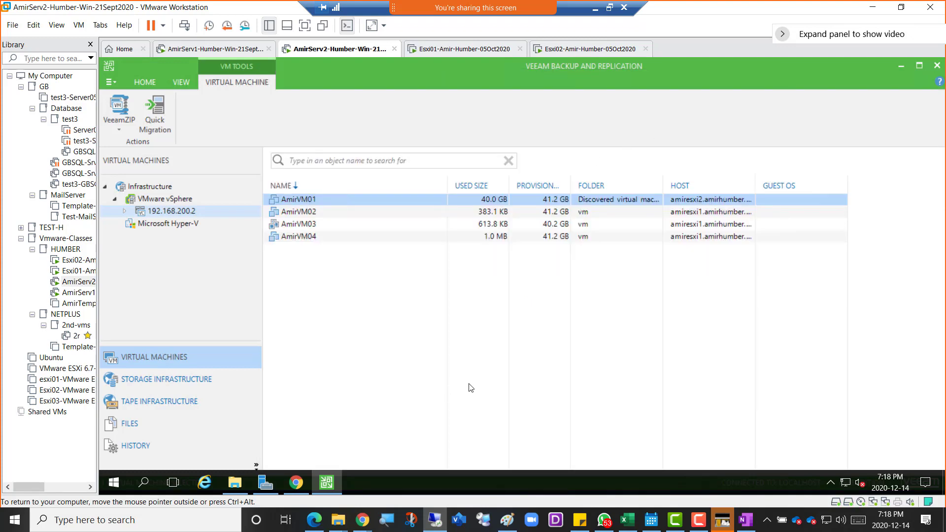
Check AmirVM01 in the vSphere Web Client, then refresh Veeam's infrastructure tree and list the virtual machines on 192.168.200.2
click(897, 64)
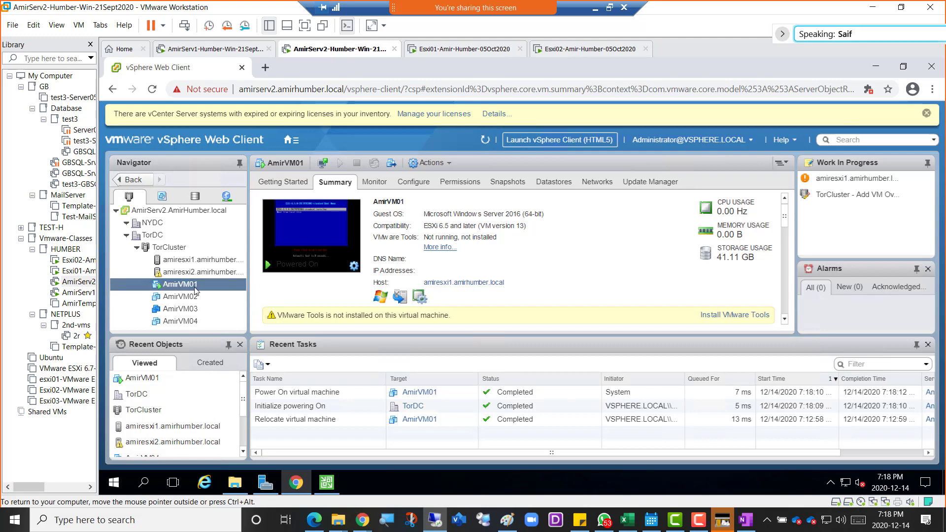
click(326, 483)
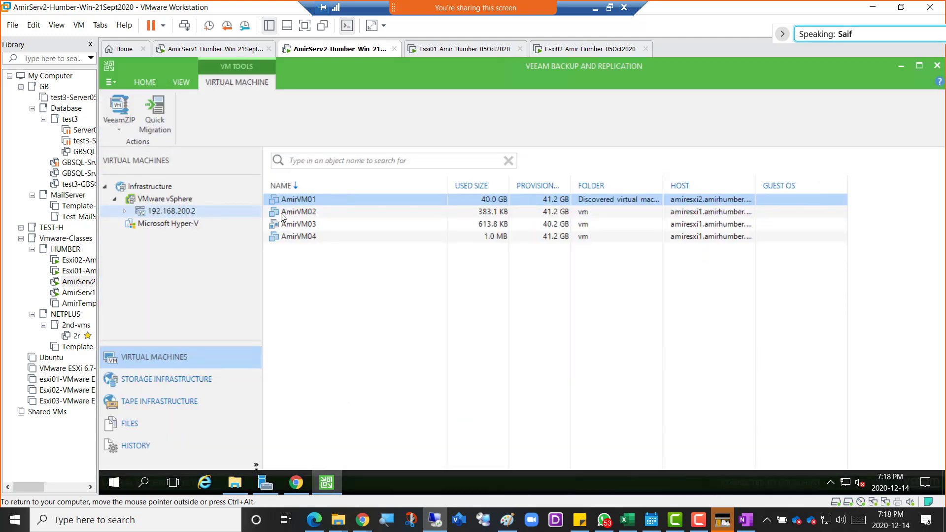
right_click(168, 188)
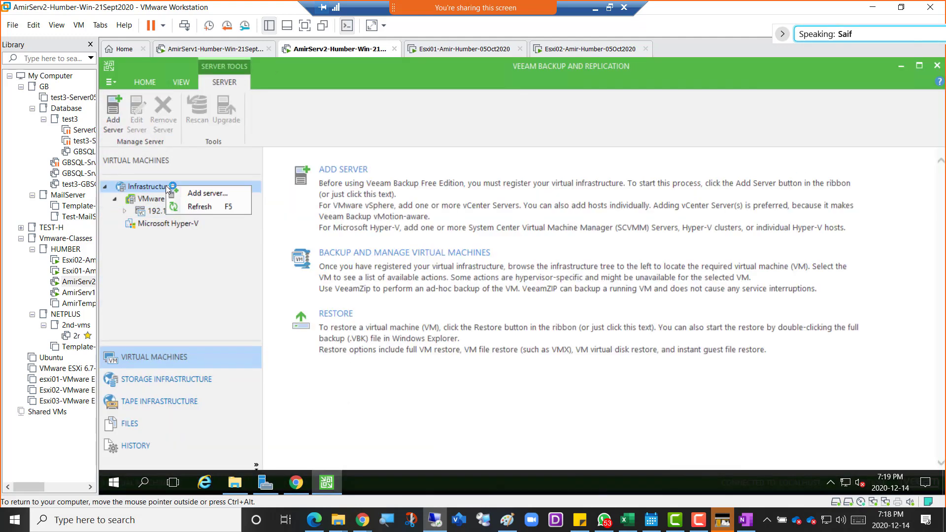
click(193, 206)
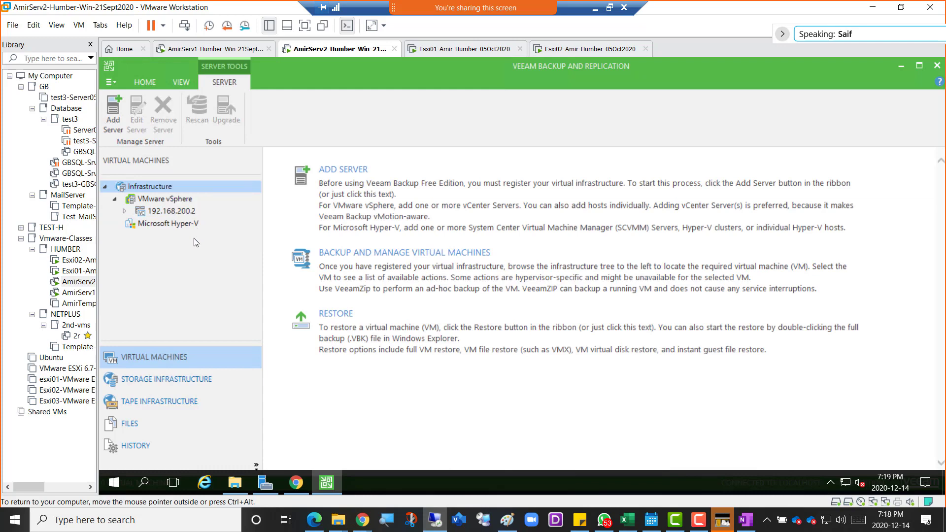
click(180, 211)
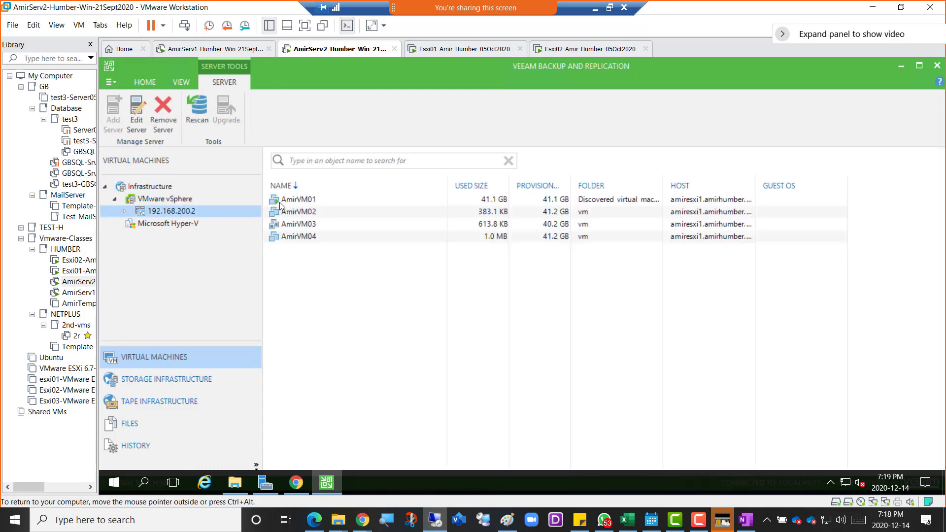
Try the VeeamZIP backup of AmirVM01 to C:\Backup once more from the refreshed list and dismiss its job report
right_click(309, 201)
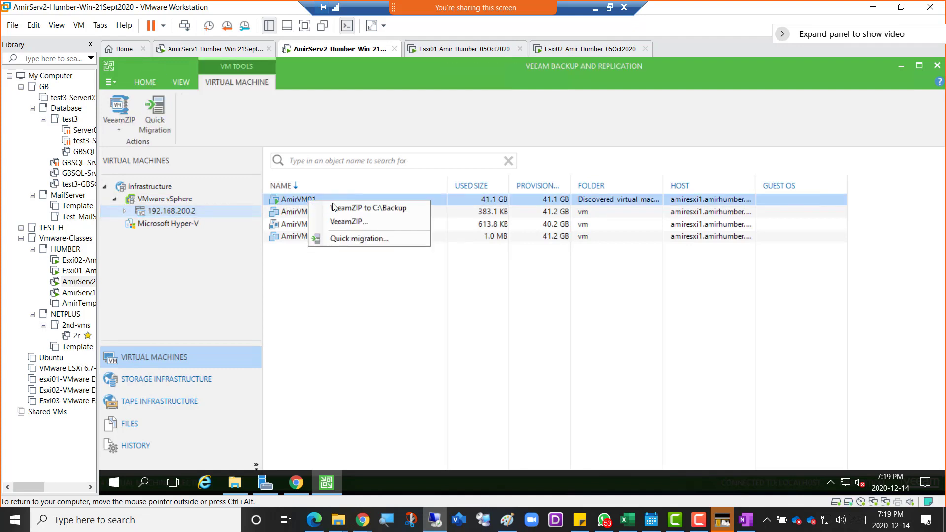
click(385, 211)
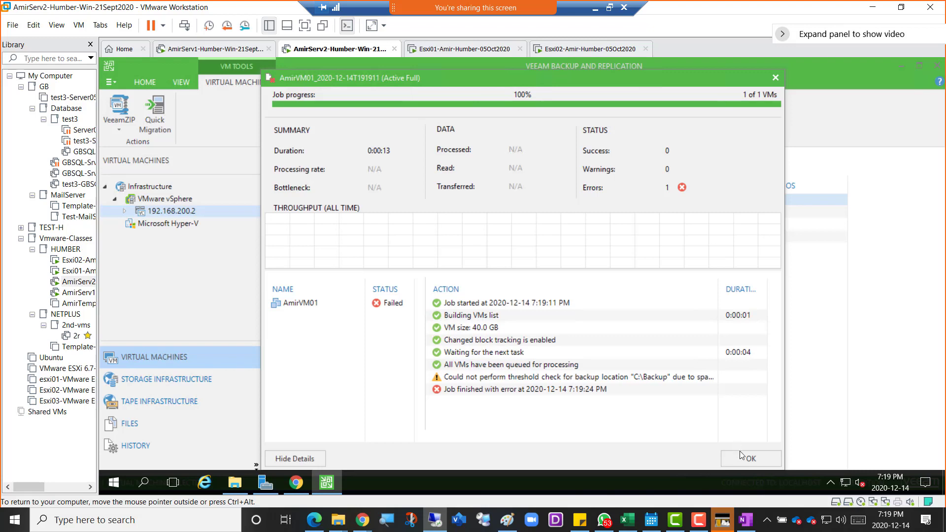
click(741, 456)
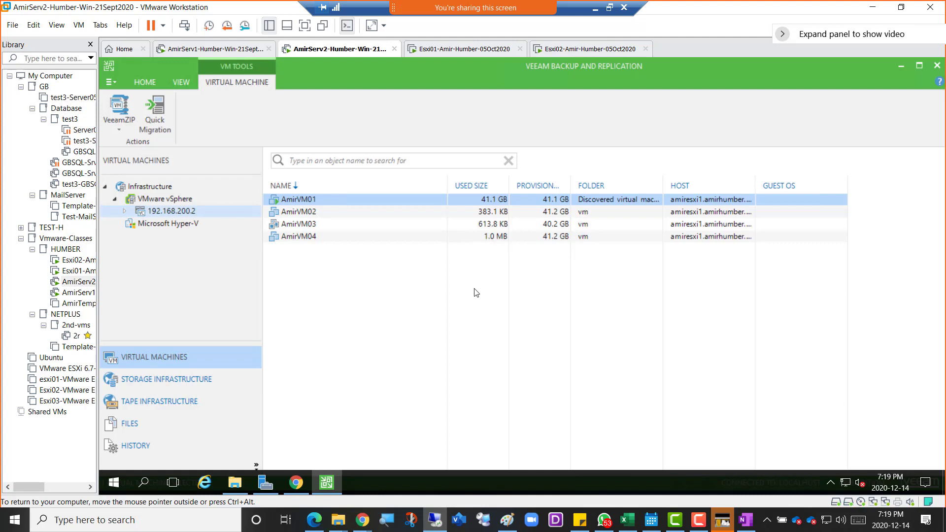
Close Veeam Backup & Replication and switch to the HumberClass-Fall2020-Vmware notes in OneNote
click(937, 67)
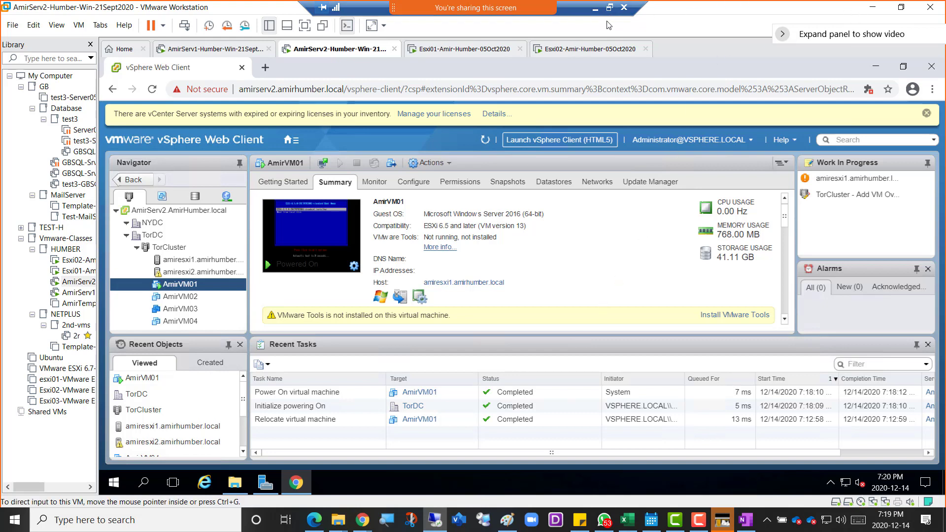
click(595, 9)
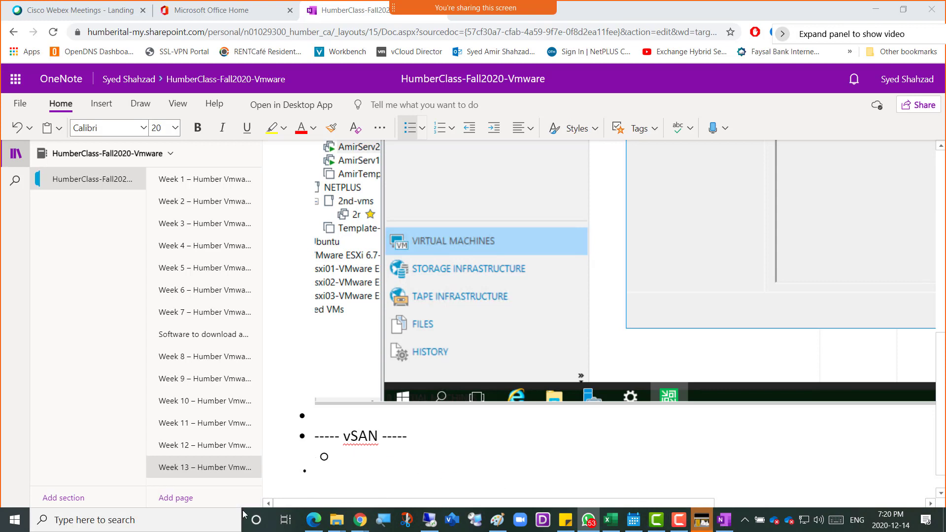
Switch to VMware Workstation and check whether the Esxi01 and Esxi02 virtual machines are powered off
mouse_move(339, 522)
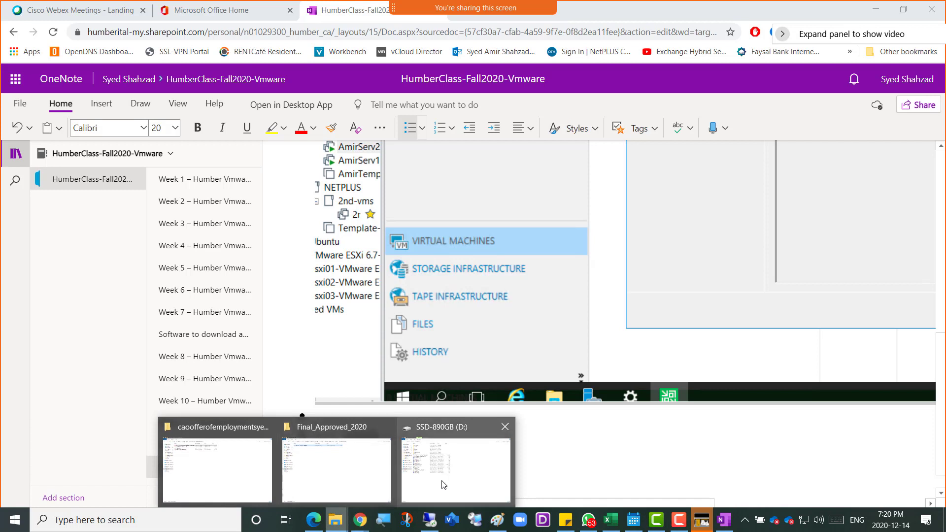
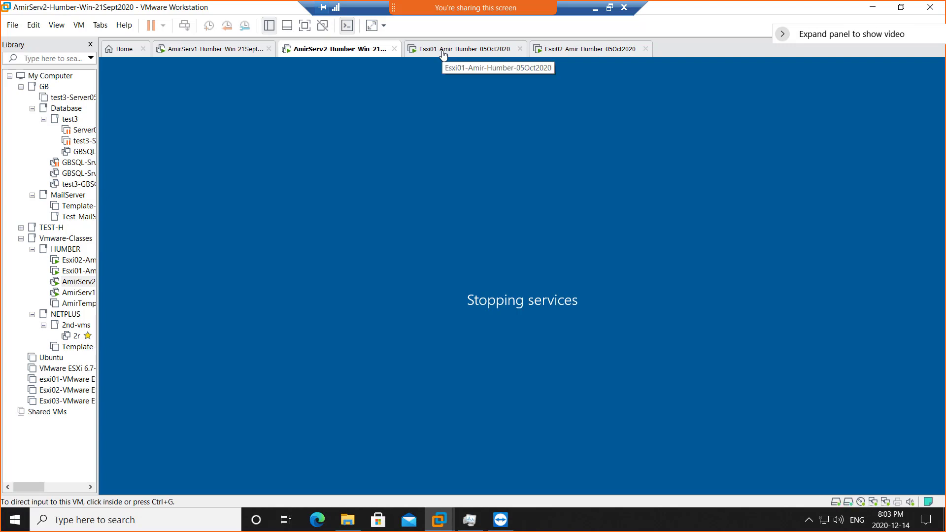
click(444, 56)
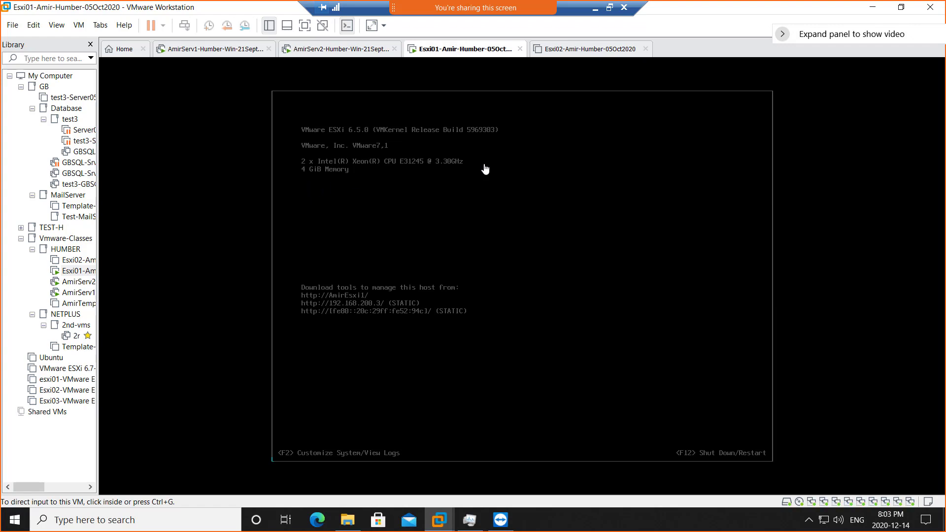
click(563, 52)
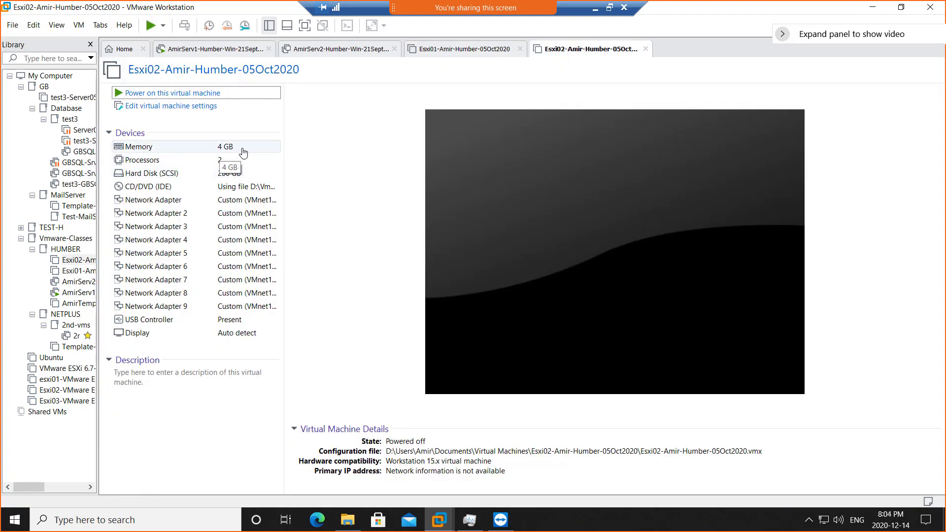
click(445, 51)
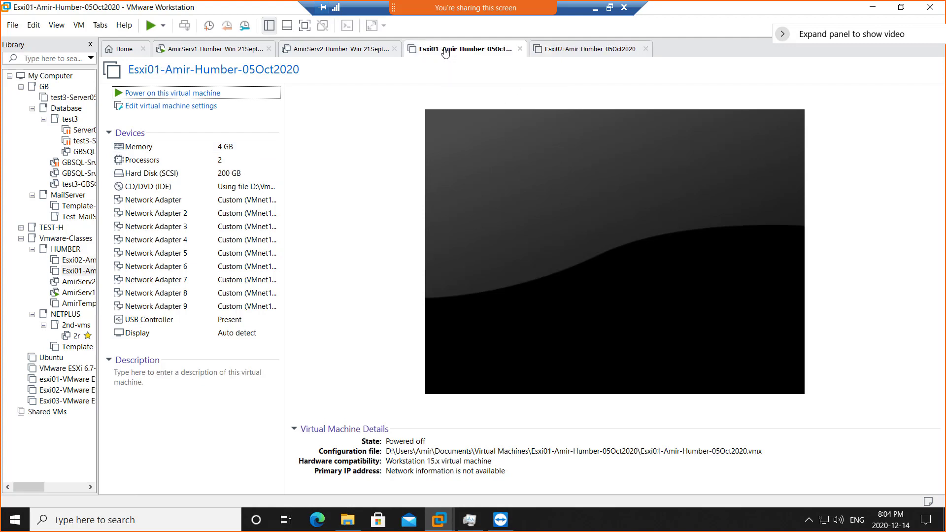
Set the memory of the Esxi01 virtual machine to 6208 MB, check its processor settings and apply the change
click(226, 149)
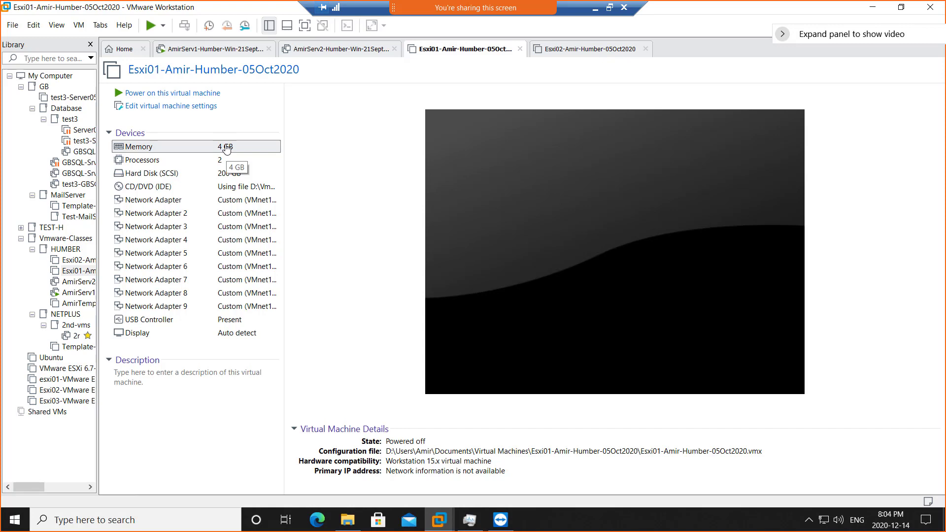
double_click(227, 148)
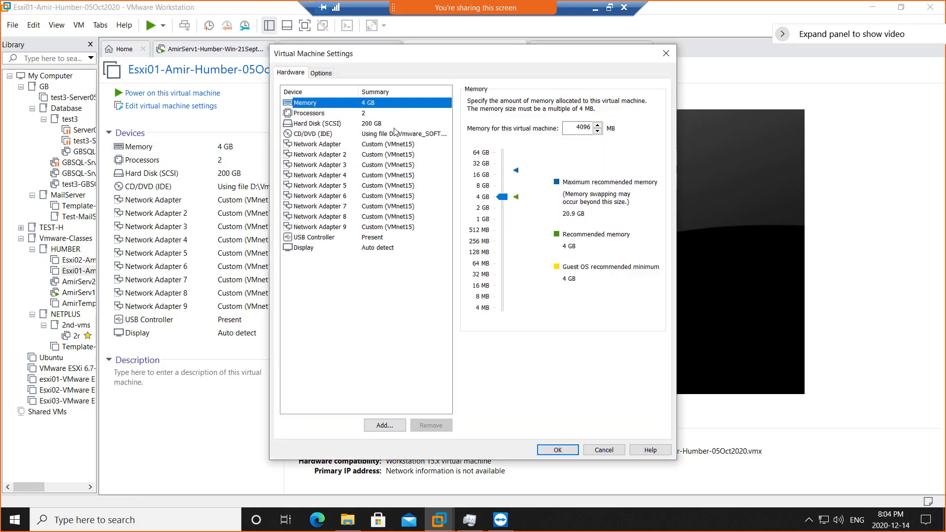
drag(500, 200, 502, 191)
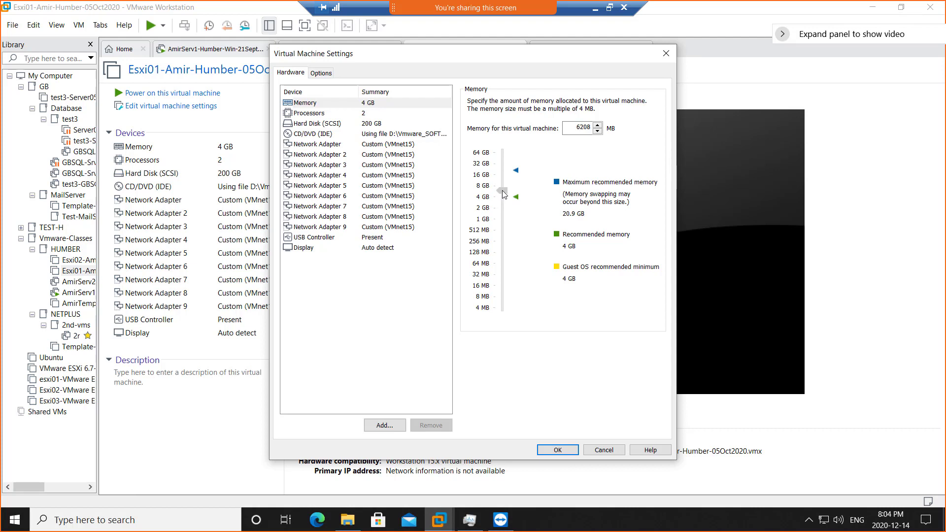
click(373, 114)
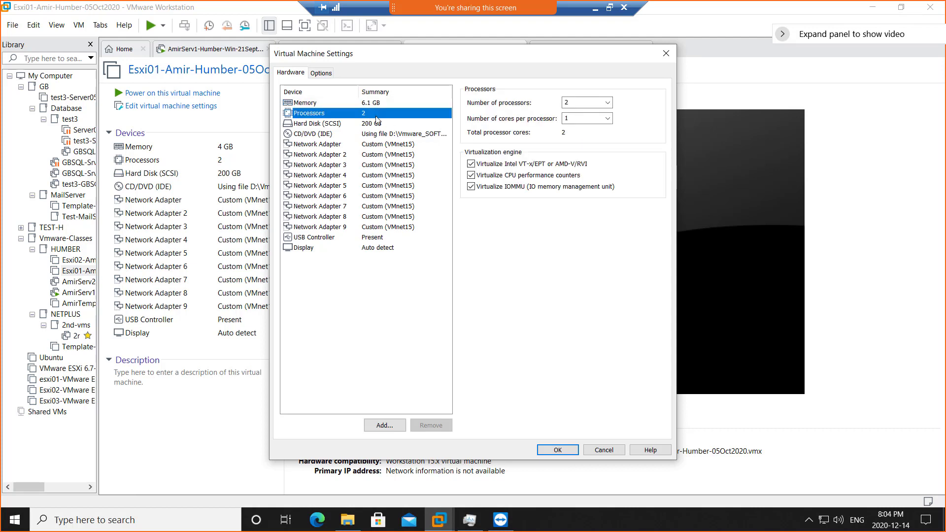
click(549, 452)
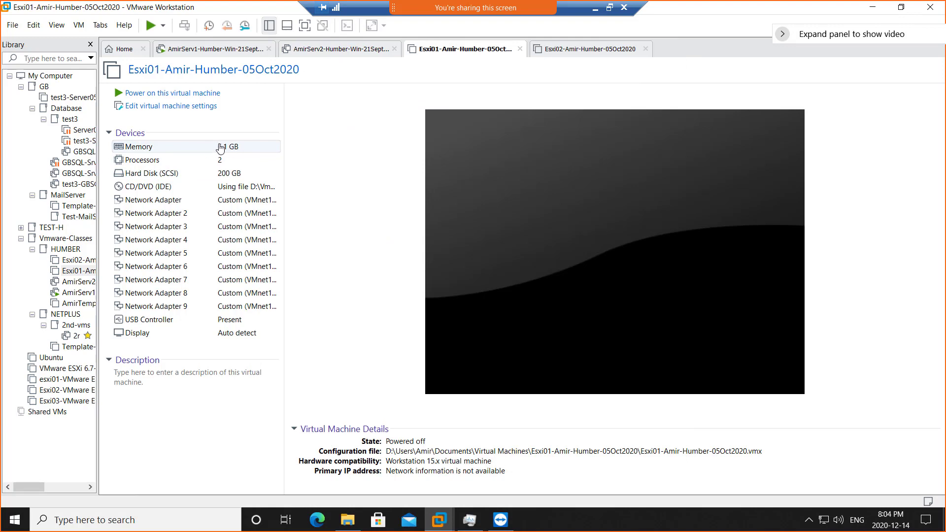
Add a new 500 GB SCSI virtual disk, stored as a single file, to the Esxi01 virtual machine
click(196, 150)
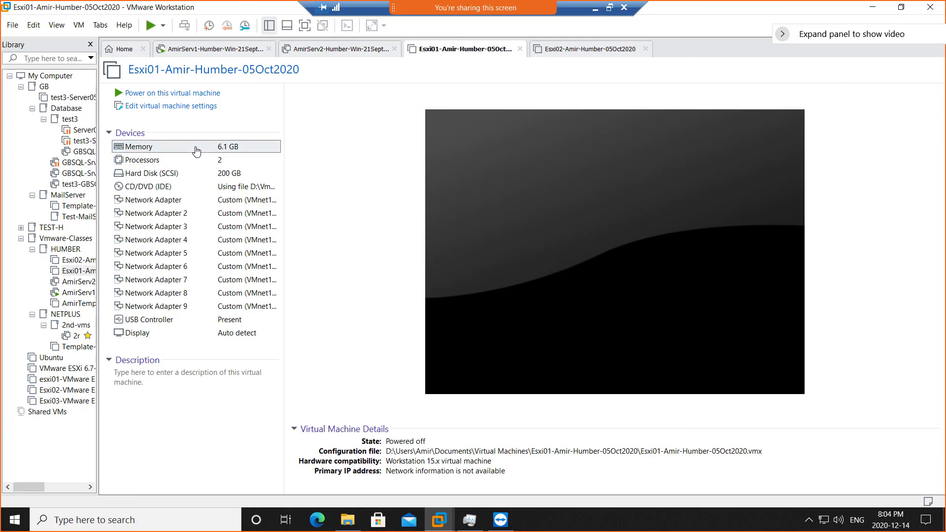
double_click(196, 150)
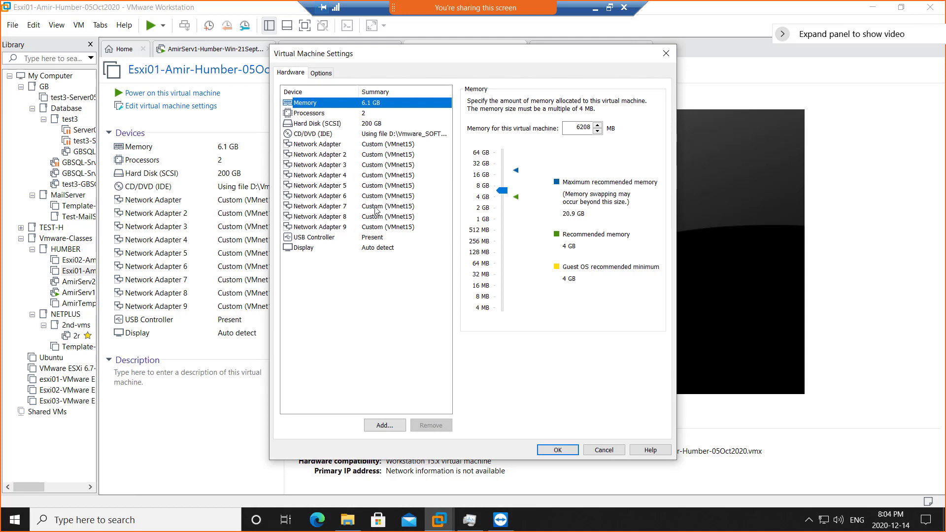
click(333, 124)
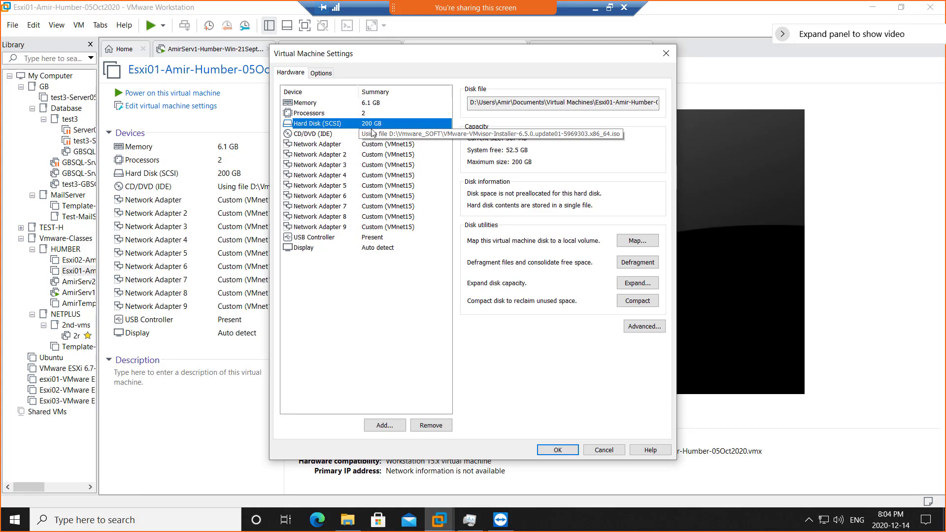
click(381, 430)
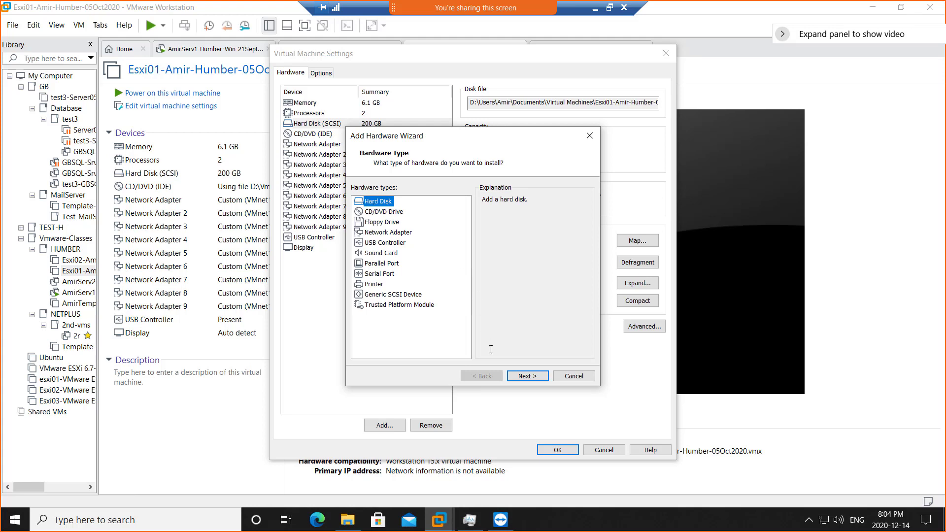
click(527, 376)
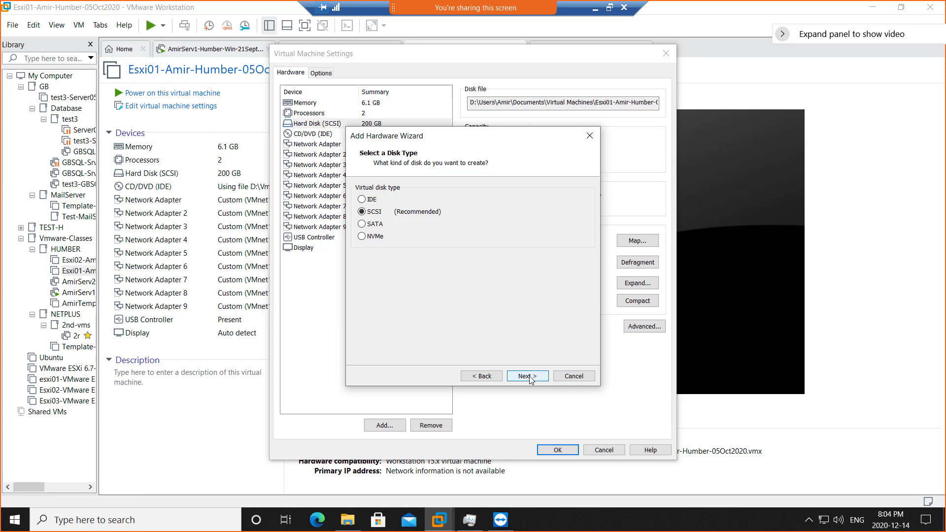
click(527, 376)
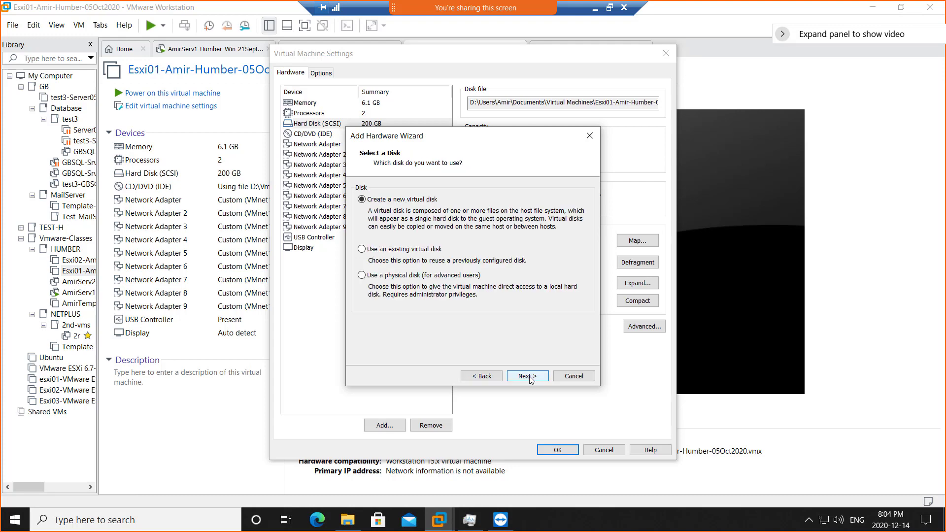
click(527, 376)
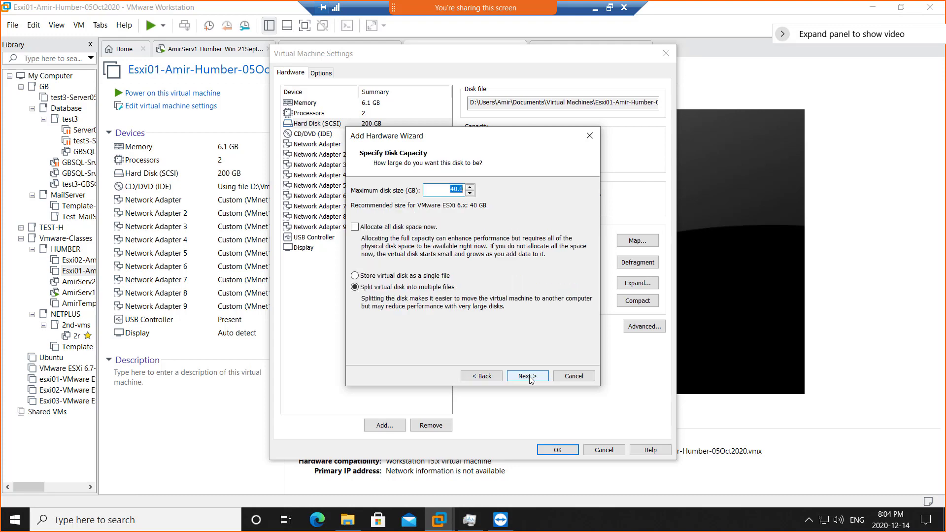
text(500)
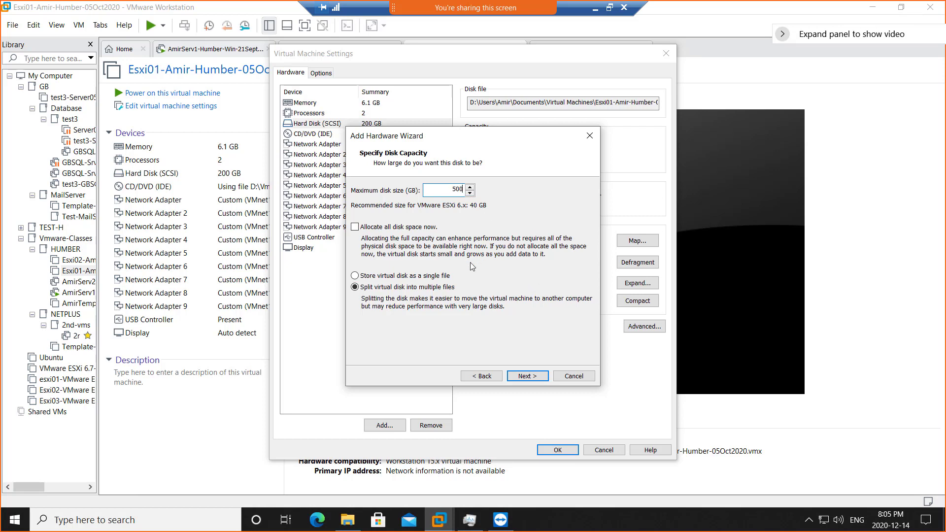
click(444, 277)
click(527, 377)
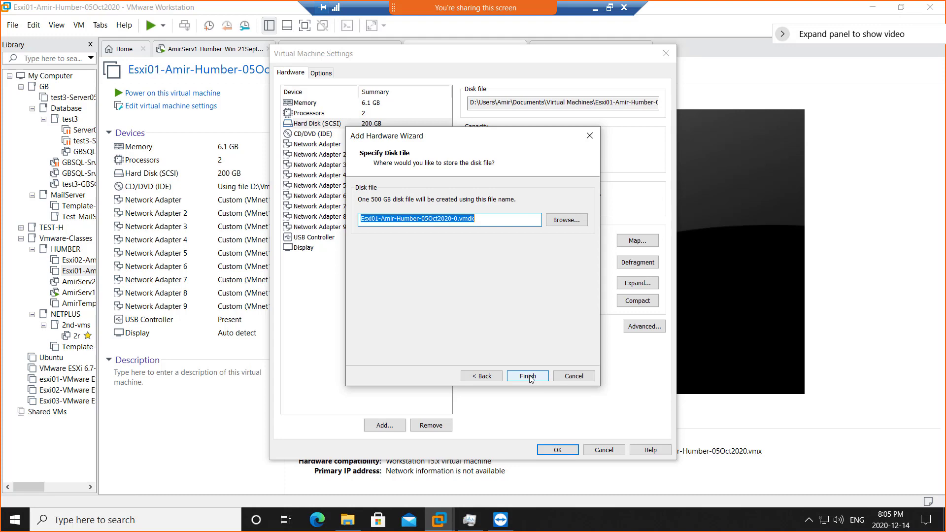
click(528, 376)
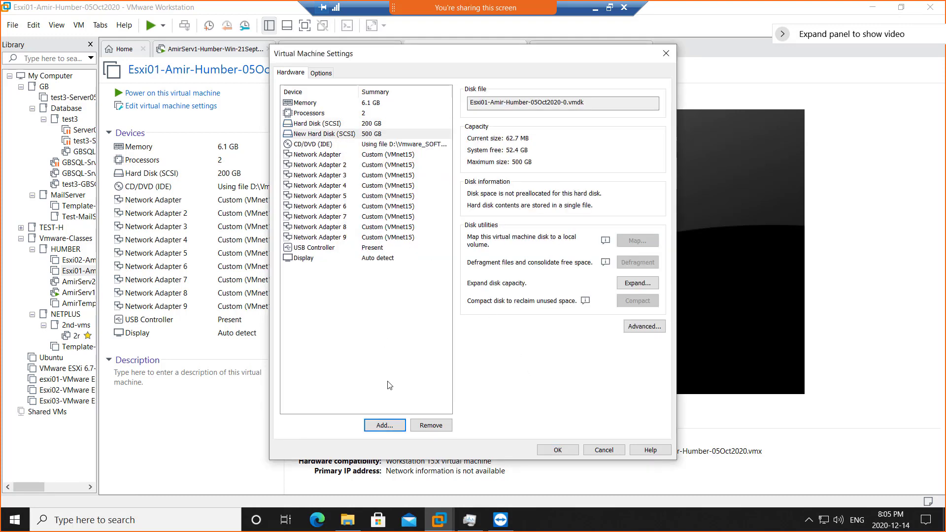
Add a second new 500 GB SCSI virtual disk to Esxi01, split into multiple files
click(384, 426)
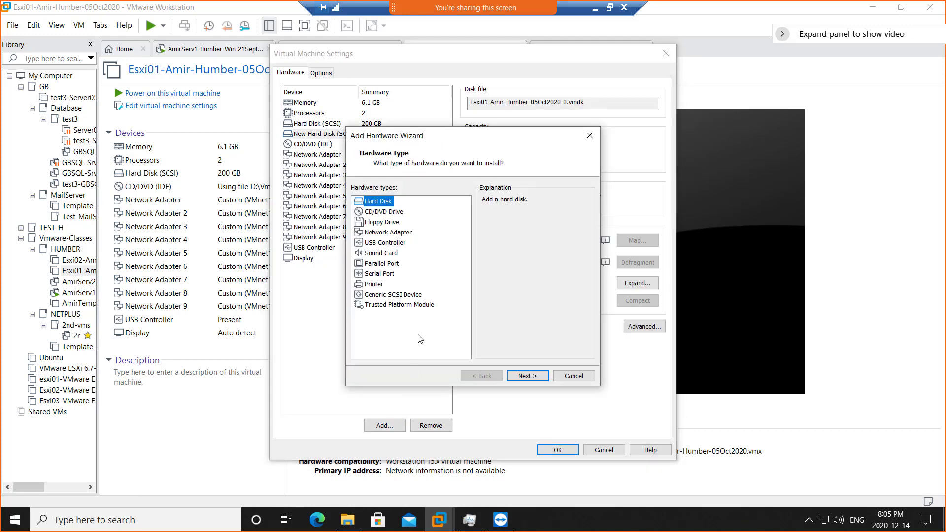
click(522, 376)
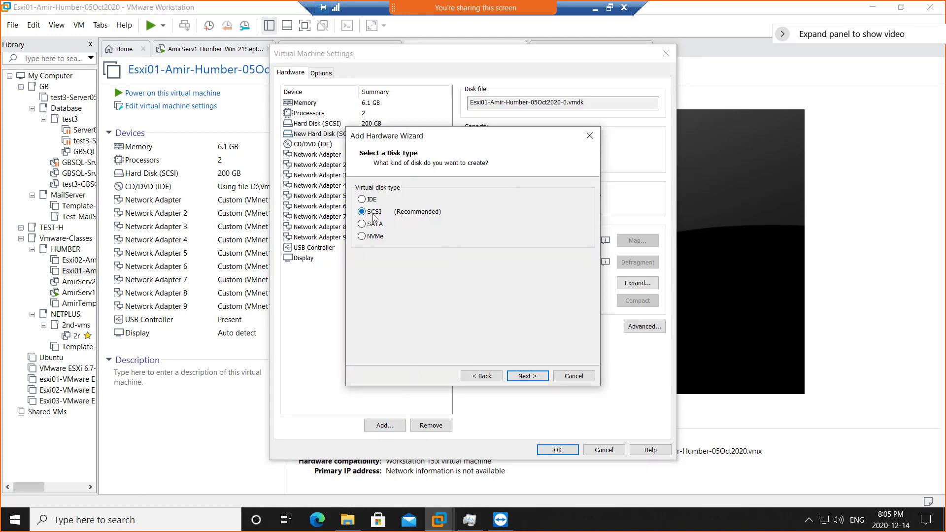
click(523, 377)
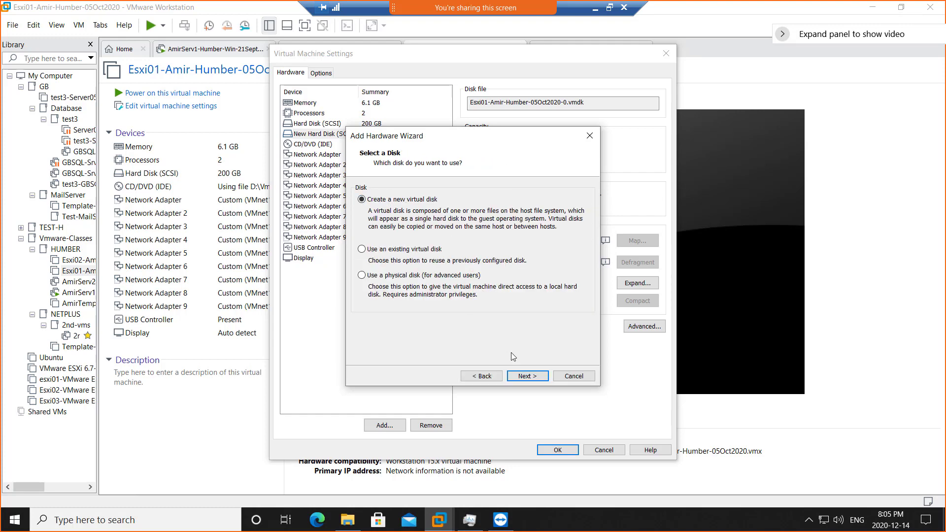
click(525, 376)
text(500)
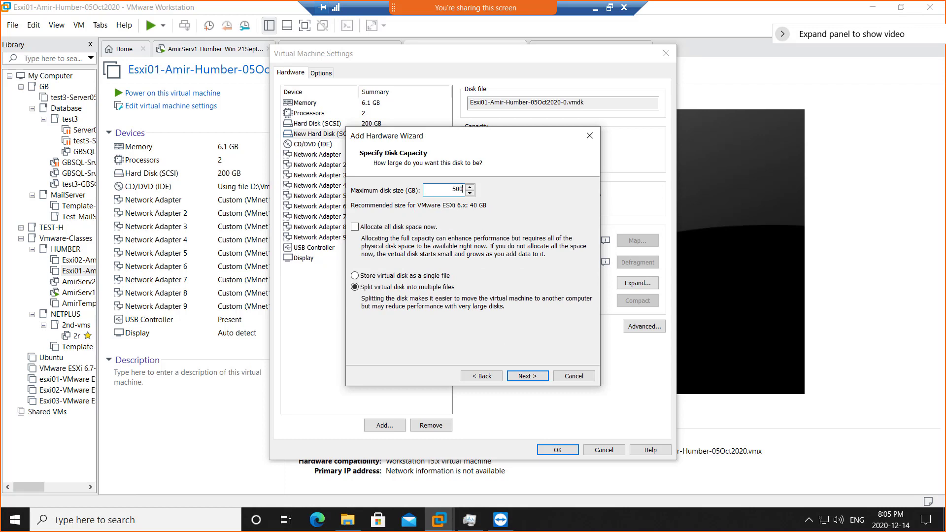
click(527, 377)
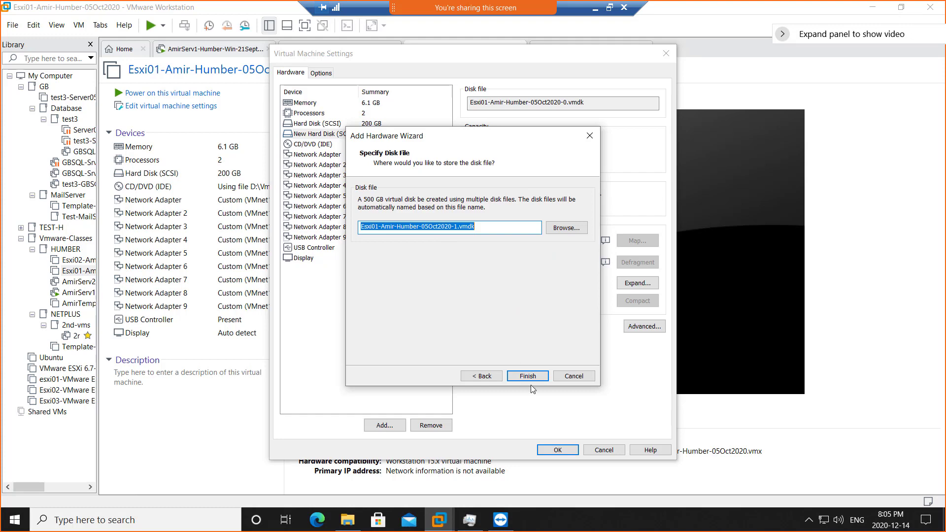
click(523, 377)
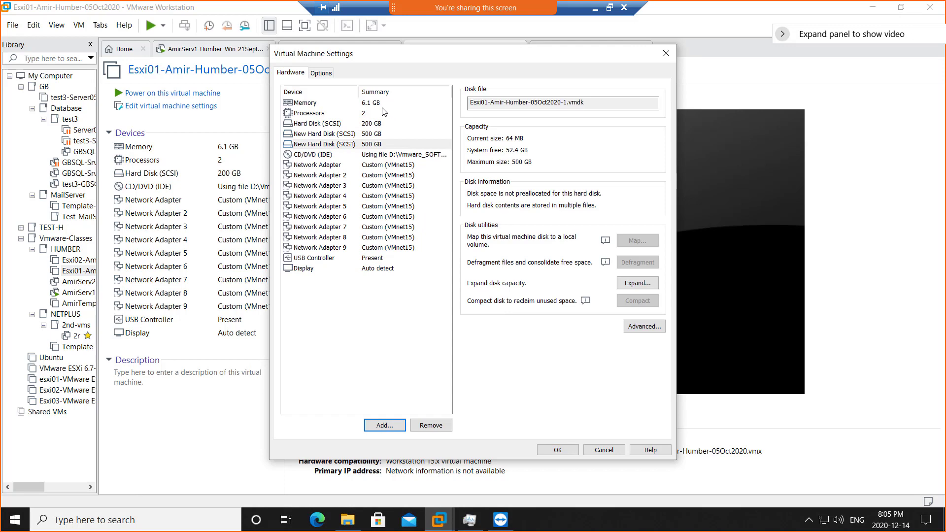
Review the memory and both new hard disks of Esxi01, and save the virtual machine settings
click(378, 103)
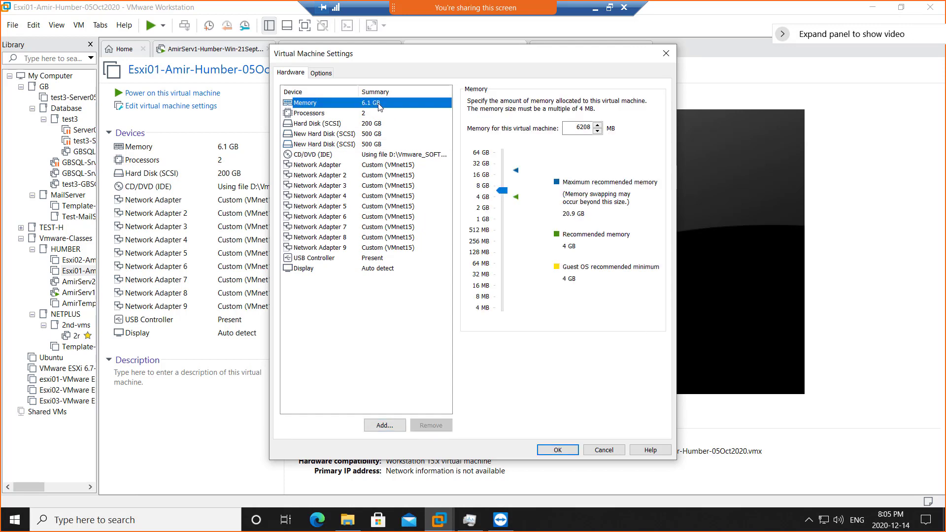
click(386, 133)
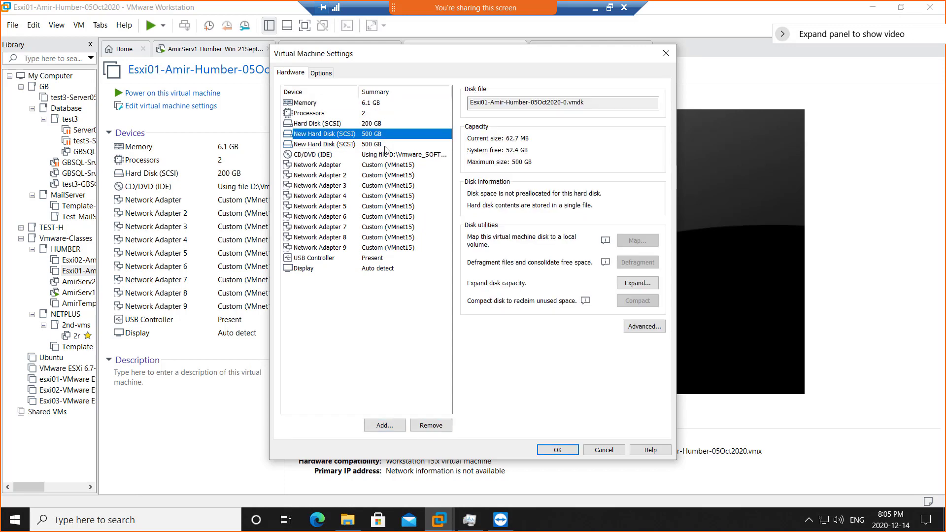
click(385, 146)
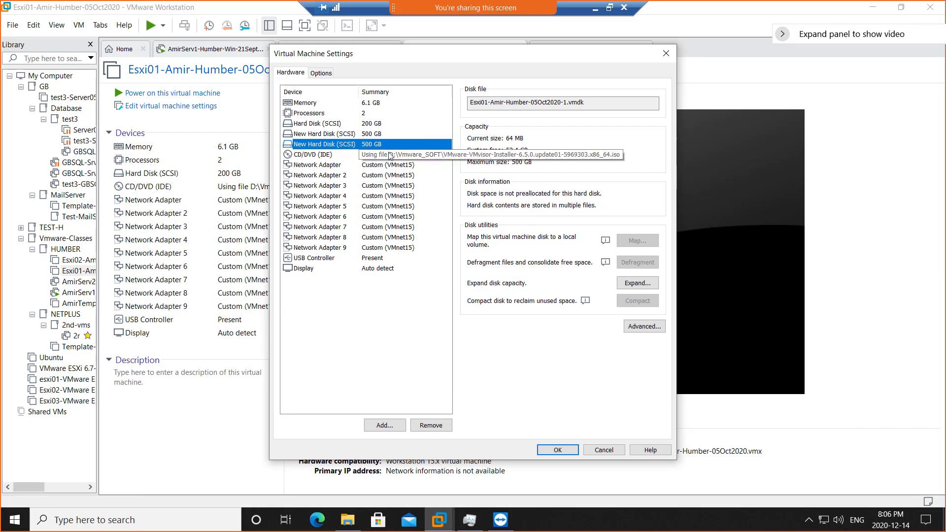
click(551, 450)
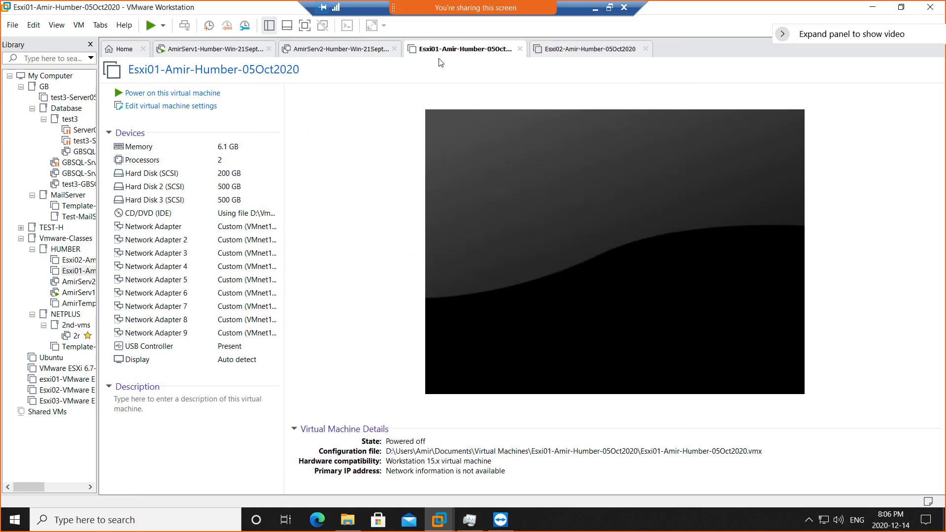
Set the memory of the Esxi02 virtual machine to 6208 MB
click(565, 50)
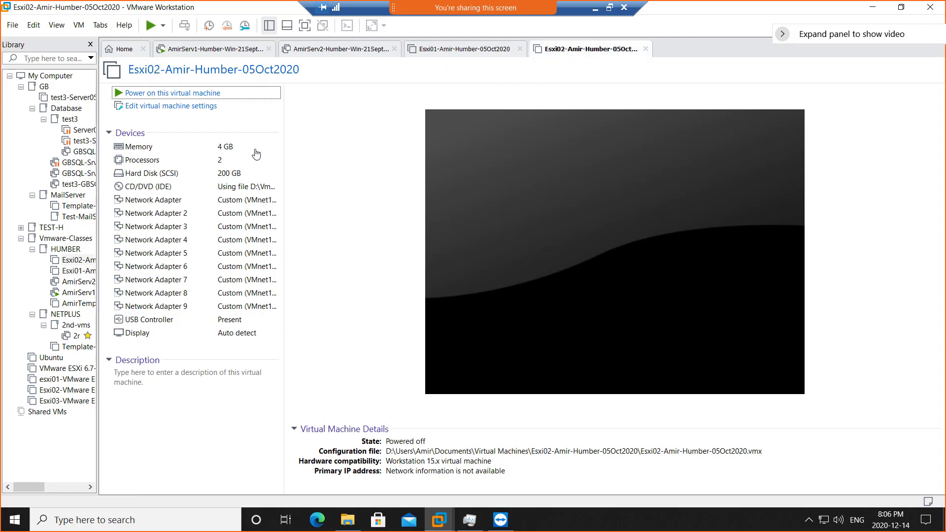
click(220, 154)
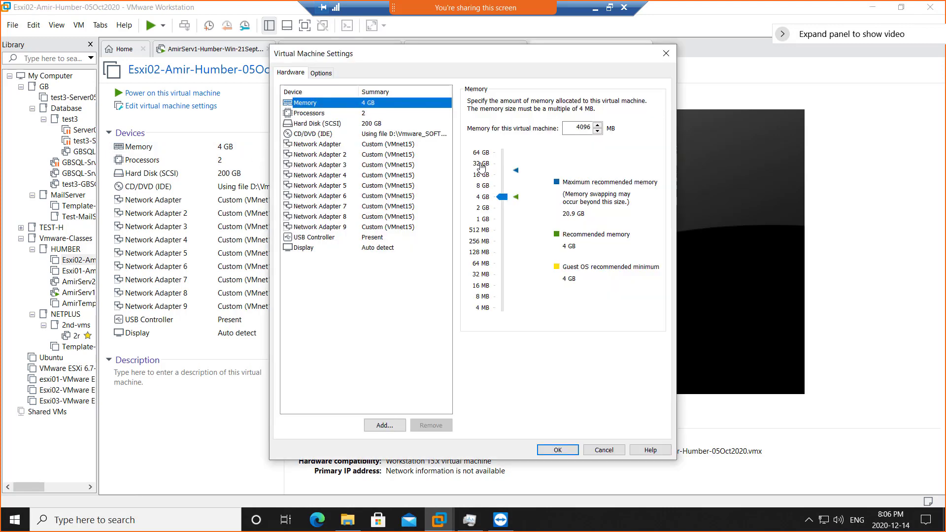
drag(502, 197, 507, 195)
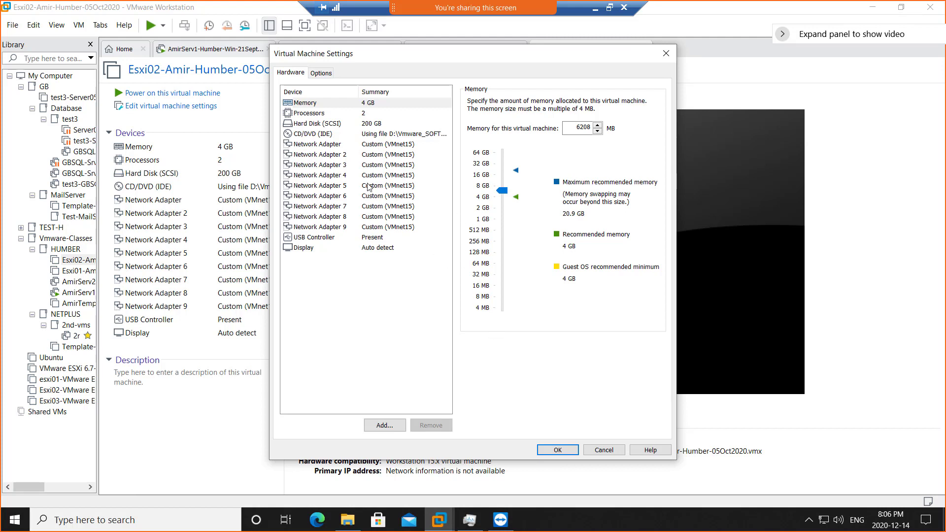
Add a new 500 GB SCSI virtual disk, stored as a single file, to the Esxi02 virtual machine
click(386, 426)
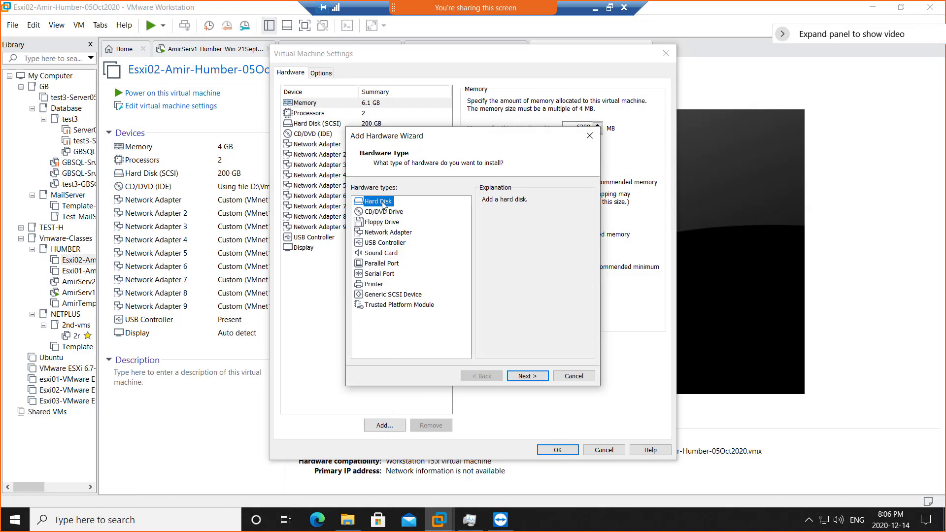
click(518, 377)
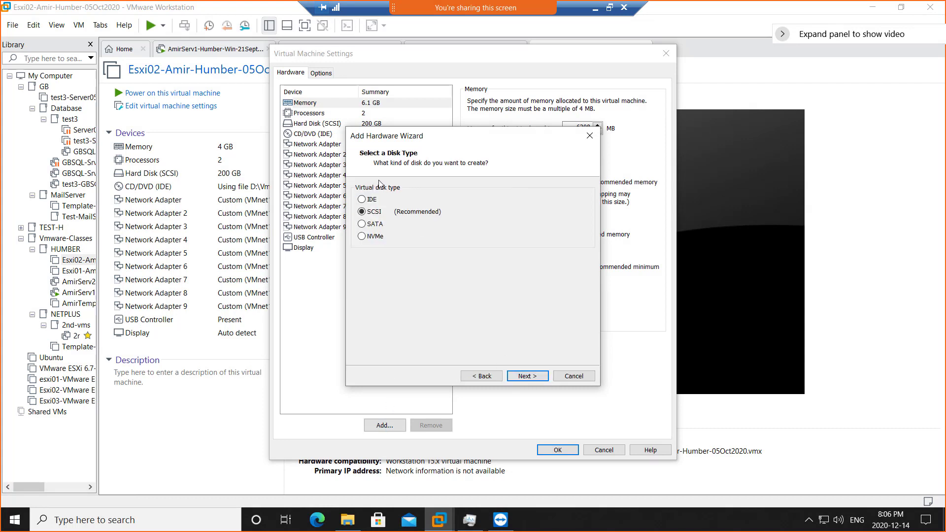
click(525, 375)
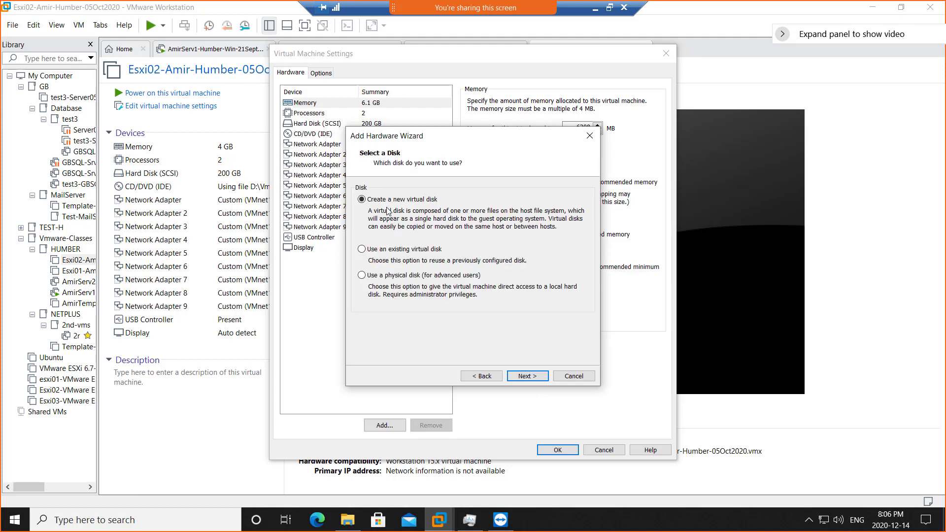
click(538, 378)
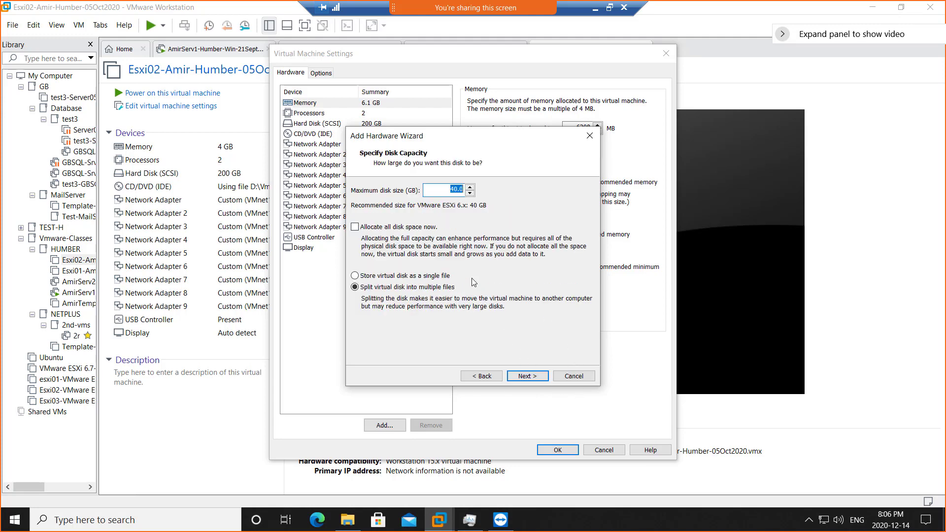
text(500)
click(442, 278)
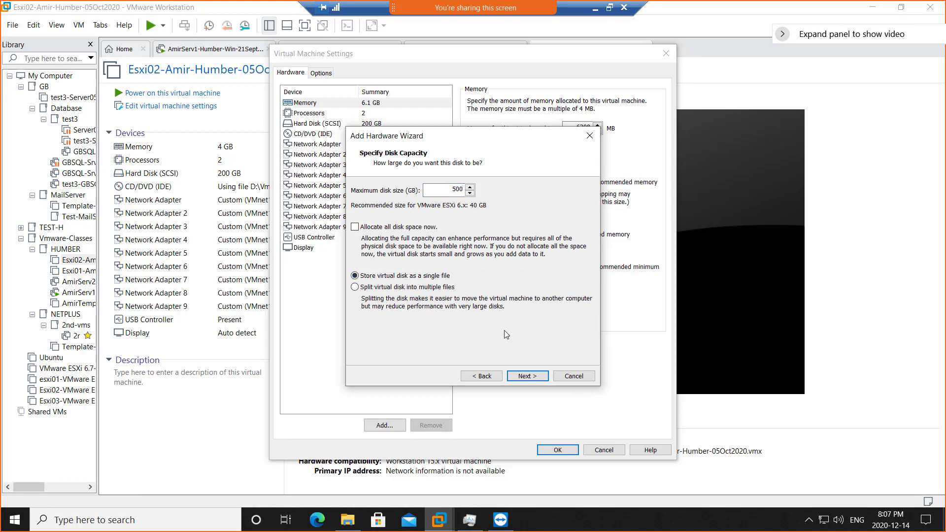
click(526, 376)
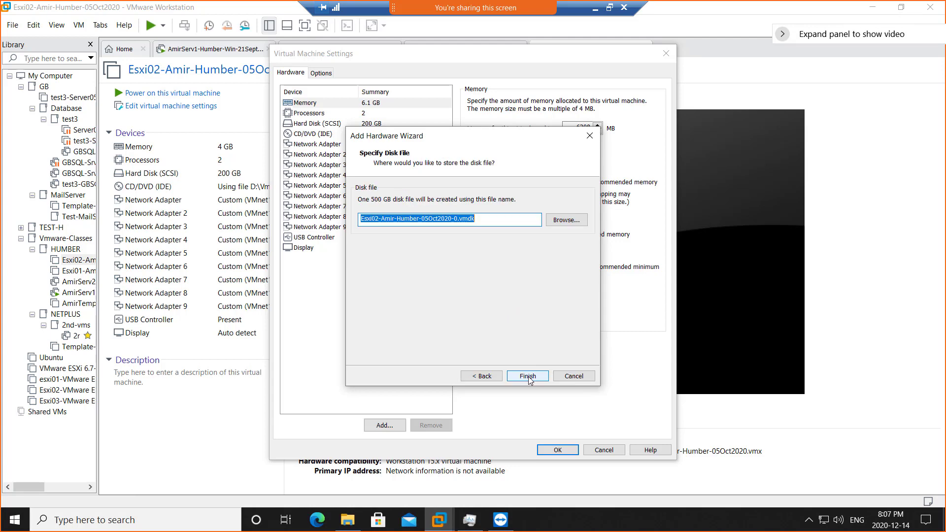
click(527, 376)
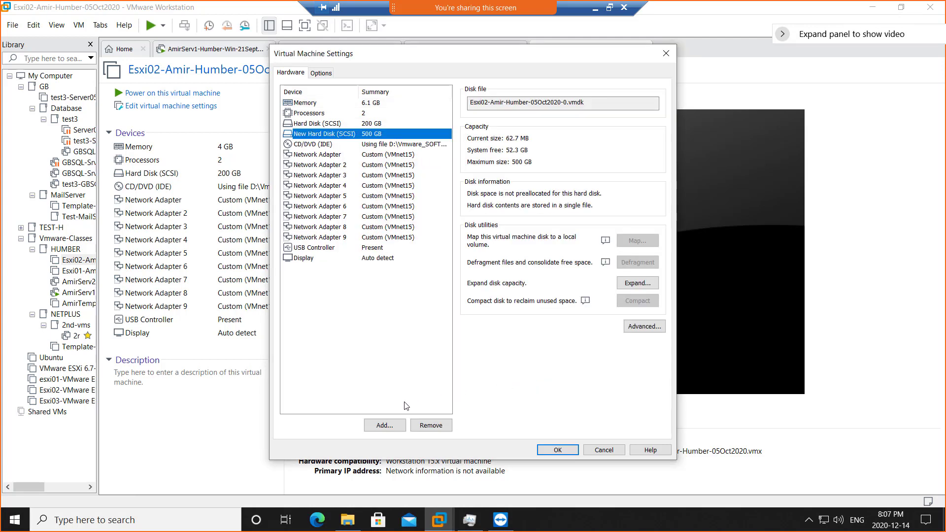
Add a second new 500 GB SCSI virtual disk to Esxi02, stored as a single file, and save the virtual machine settings
click(384, 425)
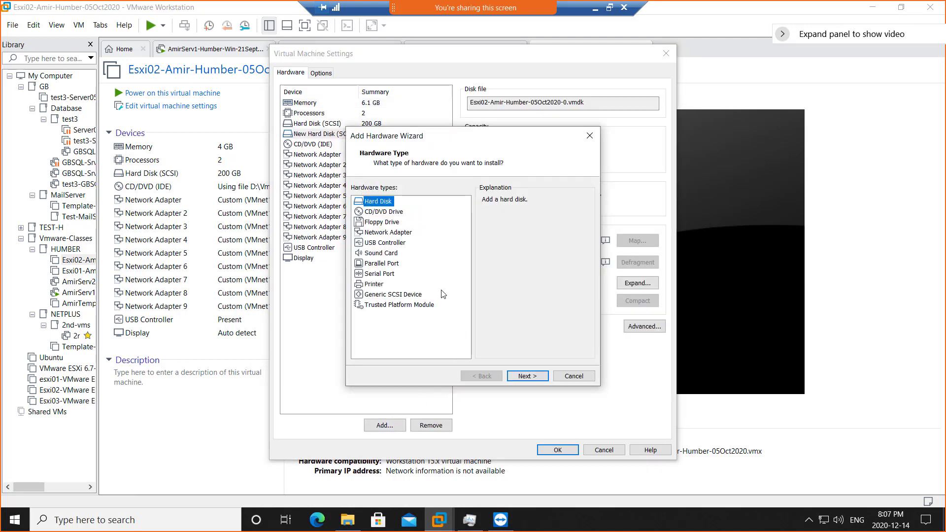
click(526, 377)
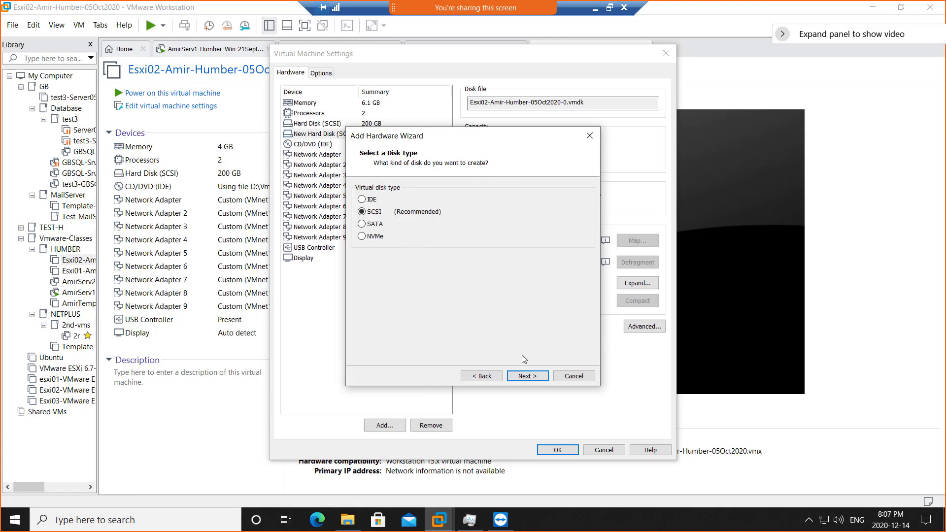
click(529, 375)
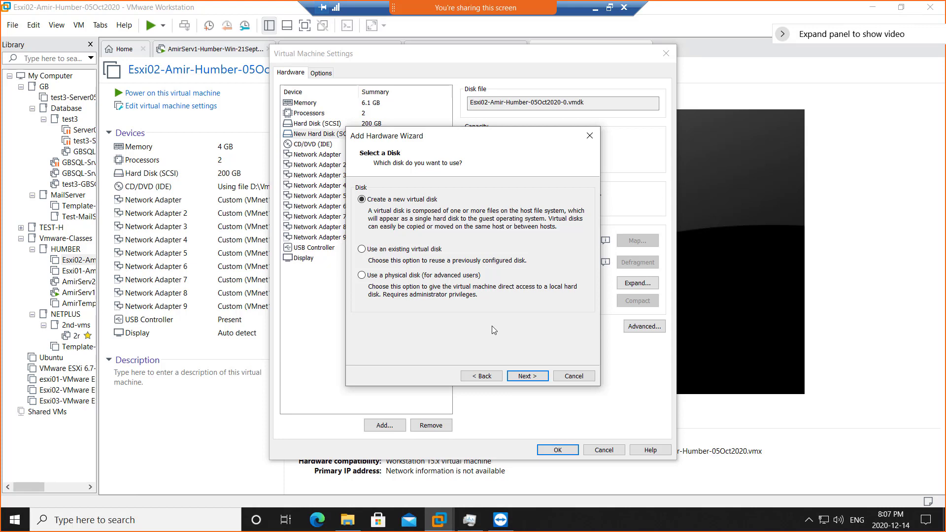
click(538, 380)
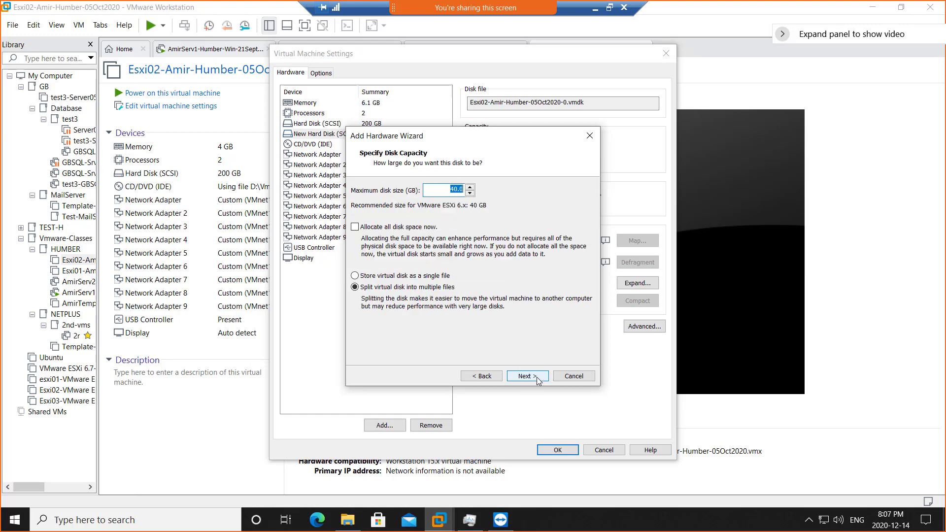
text(500)
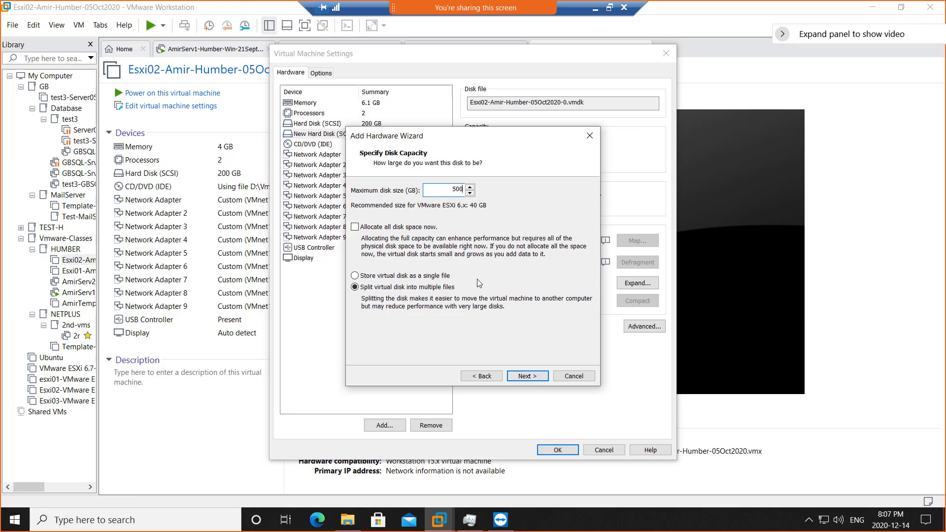
click(438, 277)
click(535, 377)
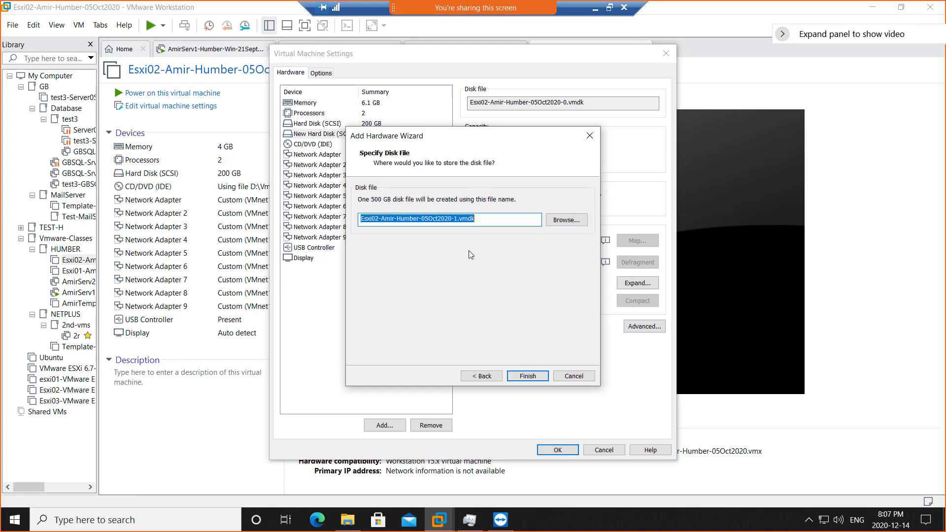
click(536, 378)
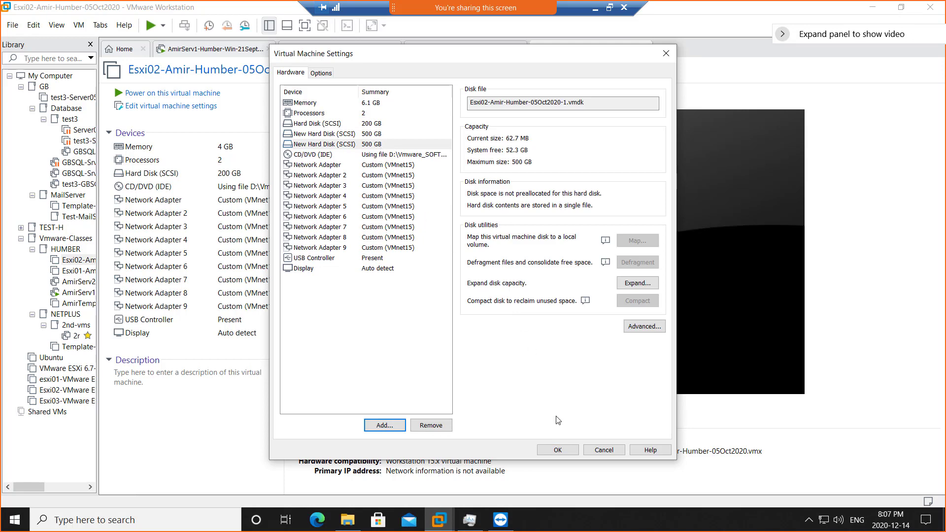
click(372, 102)
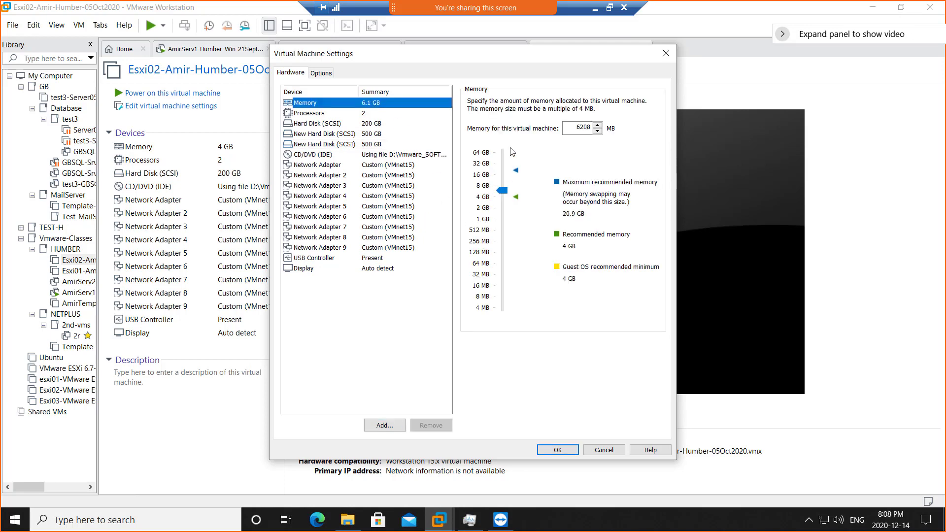
click(555, 450)
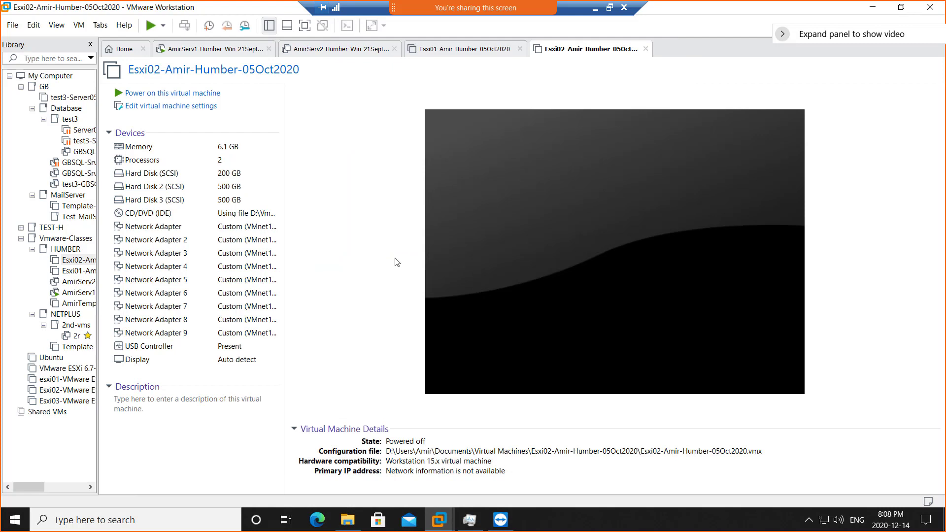
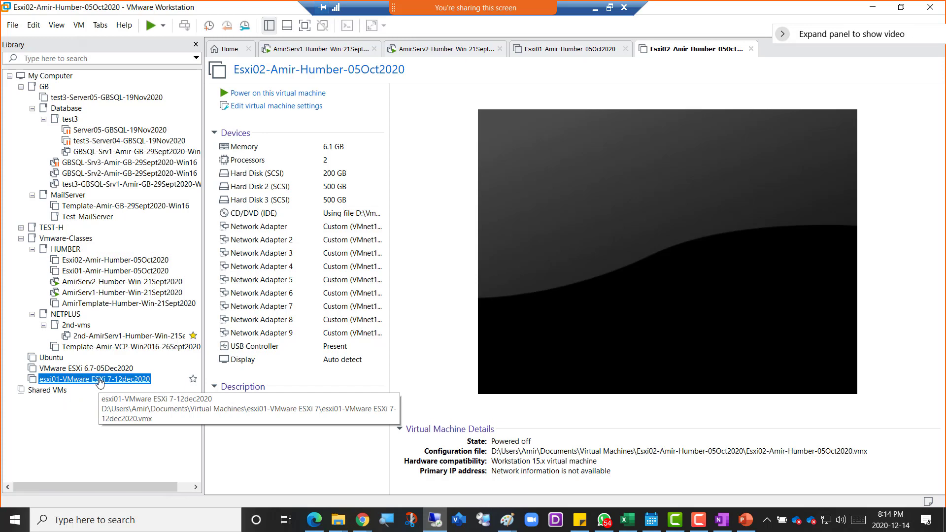
Delete the esxi01-VMware ESXi 7-12dec2020 virtual machine from disk
right_click(100, 380)
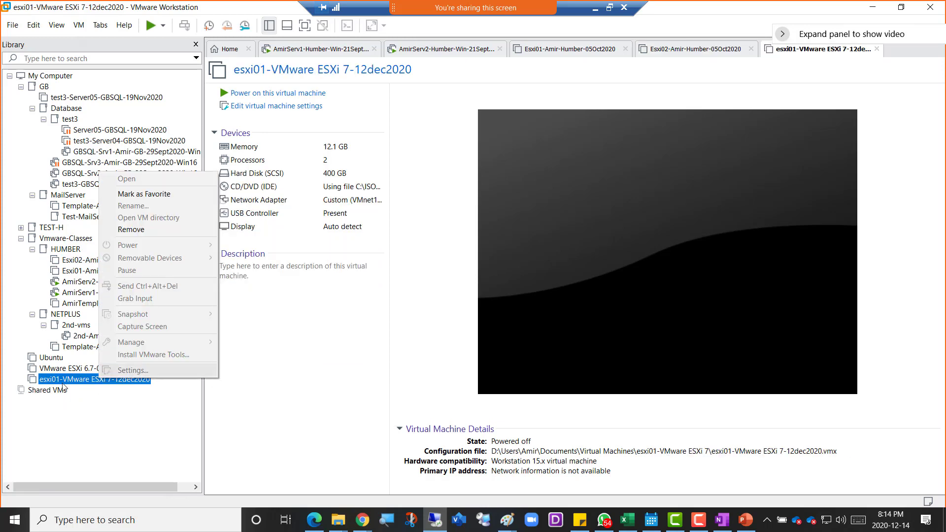
right_click(80, 384)
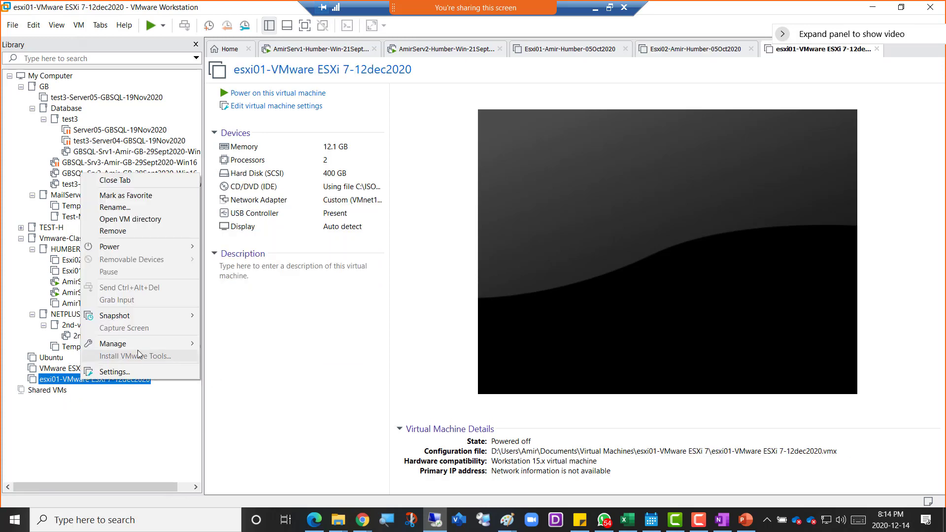
mouse_move(143, 345)
click(277, 400)
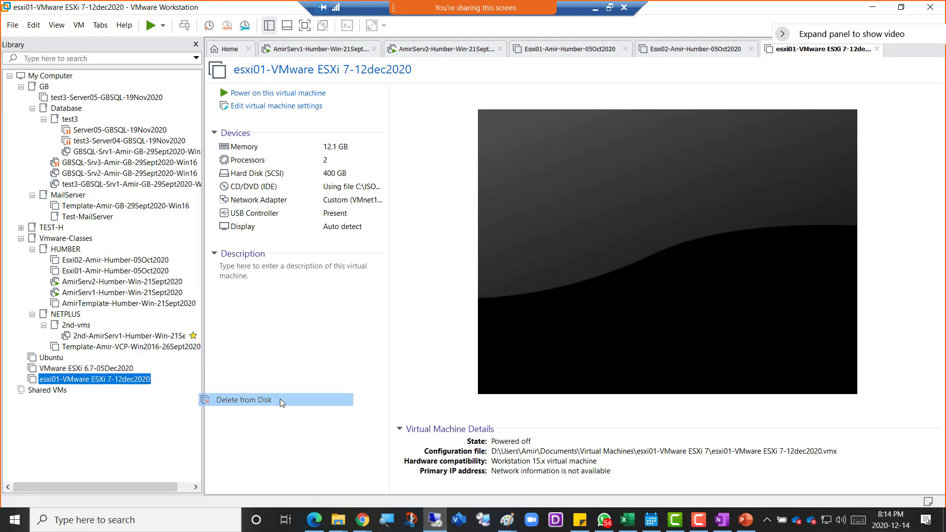
click(497, 290)
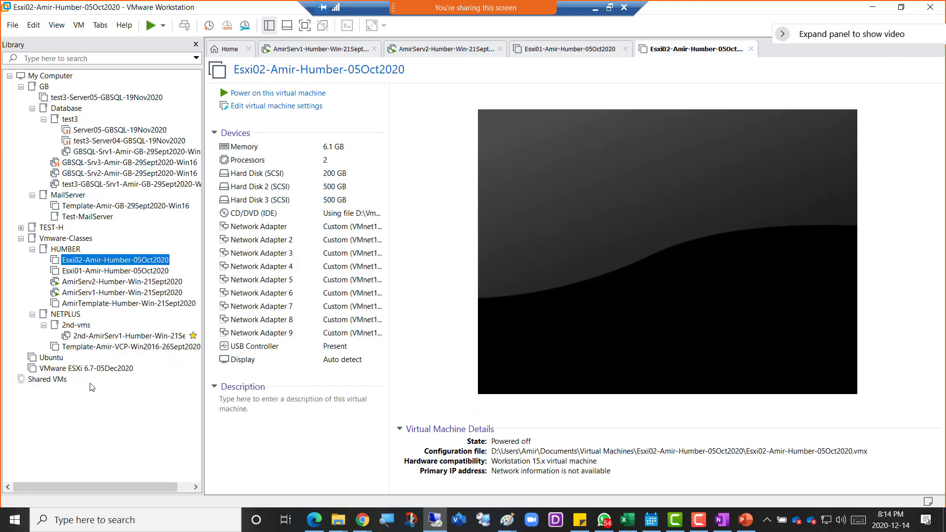
View the VMware ESXi 6.7-05Dec2020 virtual machine, and check the free space on the D: drive in File Explorer
click(104, 370)
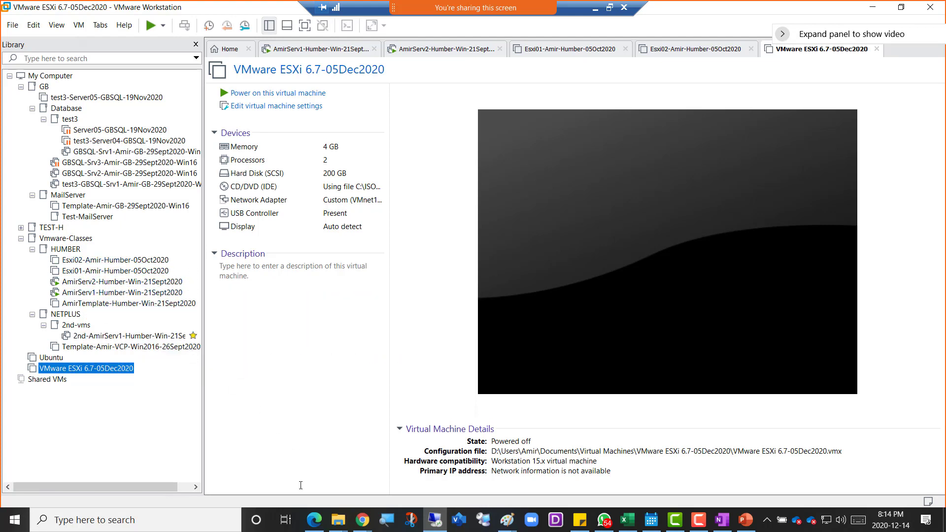
mouse_move(339, 526)
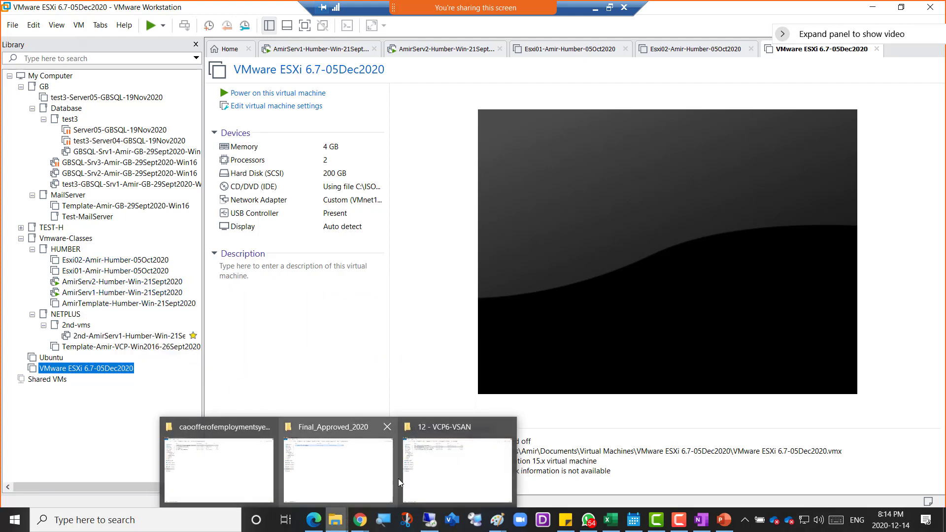
click(173, 521)
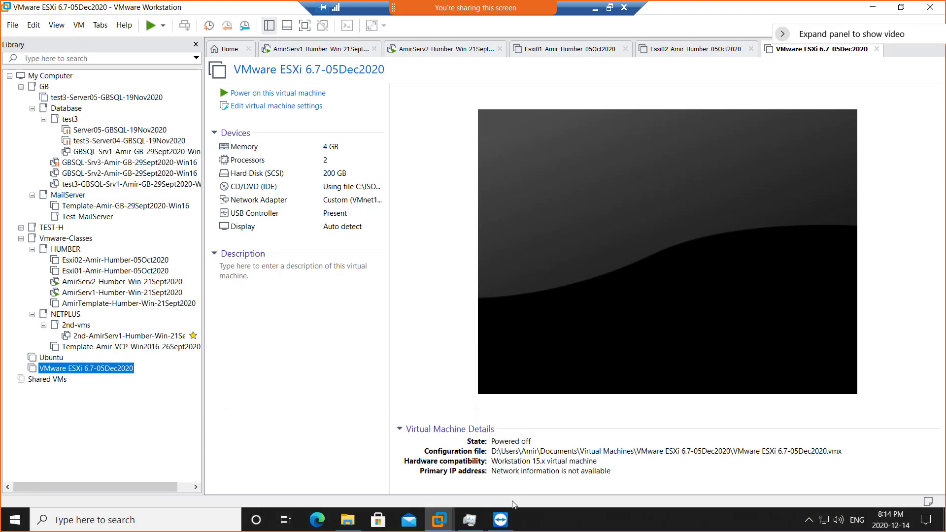
click(701, 418)
click(347, 519)
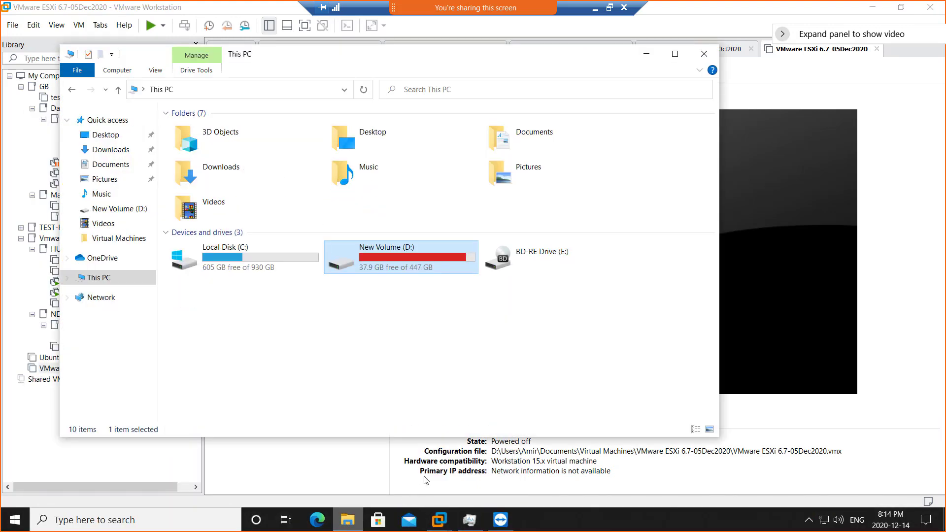
click(393, 330)
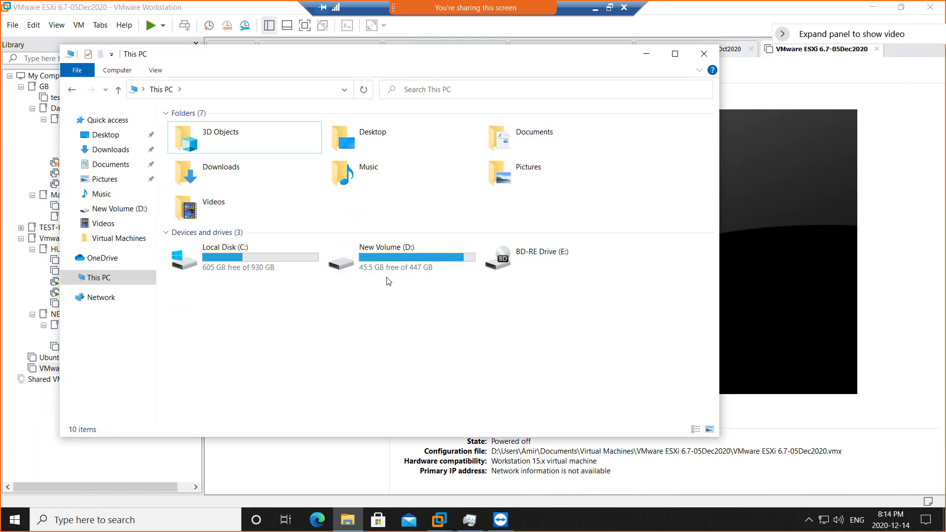
click(648, 56)
click(293, 391)
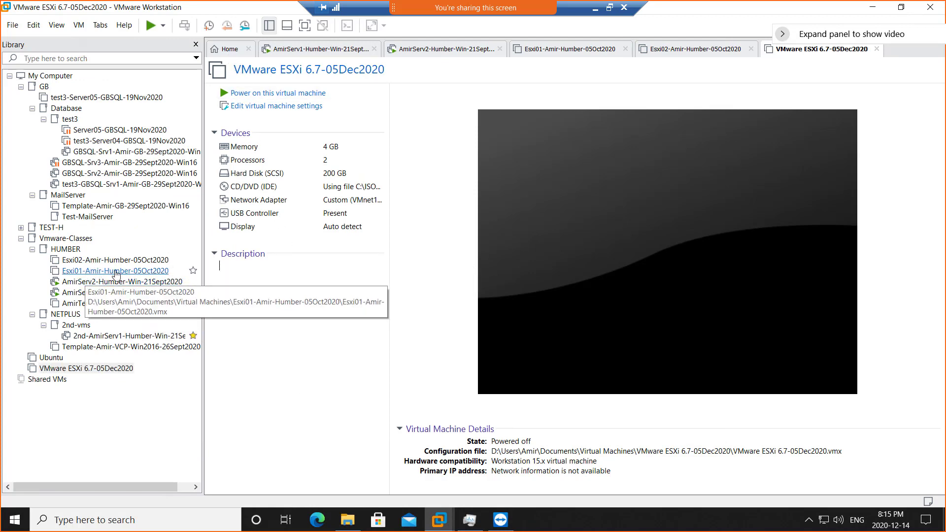
click(109, 272)
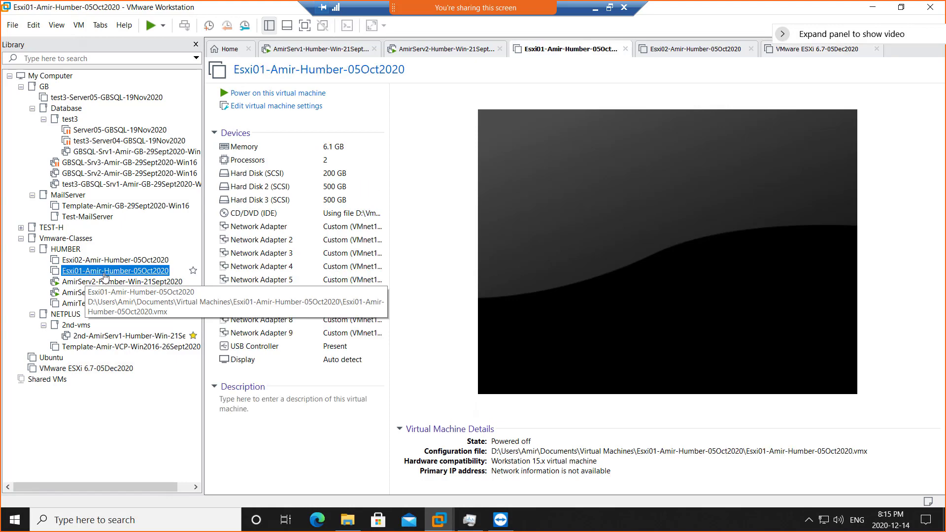
right_click(104, 275)
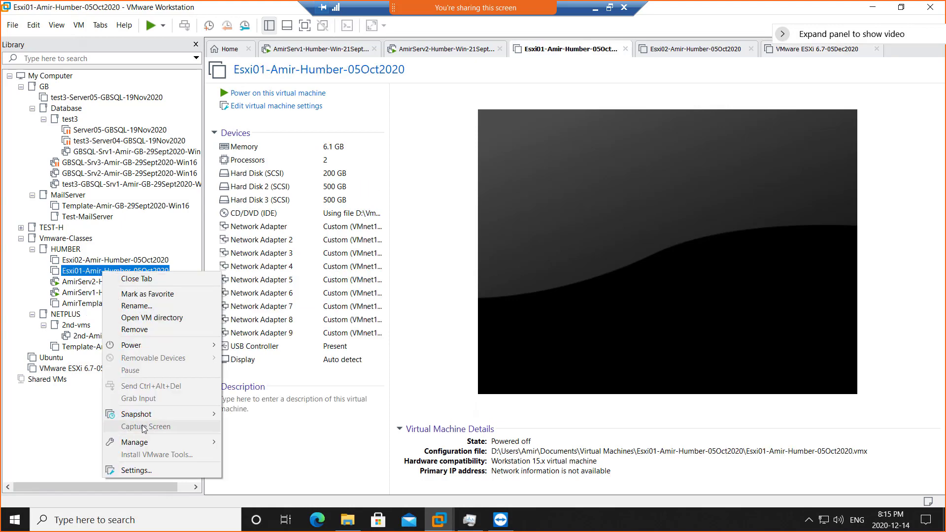
click(137, 306)
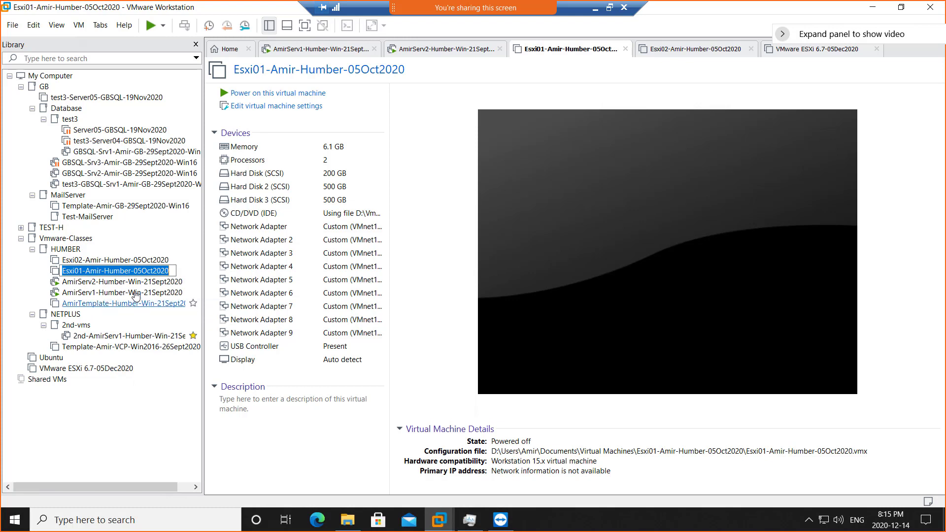
right_click(133, 270)
click(147, 304)
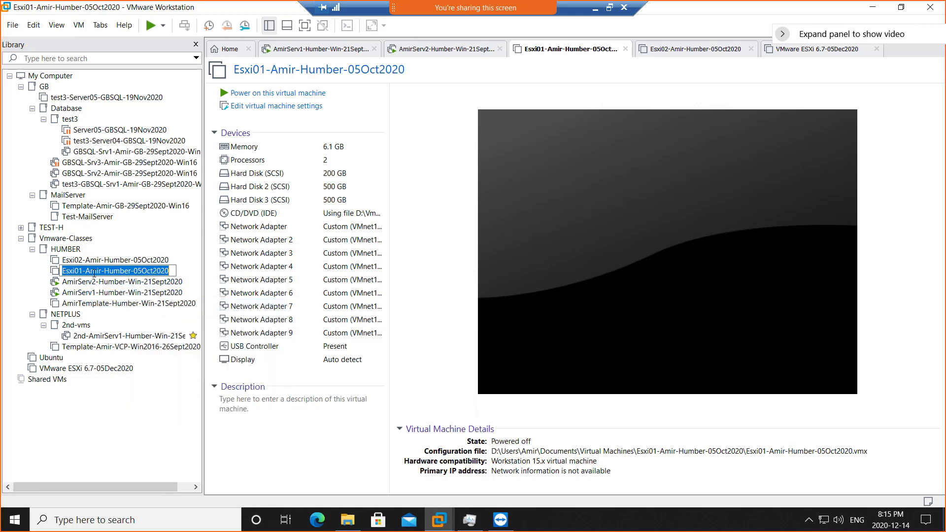
click(256, 400)
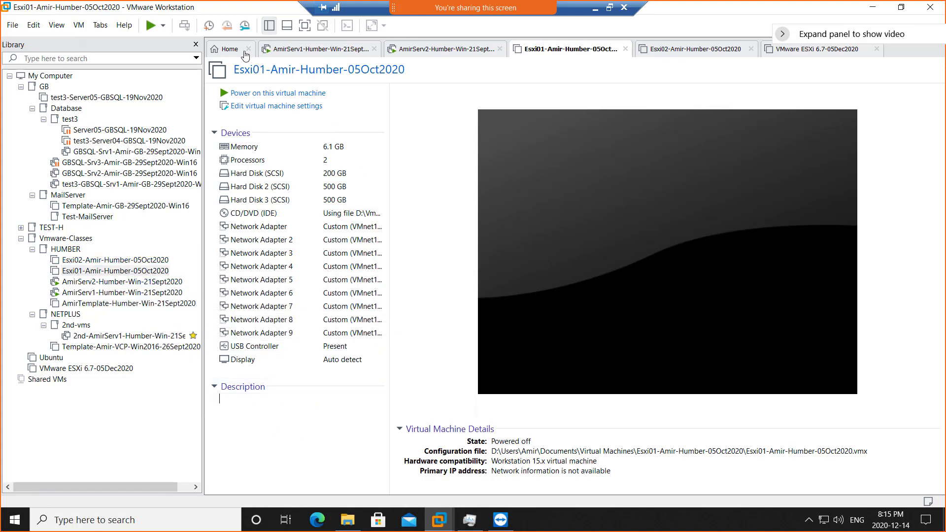
click(230, 51)
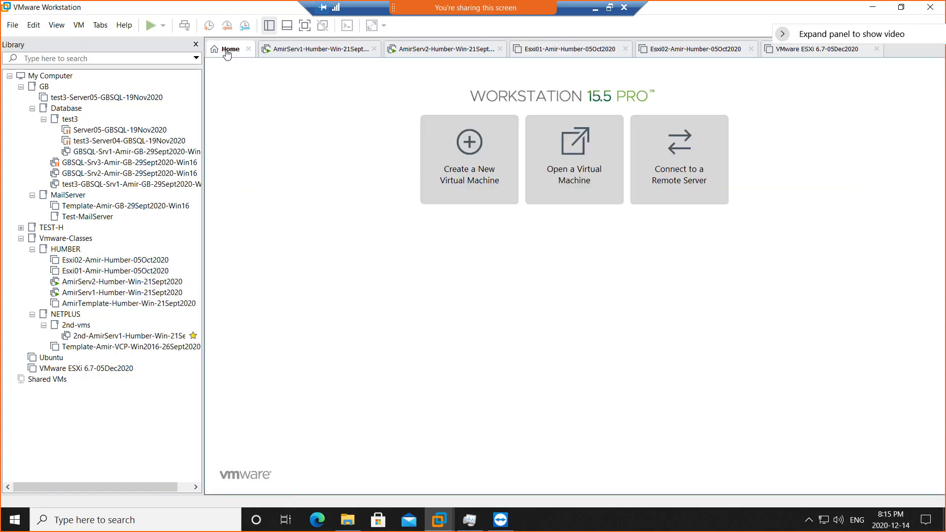
click(460, 172)
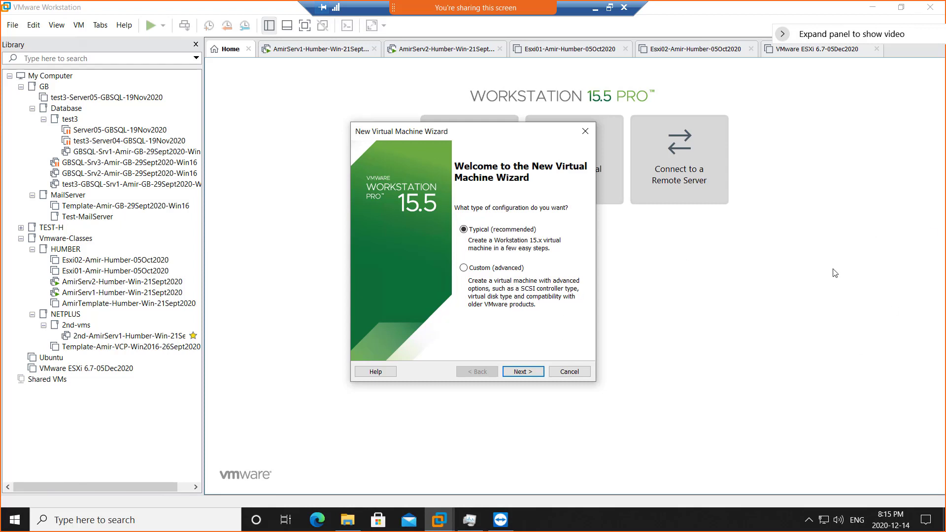
click(523, 372)
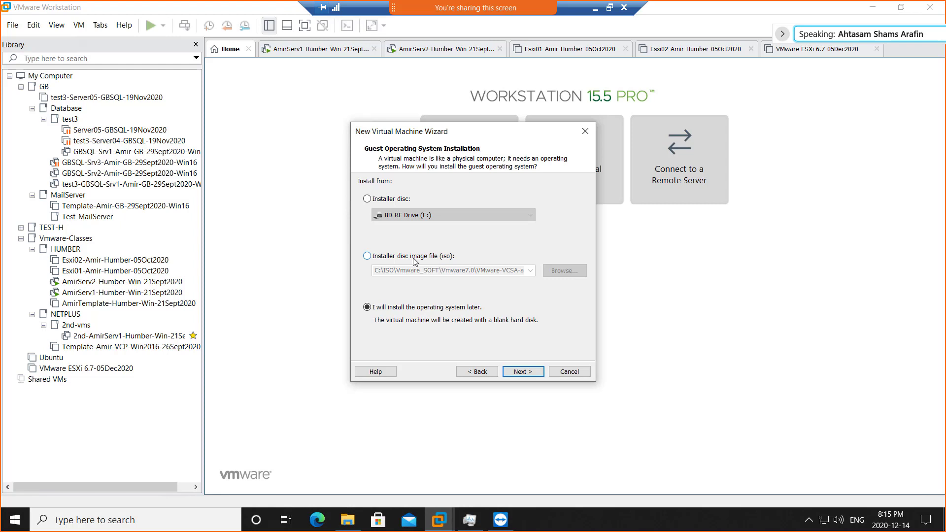
click(566, 371)
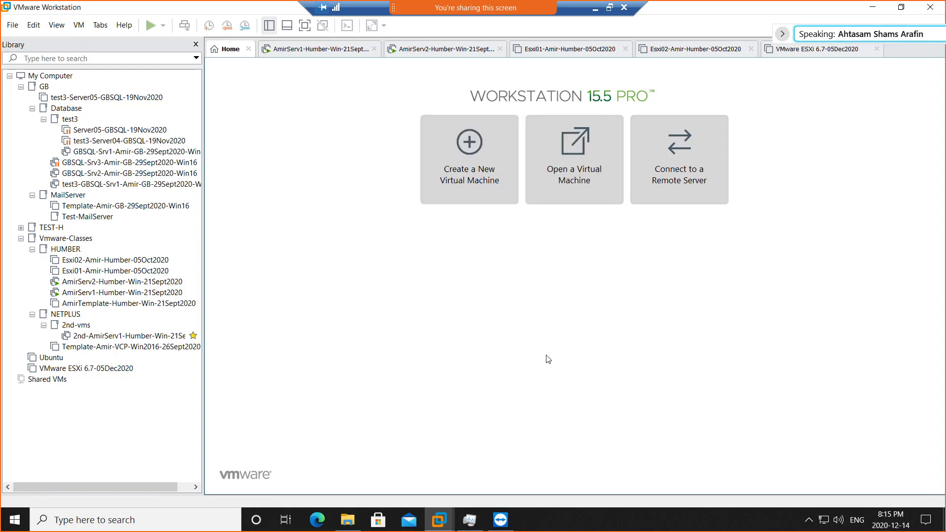
Start creating a new virtual machine with the Typical configuration, installing the guest operating system from an installer disc image file
click(471, 165)
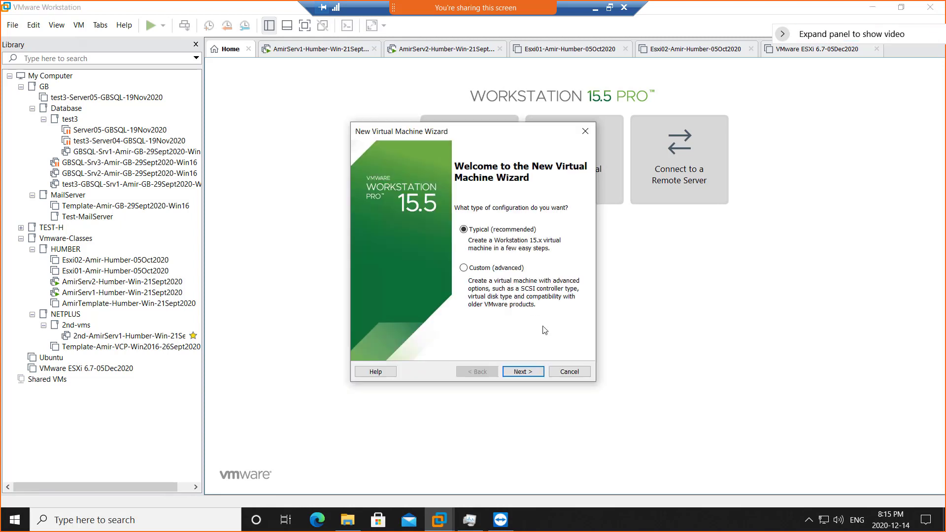
click(523, 373)
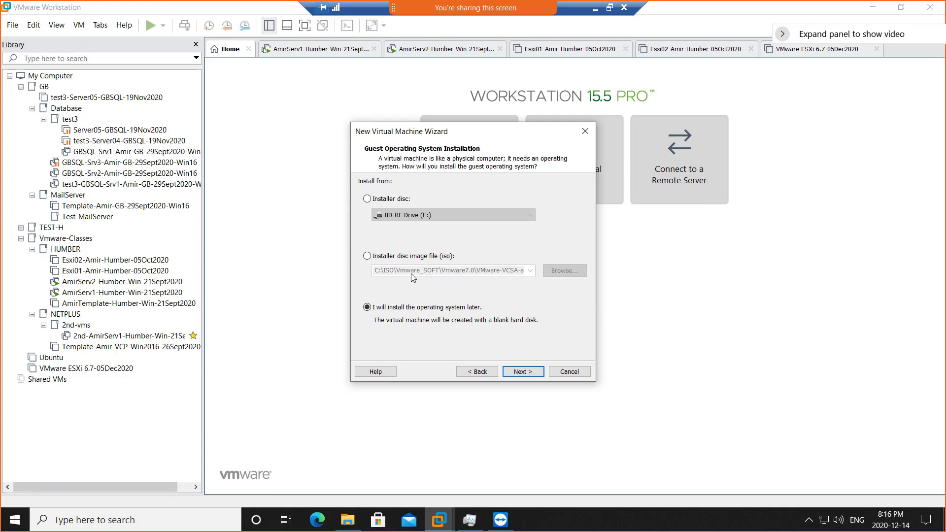
click(395, 257)
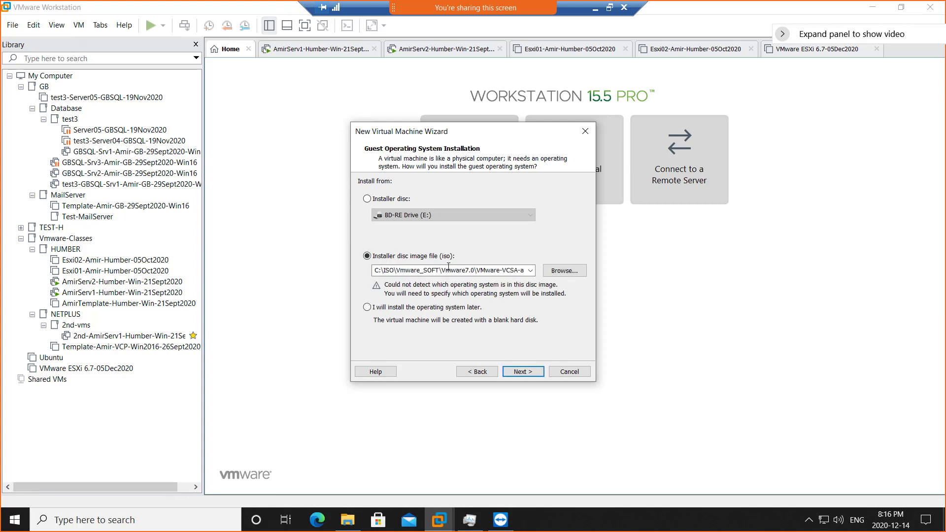
Choose the VMware-VMvisor-Installer-6.5.0.update01-5969303.x86_64.iso image from the Vmware_SOFT folder on D: as the installer and continue to the naming page
click(566, 275)
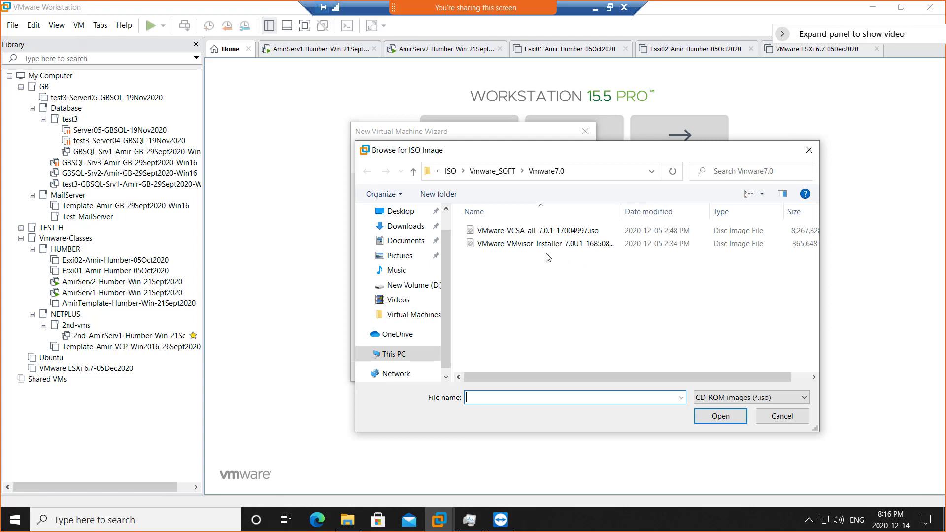
click(492, 171)
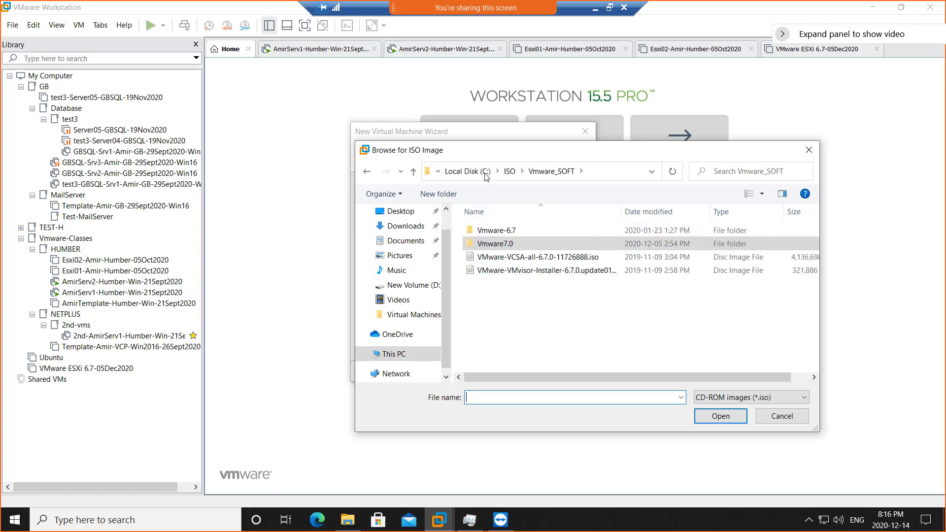
click(512, 175)
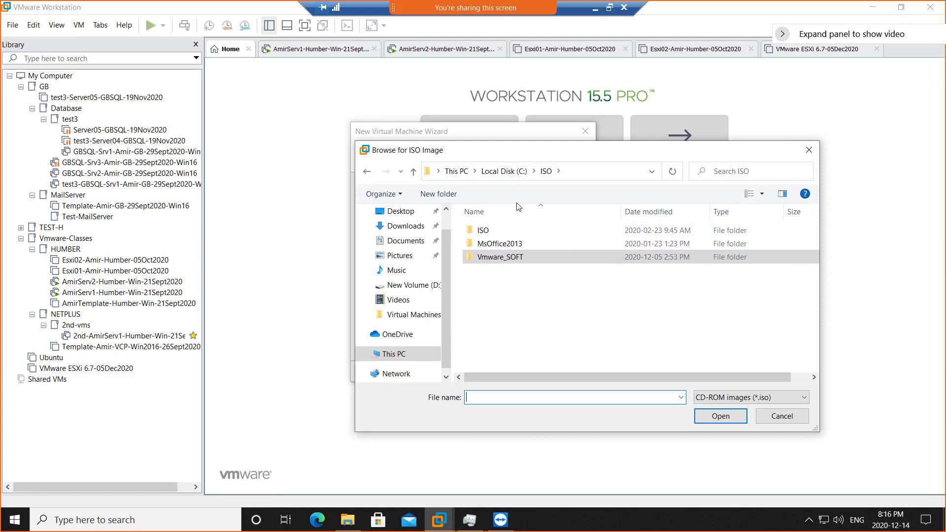
double_click(518, 255)
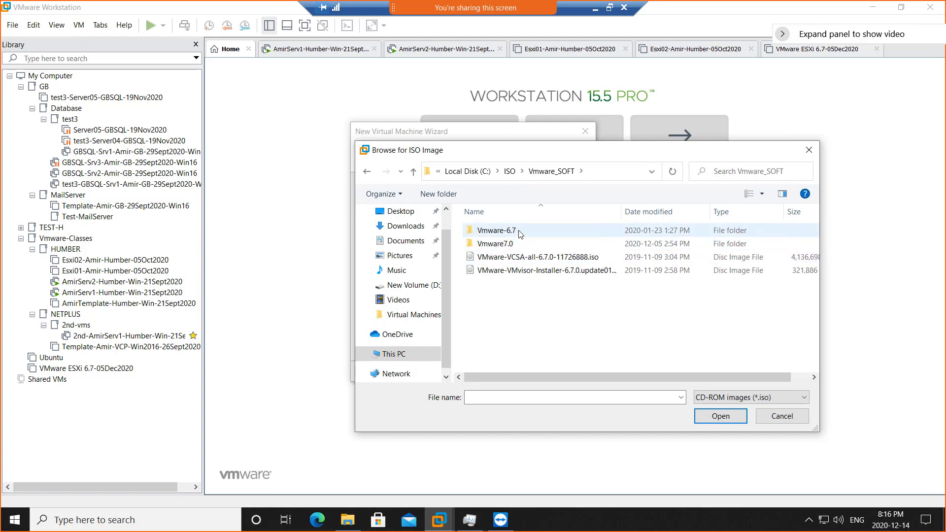
click(510, 174)
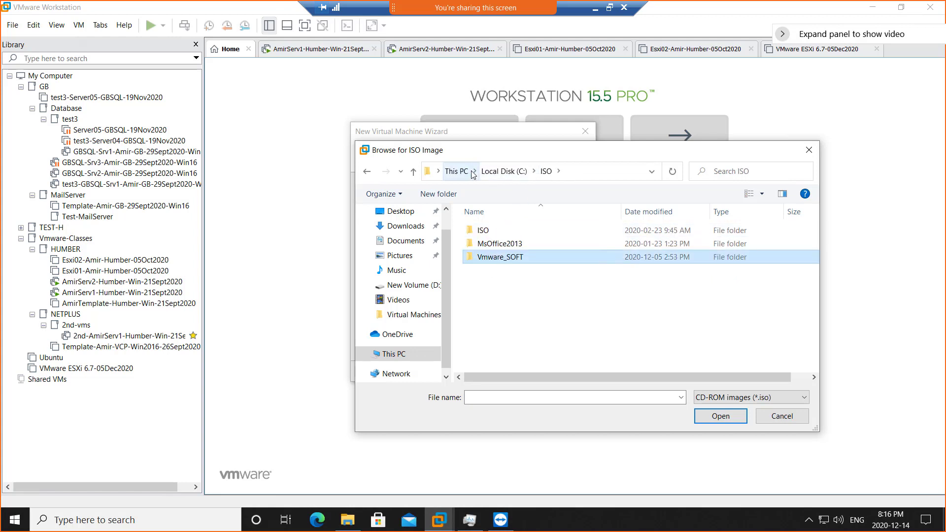
click(394, 354)
double_click(684, 365)
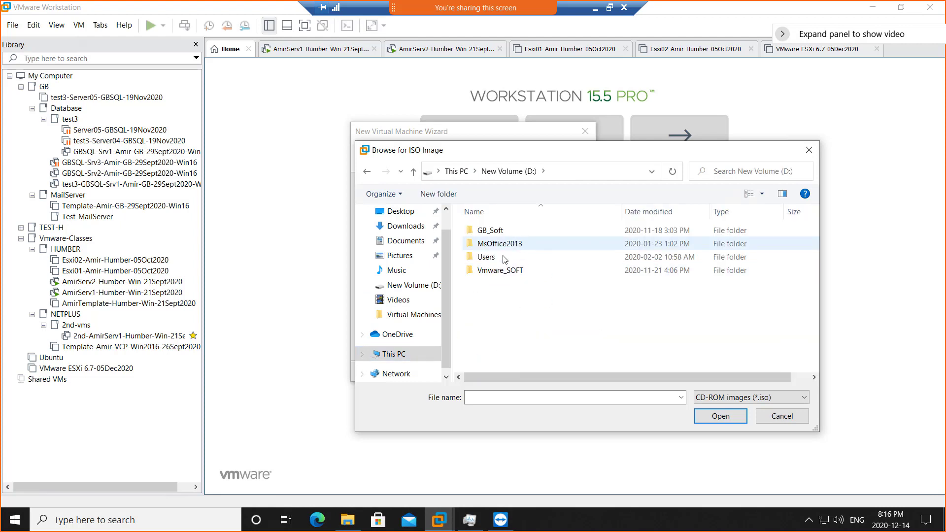
double_click(496, 271)
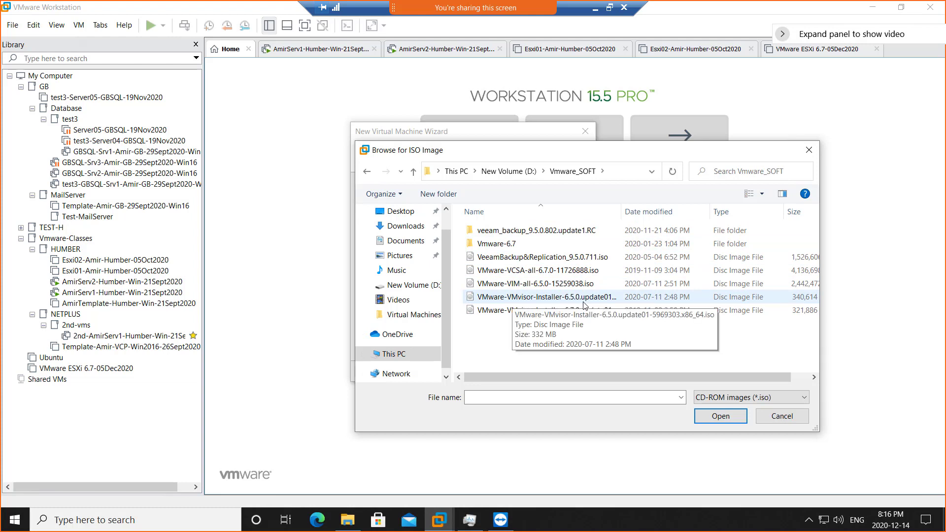
double_click(537, 297)
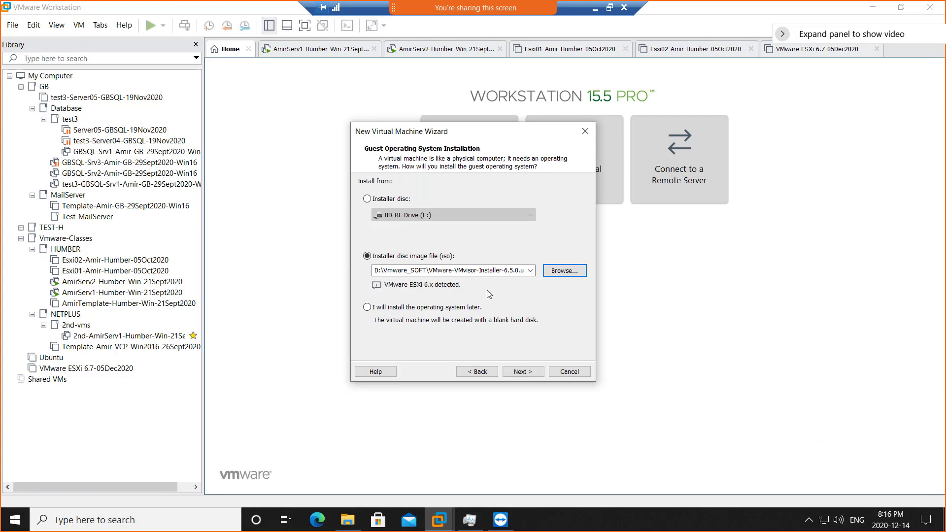
click(523, 372)
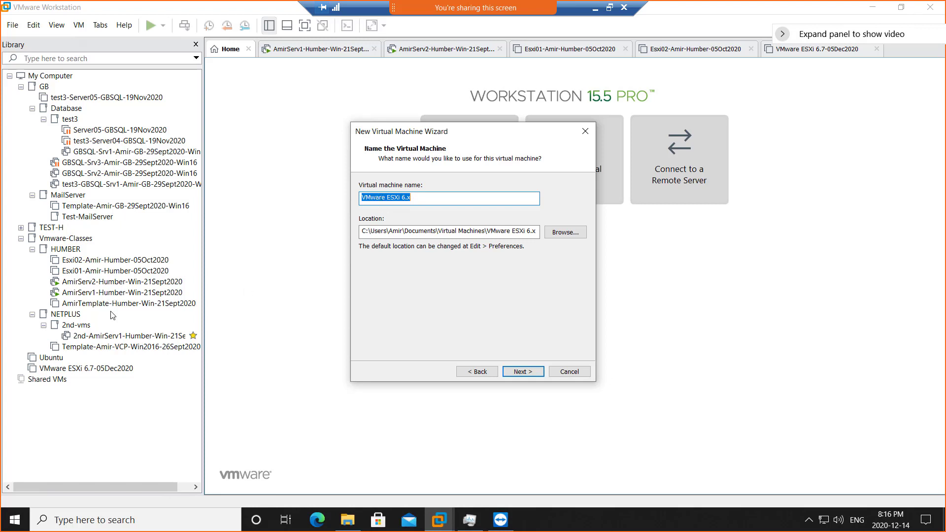
Name the virtual machine Esxi03, following the naming pattern of Esxi01 and Esxi02, and change its location to the D: drive
right_click(379, 199)
click(414, 245)
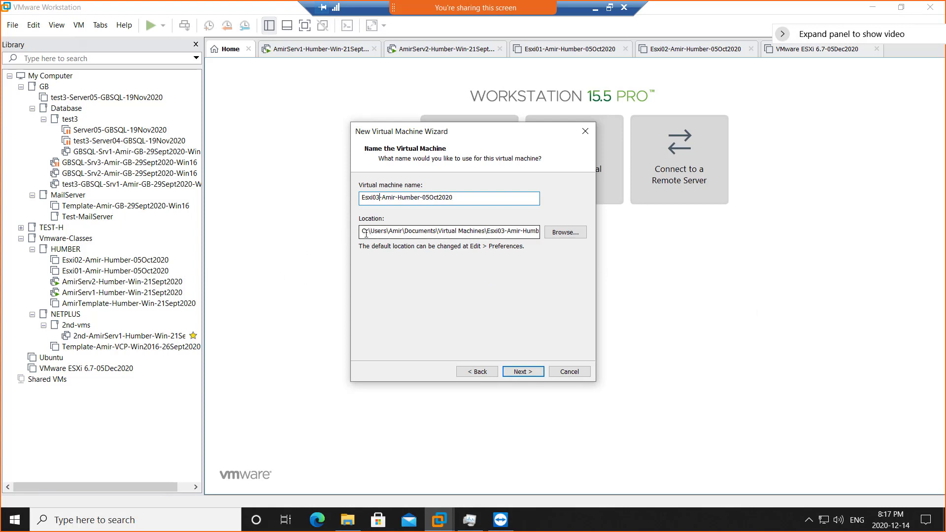
drag(365, 234, 360, 233)
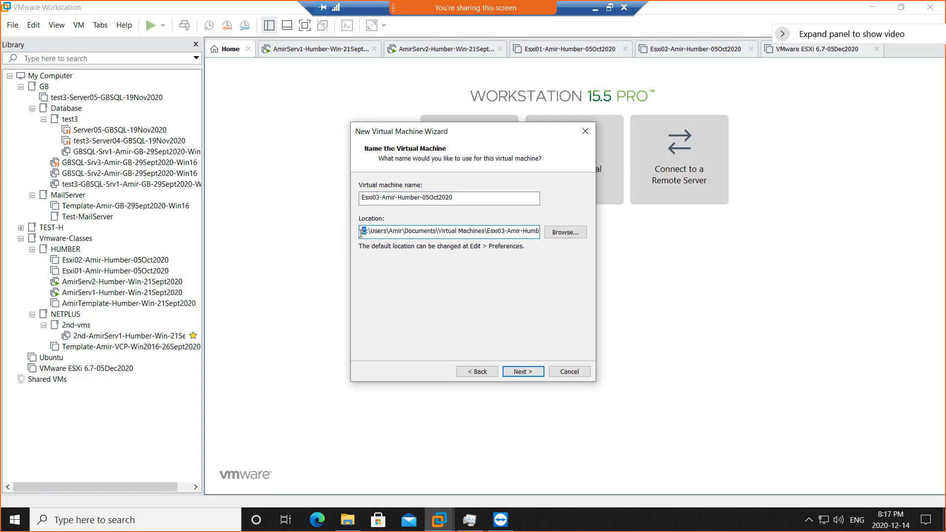
text(d)
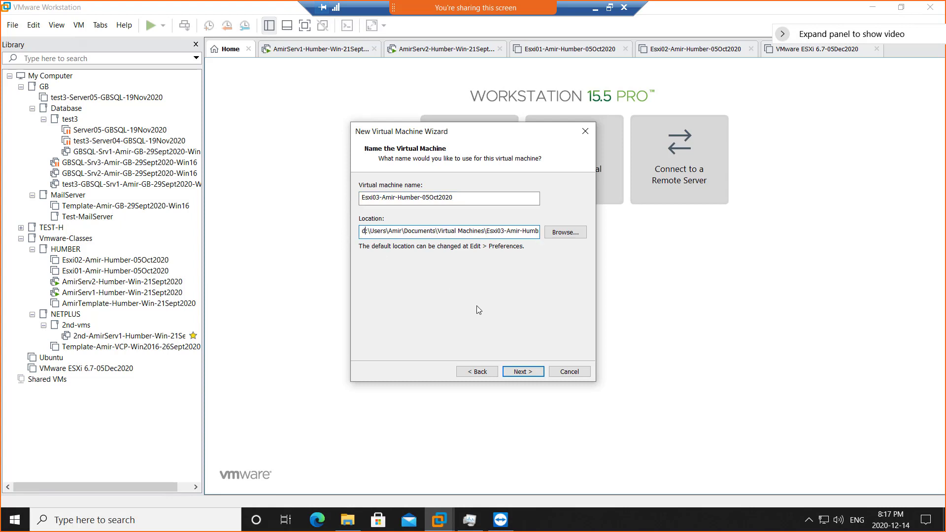
click(523, 371)
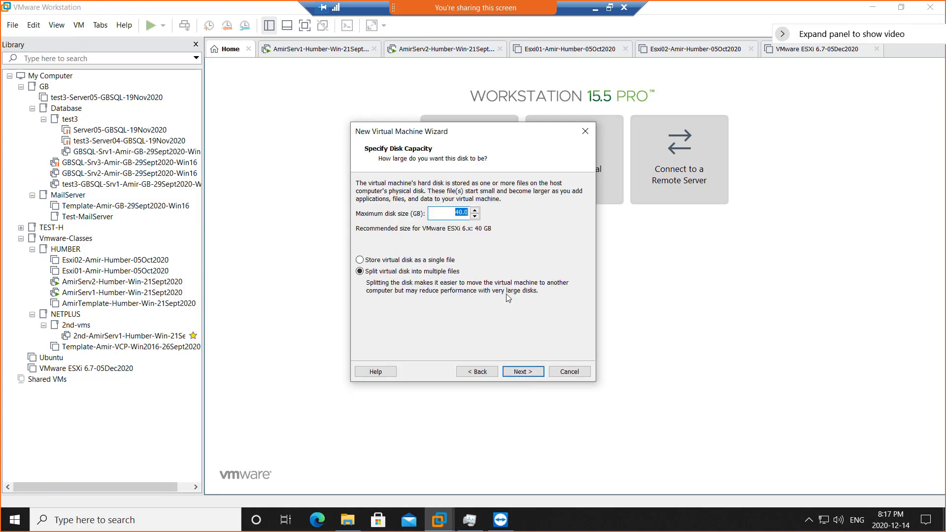
Set the maximum disk size to 200 GB and store the virtual disk as a single file
text(2)
click(448, 263)
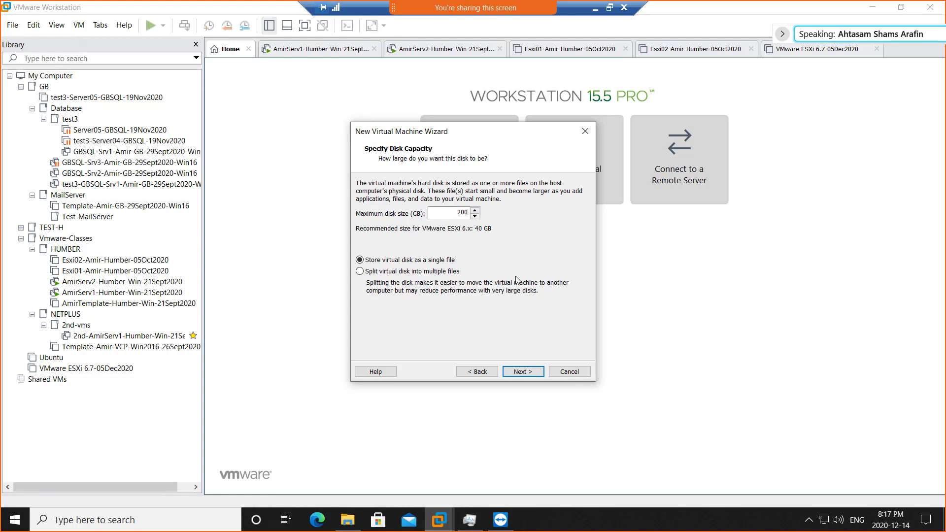
click(523, 373)
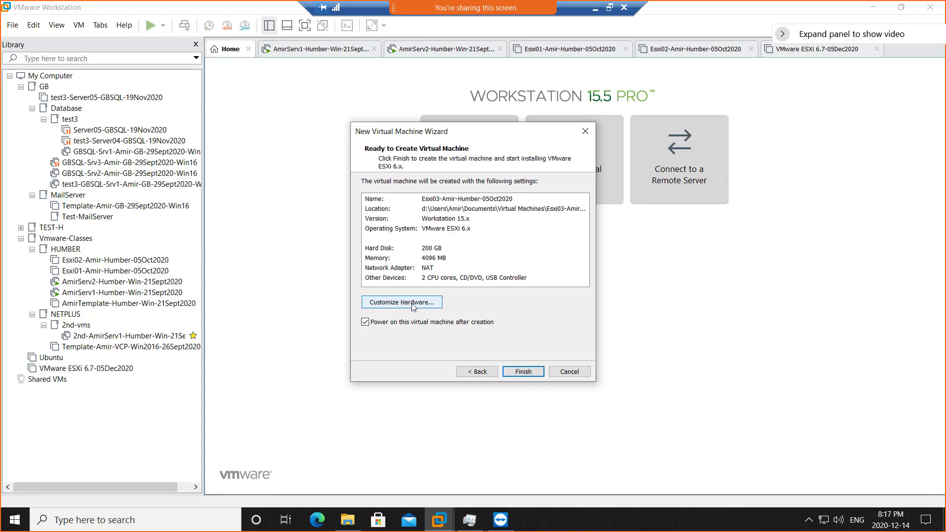
Customize the new virtual machine's hardware, raising the memory to about 6.1 GB, and view the processor settings
click(409, 303)
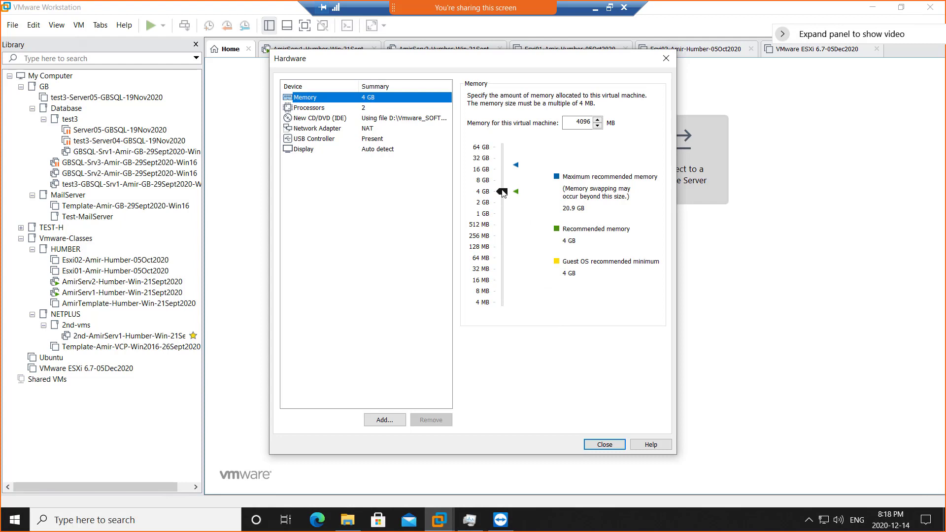
drag(502, 192, 502, 185)
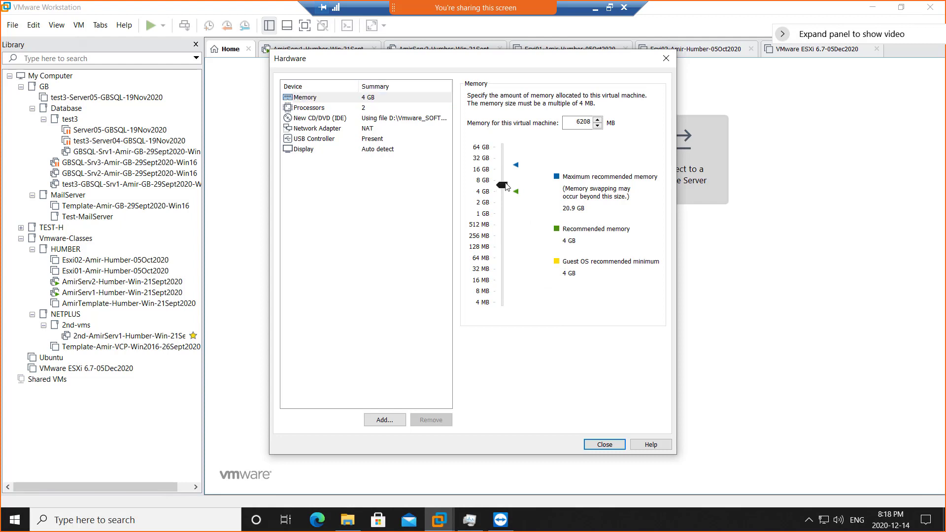
double_click(585, 123)
click(363, 109)
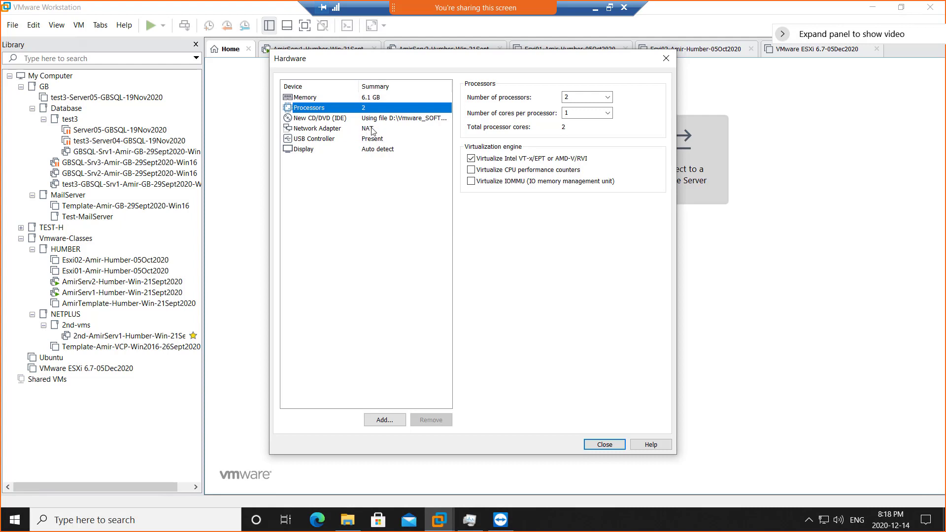
Connect the new virtual machine's network adapter to the custom virtual network VMnet15
drag(382, 63, 445, 93)
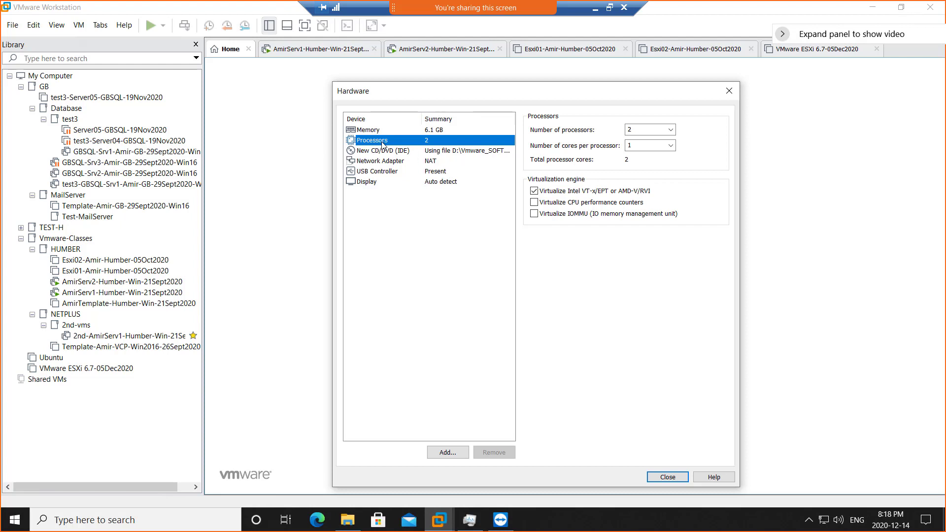
click(422, 163)
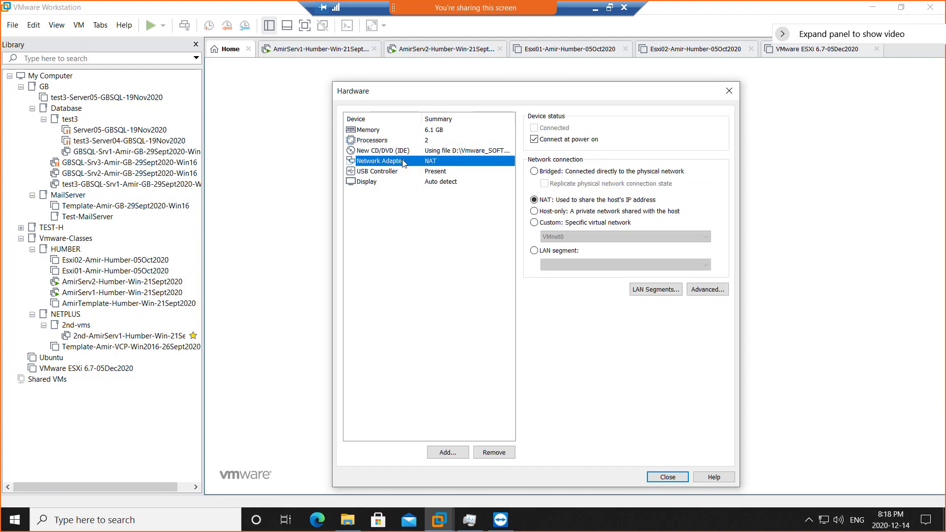
click(559, 225)
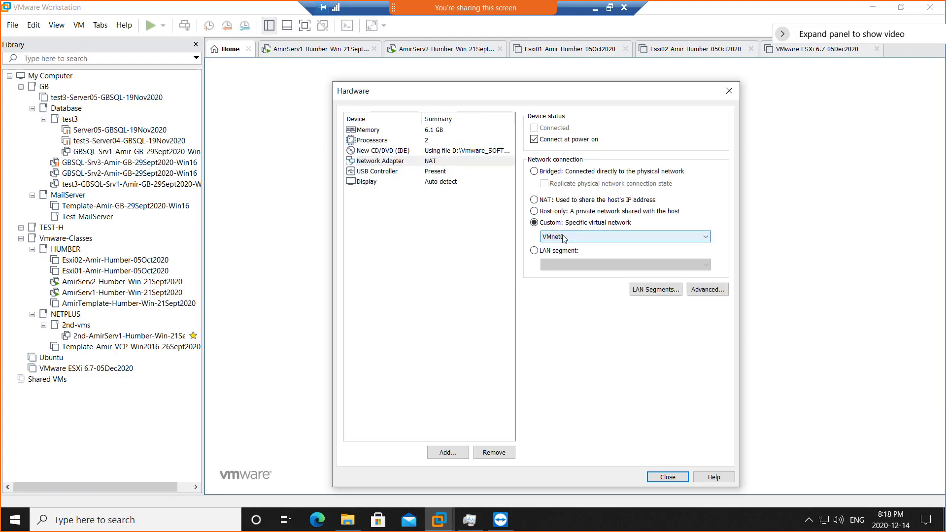
click(417, 163)
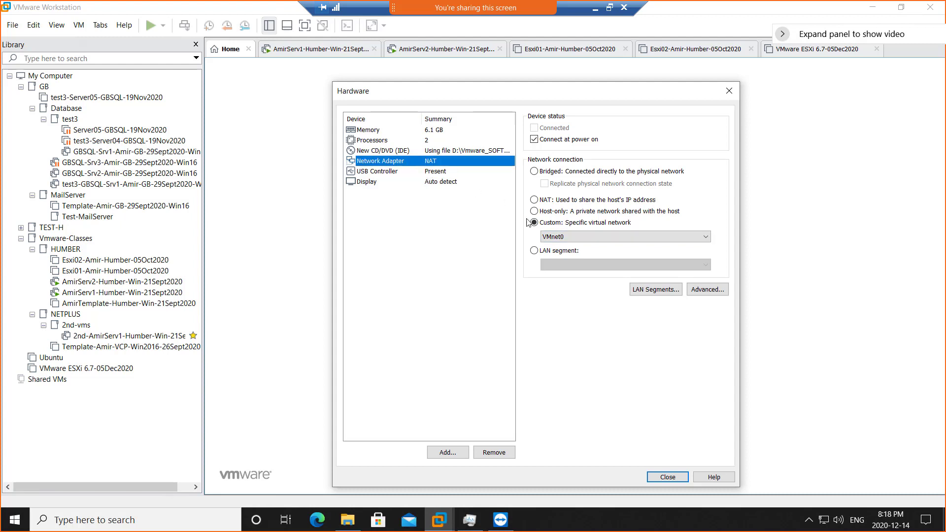
click(622, 237)
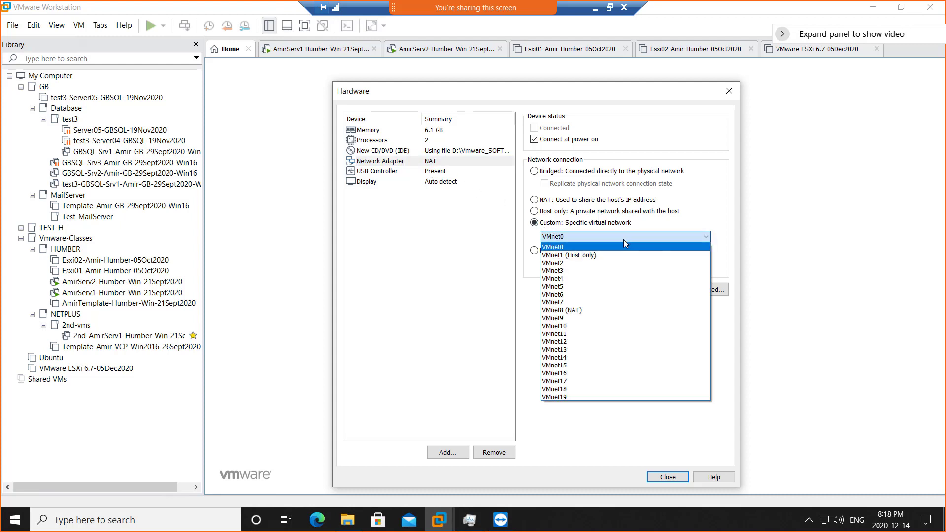
click(573, 365)
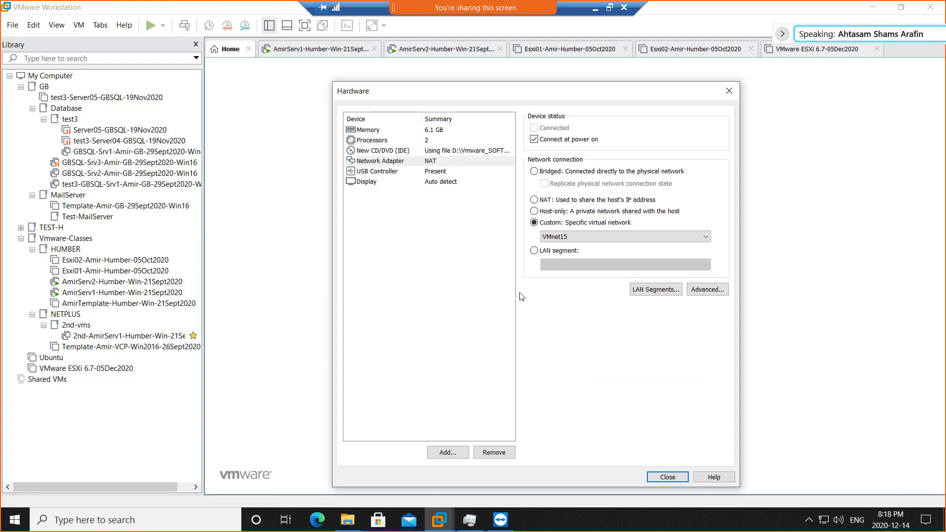
Add a second network adapter to the new virtual machine and connect it to the custom virtual network VMnet15
click(446, 455)
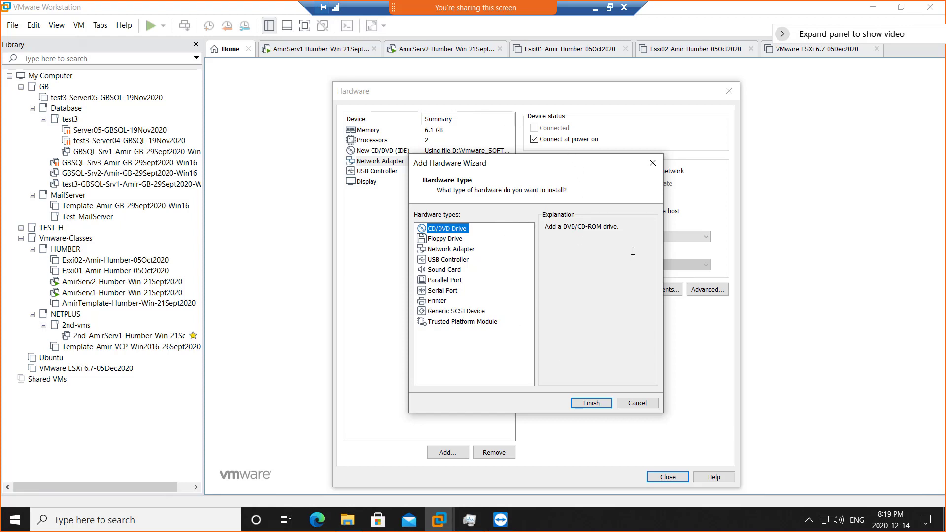
click(625, 401)
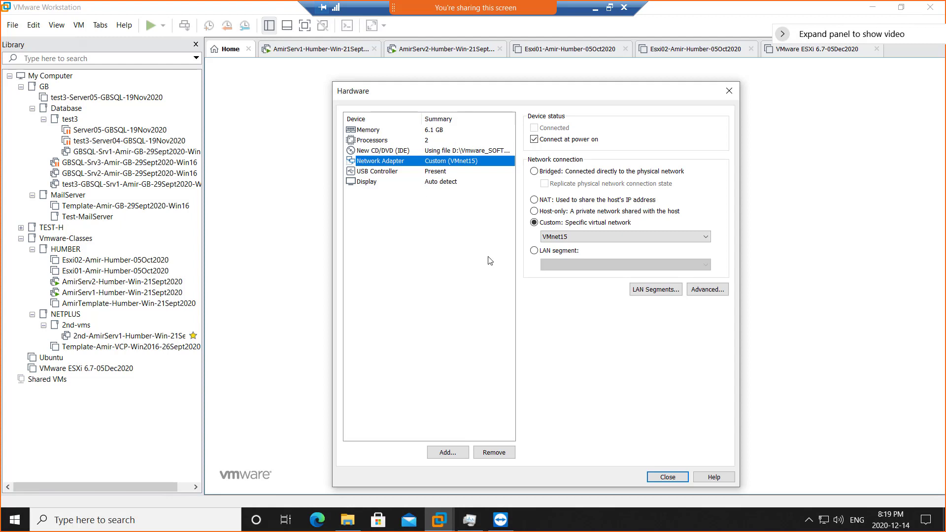
click(429, 452)
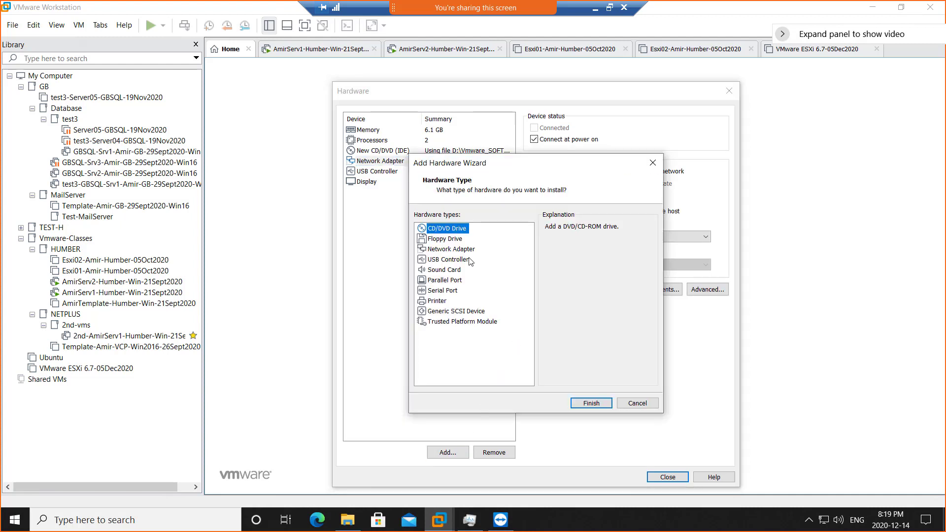
click(465, 250)
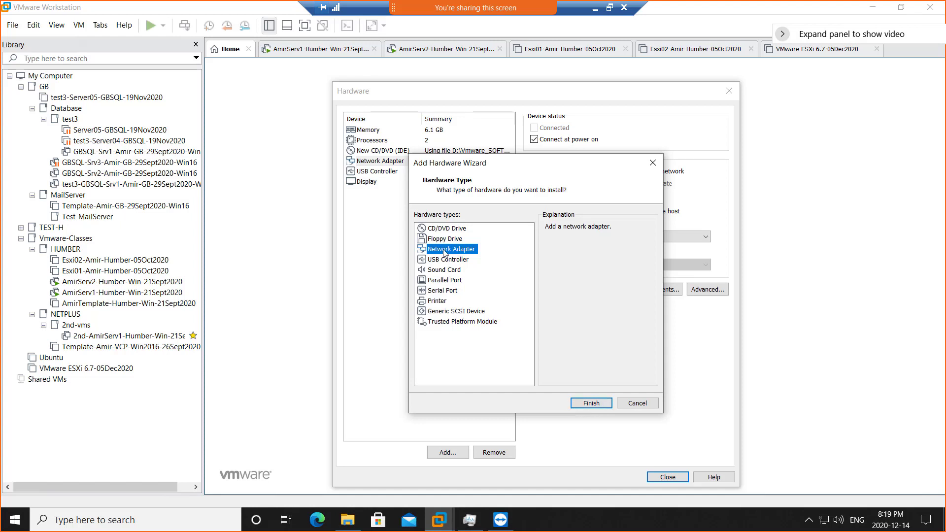
click(587, 405)
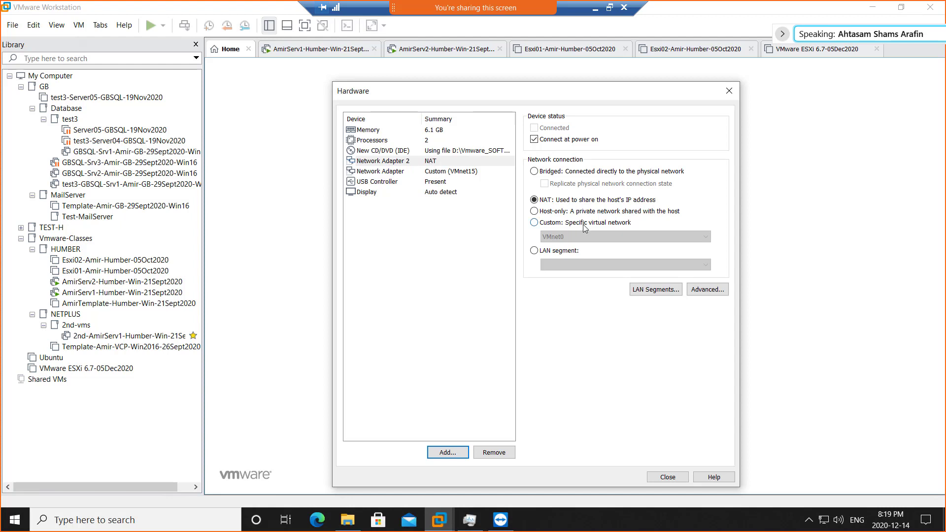
click(567, 227)
click(567, 236)
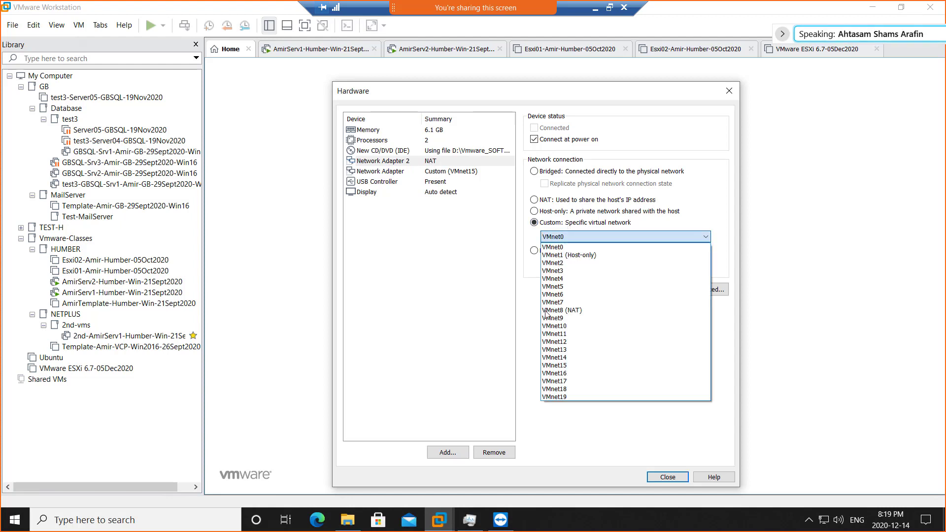
click(559, 365)
click(440, 253)
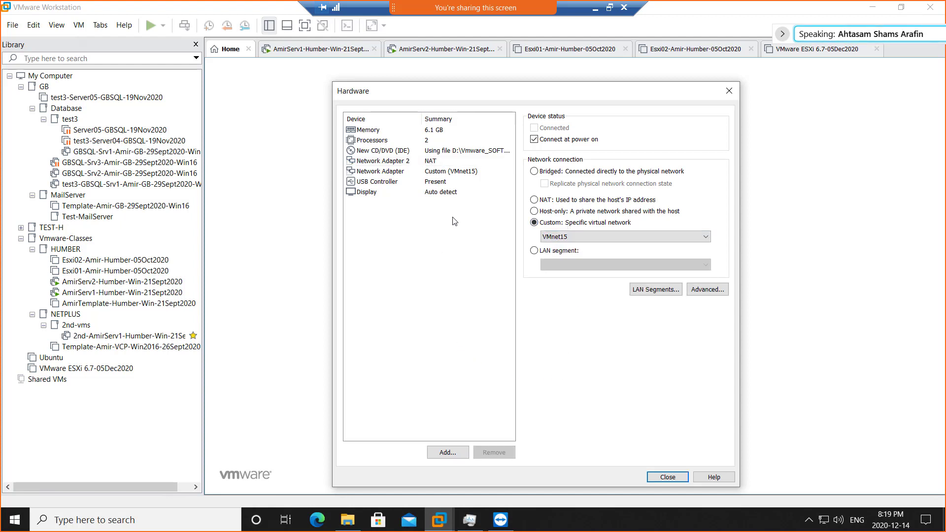
click(451, 176)
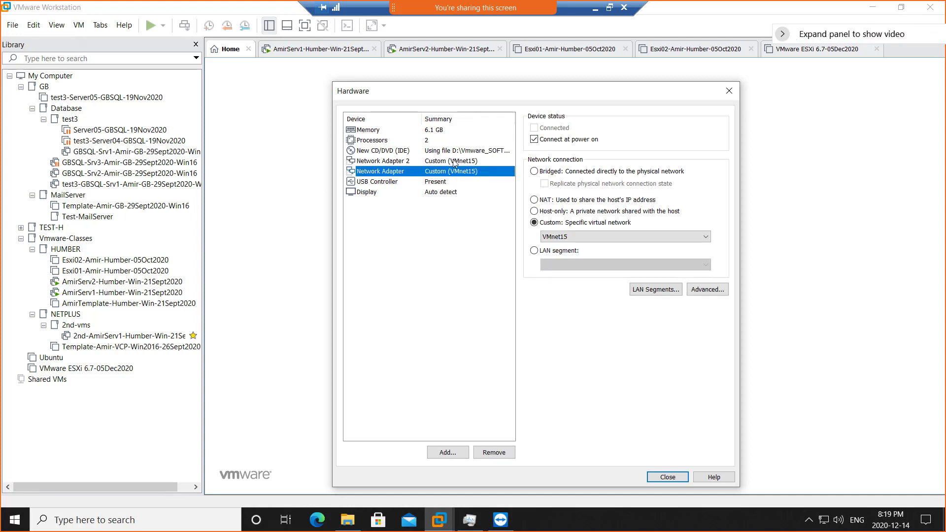
Add a third network adapter on the custom virtual network VMnet15 and check the adapters' network connections
click(445, 453)
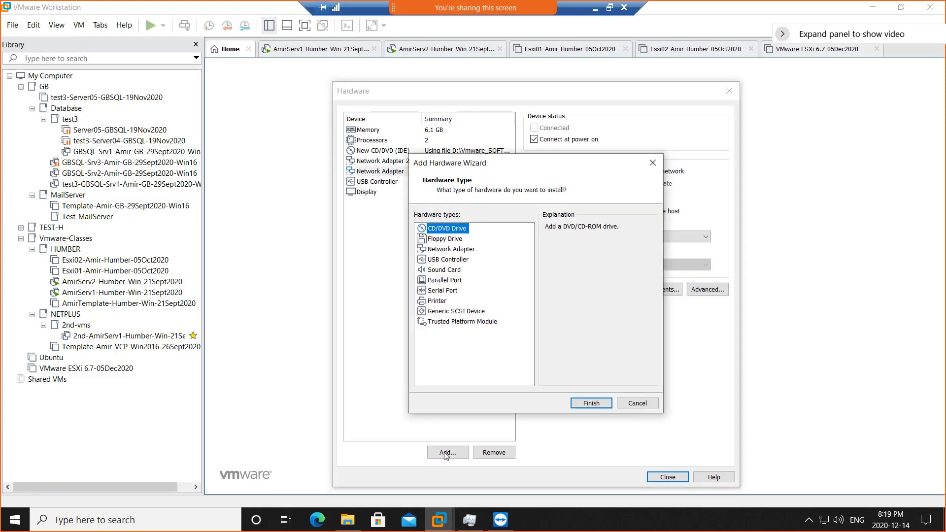
click(458, 251)
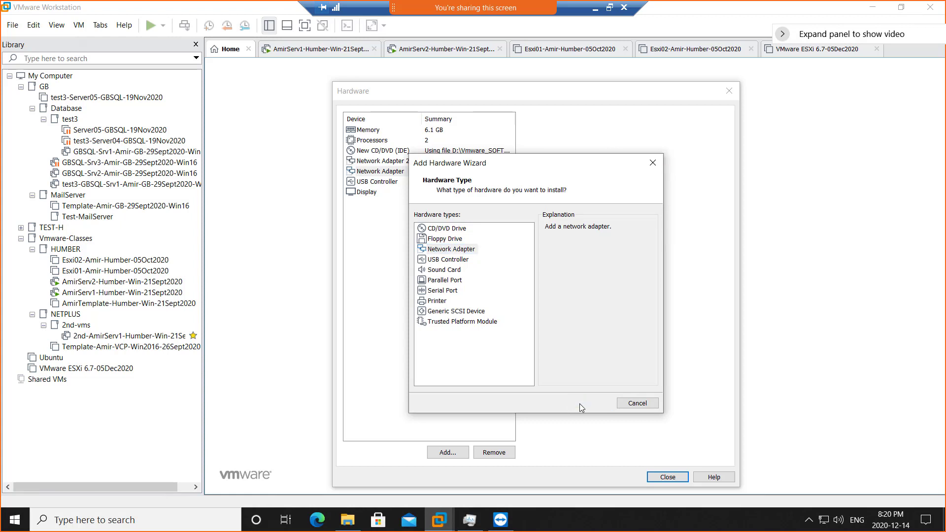
click(580, 405)
click(548, 224)
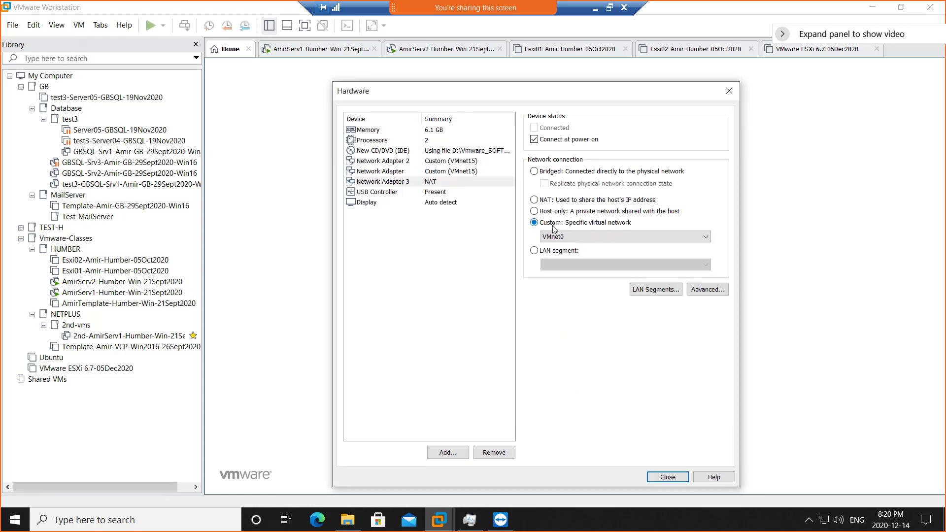
click(559, 237)
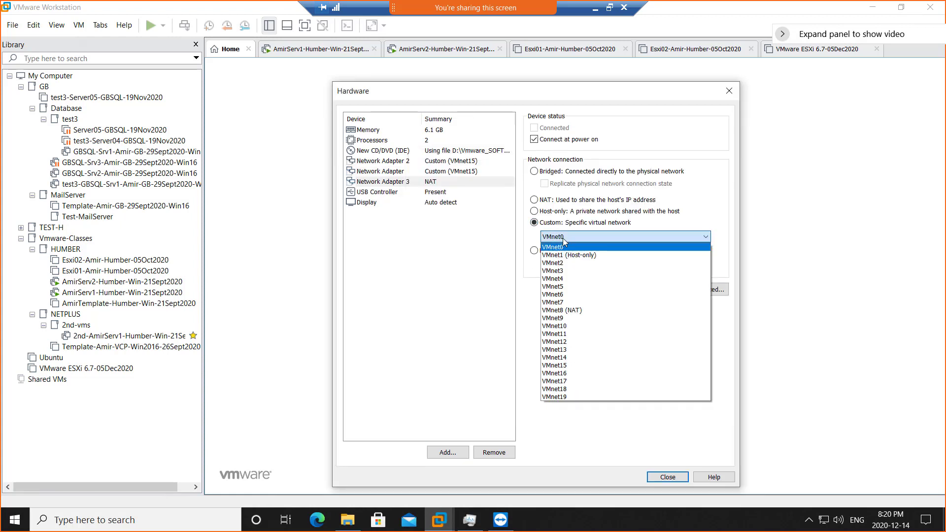
click(574, 367)
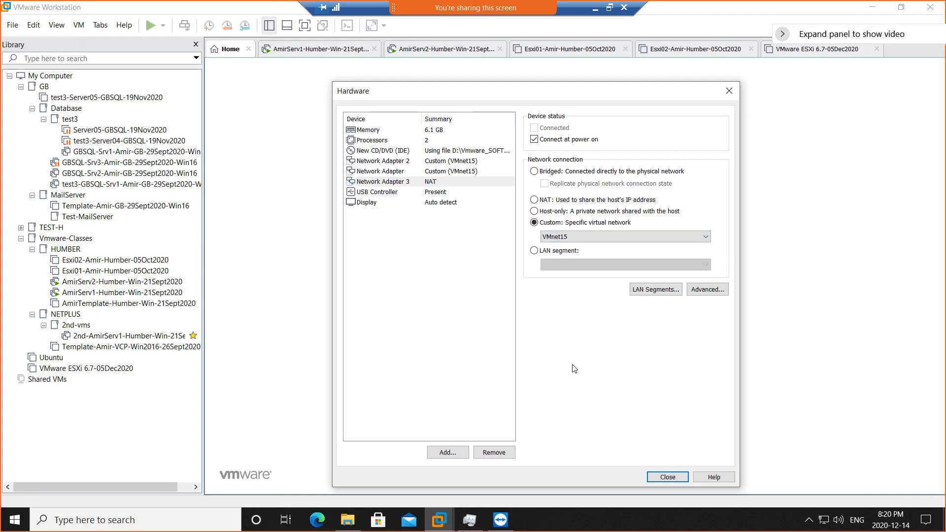
click(450, 184)
click(451, 172)
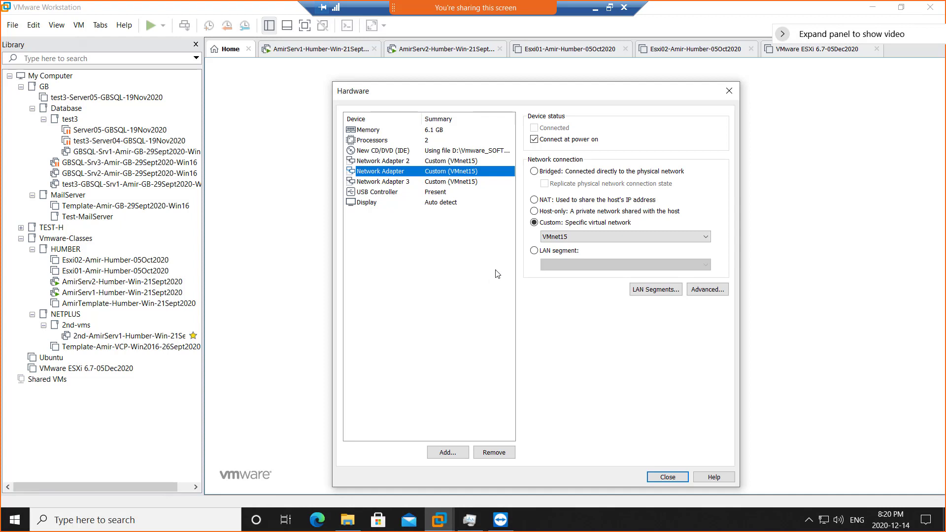
click(471, 182)
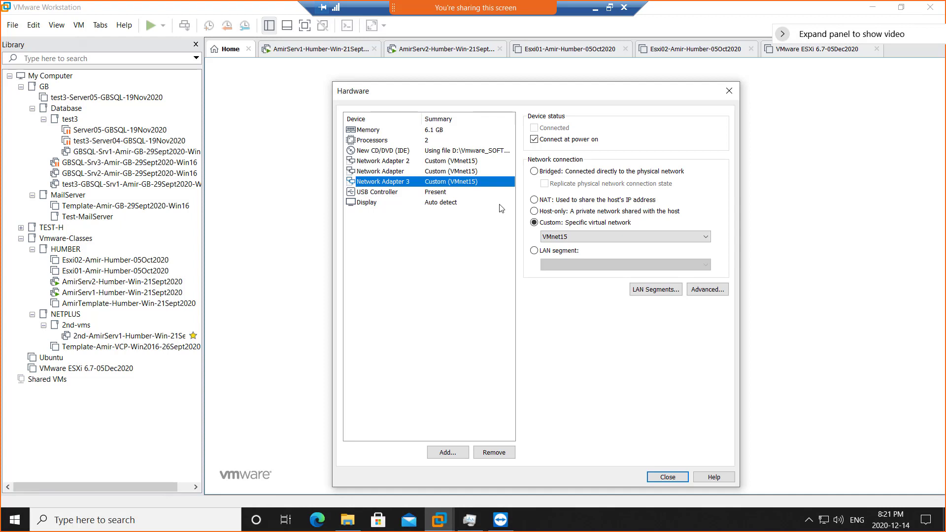
Finish the hardware customization and create the Esxi03 virtual machine, letting it power on after creation
click(666, 477)
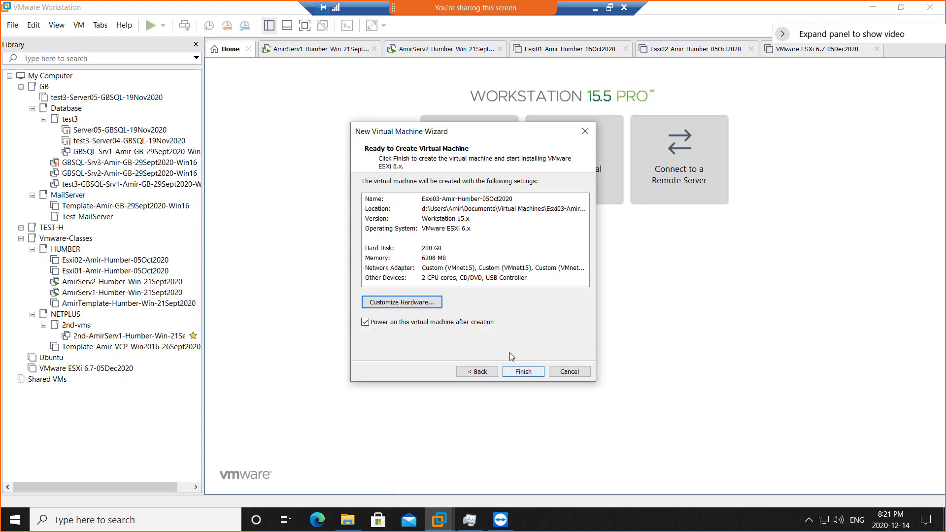
click(529, 373)
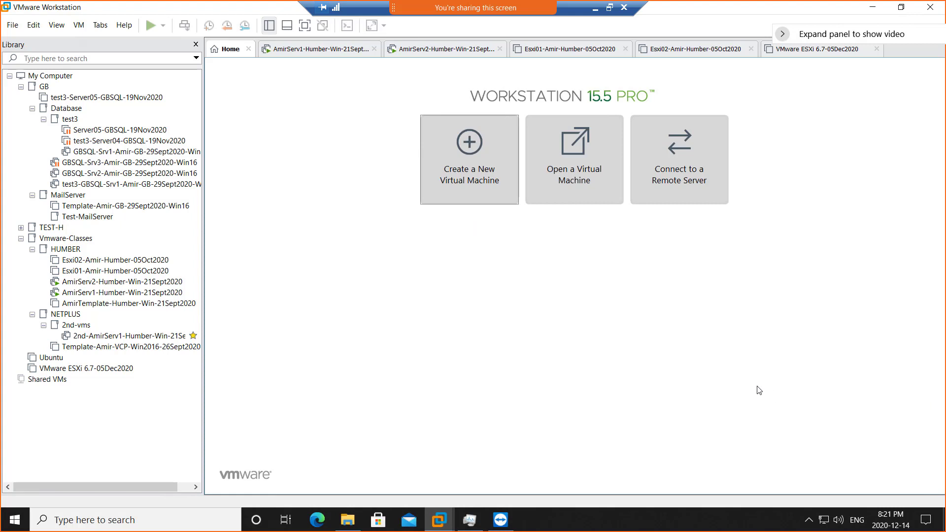
click(757, 383)
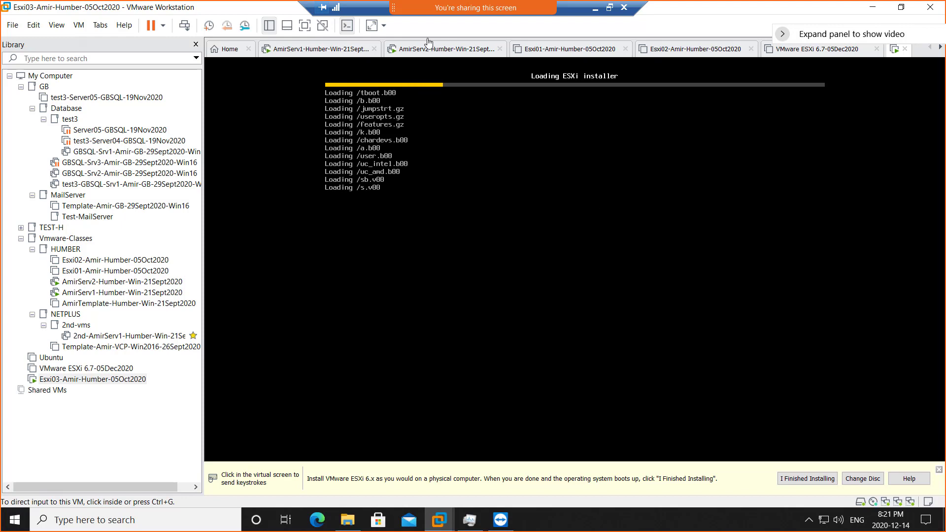
Narrow the virtual machine library to widen the console area, and close the open VMware ESXi 6.7-05Dec2020 machine while keeping Esxi03 in view
click(423, 54)
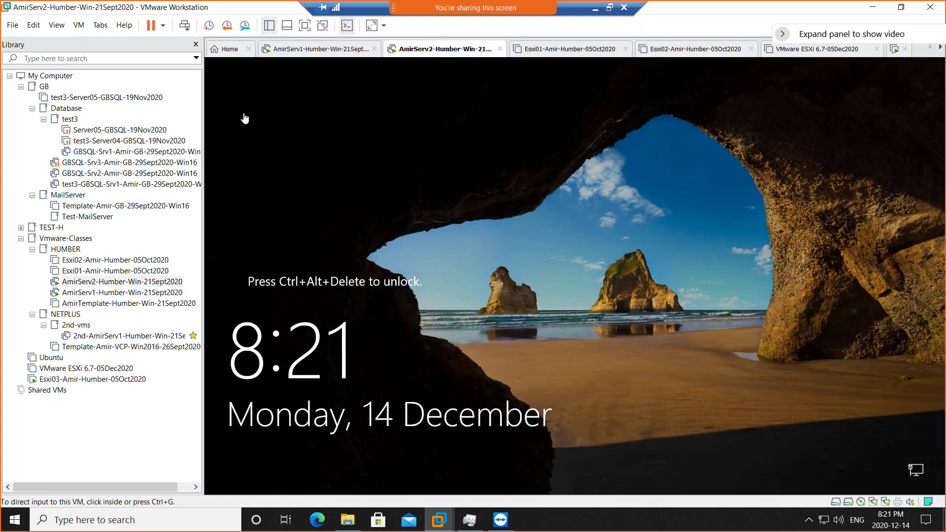
drag(202, 127, 98, 127)
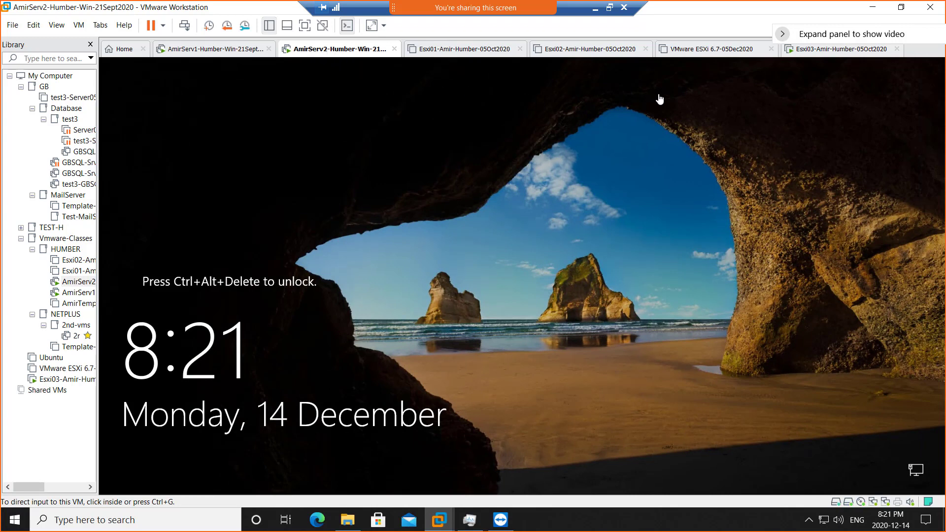
click(810, 52)
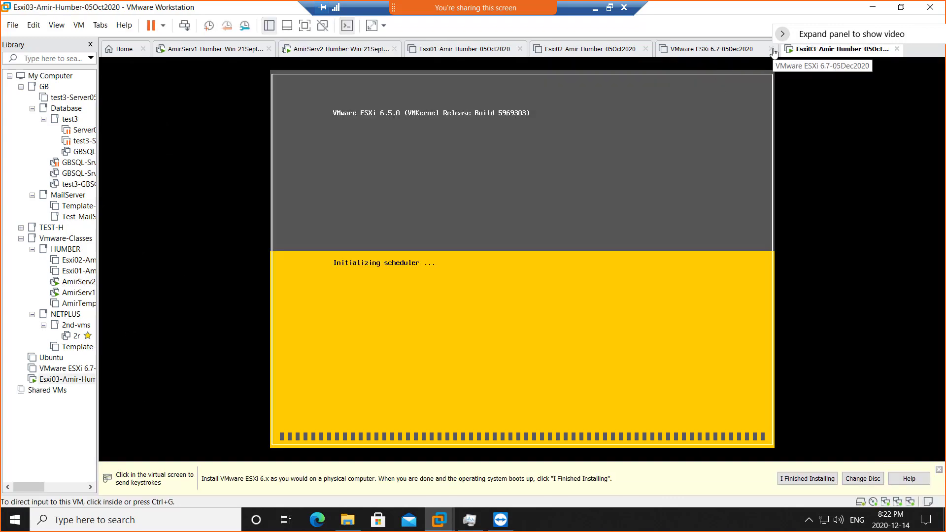
click(770, 49)
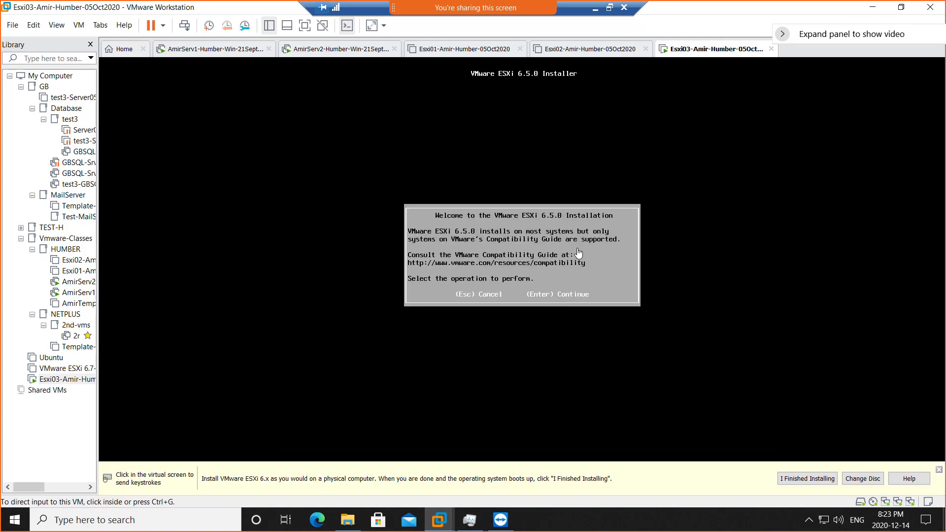
Start the ESXi 6.5.0 installation on Esxi03, accepting the license agreement, the local 200 GB disk and the US Default keyboard layout
click(587, 260)
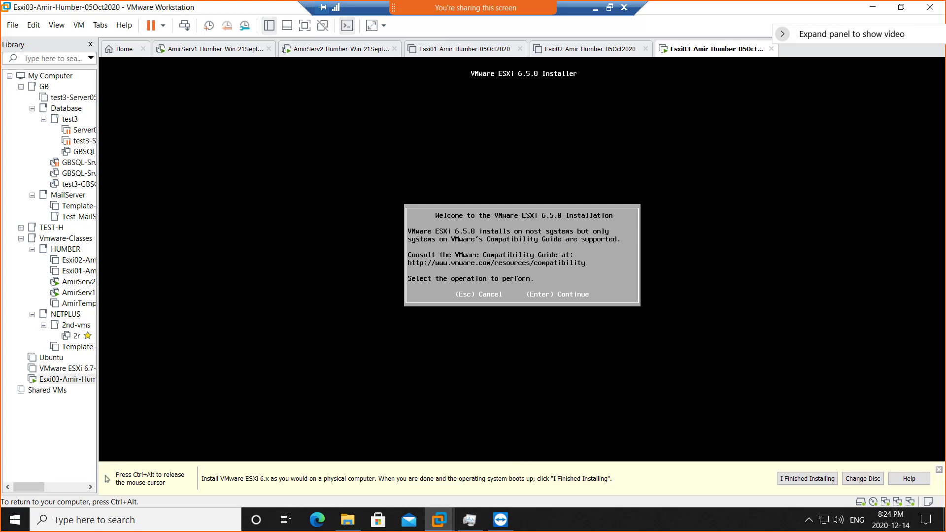
key(Return)
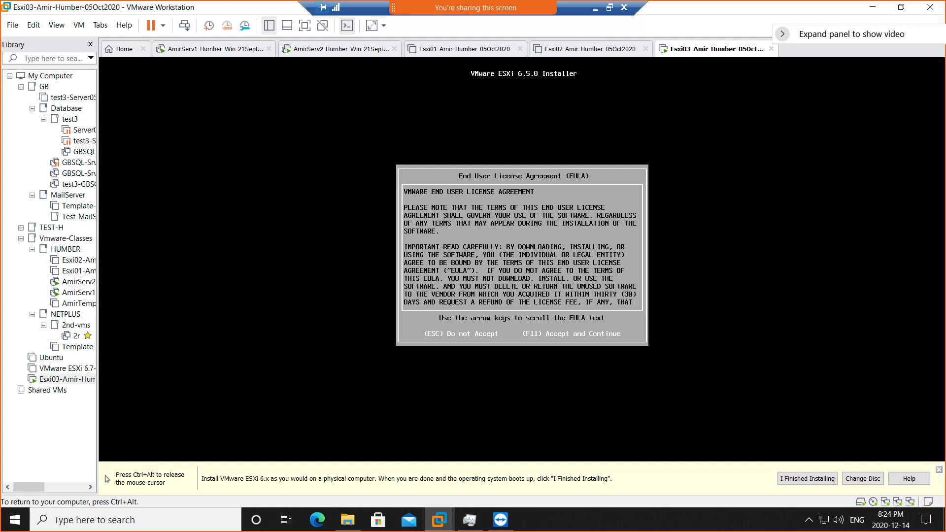
key(F11)
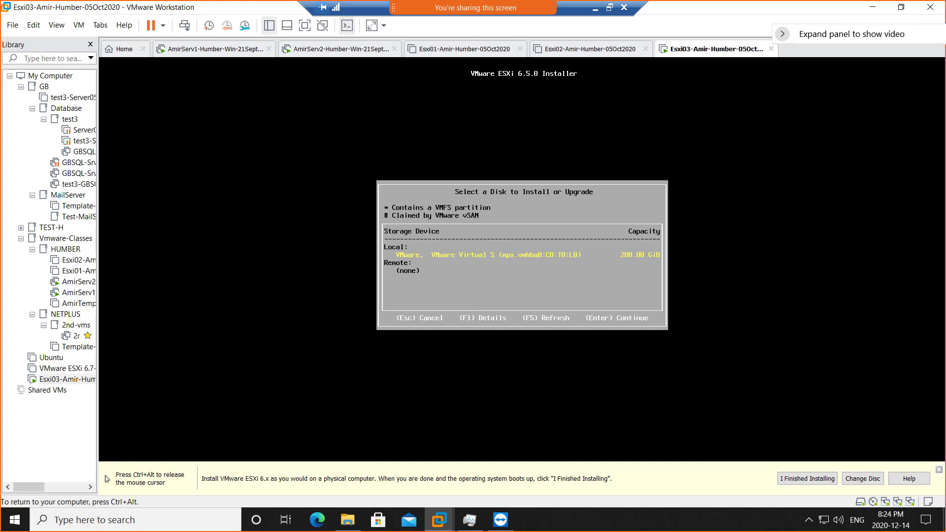
key(Return)
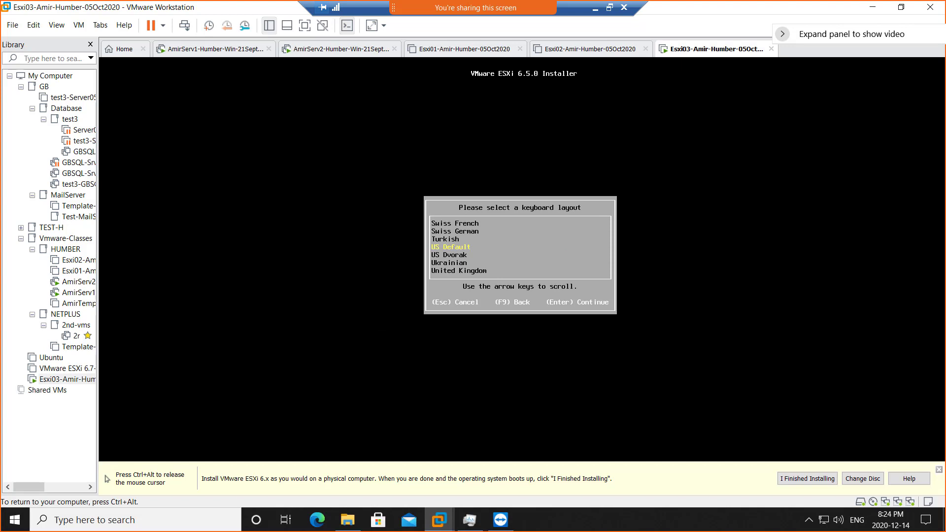
key(Return)
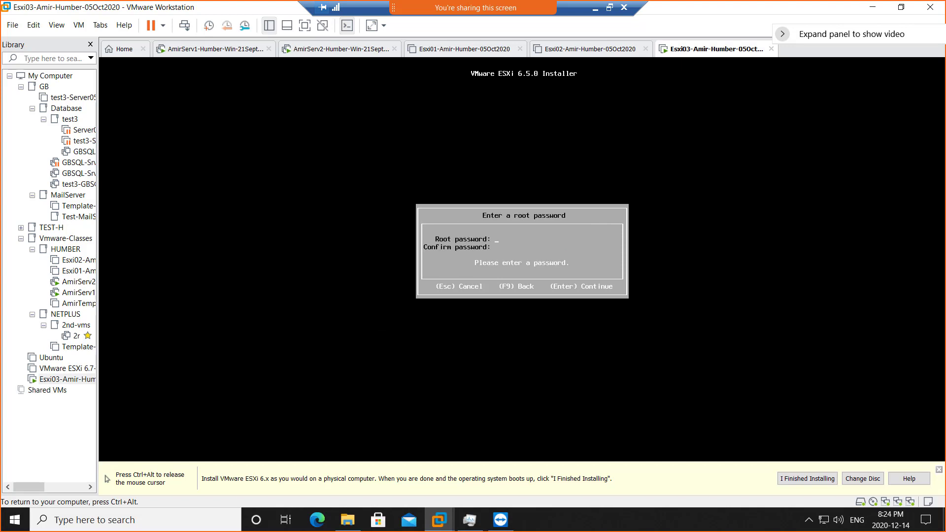
Enter and confirm the root password, and start installing ESXi 6.5.0 on the selected disk
text(**)
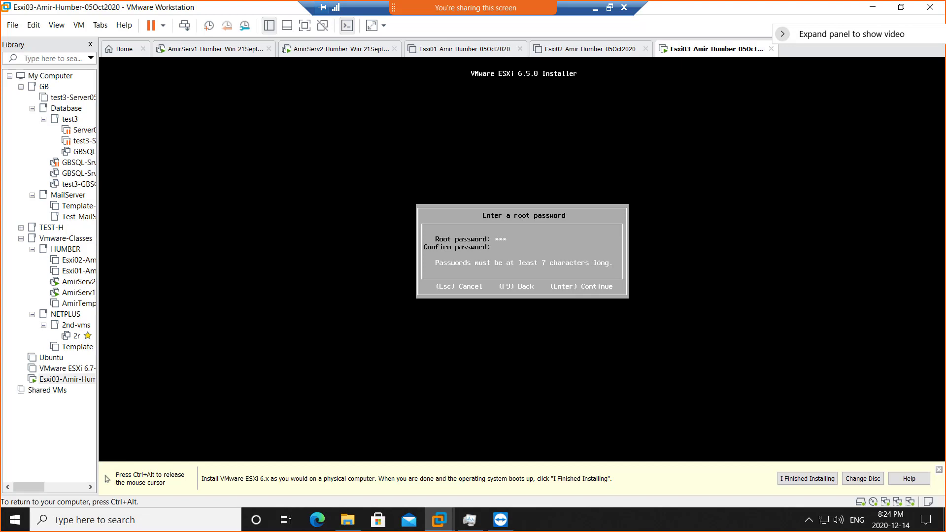
text(******)
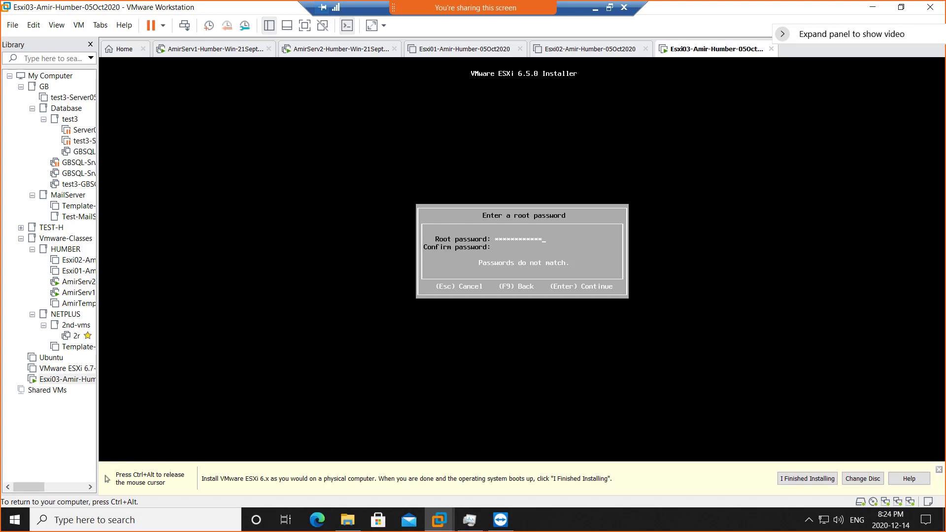
text(**********)
key(Return)
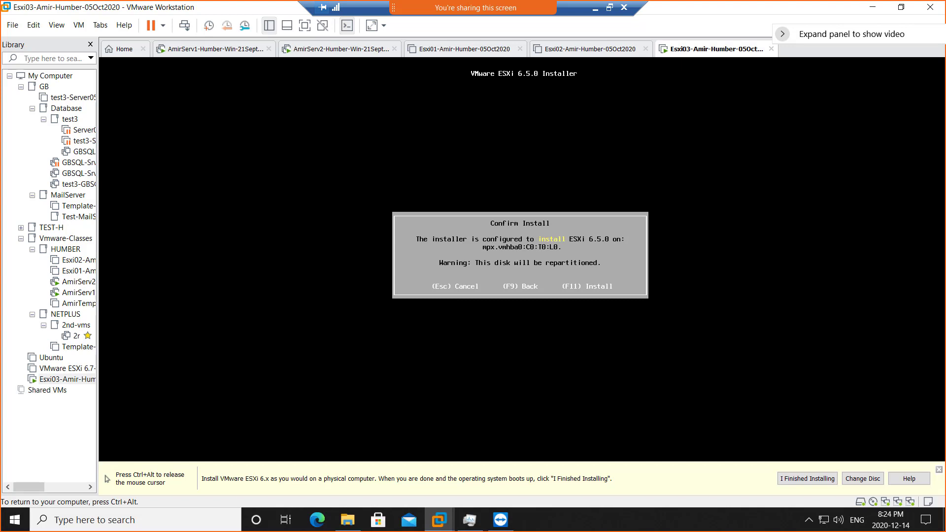
key(F11)
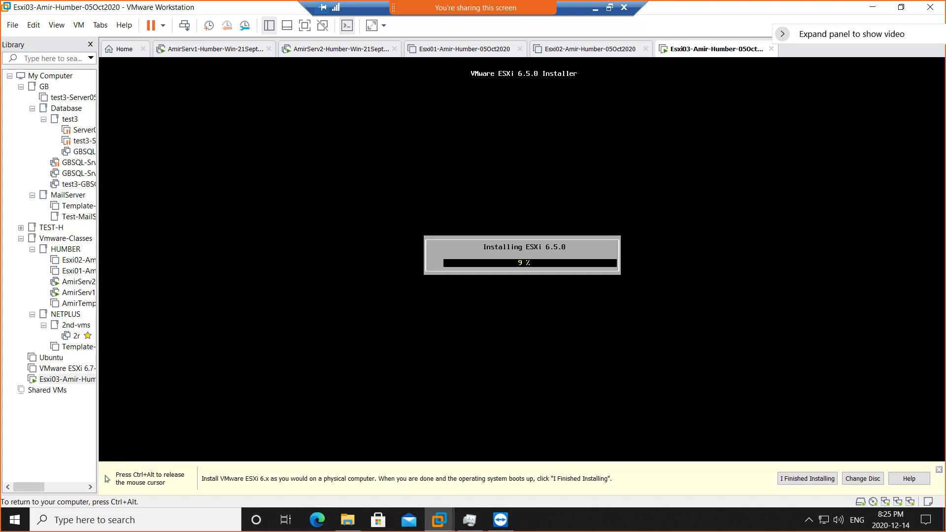
Release the Esxi03 console, minimize the remote desktop session, and switch to the HumberClass-Fall2020-Vmware OneNote notebook in Chrome
key(ctrl+alt)
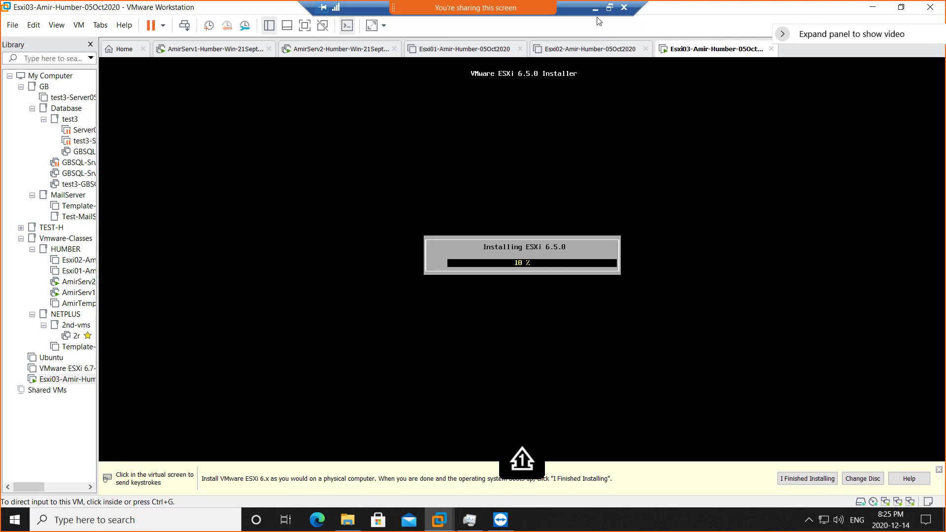
click(610, 8)
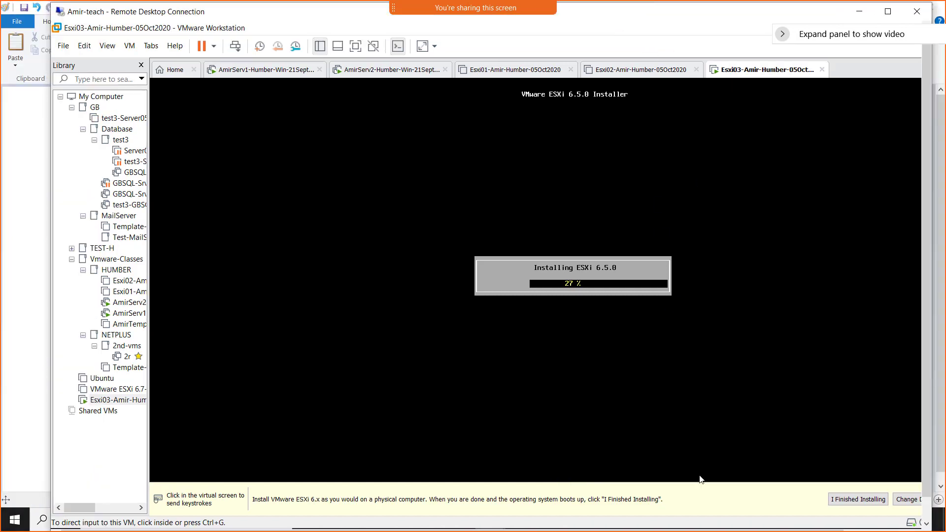
click(861, 15)
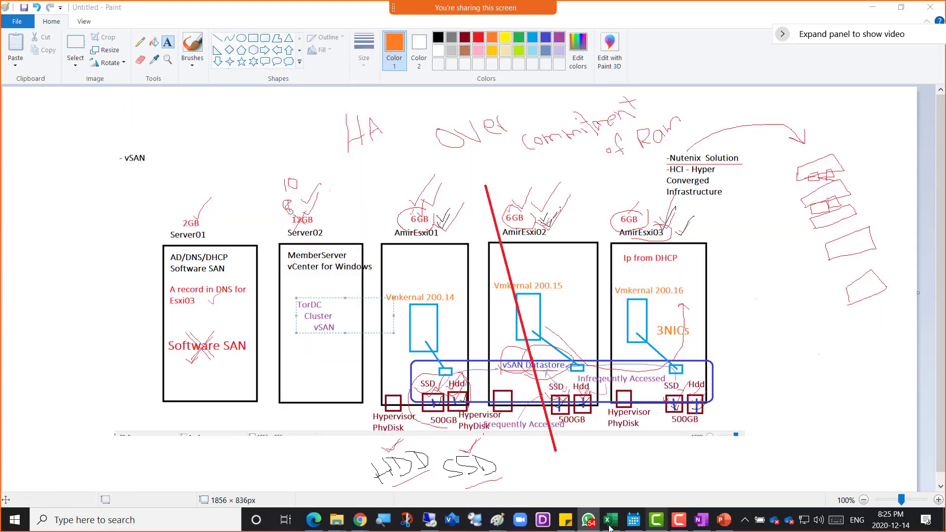
mouse_move(365, 524)
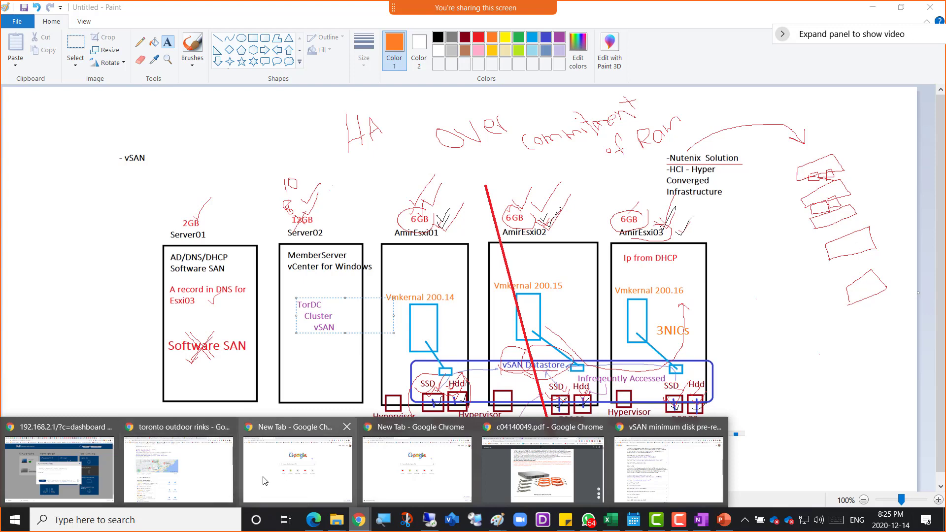
click(533, 468)
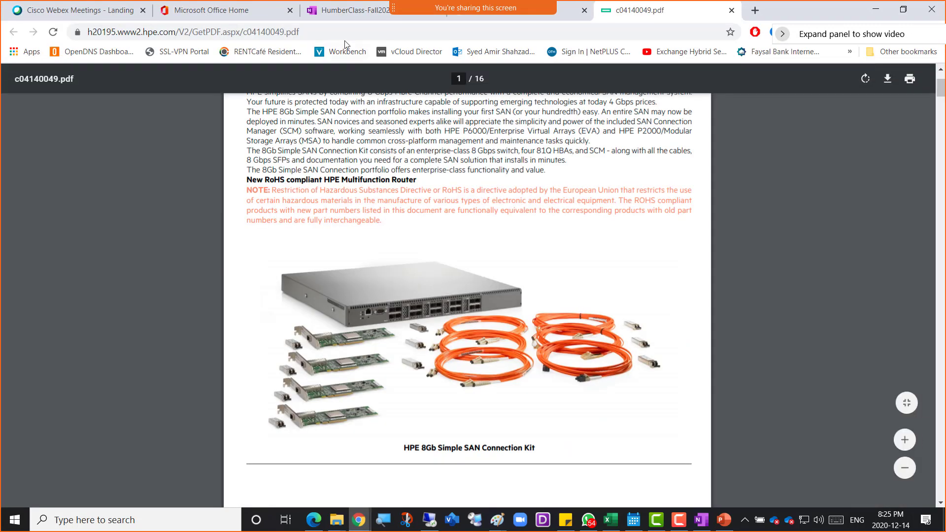
click(355, 12)
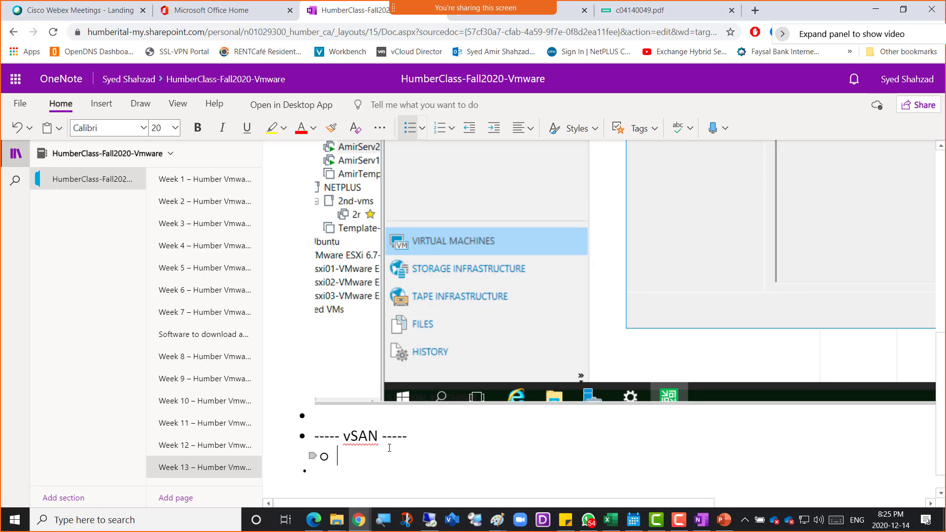
Write the line "----Break---------Class Starts at 8:40------------" in the sub-bullet under the vSAN heading
text(----Brea)
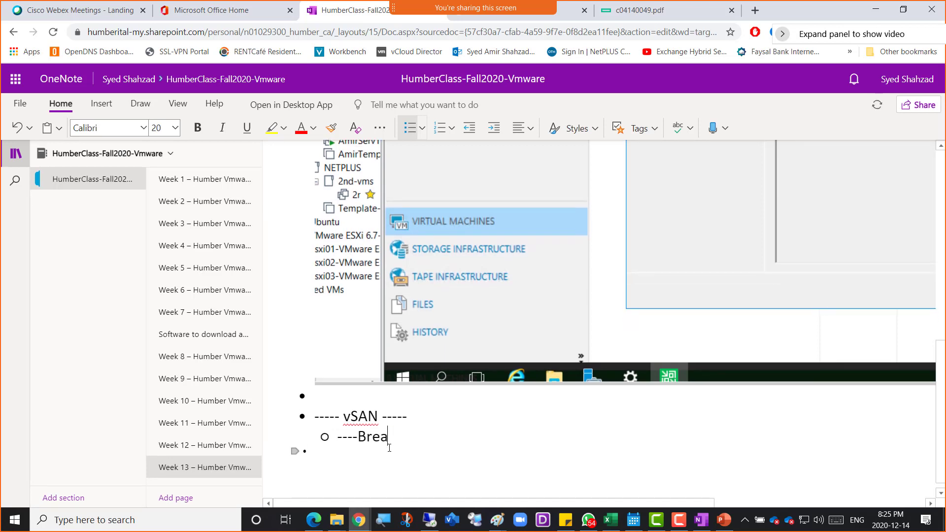
text(k---------)
text(C)
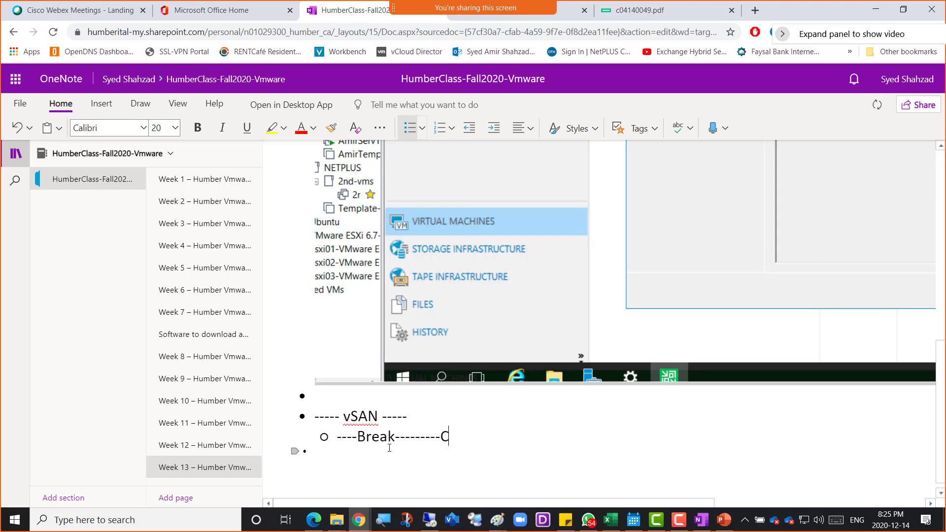
text(lass Starts at )
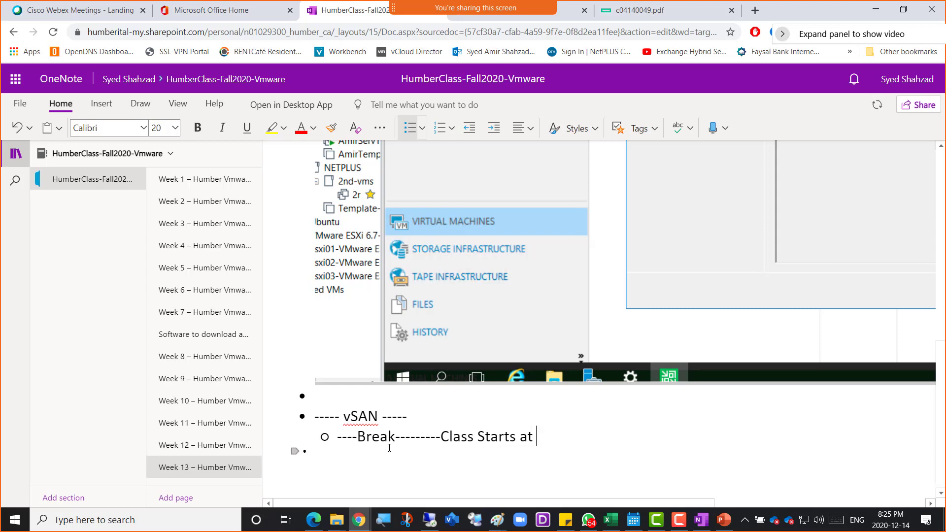
text(8:40)
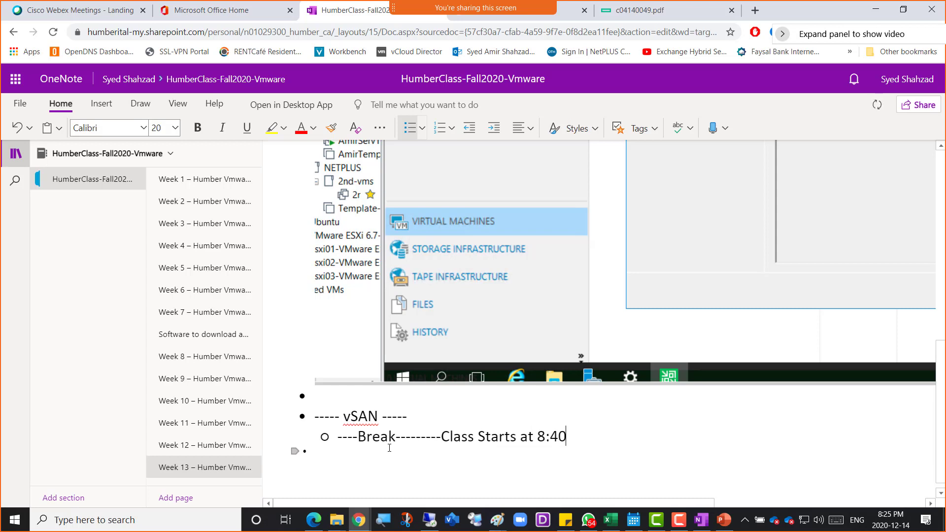
text(------------)
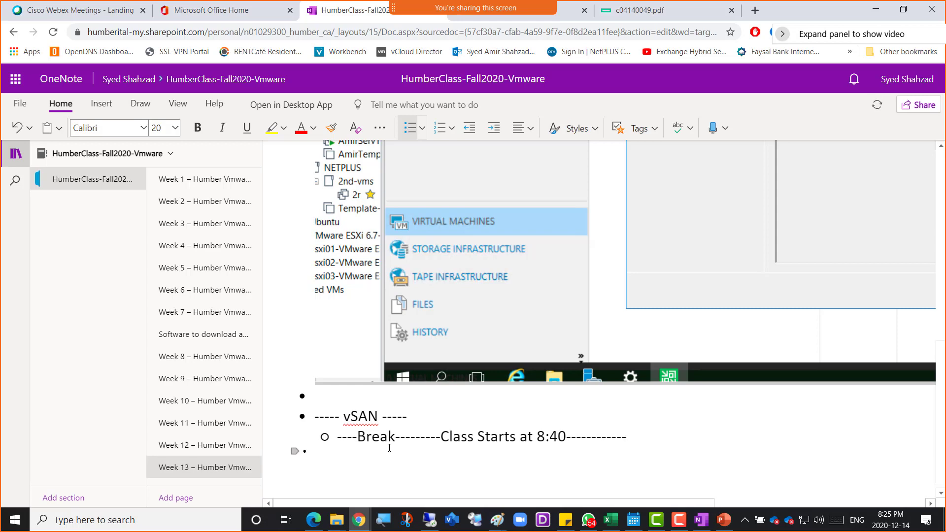
click(679, 520)
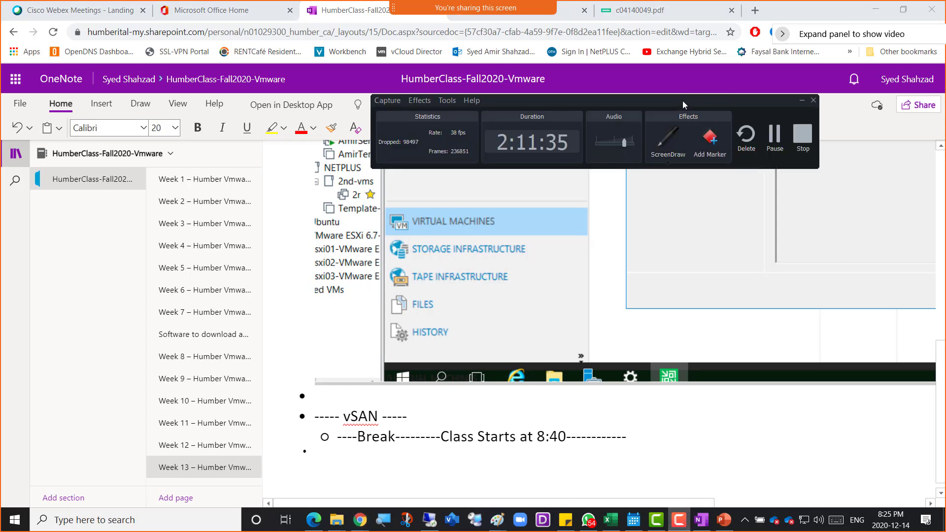
drag(682, 100, 571, 362)
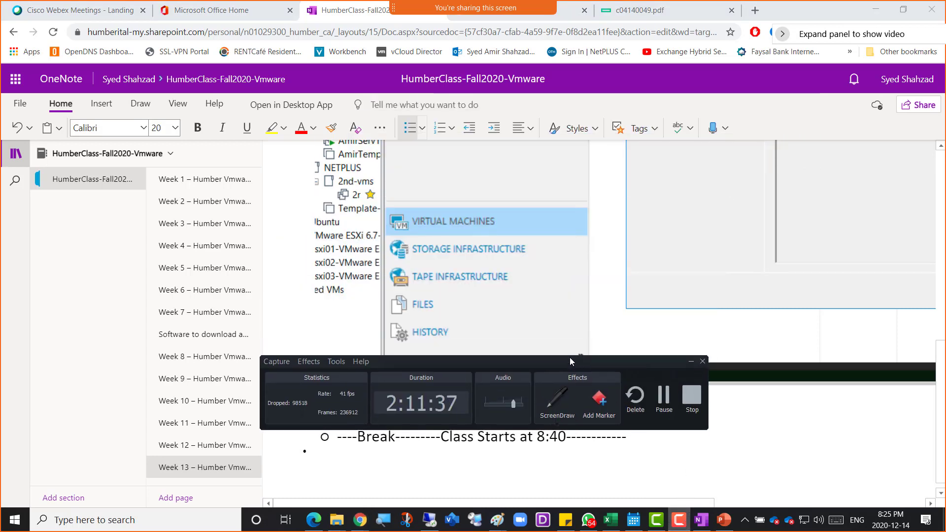
click(661, 393)
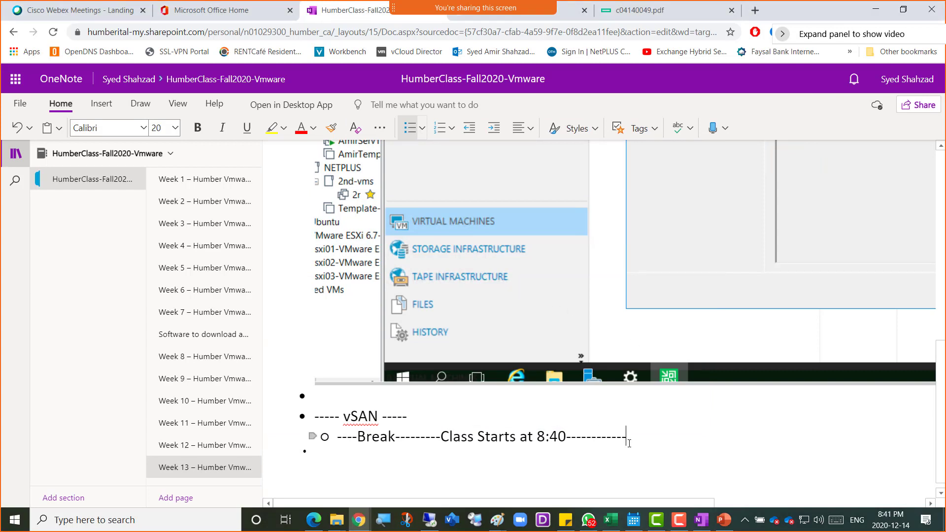
Add an empty sub-bullet below the break line, and return to the remote desktop session to reboot Esxi03 from the ESXi 6.5.0 installer
key(Return)
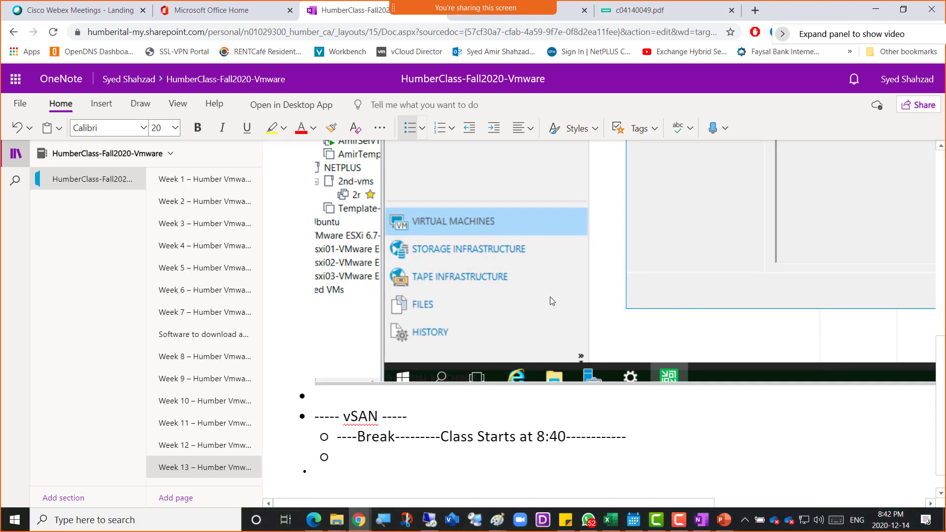
key(alt+Tab)
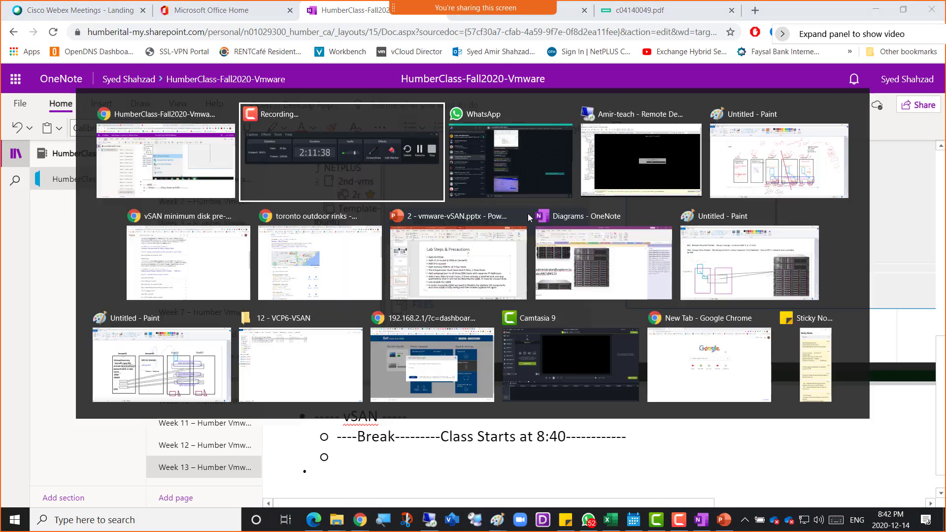
key(alt+Tab)
key(alt+Tab)
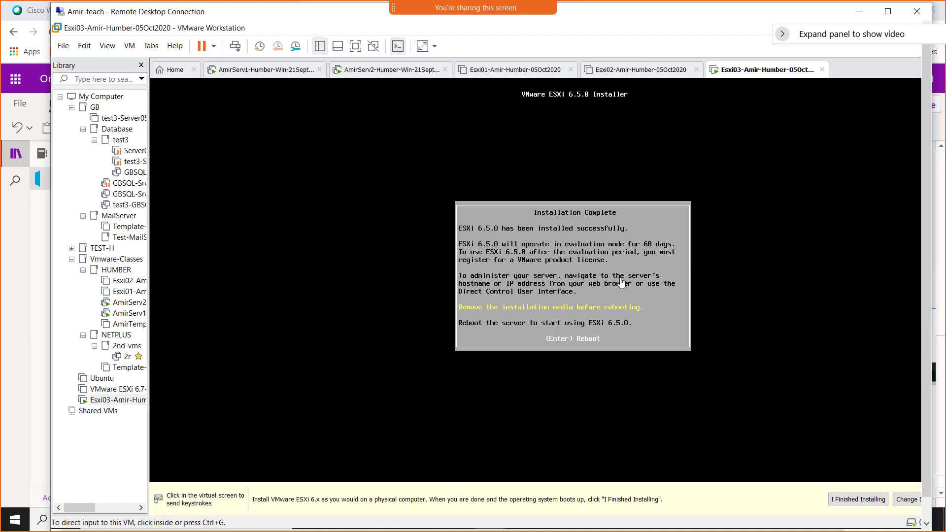
click(621, 282)
key(Return)
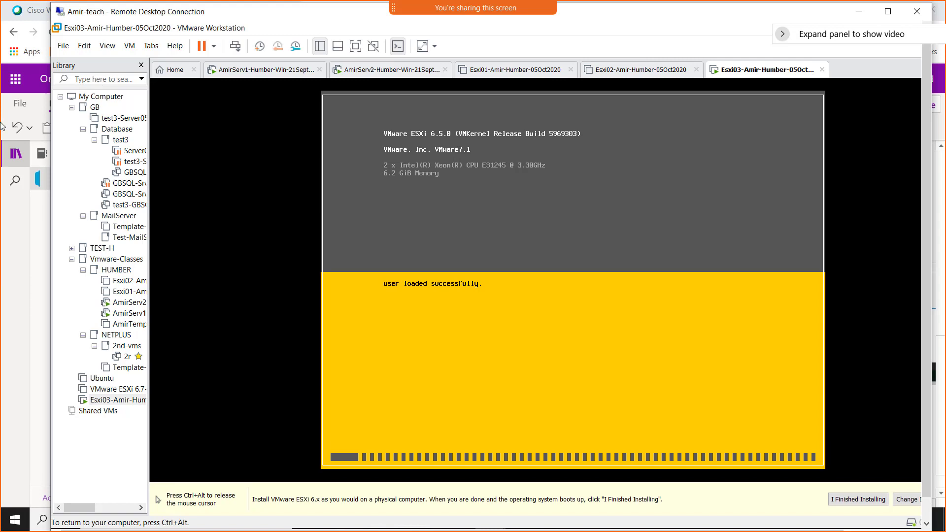
key(ctrl+alt)
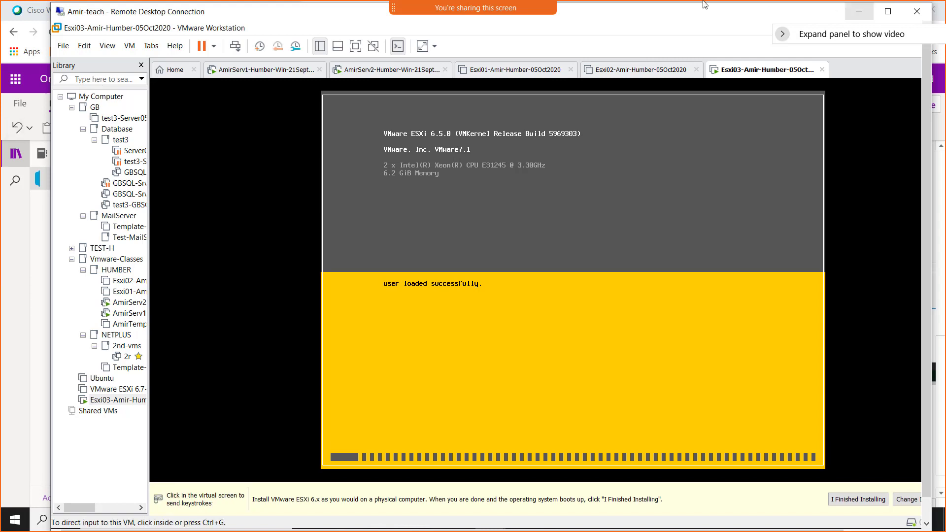
Switch to the vSAN diagram in Paint, and use the pencil to outline "Ip from DHCP" under AmirEsxi03 and mark AD/DNS/DHCP under Server01
click(854, 16)
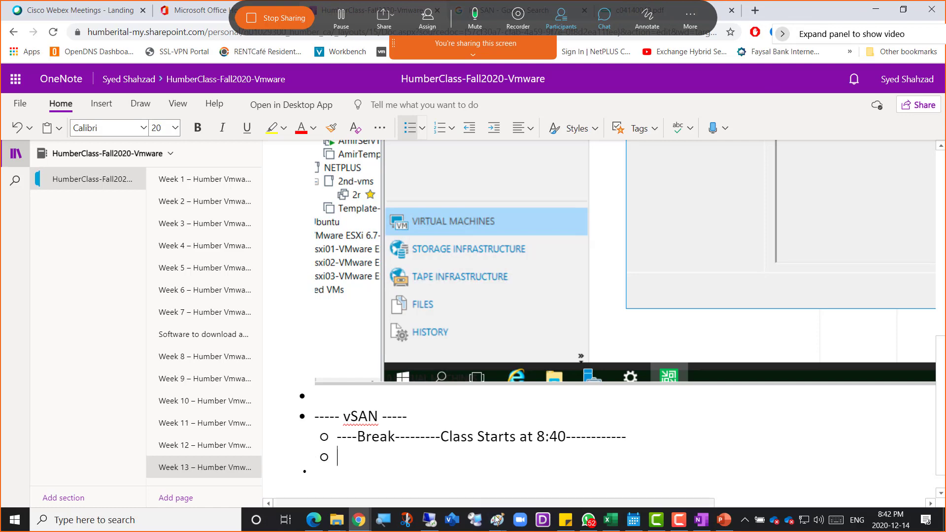
mouse_move(497, 519)
click(646, 473)
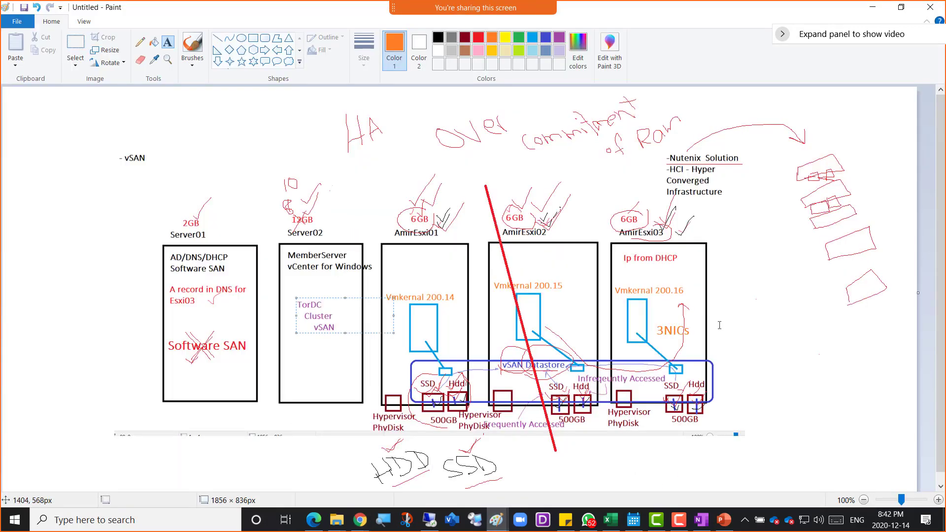
click(140, 42)
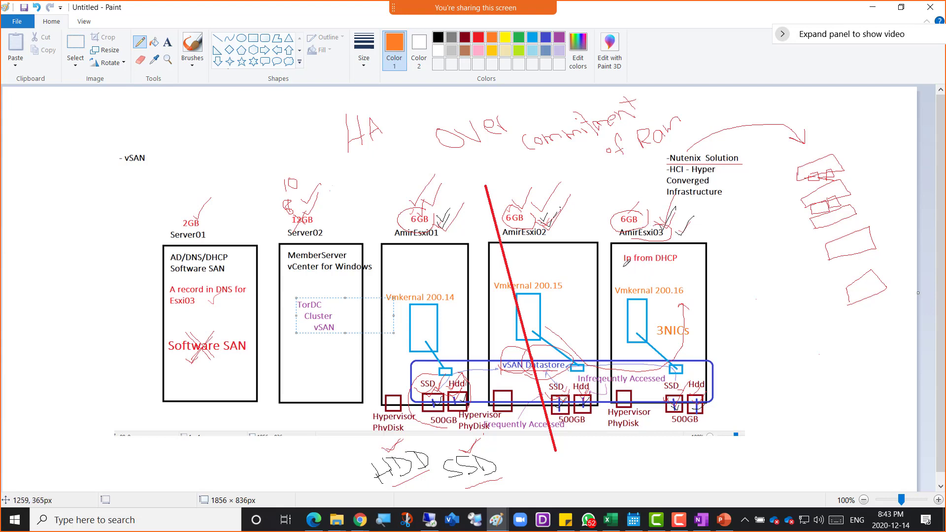
mouse_move(623, 266)
mouse_down()
mouse_move(679, 271)
mouse_move(680, 255)
mouse_move(625, 244)
mouse_move(627, 262)
mouse_up()
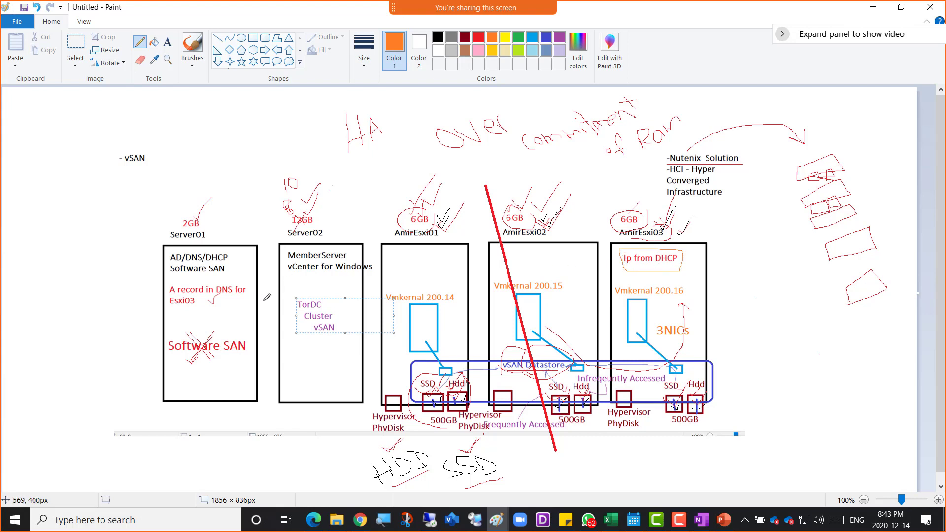
drag(224, 251, 231, 231)
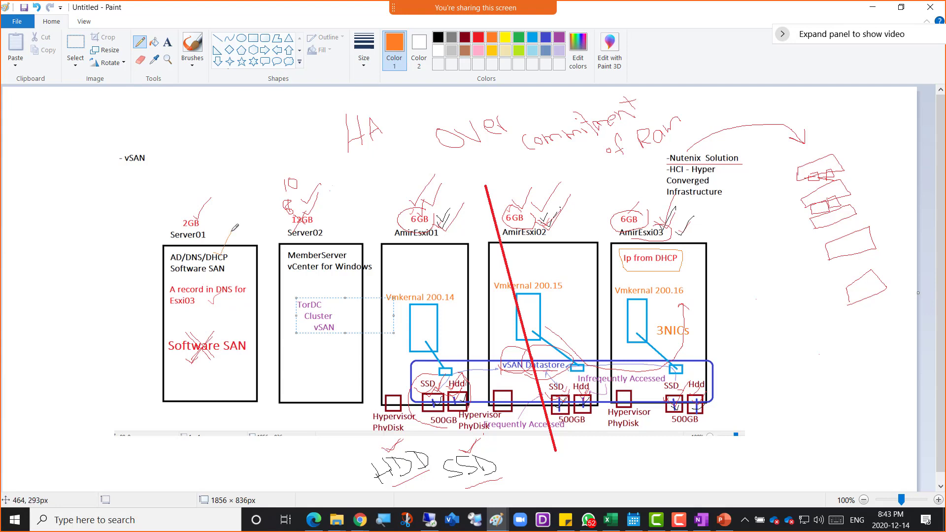
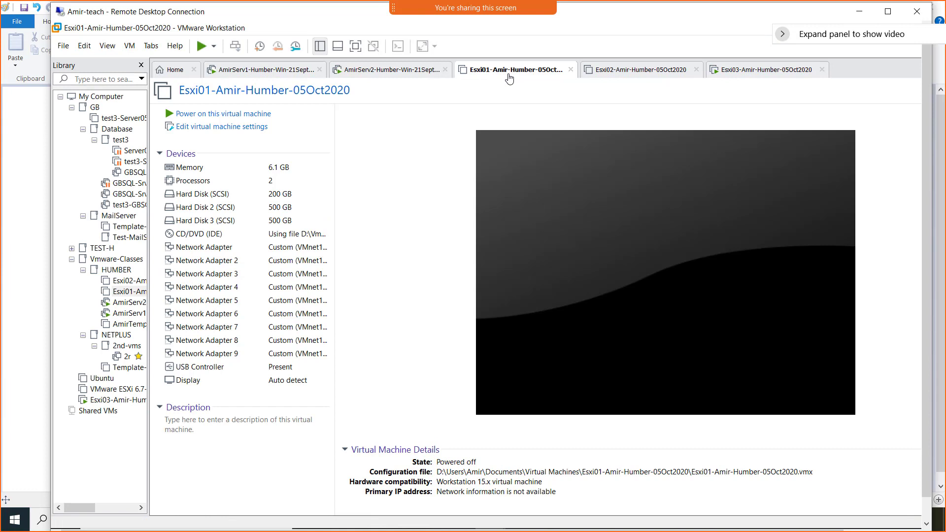
Check the Esxi02 summary and the Esxi03 console, and show the AmirServ1 virtual machine with the remote session maximized
click(634, 72)
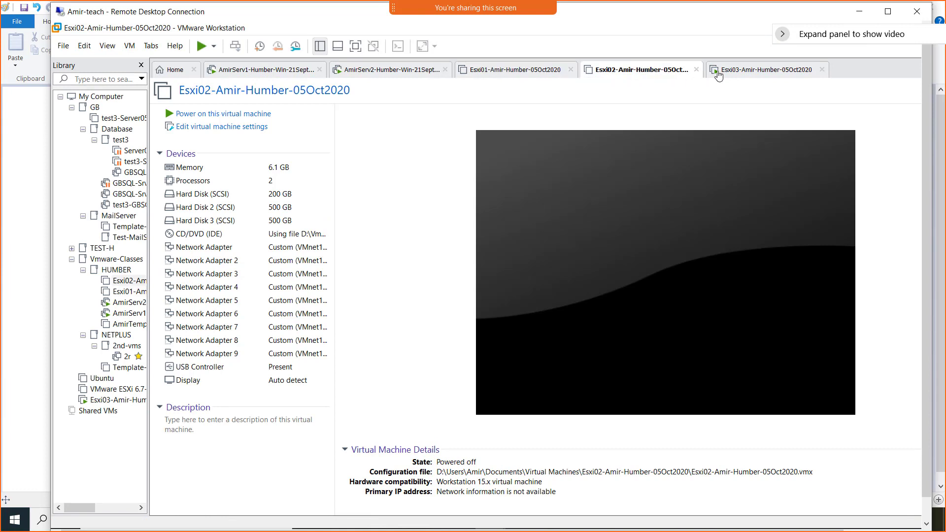
click(752, 71)
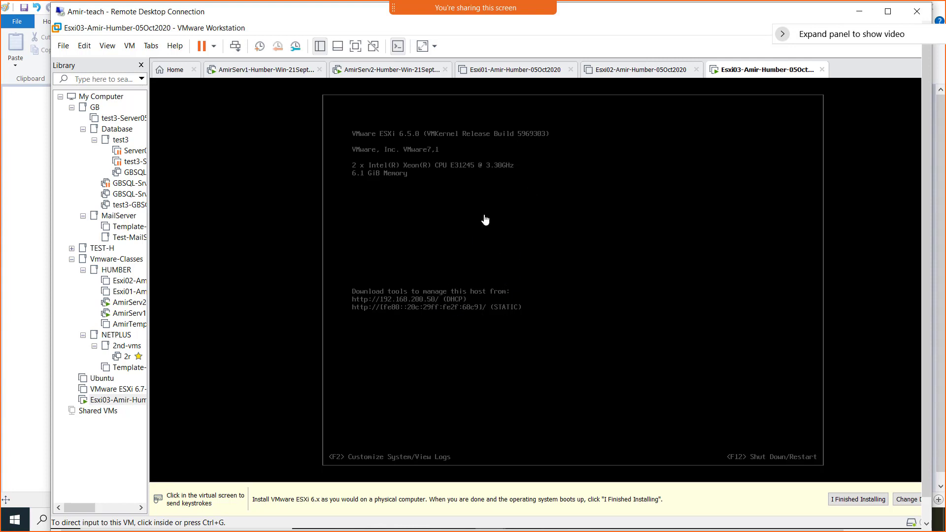
click(264, 70)
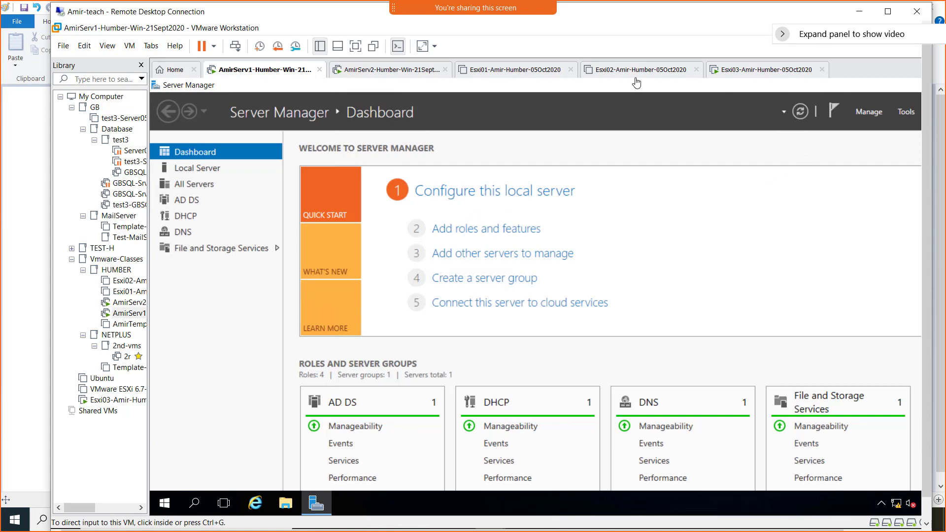
double_click(591, 14)
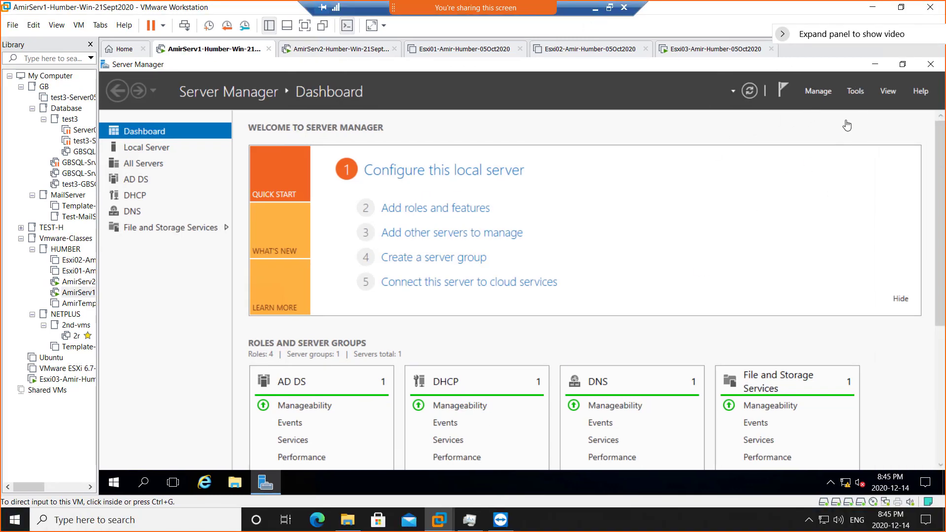
Open DNS Manager on AmirServ1, examine the ESXi host records in the AmirHumber.local forward lookup zone, and return to the Esxi03 console
click(854, 92)
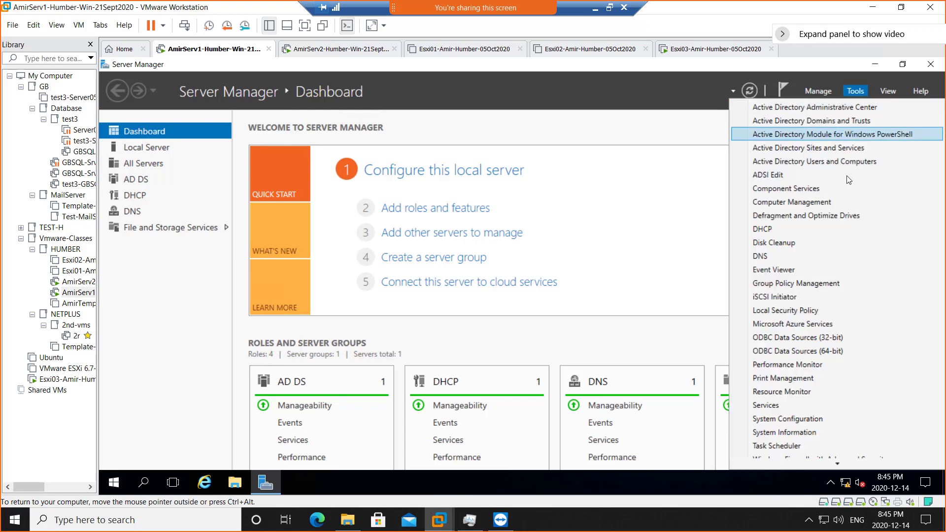
click(780, 257)
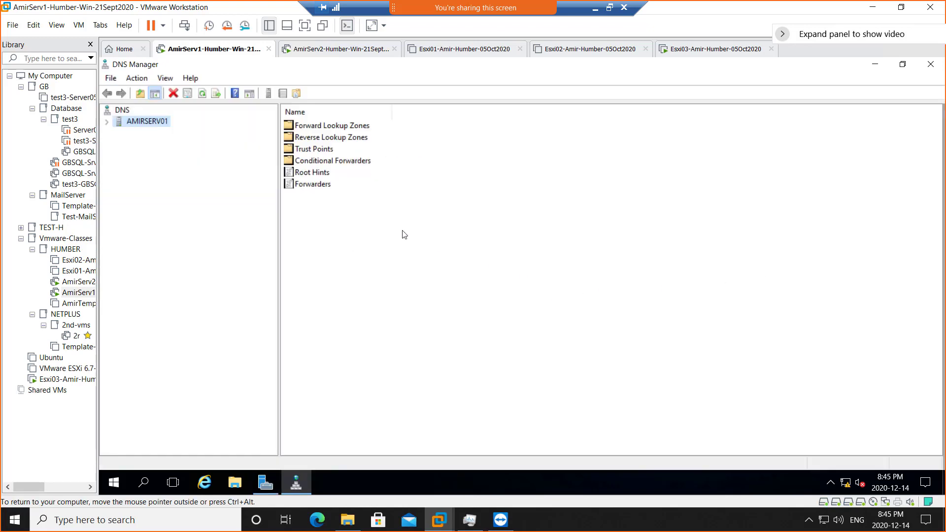
double_click(344, 129)
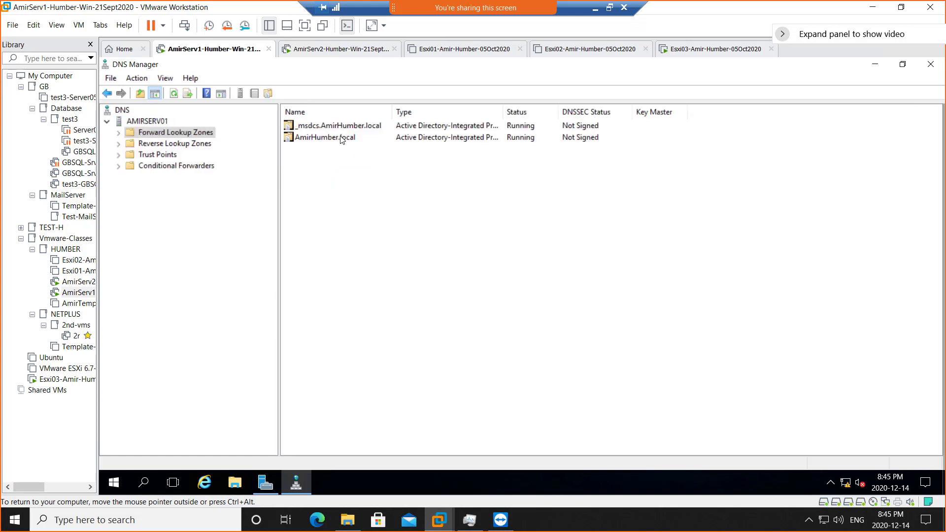
double_click(338, 137)
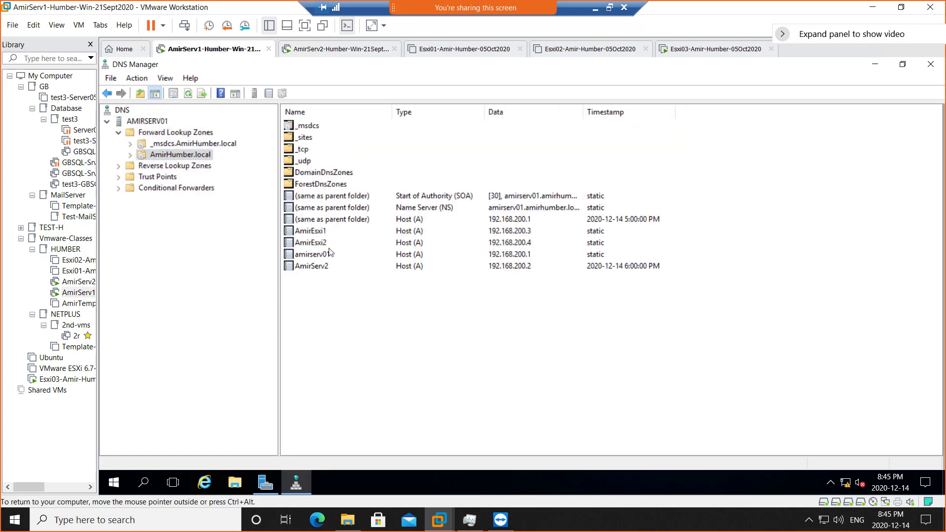
click(318, 233)
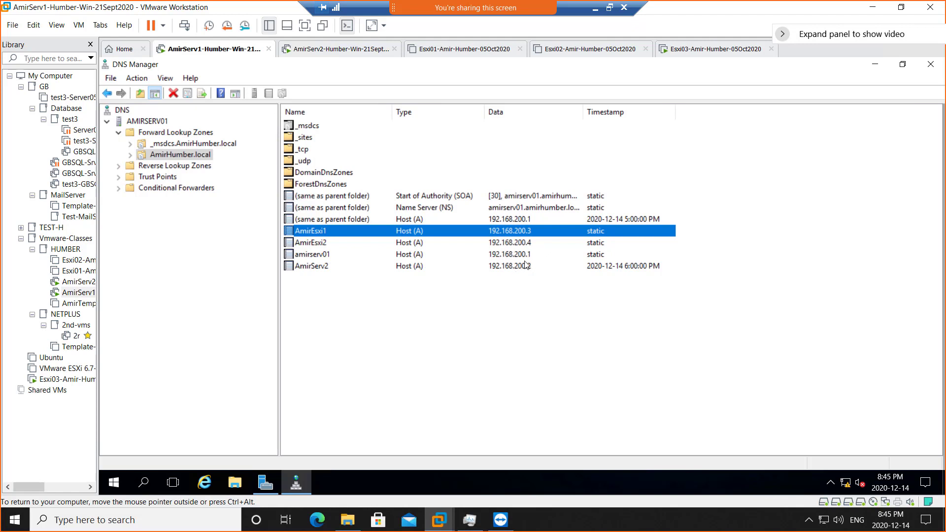
click(709, 49)
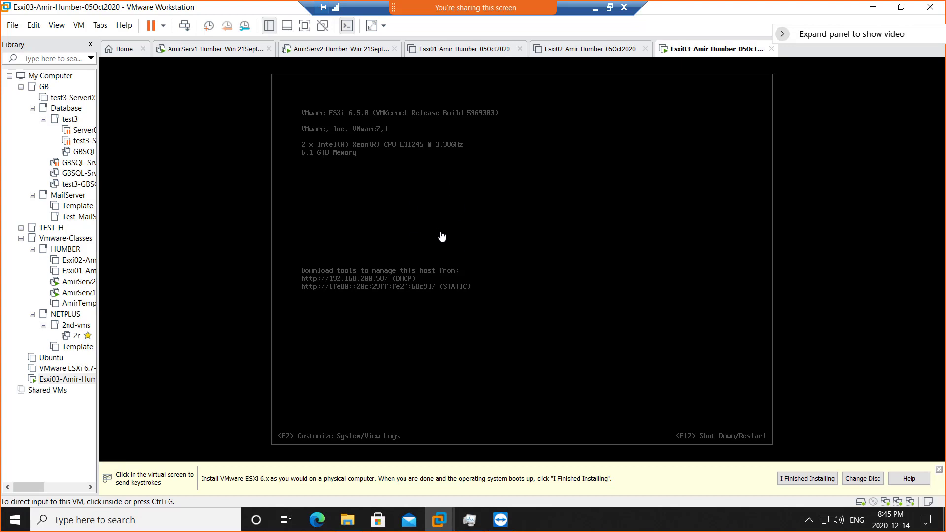
Log in to the Esxi03 system customization console as root, entering the account password
click(459, 196)
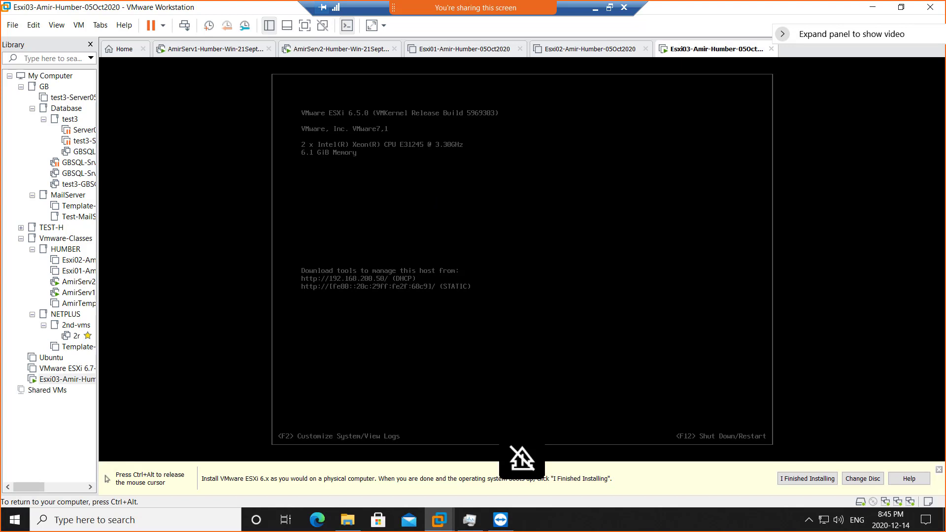
key(F2)
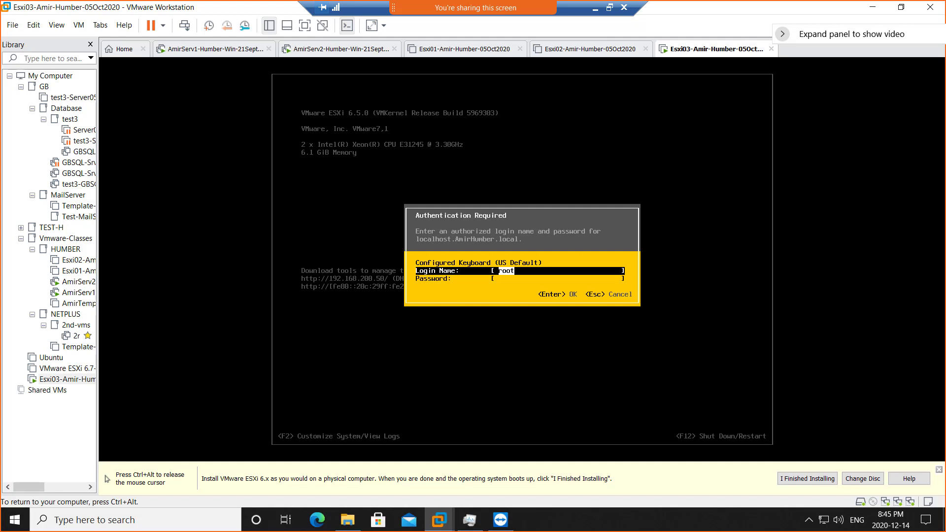
key(Tab)
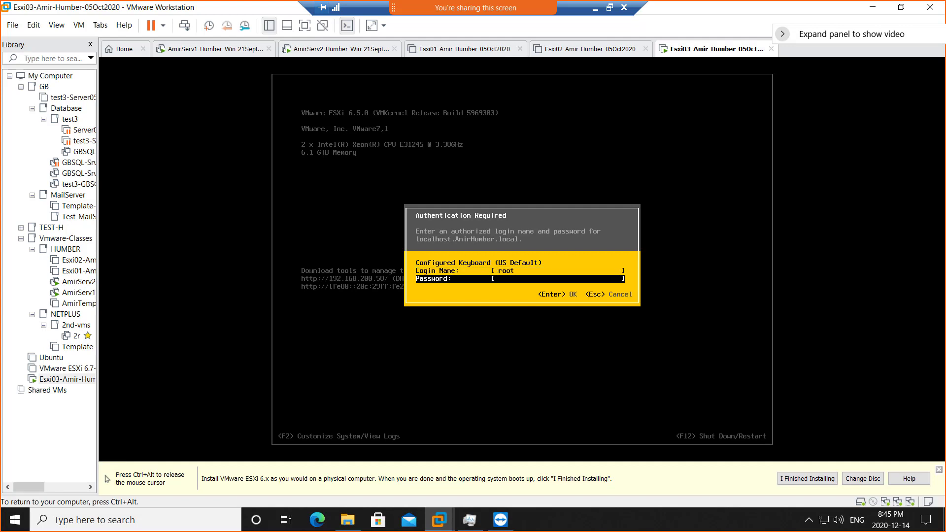
text(***********)
key(Return)
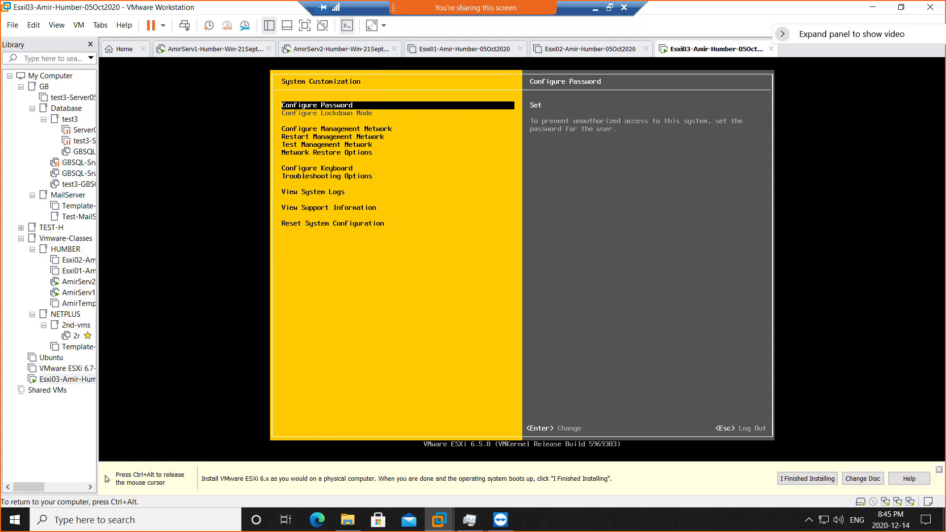
Open the management network configuration of Esxi03
key(Down)
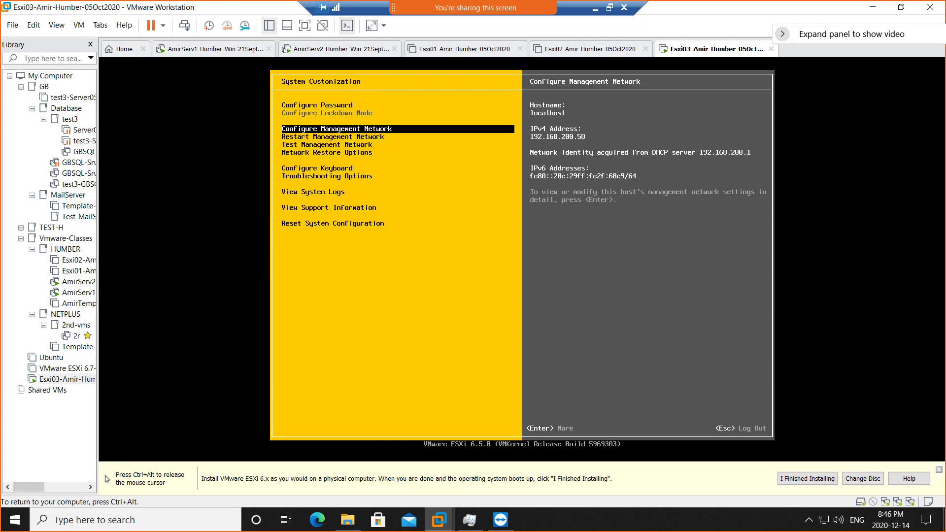
key(Up)
key(Down)
key(Up)
key(Down)
key(Return)
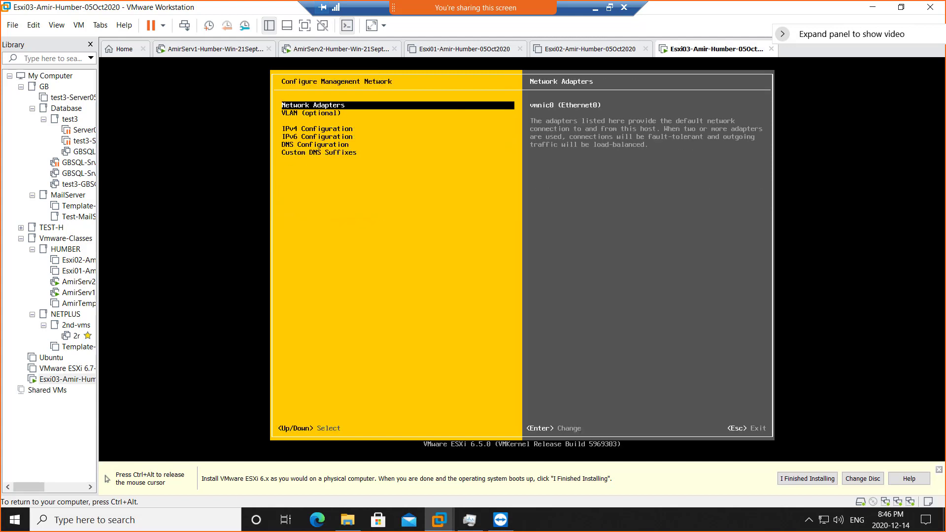
Examine the VLAN, IPv4, IPv6 and DNS settings of Esxi03's management network
key(Down)
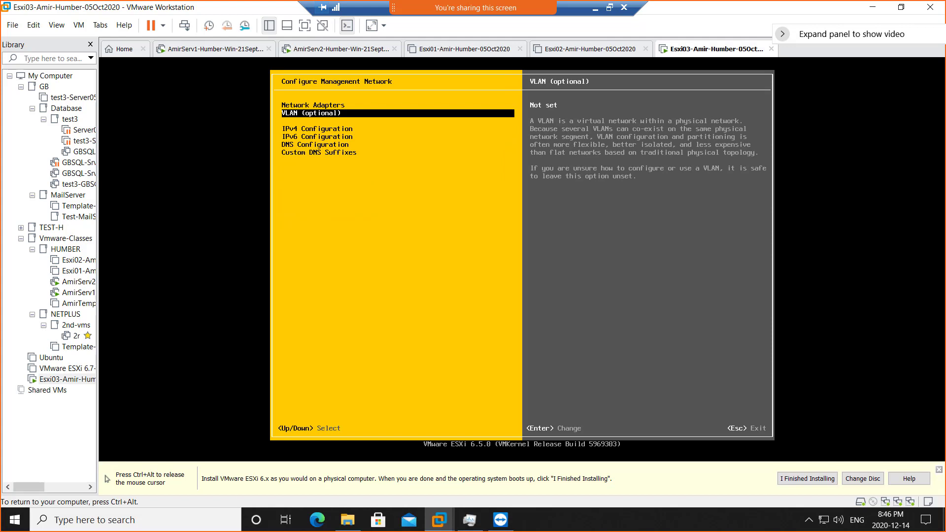
key(Down)
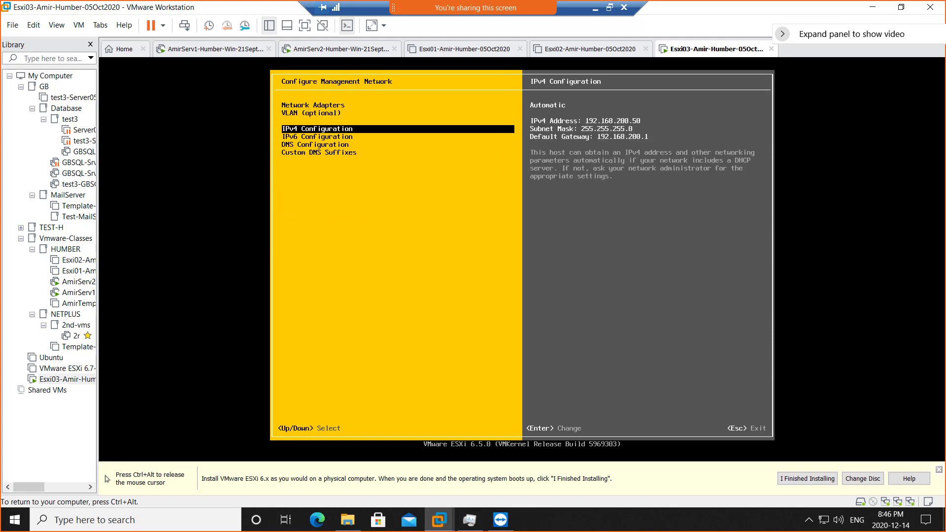
key(ctrl+alt)
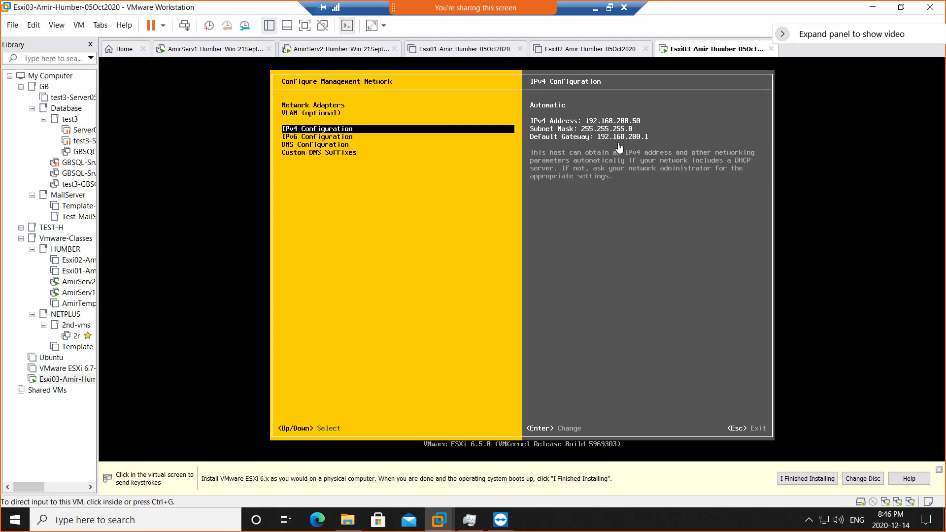
click(385, 154)
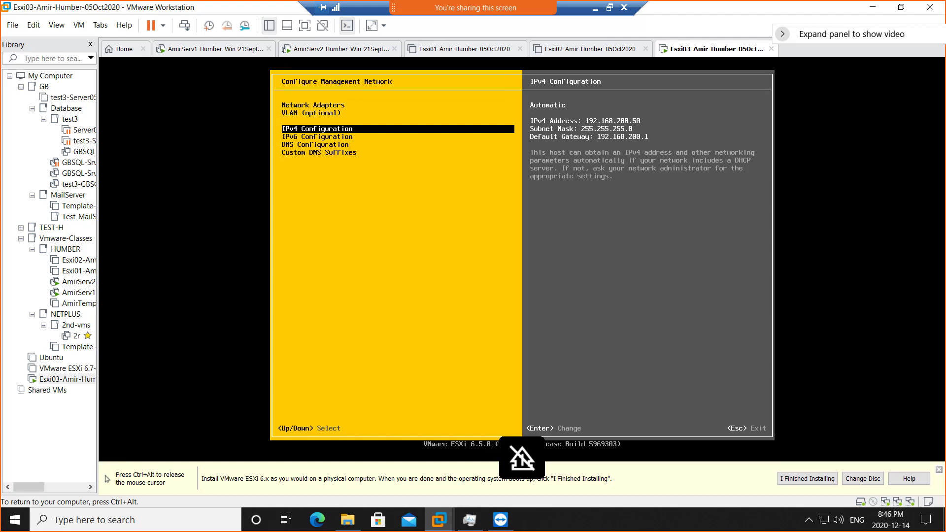
key(Down)
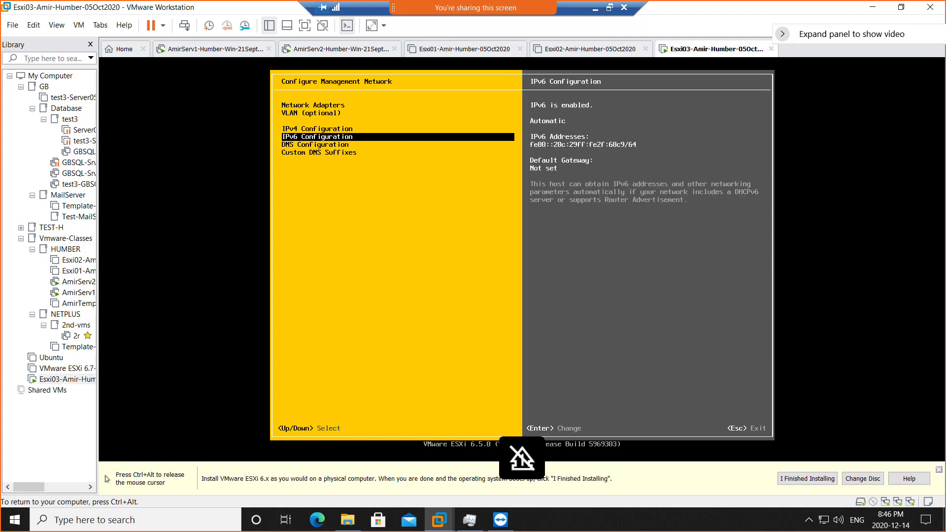
key(Down)
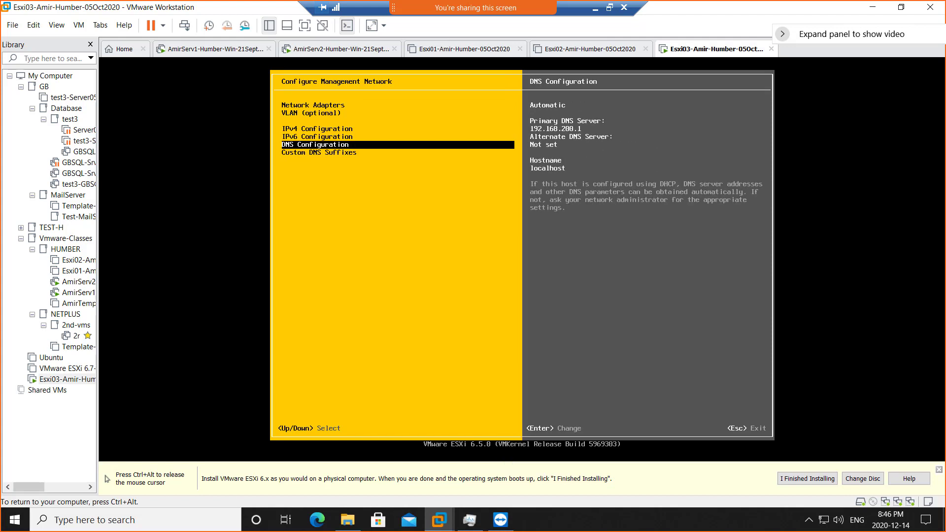
key(ctrl+alt)
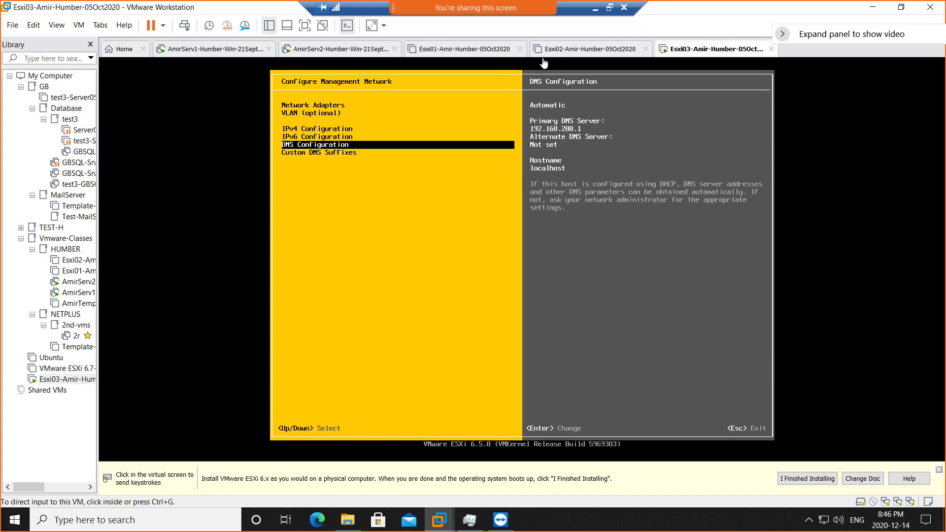
click(354, 150)
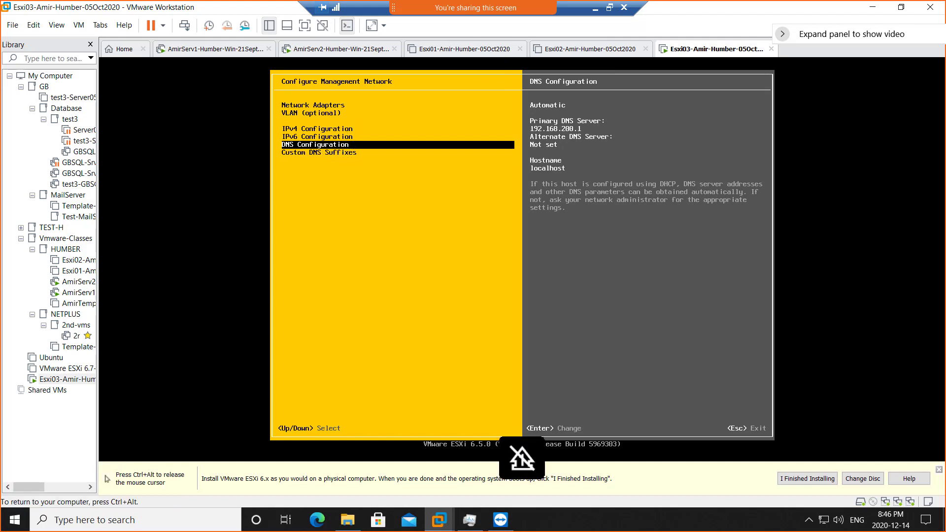
Switch Esxi03's DNS configuration to manually specified server addresses and hostname, and set the hostname to amirEsxi3
key(Return)
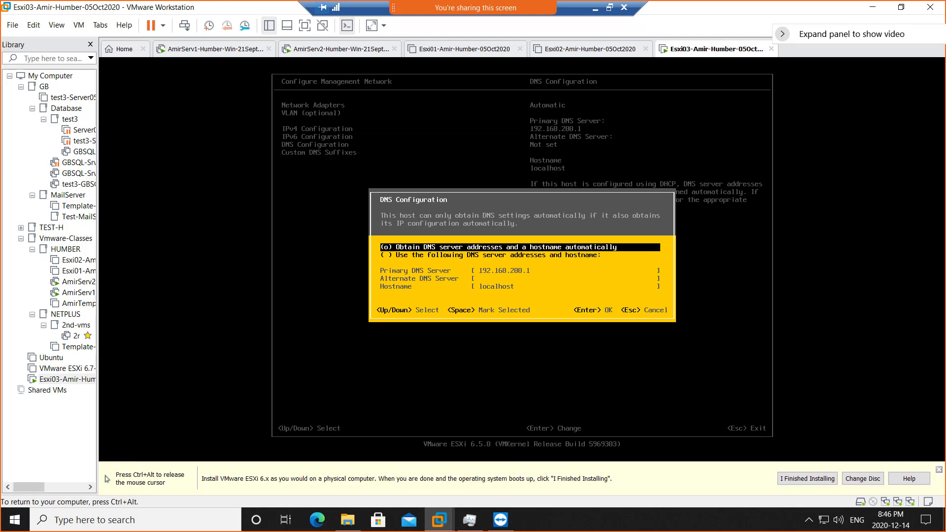
key(Down)
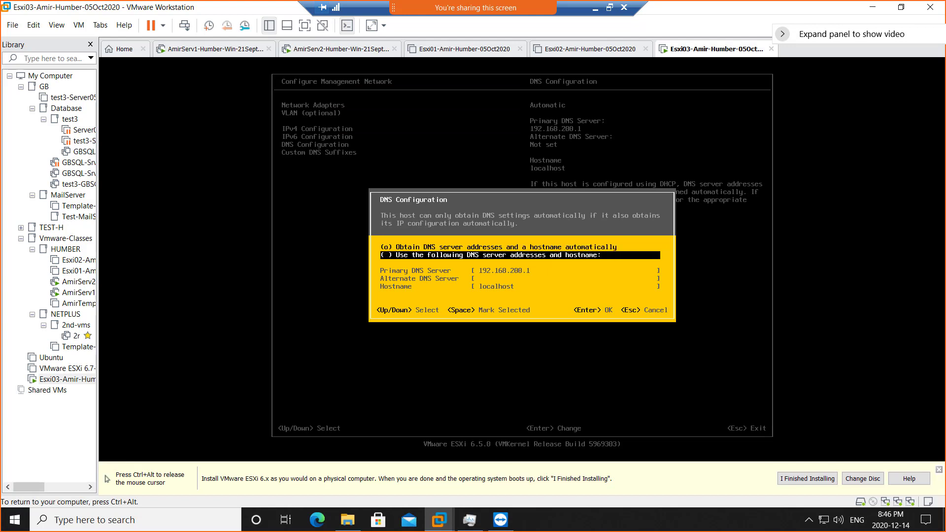
key(space)
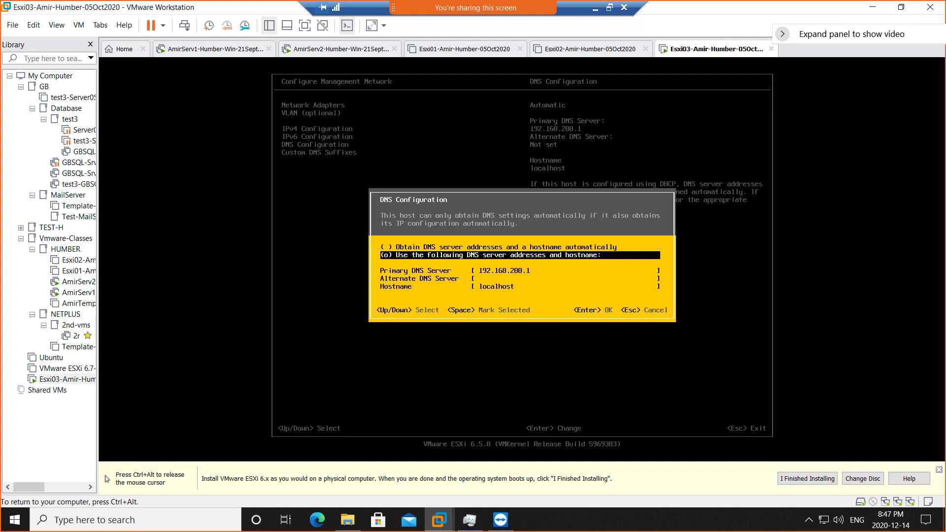
key(Down)
key(Down)
key(Down)
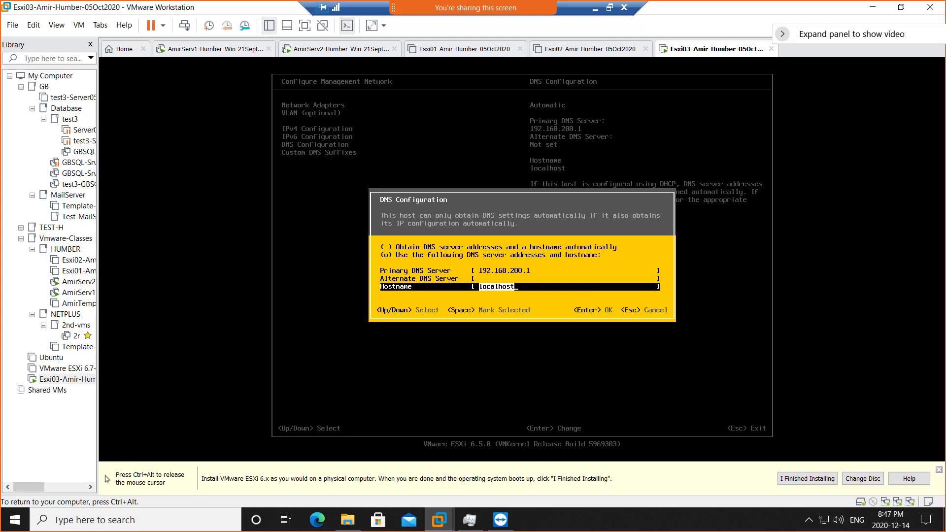
text(E)
text(amir)
key(Return)
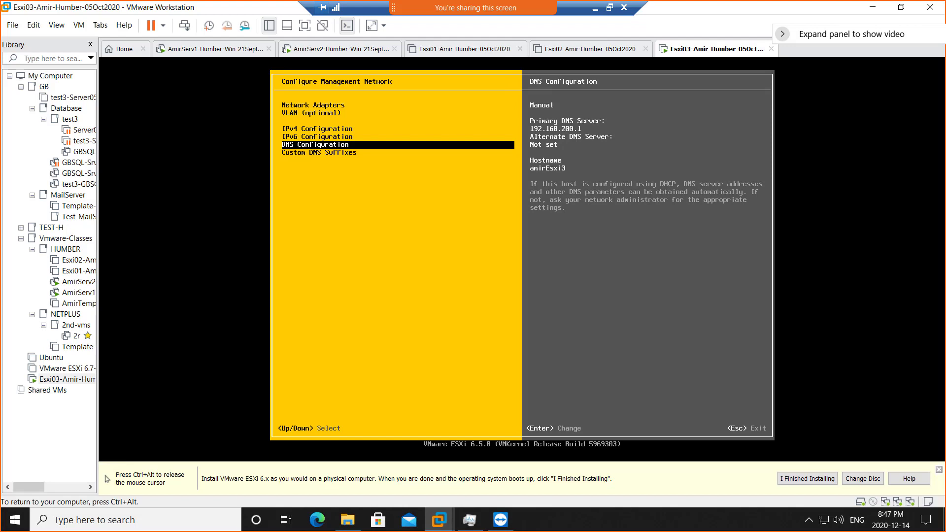
Examine the custom DNS suffixes, and review the IPv4 and DNS configuration of the management network again
key(Down)
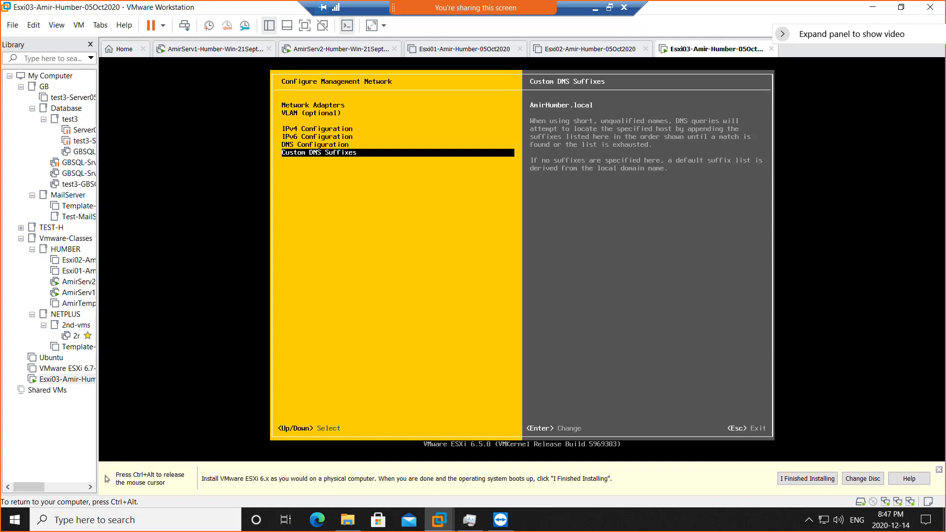
key(ctrl+alt)
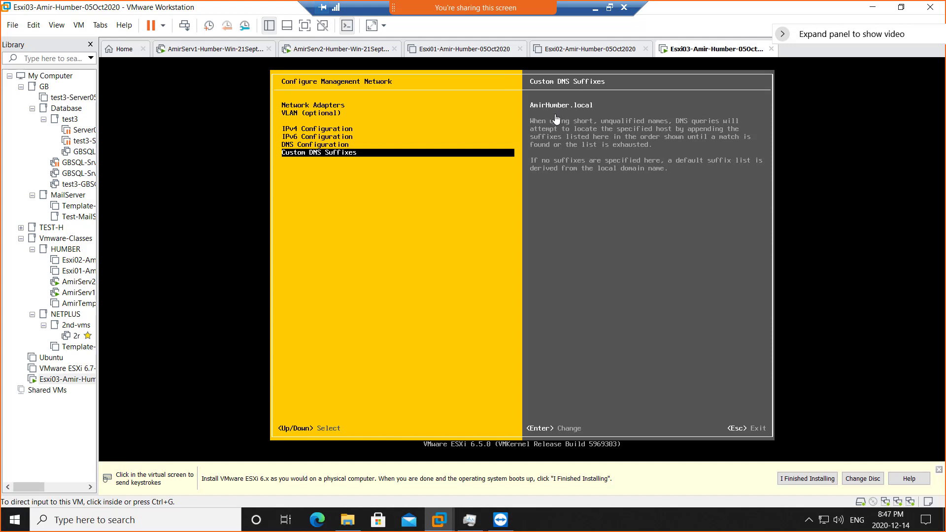
click(337, 135)
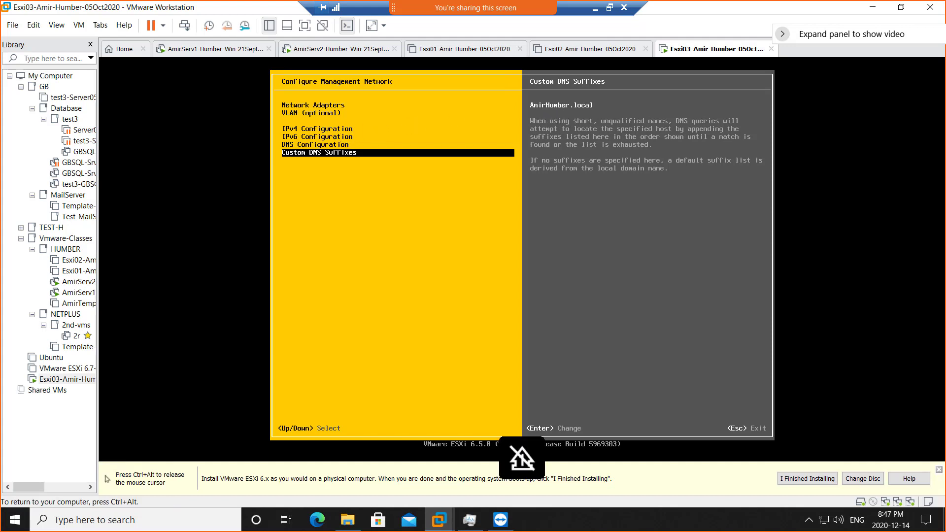
key(Up)
key(Up)
key(Up)
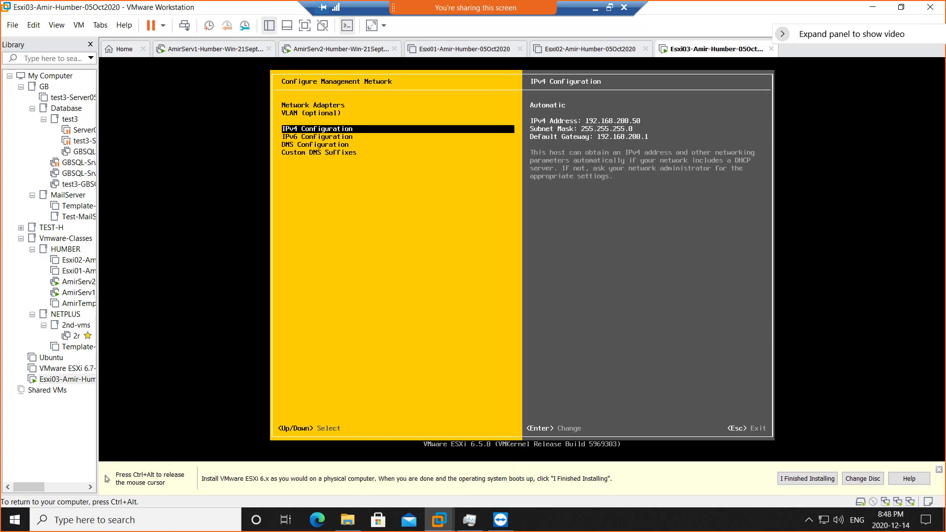
key(Down)
key(Down)
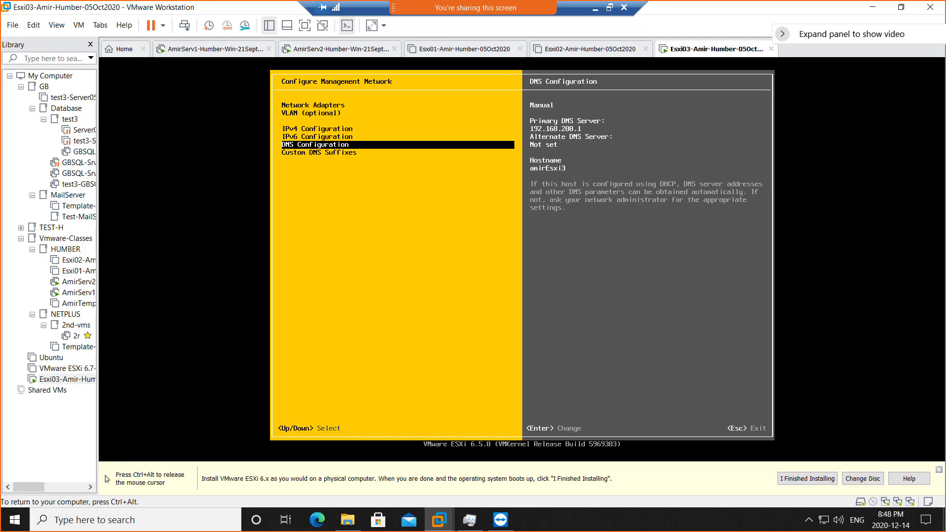
Leave the management network configuration, applying the changes and restarting the management network
key(ctrl+alt)
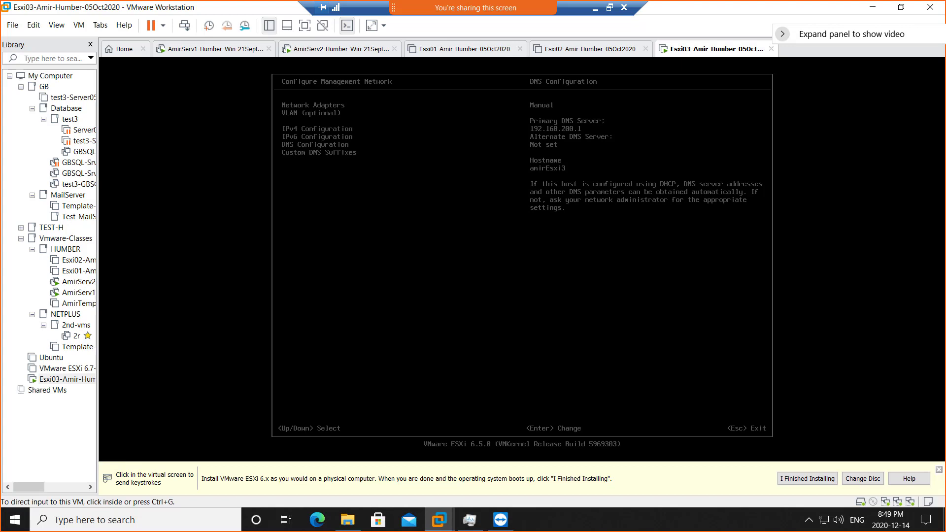
click(422, 280)
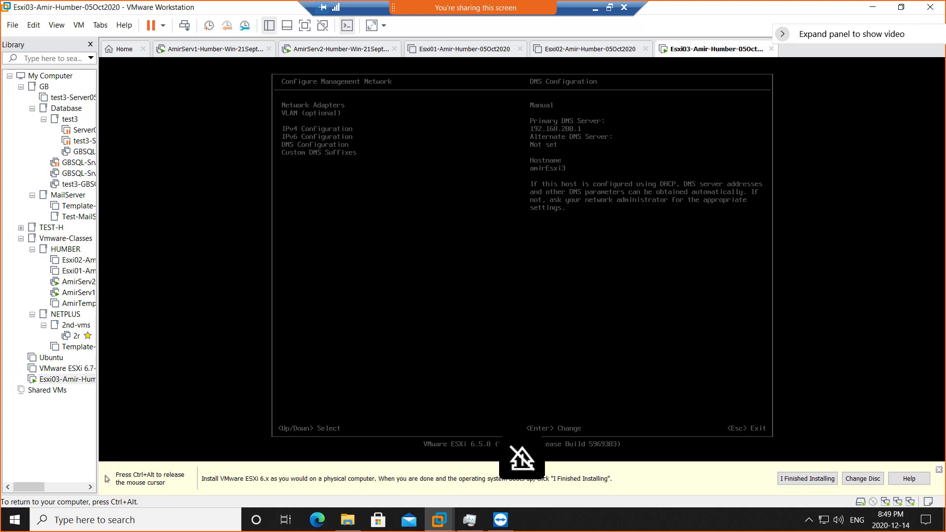
key(Escape)
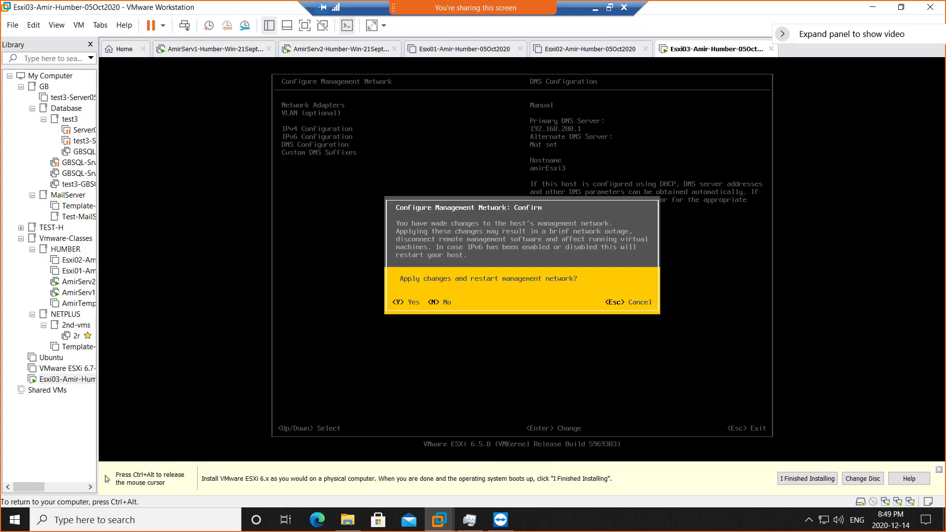
key(y)
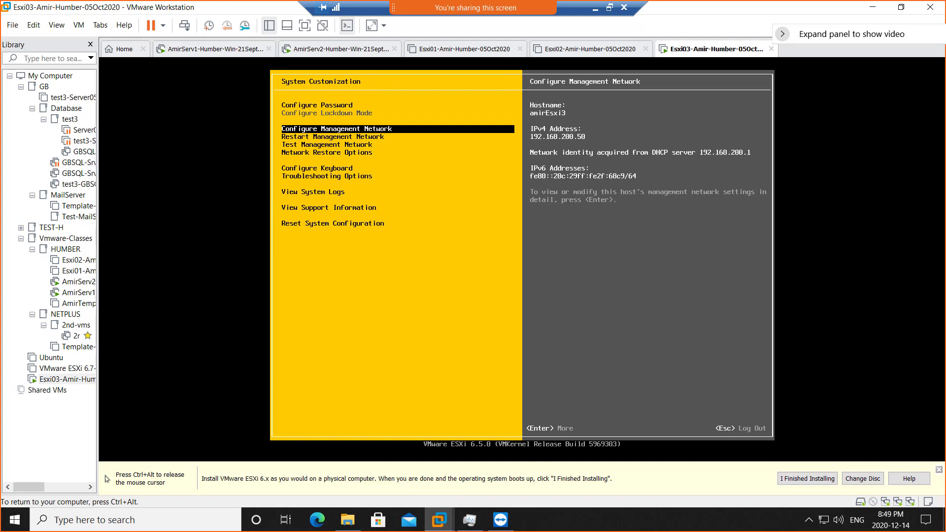
Check the hostname and addresses in Esxi03's management network summary
key(Up)
key(Down)
key(Up)
key(Down)
key(ctrl+alt)
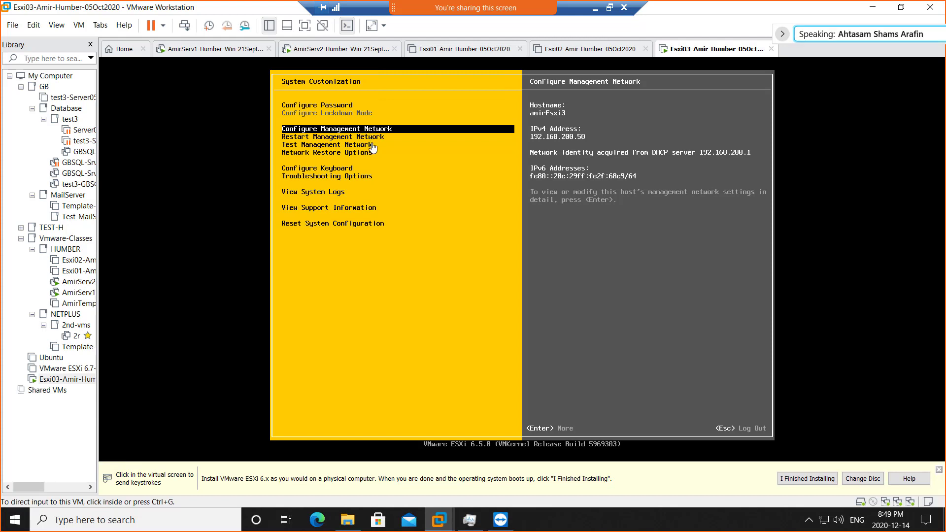
click(382, 181)
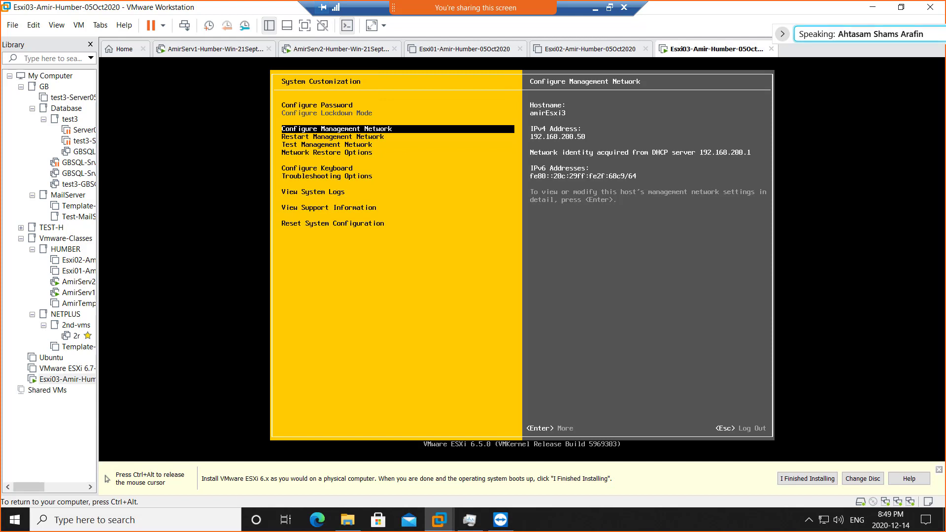
key(ctrl+alt)
click(471, 218)
Reopen the management network configuration and compare the IPv4 addressing mode with the DNS settings
key(Return)
key(Down)
key(Down)
key(Down)
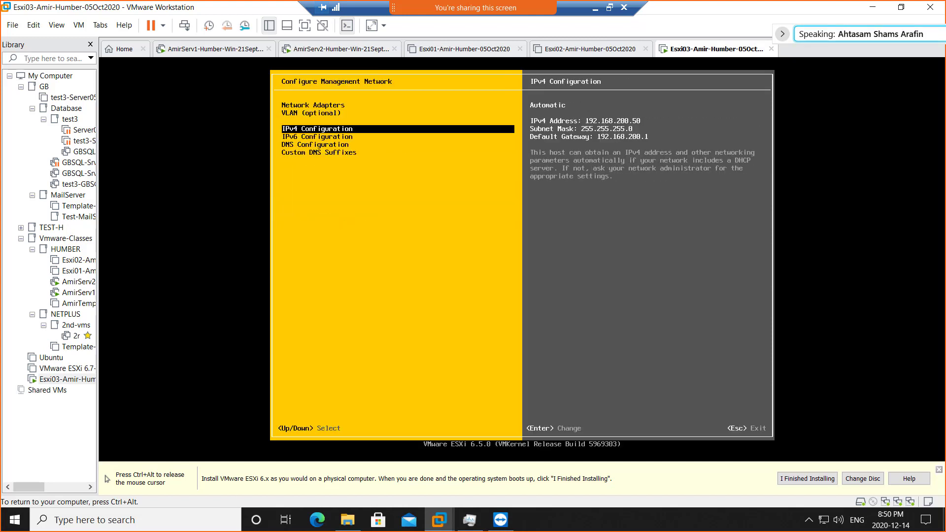
key(Up)
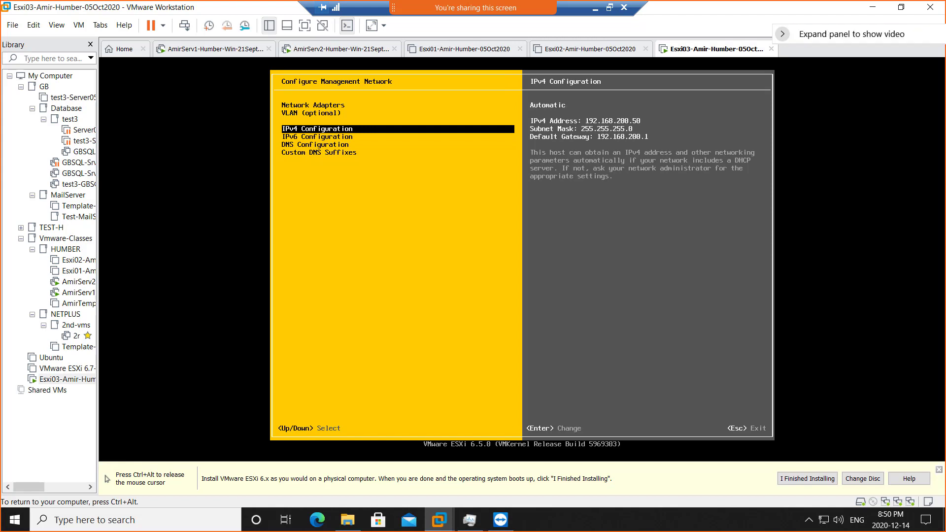
key(ctrl+alt)
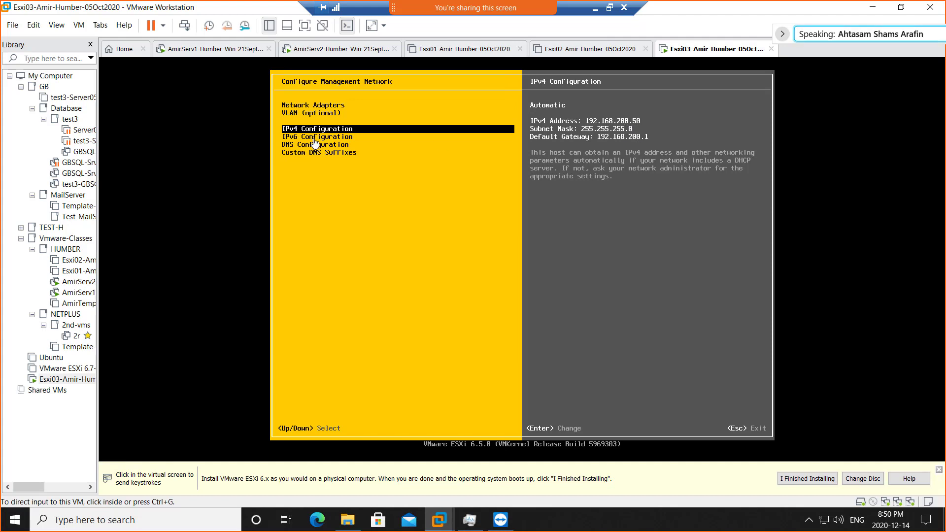
click(629, 129)
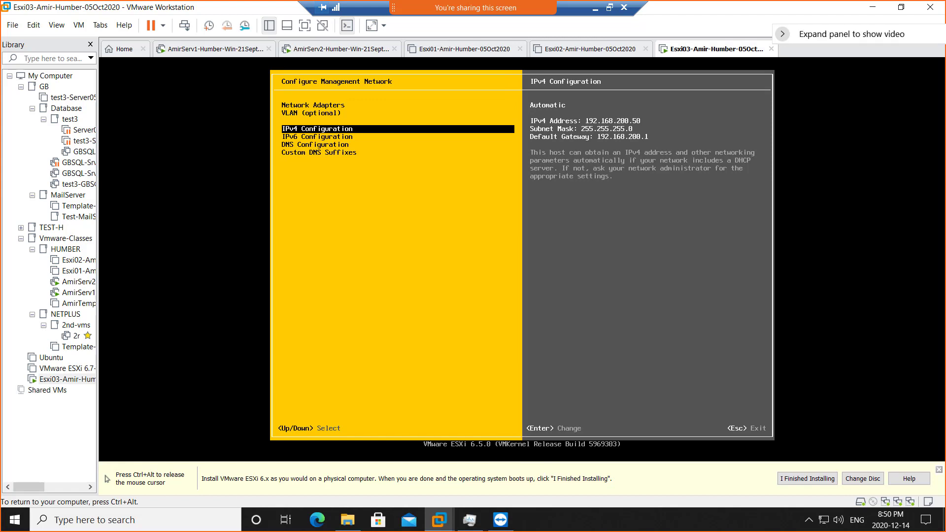
key(Down)
key(Down)
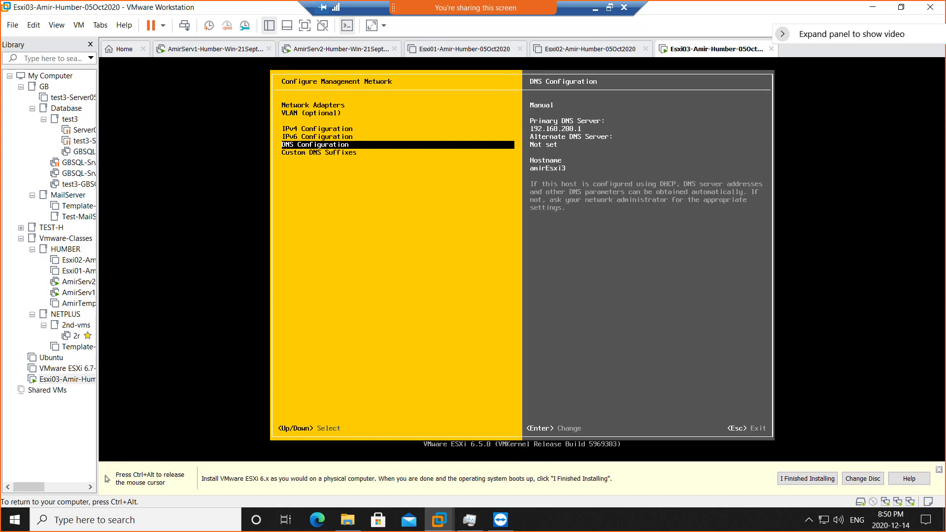
Review the manual DNS server and hostname entries in Esxi03's DNS configuration, then leave the management network configuration
key(Return)
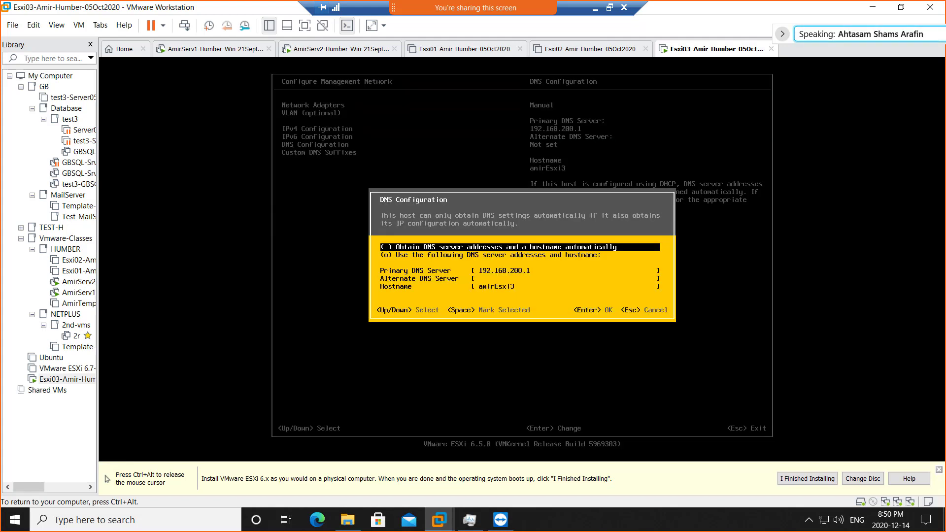
key(Down)
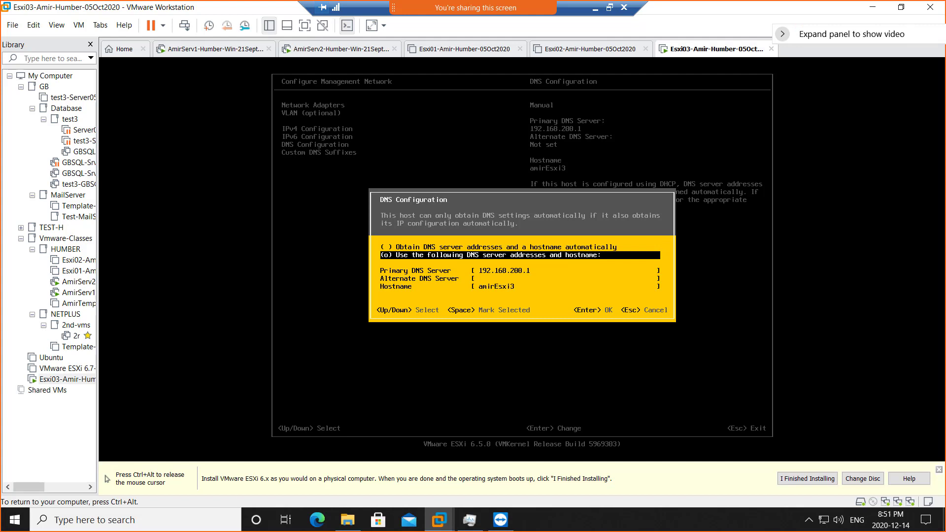
key(Down)
key(Down)
key(Down)
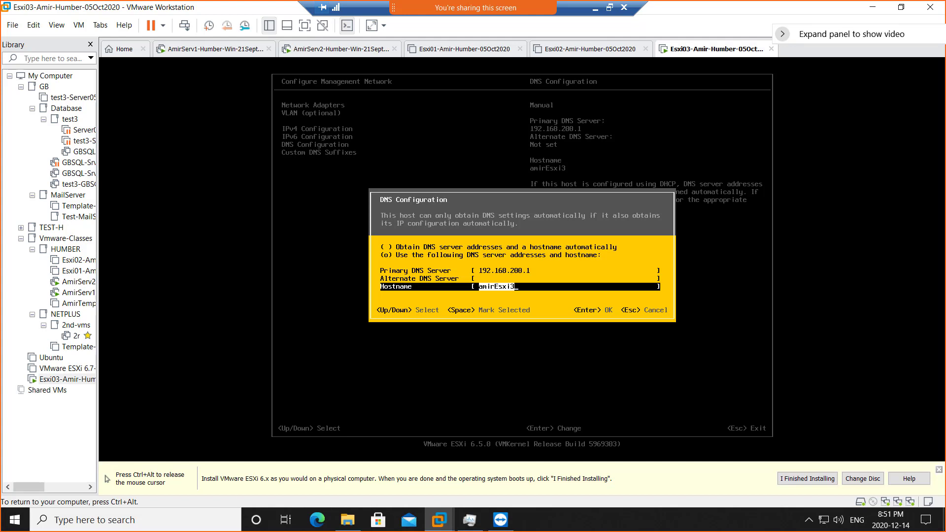
key(Return)
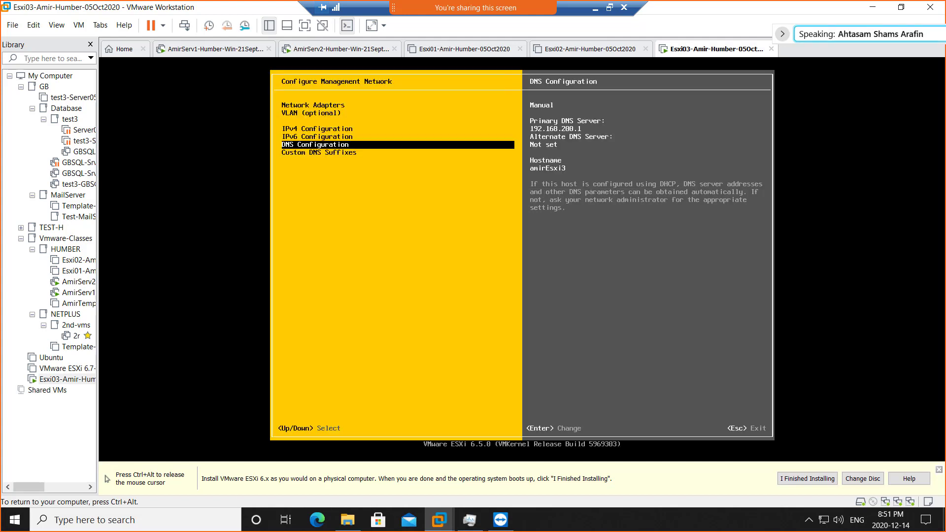
key(Escape)
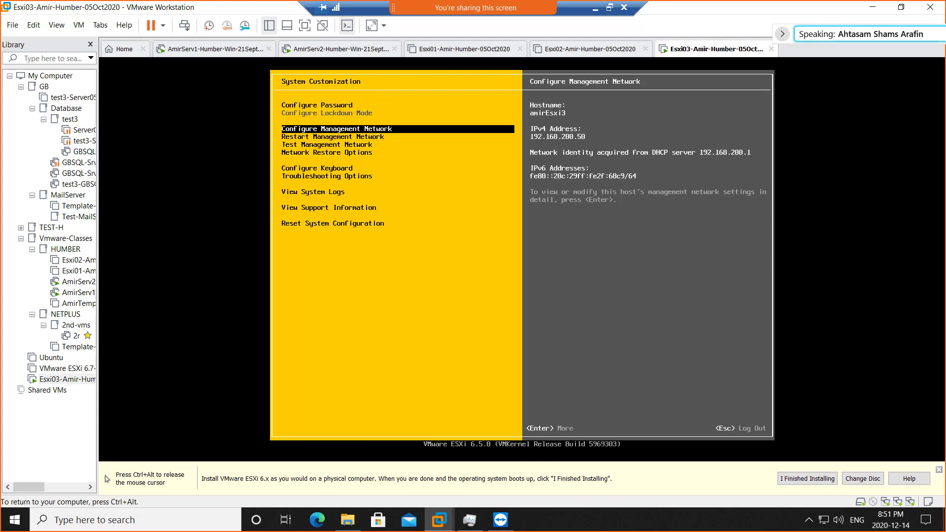
key(ctrl+alt)
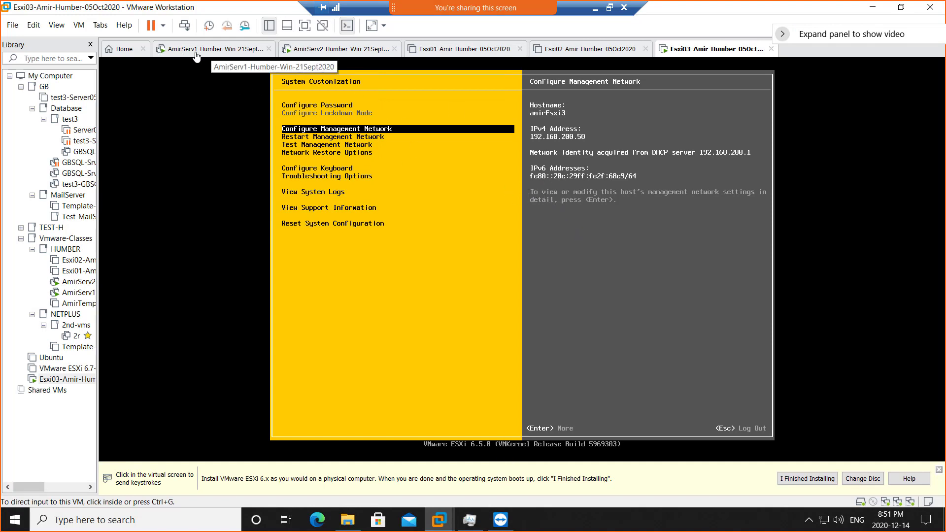
Reopen Esxi03's management network configuration and display the DNS configuration details
click(582, 227)
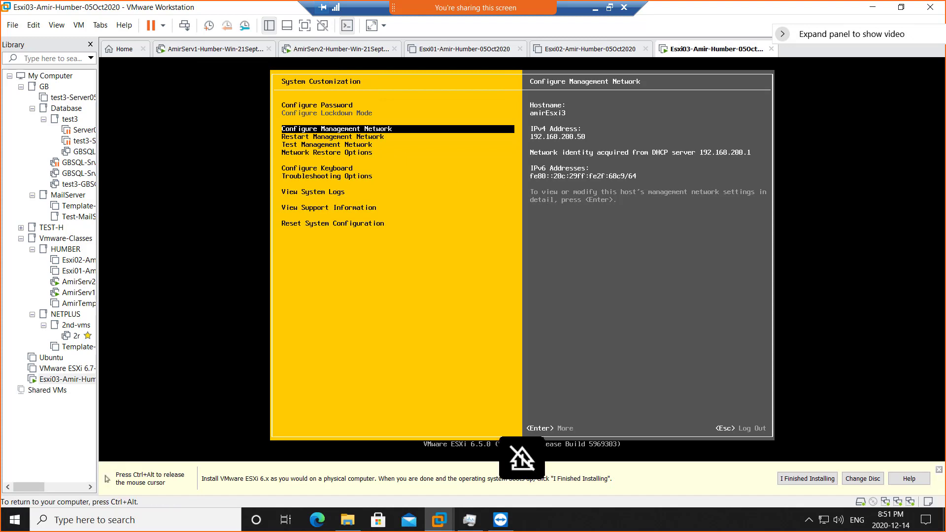
key(Down)
key(Up)
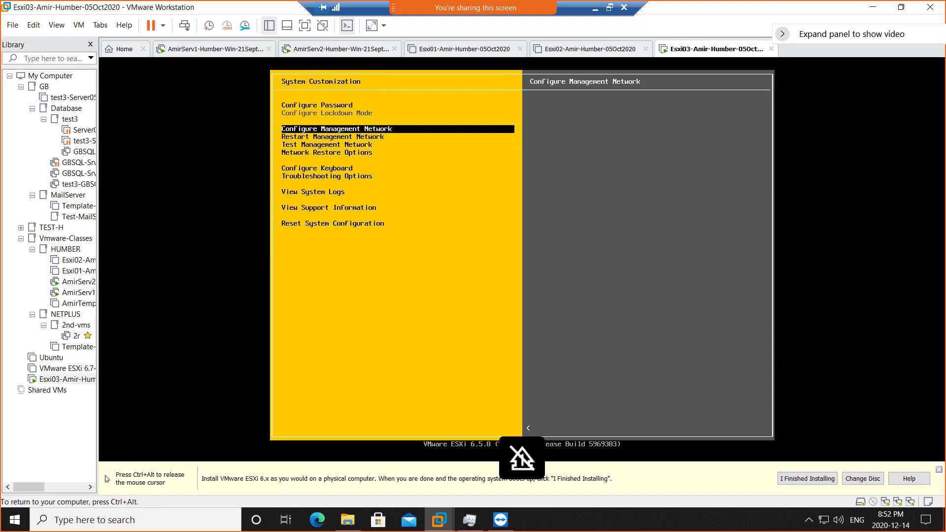
key(Return)
key(Down)
key(Down)
key(Down)
key(Down)
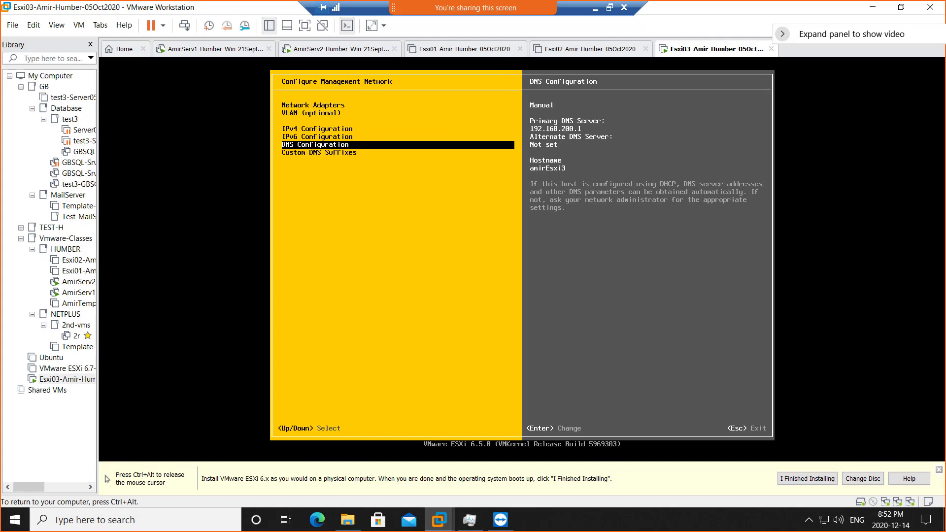
Restore the remote desktop window to a smaller size and capture a screenshot of Esxi03's DNS configuration screen
key(ctrl+alt)
click(610, 8)
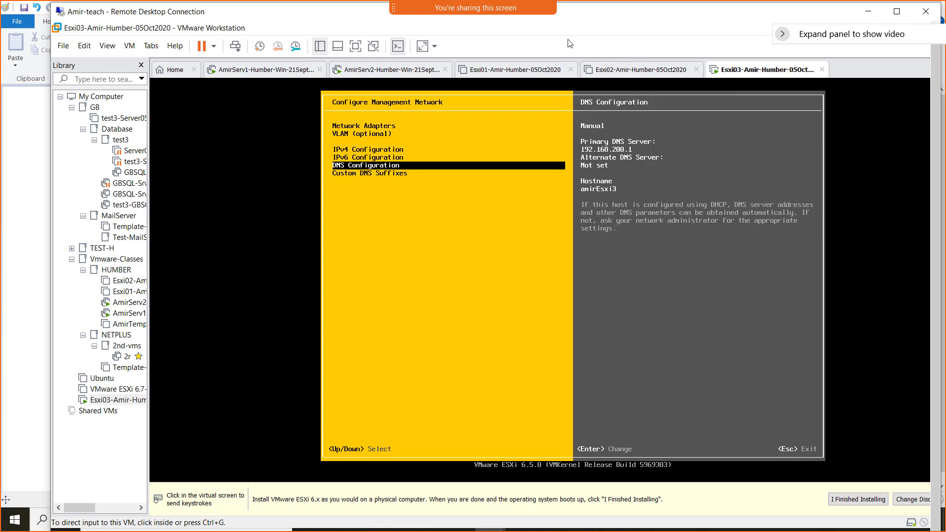
key(super+shift+s)
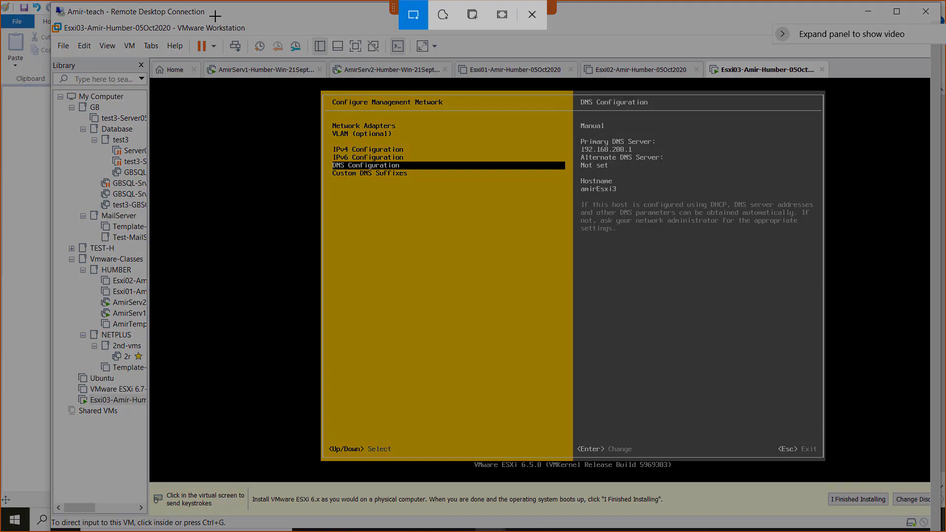
drag(215, 16, 874, 466)
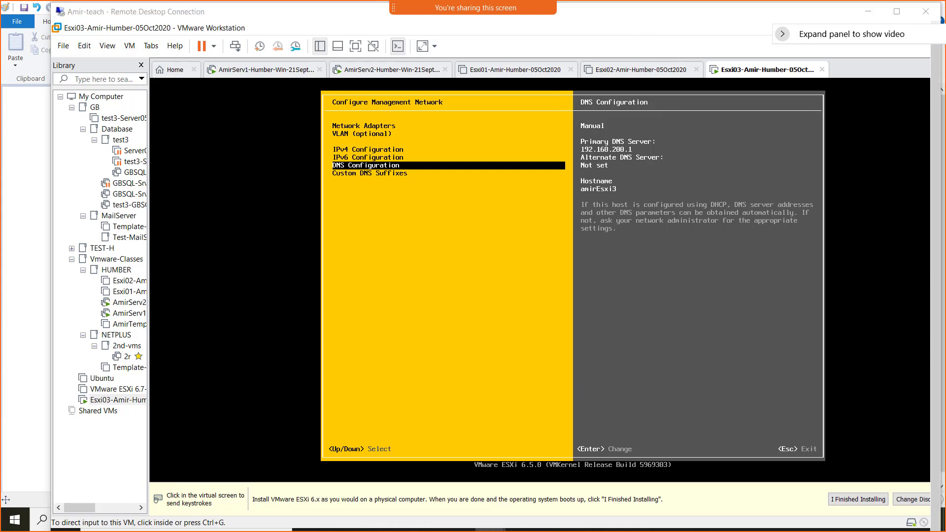
Switch to the OneNote class notes, paste the screenshot below the vSAN break line, and caption it "Screenshot 2= Esxi3 installed"
click(386, 461)
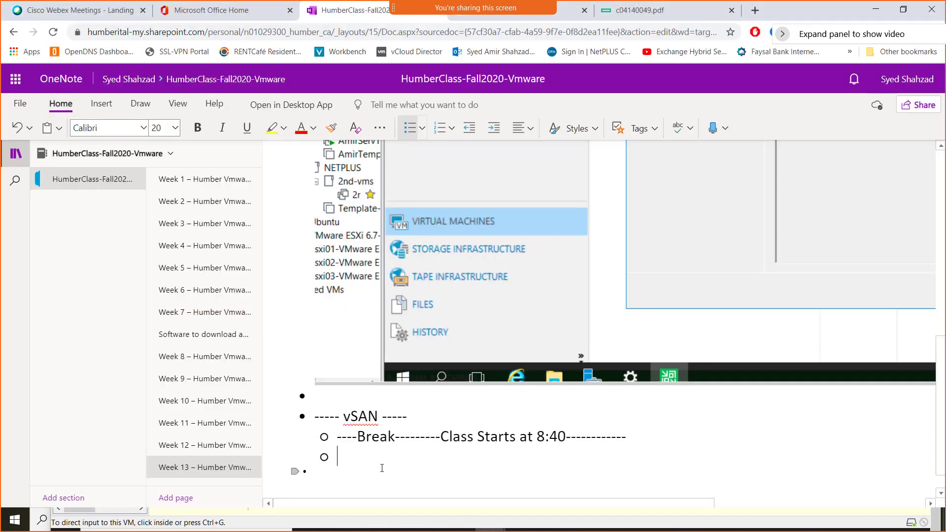
scroll(382, 468, down, 1)
key(ctrl+v)
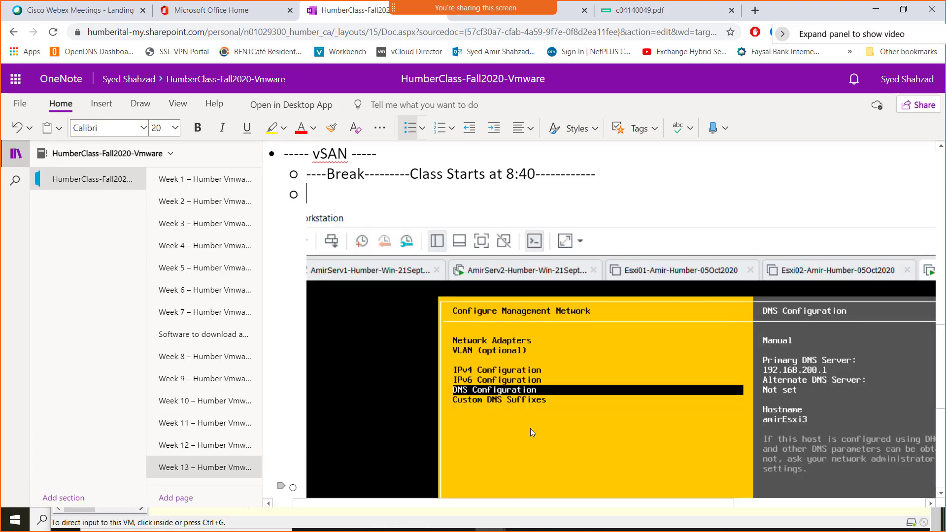
text(Screenshot)
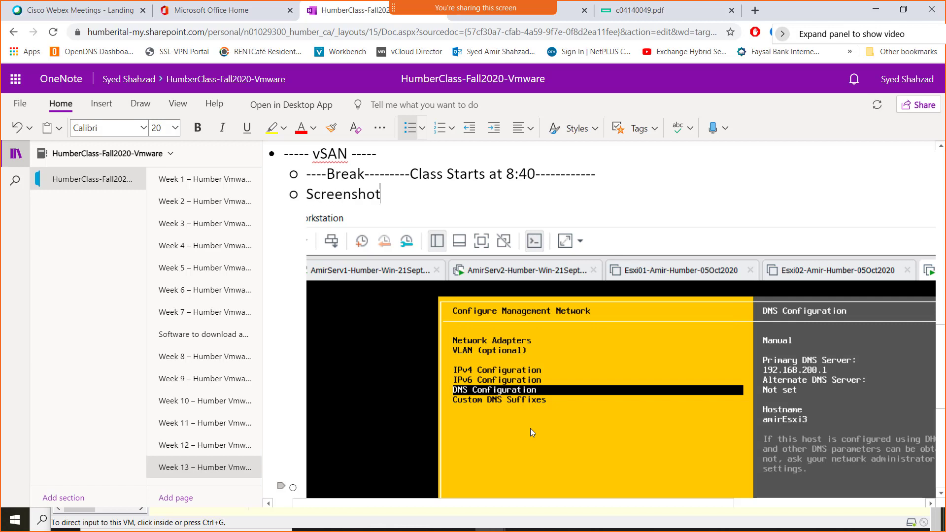
text( 2= )
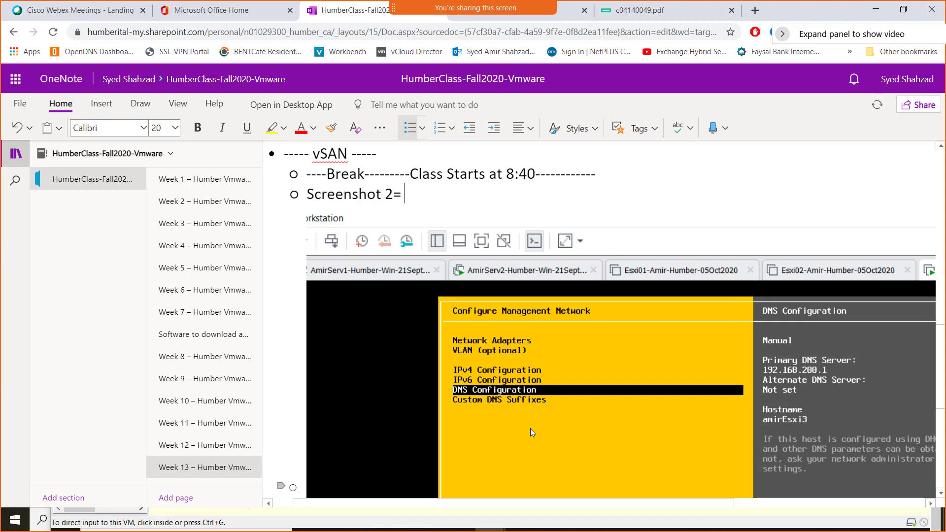
text(Esxi3 installed)
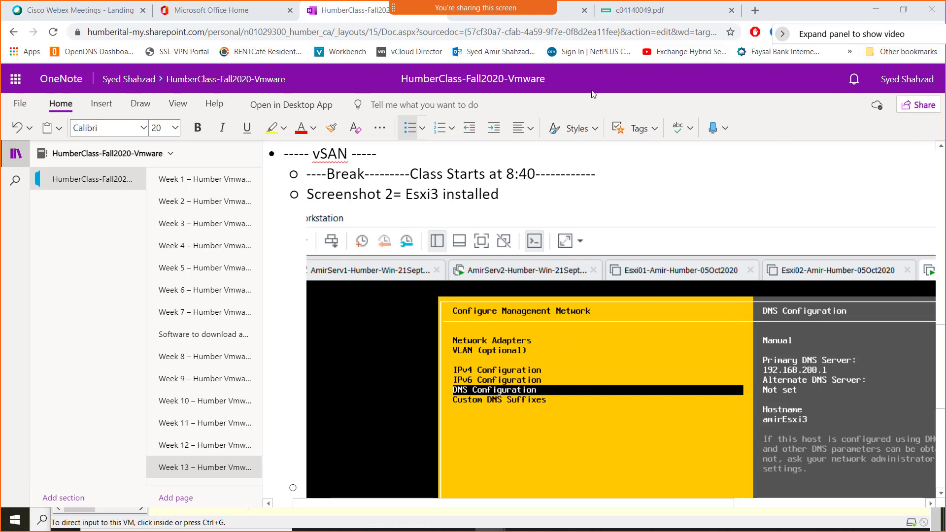
Switch back to the maximized remote desktop, go to the AmirServ1 virtual machine, and reopen DNS Manager from Server Manager
key(alt+Tab)
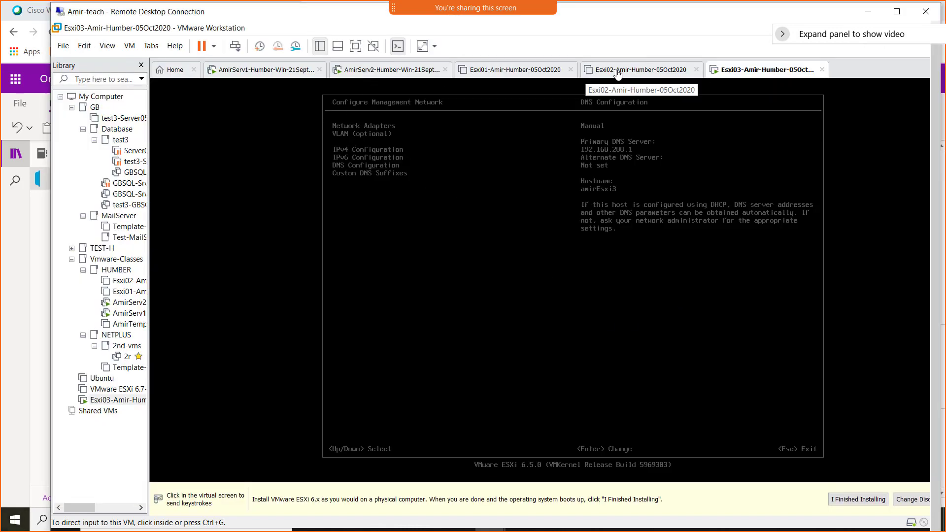
click(235, 73)
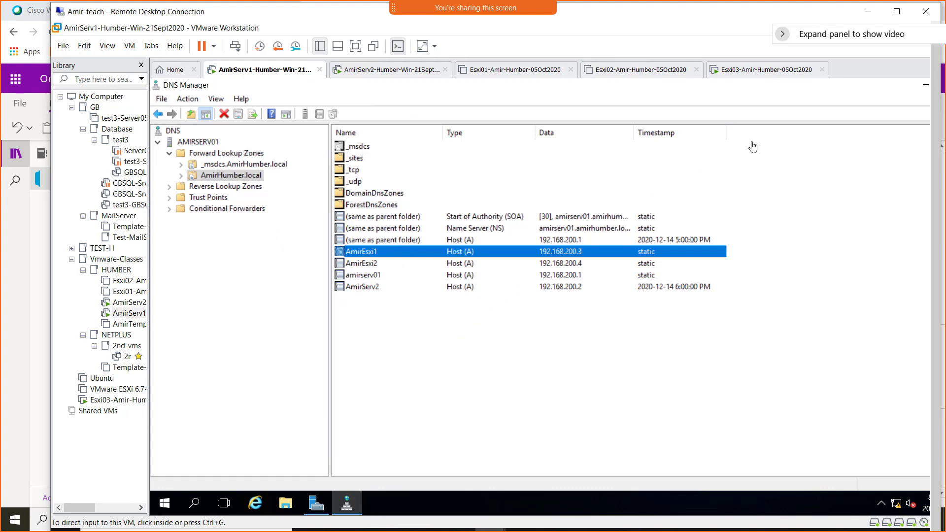
click(897, 10)
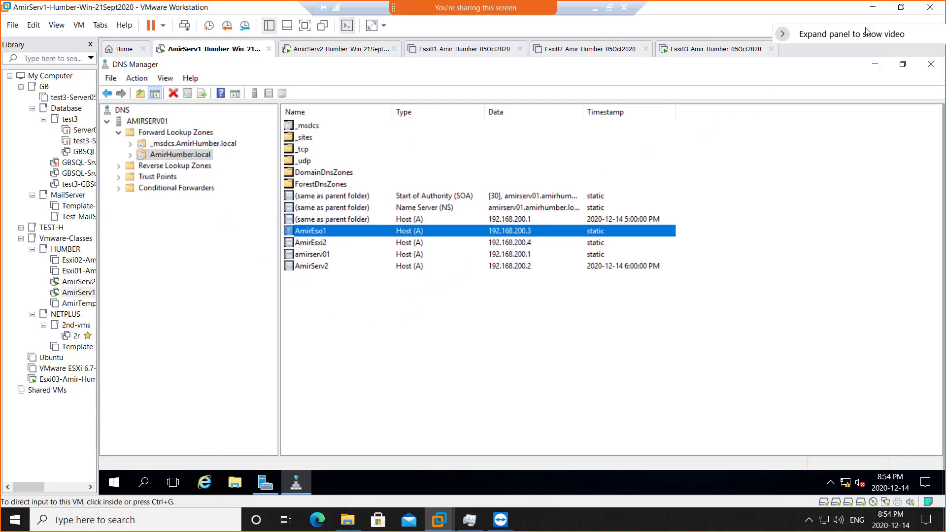
click(930, 64)
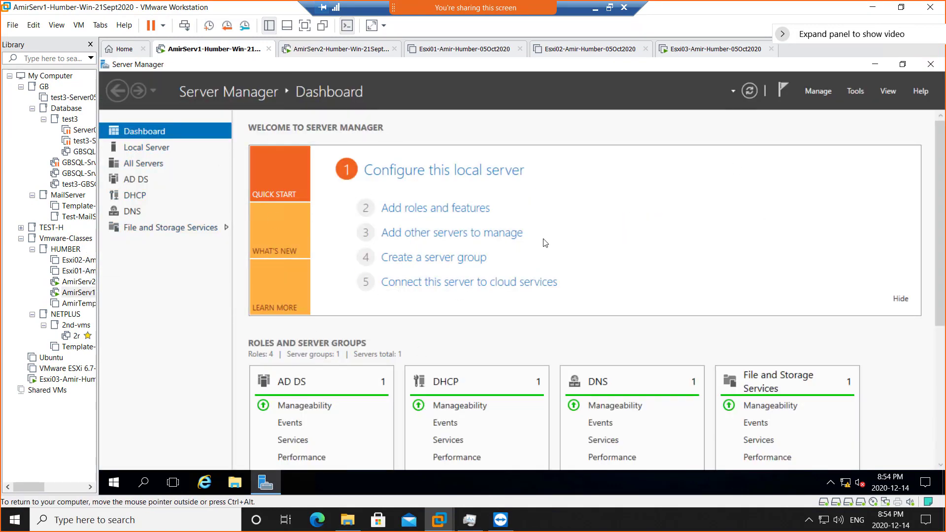
click(855, 92)
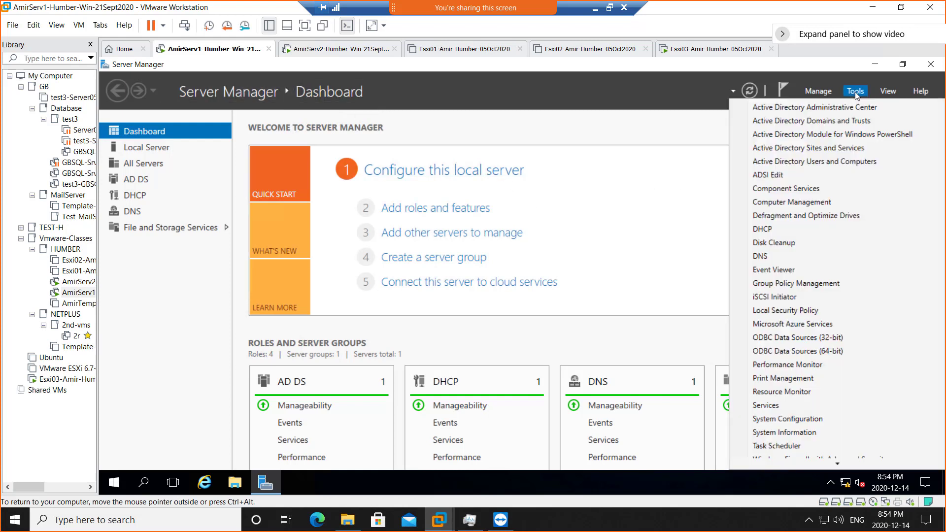
click(806, 258)
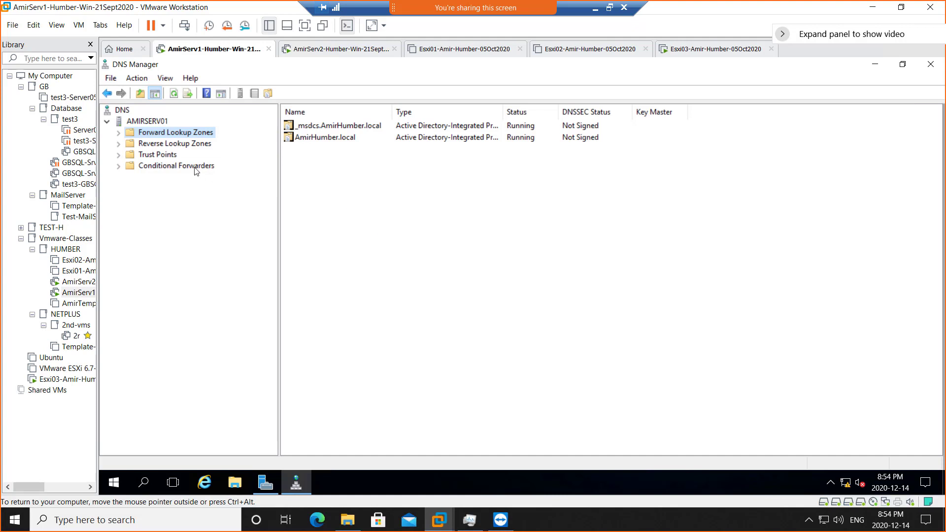
Display the records of the AmirHumber.local forward lookup zone on AMIRSERV01
double_click(161, 134)
click(107, 121)
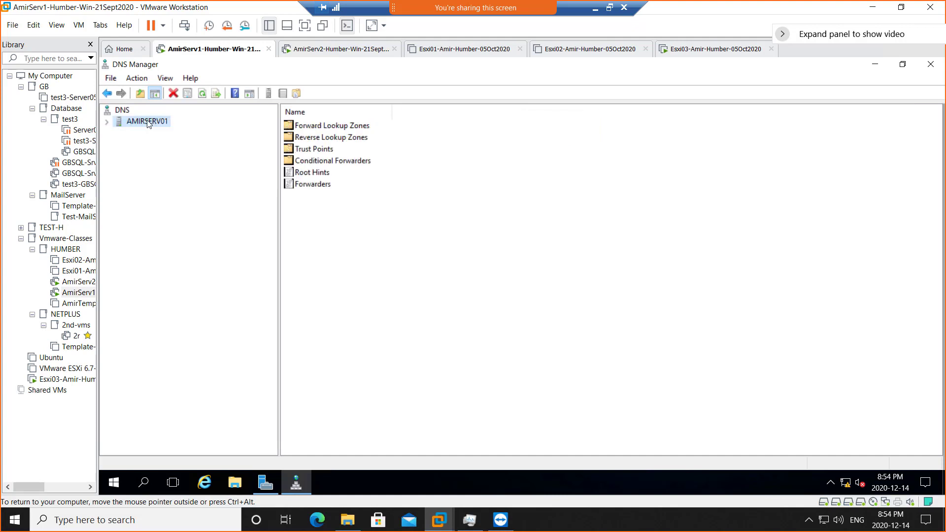
click(107, 122)
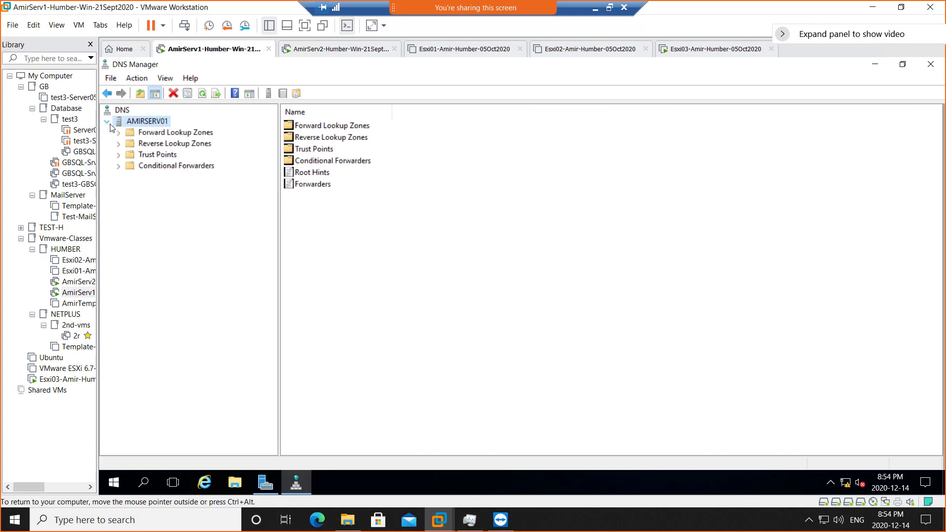
double_click(157, 133)
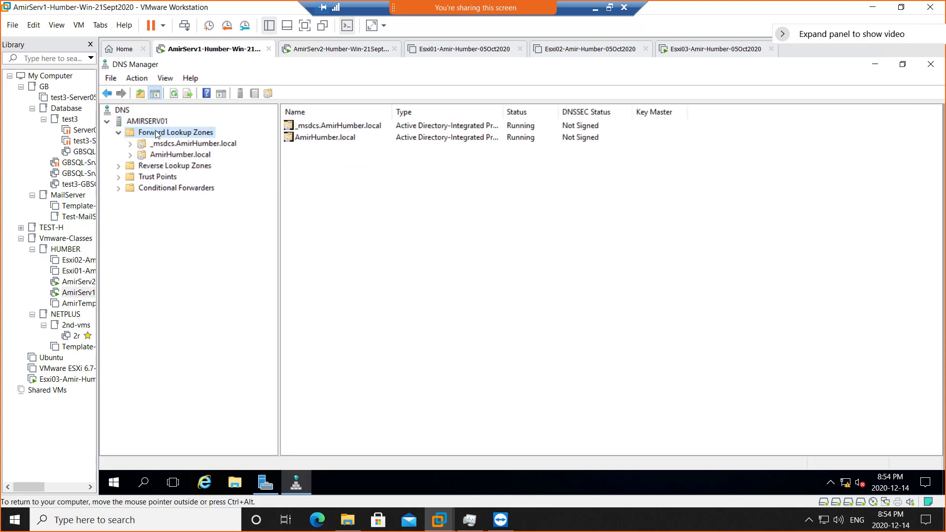
click(178, 156)
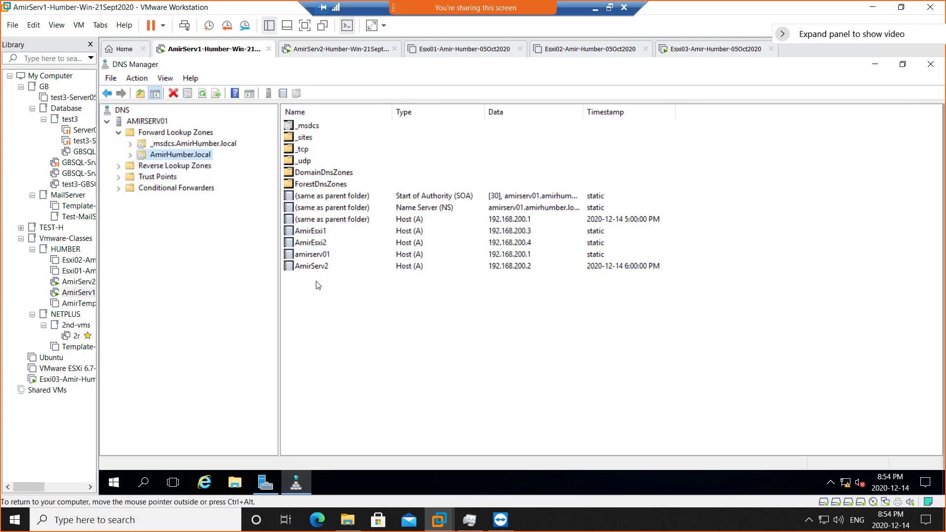
Start a new host (A) record in the AmirHumber.local zone with the name amiresxi3
right_click(202, 159)
click(440, 330)
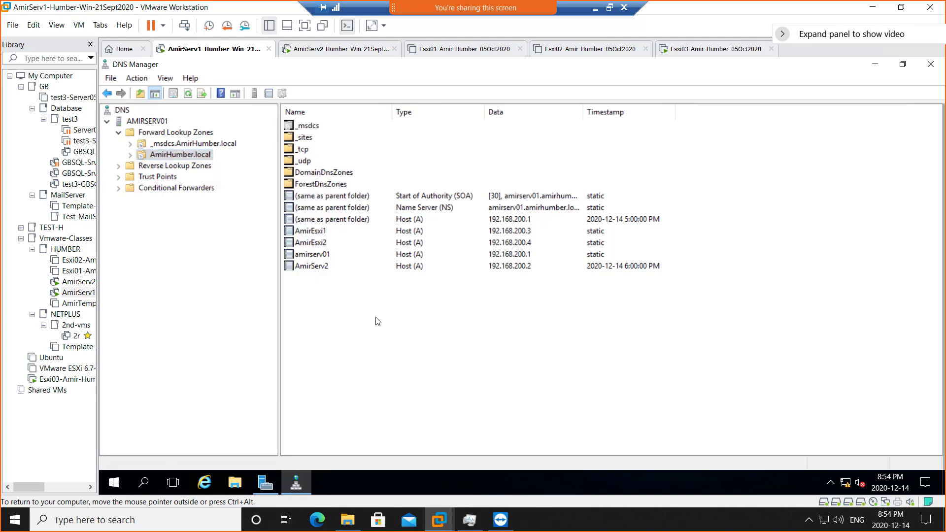
right_click(386, 302)
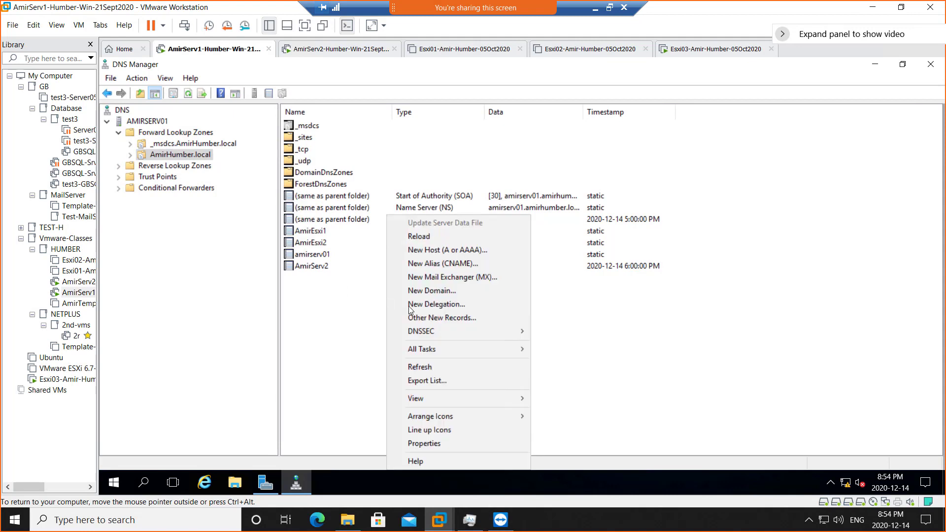
click(470, 250)
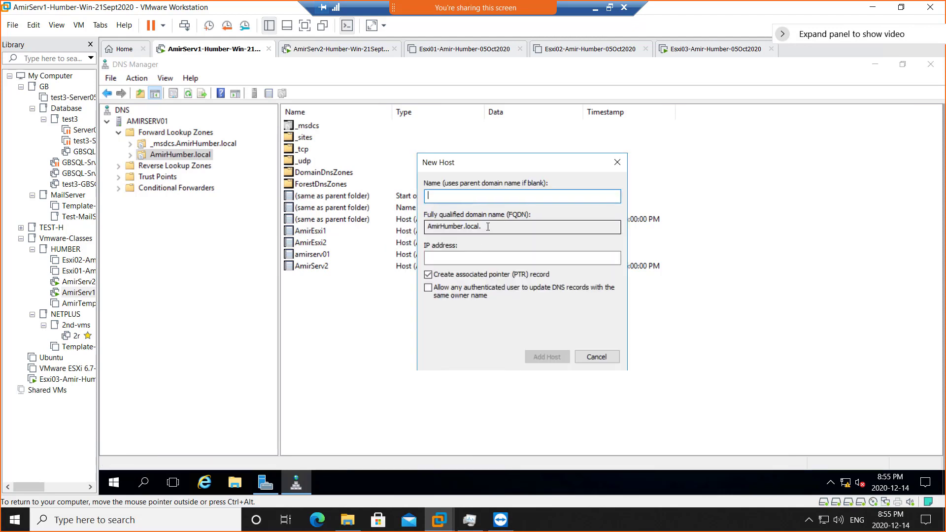
text(amiresxi3)
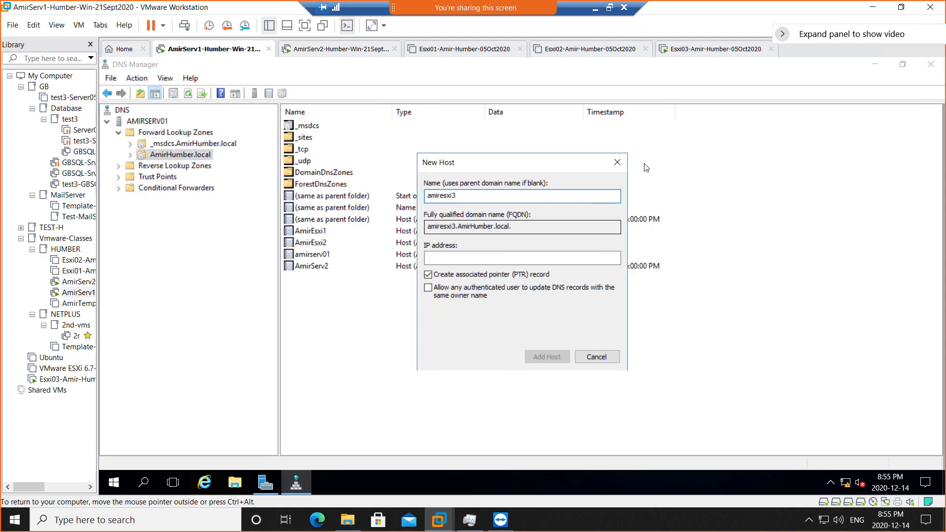
Return to the Esxi03 console, exit to its main screen, and check the host's IPv4 address
click(714, 49)
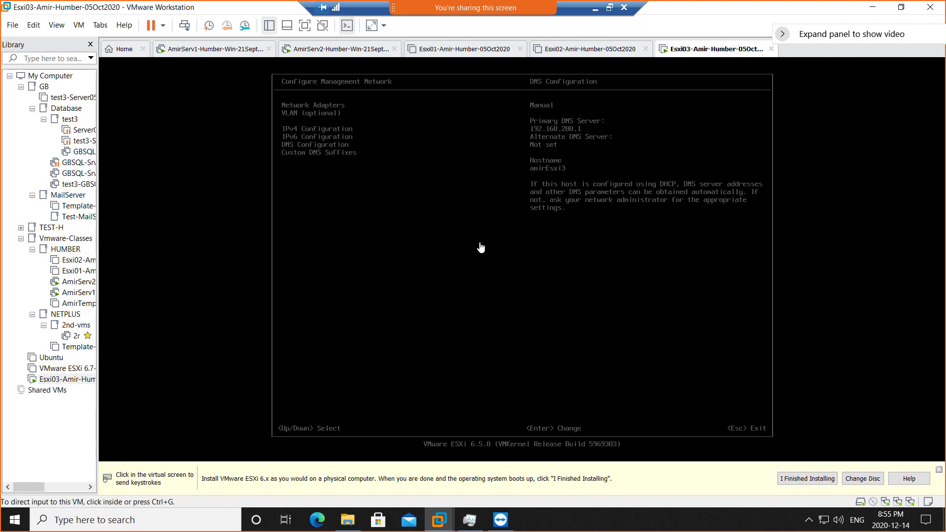
click(457, 238)
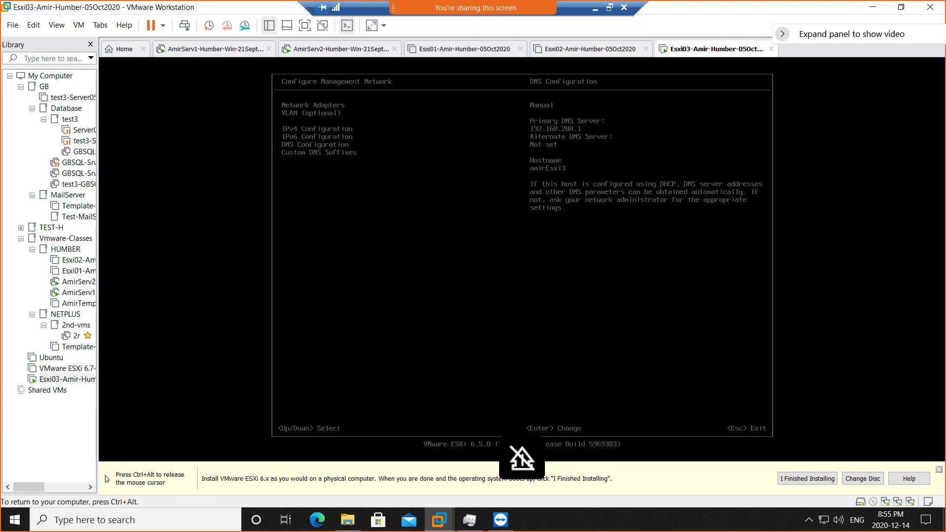
key(Escape)
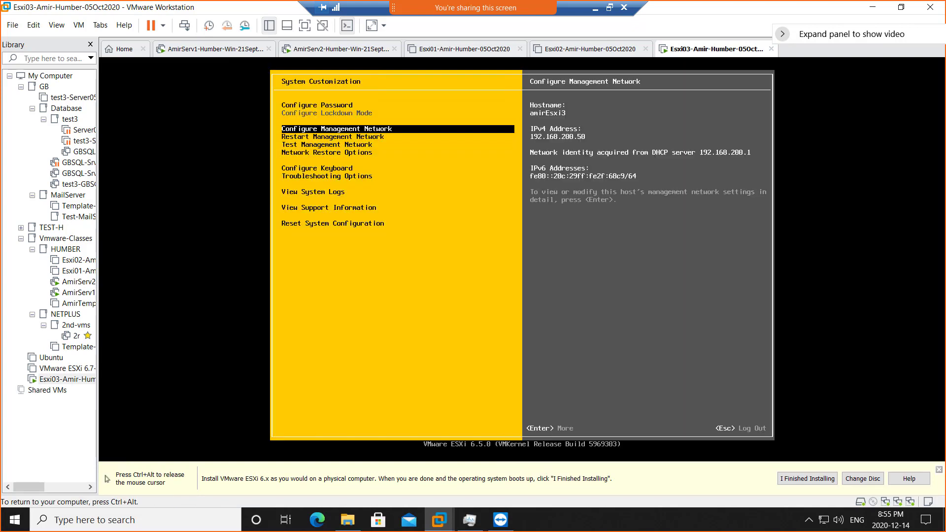
key(Escape)
key(ctrl+alt)
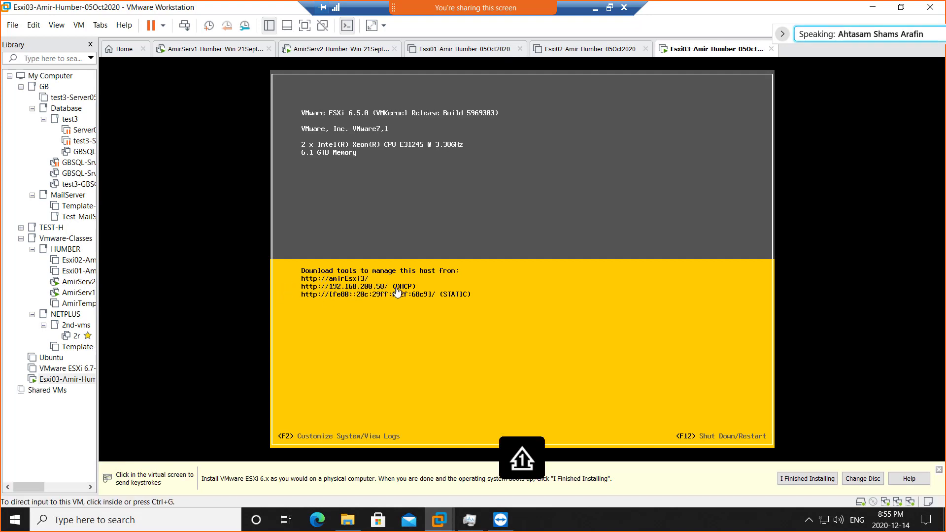
Return to AmirServ1 and complete the amiresxi3 host record with IP address 192.168.200.50, then close the New Host dialog
click(337, 53)
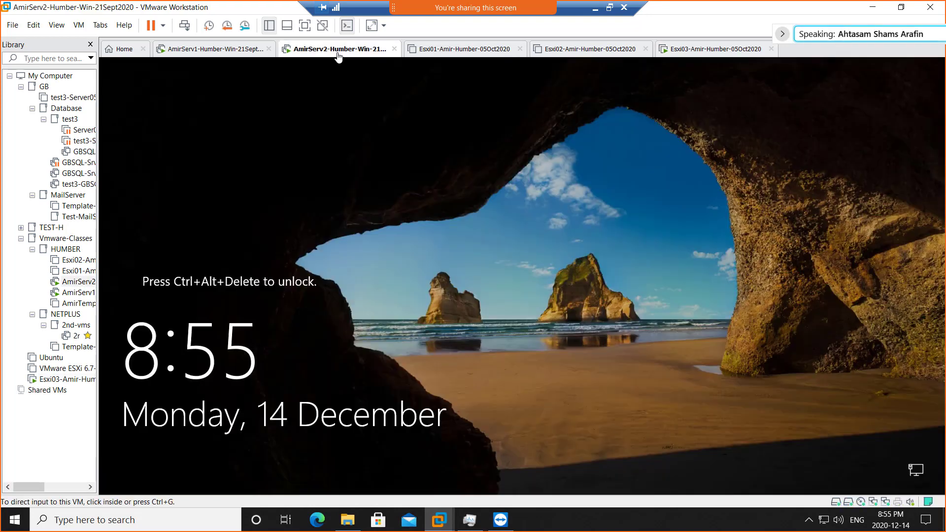
click(210, 50)
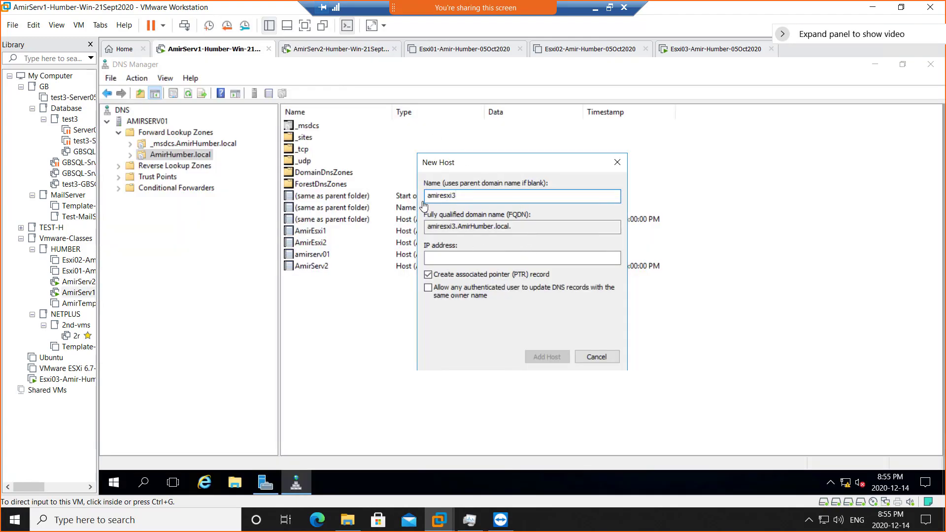
click(458, 259)
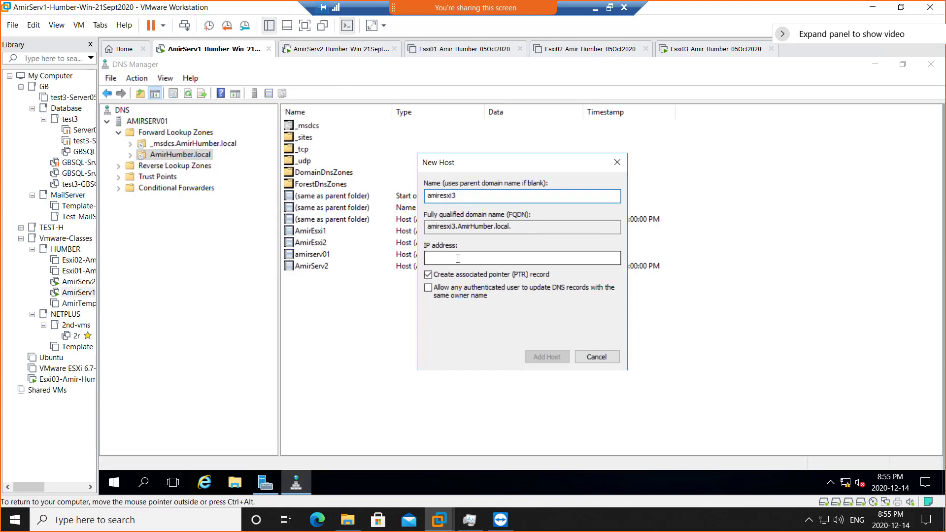
click(458, 259)
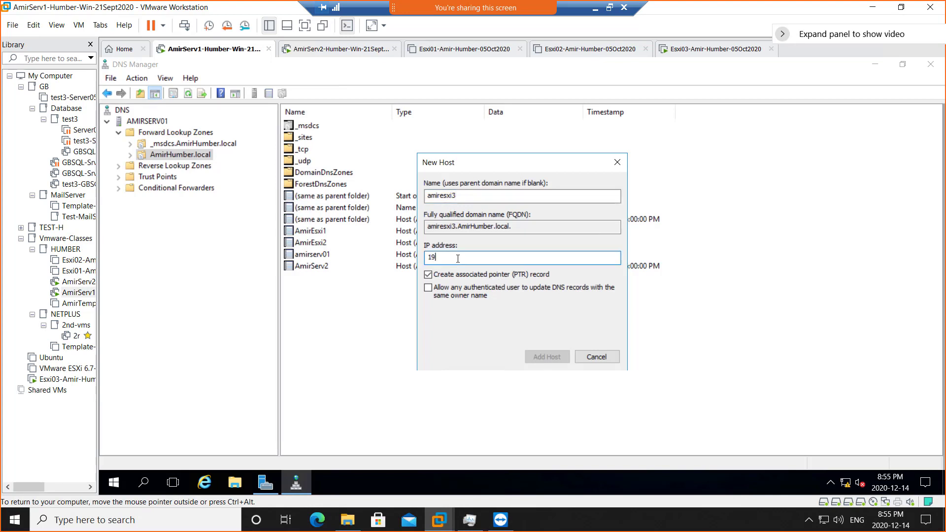
text(192.168.200.50)
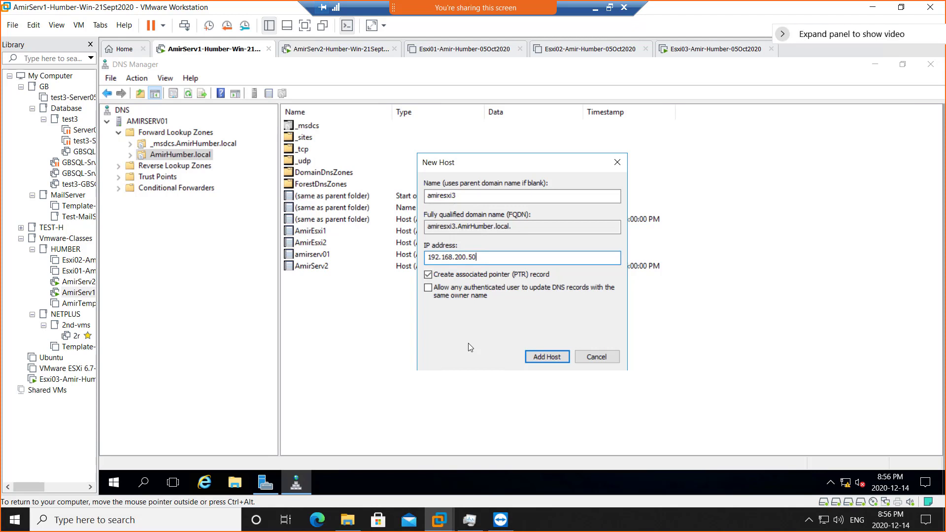
click(548, 359)
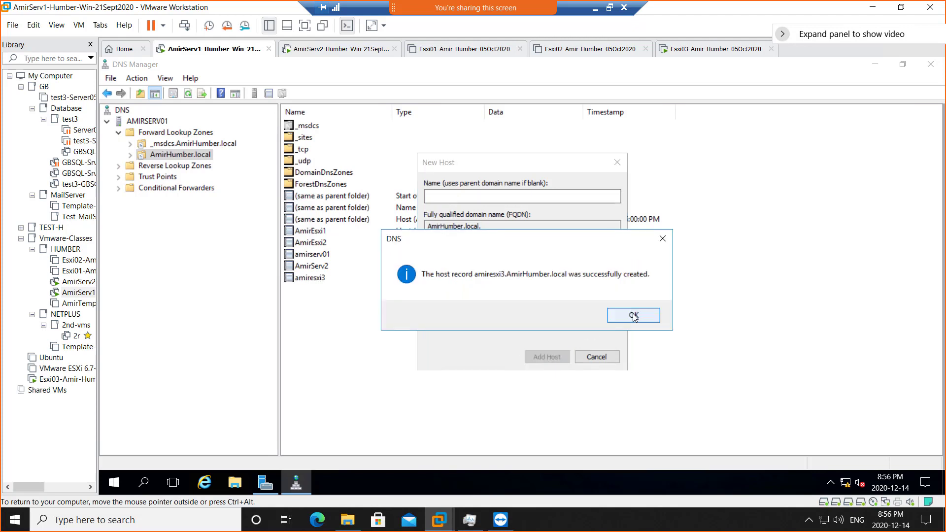
click(641, 321)
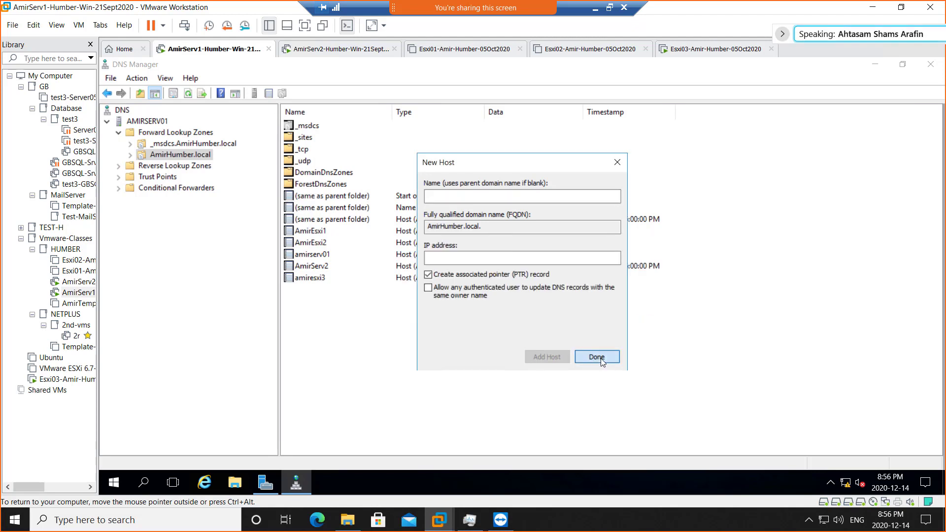
click(601, 359)
Refresh the AMIRSERV01 DNS server and check the amiresxi3 record in the AmirHumber.local forward lookup zone
click(161, 122)
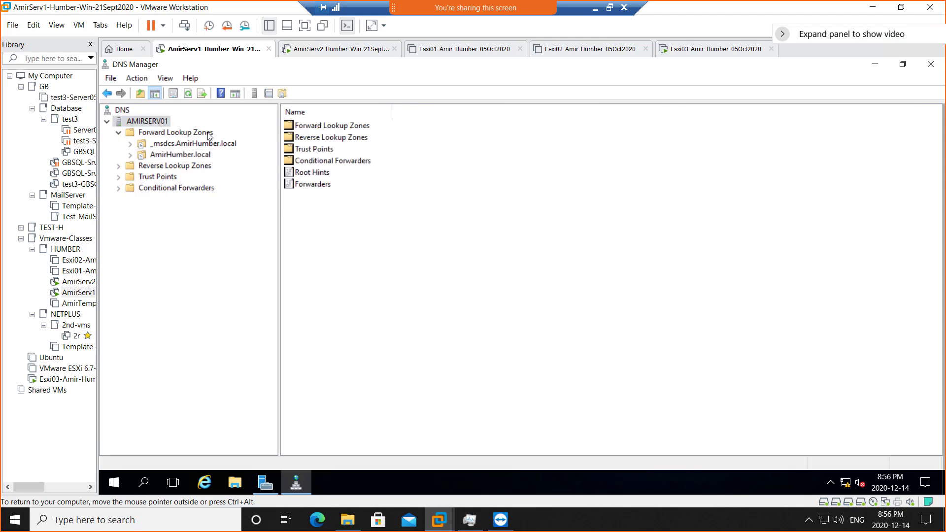
click(188, 96)
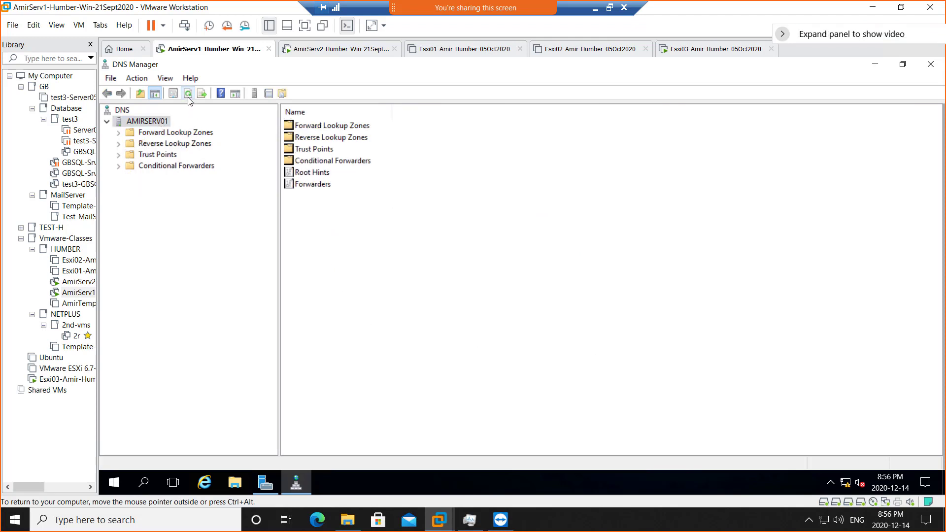
click(188, 97)
click(164, 123)
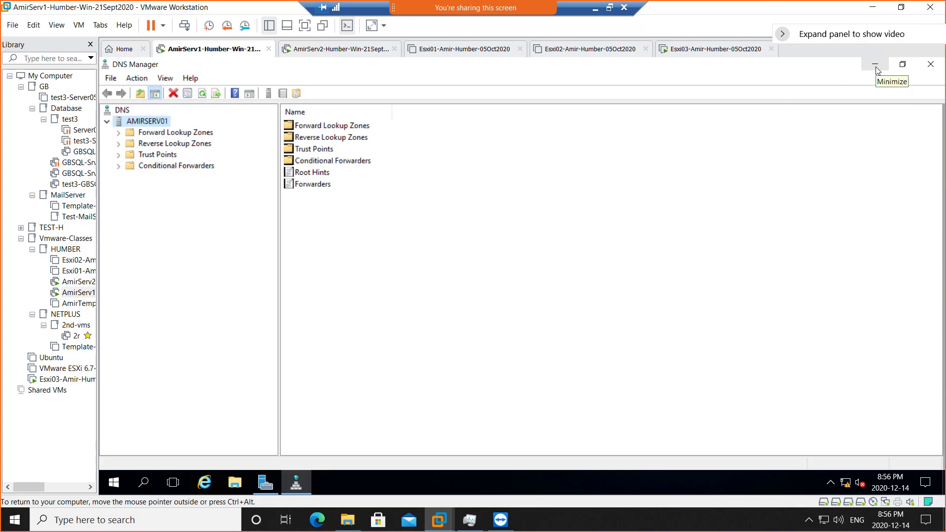
double_click(176, 133)
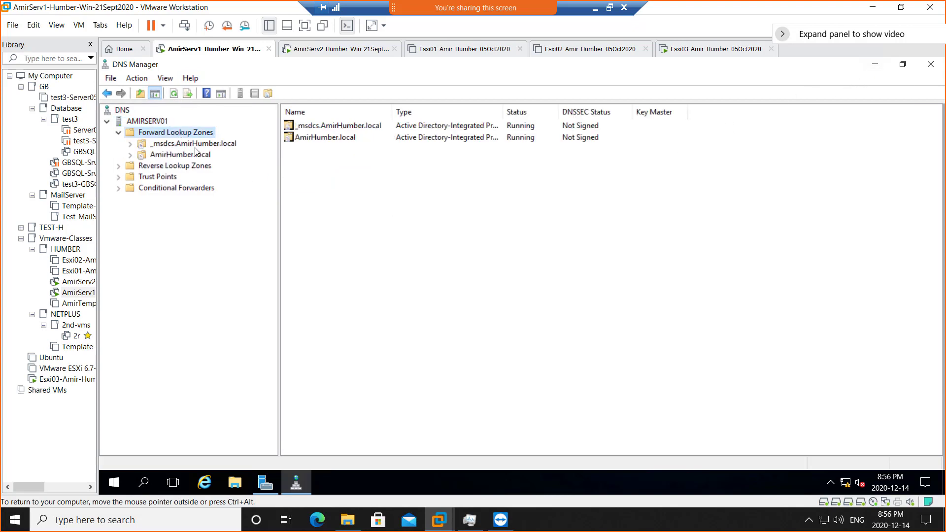
double_click(194, 155)
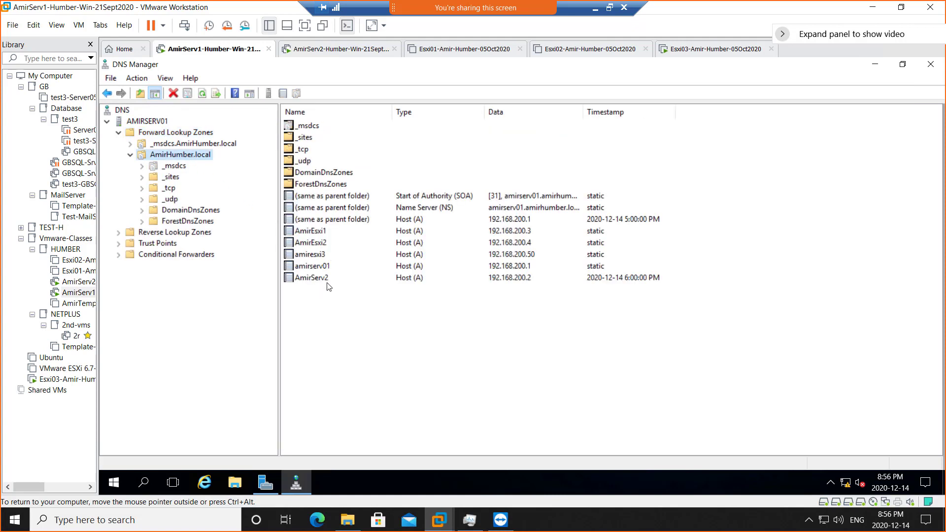
click(323, 255)
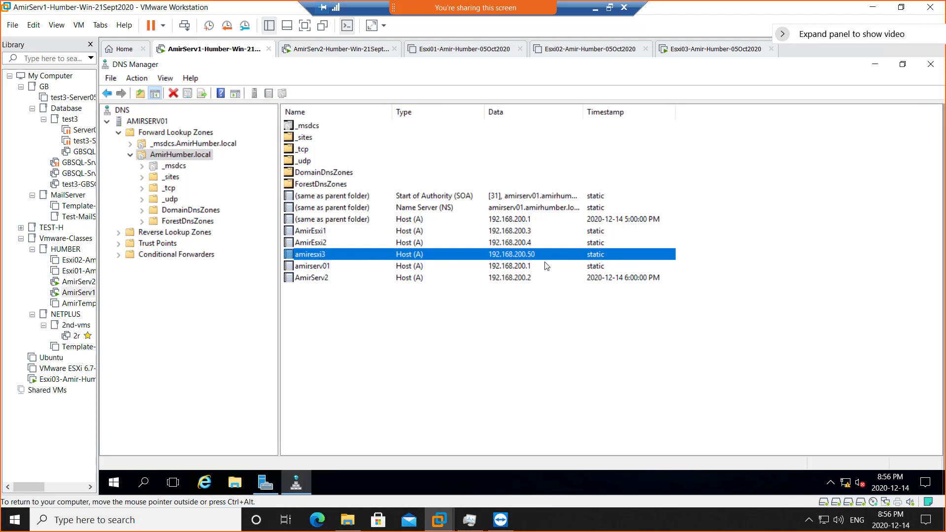
click(167, 122)
click(189, 96)
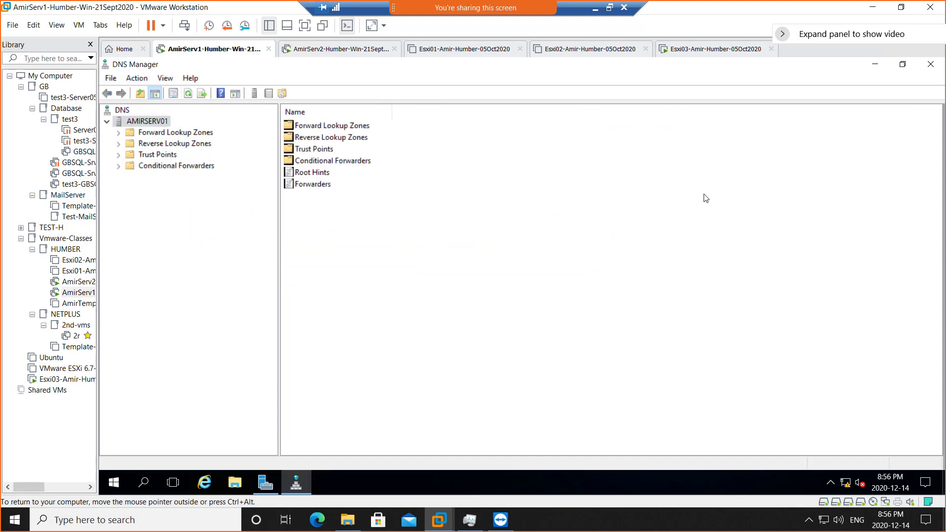
Show the Esxi03 console, then leave the remote desktop to review the vSAN lab diagram in Paint
click(687, 54)
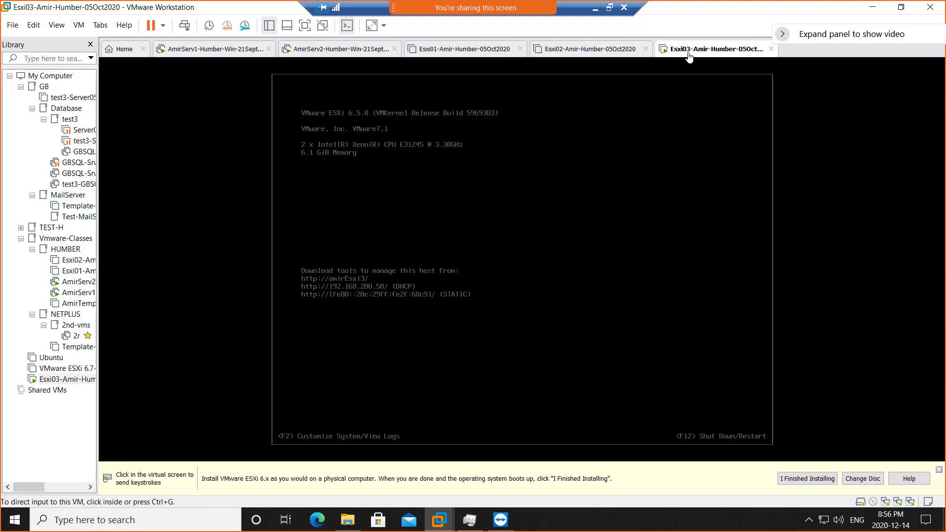
click(596, 9)
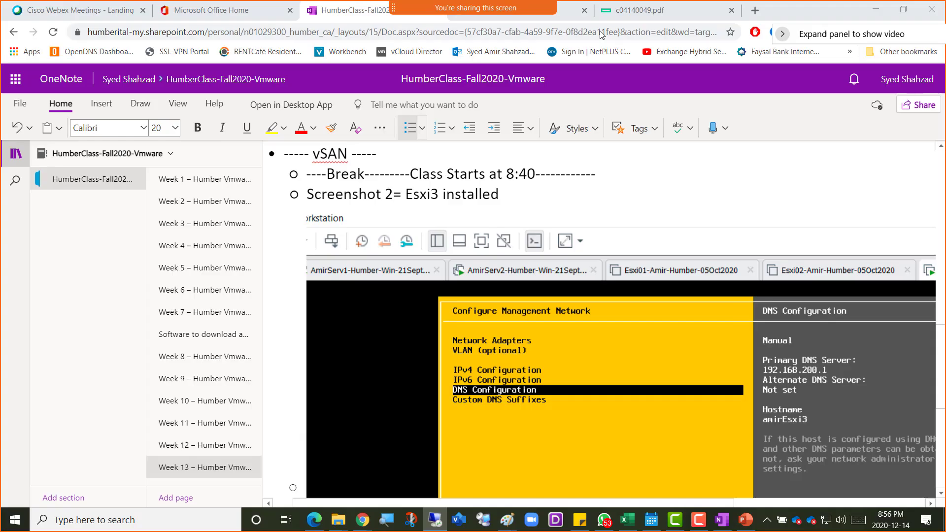
click(498, 522)
click(636, 462)
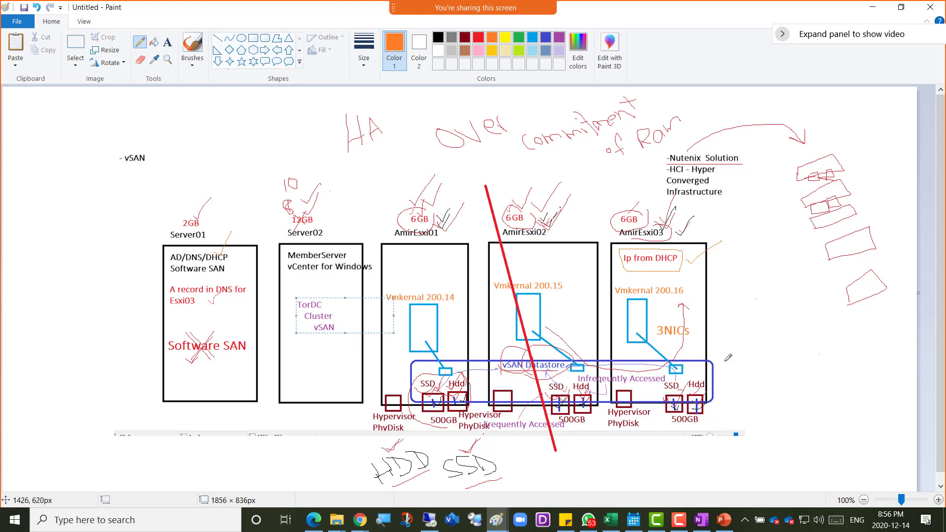
click(872, 7)
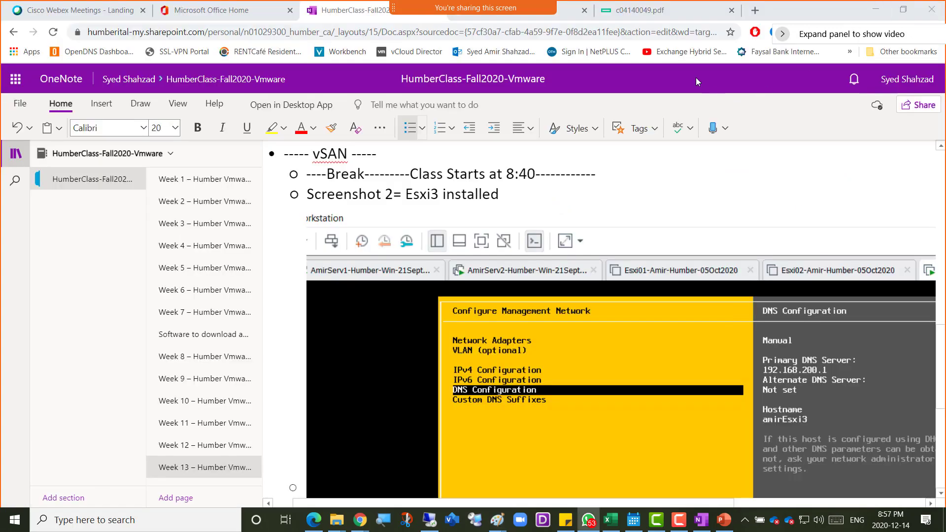
Return to the remote desktop and shut down the guest operating system of the Esxi03 virtual machine
click(428, 523)
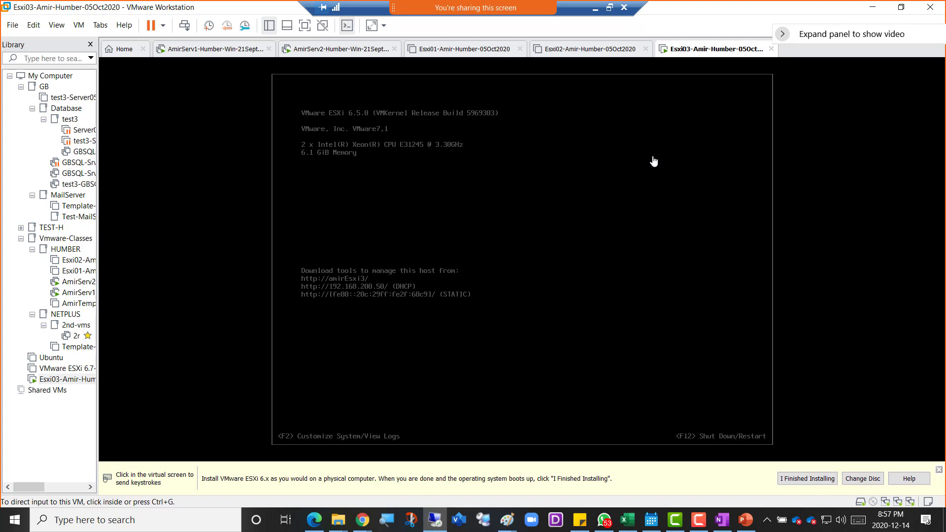
right_click(691, 56)
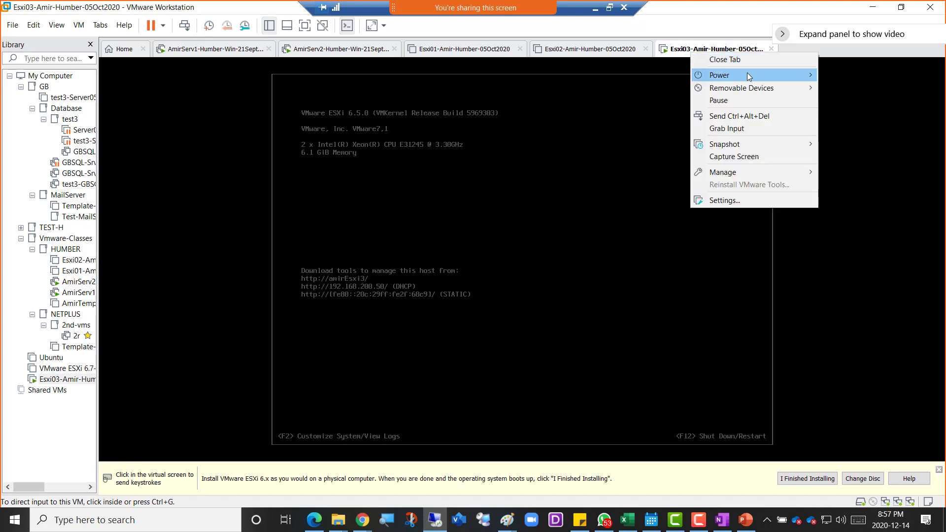
mouse_move(756, 76)
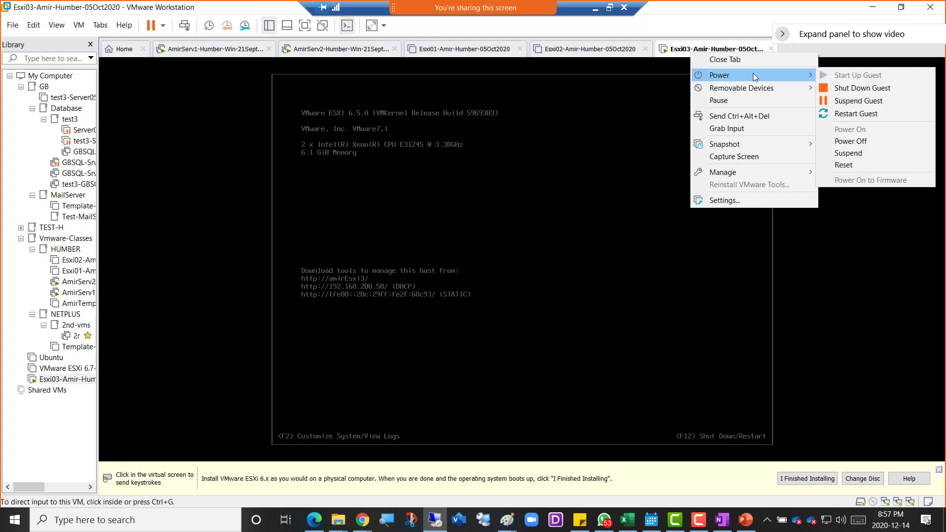
click(897, 88)
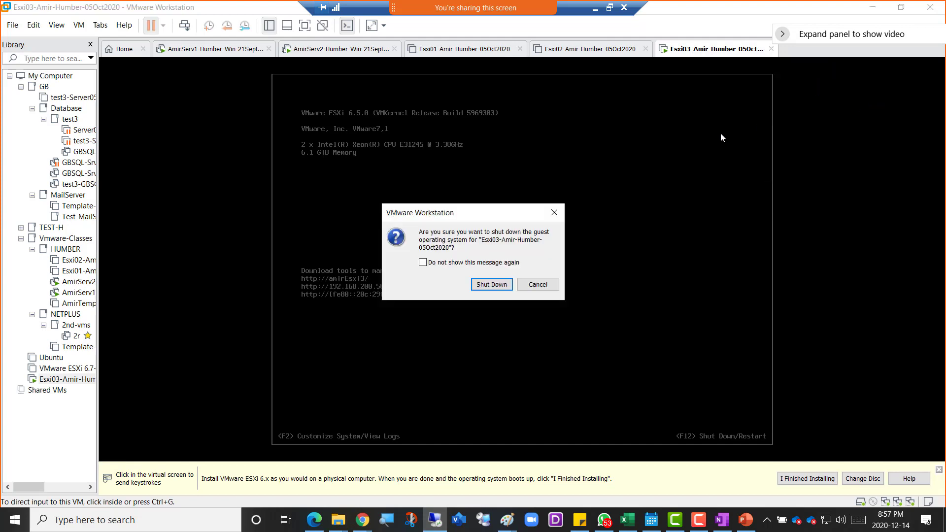
click(492, 286)
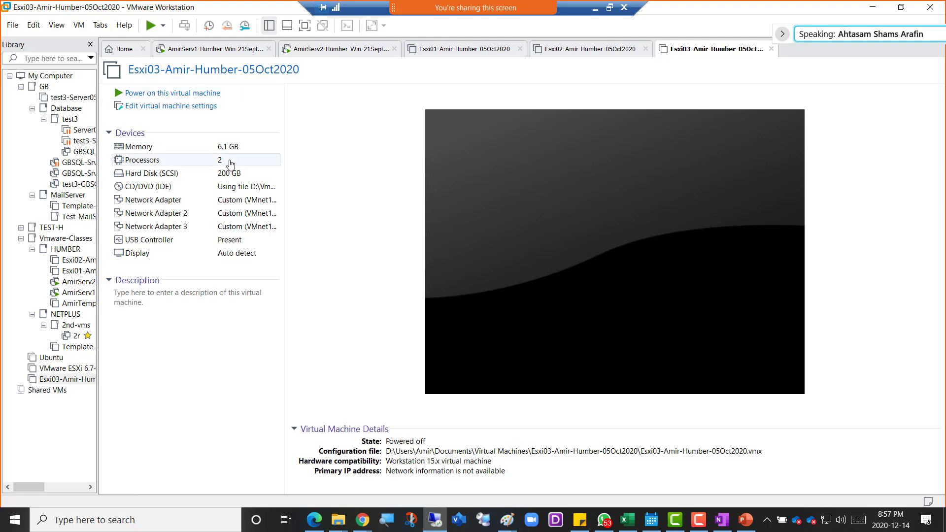
Add a new 500 GB SCSI virtual hard disk, split into multiple files, in the Esxi03 virtual machine settings
right_click(701, 53)
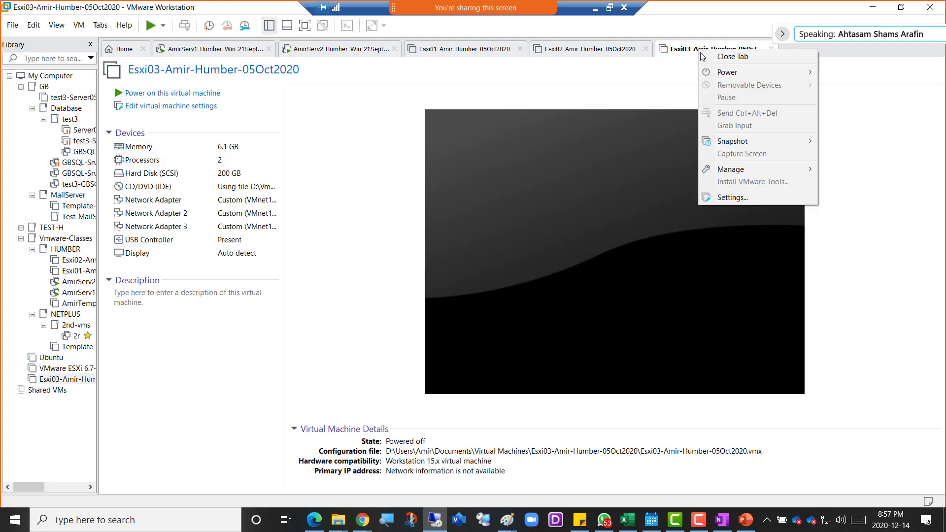
click(749, 199)
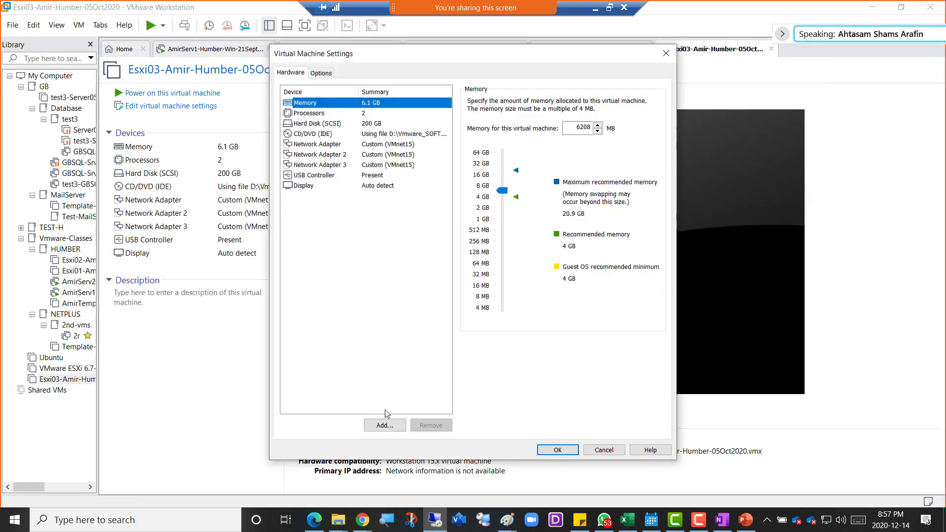
click(327, 126)
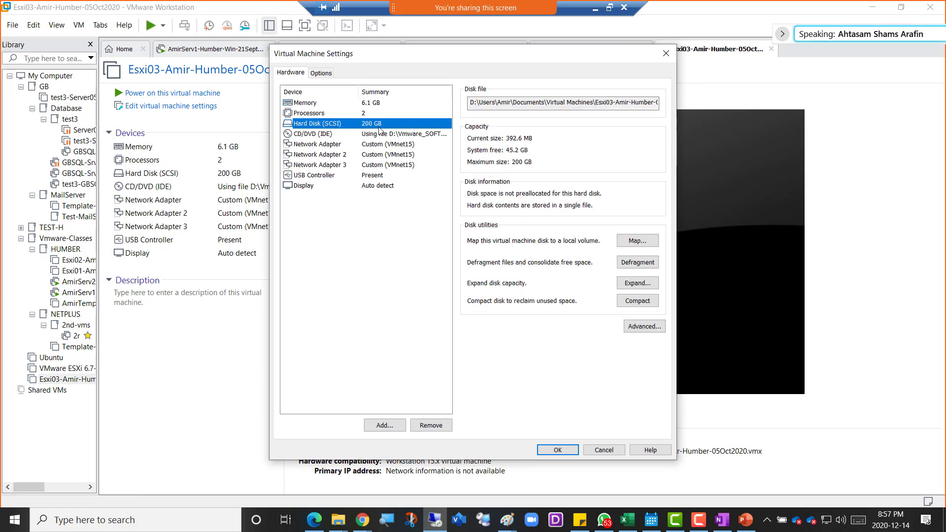
click(385, 426)
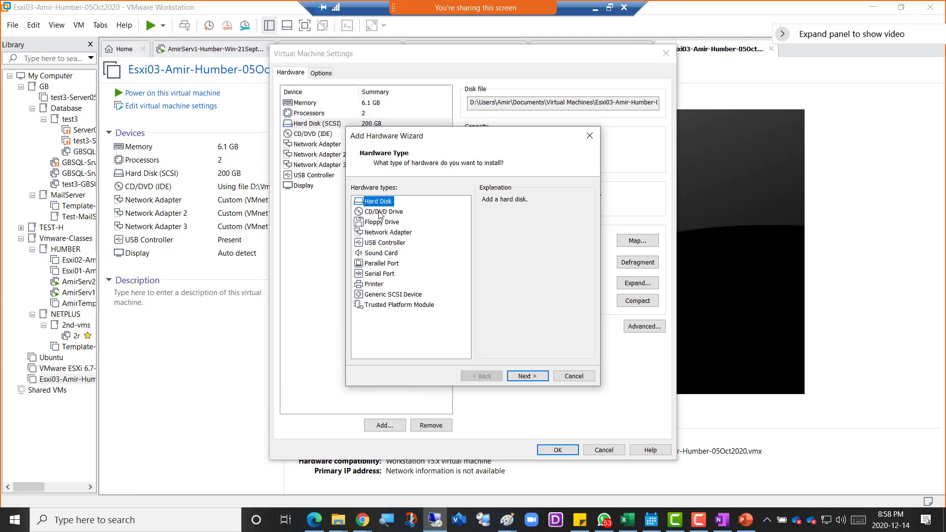
click(525, 377)
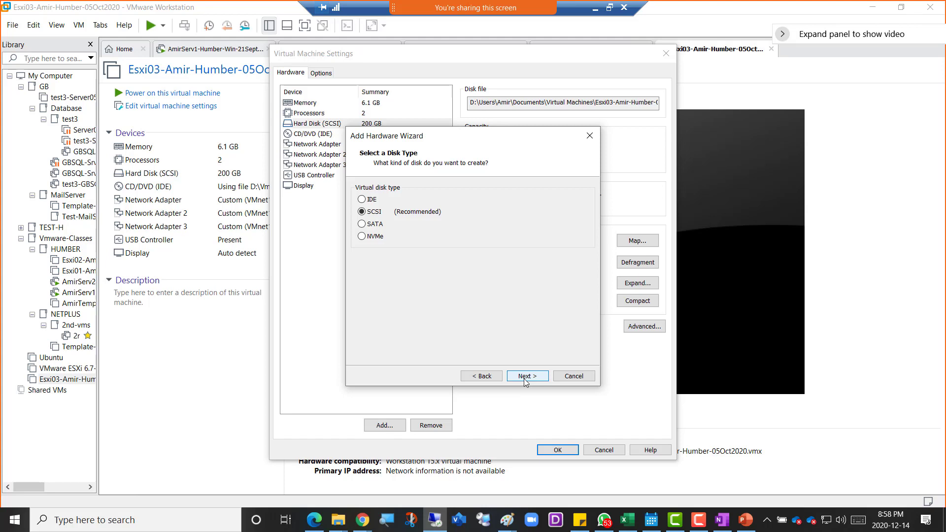
click(525, 376)
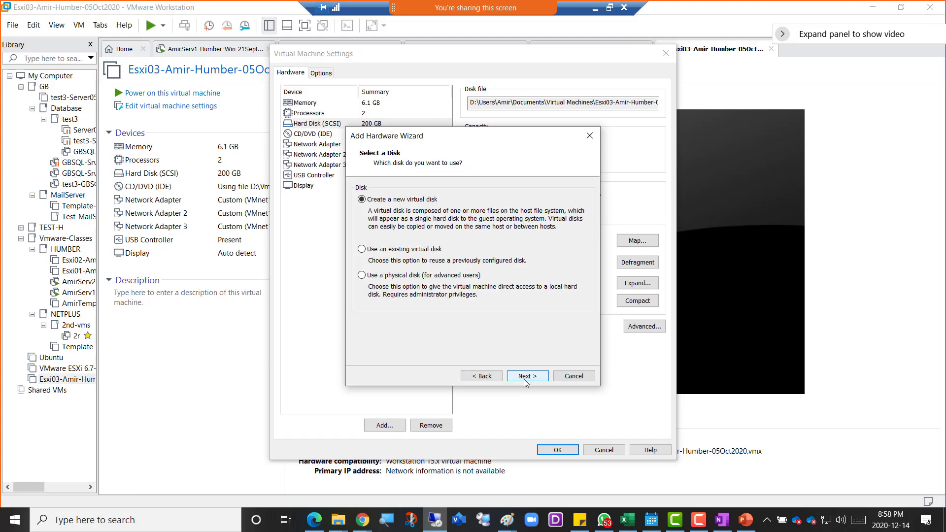
click(525, 376)
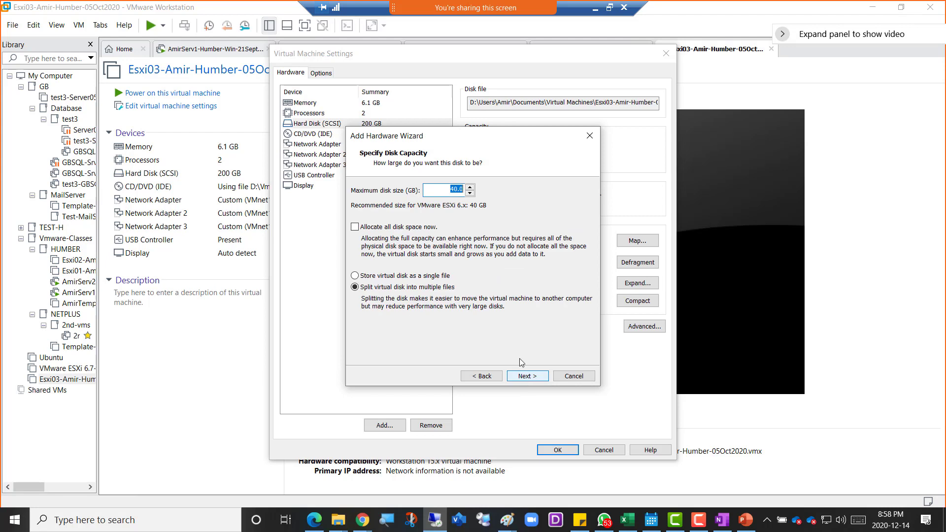
text(500)
click(525, 376)
click(531, 377)
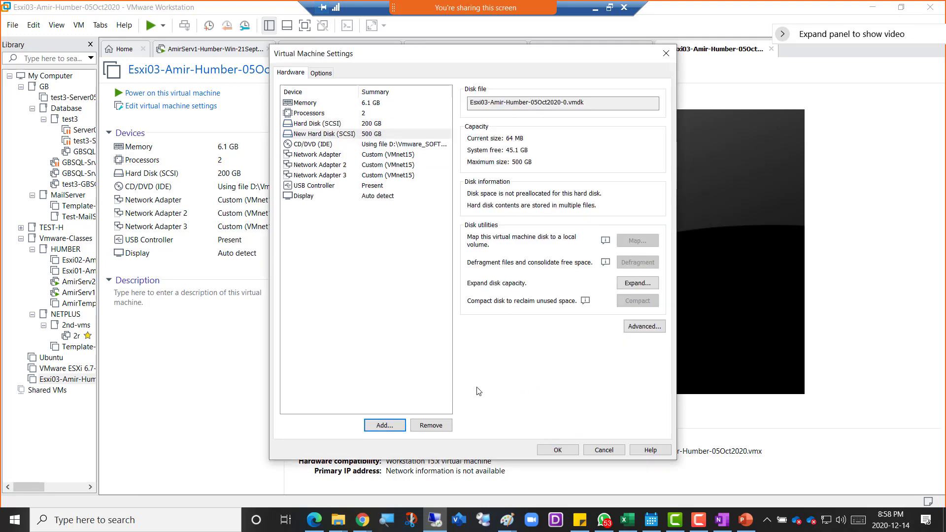
Add a second new 500 GB SCSI virtual hard disk to the Esxi03 virtual machine, stored as a single file
click(380, 427)
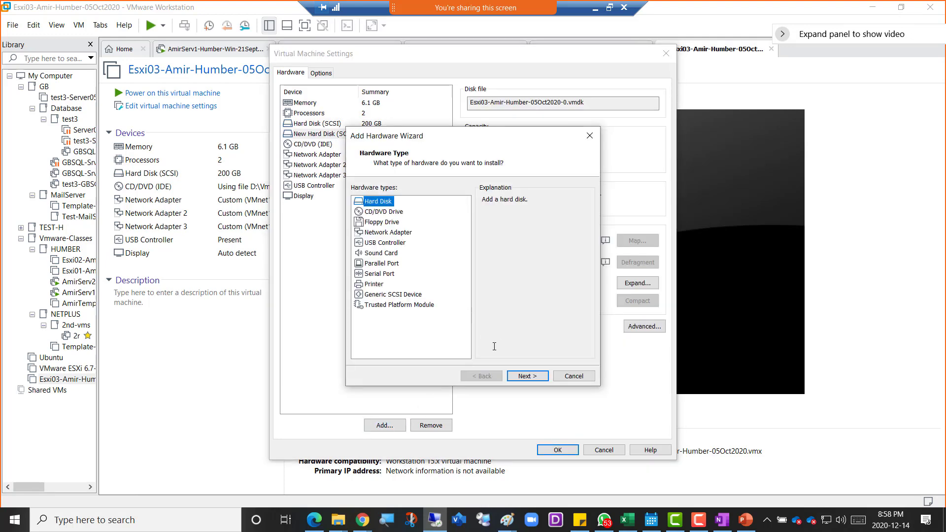
click(525, 377)
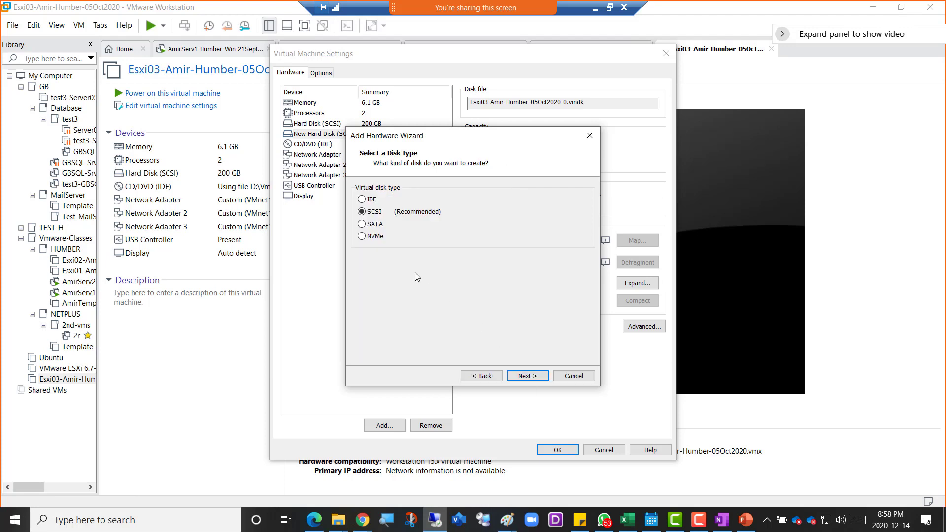
click(533, 380)
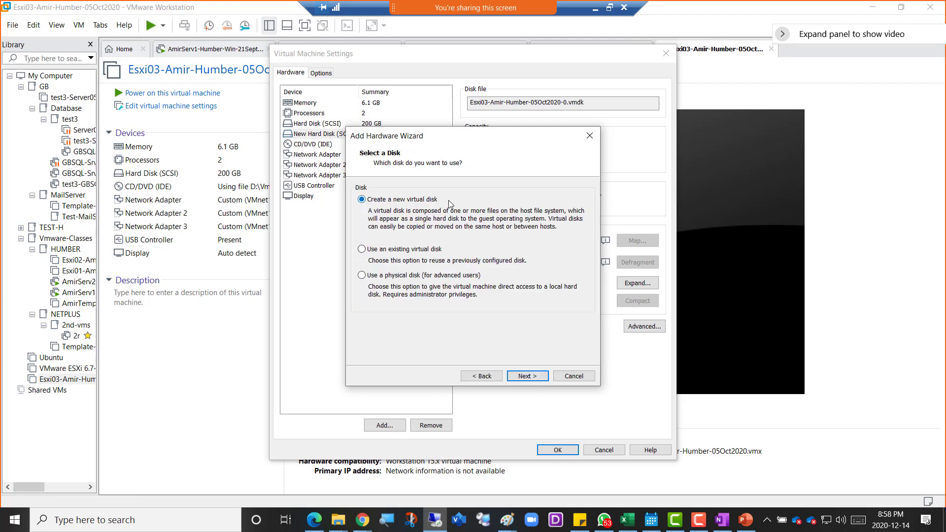
click(525, 376)
text(5)
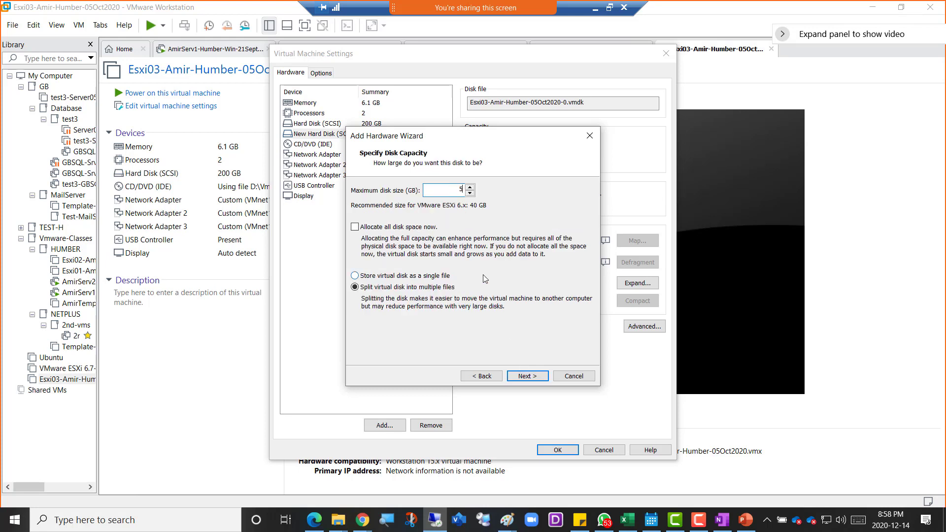
text(00)
click(449, 277)
click(527, 377)
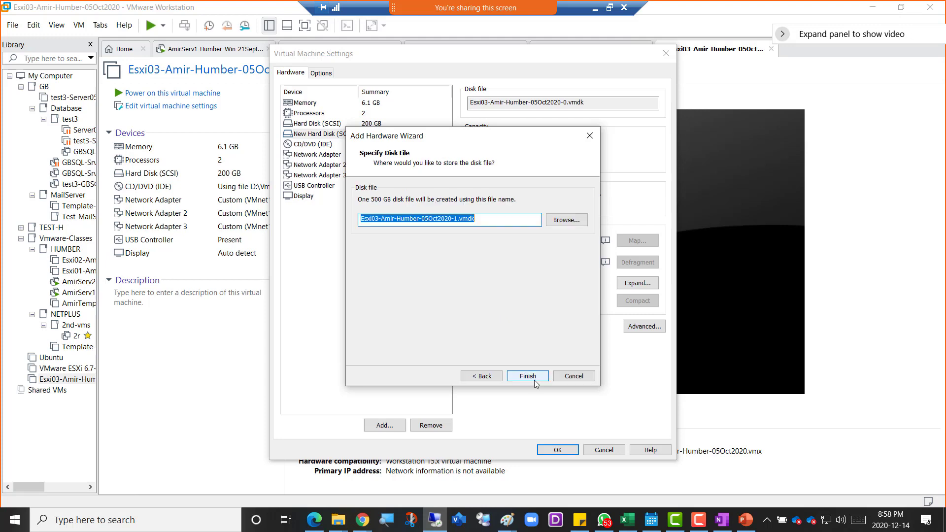
click(532, 378)
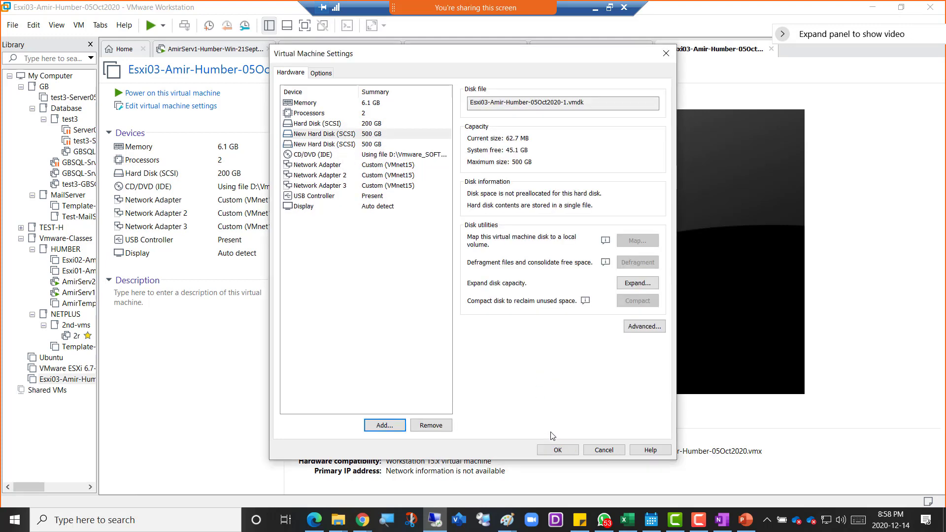
Compare the disk file and capacity details of Esxi03's 200 GB disk and its two new 500 GB disks
click(368, 125)
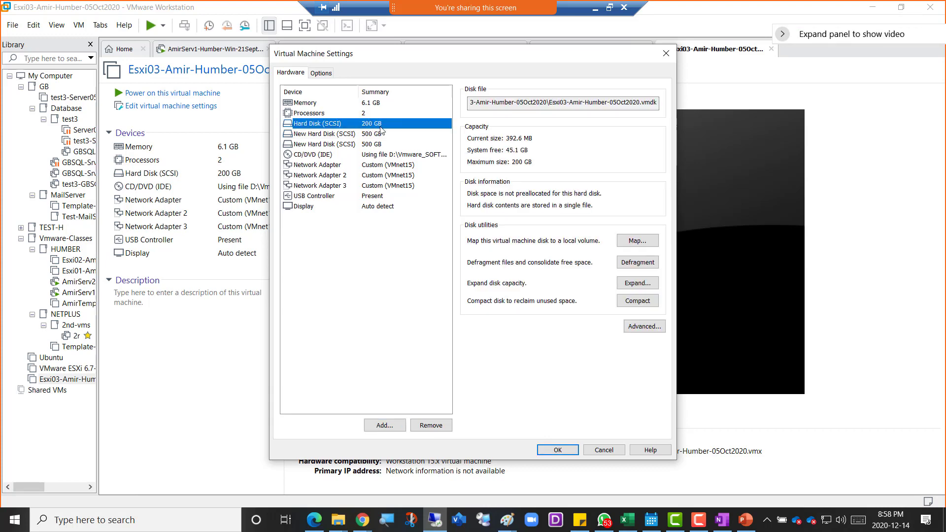
click(382, 134)
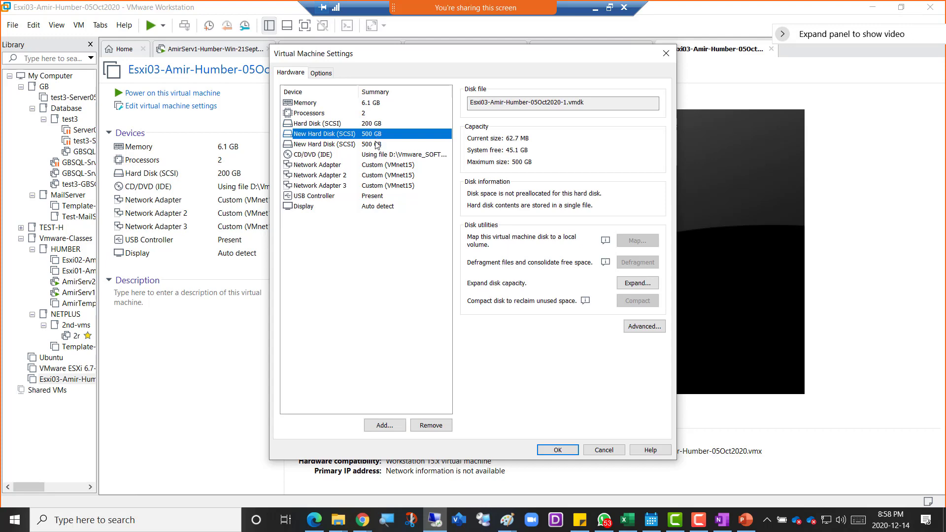
click(373, 165)
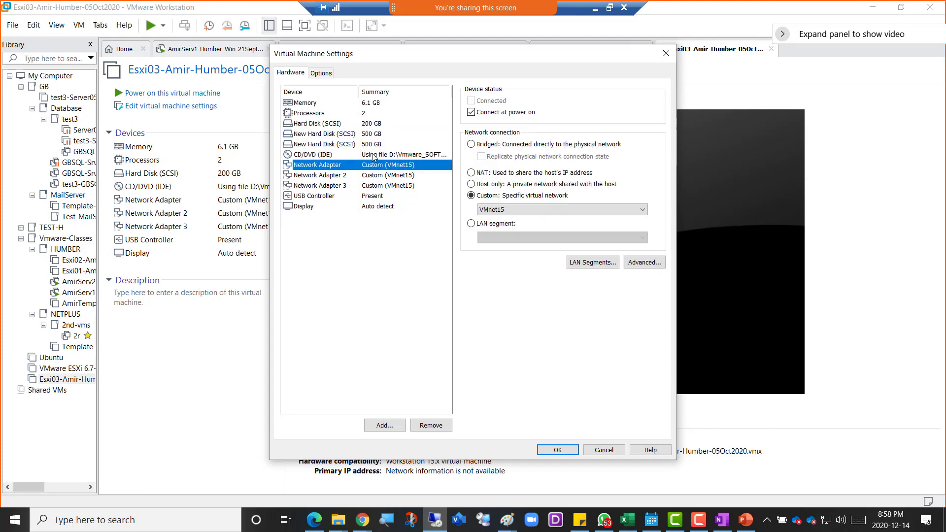
click(373, 145)
click(369, 135)
click(371, 142)
click(371, 136)
click(370, 142)
click(373, 133)
click(374, 143)
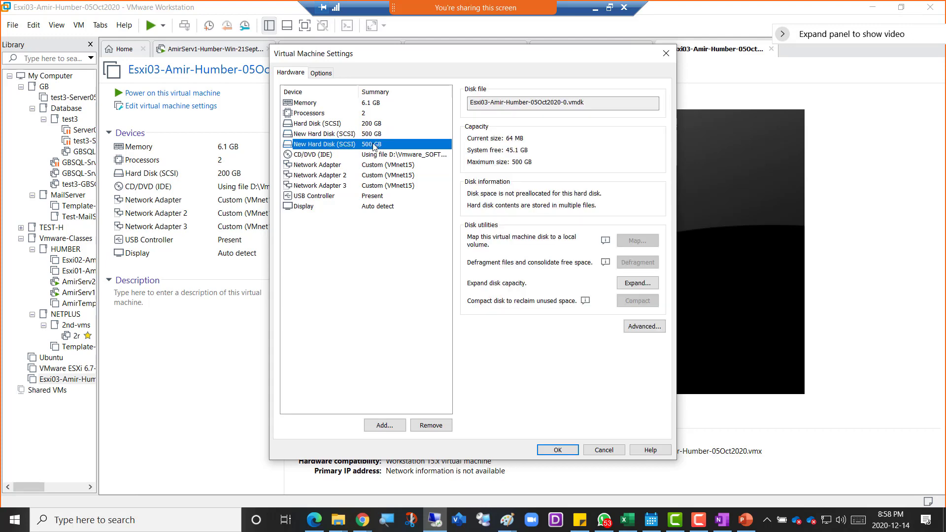
Save the hardware settings of the Esxi03 virtual machine and power it on
click(558, 453)
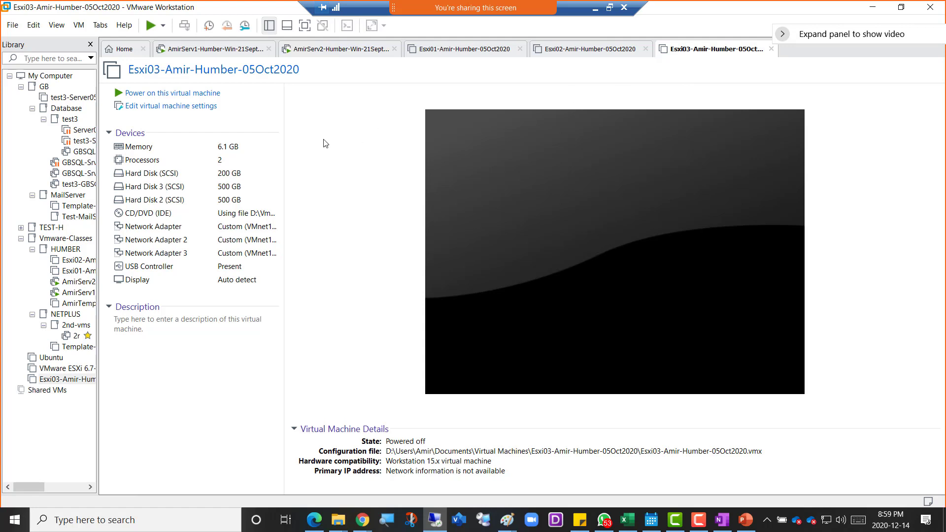
click(174, 99)
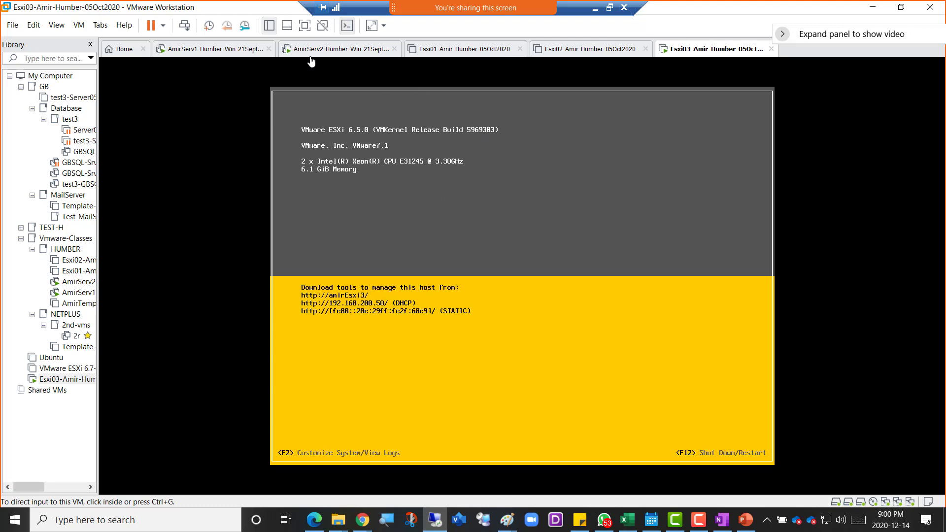
Switch to the AmirServ2 virtual machine and sign in to Windows with the administrator account's password
click(333, 52)
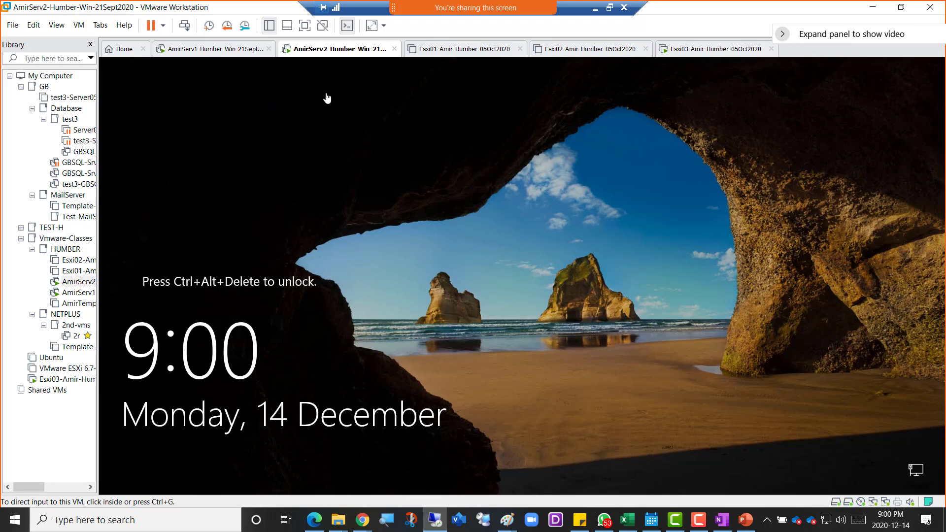
click(184, 26)
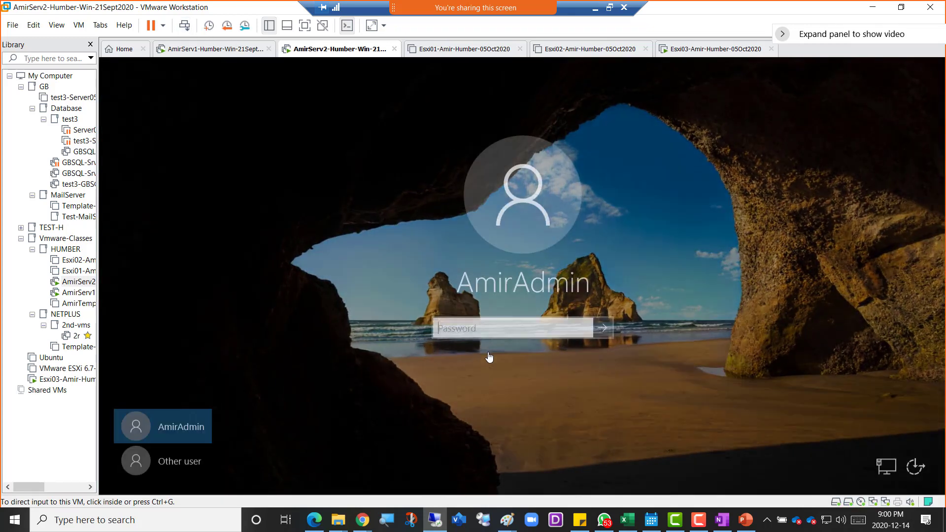
click(494, 326)
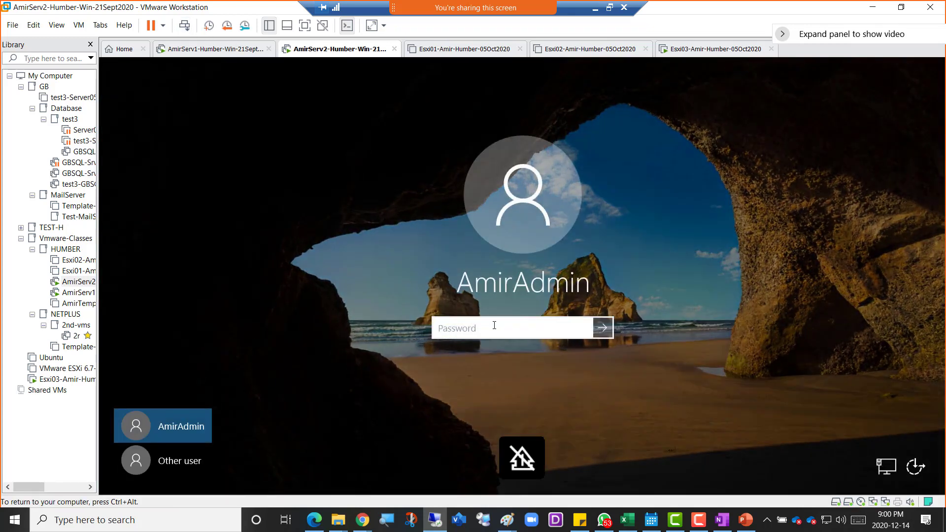
text(••••••••••••)
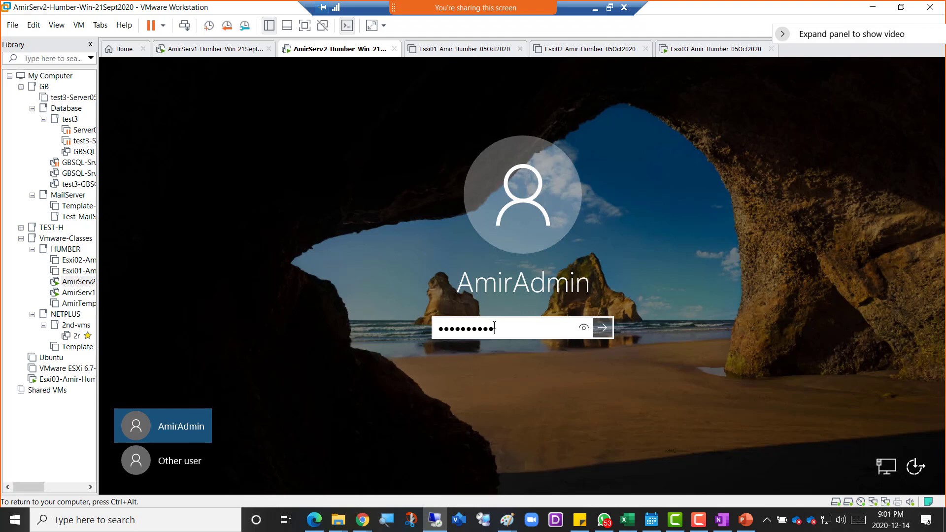
key(Return)
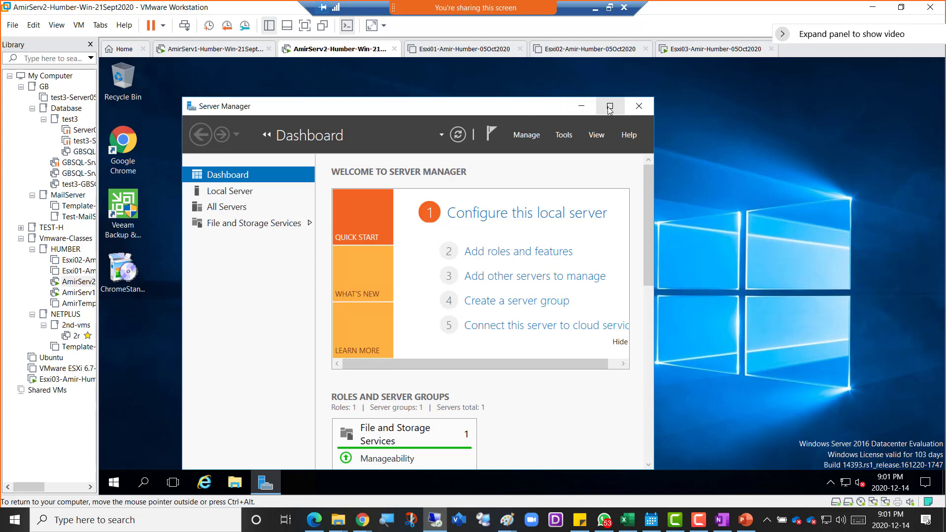
Minimize Server Manager on AmirServ2 and open Google Chrome
click(610, 107)
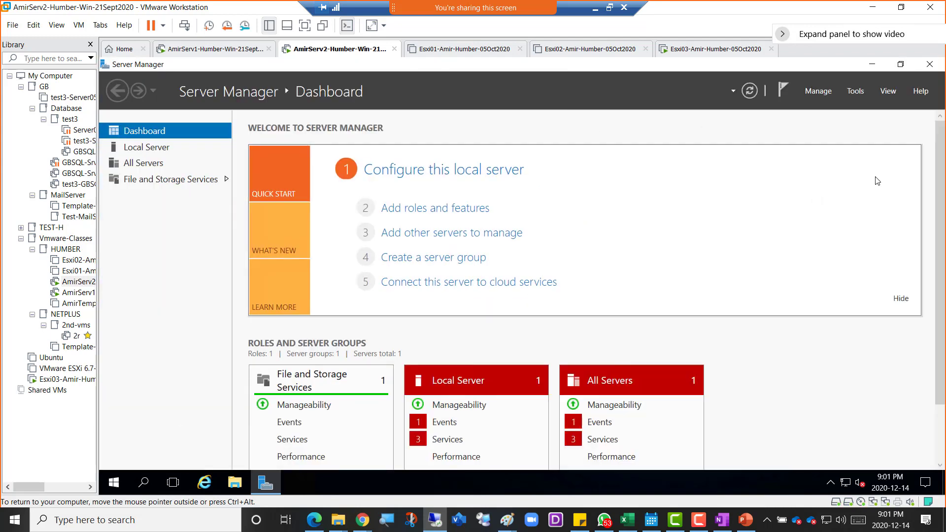
click(872, 65)
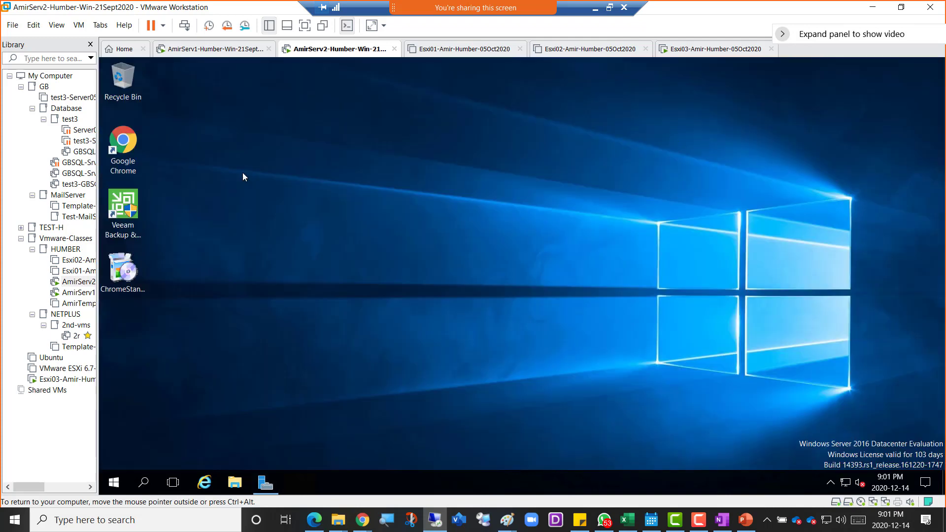
double_click(128, 149)
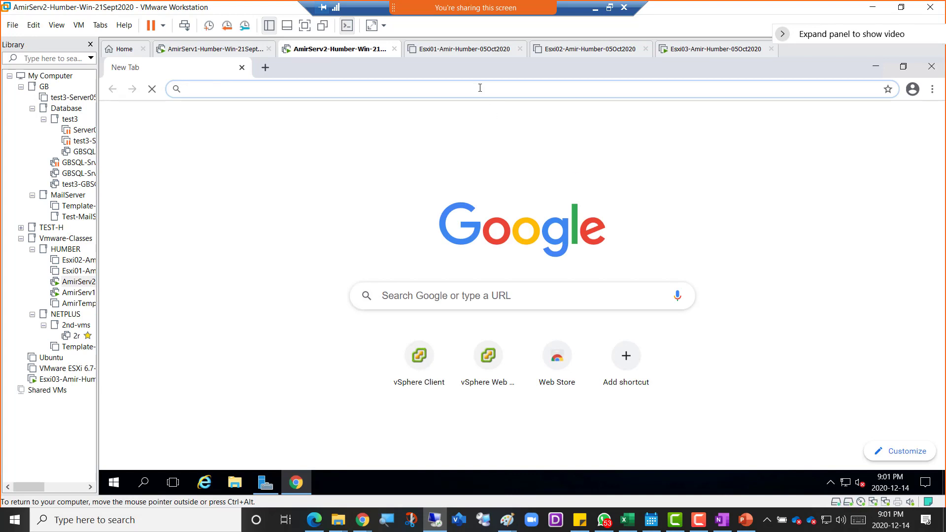
text(vsp)
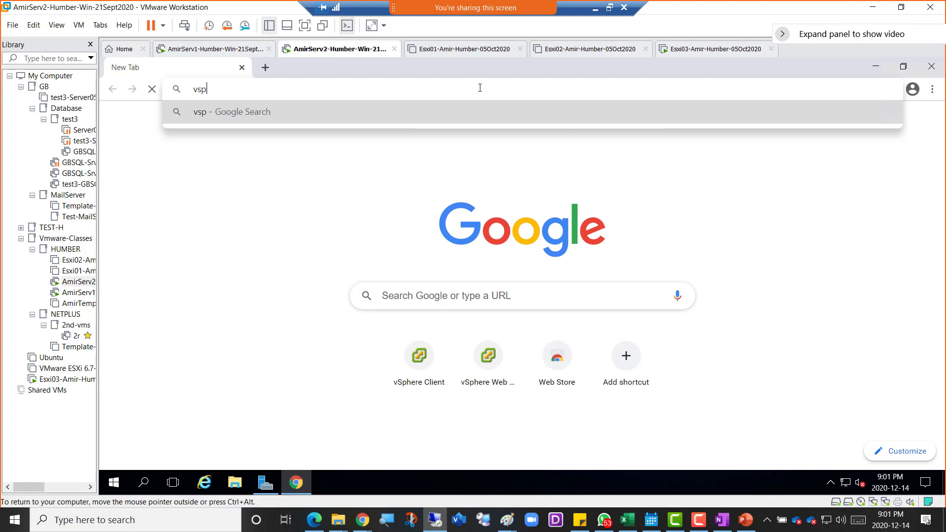
text(here)
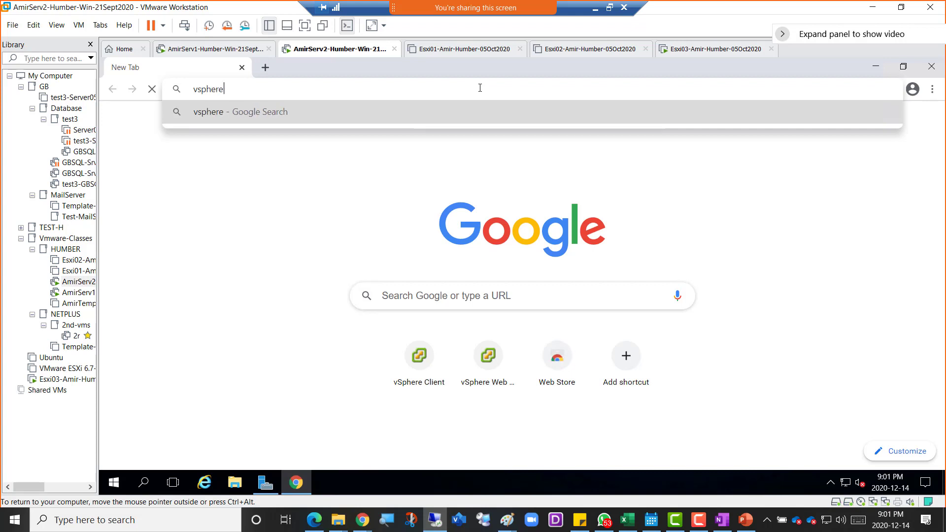
key(Escape)
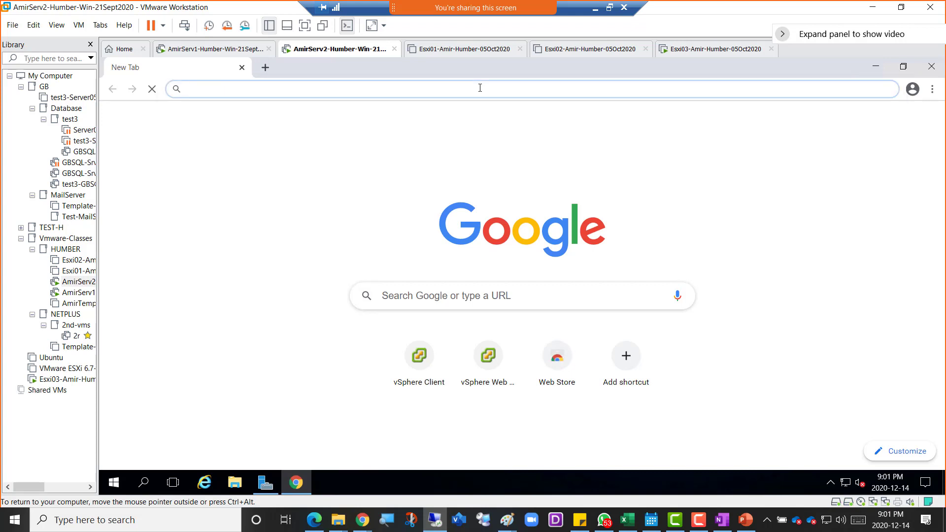
Open the vSphere Web Client at amirserv2.amirhumber.local/vsphere-client and proceed past the certificate warning
click(489, 378)
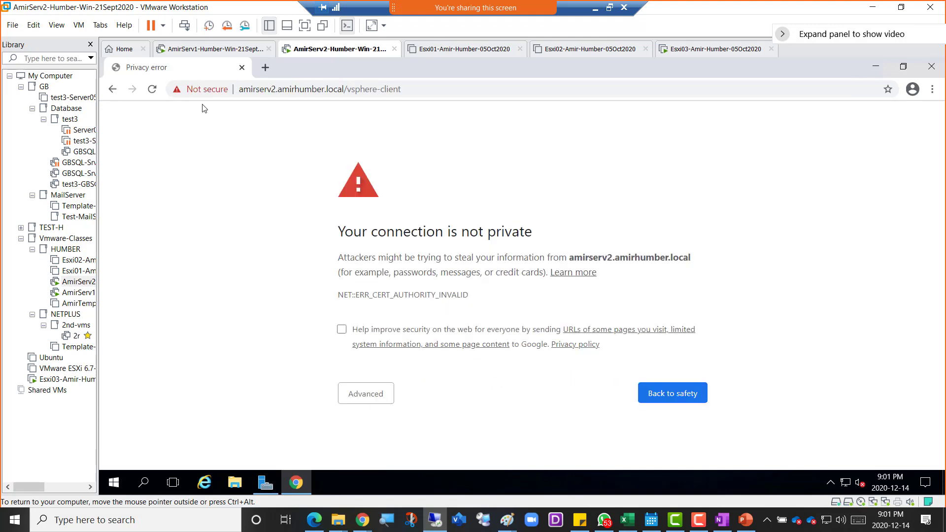
click(364, 396)
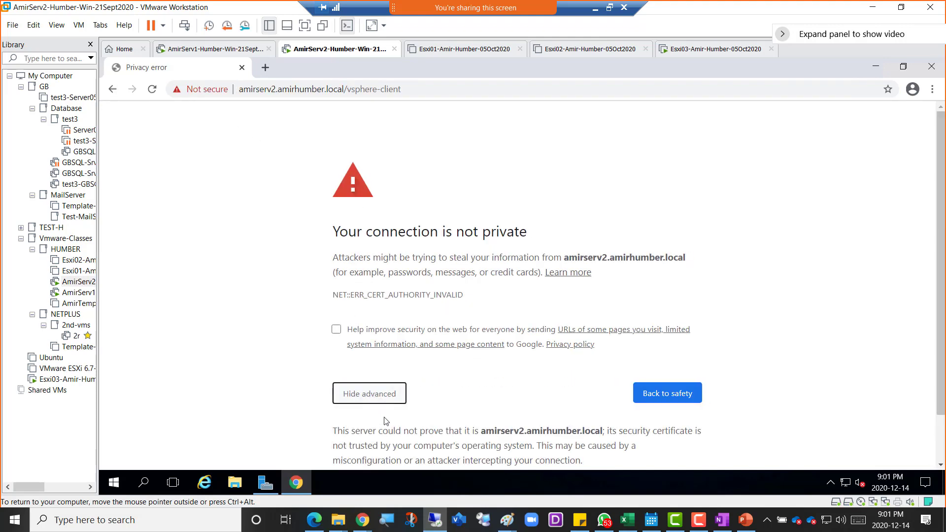
scroll(399, 429, down, 1)
click(409, 433)
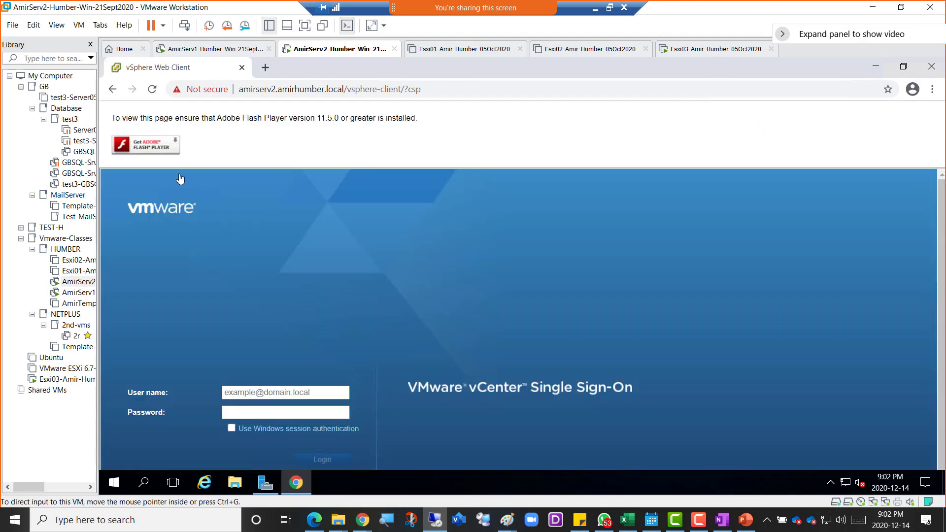
Allow Flash for the vSphere Web Client site and reload the page
click(206, 92)
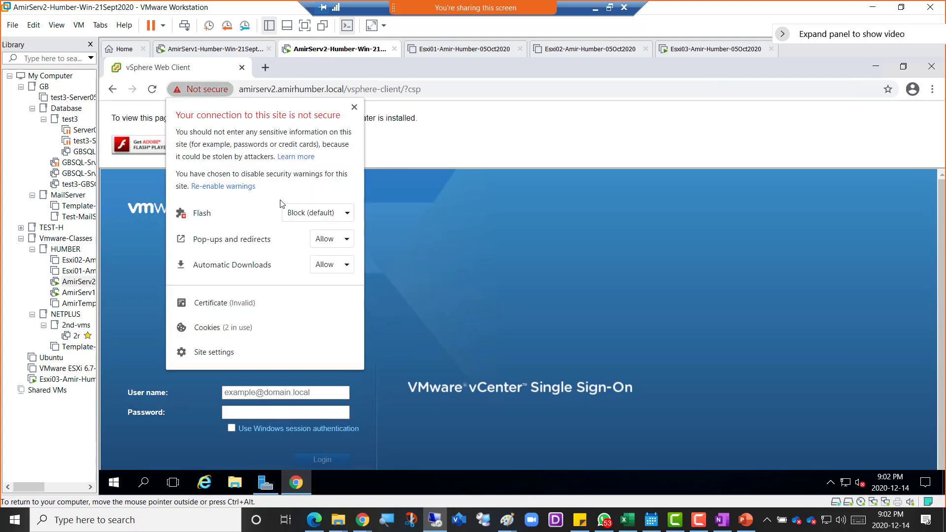
click(299, 213)
click(315, 246)
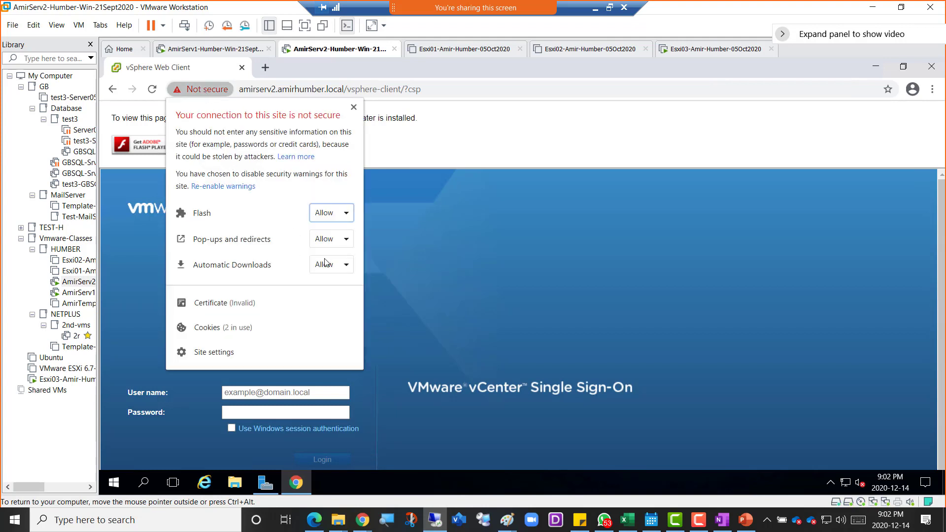
click(424, 315)
click(366, 123)
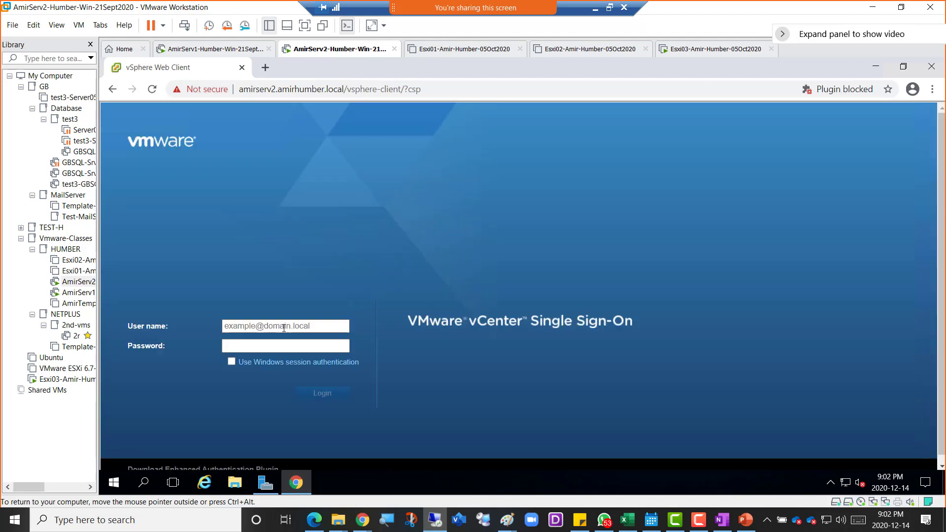
Log in to the vSphere Web Client with the vCenter administrator's user name and account password
click(285, 326)
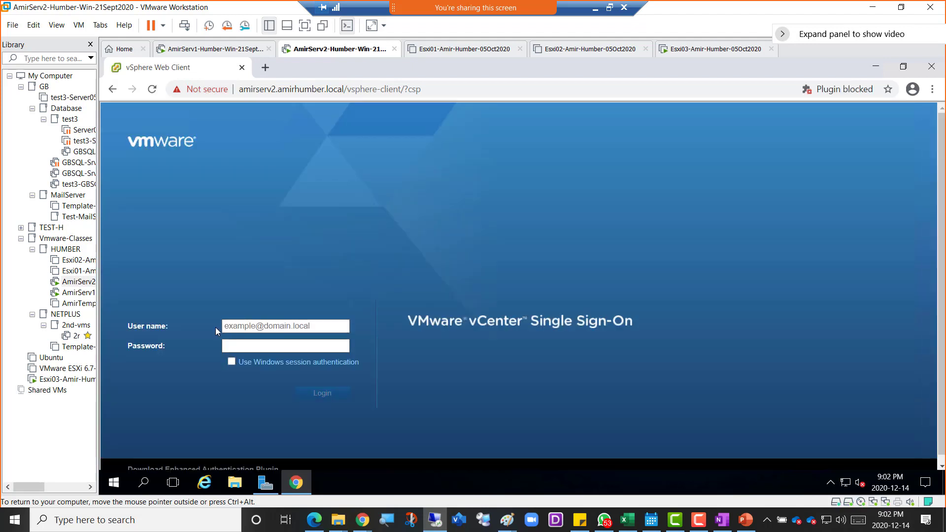
click(252, 349)
click(264, 346)
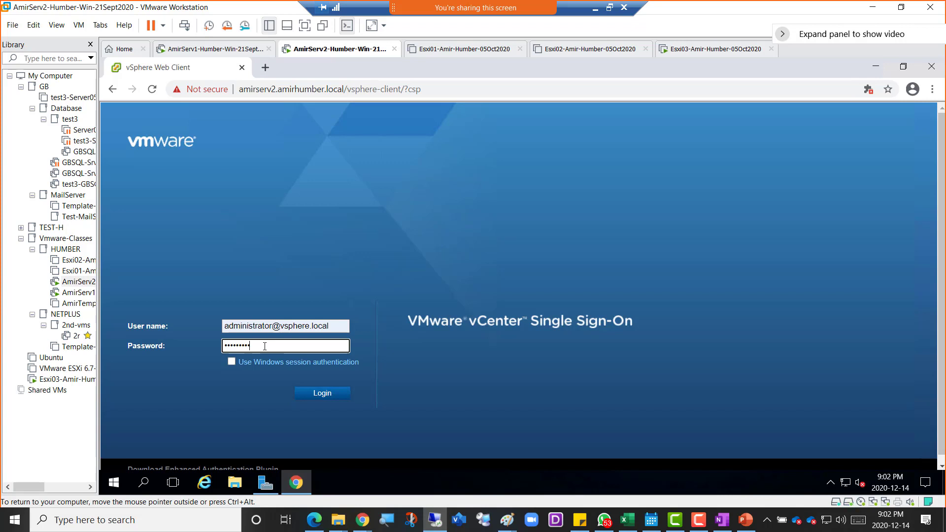
click(311, 392)
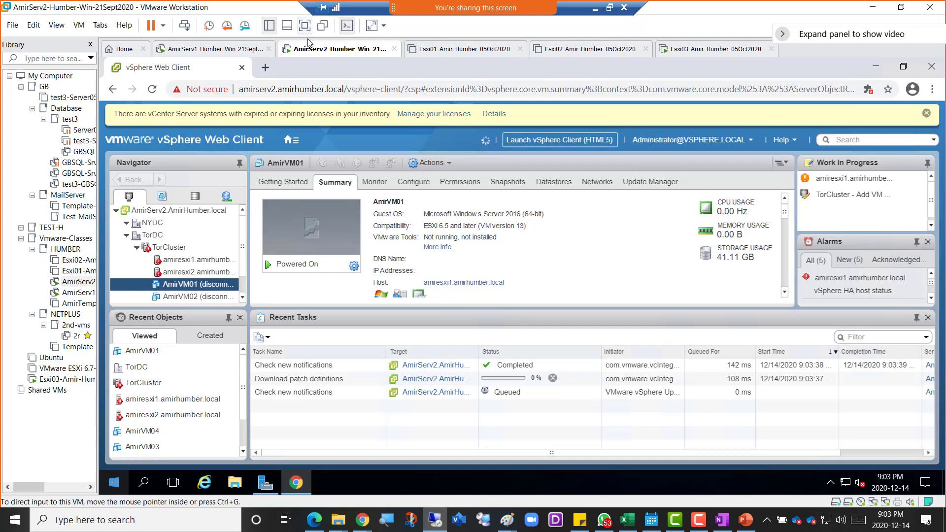
Show the AmirServ2 virtual machine in full screen and start adding a host to the TorDC datacenter
click(304, 27)
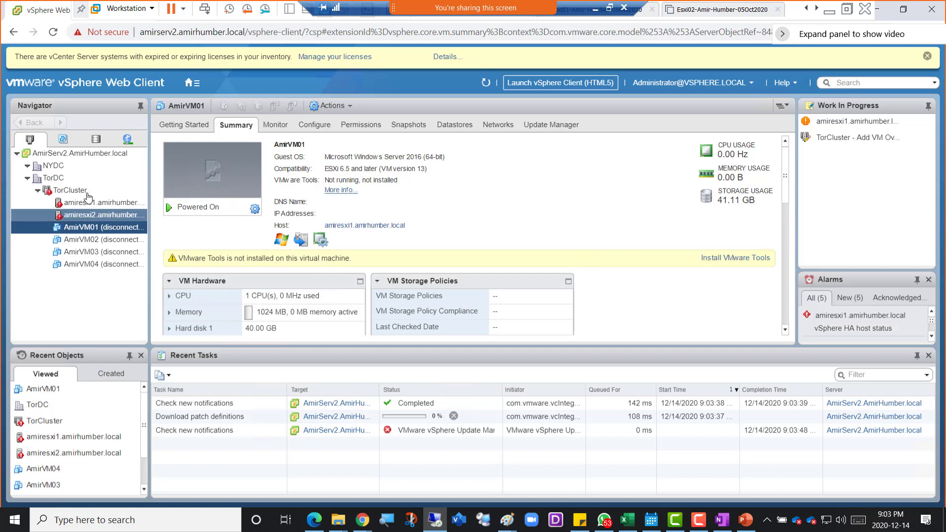
click(62, 179)
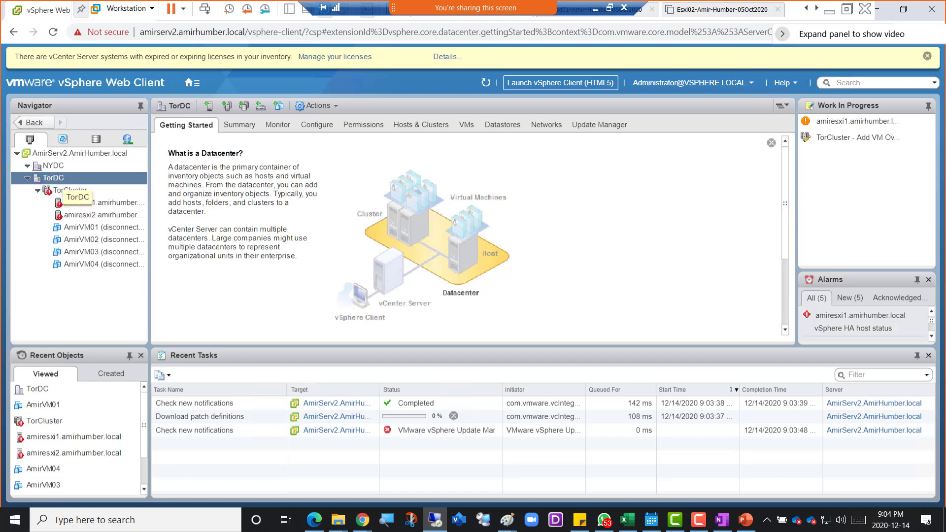
right_click(58, 182)
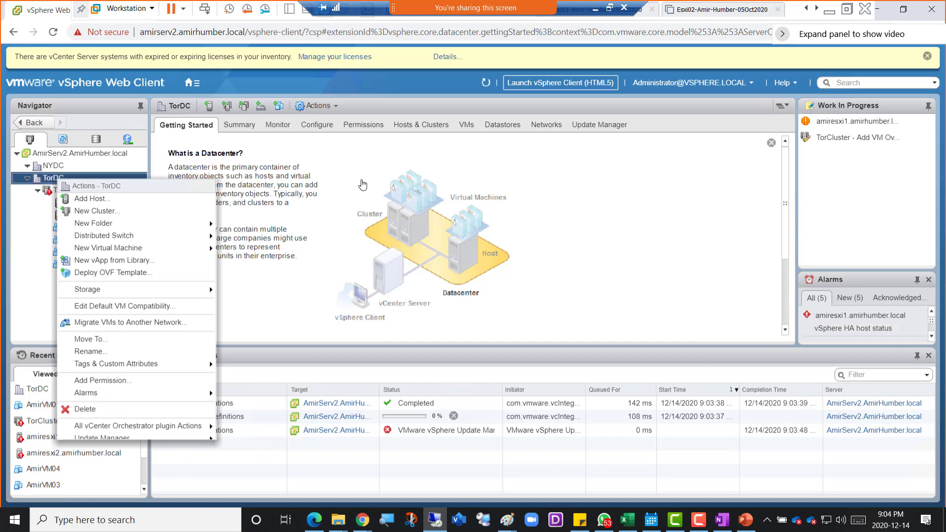
click(363, 185)
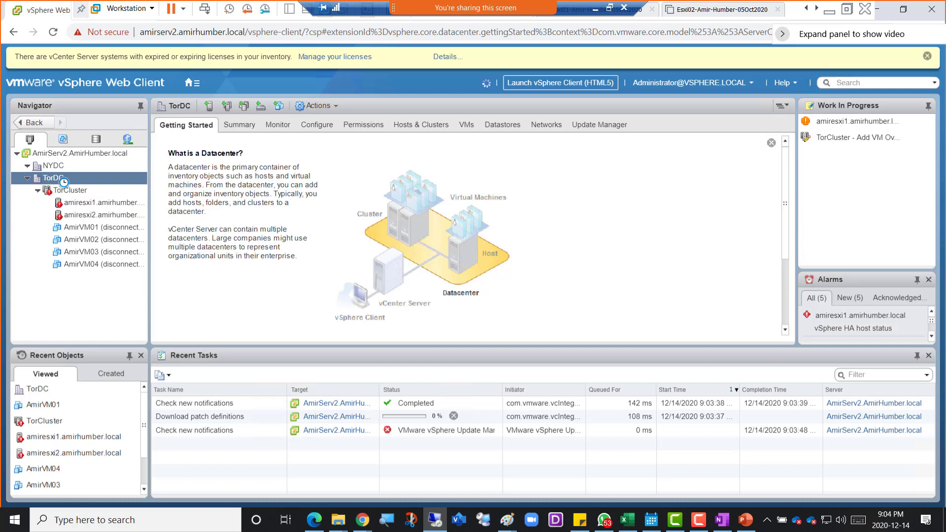
right_click(60, 183)
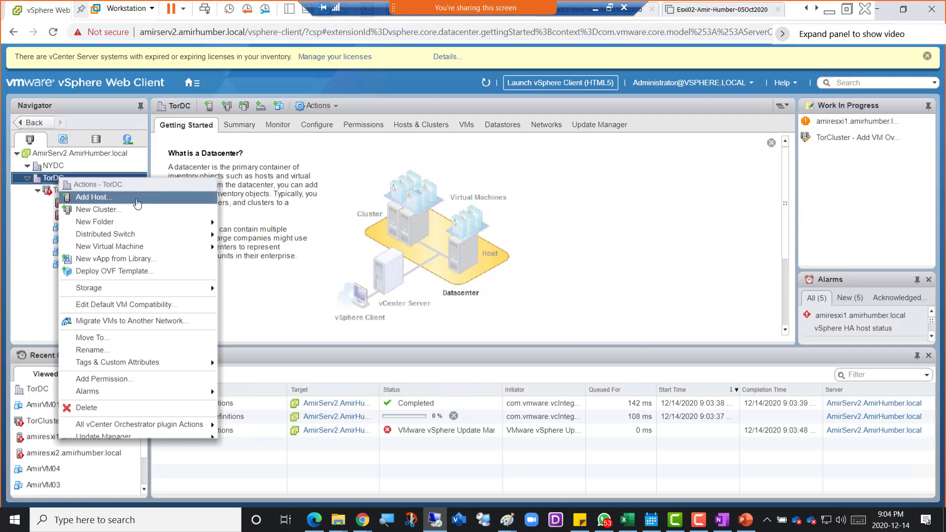
click(122, 204)
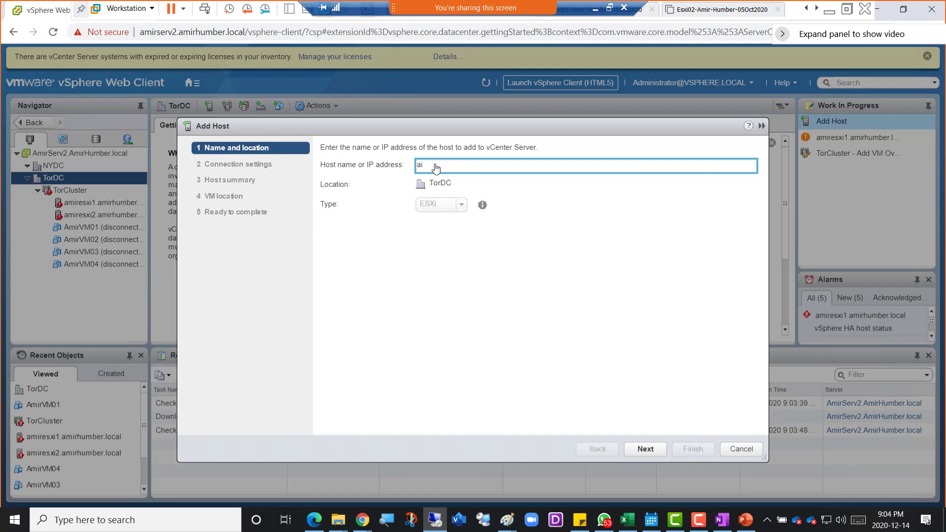
key(BackSpace)
key(BackSpace)
text(am)
On the AmirServ1 virtual machine, copy the fully qualified domain name from the amiresxi3 host record in the AmirHumber.local forward lookup zone
click(847, 10)
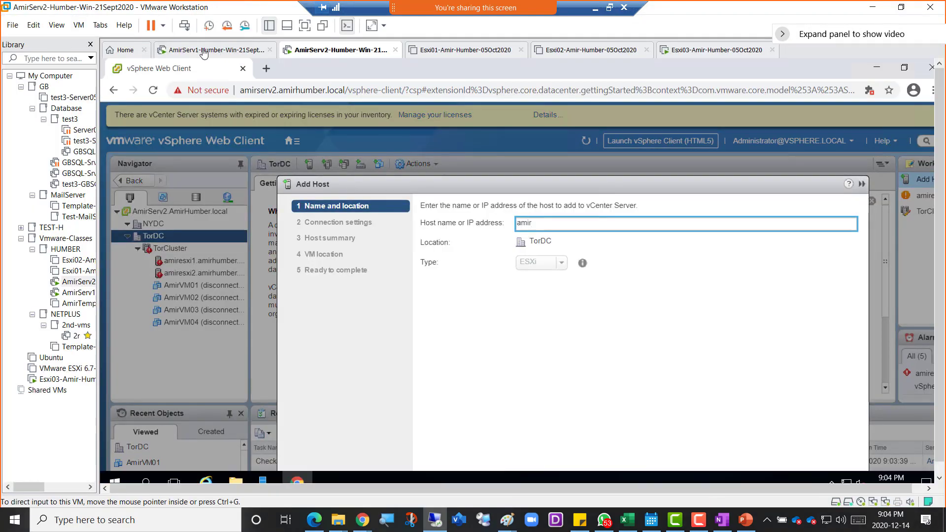
click(204, 51)
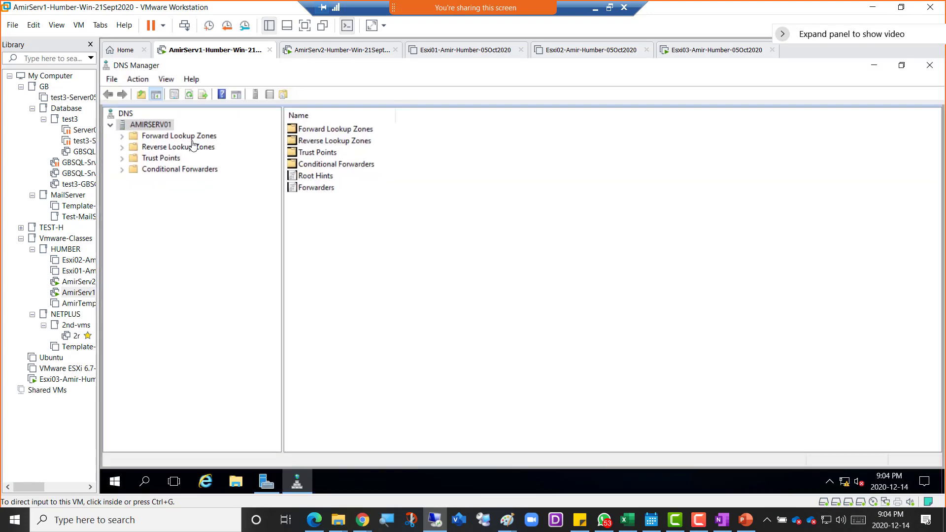
double_click(191, 139)
double_click(197, 159)
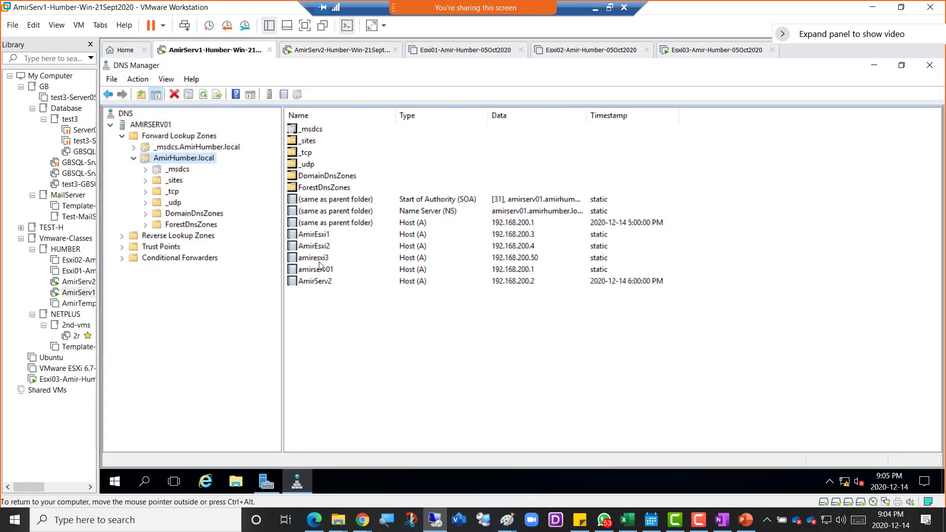
double_click(318, 263)
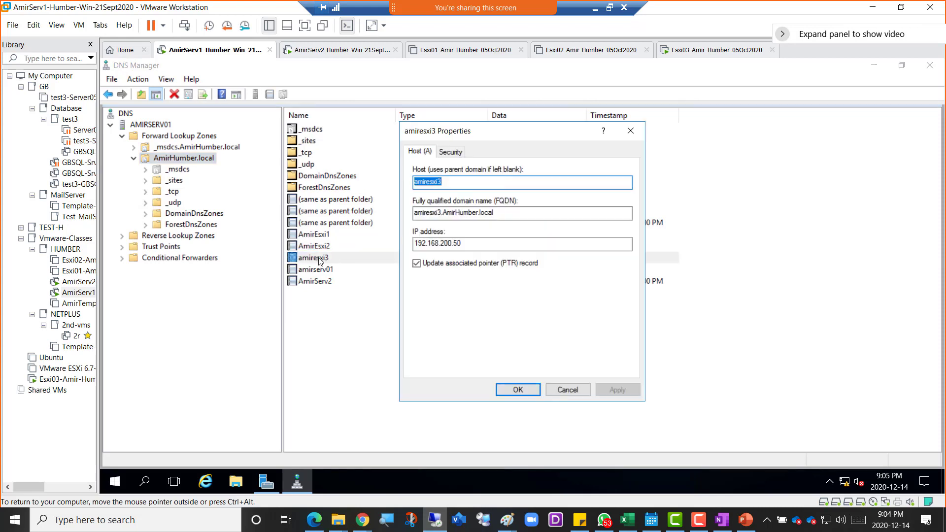
click(472, 213)
double_click(471, 212)
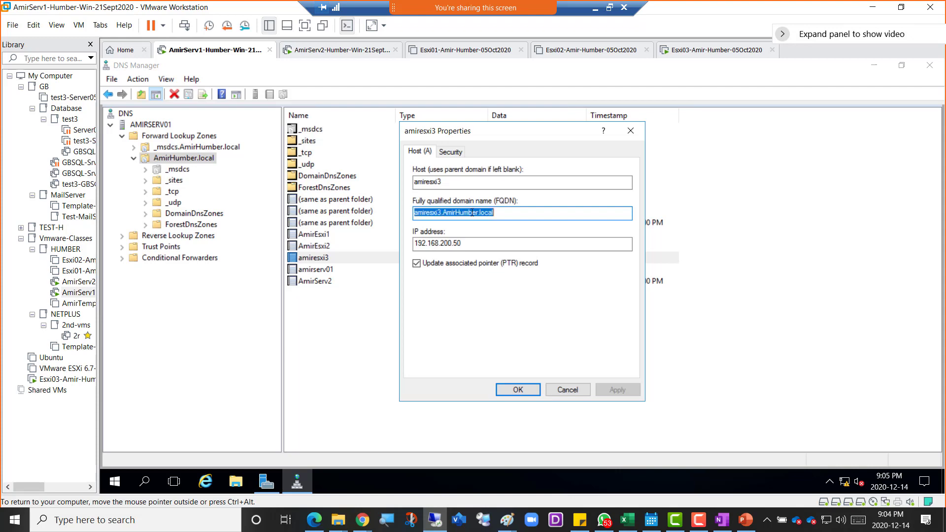
right_click(472, 212)
click(498, 253)
Return to the AmirServ2 virtual machine and submit amiresxi3.AmirHumber.local as the name of the host being added
click(347, 50)
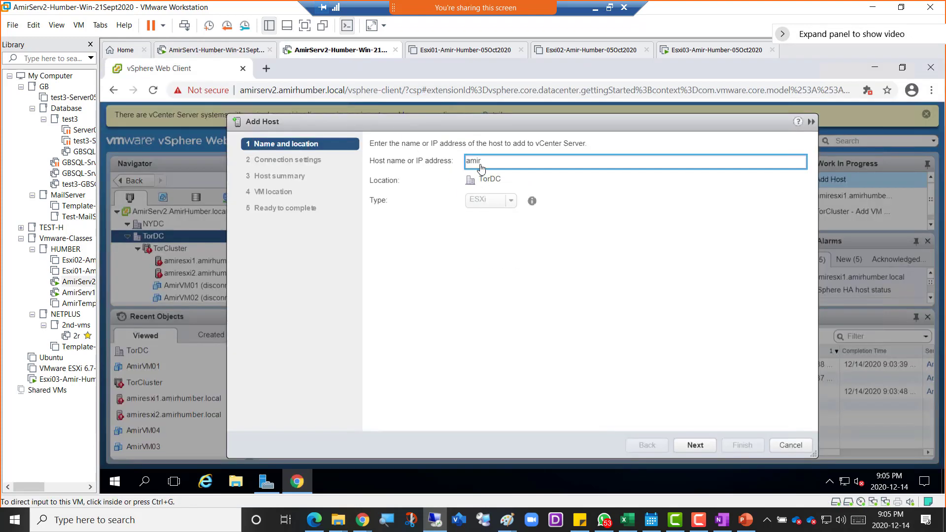
key(ctrl+a)
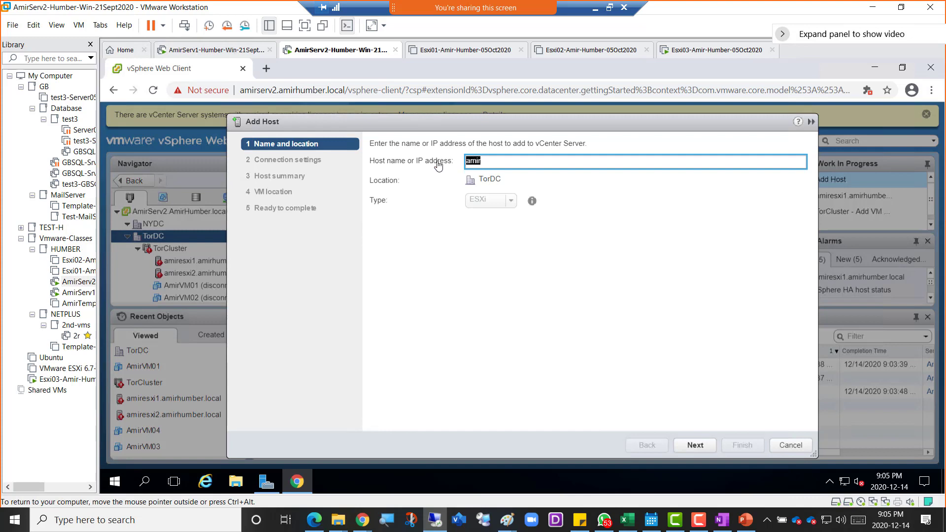
key(ctrl+v)
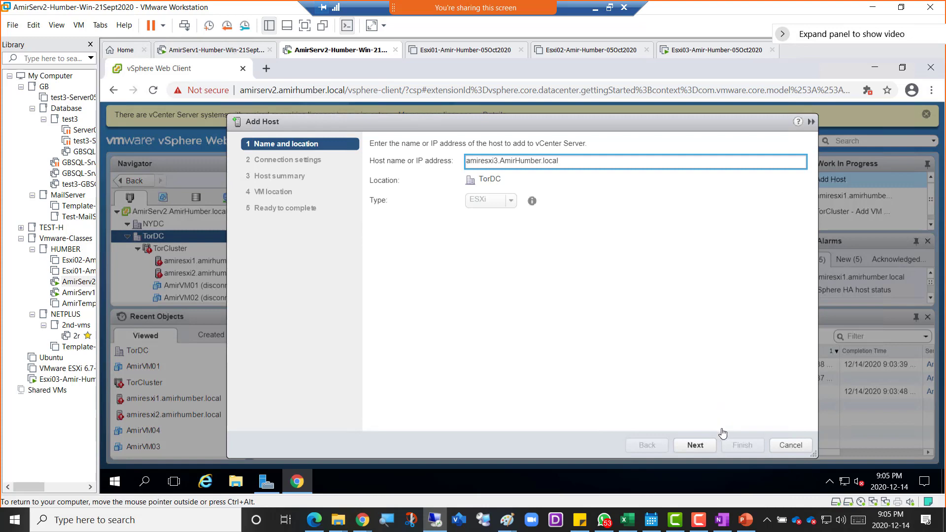
click(704, 450)
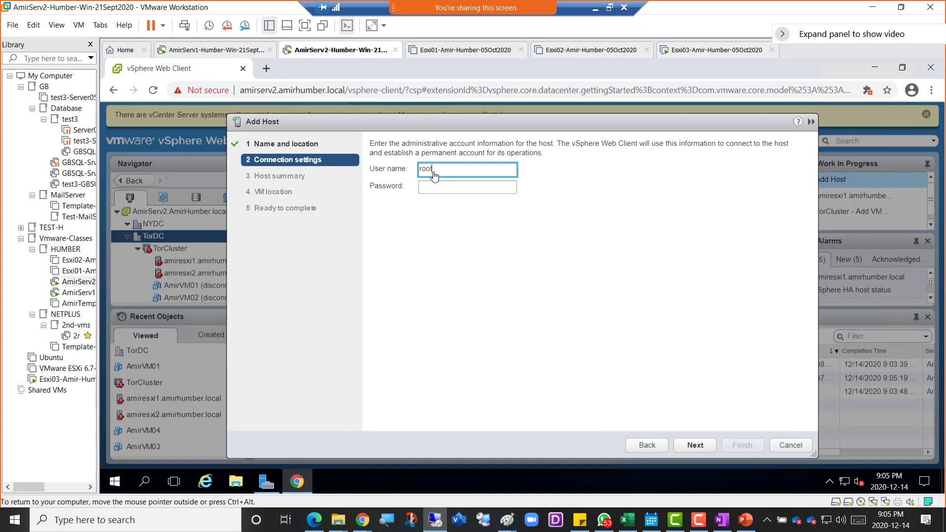
Enter the root user name and account password for the host connection and accept replacing the host's certificate
key(Tab)
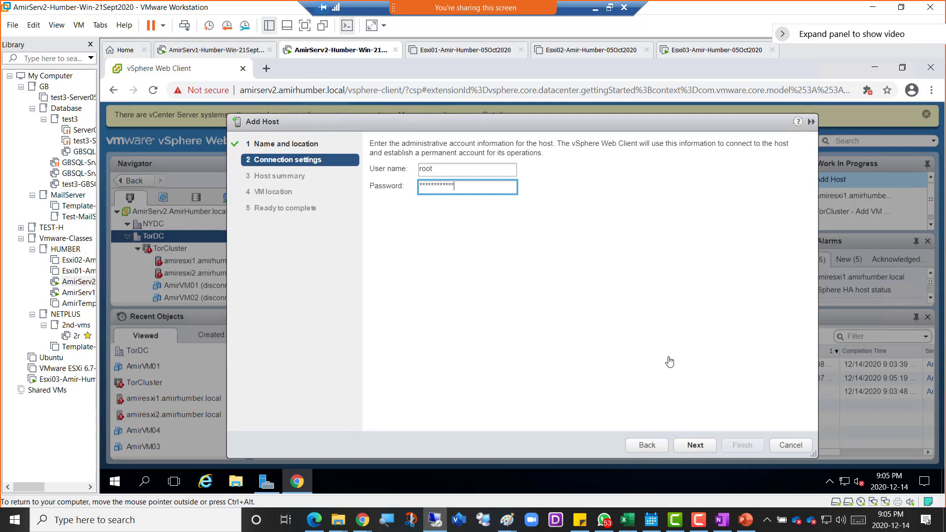
click(694, 444)
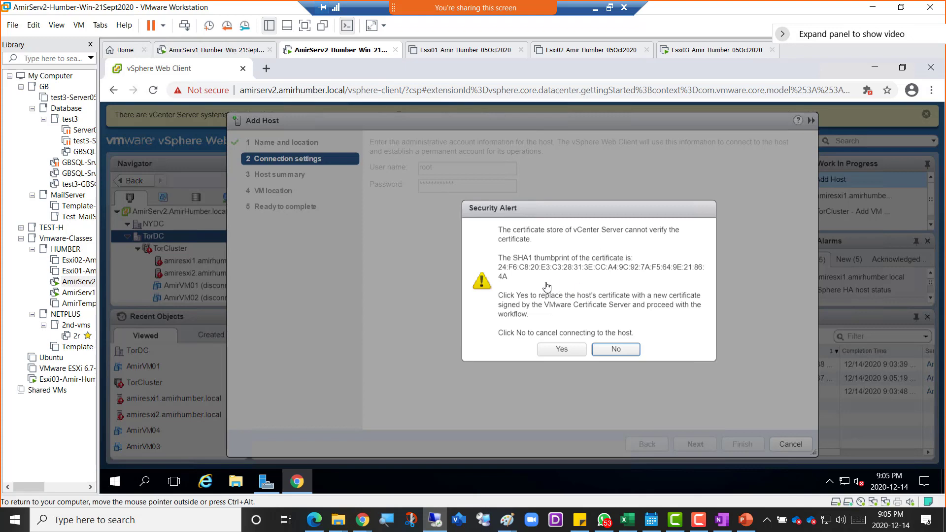
click(561, 349)
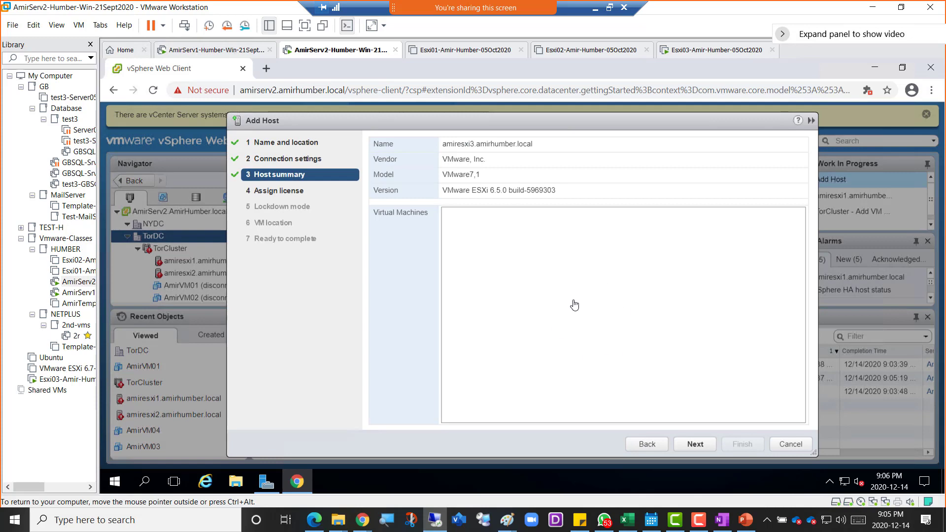
Finish adding the host with the Evaluation License, lockdown mode disabled and TorDC as the VM location
click(698, 448)
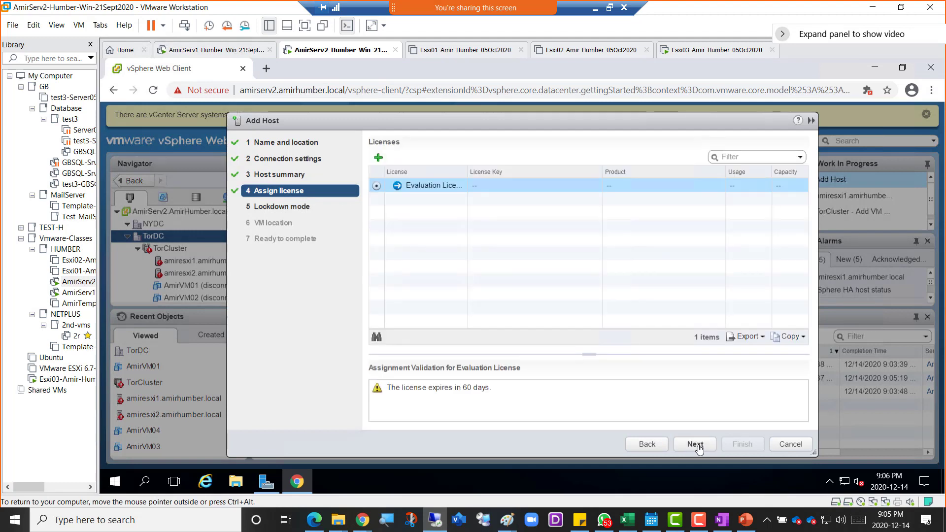
click(695, 444)
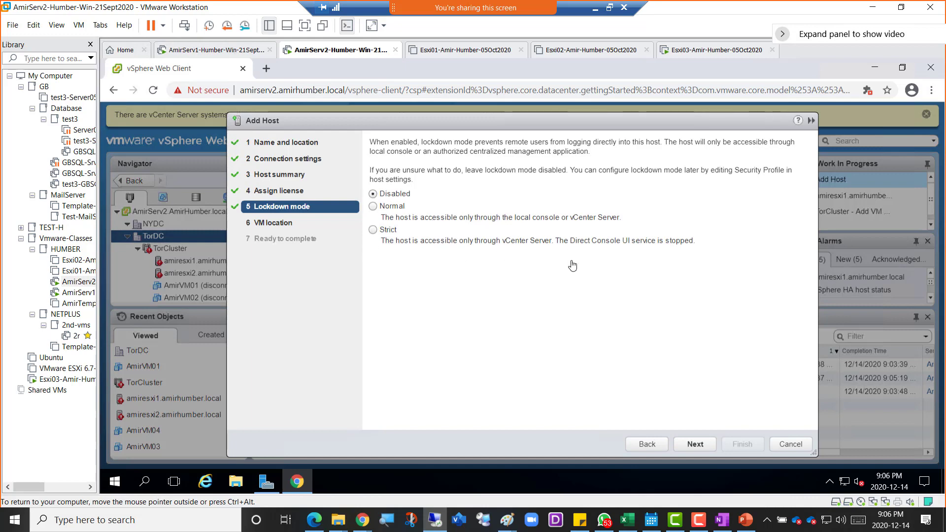
click(696, 444)
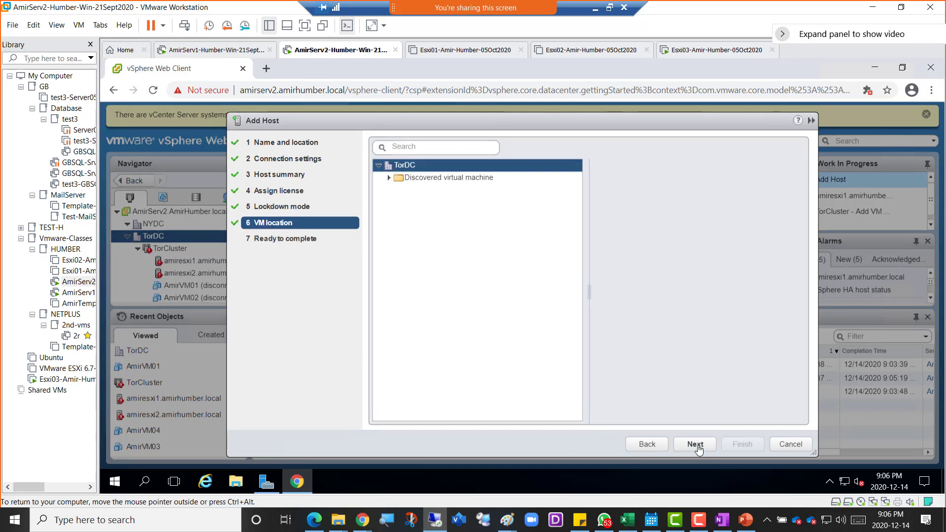
click(696, 444)
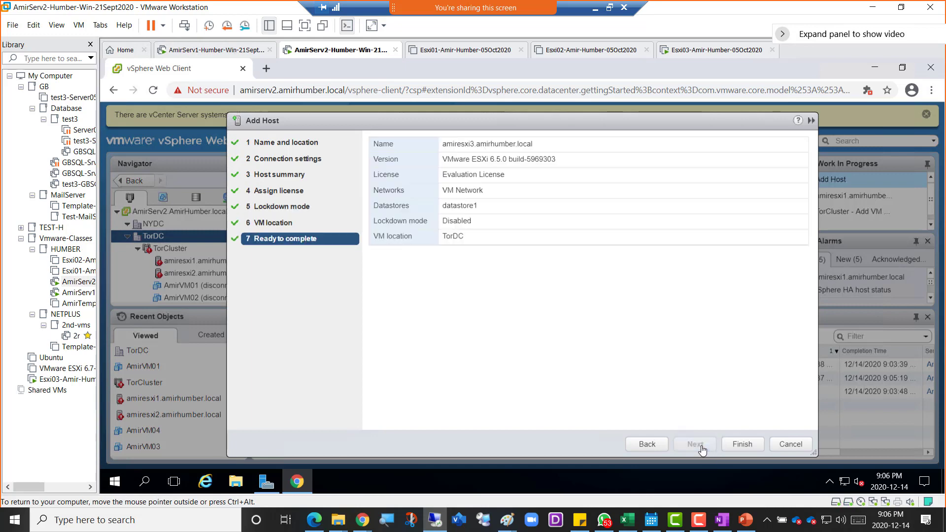
click(743, 445)
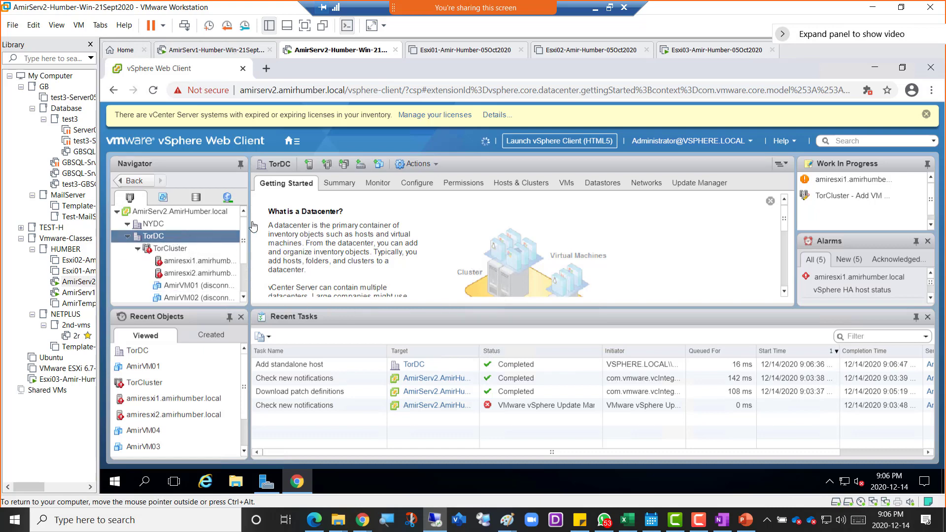
Start moving the host amiresxi3.amirhumber.local and choose TorCluster under TorDC as the destination
click(305, 26)
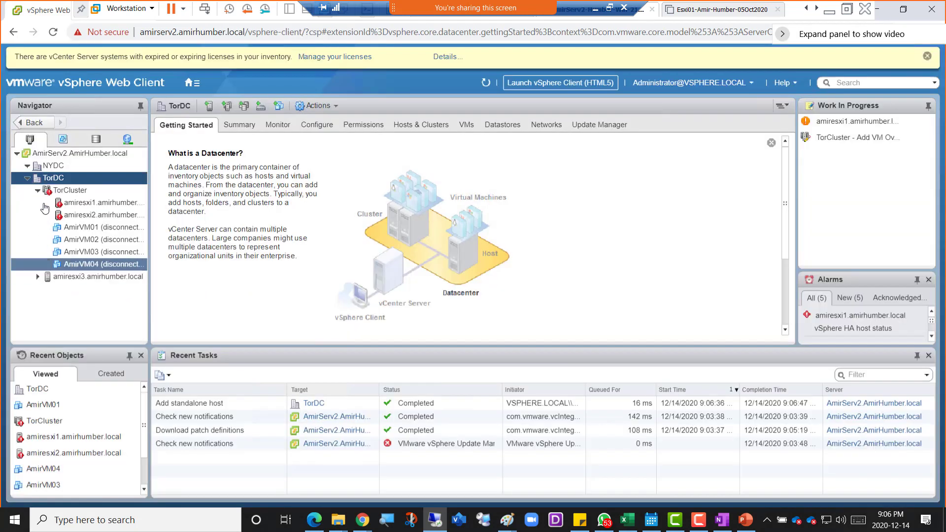
right_click(69, 281)
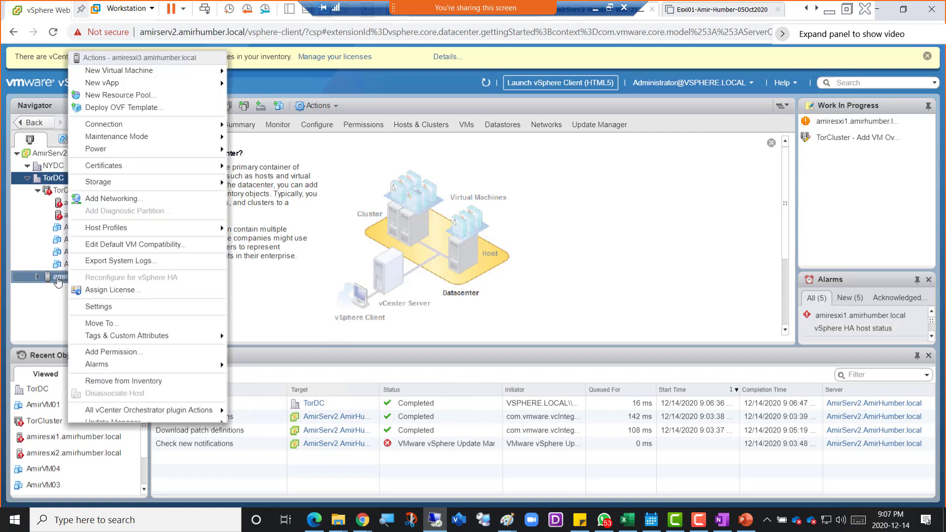
click(123, 323)
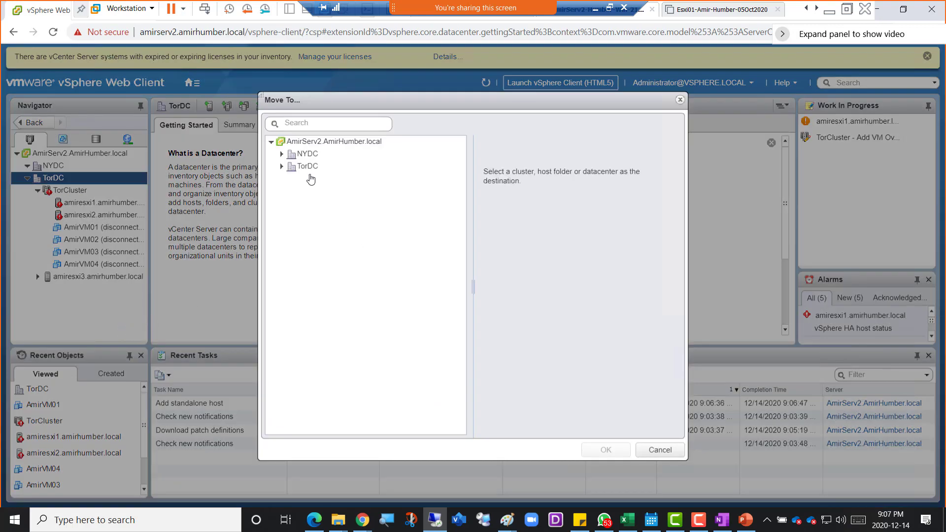
click(309, 169)
click(281, 167)
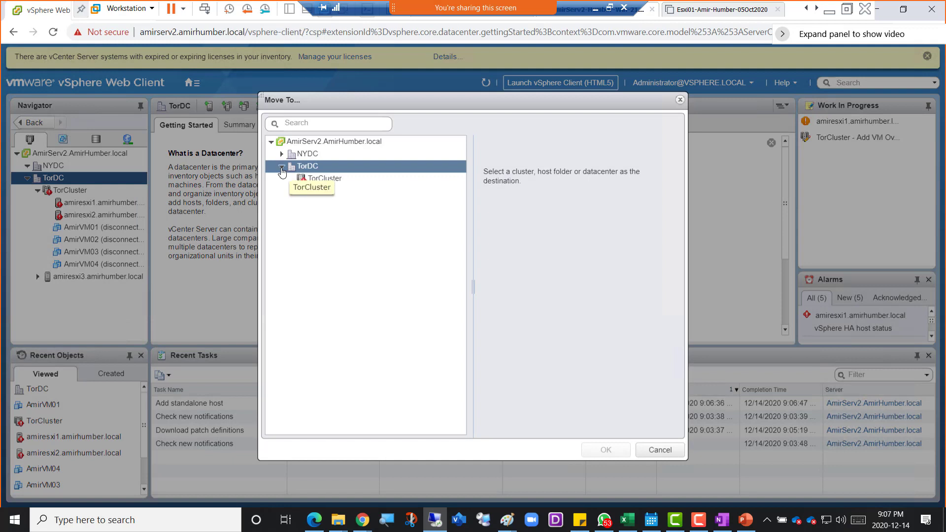
click(329, 181)
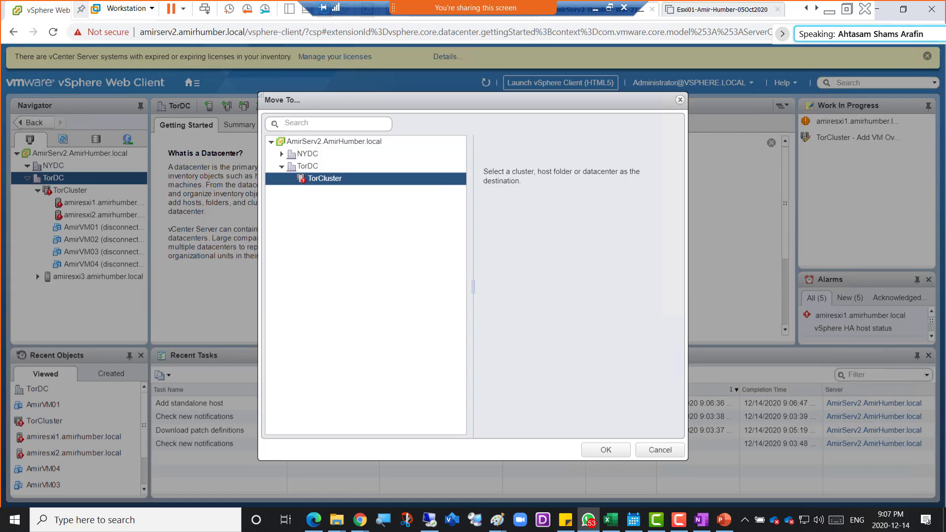
In WhatsApp, examine the host name entered in the shared Add Host photo
drag(945, 10, 415, 21)
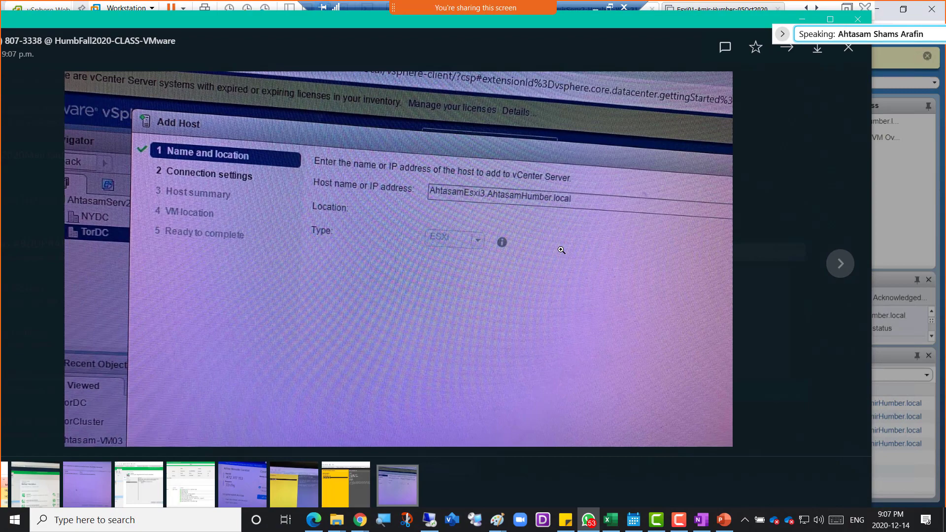
click(531, 214)
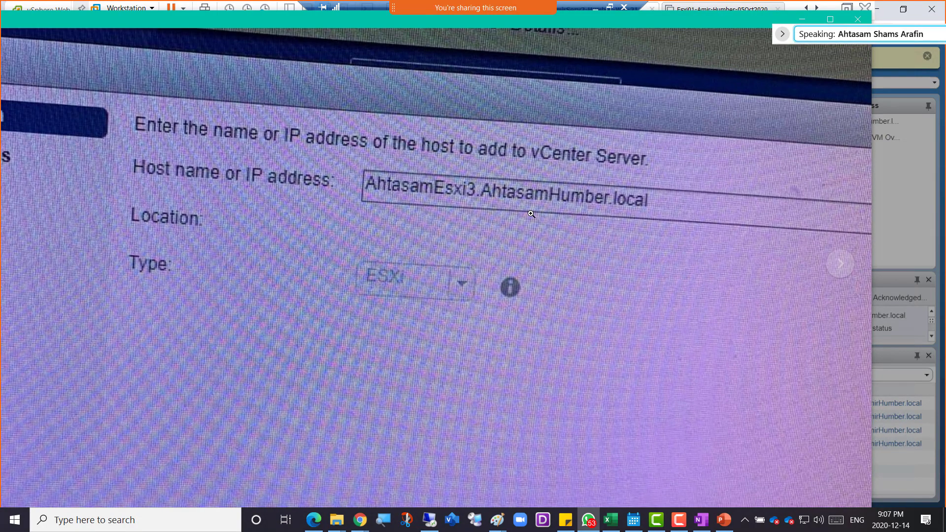
click(531, 214)
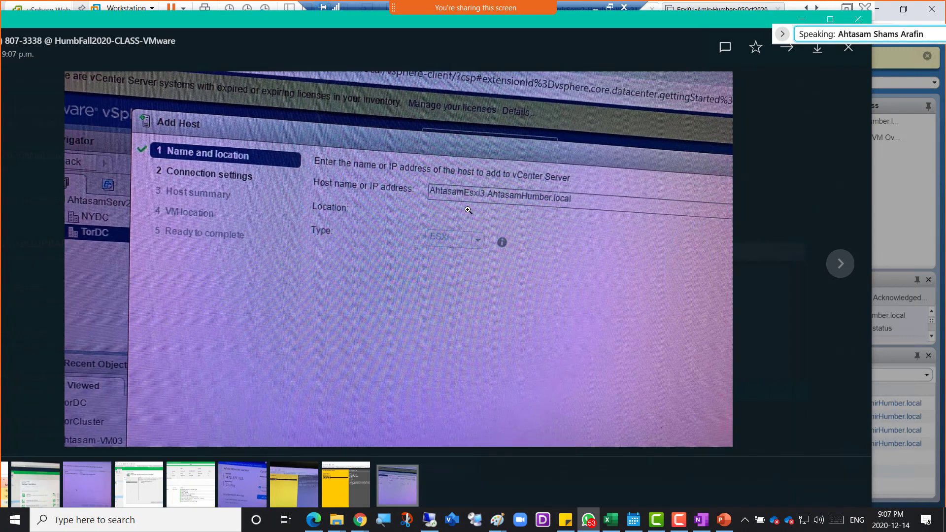
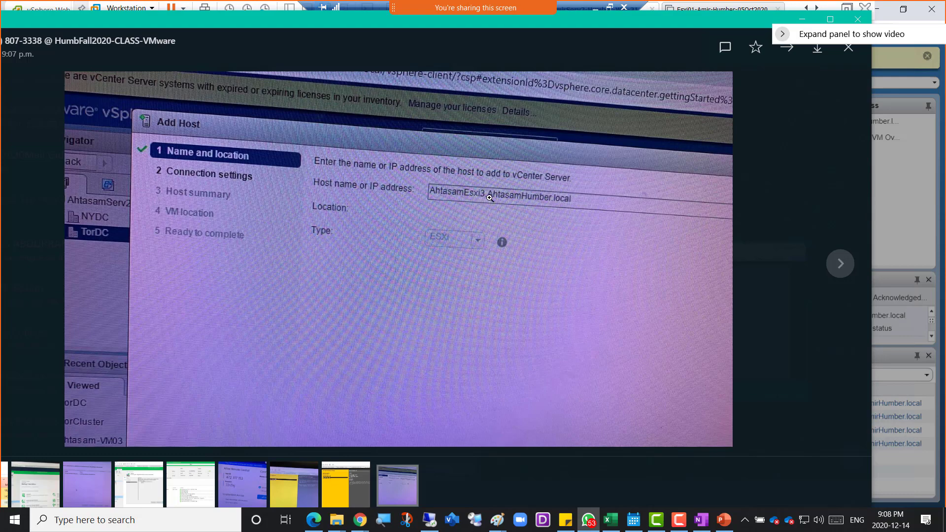
drag(563, 22, 945, 58)
drag(876, 57, 945, 57)
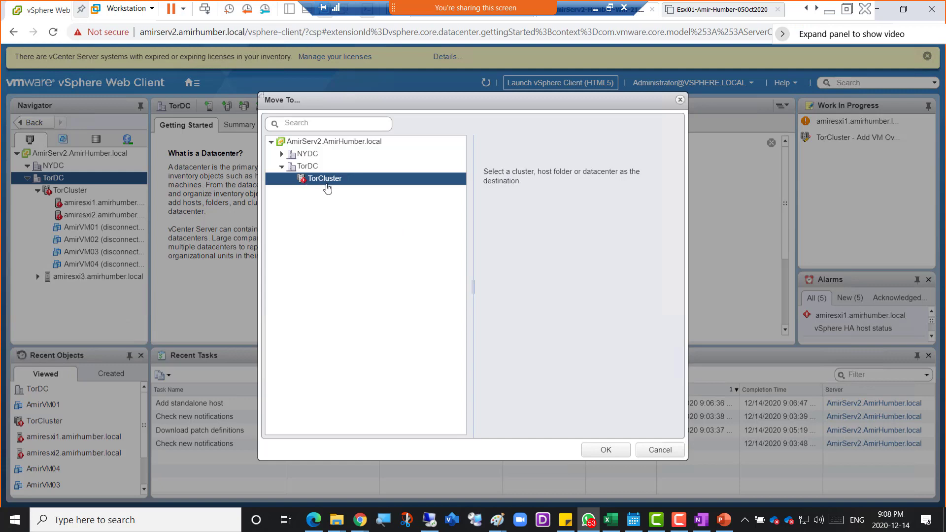
Try to move amiresxi3.amirhumber.local into TorCluster, putting all its virtual machines in the cluster's root resource pool
click(604, 451)
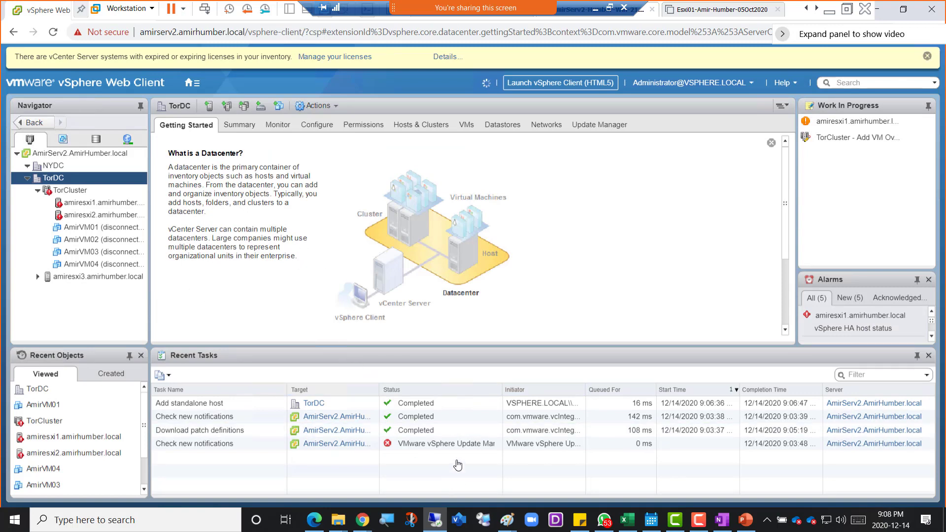
click(75, 281)
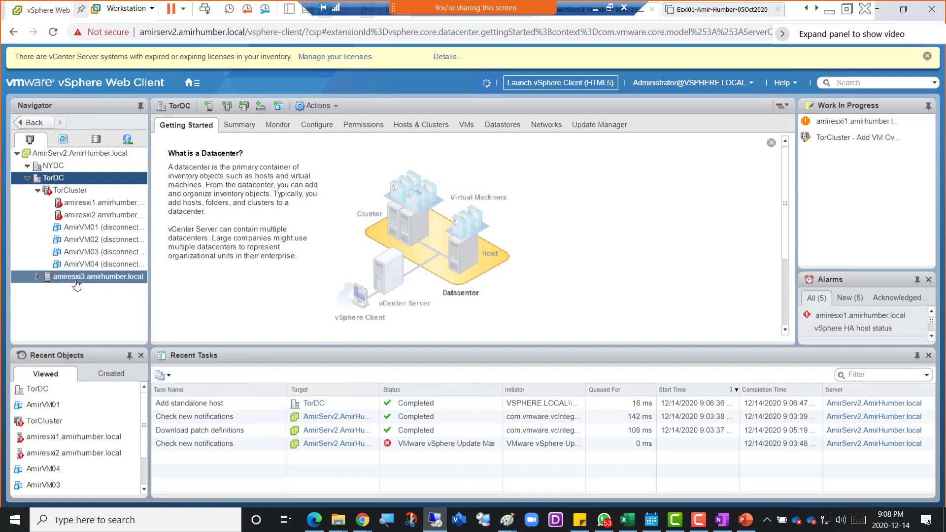
click(38, 190)
click(37, 191)
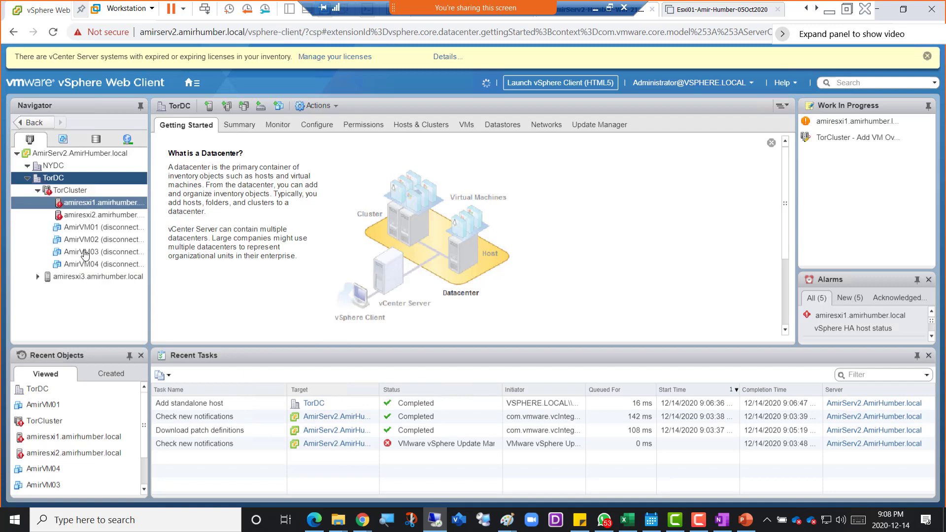
click(88, 277)
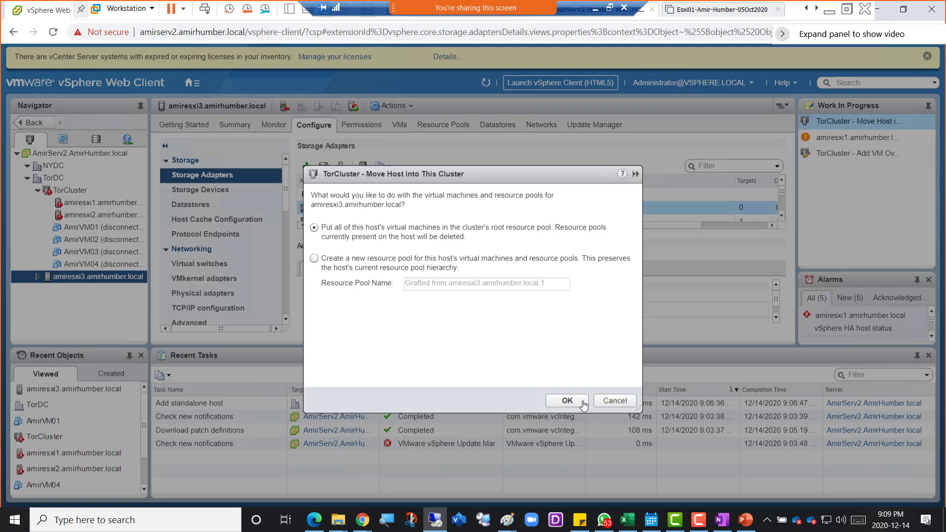
click(566, 401)
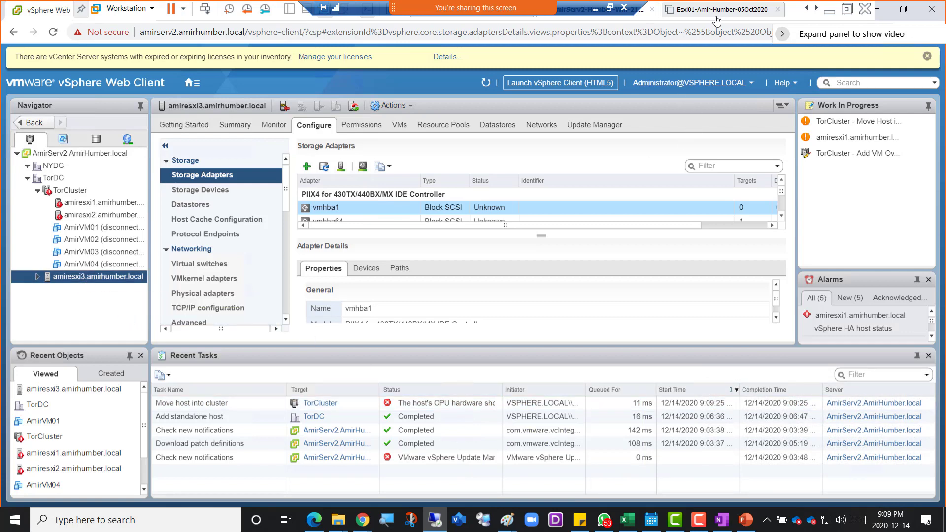
Examine the memory and processor settings of the Esxi03-Amir-Humber-05Oct2020 virtual machine in VMware Workstation without changing them
click(847, 9)
click(706, 51)
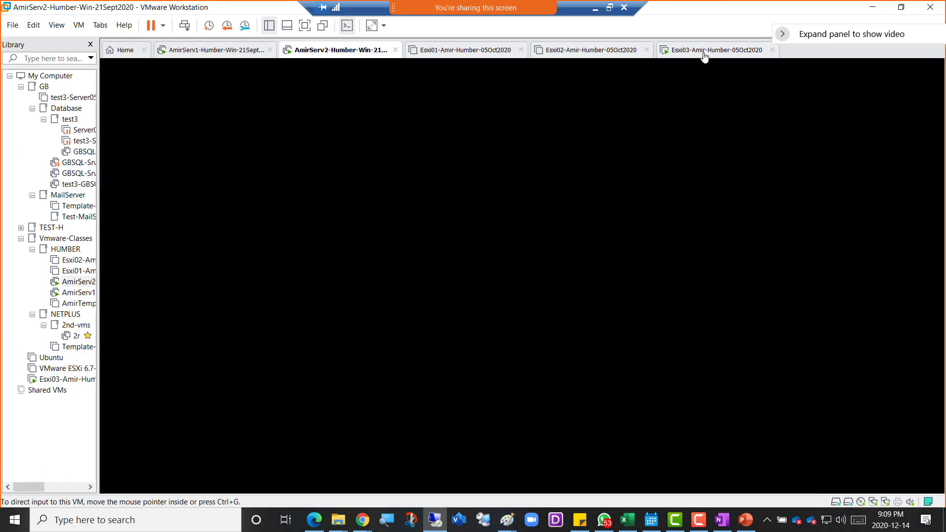
right_click(704, 53)
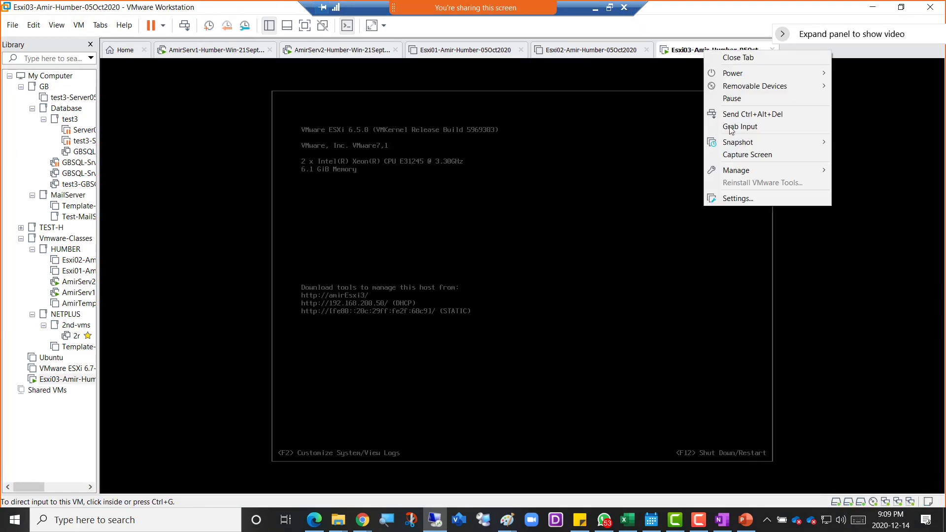
click(747, 197)
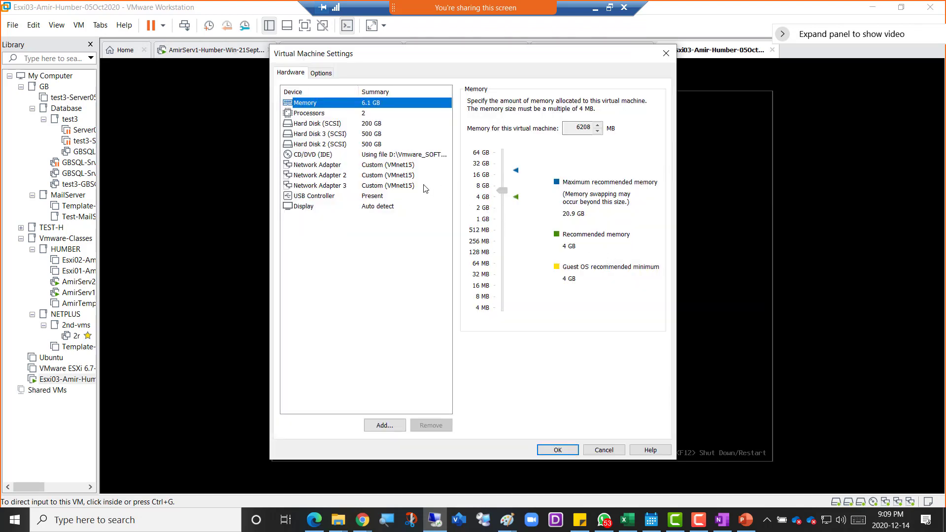
click(325, 113)
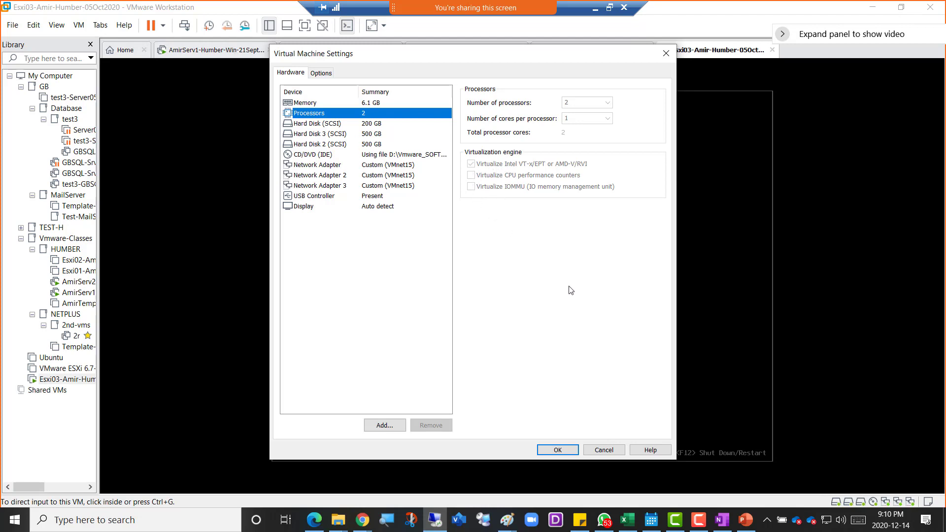
click(604, 450)
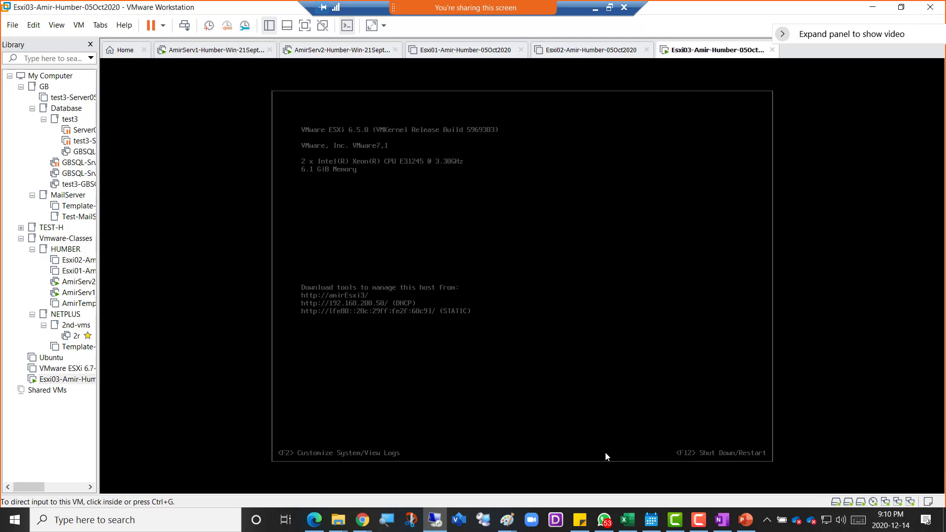
Shut down the guest operating system of the Esxi03-Amir-Humber-05Oct2020 virtual machine
right_click(713, 51)
mouse_move(729, 69)
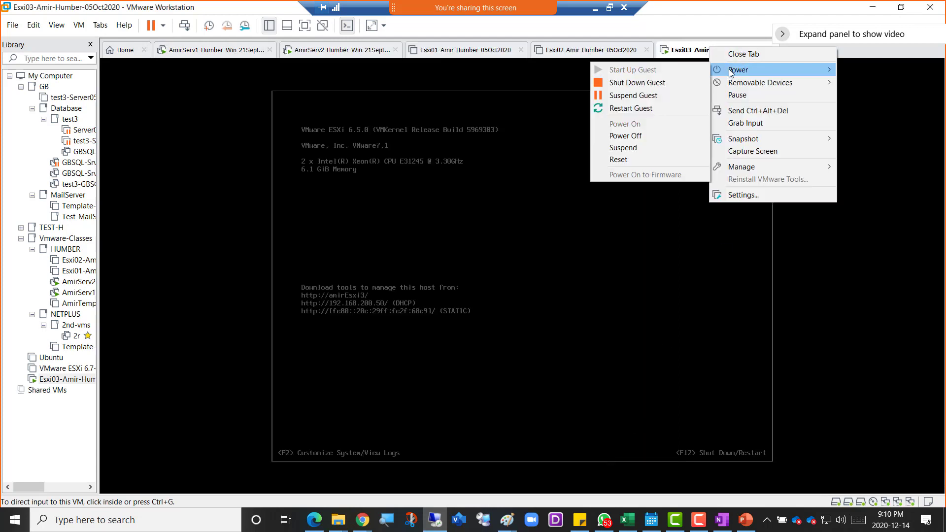
click(654, 84)
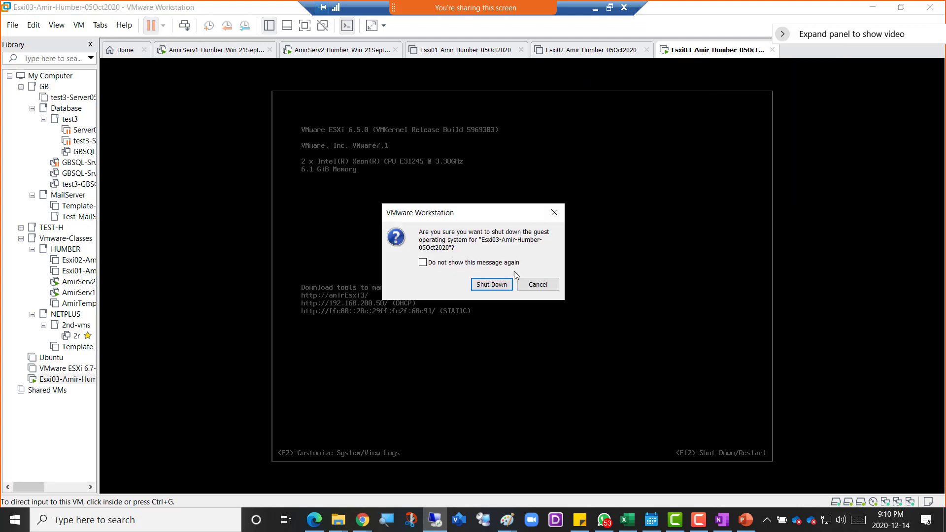
click(485, 285)
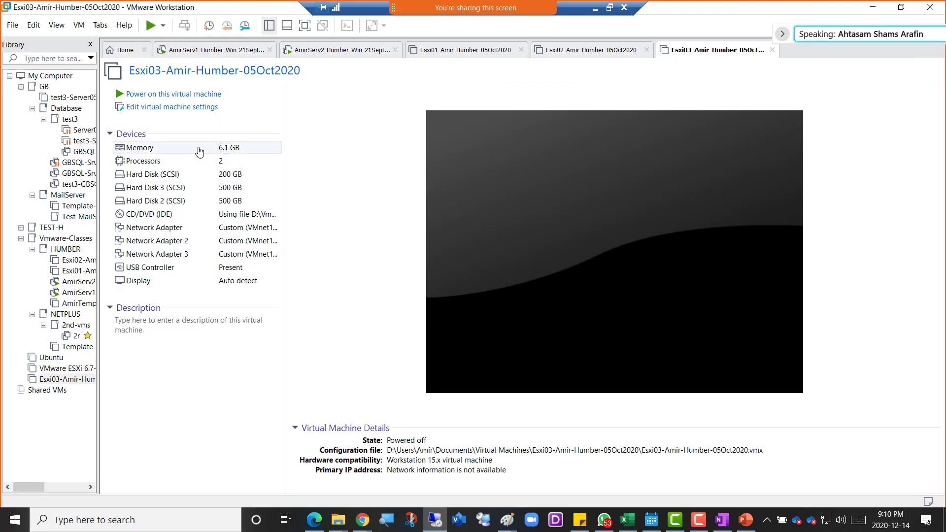
Enable virtualized CPU performance counters and Virtualize IOMMU in the processor settings of the Esxi03 virtual machine
click(164, 112)
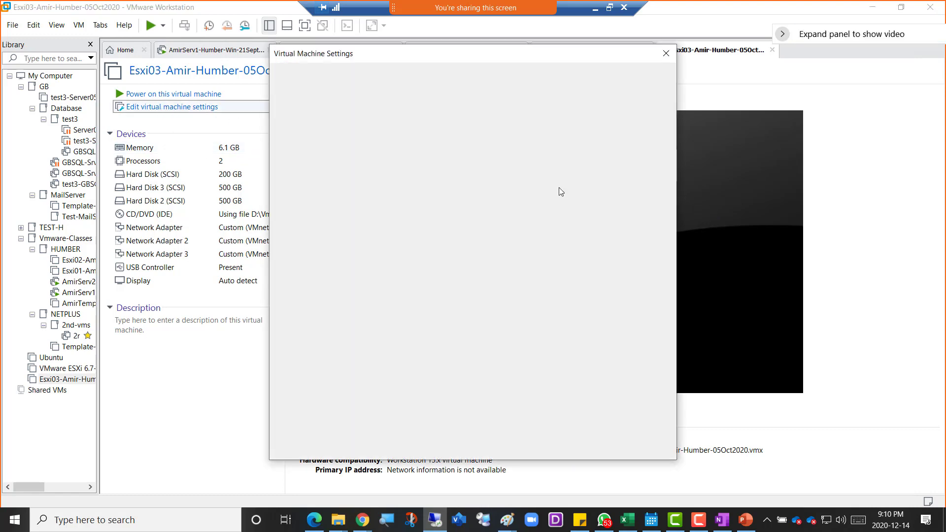
click(305, 115)
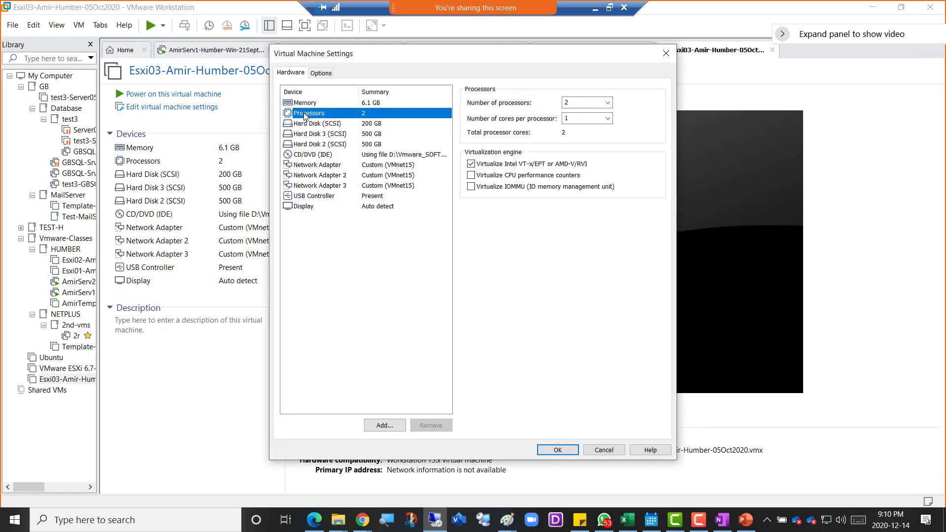
click(471, 175)
click(471, 188)
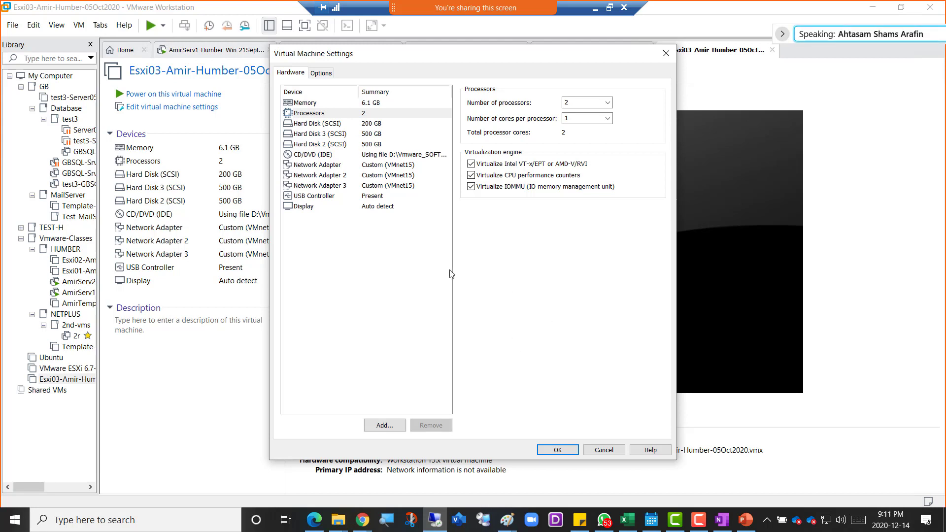
click(370, 114)
click(555, 451)
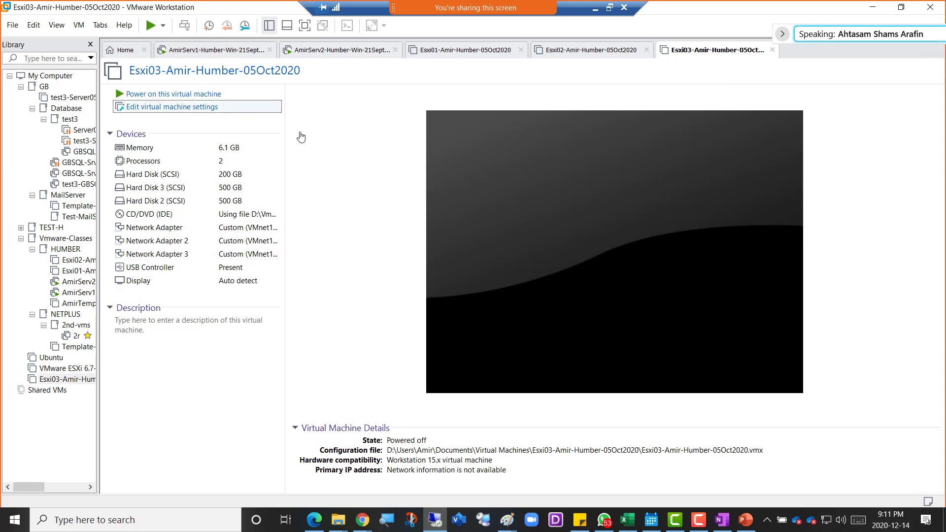
Recheck the Esxi03 virtual machine's virtualization engine options and power the machine on
click(186, 108)
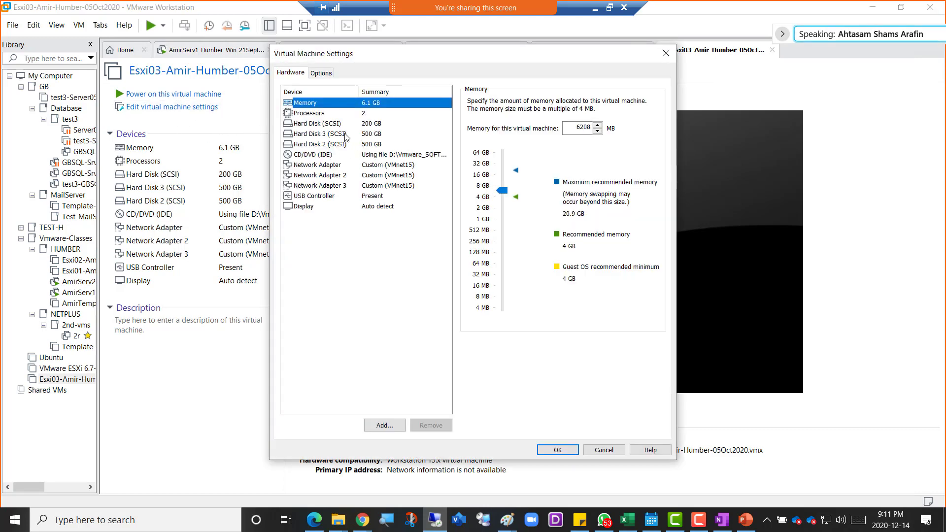
click(313, 114)
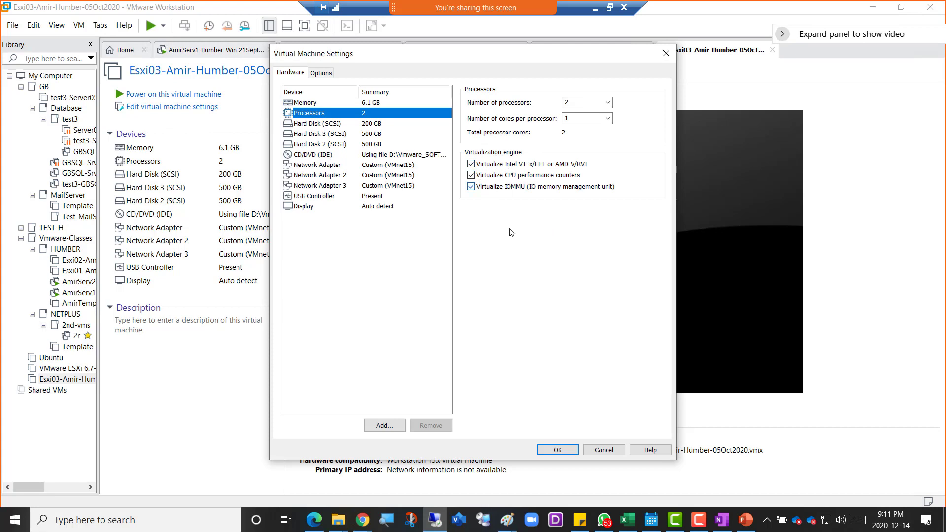
click(556, 450)
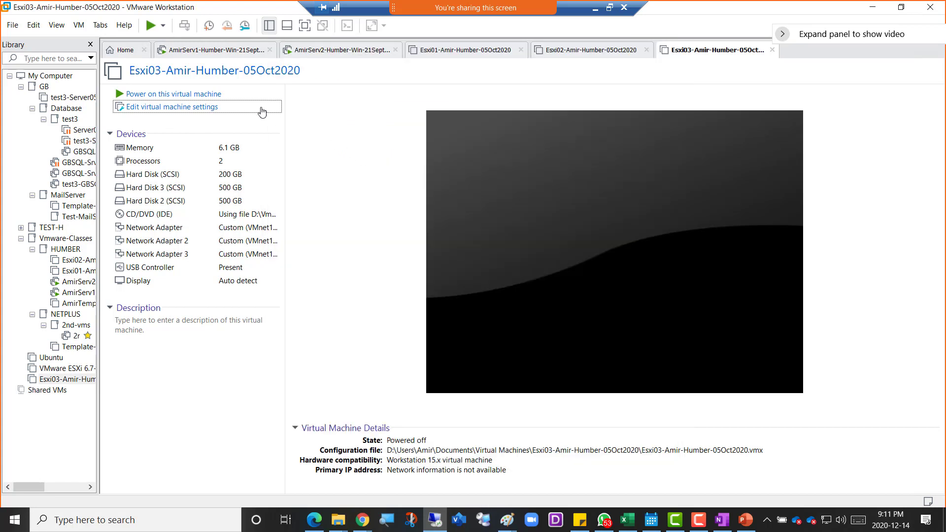
click(180, 95)
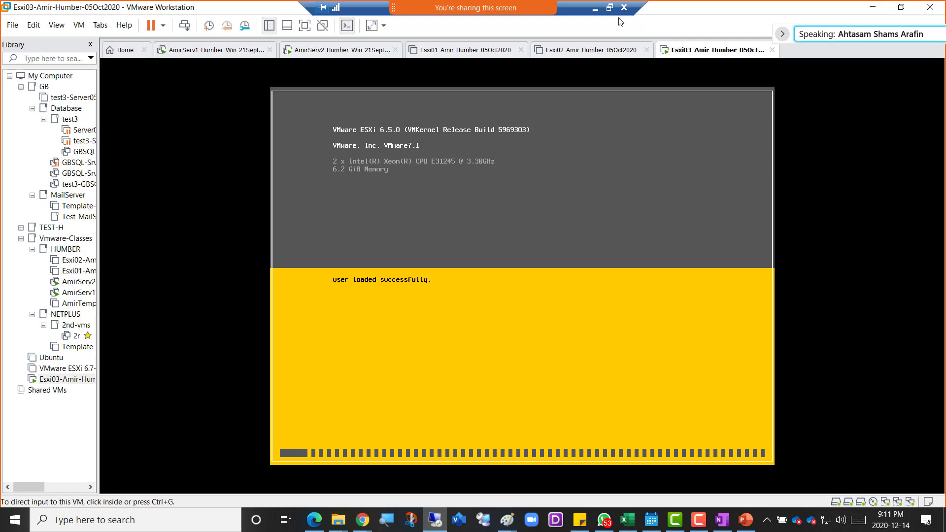
In PowerPoint, review the Lab Steps & Precautions slide, especially the note on disabling vSphere HA before enabling vSAN
click(595, 8)
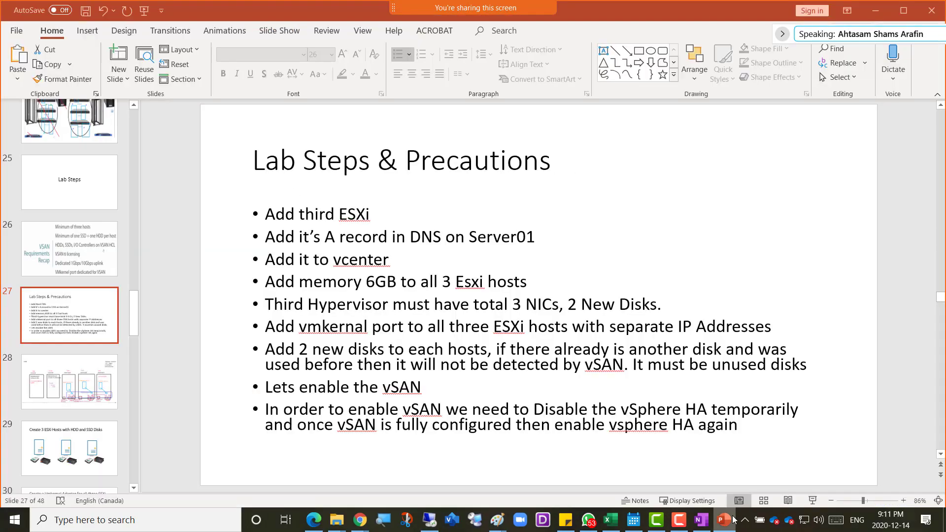
click(723, 519)
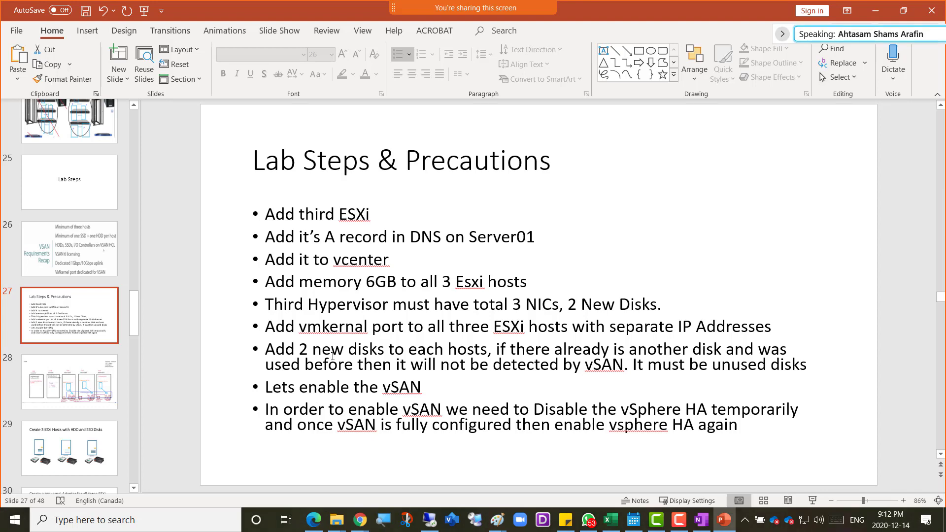
scroll(92, 403, down, 4)
scroll(91, 403, down, 10)
scroll(93, 407, down, 2)
scroll(93, 407, up, 8)
scroll(92, 406, up, 6)
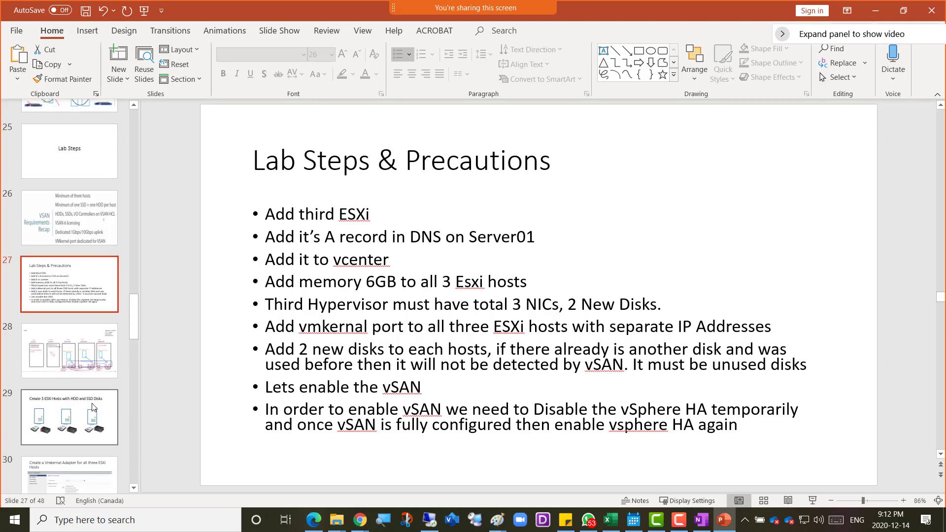
scroll(99, 365, up, 1)
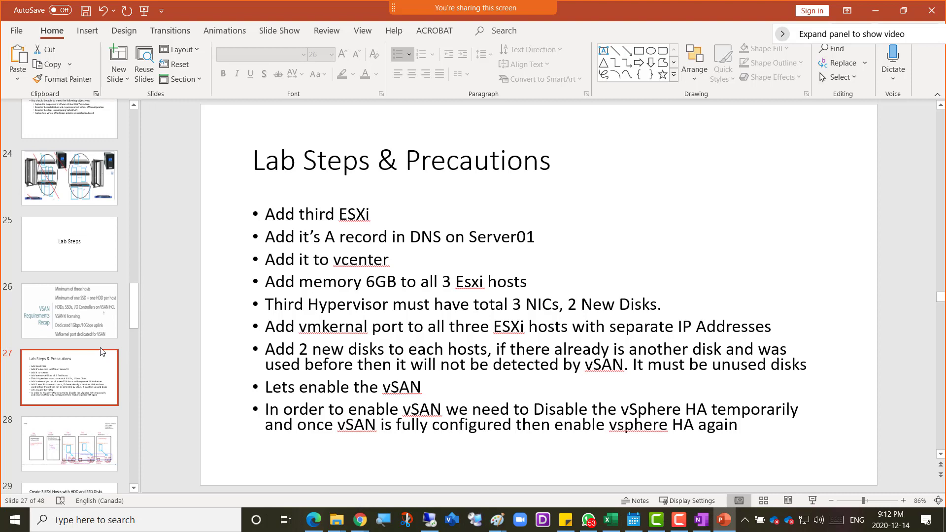
scroll(98, 350, down, 1)
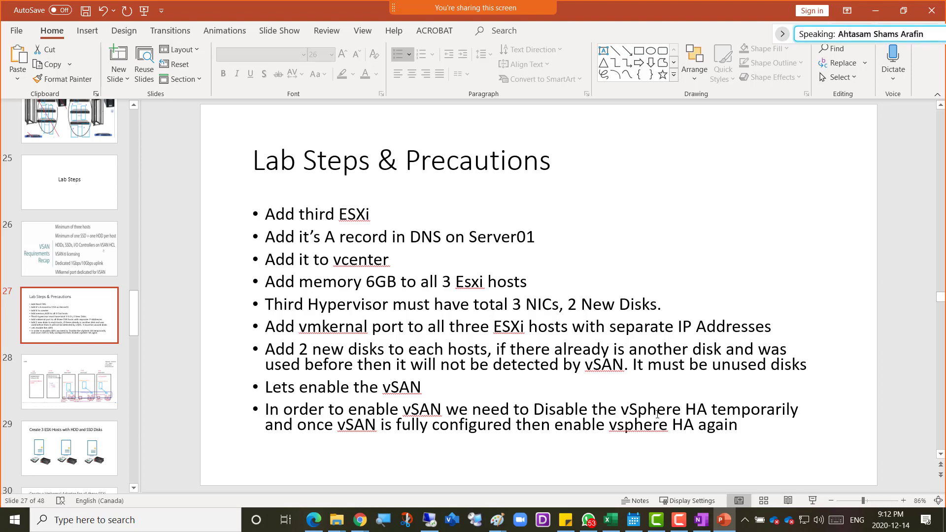
drag(682, 408, 669, 412)
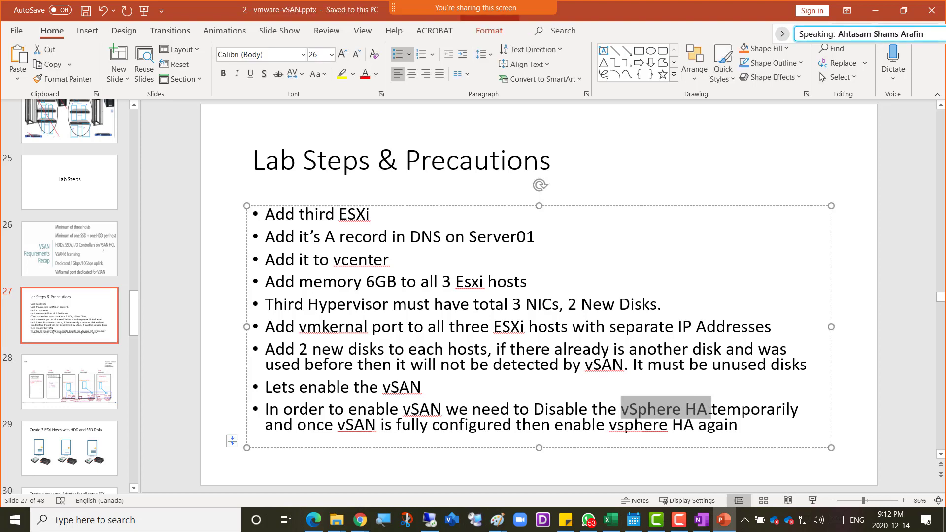
click(534, 409)
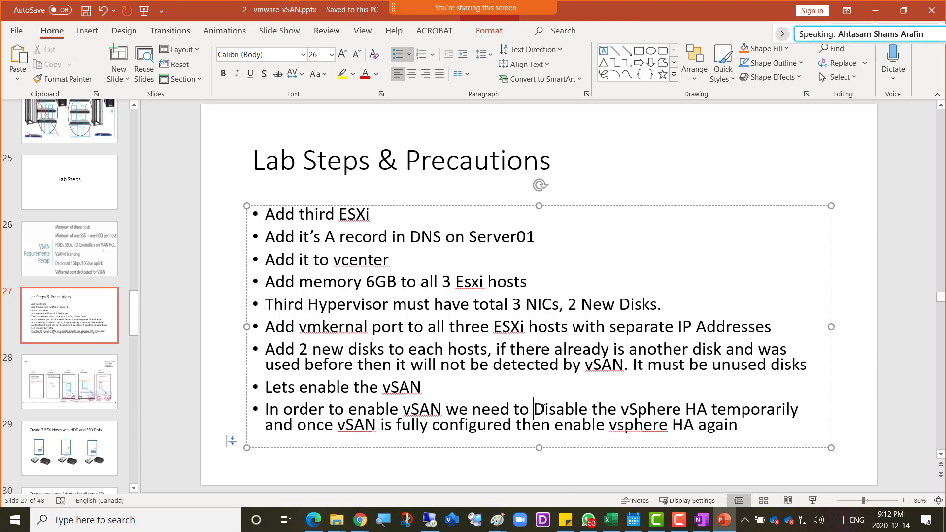
drag(545, 409, 717, 419)
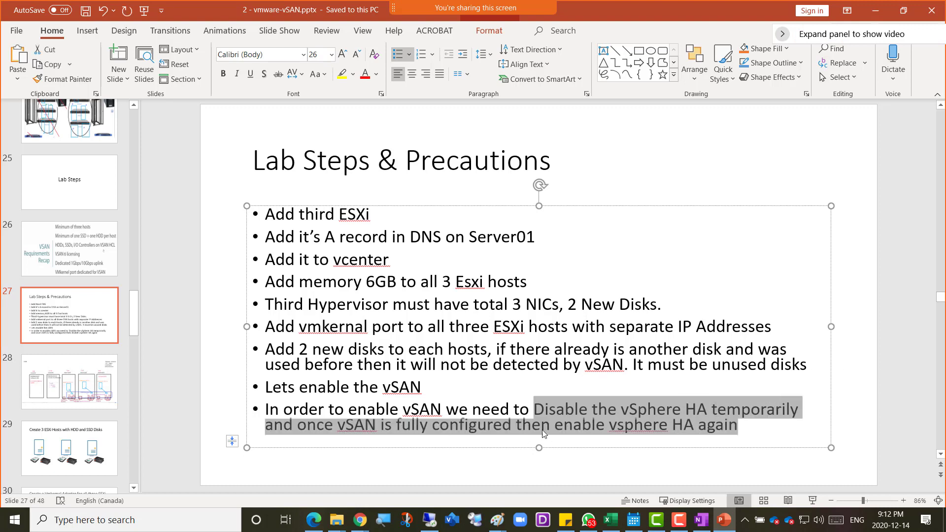
click(875, 15)
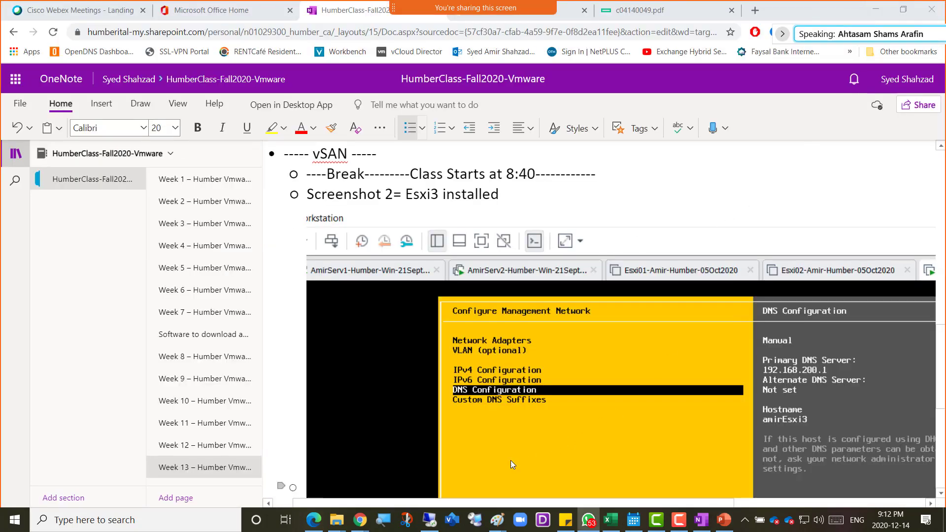
Return to the vSphere Web Client on AmirServ2 in full screen and check the refreshed summary of amiresxi3.amirhumber.local
click(430, 520)
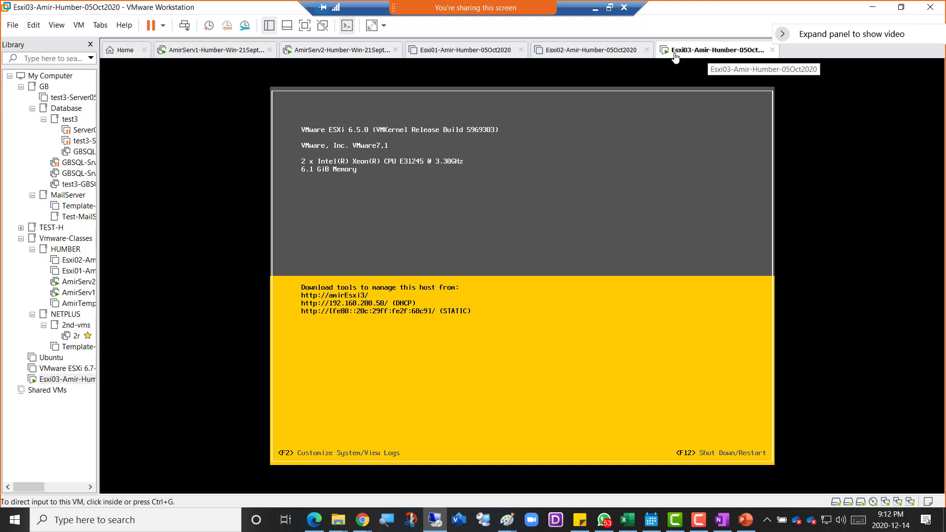
click(319, 53)
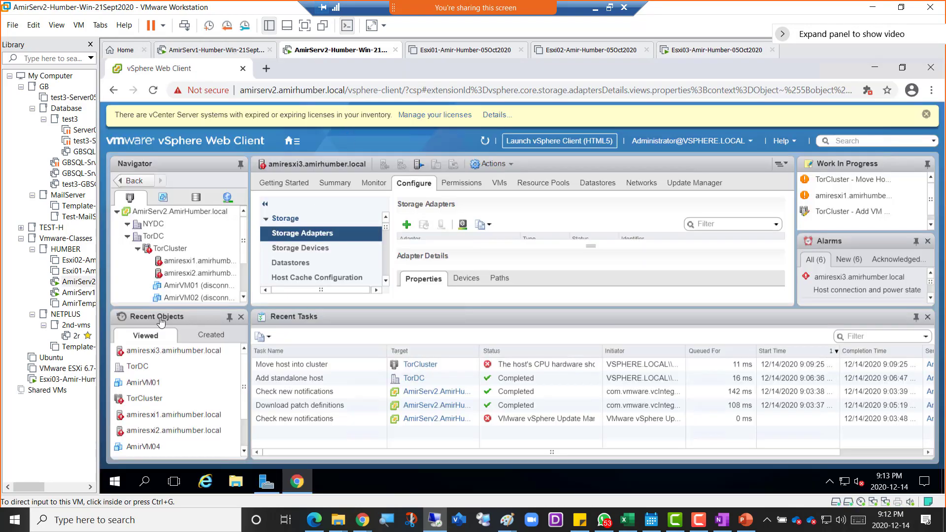
click(305, 25)
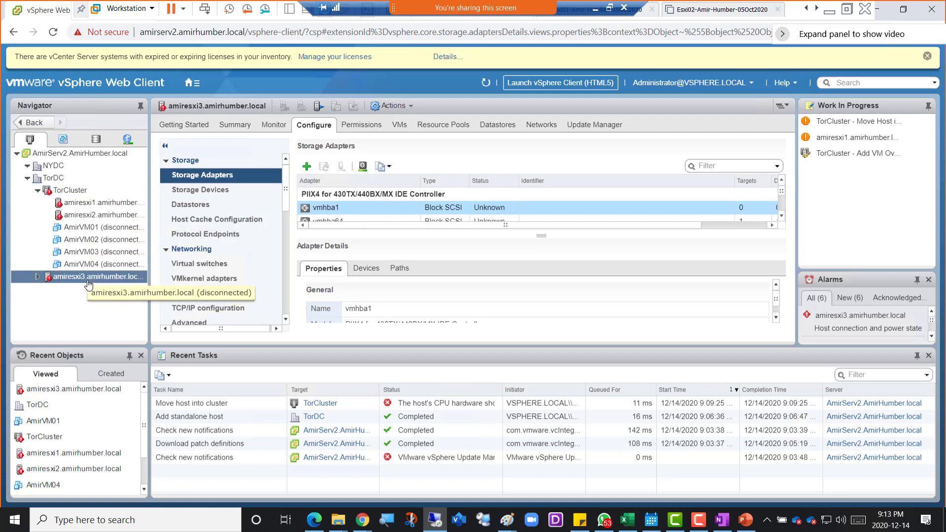
click(234, 127)
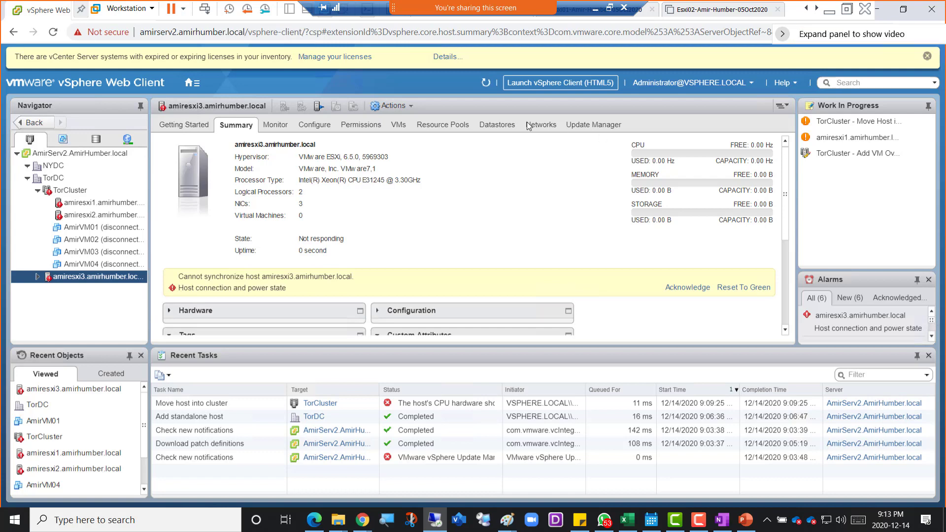
click(487, 91)
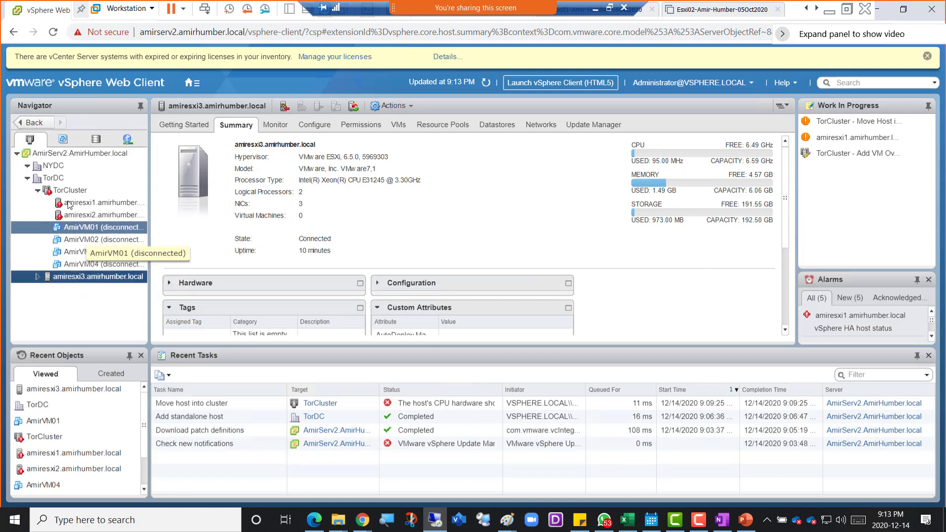
Move amiresxi3.amirhumber.local to the TorDC datacenter and refresh the inventory view
right_click(72, 278)
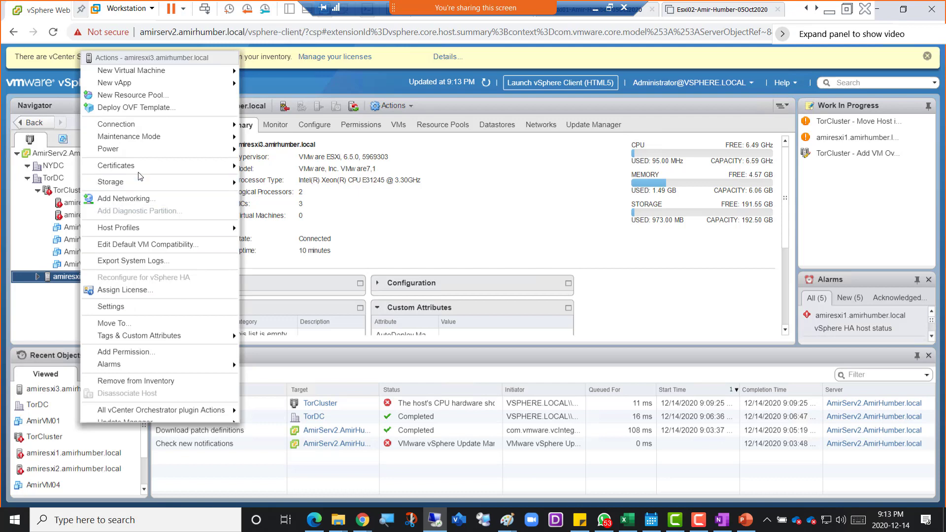
click(134, 323)
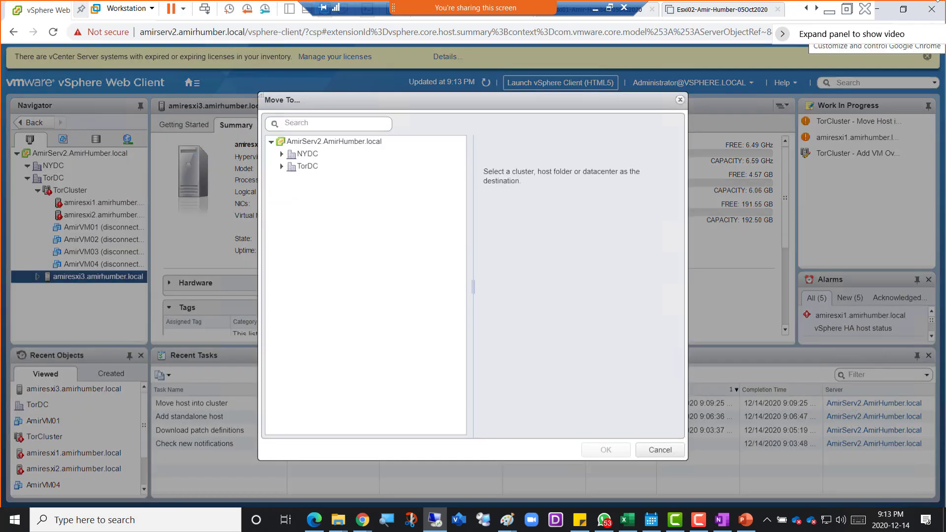
click(308, 166)
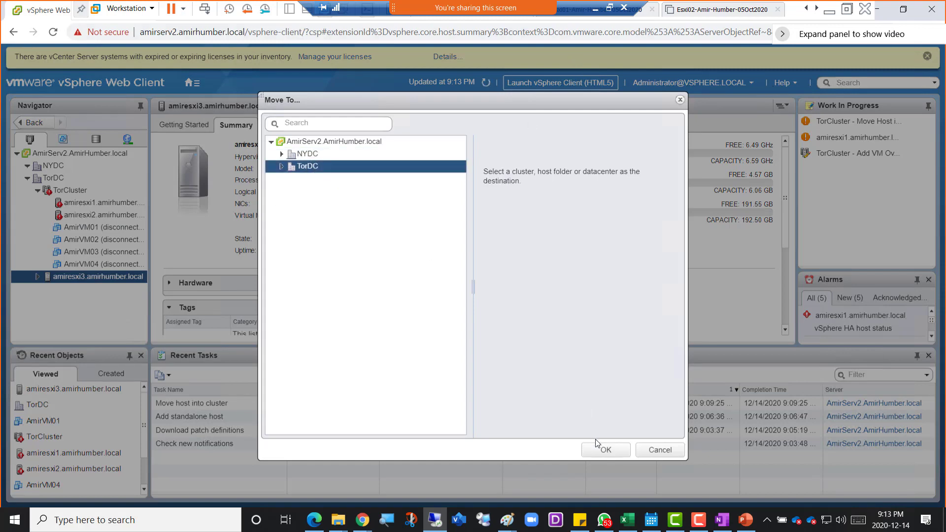
click(598, 450)
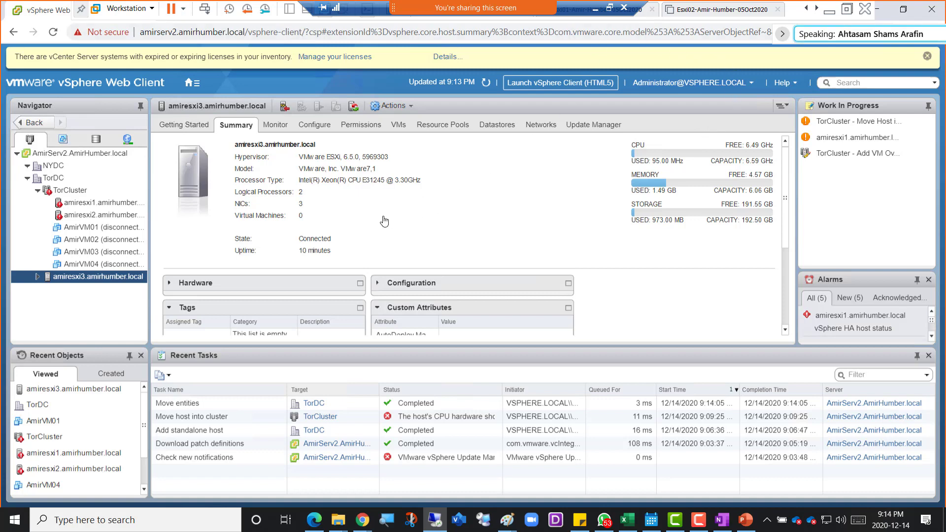
click(486, 84)
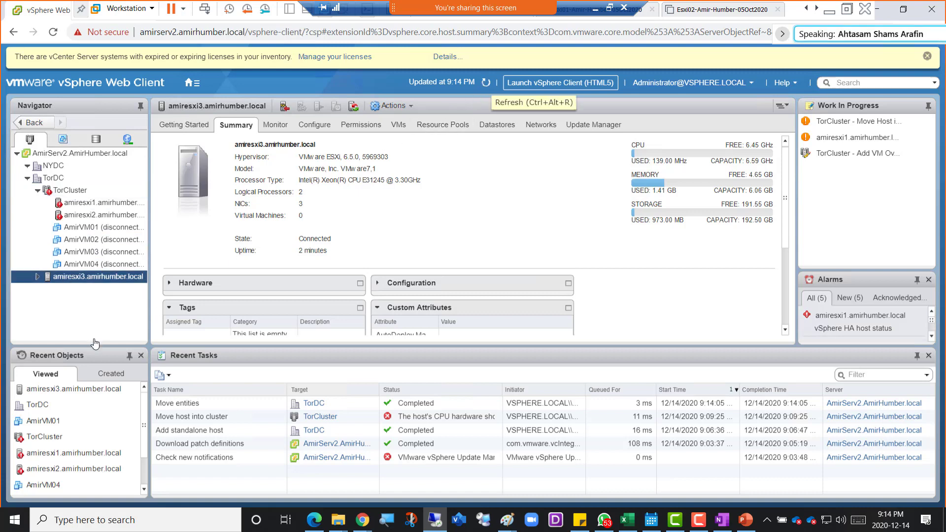
Try to move amiresxi3.amirhumber.local into TorCluster under TorDC, highlight the Enhanced vMotion Compatibility wording, and dismiss the move dialog
right_click(84, 276)
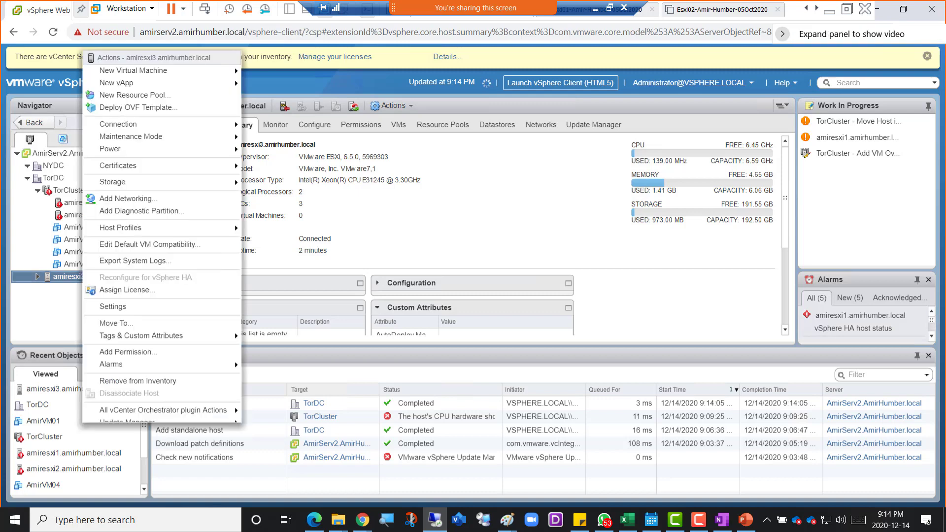
click(142, 324)
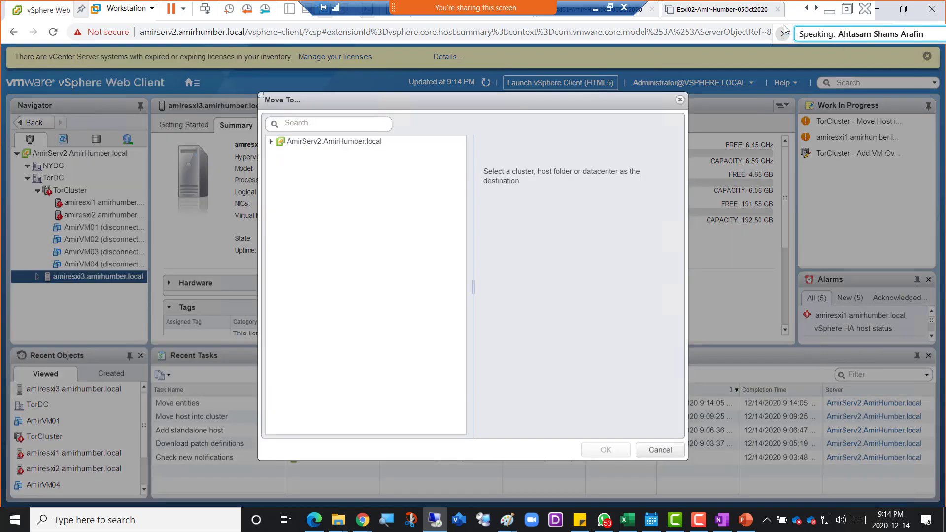
click(271, 142)
click(282, 166)
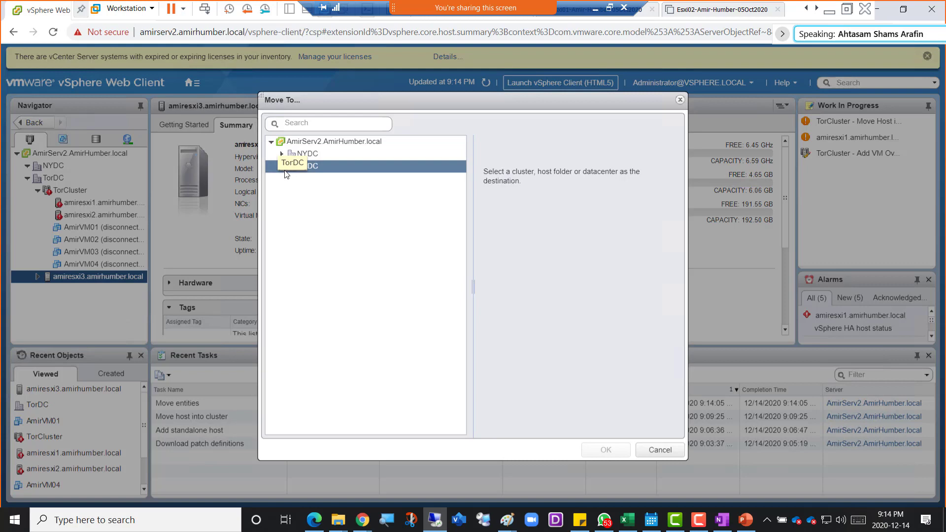
click(345, 179)
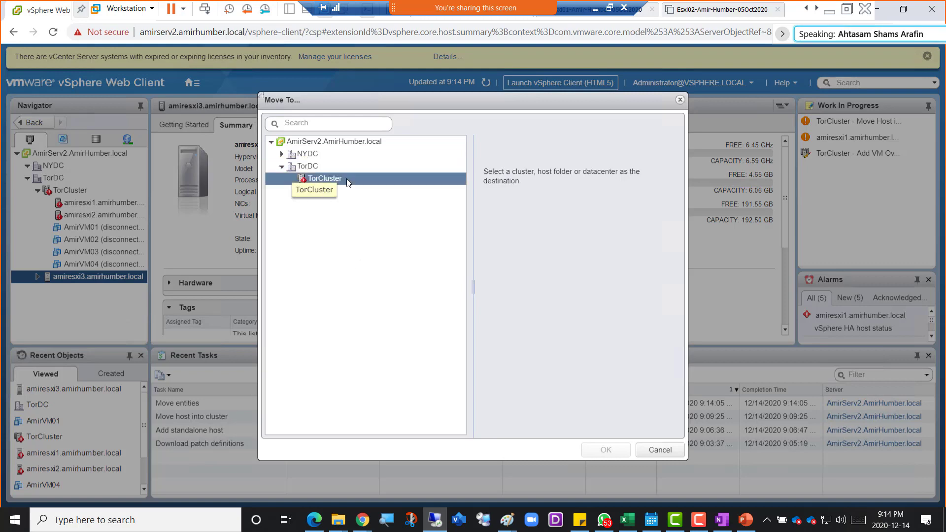
click(605, 449)
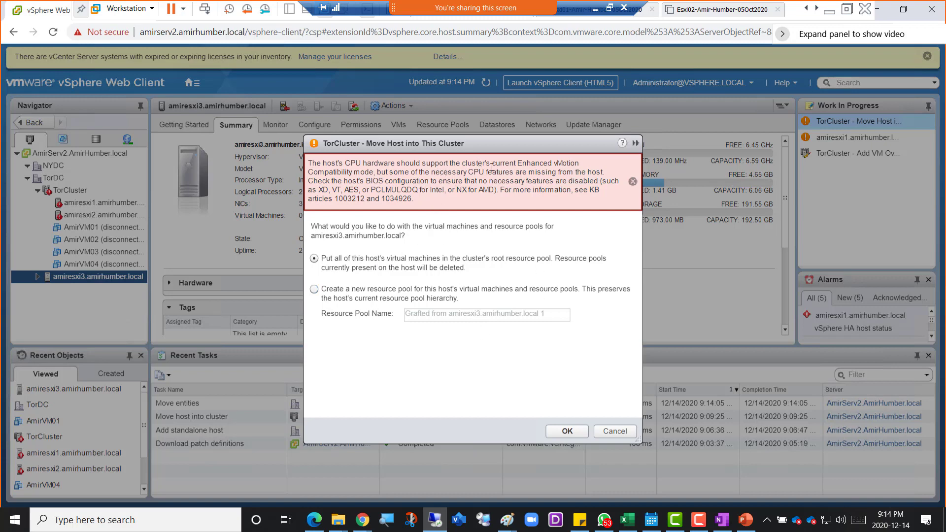
drag(516, 163, 357, 169)
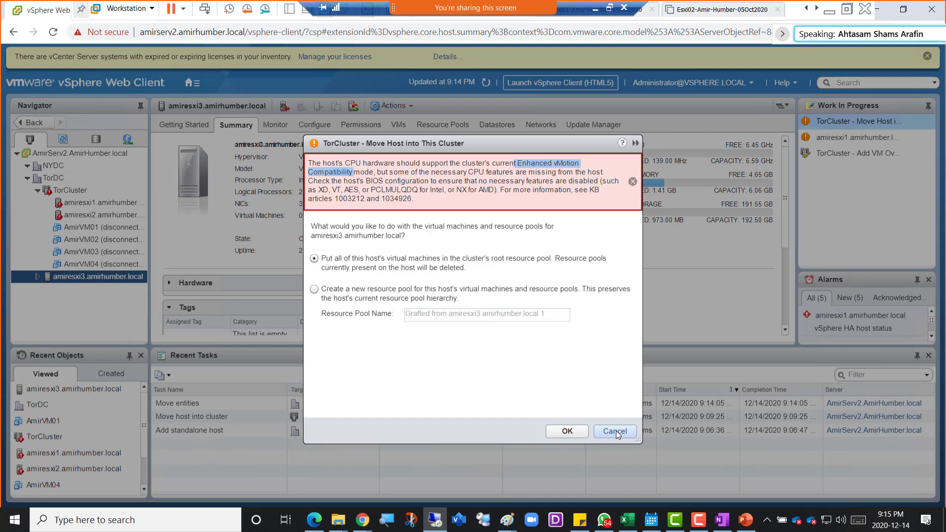
click(616, 430)
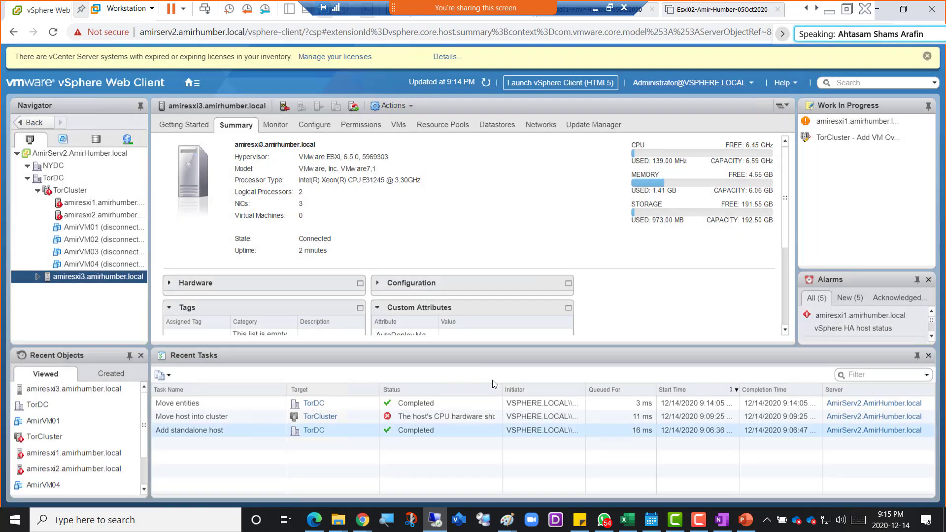
Try again to move amiresxi3.amirhumber.local onto TorCluster in the inventory tree, putting its virtual machines in the cluster's root resource pool
right_click(69, 279)
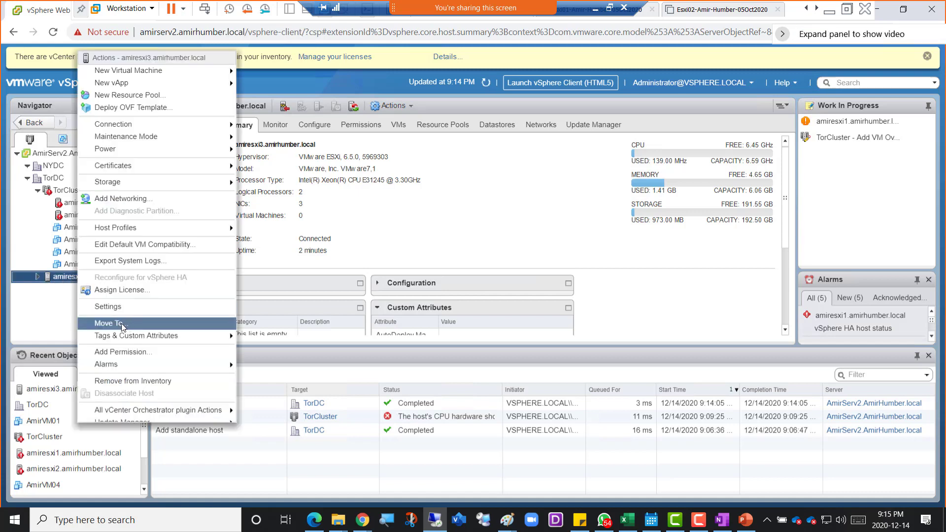
click(43, 320)
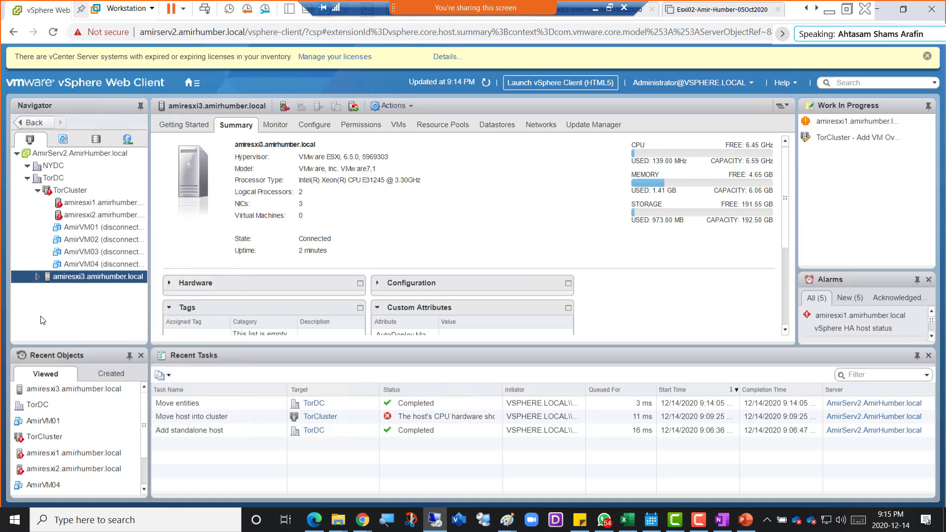
click(54, 179)
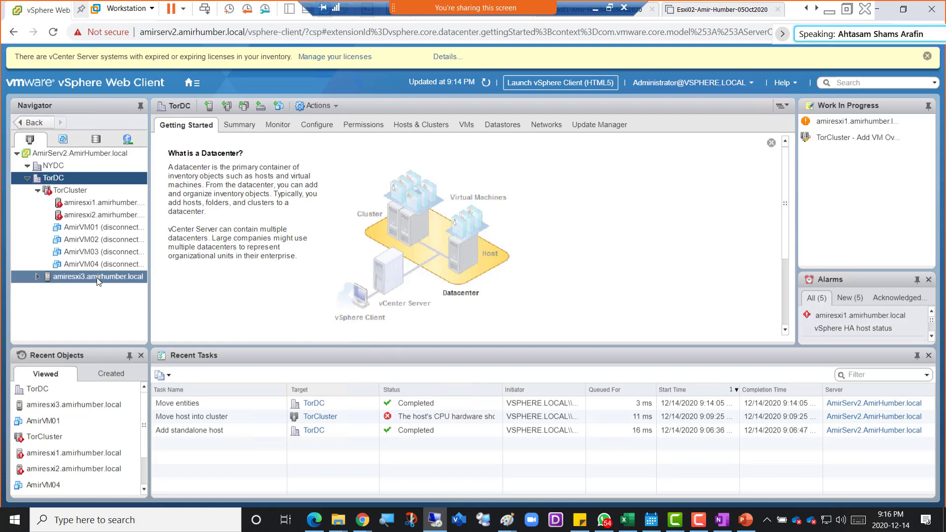
drag(98, 281, 72, 196)
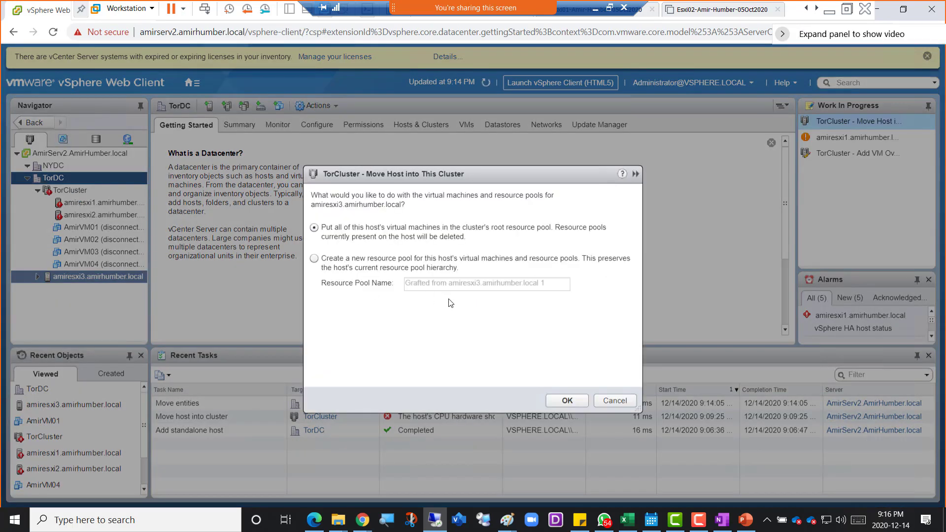
click(568, 403)
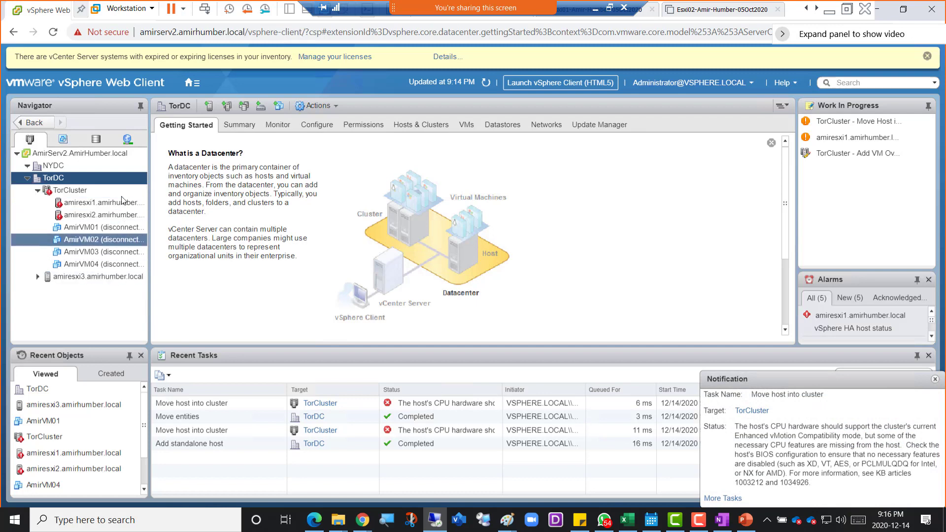
Disable VMware EVC in TorCluster's configuration
click(83, 193)
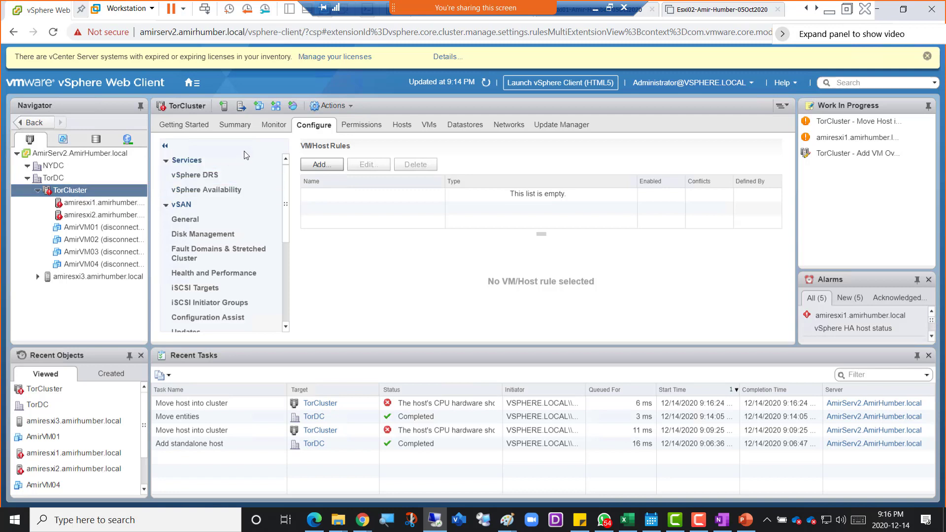
click(218, 252)
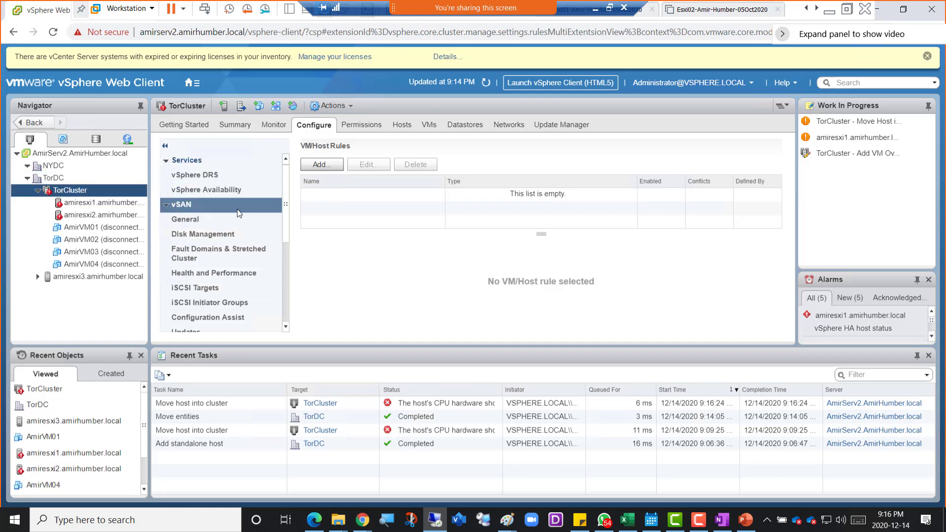
scroll(237, 210, down, 3)
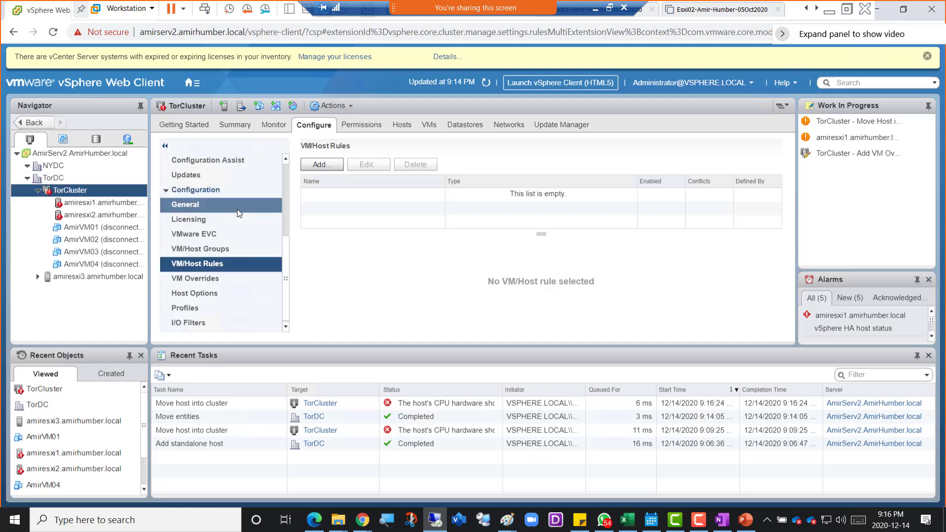
click(205, 232)
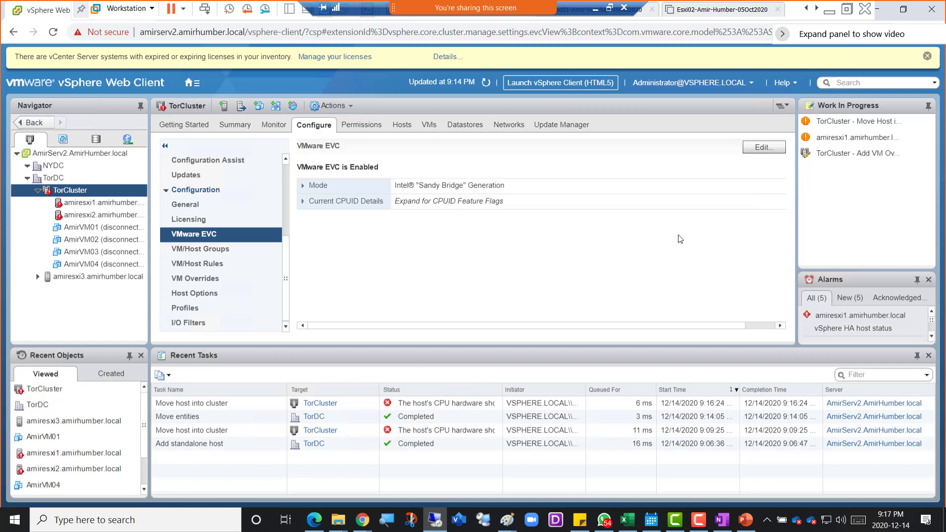
click(753, 146)
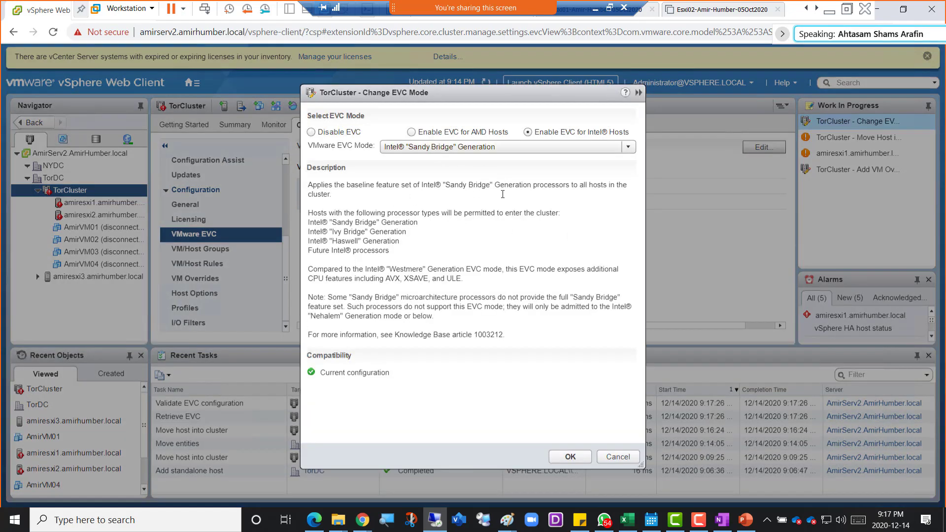
click(334, 133)
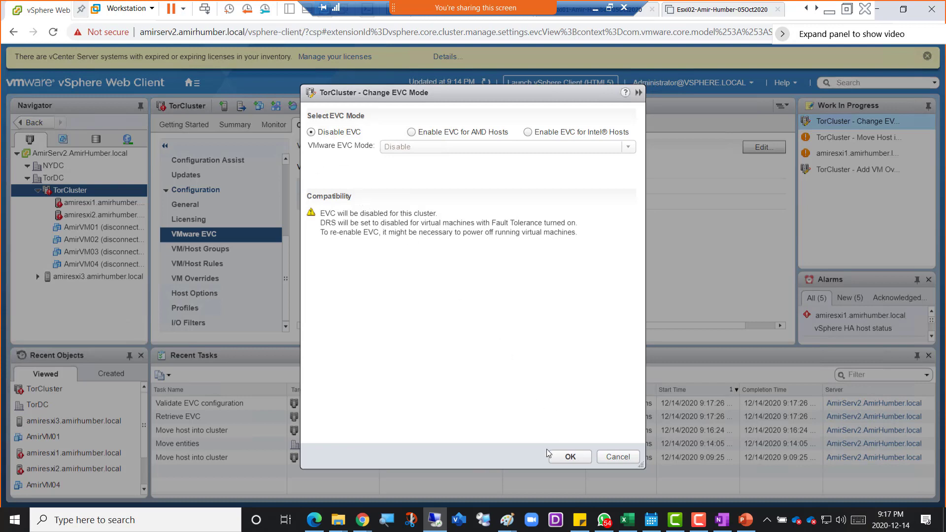
click(565, 460)
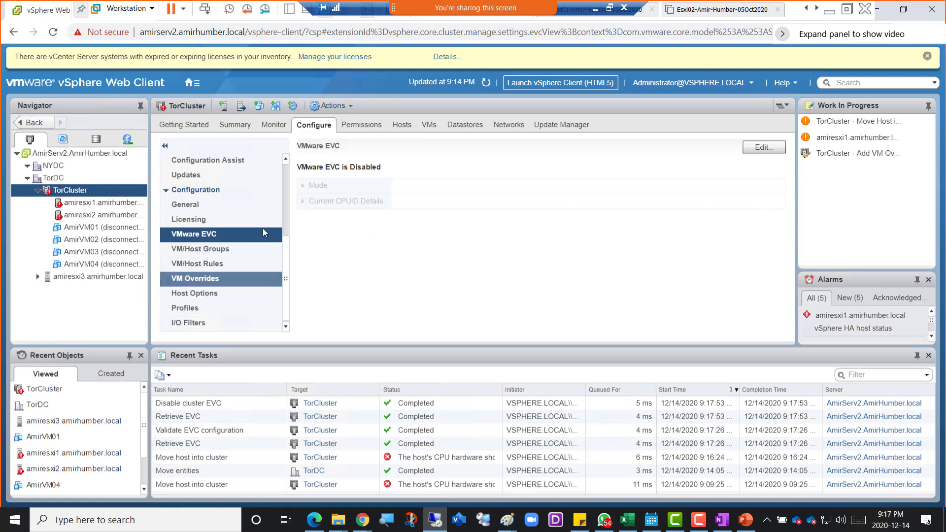
Try to move amiresxi3.amirhumber.local into TorCluster with EVC disabled, review the compatibility message, and cancel the move
click(79, 277)
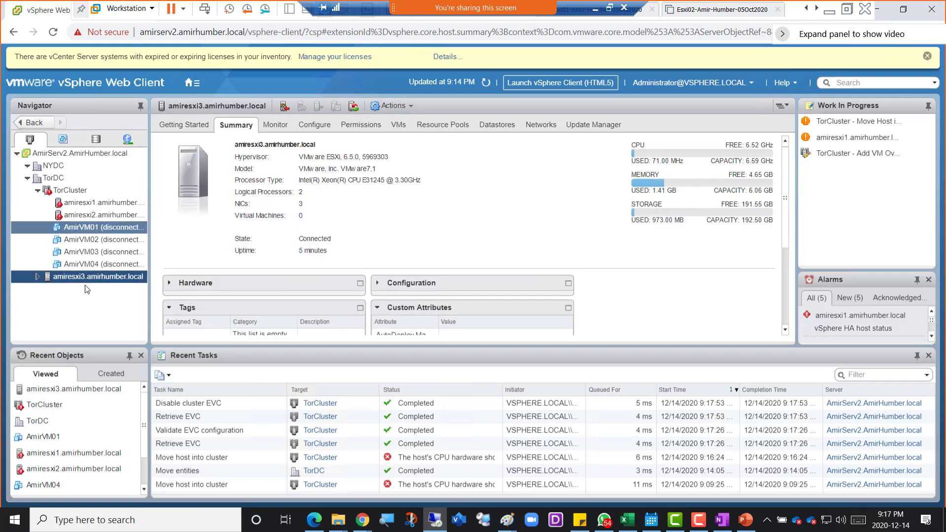
right_click(89, 279)
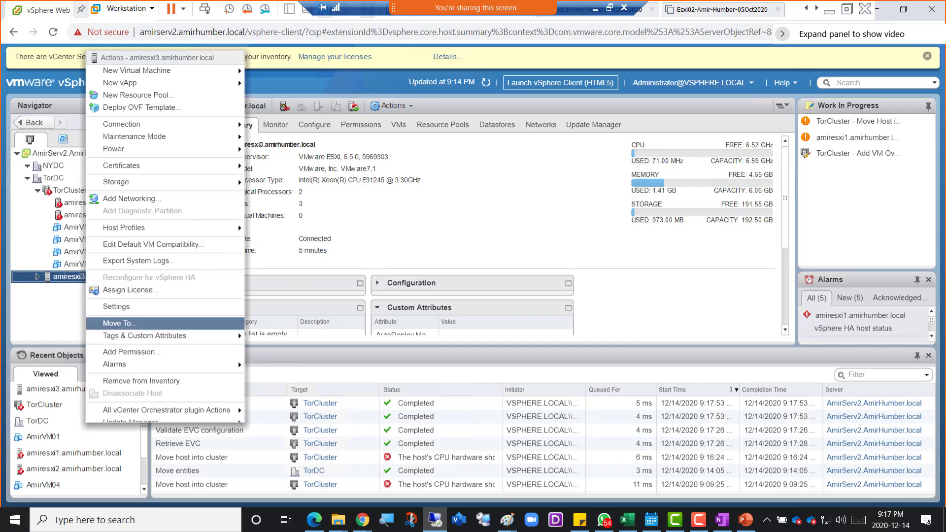
click(118, 323)
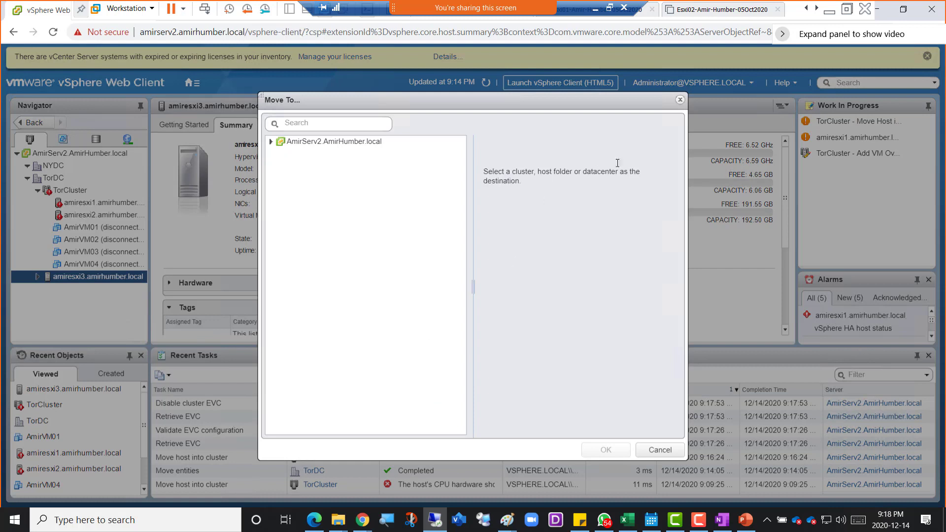
click(305, 142)
click(271, 143)
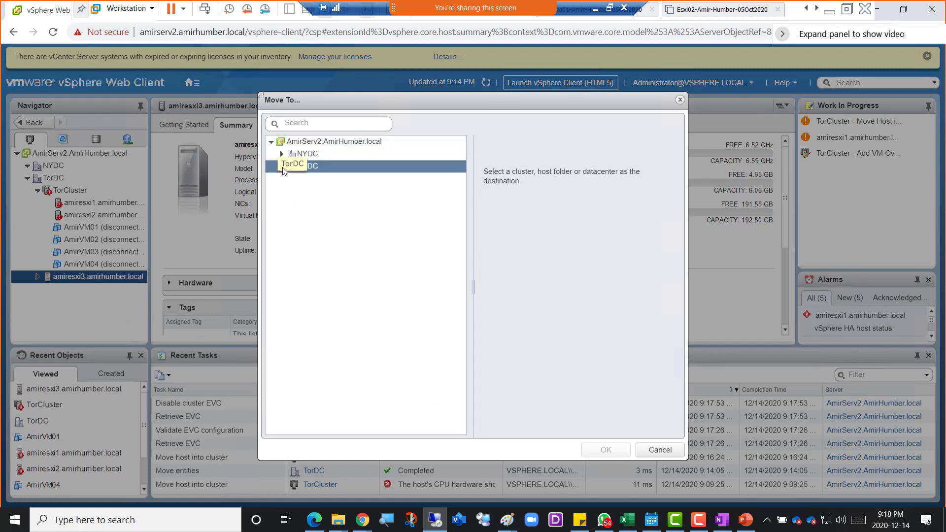
click(282, 166)
click(328, 183)
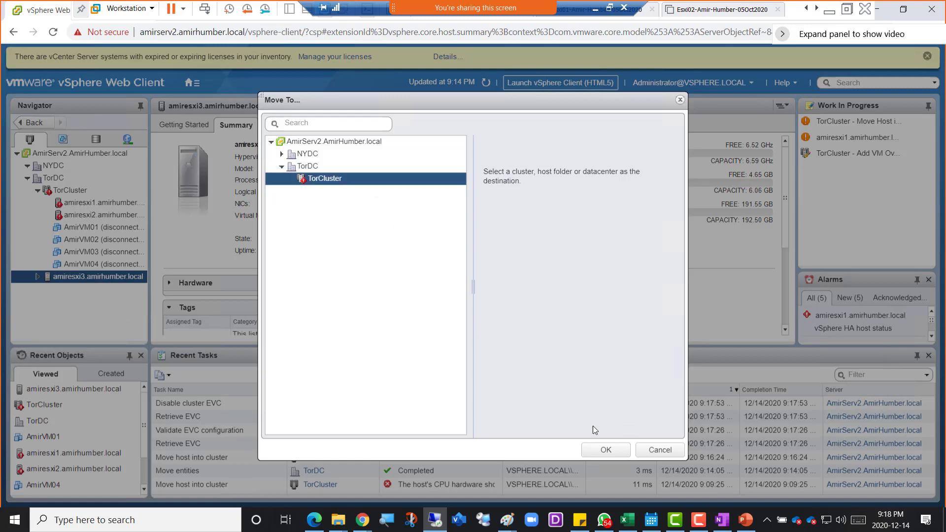
click(599, 450)
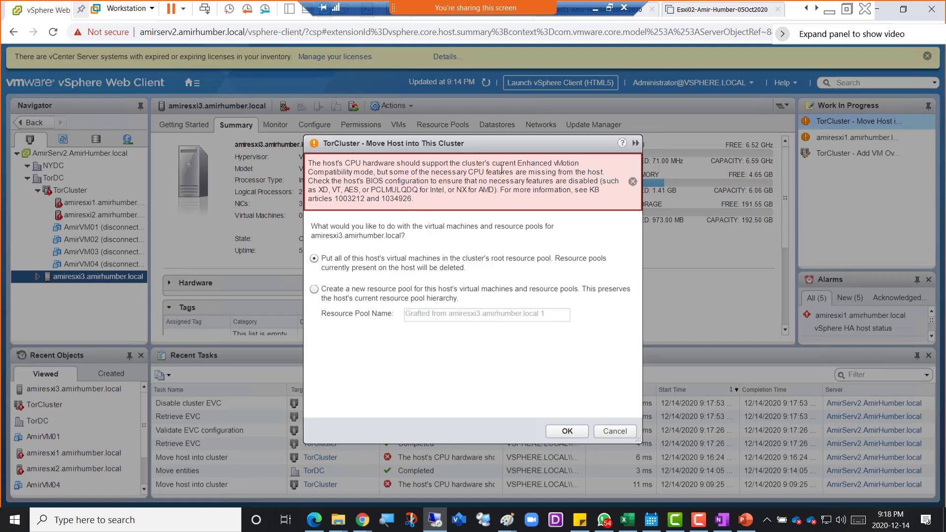
drag(514, 163, 359, 172)
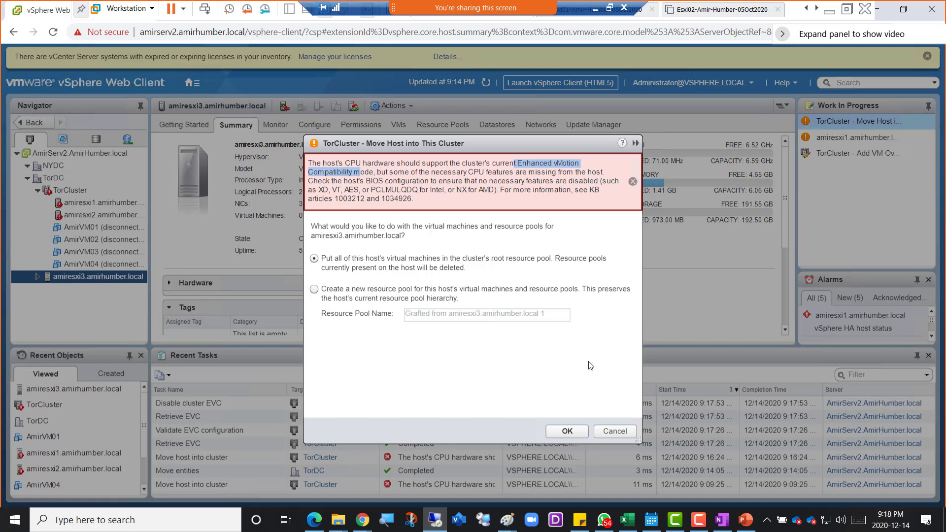
click(615, 432)
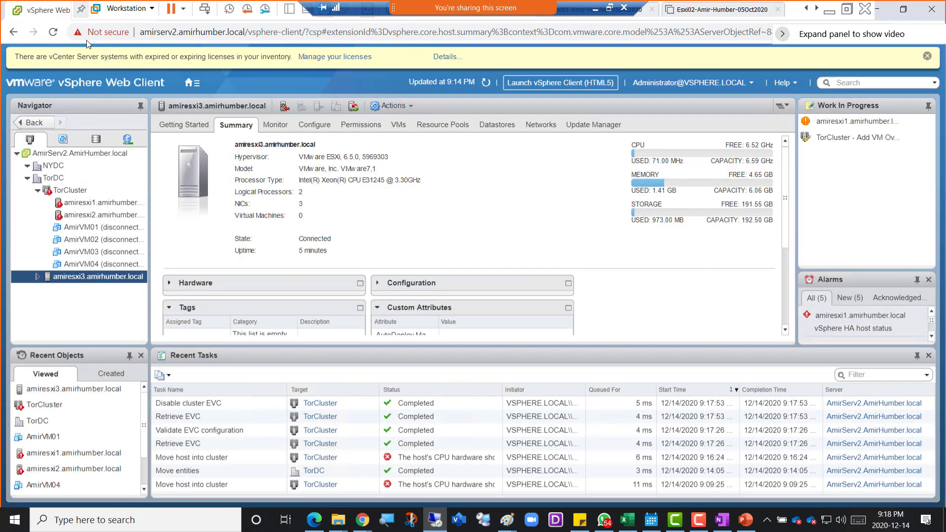
Reload the web client page and move amiresxi3.amirhumber.local into TorCluster, placing its virtual machines in the cluster's root resource pool
click(53, 32)
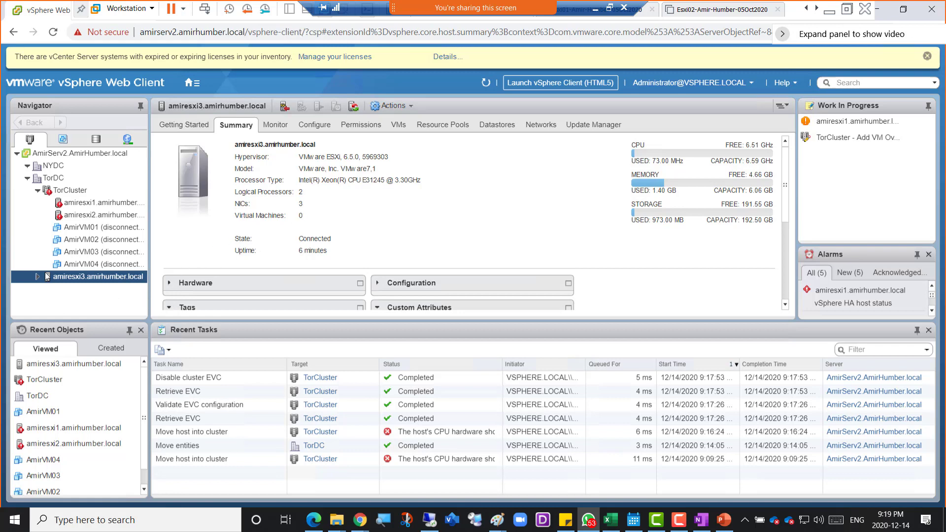
click(72, 277)
right_click(71, 278)
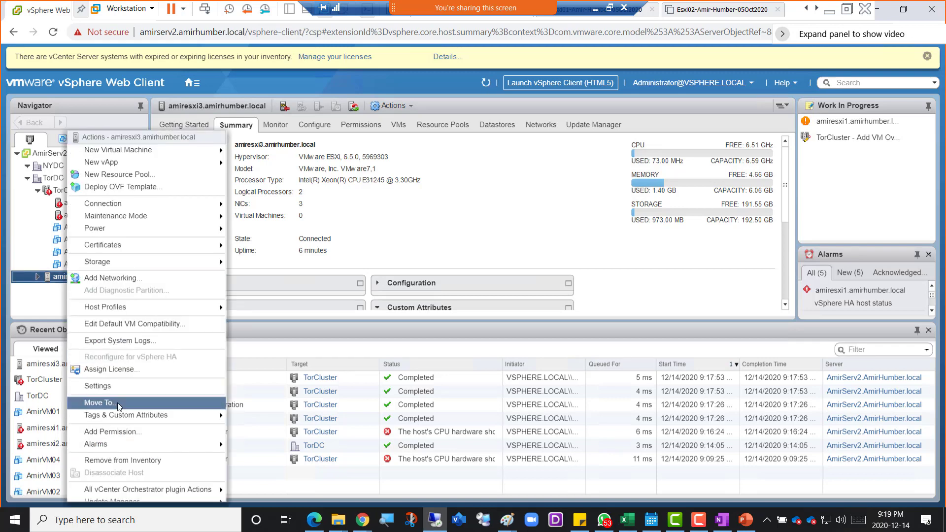
click(101, 403)
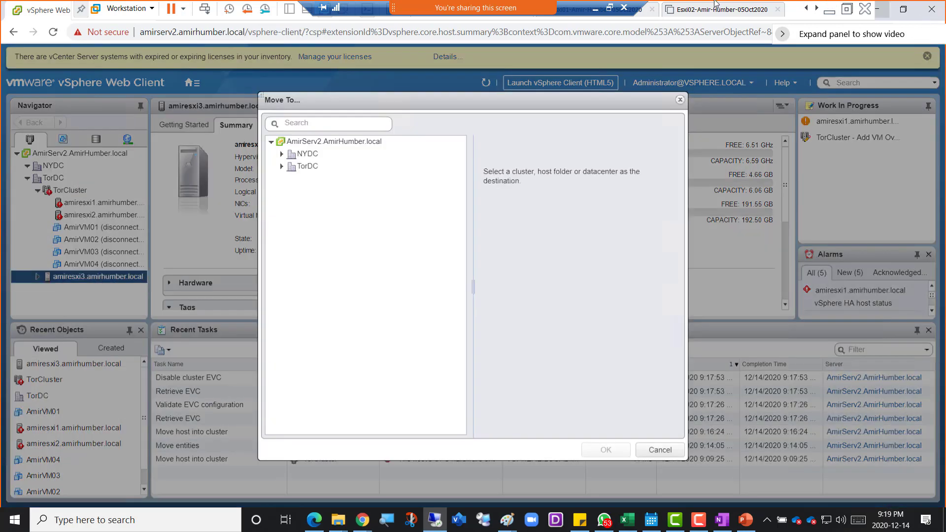
click(281, 166)
click(329, 181)
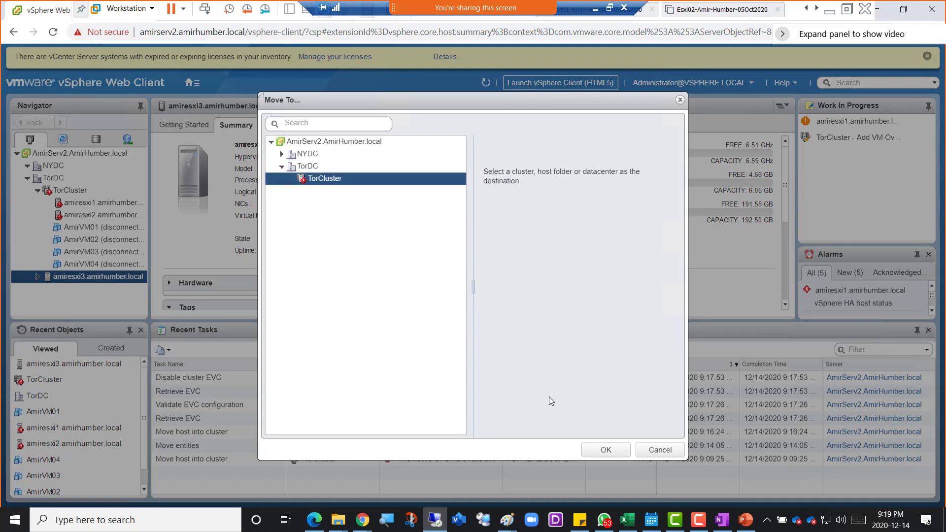
click(601, 454)
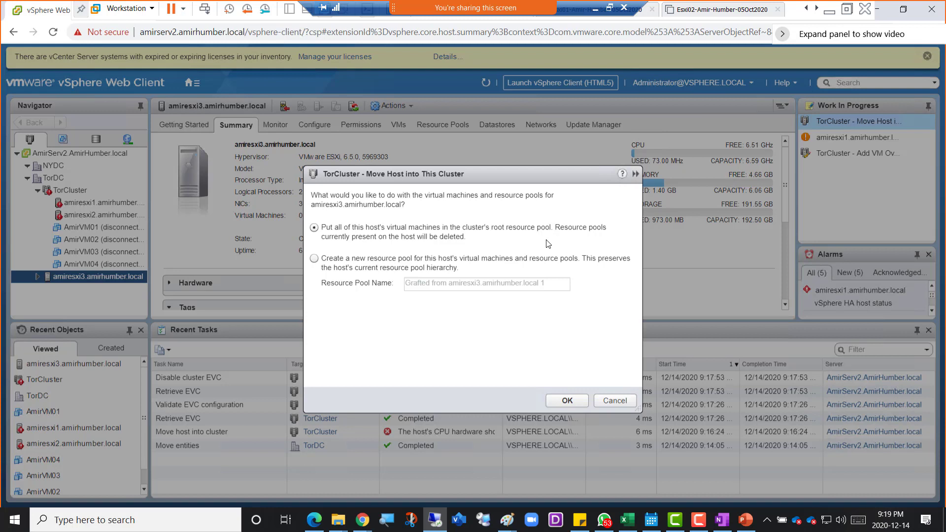
click(557, 400)
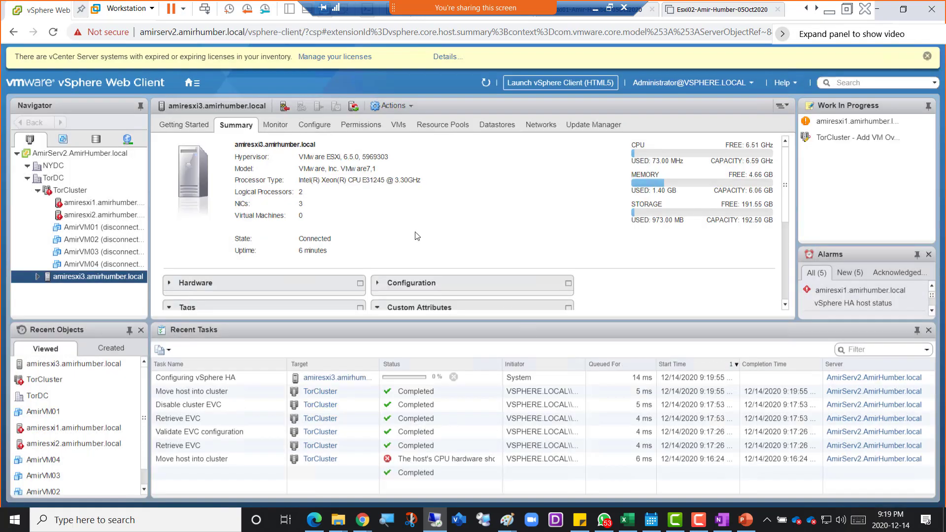
Check the summary of amiresxi3.amirhumber.local under TorCluster and switch to the OneNote class notes
click(100, 237)
click(101, 228)
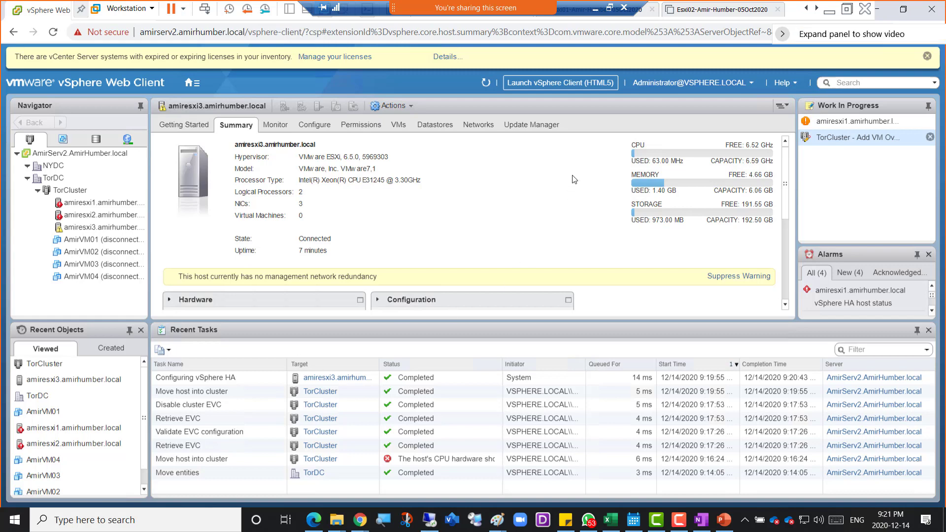
click(595, 8)
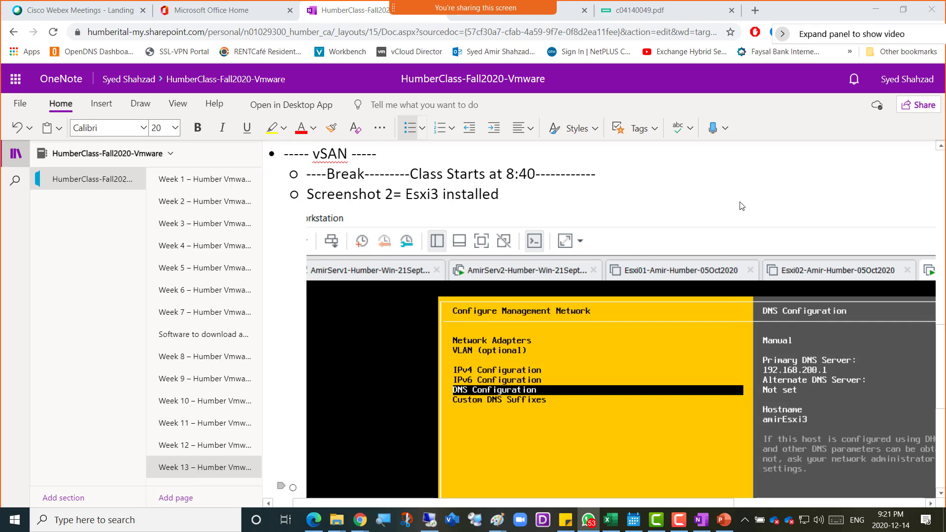
Switch to VMware Workstation in the remote desktop and power on the Esxi01-Amir-Humber-05Oct2020 and Esxi02-Amir-Humber-05Oct2020 virtual machines
click(872, 12)
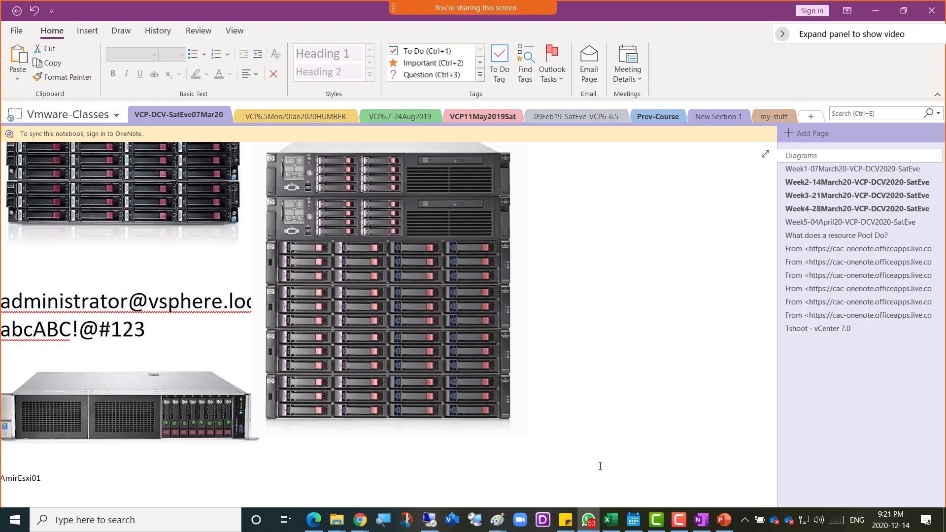
click(433, 523)
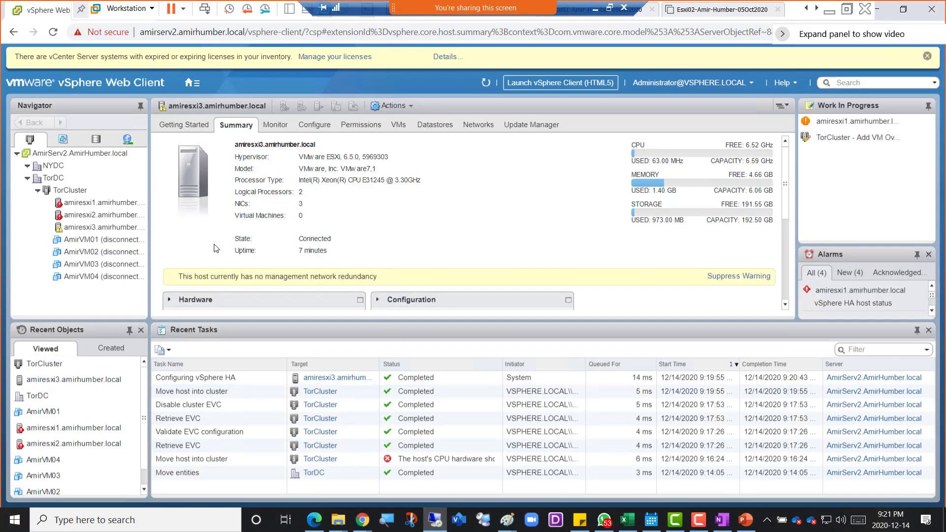
click(78, 203)
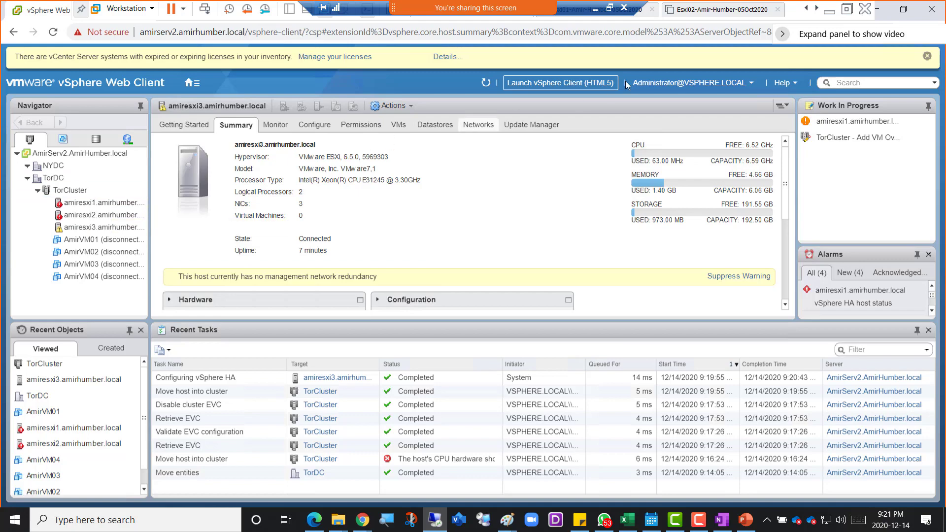
click(846, 9)
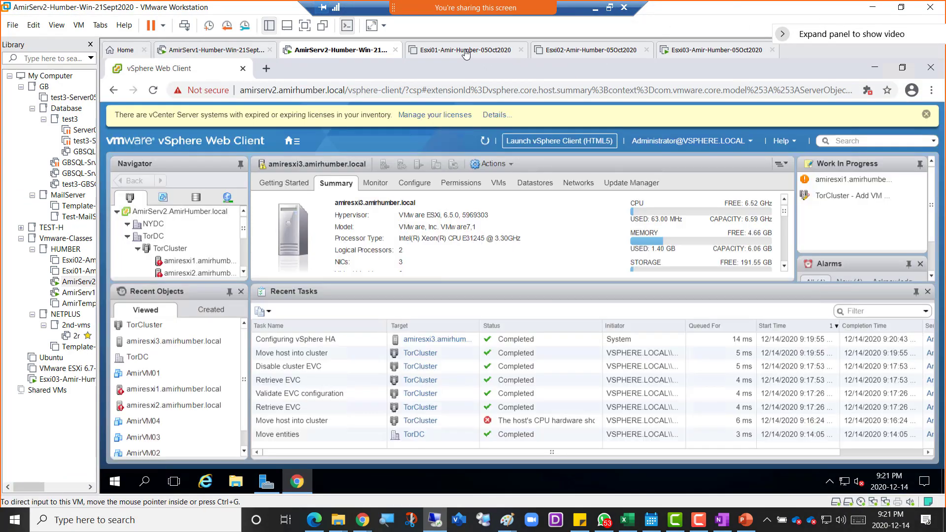
click(463, 50)
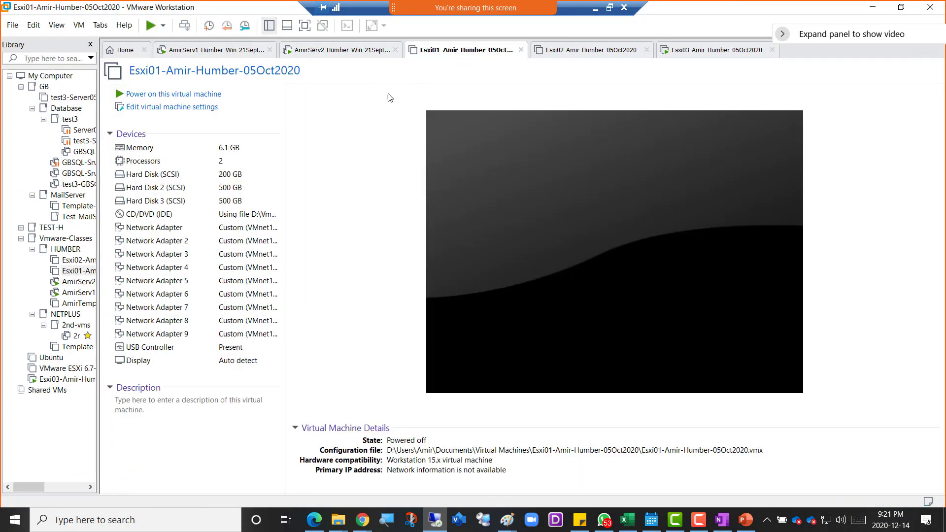
click(177, 95)
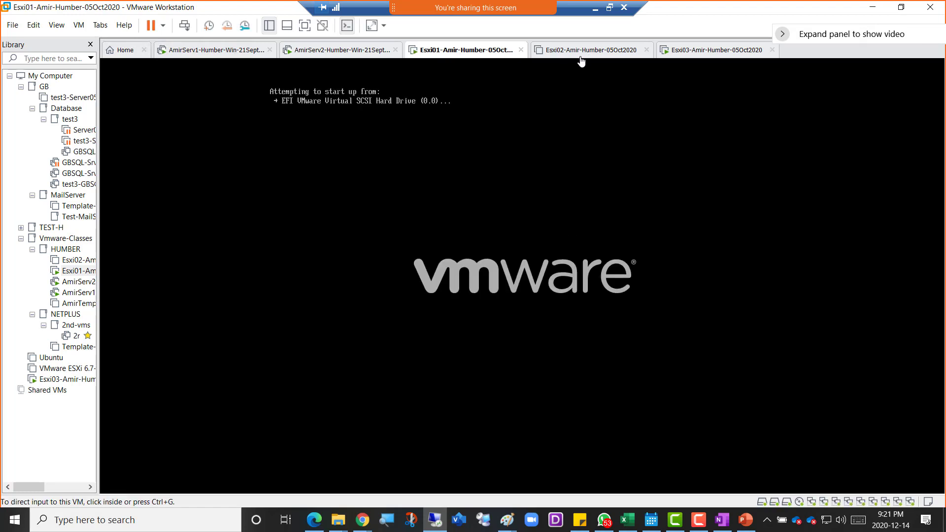
click(589, 53)
click(174, 94)
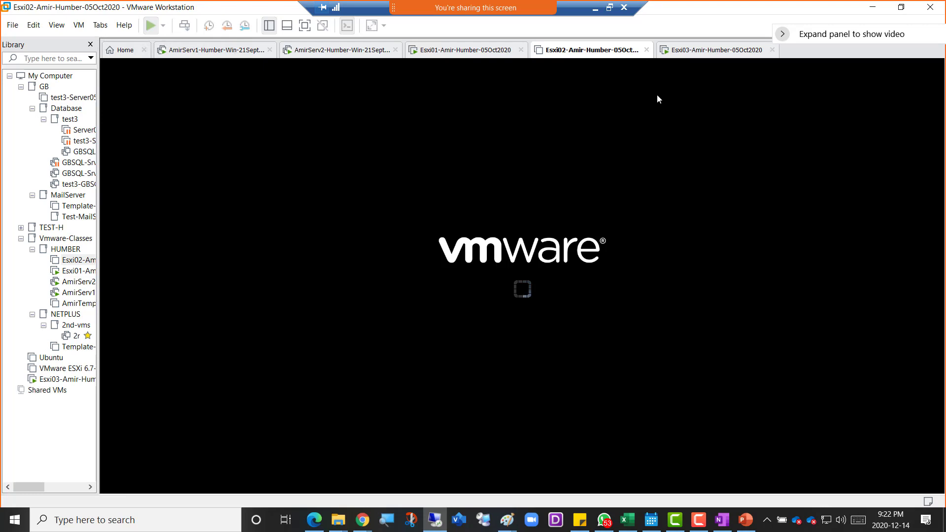
Switch to the Paint diagram of the vSAN lab and review the server and ESXi host layout
click(594, 10)
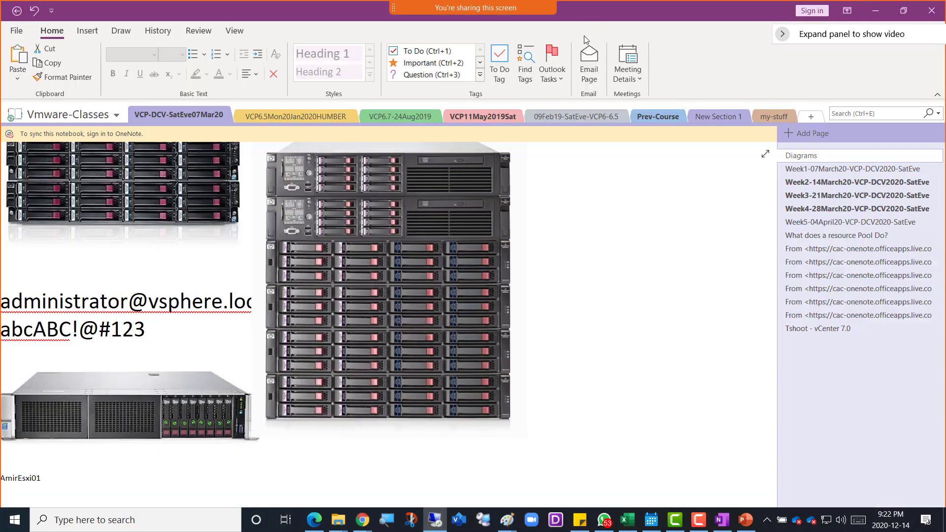
mouse_move(496, 520)
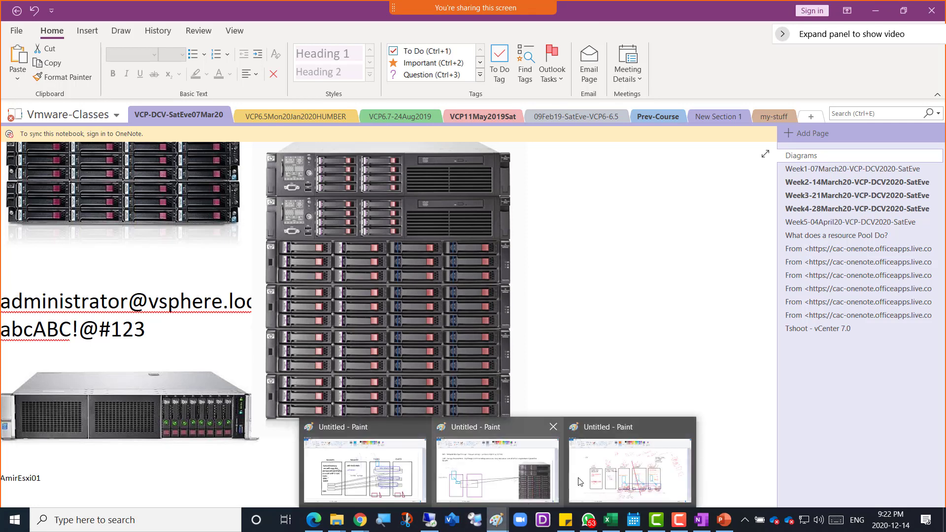
click(640, 459)
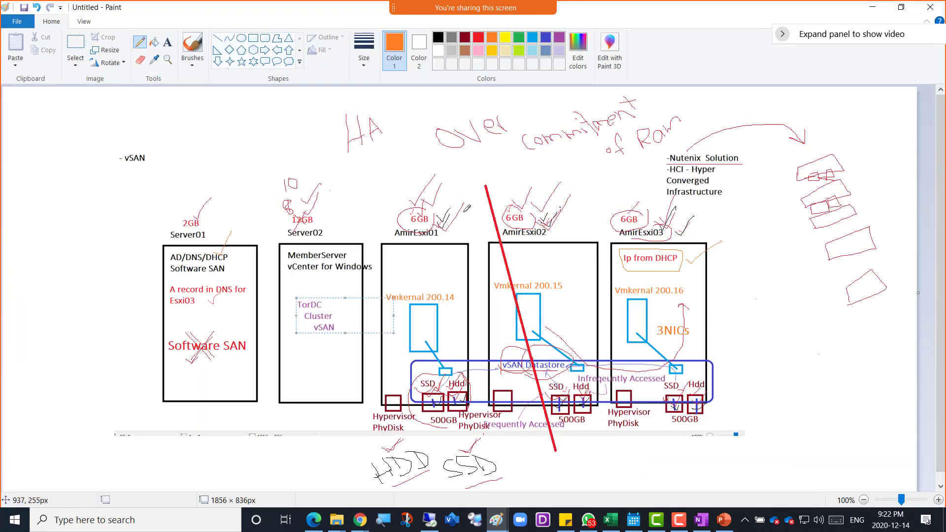
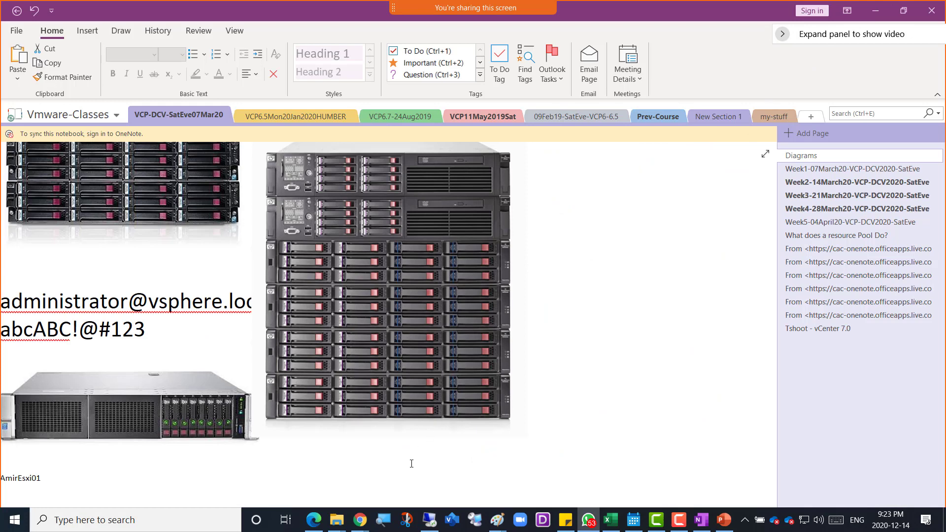
Return to the remote desktop, check the consoles of Esxi01, Esxi02 and Esxi03, and go back to the AmirServ2 virtual machine
click(432, 520)
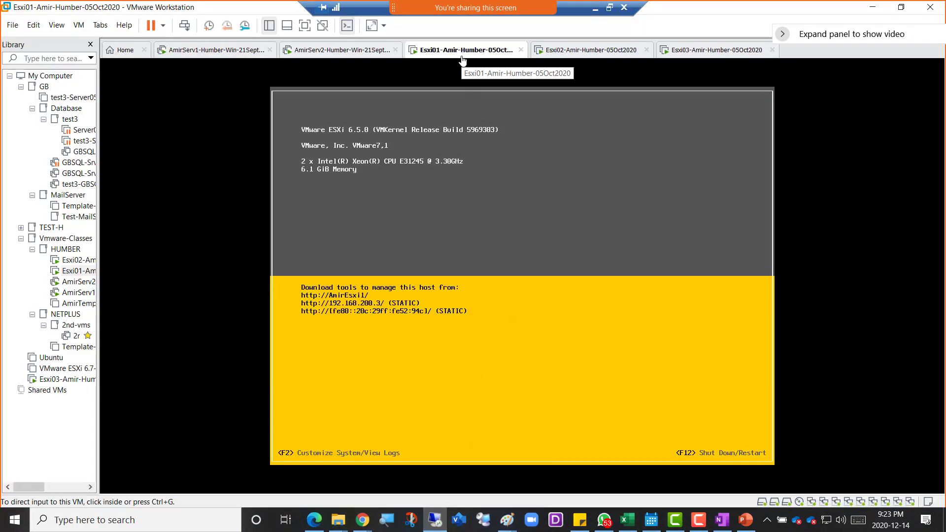
click(579, 58)
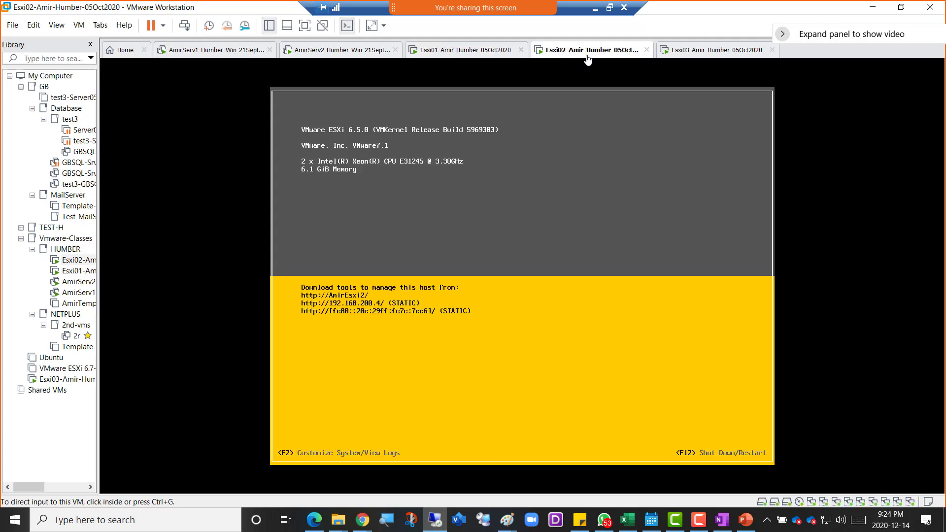
click(704, 54)
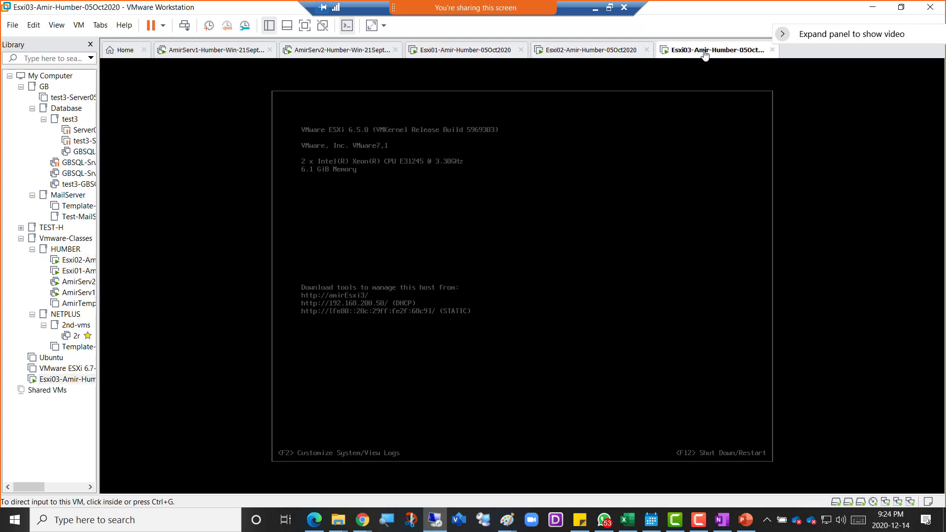
click(312, 53)
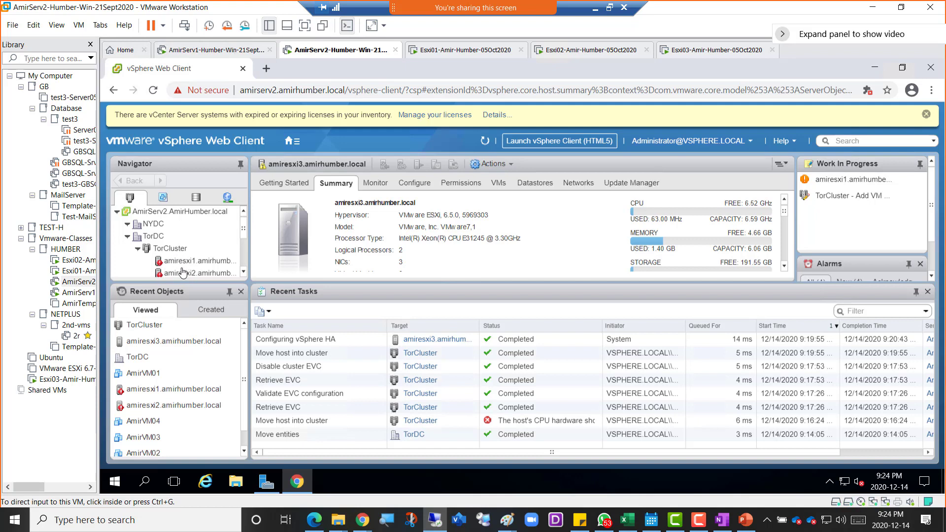
Show the AmirServ2 virtual machine full screen and refresh the vSphere Web Client to update the TorCluster host status
click(306, 28)
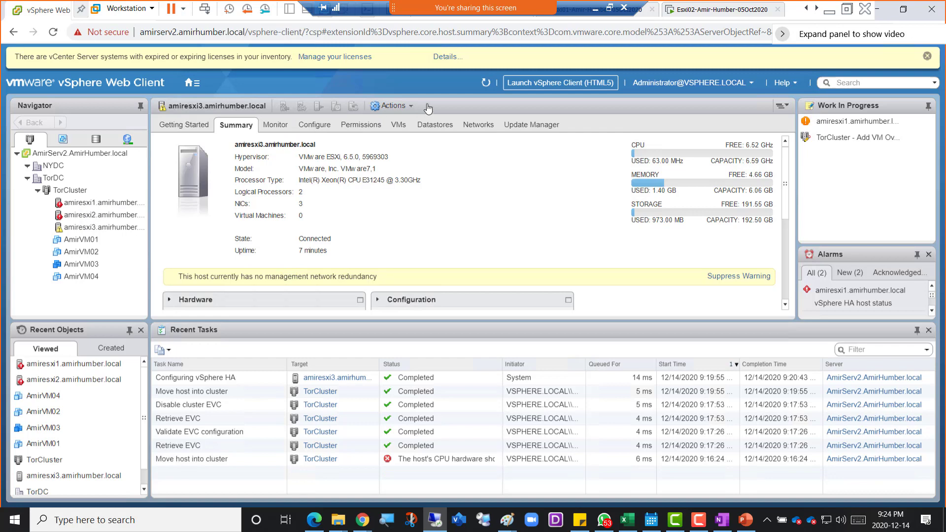
click(487, 83)
click(487, 84)
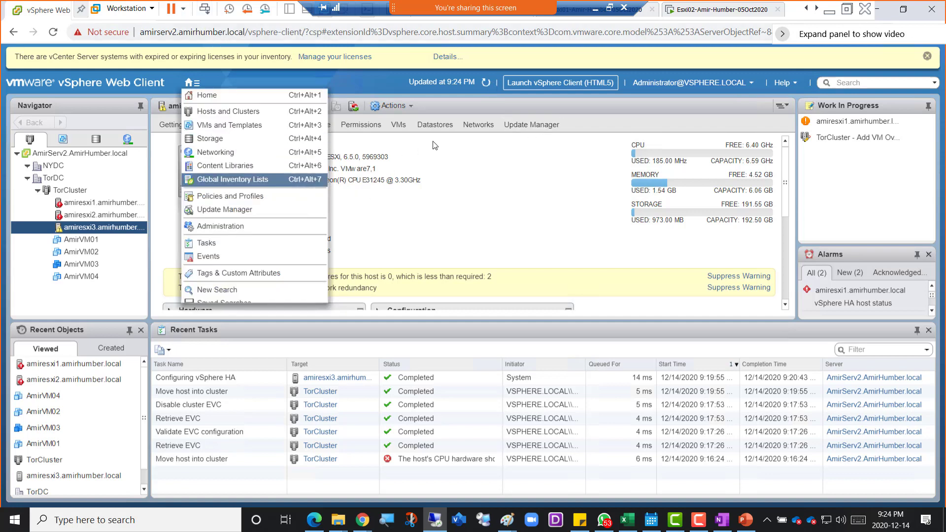
click(485, 84)
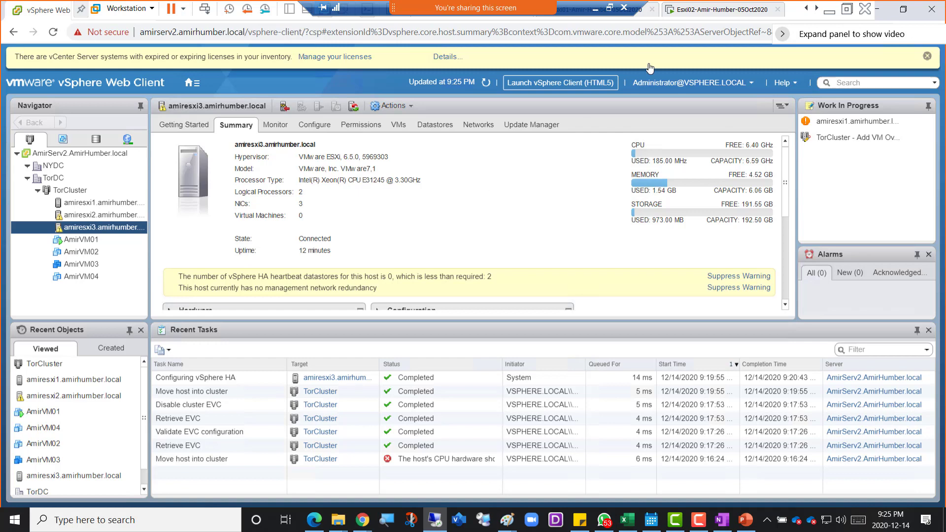
Switch to the PowerPoint vSAN slides and highlight the Lab Steps & Precautions bullets on the third ESXi, new disks and vmkernal ports
click(596, 9)
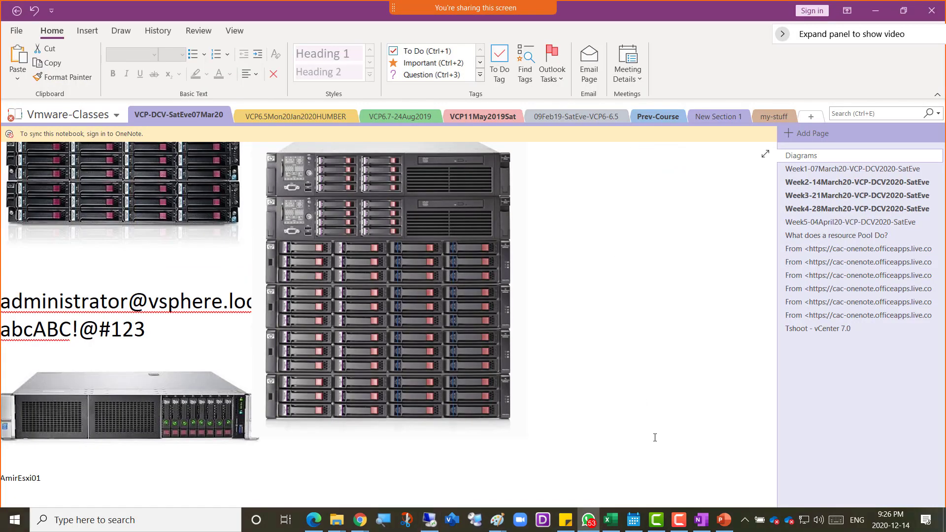
click(722, 520)
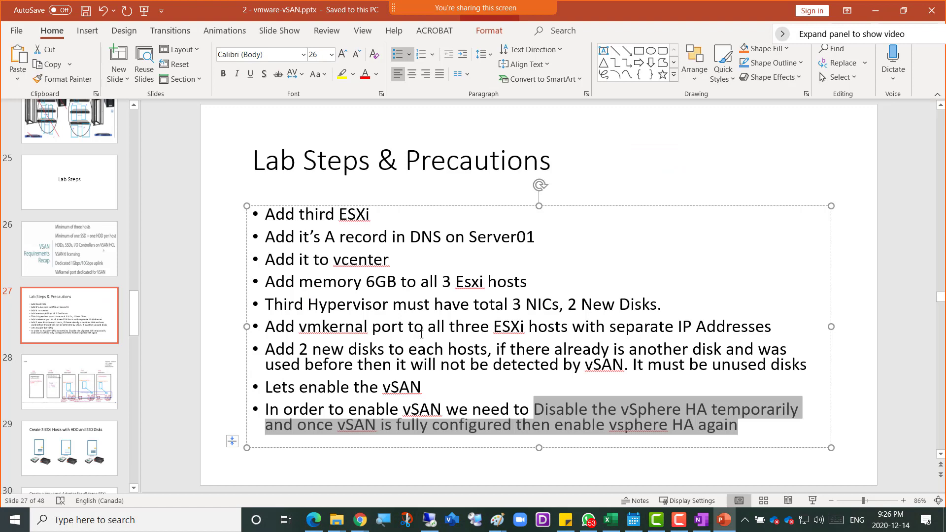
drag(655, 304, 266, 213)
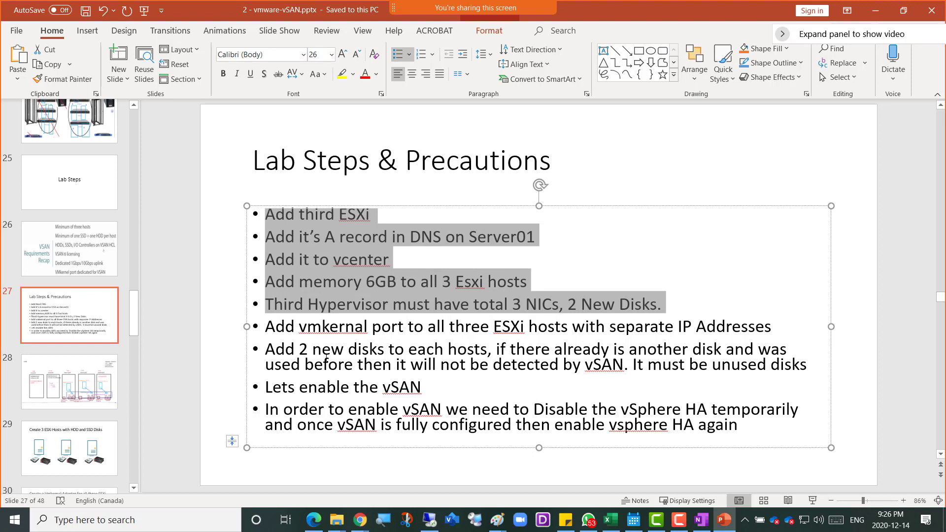
drag(261, 348, 440, 365)
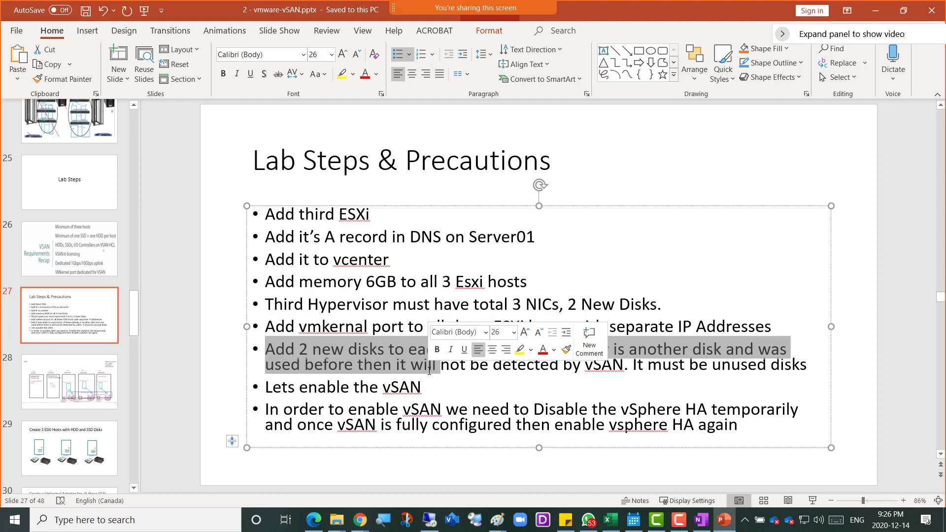
click(265, 326)
drag(311, 327, 772, 327)
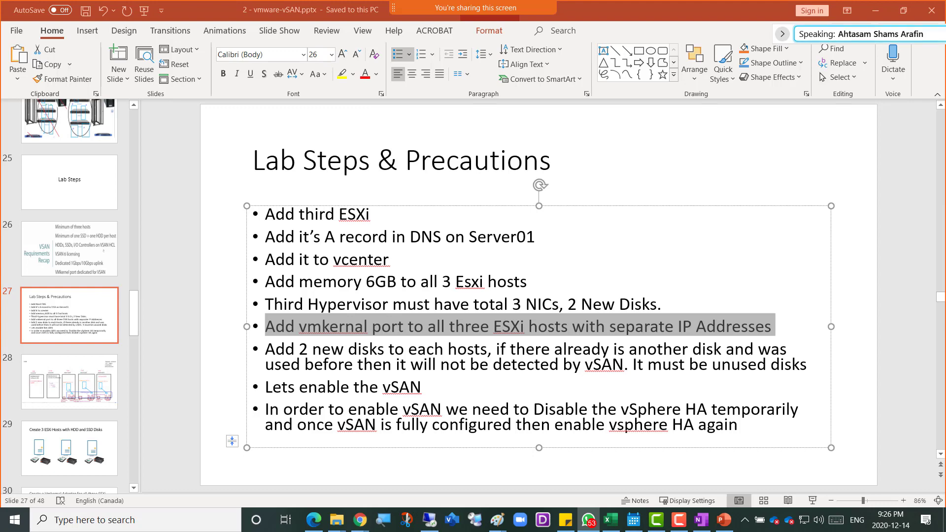
Look at the WhatsApp photo of the ESXi console and move it away to return to the lab steps slide
drag(945, 49, 490, 46)
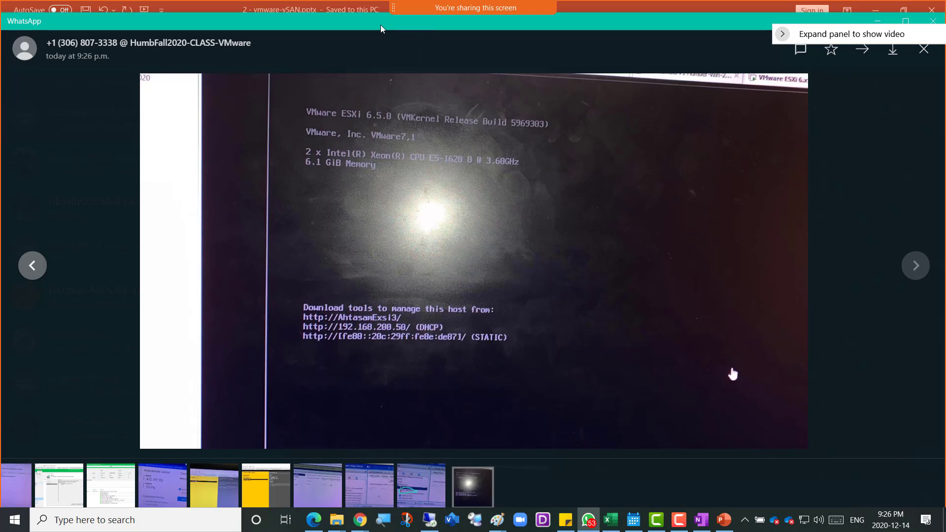
drag(381, 26, 945, 135)
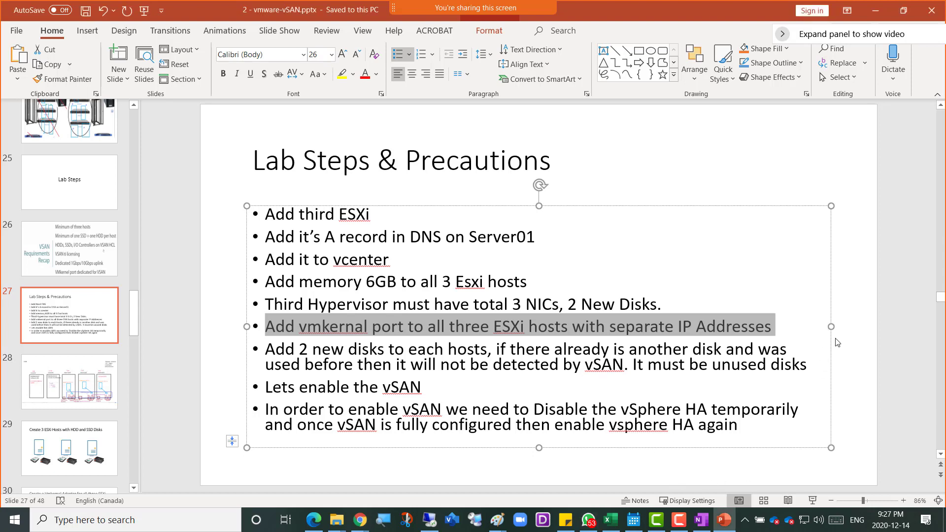
click(852, 354)
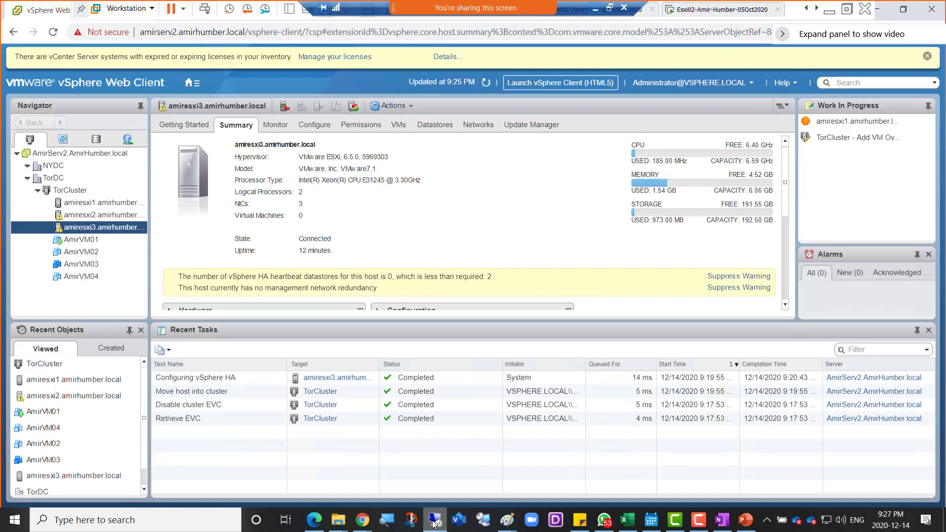
Return to the vSphere Web Client and open the VMkernel adapters configuration of host amiresxi1.amirhumber.local
click(429, 519)
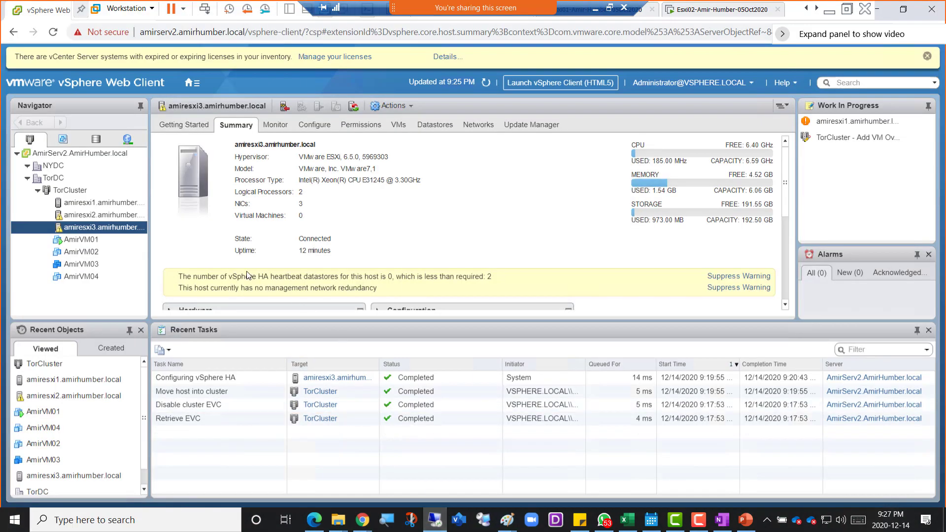
click(99, 202)
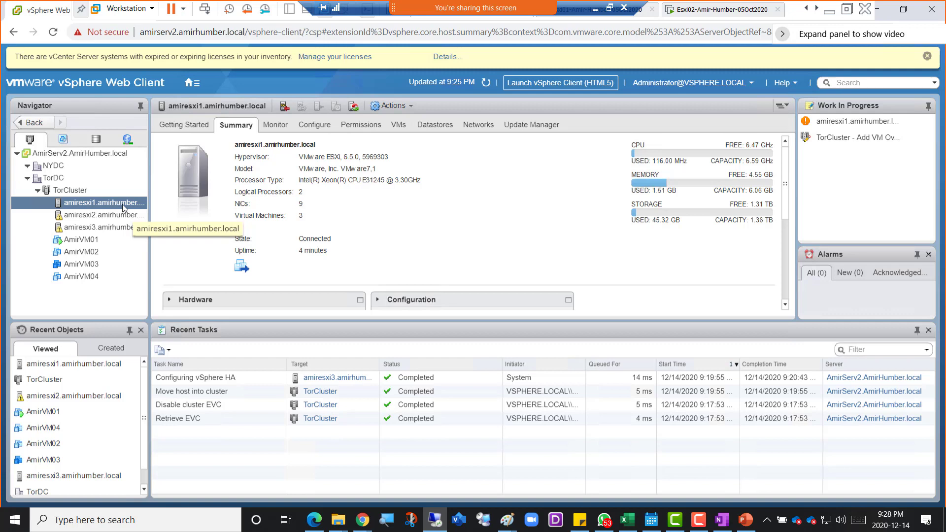
click(309, 127)
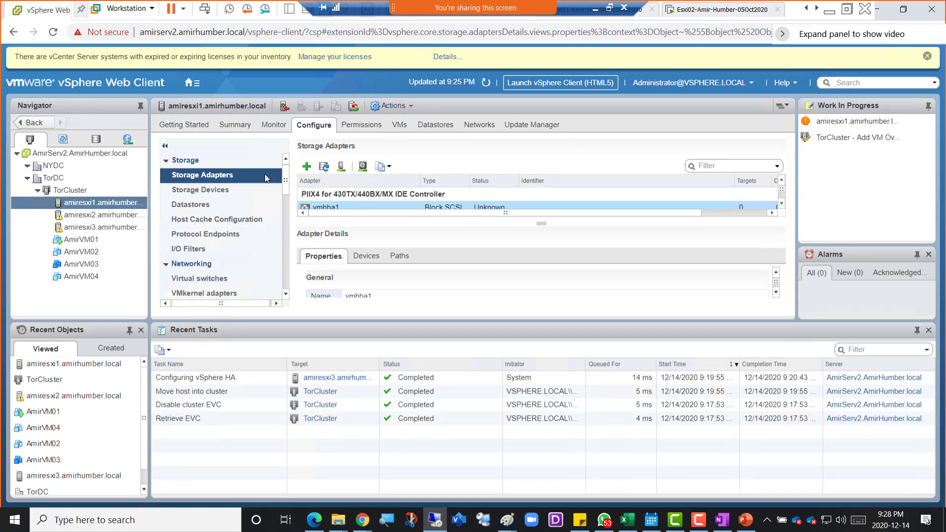
click(202, 293)
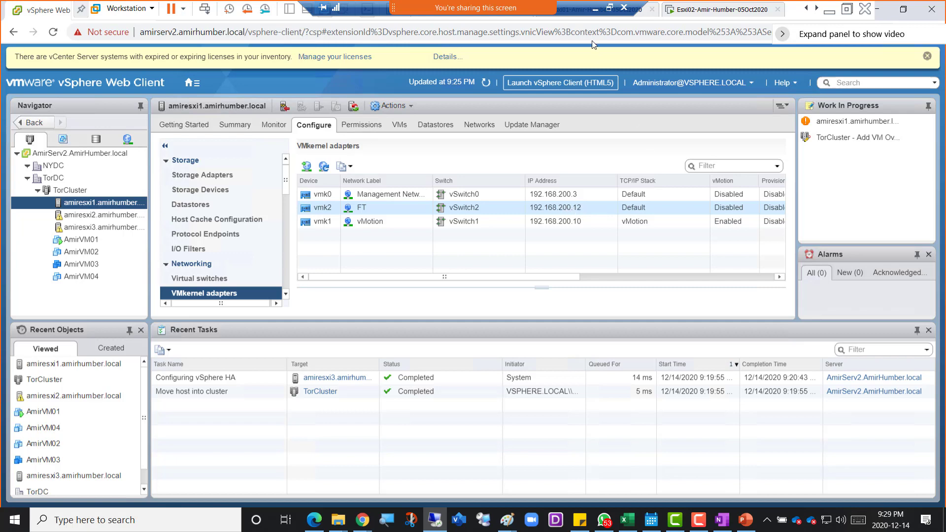
Mark the Vmkernal 200.14, 200.15 and 200.16 labels in orange on the Paint vSAN diagram and return to amiresxi1's VMkernel adapters
click(595, 8)
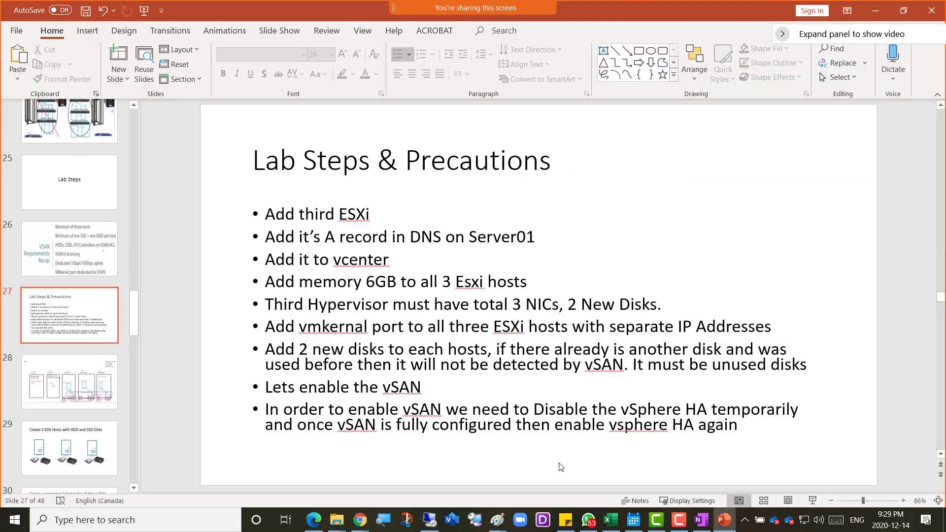
click(501, 527)
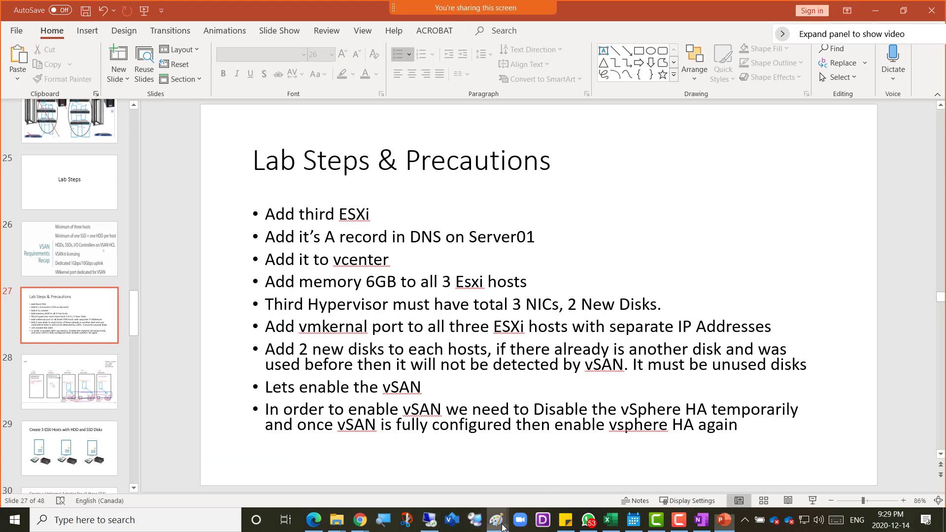
click(611, 471)
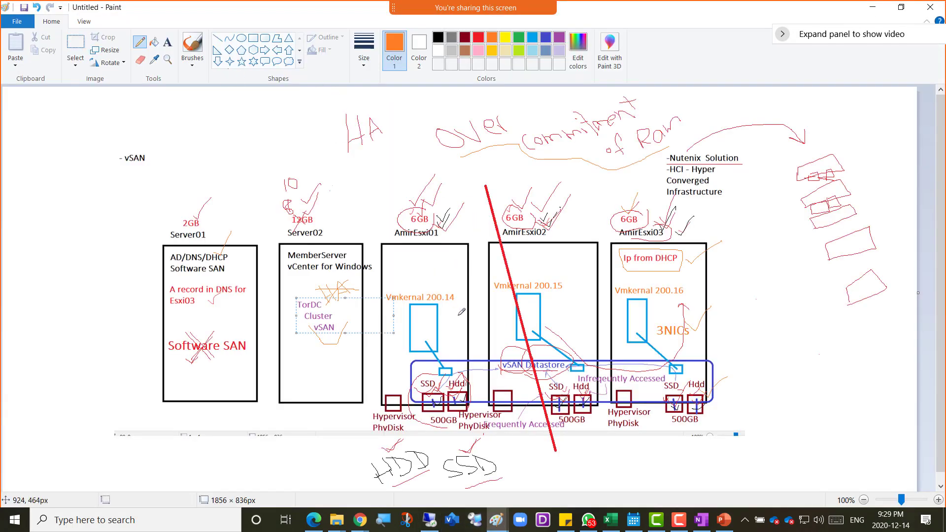
mouse_move(456, 292)
mouse_down()
mouse_move(445, 302)
mouse_move(456, 293)
mouse_up()
mouse_move(546, 271)
mouse_down()
mouse_move(559, 294)
mouse_move(566, 277)
mouse_up()
drag(672, 293, 690, 285)
key(alt+Tab)
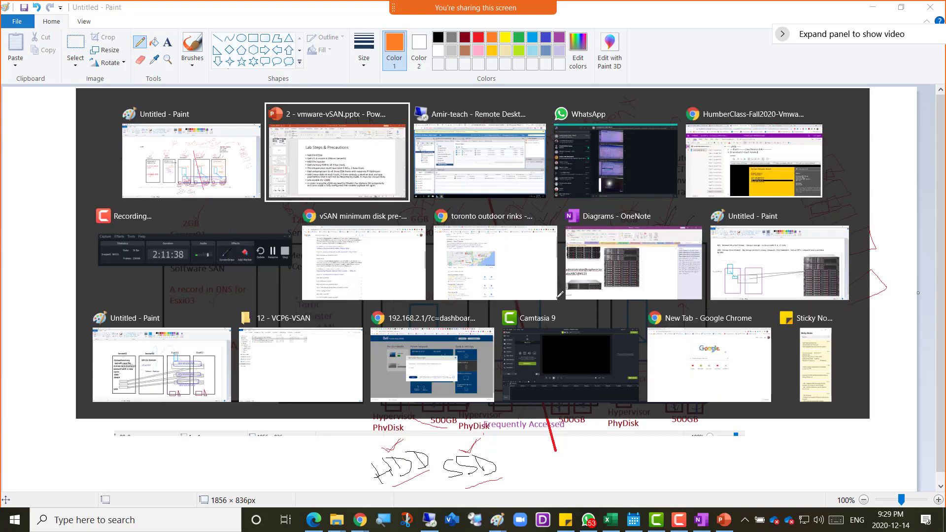
key(alt+Tab)
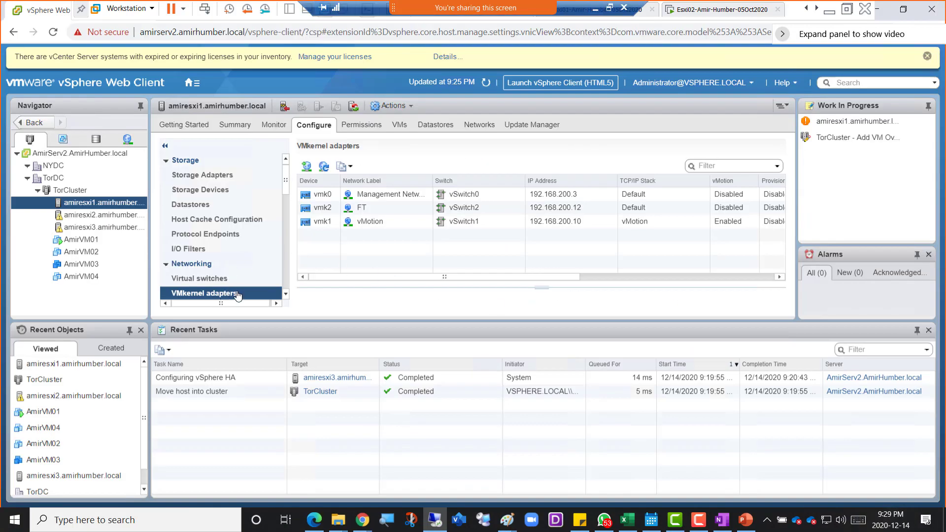
Start adding a VMkernel network adapter to amiresxi1.amirhumber.local, using a new standard switch as the target device
click(307, 169)
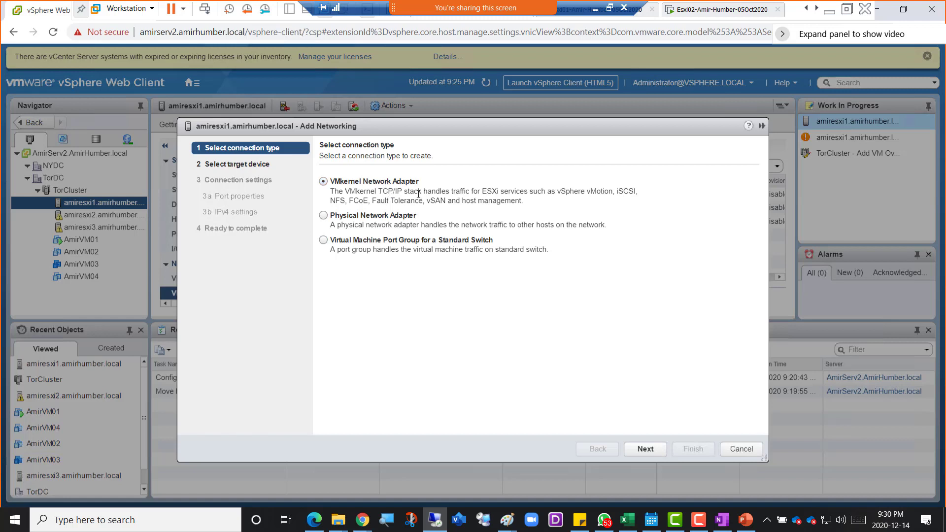
click(641, 450)
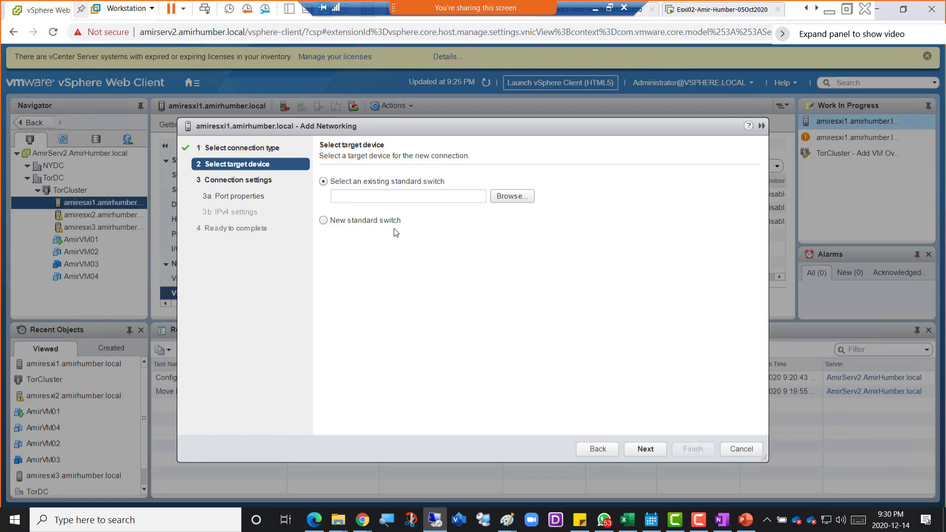
click(345, 222)
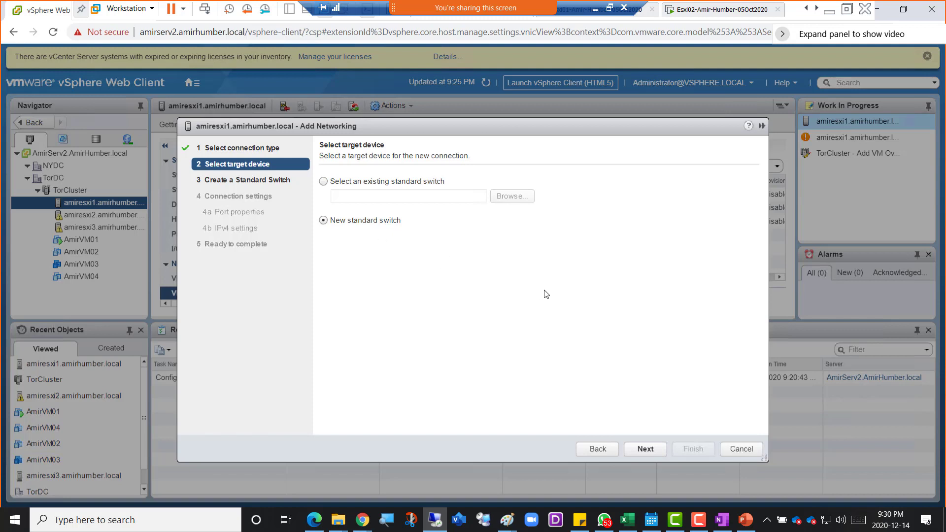
click(643, 449)
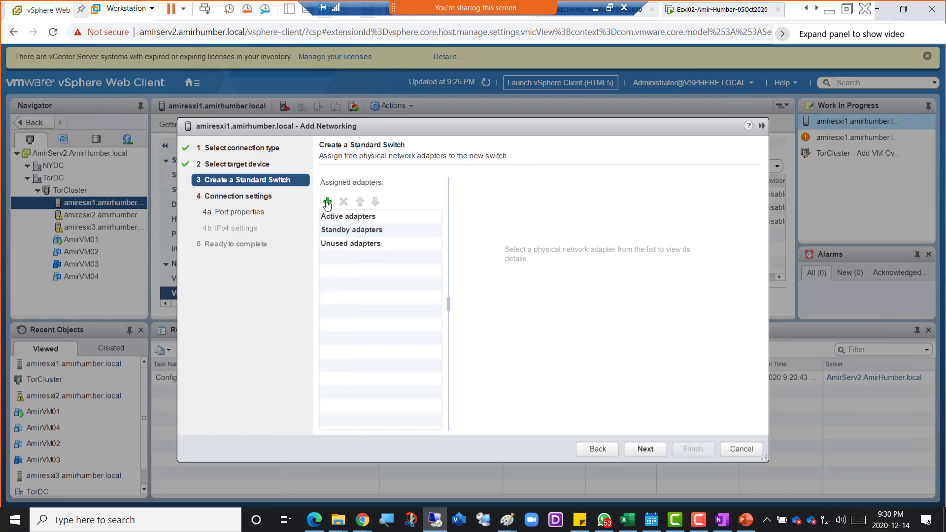
Assign vmnic6 and vmnic7 as active adapters to amiresxi1's new standard switch and continue to the port properties
click(327, 203)
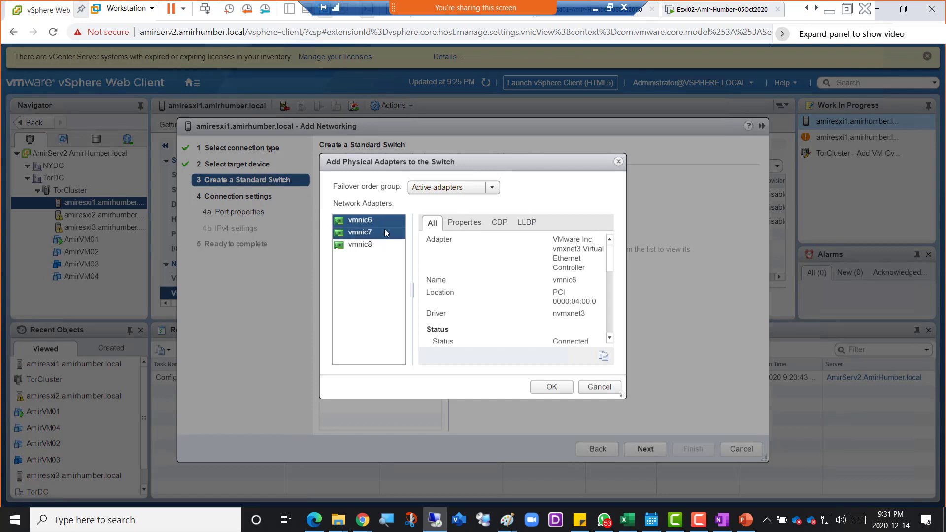
ctrl+click(389, 248)
click(389, 248)
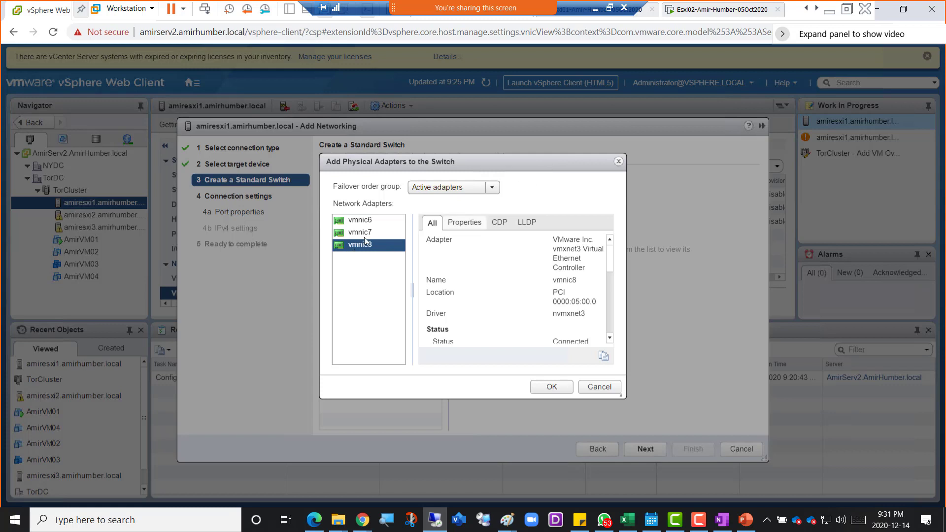
ctrl+click(377, 218)
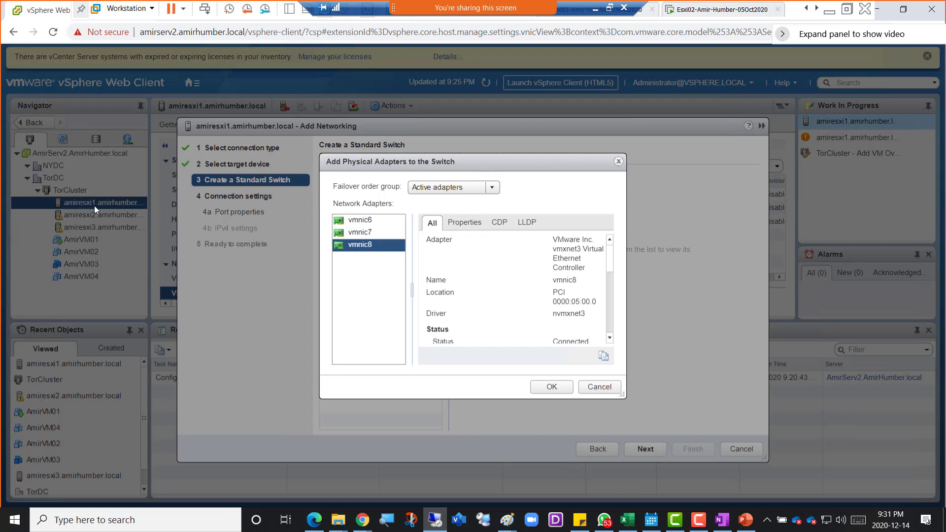
click(382, 221)
ctrl+click(376, 232)
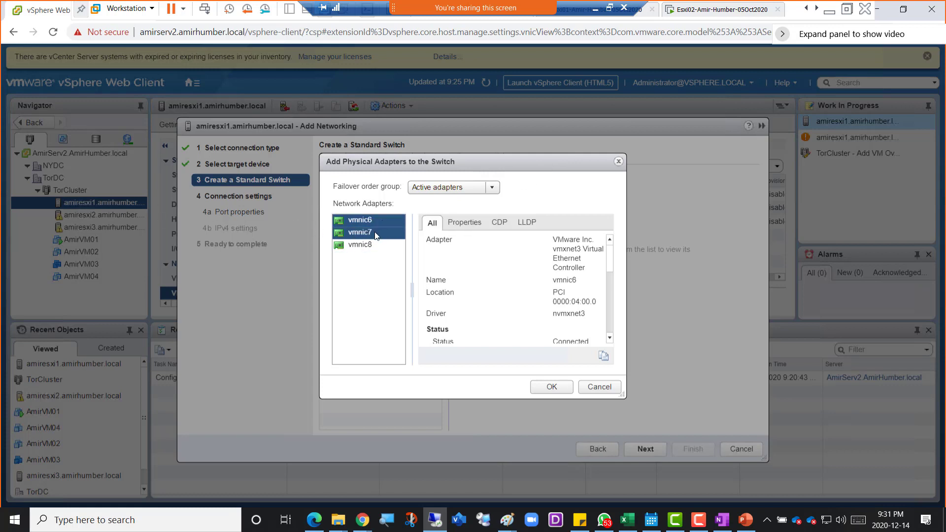
click(551, 388)
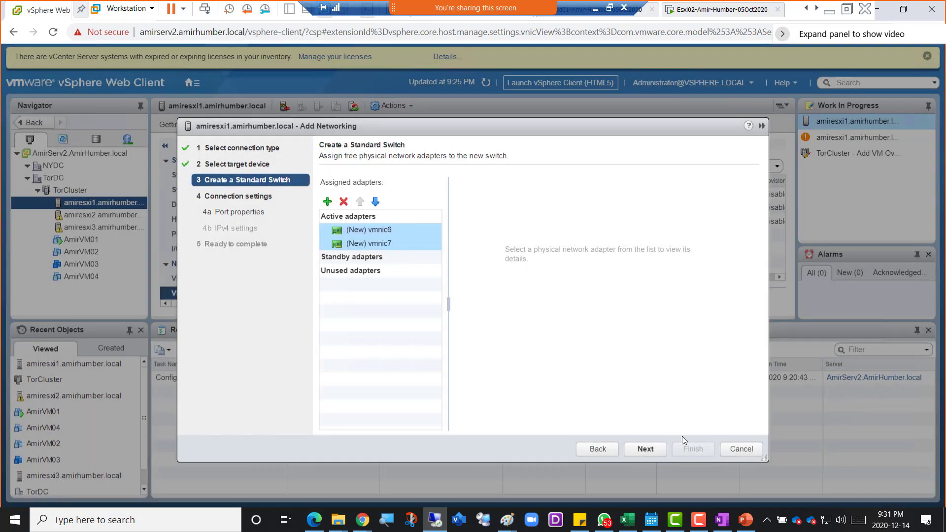
click(643, 450)
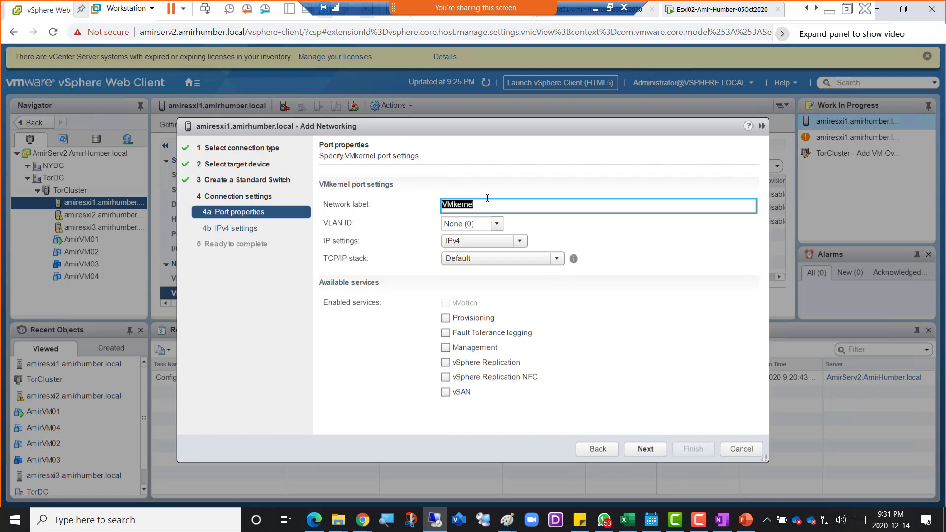
Label amiresxi1's new VMkernel port vSAN, enable the vSAN service on it and continue to the IPv4 settings
text(vSAN)
click(446, 394)
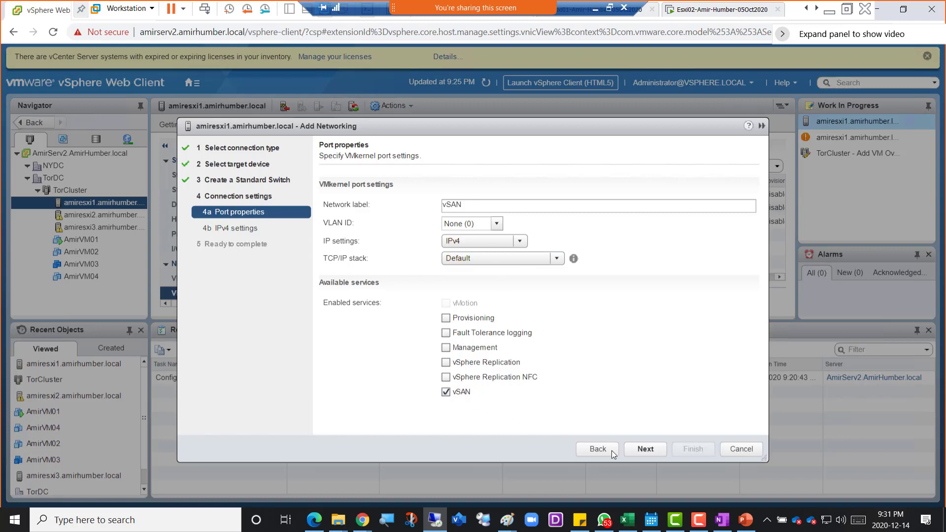
click(643, 448)
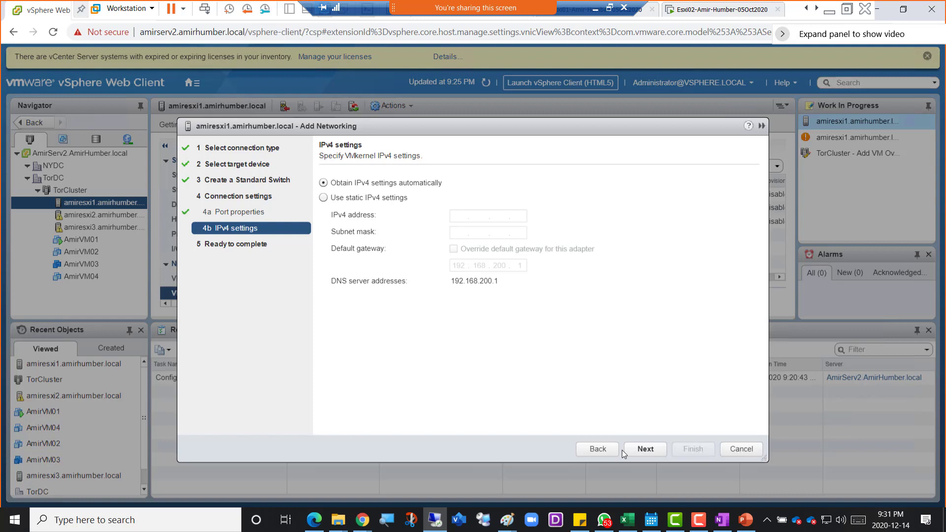
Give amiresxi1's vSAN port the static IPv4 address 192.168.200.14 with subnet mask 255.255.255.0
click(380, 198)
click(463, 217)
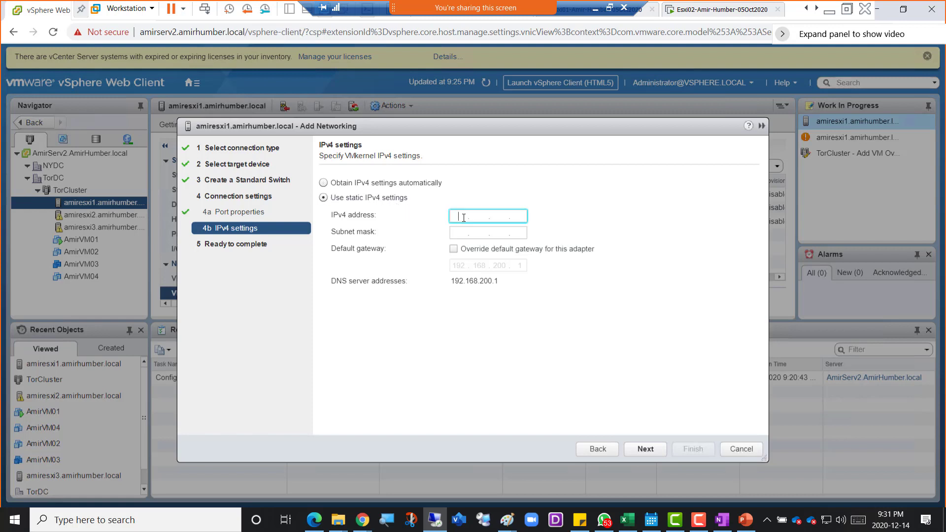
text(192 . 168 . 200 . 14)
key(Tab)
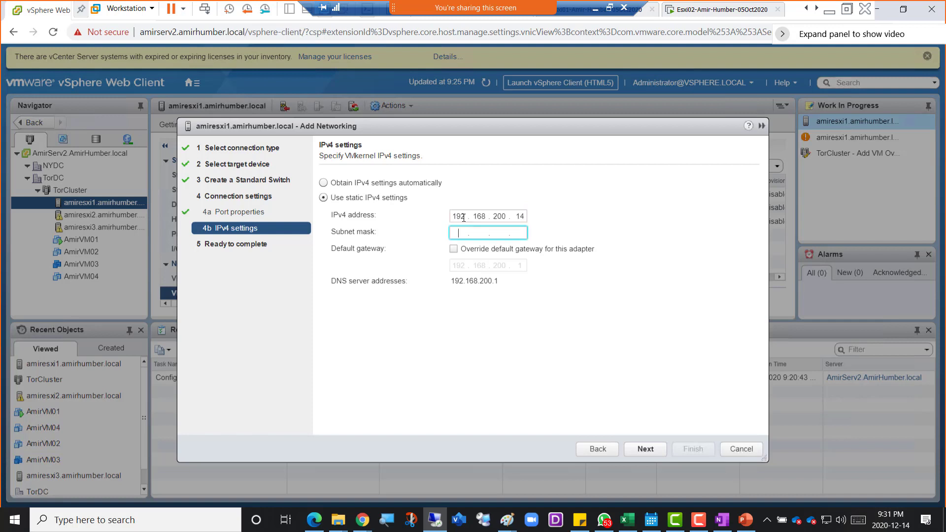
text(255 . 255 . 255 . 0)
click(646, 449)
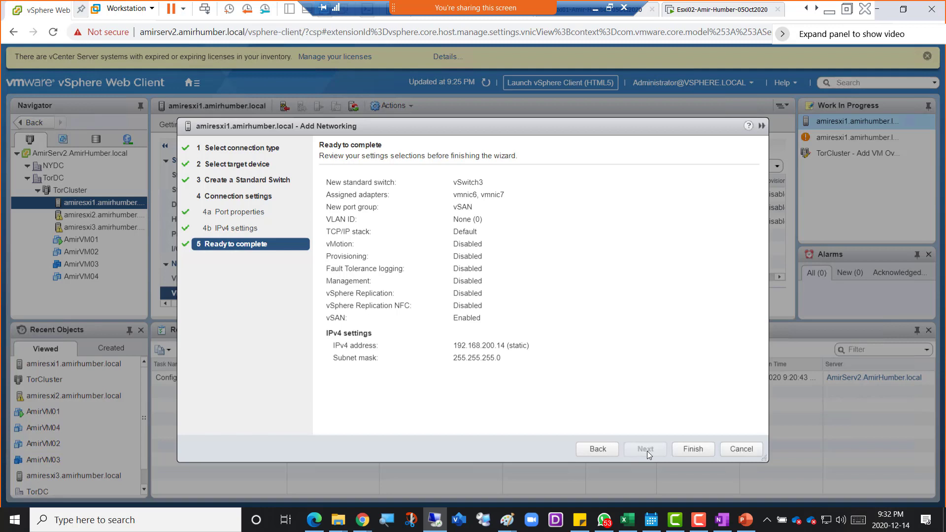
Revisit the IPv4 settings, leave the default gateway override off, and finish adding the vSAN adapter to amiresxi1
click(604, 450)
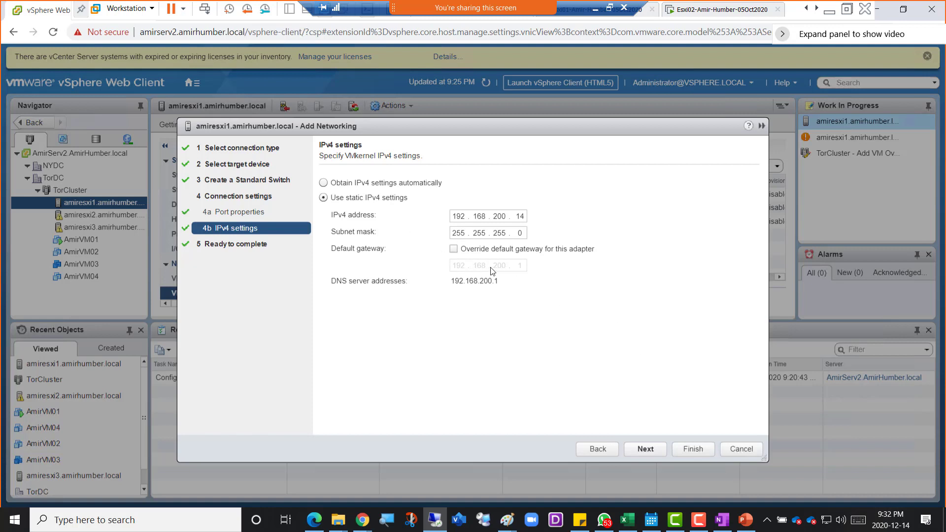
click(454, 249)
click(454, 249)
click(654, 449)
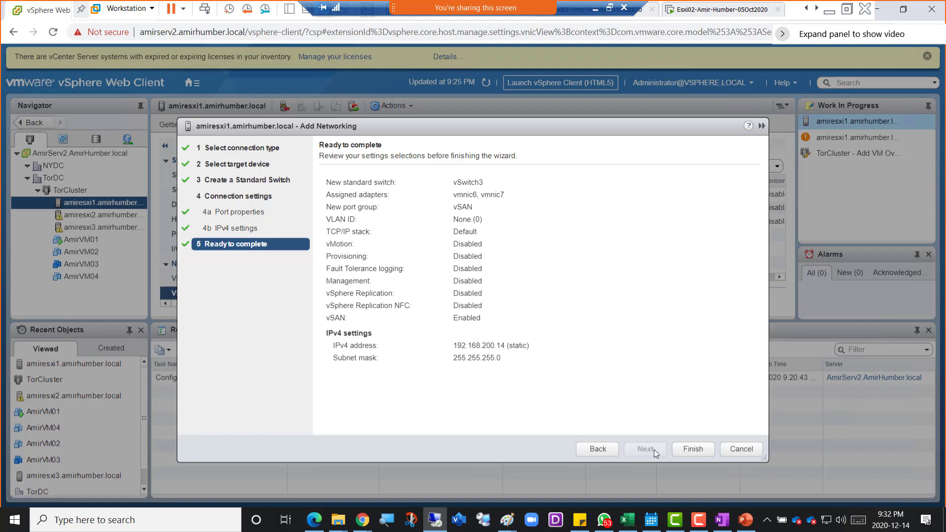
click(689, 450)
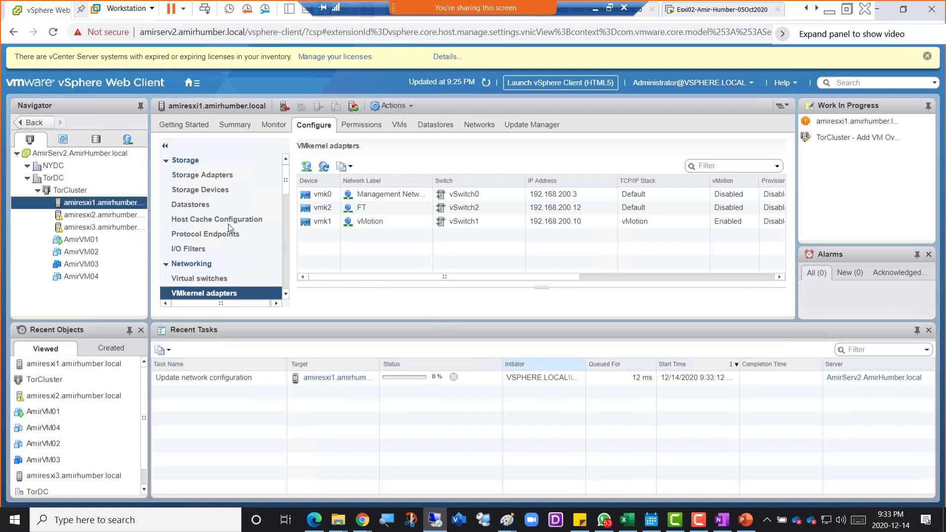
Start adding a VMkernel network adapter to amiresxi2.amirhumber.local, using a new standard switch as the target device
click(109, 216)
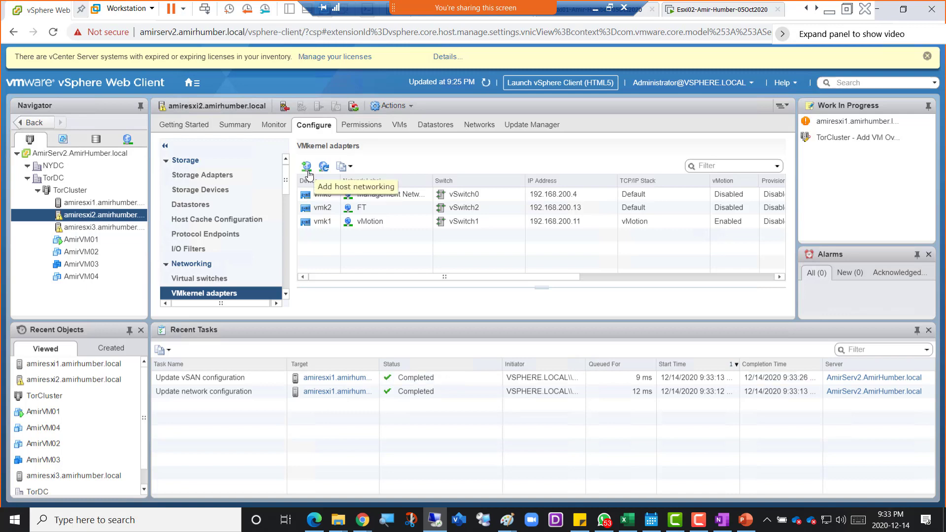
click(306, 166)
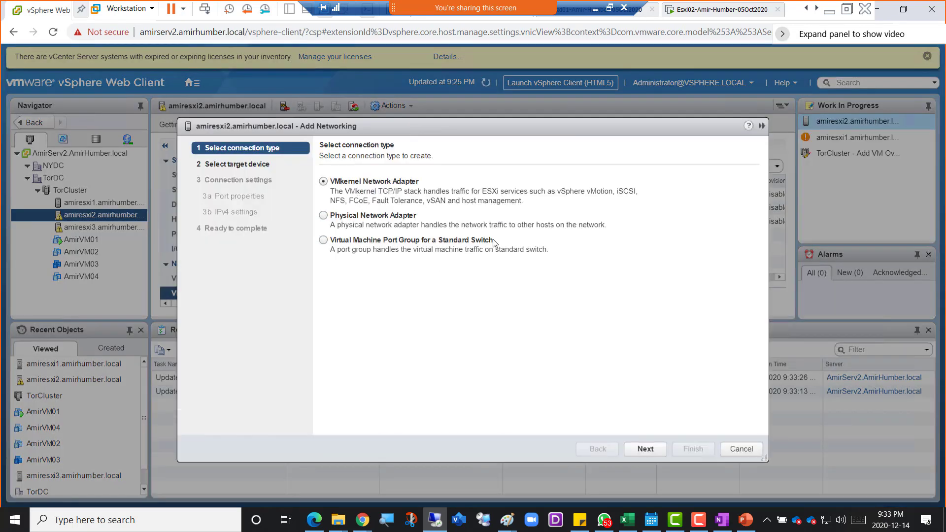
click(643, 452)
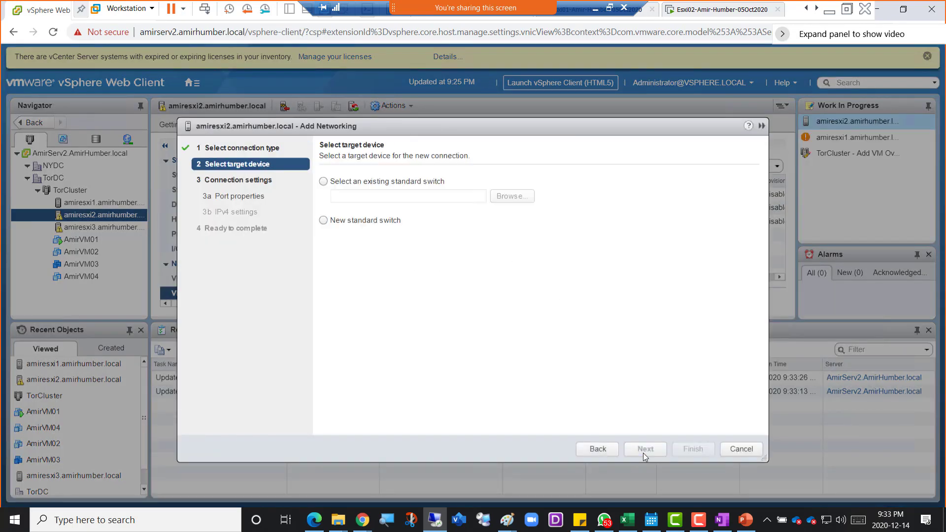
click(350, 222)
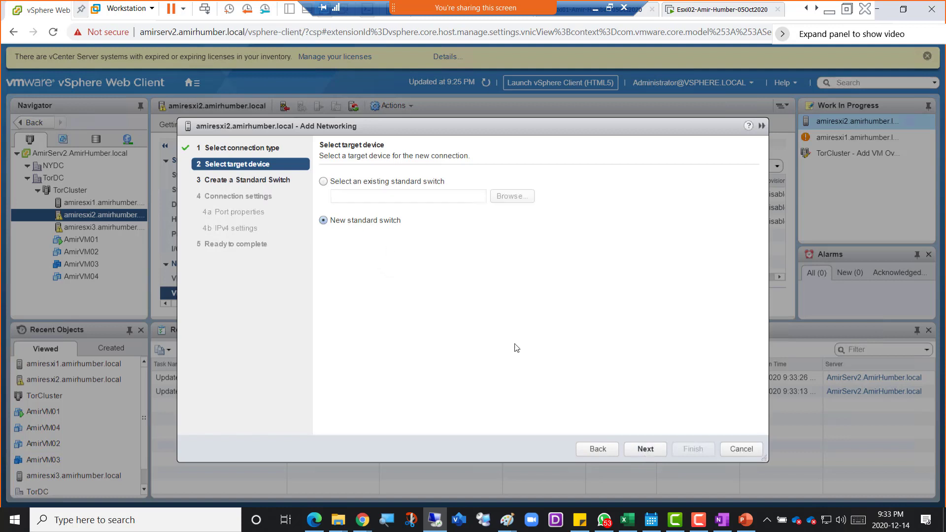
click(642, 451)
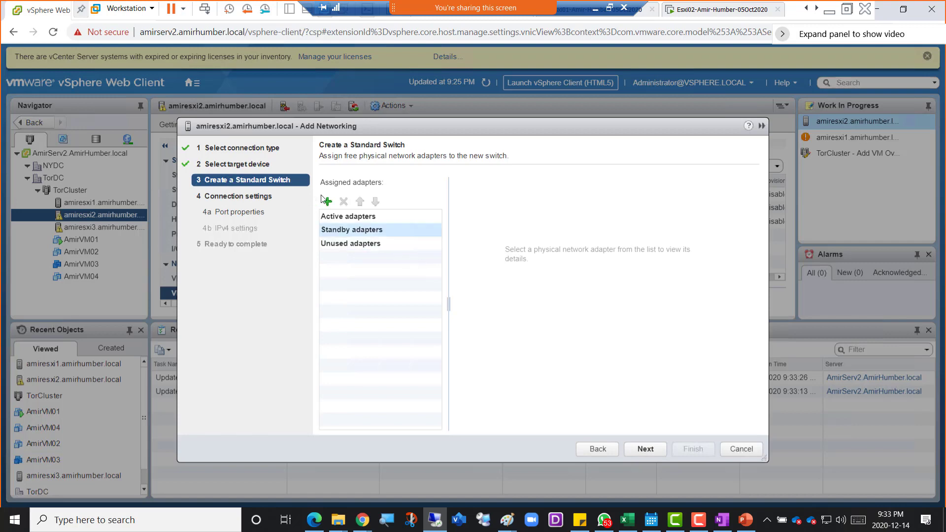
Assign vmnic5 and vmnic6 as active adapters to amiresxi2's new standard switch and continue to the port properties
click(327, 202)
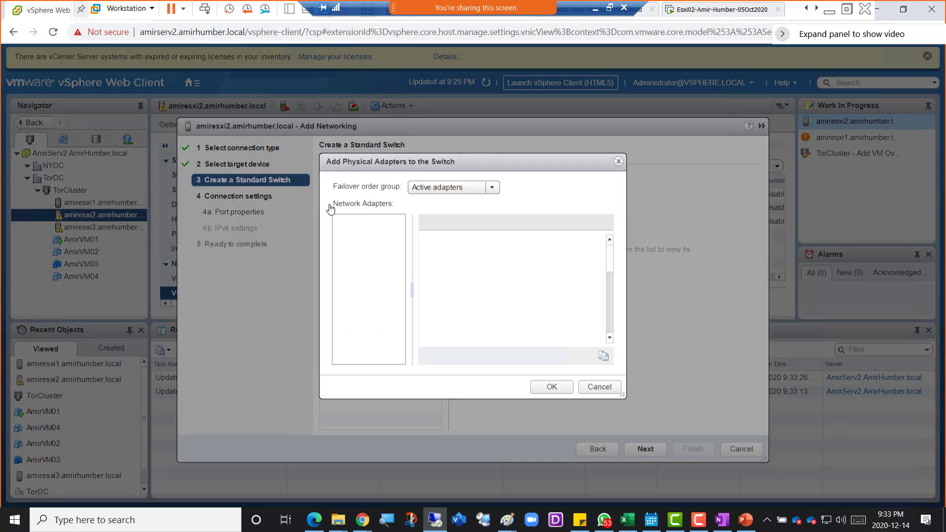
ctrl+click(378, 234)
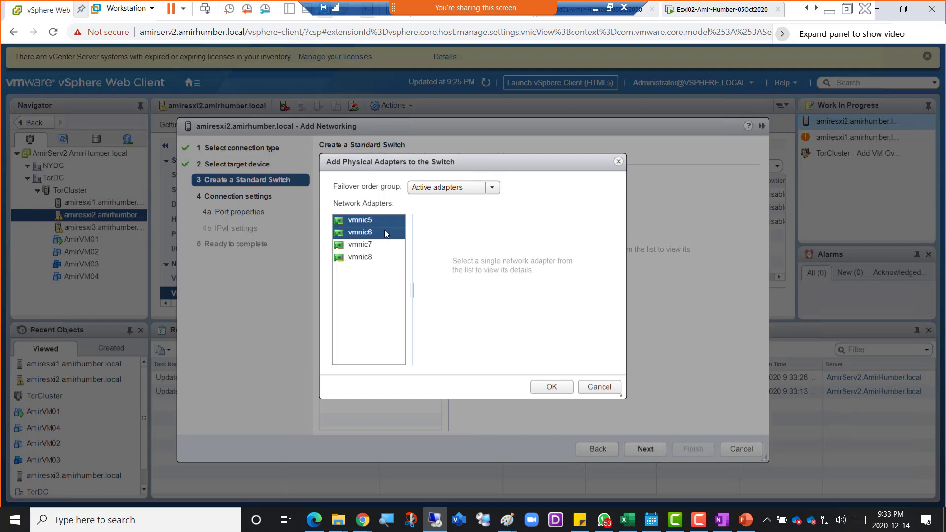
click(552, 387)
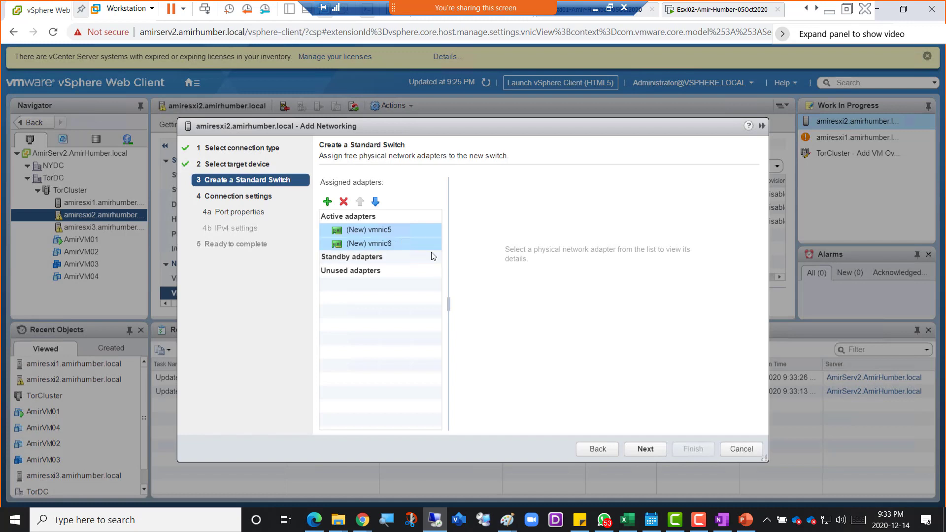
click(642, 449)
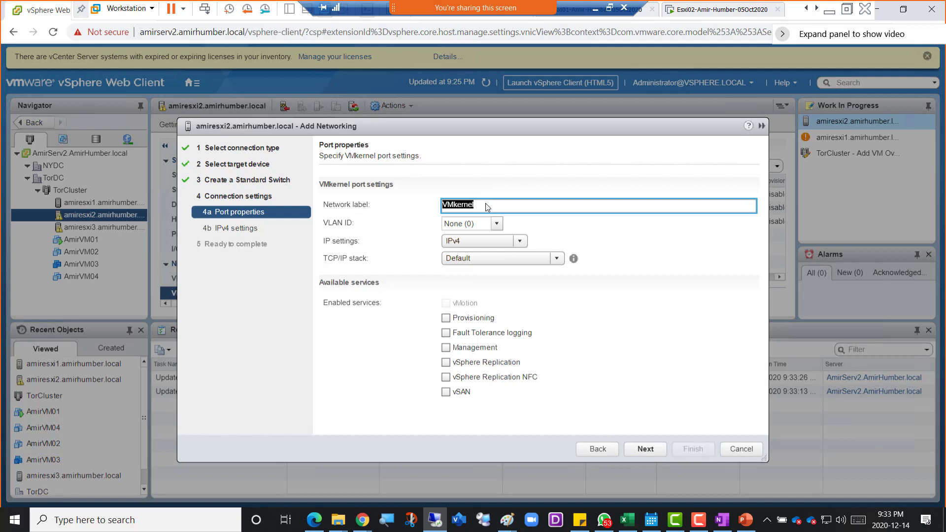
Label amiresxi2's new VMkernel port vSAN, enable the vSAN service on it and continue to the IPv4 settings
text(SAN)
click(446, 393)
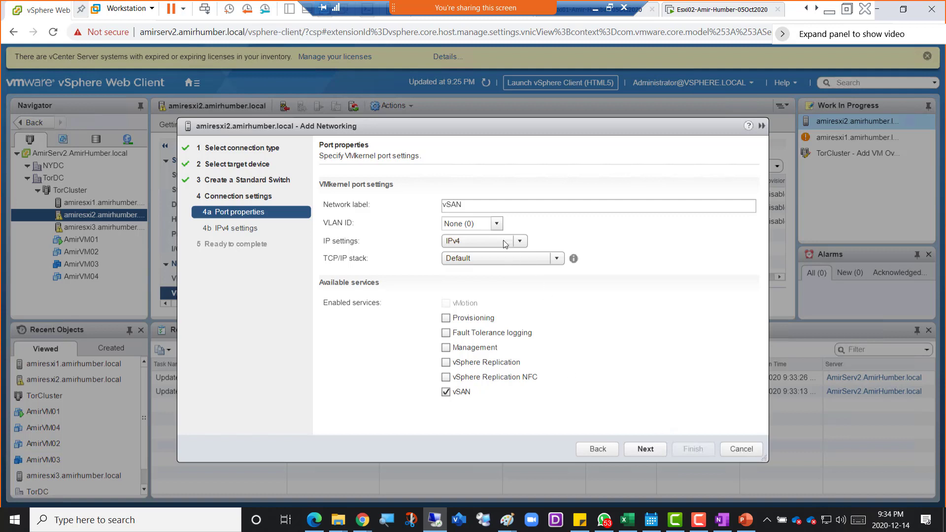
click(645, 448)
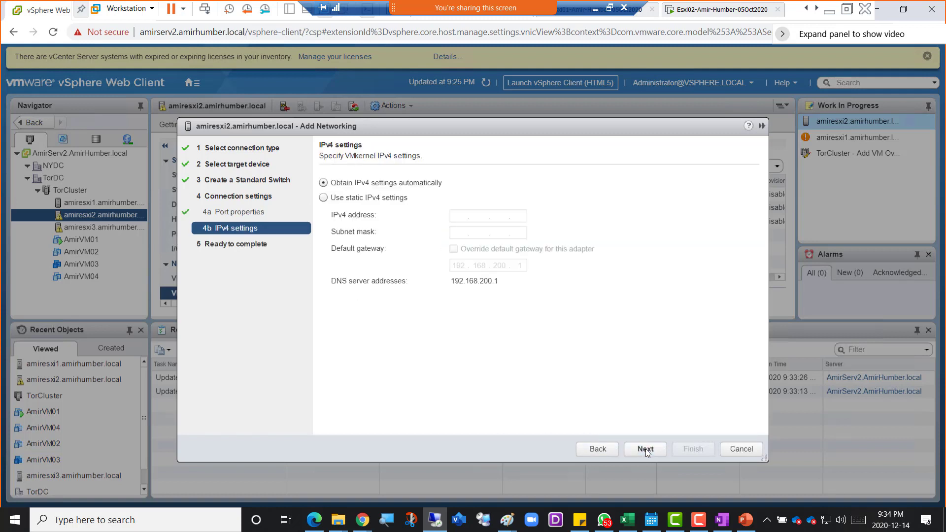
Set amiresxi2's vSAN port to static IPv4 address 192.168.200.15 with subnet mask 255.255.255.0 and finish adding the adapter
click(394, 199)
click(460, 215)
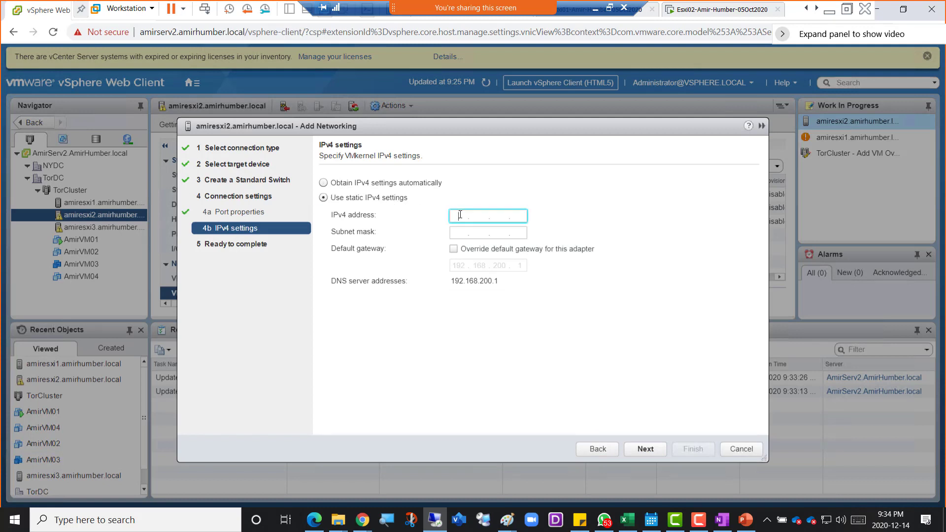
text(192.168.200.15)
key(Tab)
text(255 . 255 . 2)
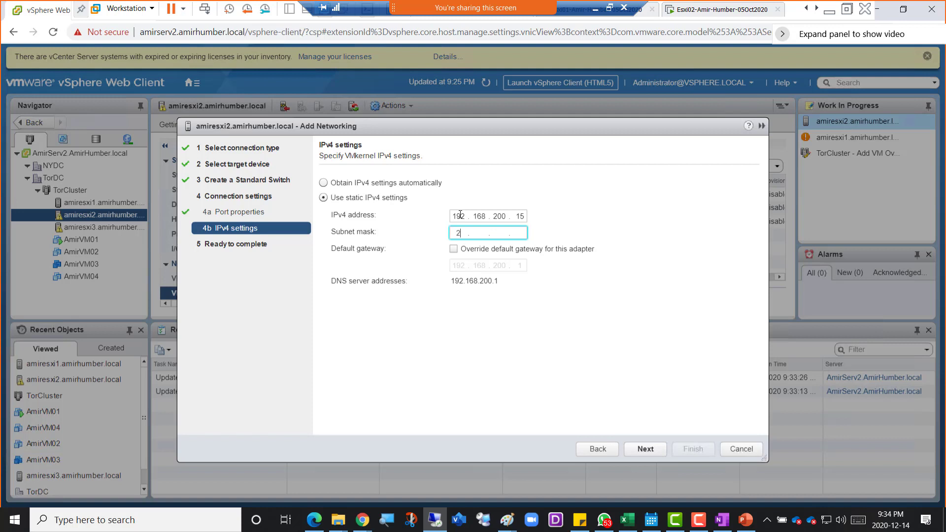
text(55 . 0)
click(643, 449)
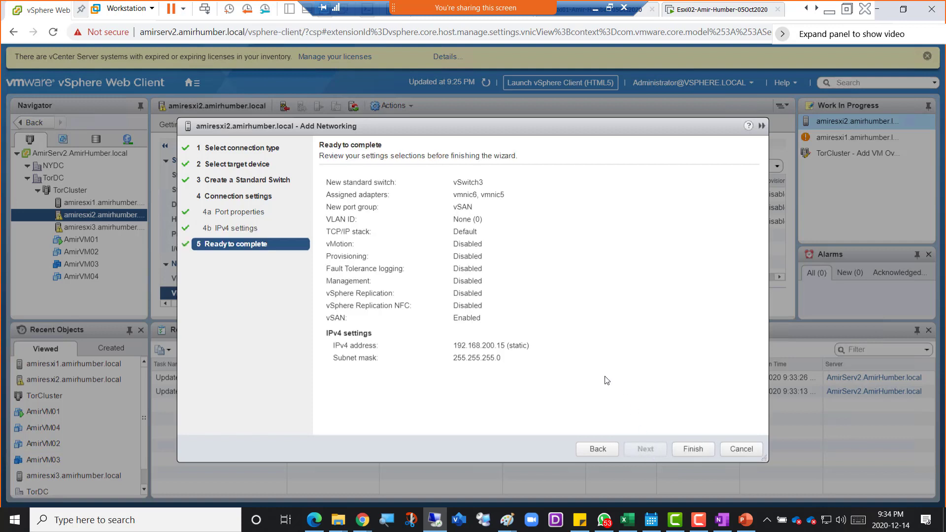
click(697, 447)
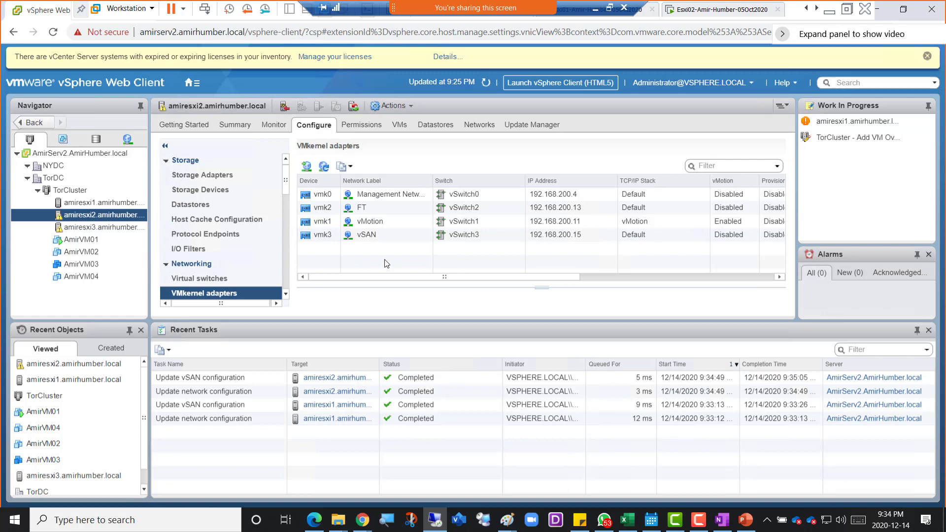
Start adding a VMkernel network adapter to amiresxi3.amirhumber.local, using a new standard switch as the target device
click(79, 228)
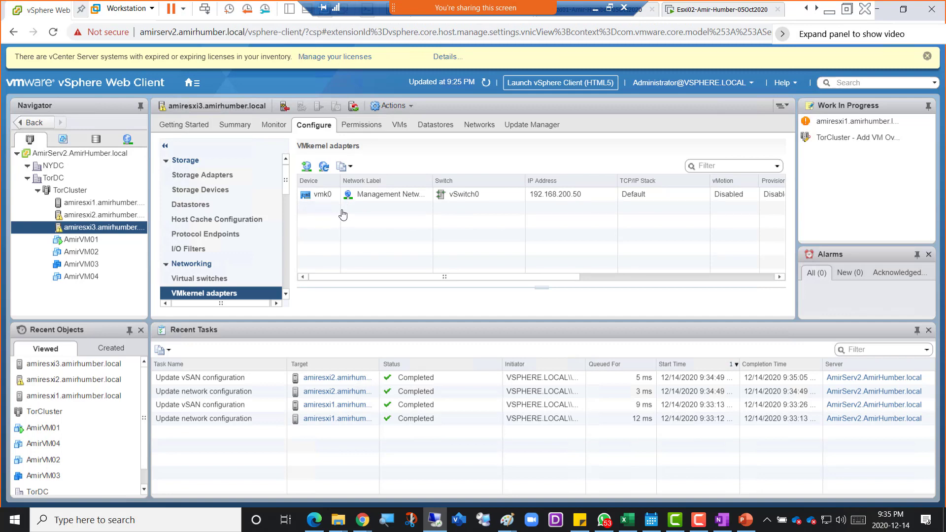
click(307, 168)
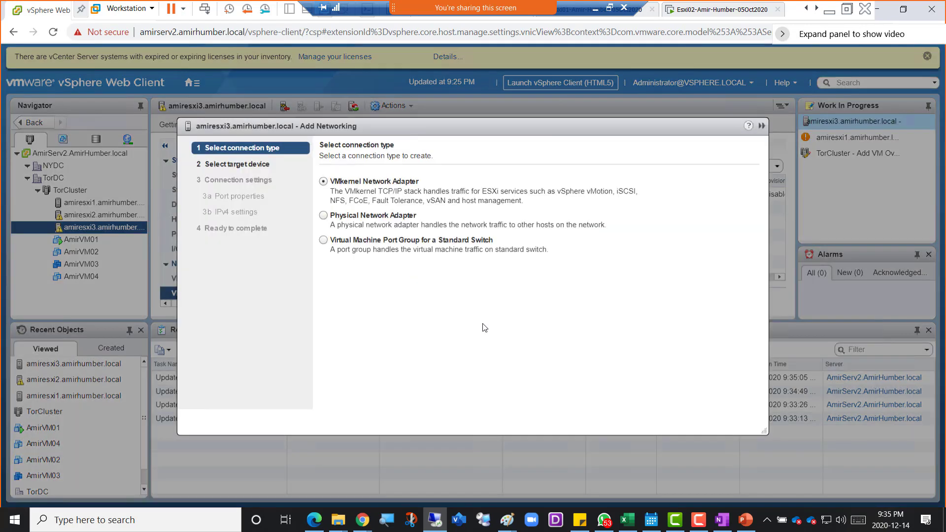
click(645, 448)
click(352, 223)
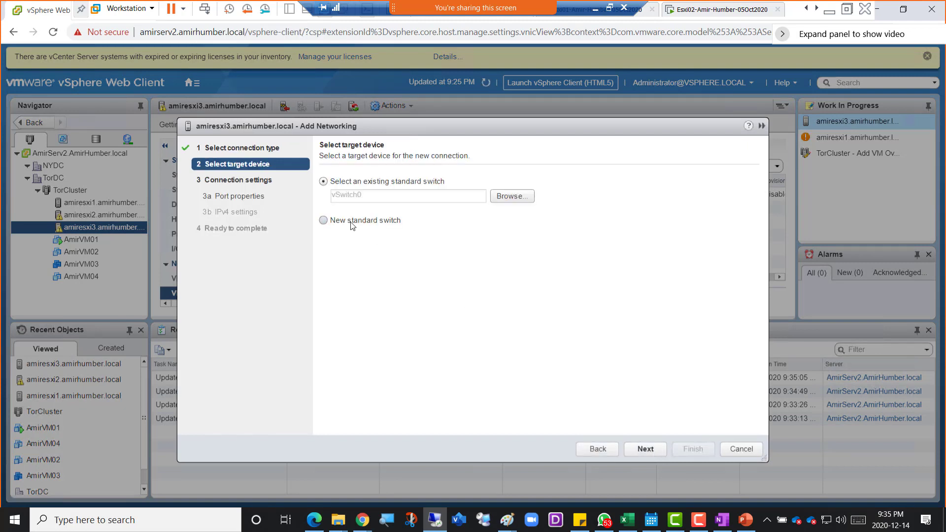
click(642, 449)
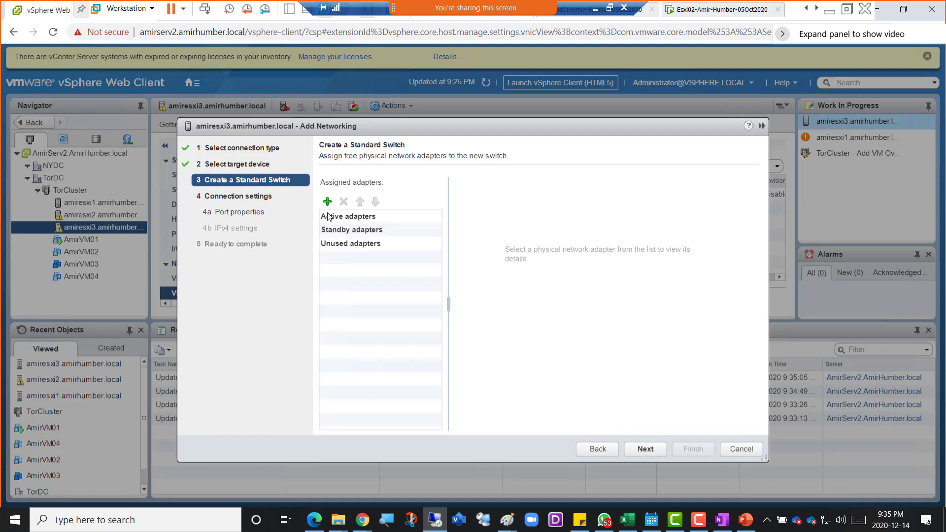
Assign vmnic1 and vmnic2 as active adapters to amiresxi3's new standard switch and continue to the port properties
click(327, 202)
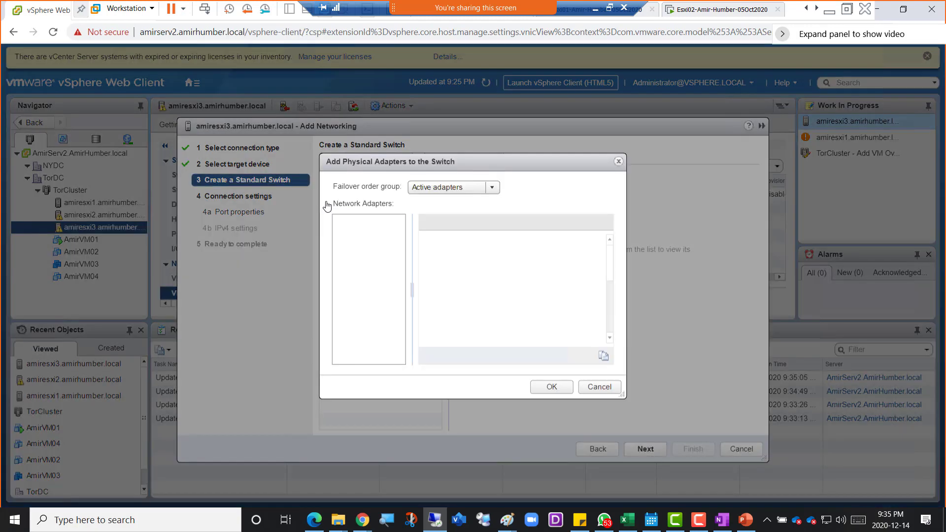
shift+click(368, 236)
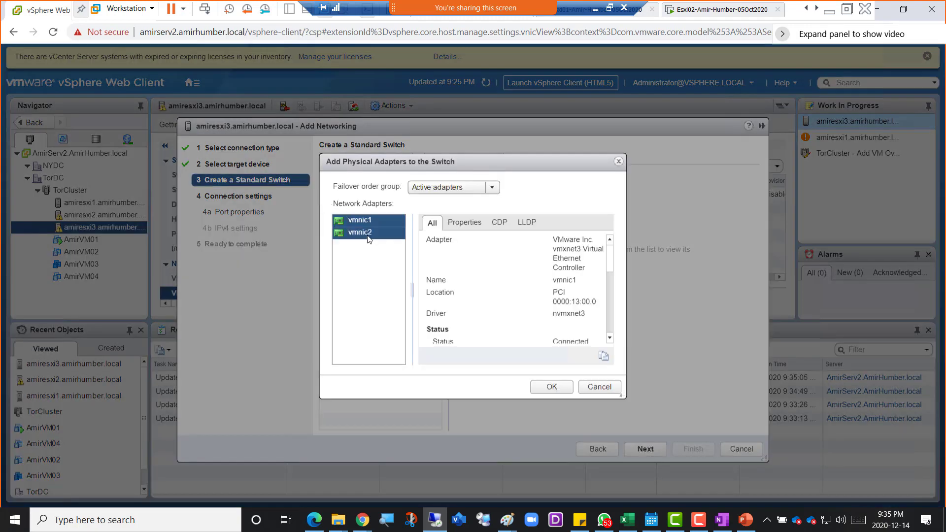
click(549, 386)
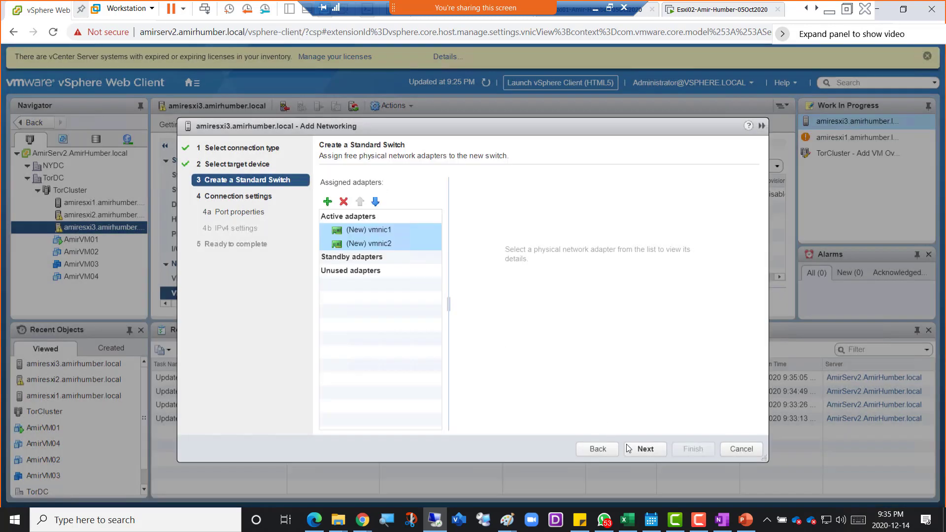
click(641, 450)
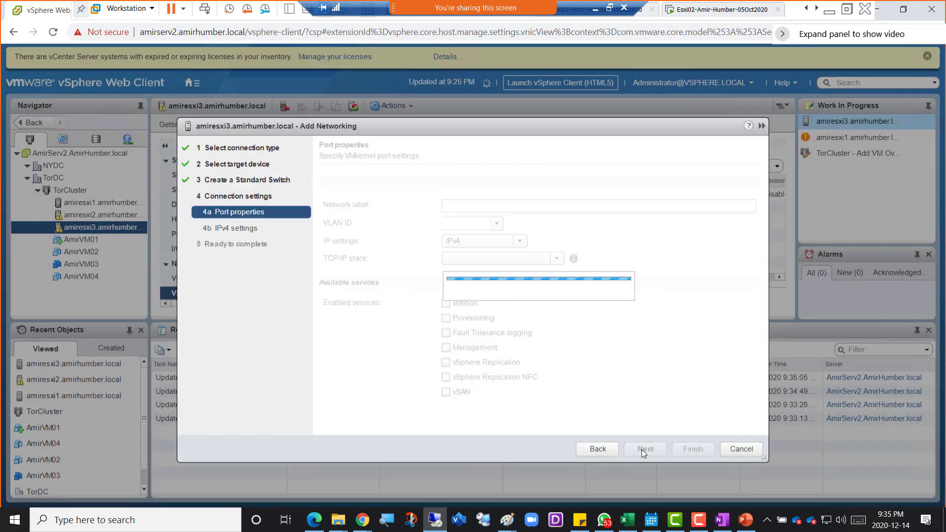
Label amiresxi3's new VMkernel port vSAN, enable the vSAN service on it and continue to the IPv4 settings
text(vSAN)
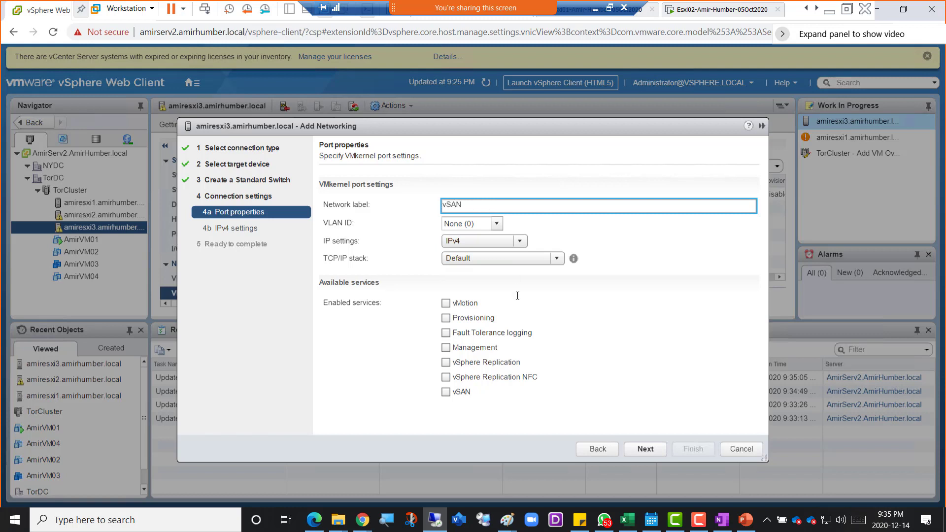
click(446, 393)
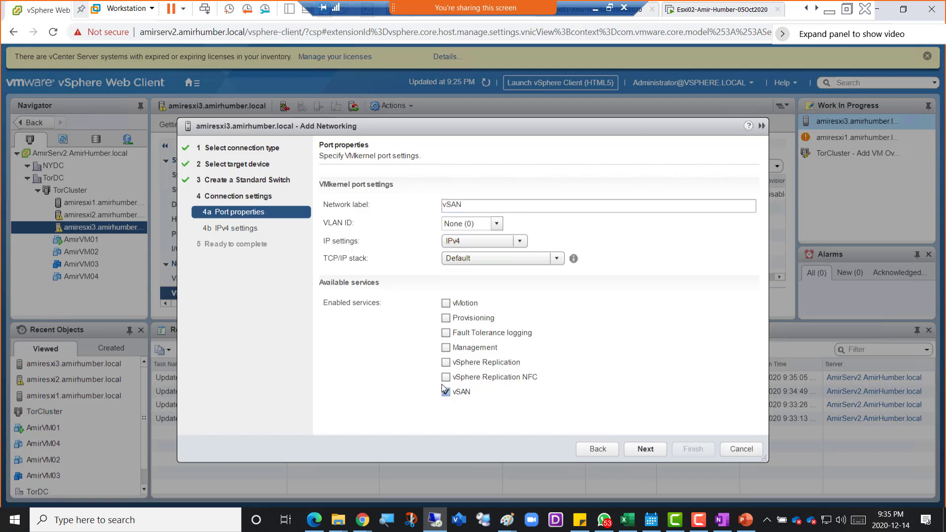
click(655, 451)
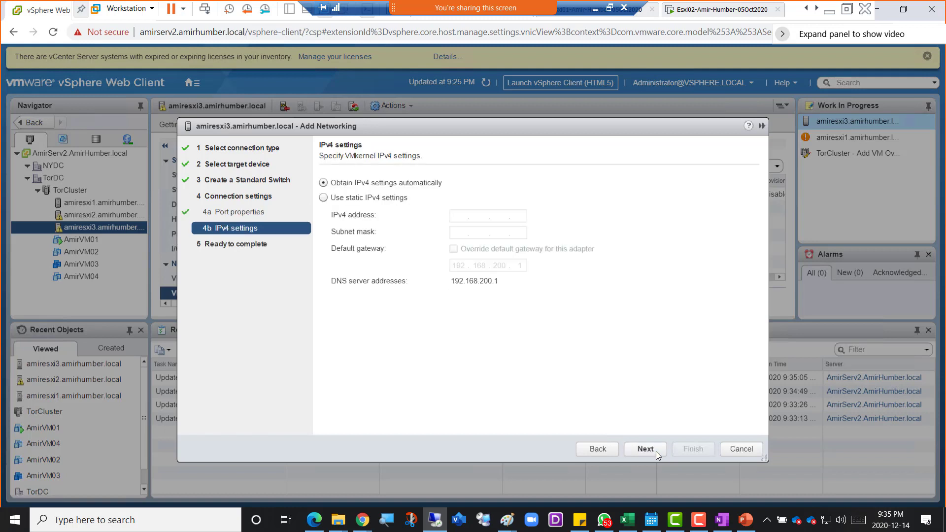
Set amiresxi3's vSAN port to static IPv4 address 192.168.200.16 with subnet mask 255.255.255.0 and finish adding the adapter
click(367, 198)
click(461, 214)
text(192.168.200.)
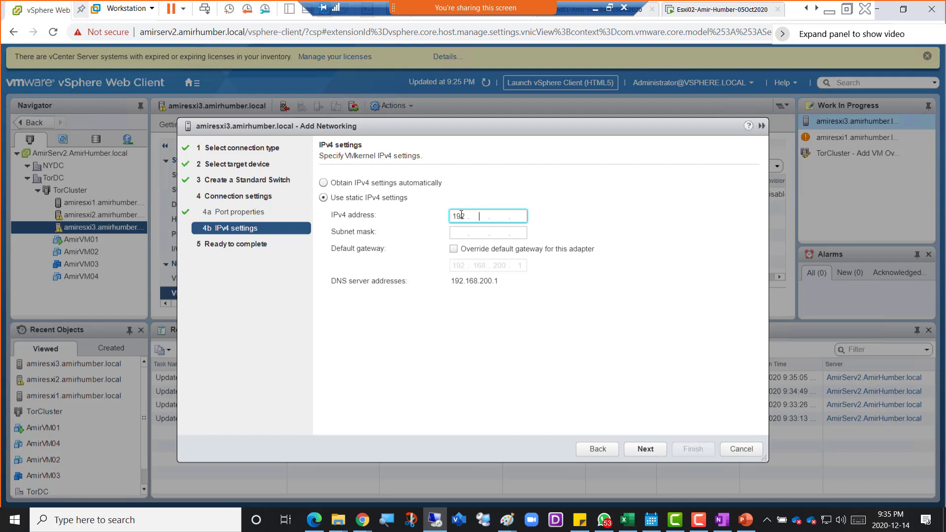
text(16)
key(Tab)
text(255 . 255 . 255 . )
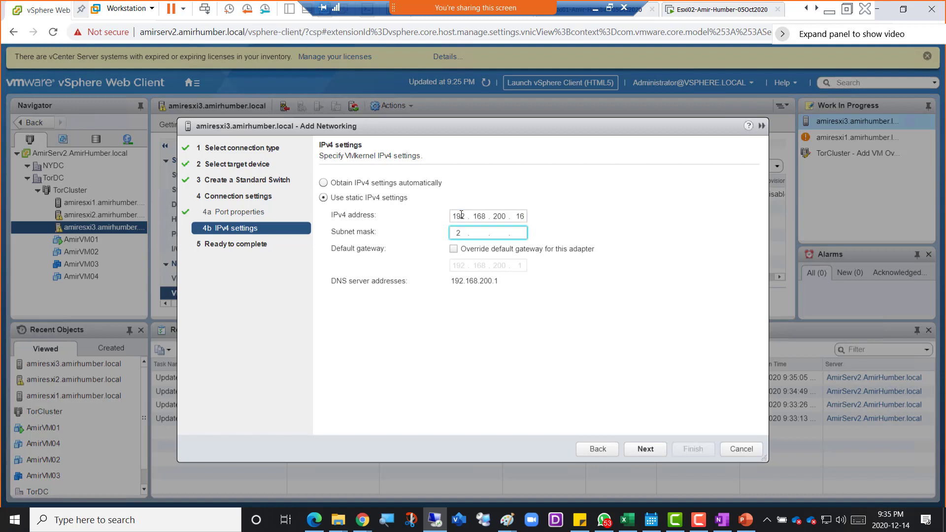
text(0)
click(645, 449)
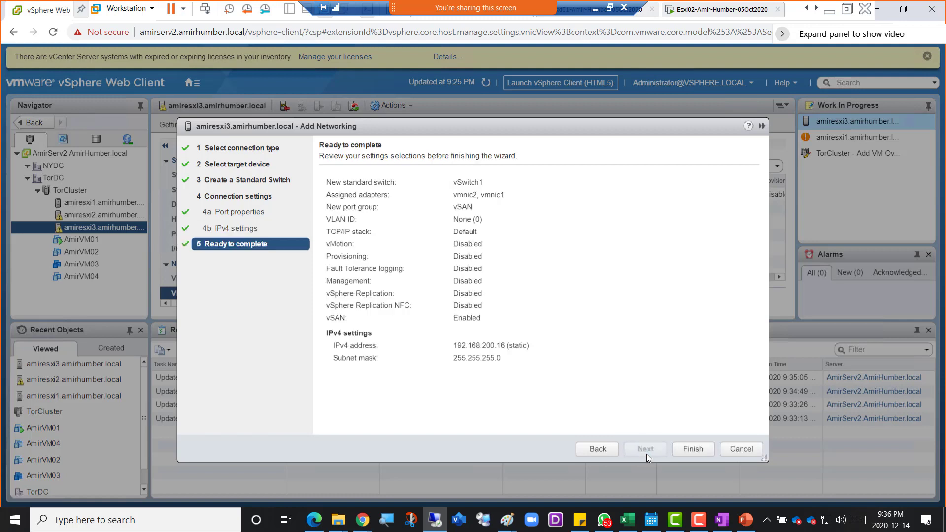
click(688, 449)
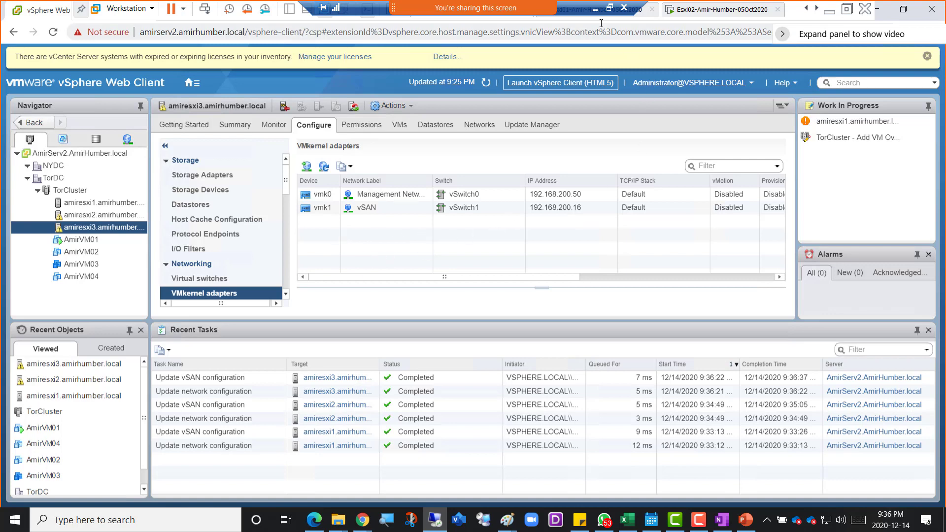
Switch to PowerPoint to review the Lab Steps & Precautions on VMkernel ports, new disks and enabling vSAN, and return to the vSphere Web Client
click(595, 9)
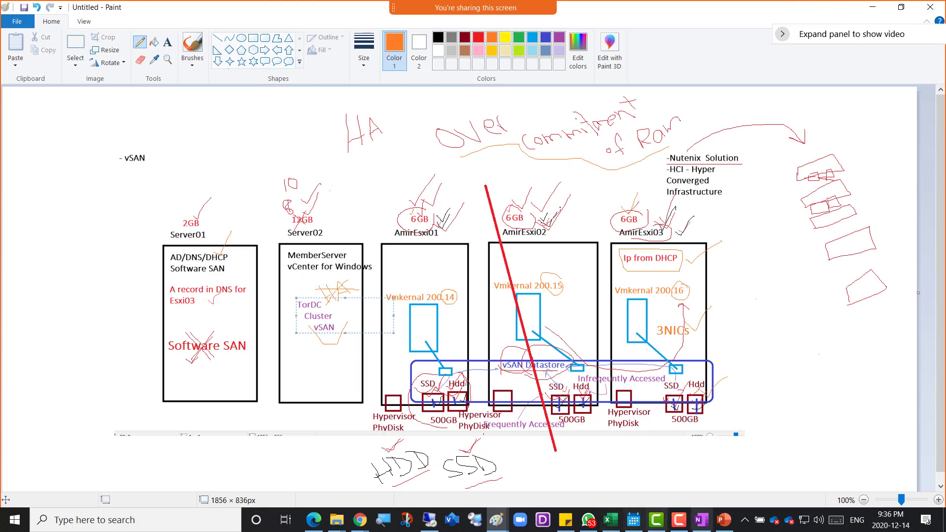
click(723, 520)
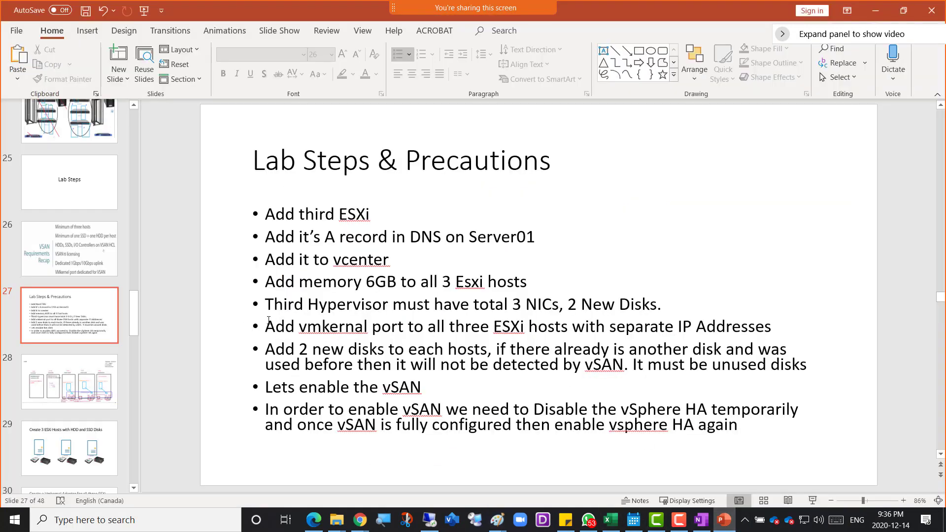
drag(266, 325, 756, 331)
drag(266, 349, 440, 366)
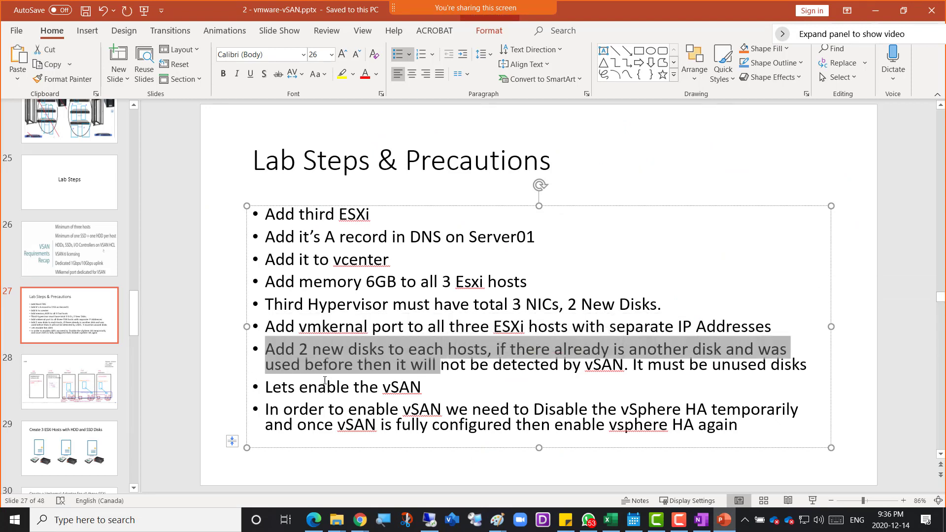
click(266, 390)
drag(266, 390, 425, 389)
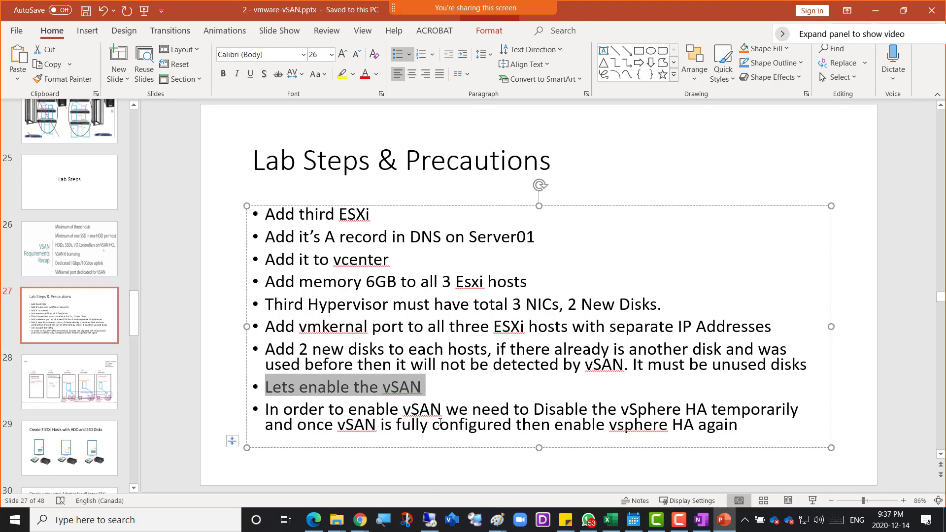
click(875, 12)
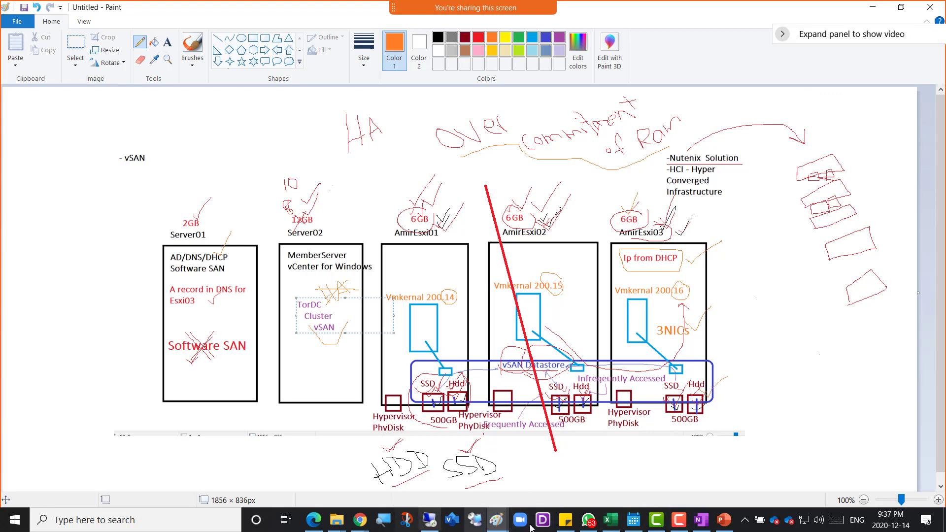
click(429, 520)
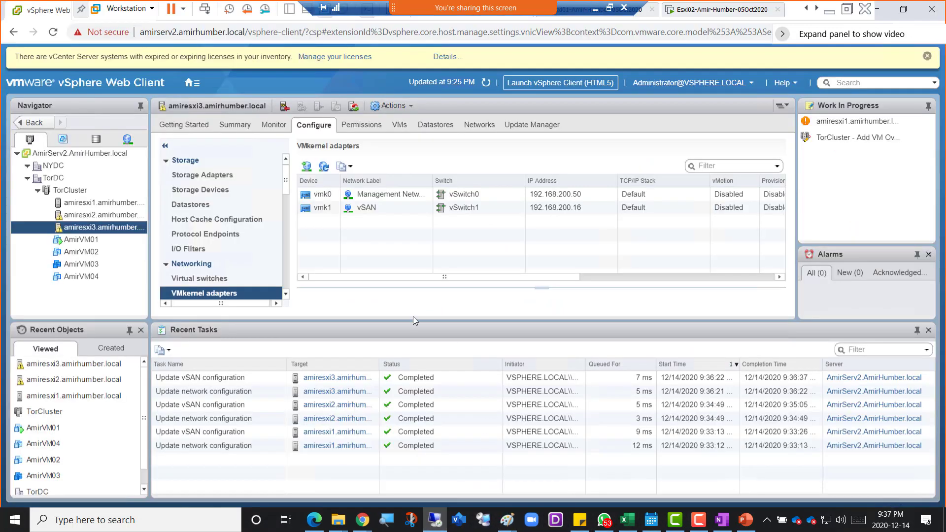
Turn off vSphere HA in TorCluster's vSphere Availability settings and accept the Fault Tolerance warning
click(69, 192)
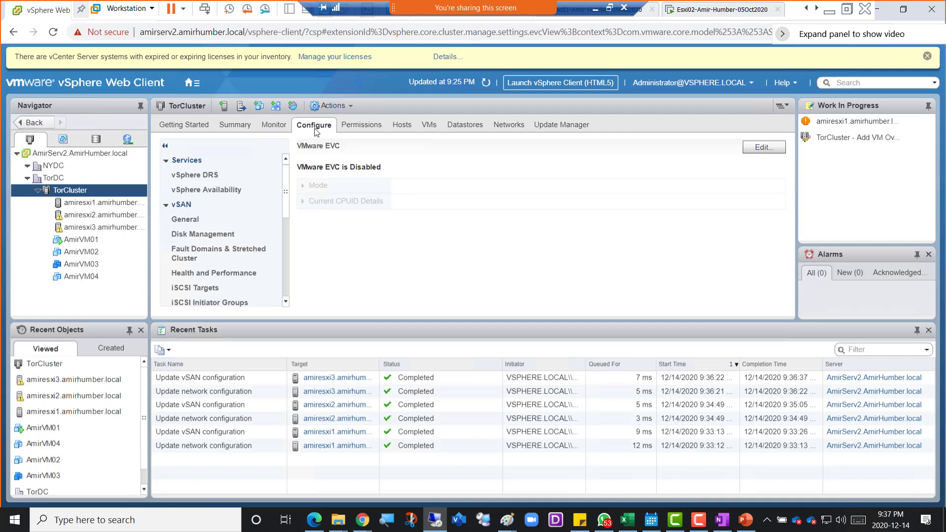
click(214, 193)
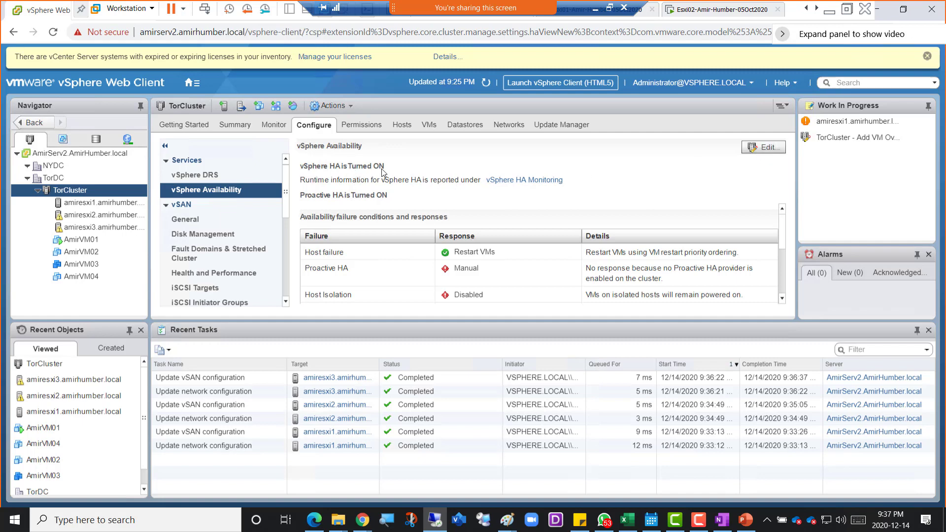
click(764, 147)
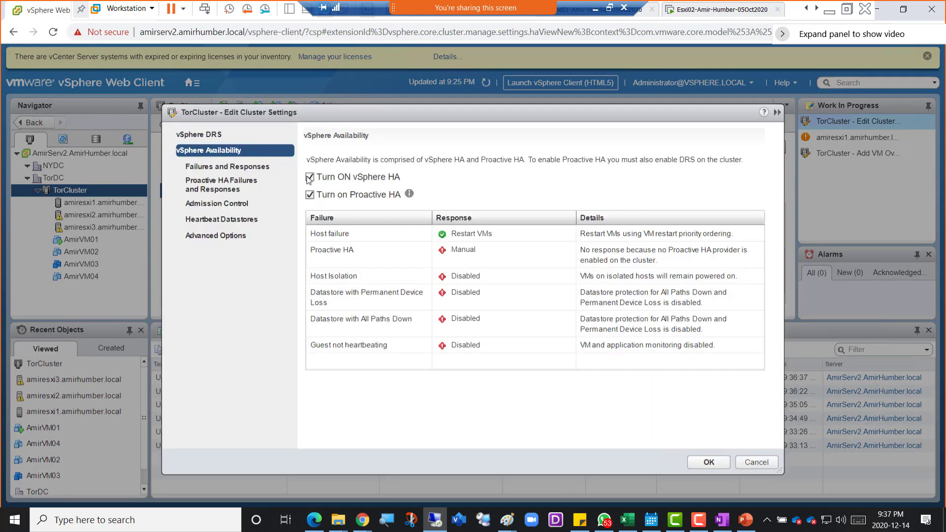
click(310, 179)
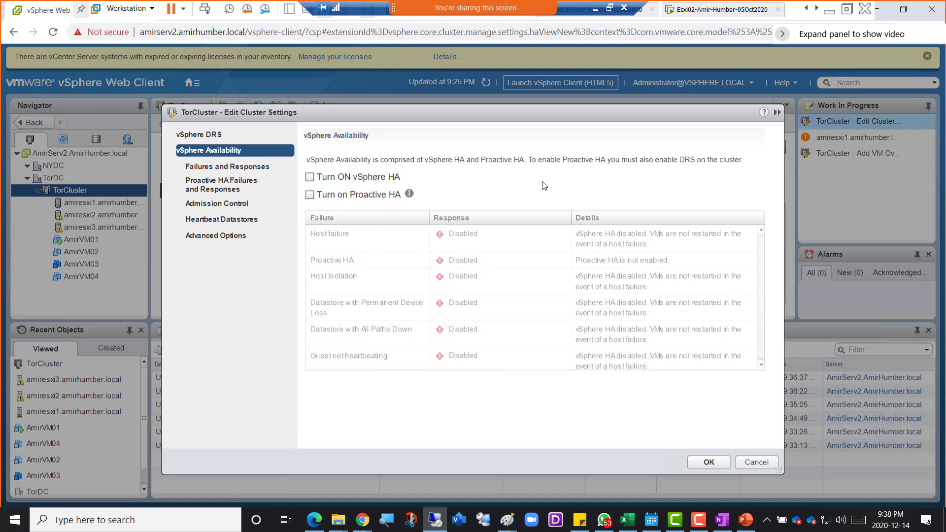
click(698, 466)
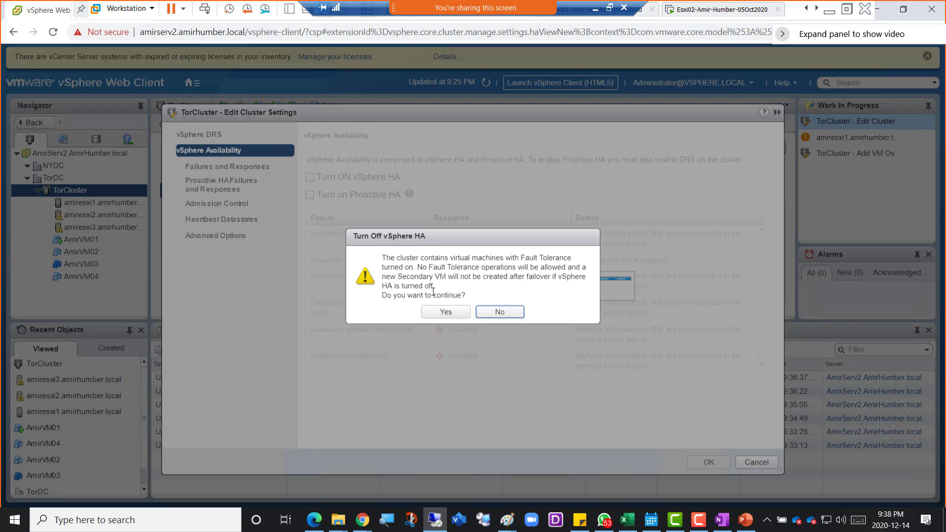
drag(423, 267, 500, 267)
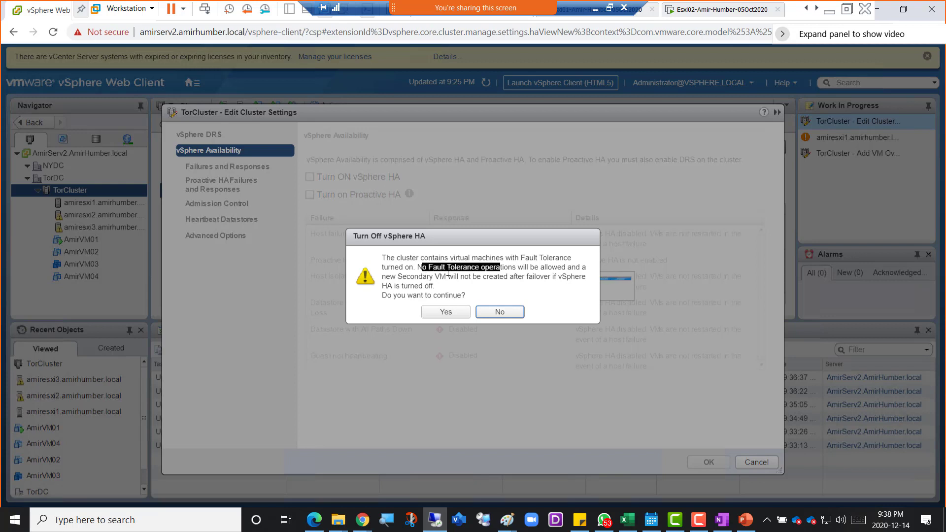
click(440, 312)
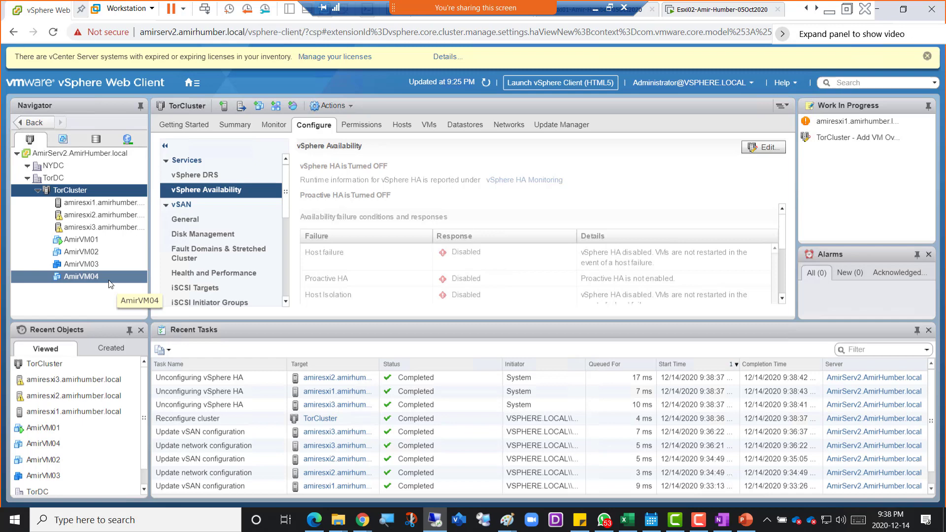
click(99, 252)
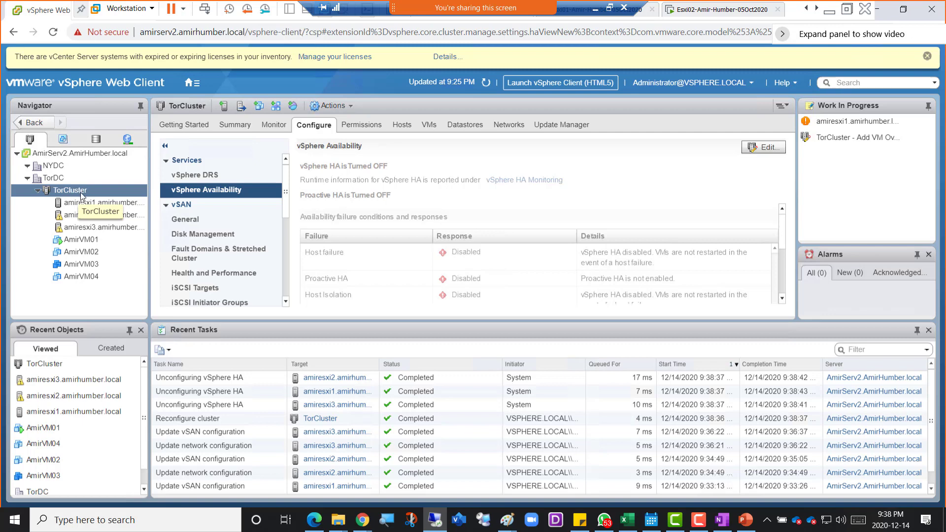
right_click(79, 194)
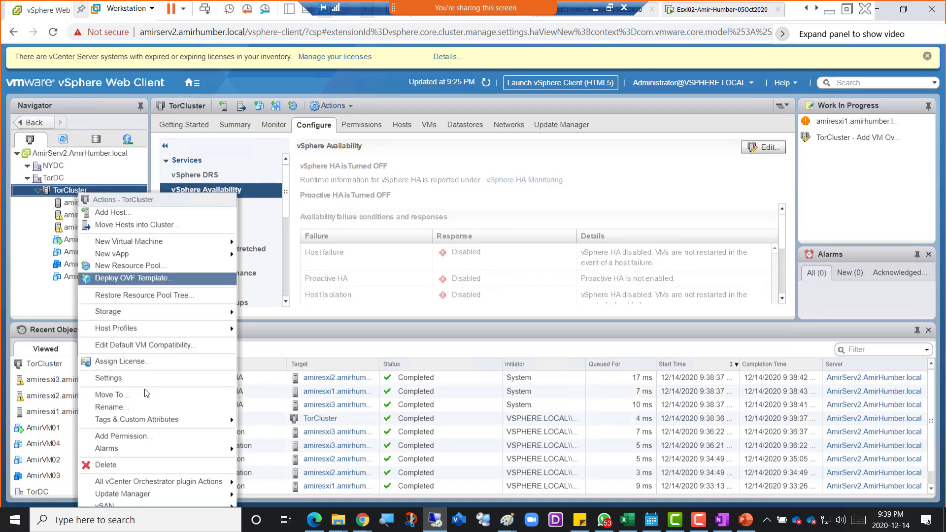
click(52, 293)
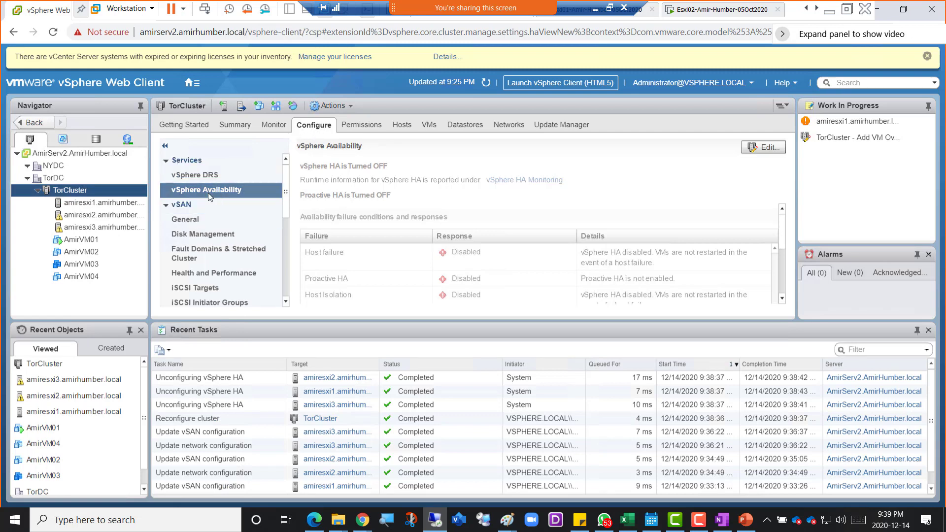
Start the vSAN configuration of TorCluster from its general vSAN settings, leaving the Encryption service off
click(181, 220)
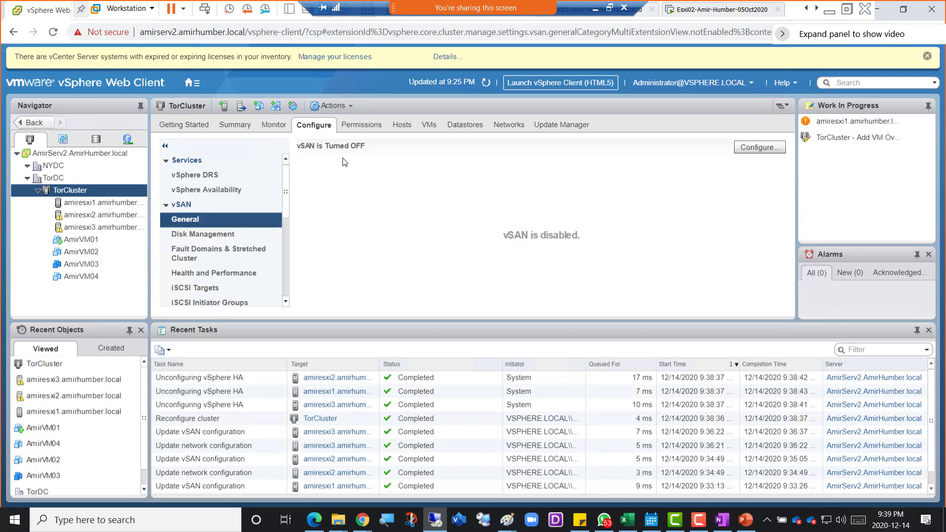
click(761, 147)
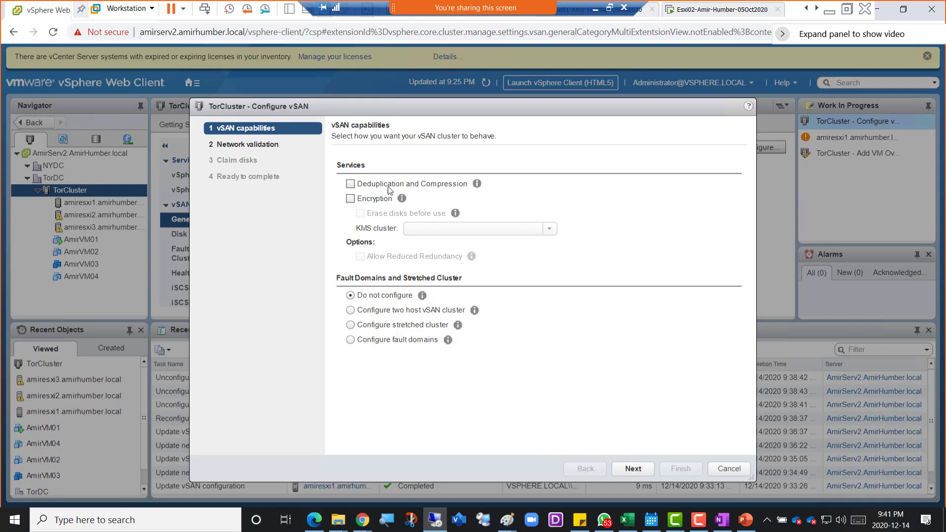
click(369, 199)
click(372, 198)
Restore the remote desktop to a smaller window and read the help for the two host vSAN cluster option
click(610, 8)
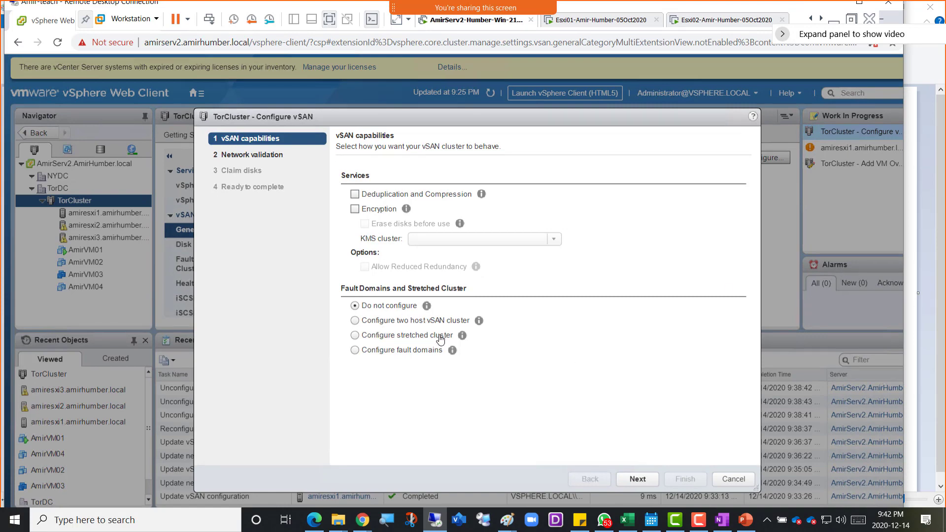
click(479, 321)
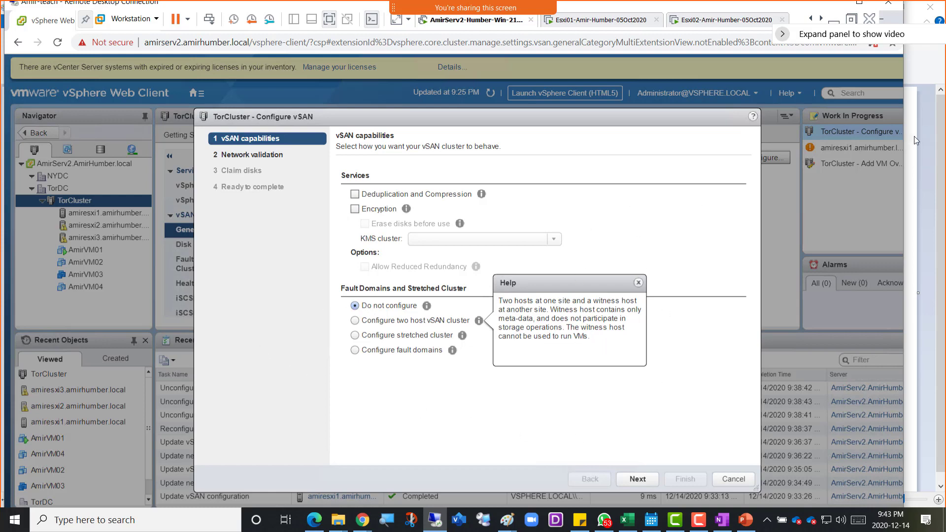
Use the recorder's ScreenDraw to sketch a site triangle with two hosts and a separate site with one host, and underline "two host"
click(698, 519)
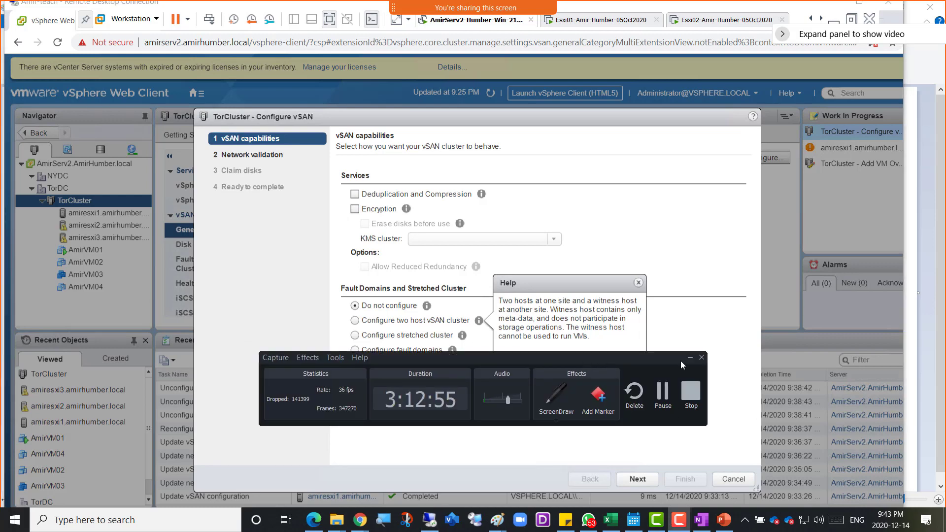
drag(601, 365, 945, 365)
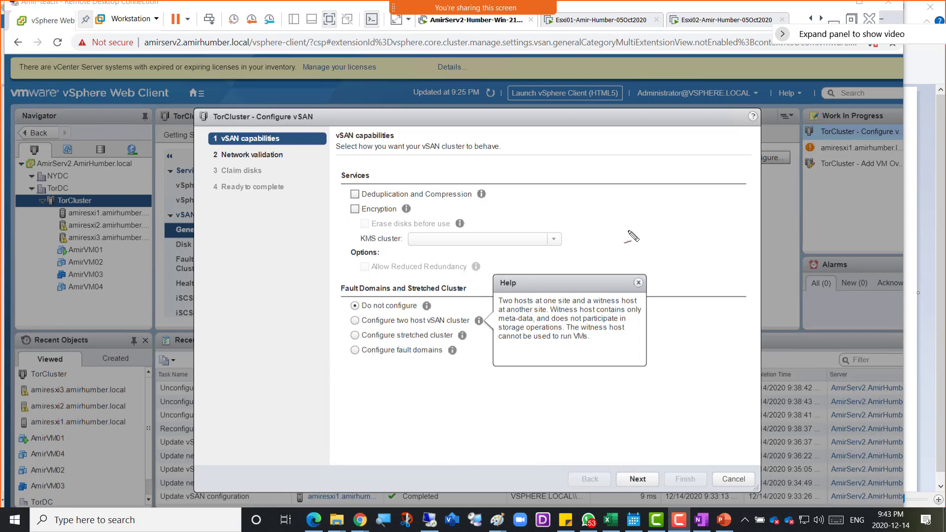
mouse_move(630, 245)
mouse_down()
mouse_move(623, 199)
mouse_move(651, 241)
mouse_move(630, 244)
mouse_up()
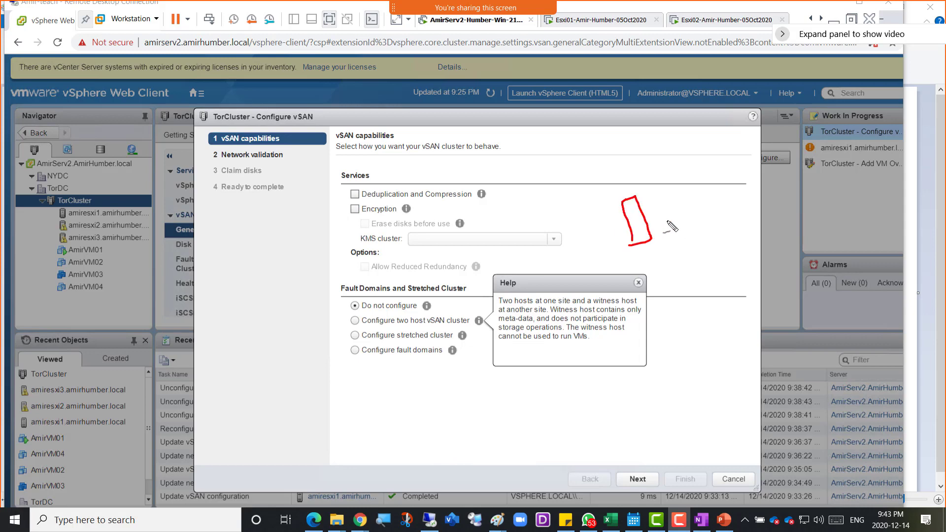
mouse_move(702, 229)
mouse_down()
mouse_move(711, 171)
mouse_move(728, 223)
mouse_move(700, 232)
mouse_up()
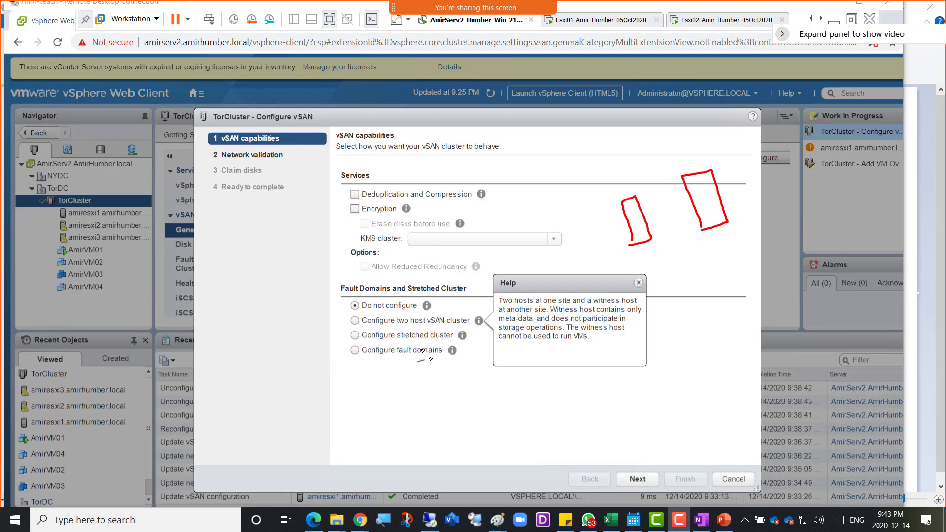
drag(400, 326, 418, 326)
drag(607, 124, 606, 226)
mouse_move(607, 125)
mouse_down()
mouse_move(794, 226)
mouse_move(616, 284)
mouse_move(615, 212)
mouse_up()
mouse_move(821, 378)
mouse_down()
mouse_move(812, 431)
mouse_move(827, 369)
mouse_move(835, 429)
mouse_move(814, 425)
mouse_move(821, 363)
mouse_move(869, 405)
mouse_move(848, 423)
mouse_move(861, 394)
mouse_up()
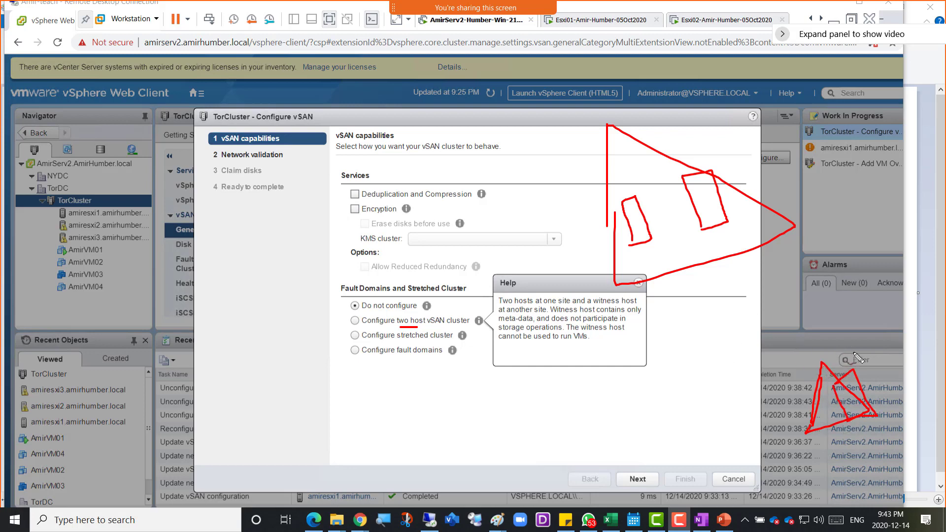
Label the sketched sites vSAN and Witness and draw an arrow from the witness to the two-host site
mouse_move(837, 351)
mouse_down()
mouse_move(851, 352)
mouse_move(850, 331)
mouse_up()
mouse_move(611, 172)
mouse_down()
mouse_move(657, 158)
mouse_move(676, 135)
mouse_up()
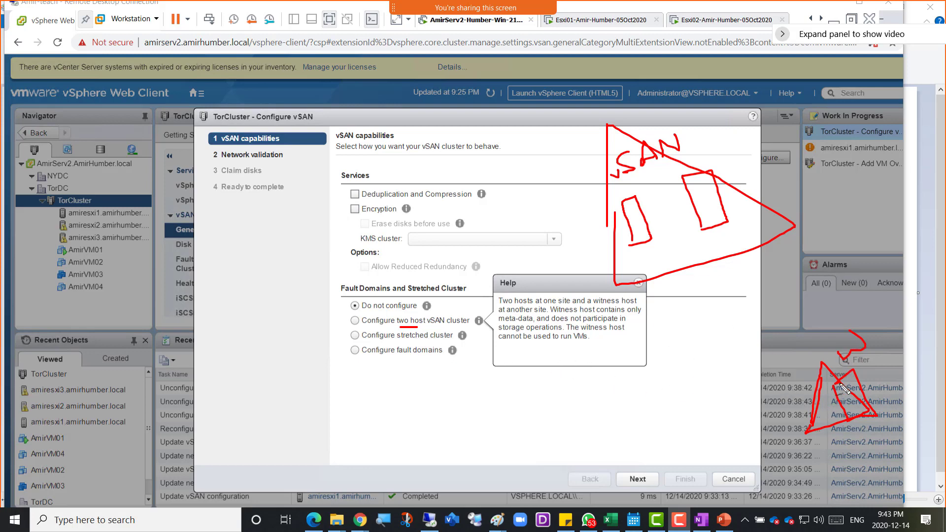
drag(867, 335, 913, 297)
click(861, 323)
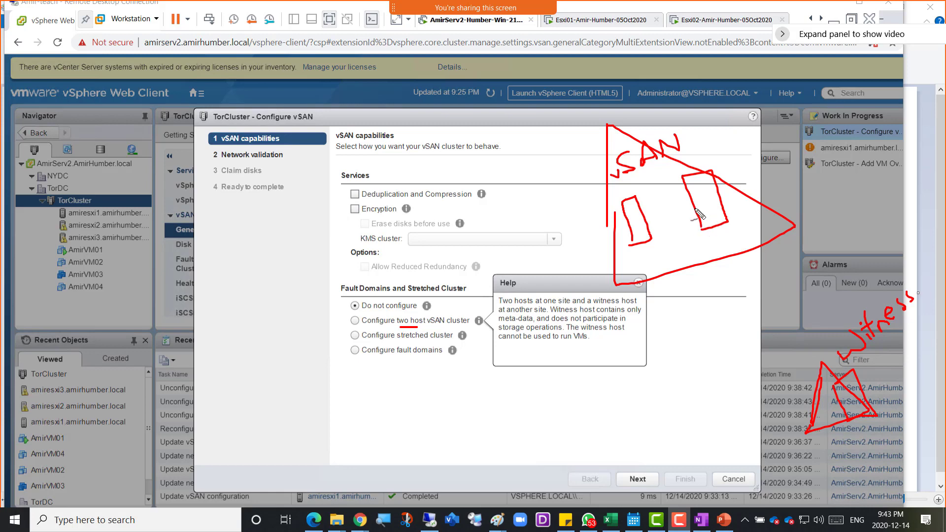
mouse_move(847, 331)
mouse_down()
mouse_move(686, 265)
mouse_move(692, 278)
mouse_move(722, 261)
mouse_up()
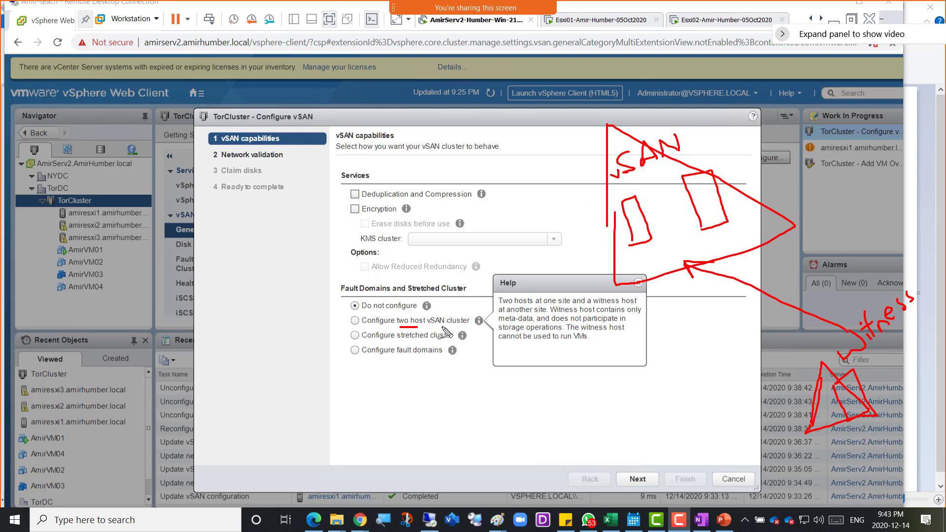
Underline "vSAN cluster", mark a disk on each sketched host and draw an outline linking the two hosts
drag(434, 325, 462, 326)
drag(552, 369, 560, 368)
mouse_move(640, 246)
mouse_down()
mouse_move(649, 239)
mouse_move(652, 248)
mouse_up()
mouse_move(711, 223)
mouse_down()
mouse_move(720, 220)
mouse_move(719, 230)
mouse_move(705, 228)
mouse_up()
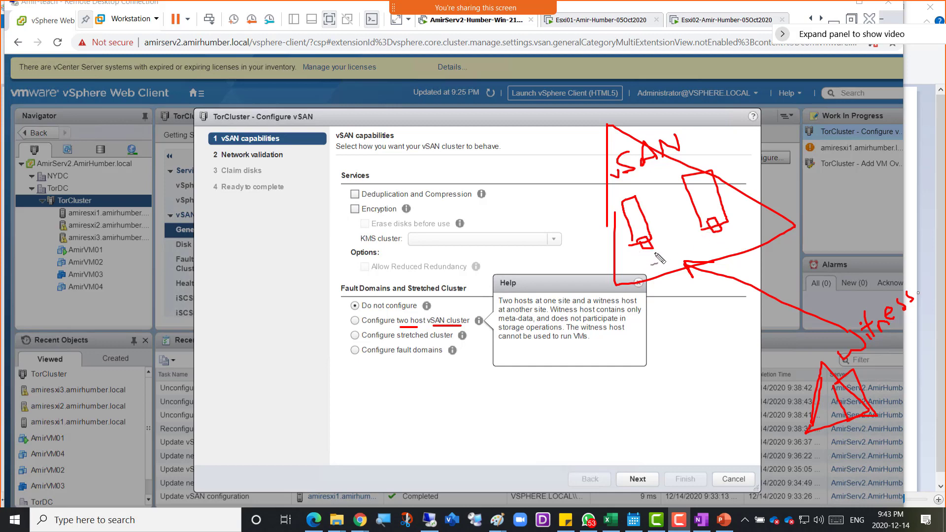
mouse_move(611, 227)
mouse_down()
mouse_move(675, 206)
mouse_move(700, 229)
mouse_move(622, 241)
mouse_move(613, 226)
mouse_up()
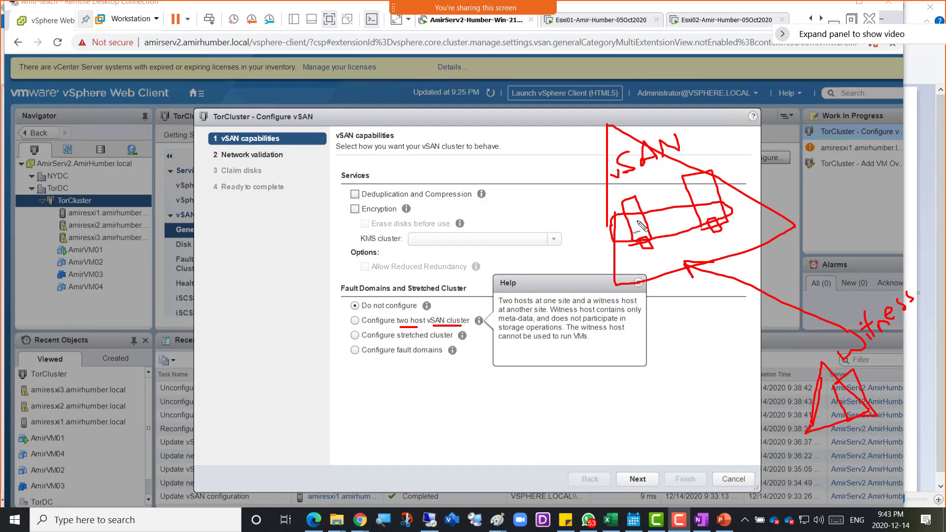
drag(678, 164, 737, 225)
drag(723, 139, 719, 160)
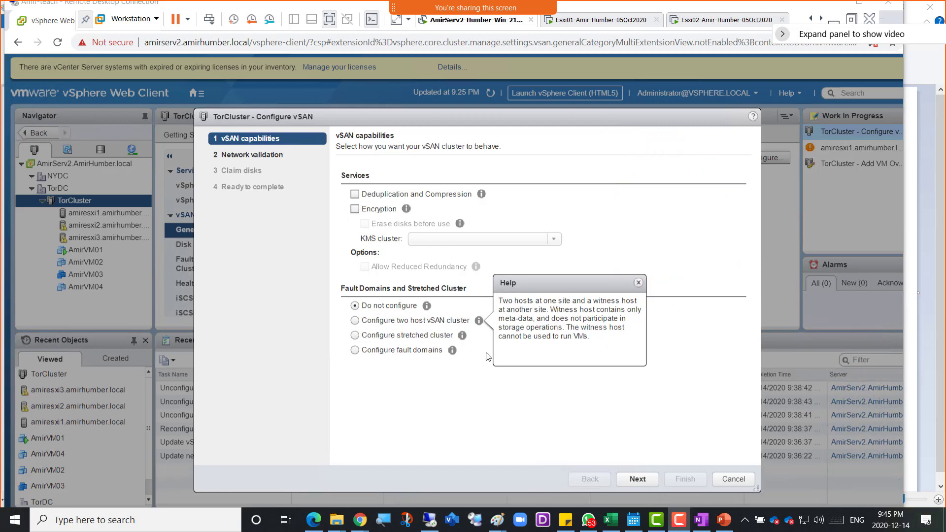
Show the help for the stretched cluster option and sketch three site triangles labelled Tor, M and Milton
click(461, 336)
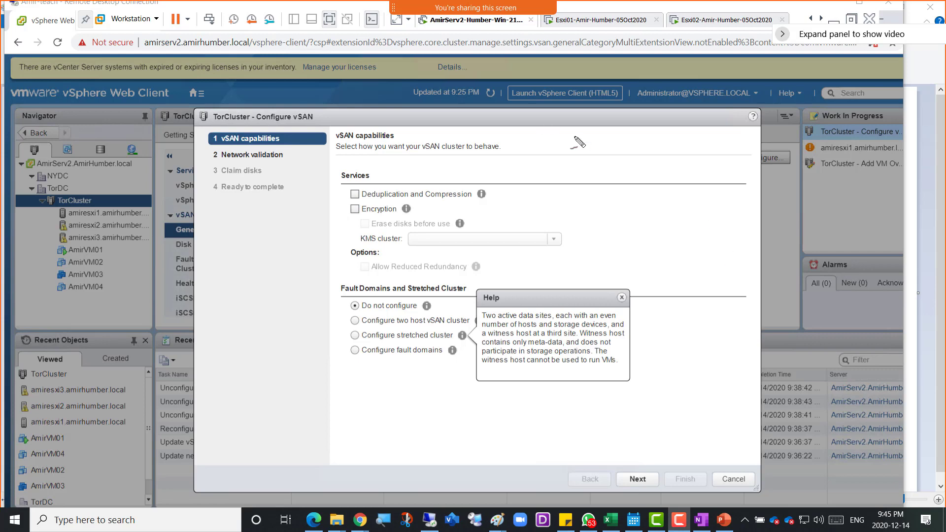
mouse_move(610, 215)
mouse_down()
mouse_move(607, 121)
mouse_move(682, 190)
mouse_move(613, 216)
mouse_up()
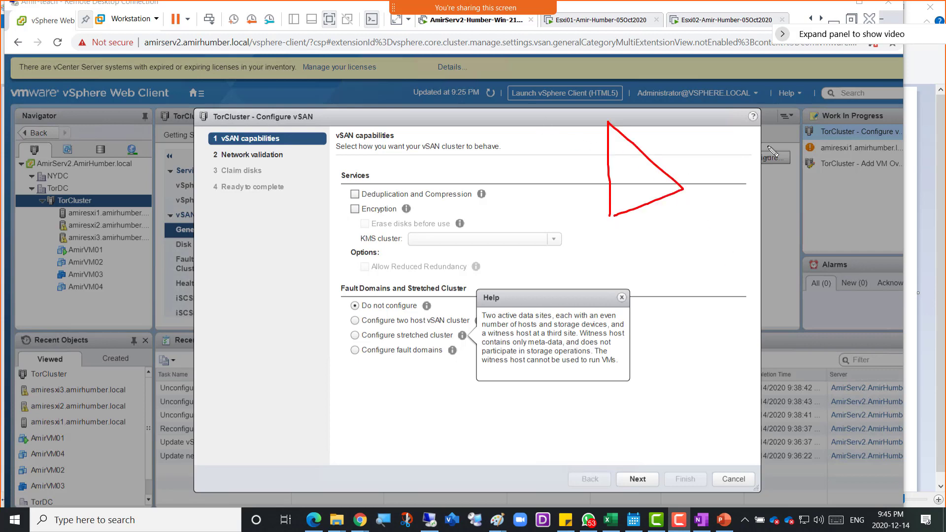
mouse_move(757, 171)
mouse_down()
mouse_move(756, 95)
mouse_move(837, 125)
mouse_up()
drag(812, 158, 763, 171)
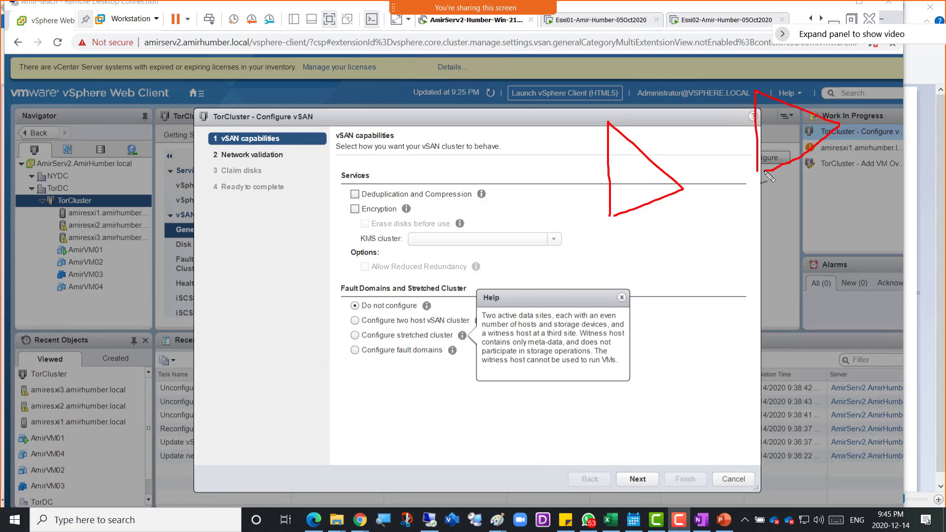
mouse_move(584, 118)
mouse_down()
mouse_move(581, 144)
mouse_move(593, 132)
mouse_up()
drag(754, 80, 779, 74)
mouse_move(768, 347)
mouse_down()
mouse_move(759, 269)
mouse_move(843, 318)
mouse_move(769, 348)
mouse_up()
mouse_move(795, 260)
mouse_down()
mouse_move(803, 247)
mouse_move(817, 256)
mouse_move(826, 229)
mouse_move(835, 259)
mouse_move(859, 231)
mouse_move(889, 224)
mouse_up()
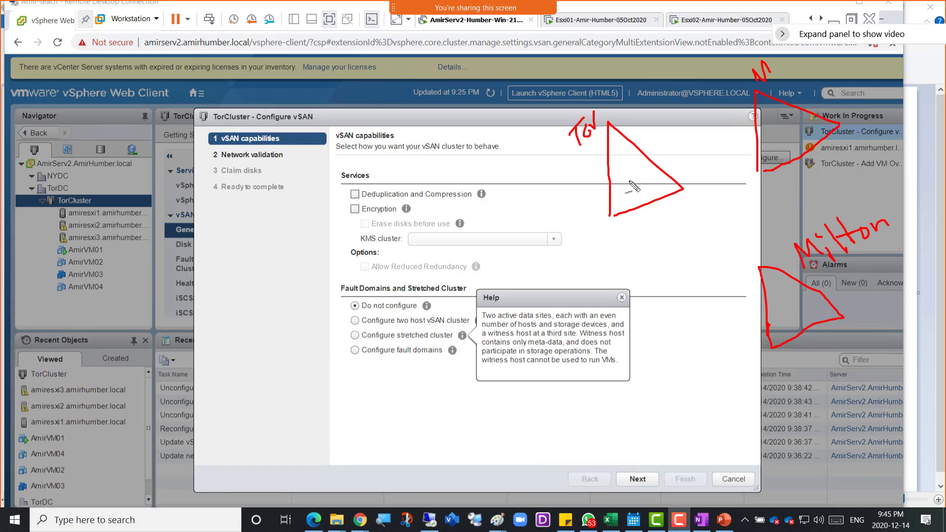
Sketch three hosts each in the Tor and M sites and a witness host in Milton linked to both sites
mouse_move(619, 185)
mouse_down()
mouse_move(640, 208)
mouse_move(629, 190)
mouse_move(644, 195)
mouse_move(660, 162)
mouse_move(677, 170)
mouse_move(670, 183)
mouse_up()
mouse_move(754, 143)
mouse_down()
mouse_move(763, 134)
mouse_move(783, 147)
mouse_move(752, 138)
mouse_move(781, 127)
mouse_move(802, 138)
mouse_move(773, 143)
mouse_move(792, 121)
mouse_move(809, 131)
mouse_up()
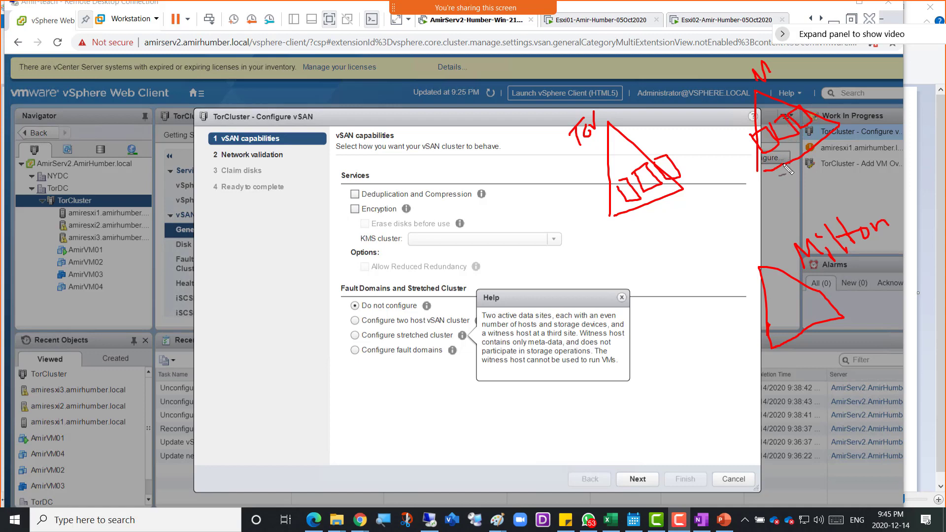
mouse_move(744, 299)
mouse_down()
mouse_move(776, 275)
mouse_move(754, 323)
mouse_move(741, 296)
mouse_move(723, 291)
mouse_move(741, 270)
mouse_move(647, 203)
mouse_move(665, 209)
mouse_up()
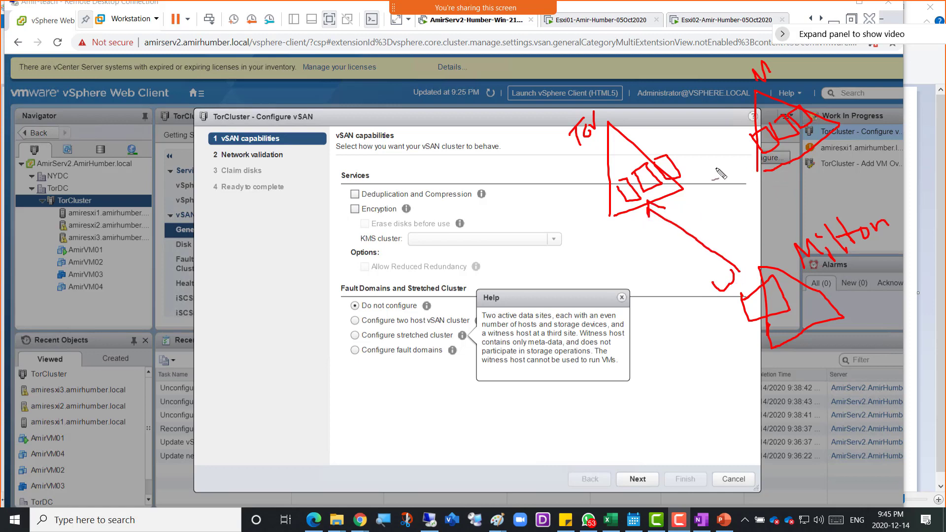
drag(742, 268, 771, 156)
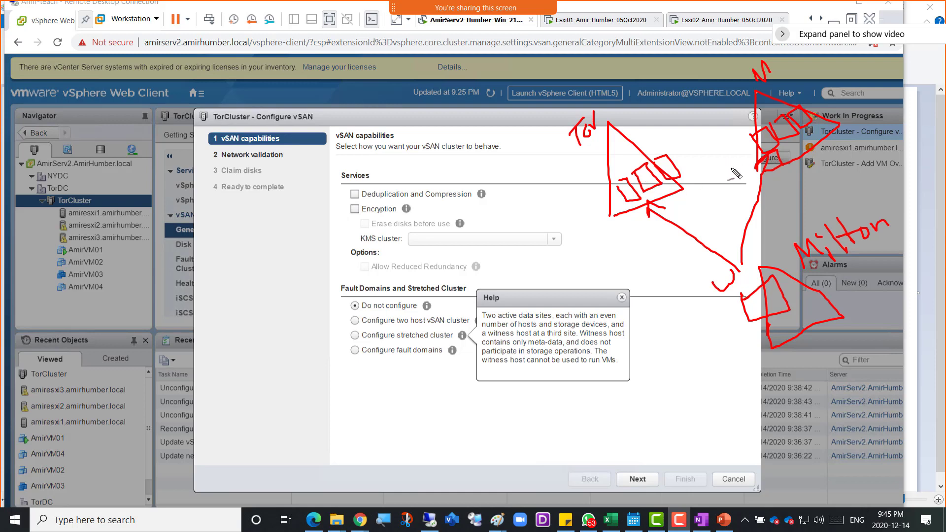
drag(643, 142, 641, 193)
mouse_move(652, 142)
mouse_down()
mouse_move(679, 148)
mouse_move(659, 153)
mouse_up()
mouse_move(668, 122)
mouse_down()
mouse_move(719, 116)
mouse_move(714, 98)
mouse_move(737, 107)
mouse_up()
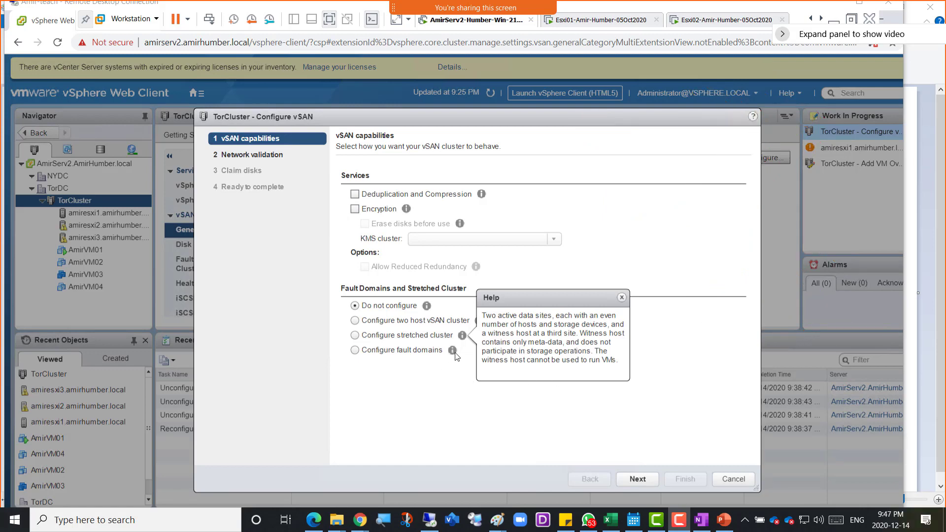
Consult the help for the fault domains option and switch to PowerPoint to view the server rack diagram on slide 24
click(453, 352)
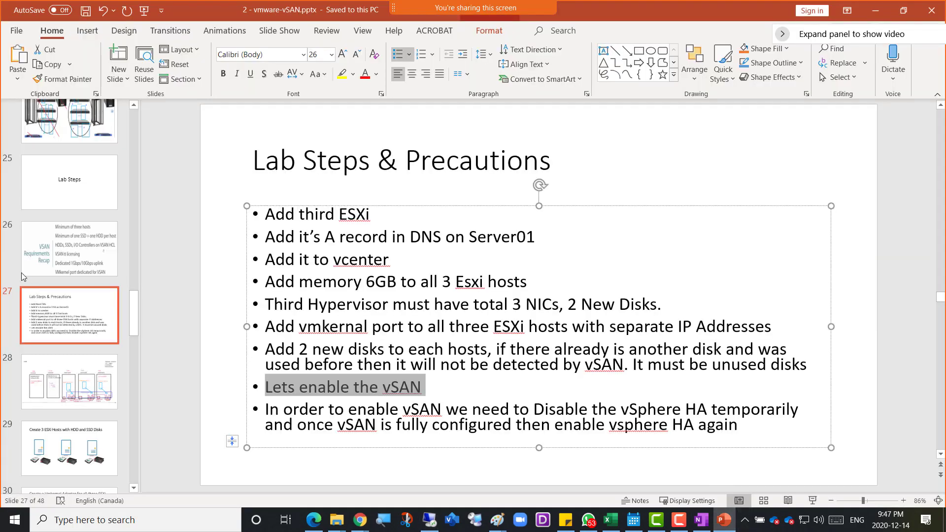
click(63, 124)
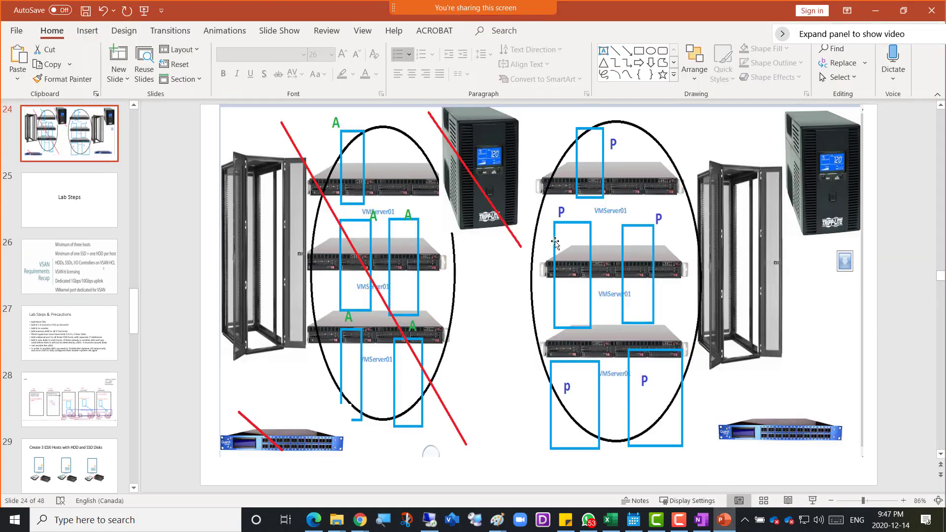
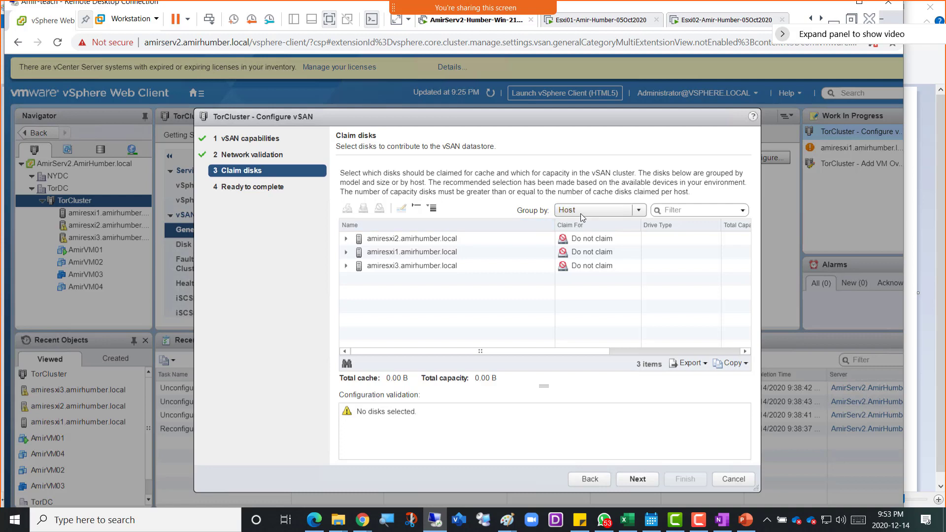
Expand all three ESXi hosts in the Claim disks list and inspect the drive types and capacities of their local disks
click(345, 239)
click(346, 279)
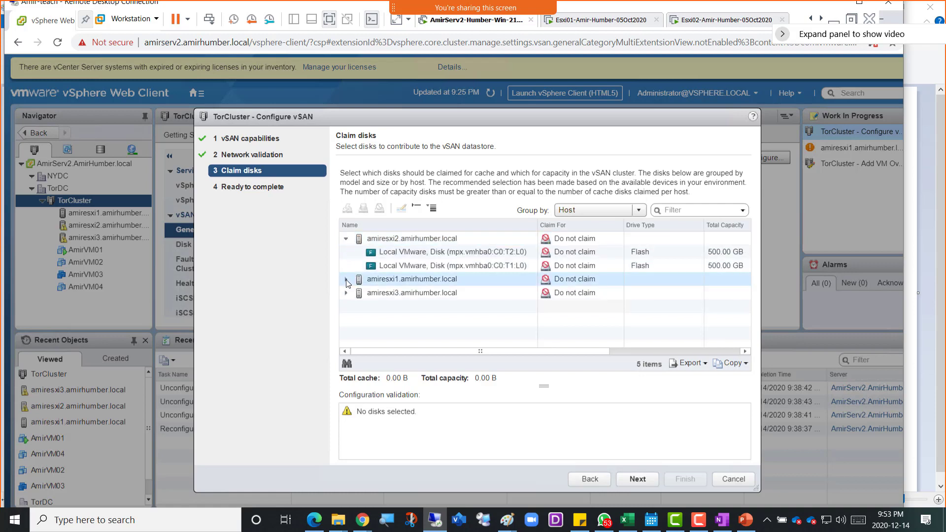
click(346, 320)
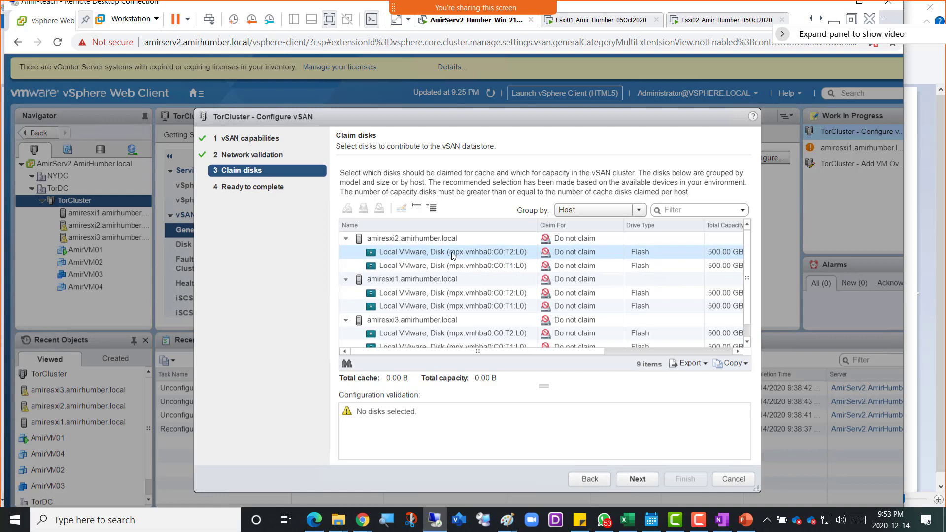
click(669, 255)
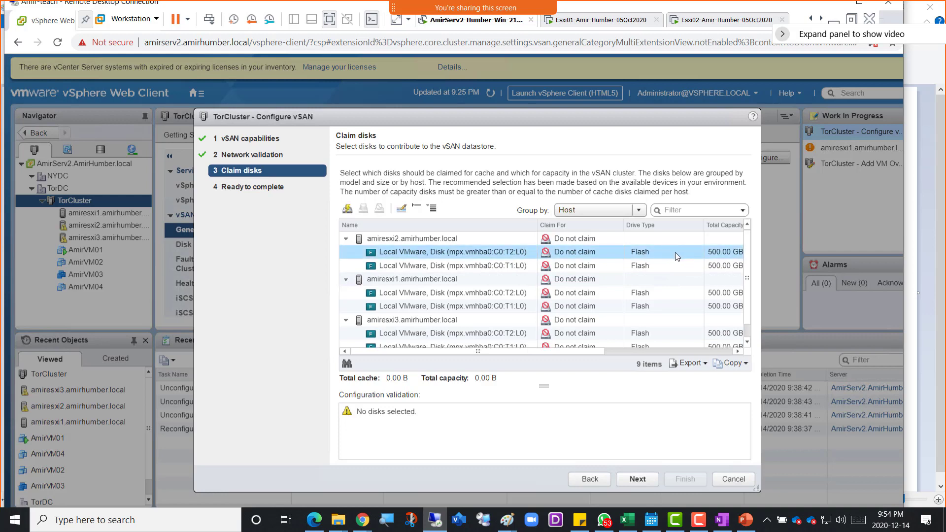
click(668, 267)
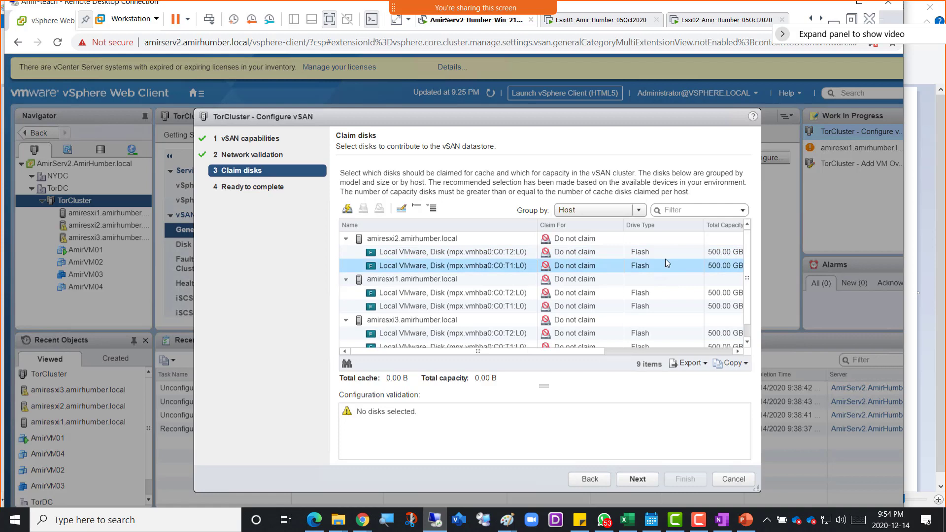
click(662, 251)
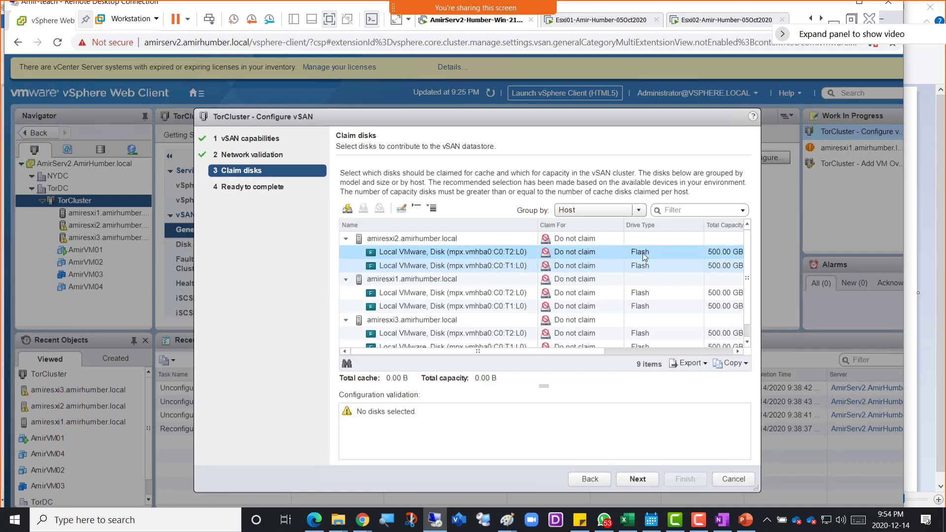
click(661, 298)
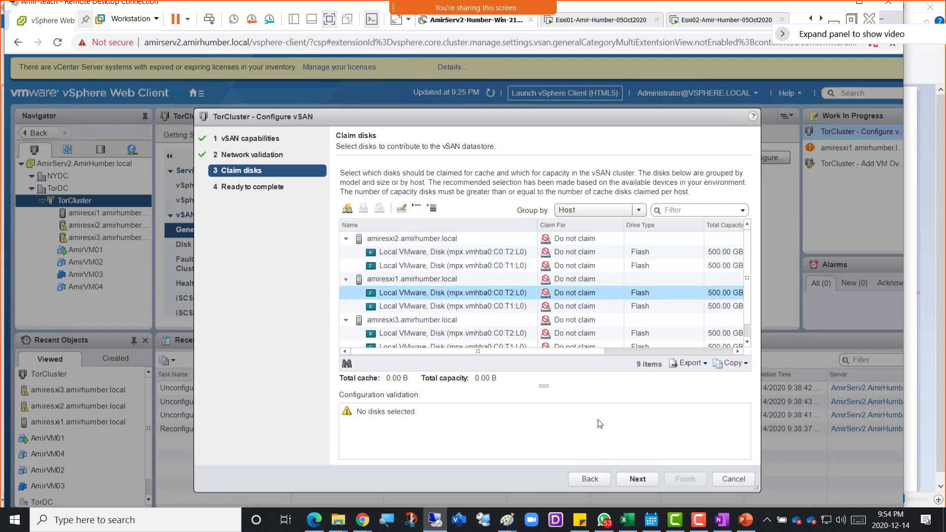
Go back to the vSAN capabilities, return to disk claiming and cancel the vSAN configuration
click(583, 481)
click(583, 480)
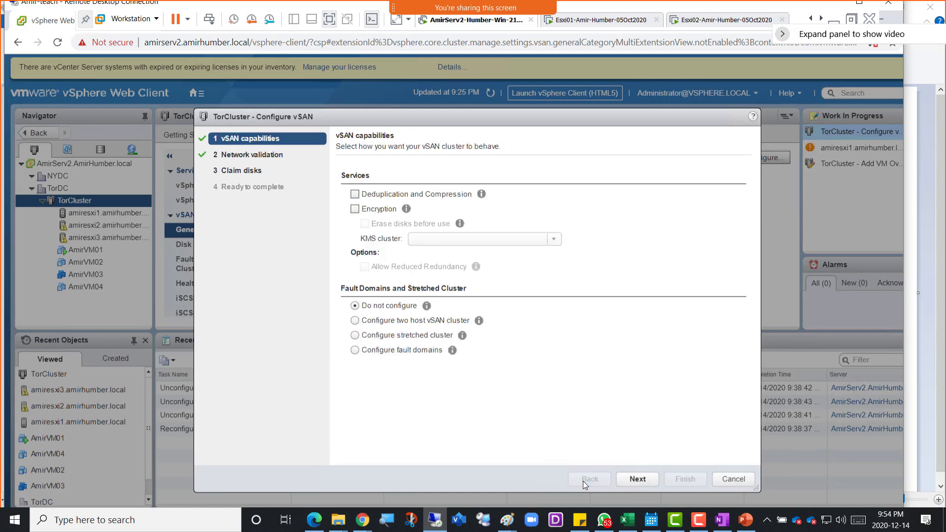
click(634, 480)
click(634, 481)
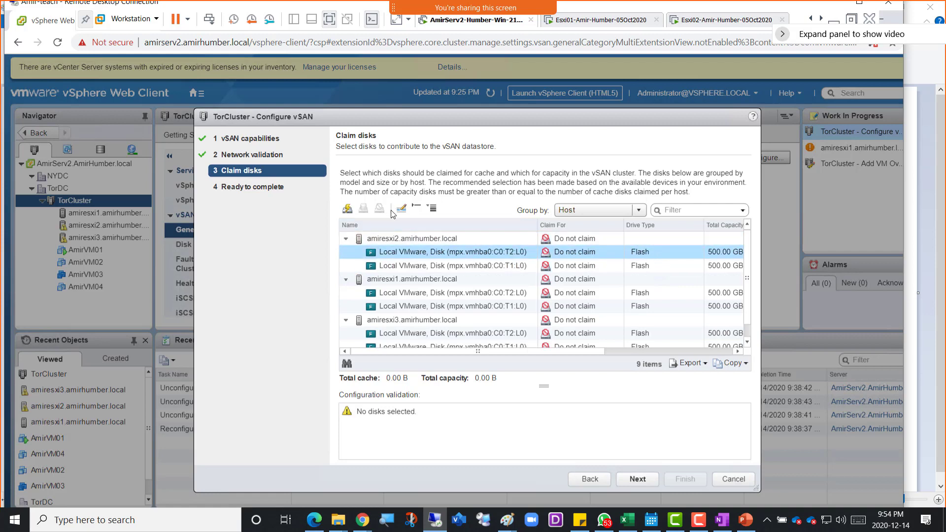
click(733, 479)
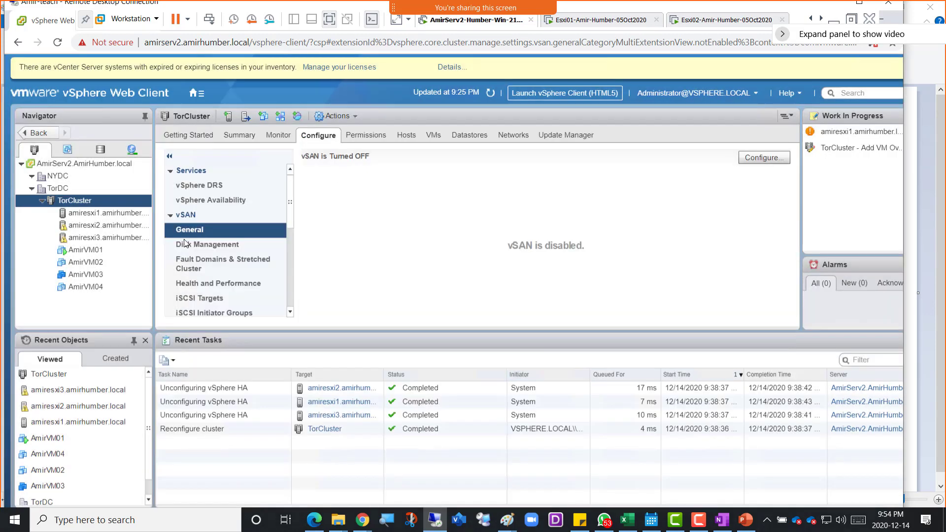
Restart the vSAN configuration of TorCluster, keep the default capabilities with fault domains not configured, and proceed to network validation
right_click(87, 201)
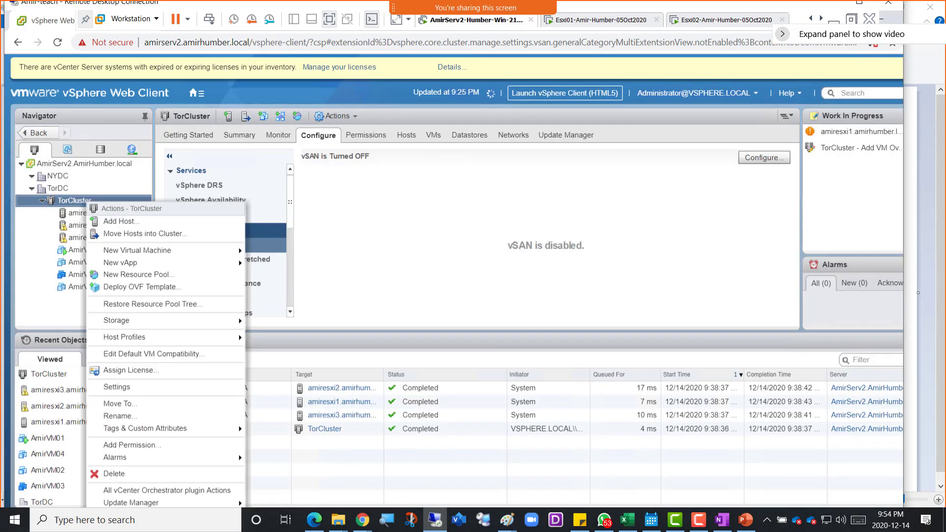
click(71, 201)
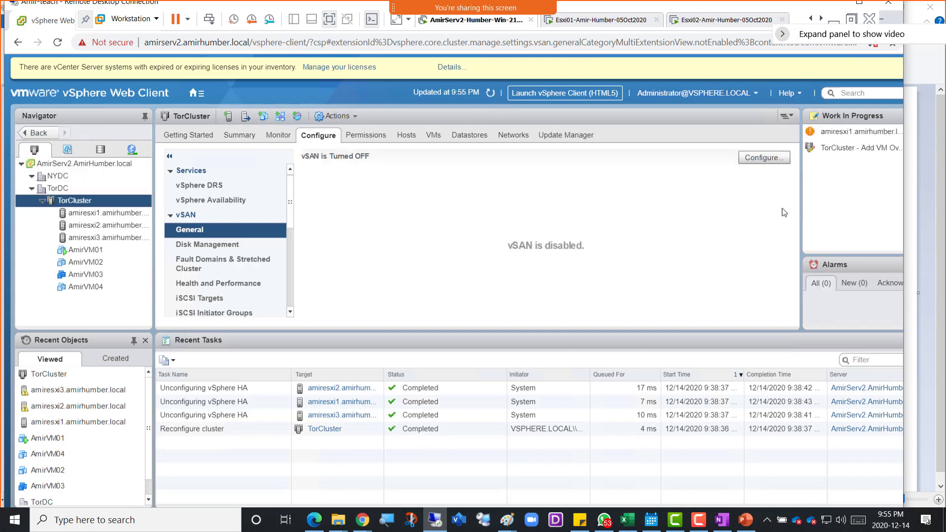
click(761, 159)
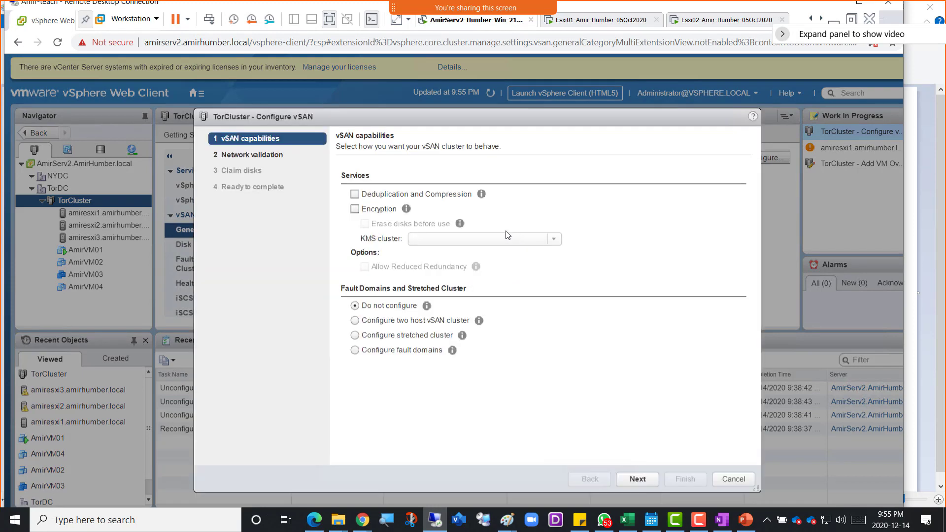
click(632, 480)
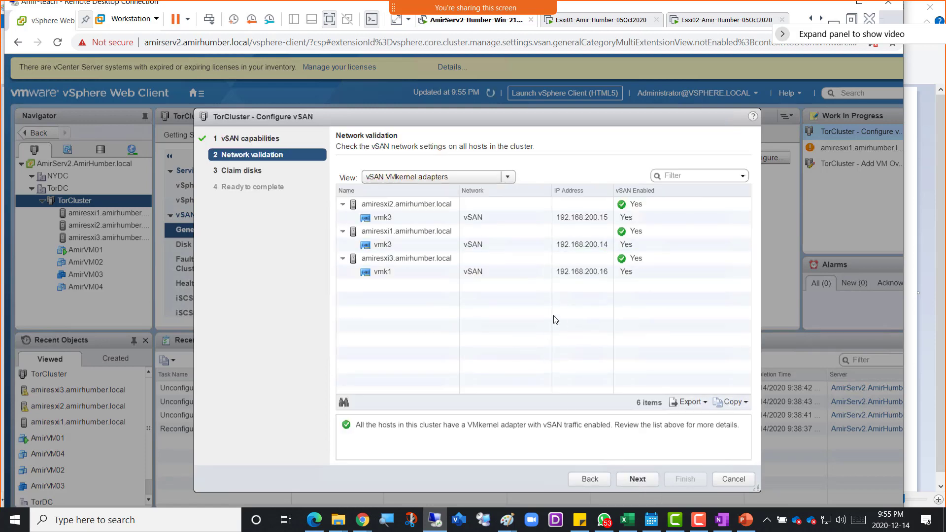
Proceed to disk claiming, group the disks by host and expand all three ESXi hosts to list their local disks
click(634, 482)
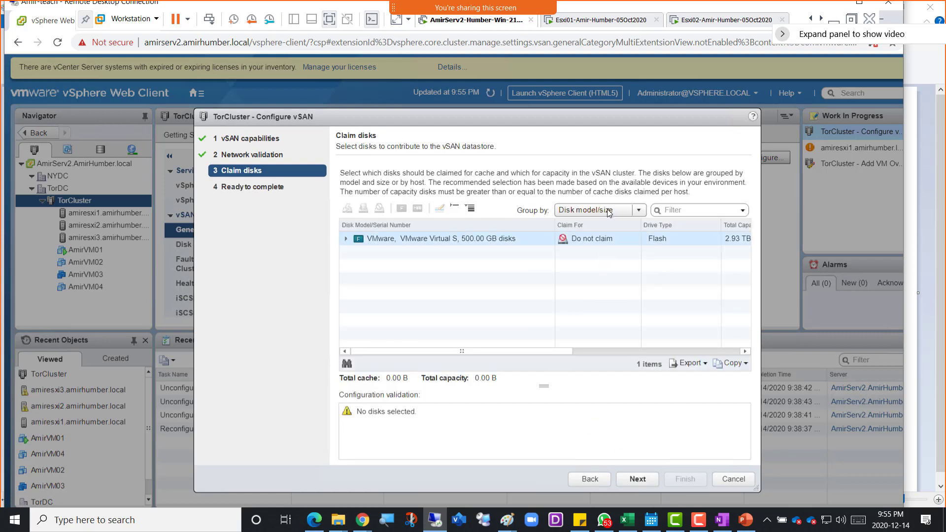
click(612, 210)
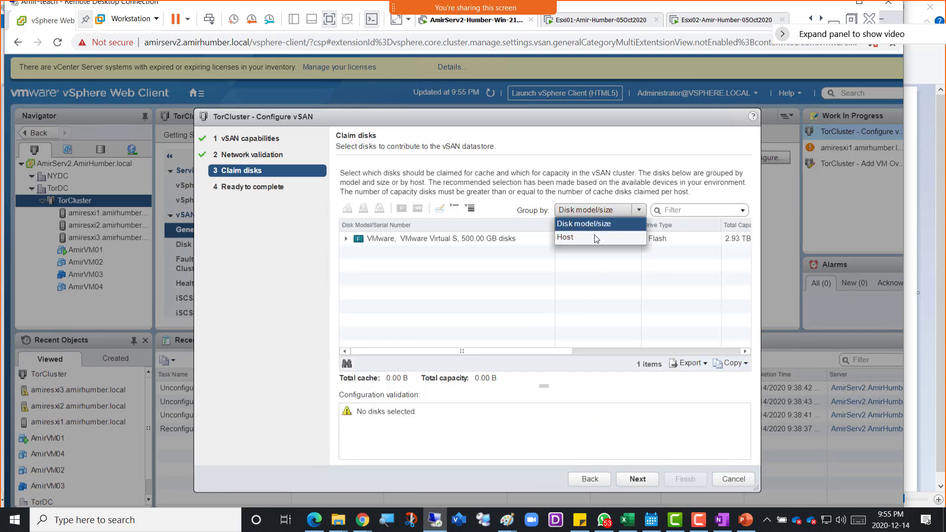
click(592, 238)
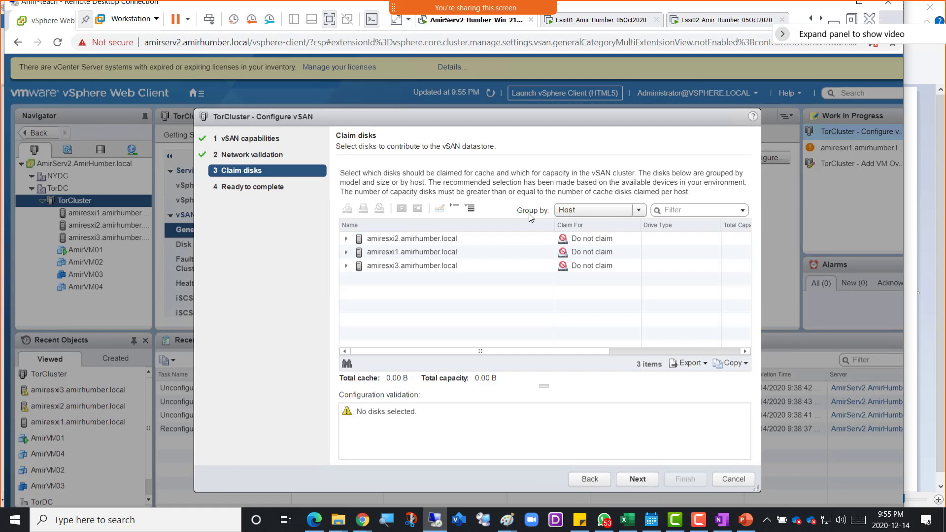
click(347, 238)
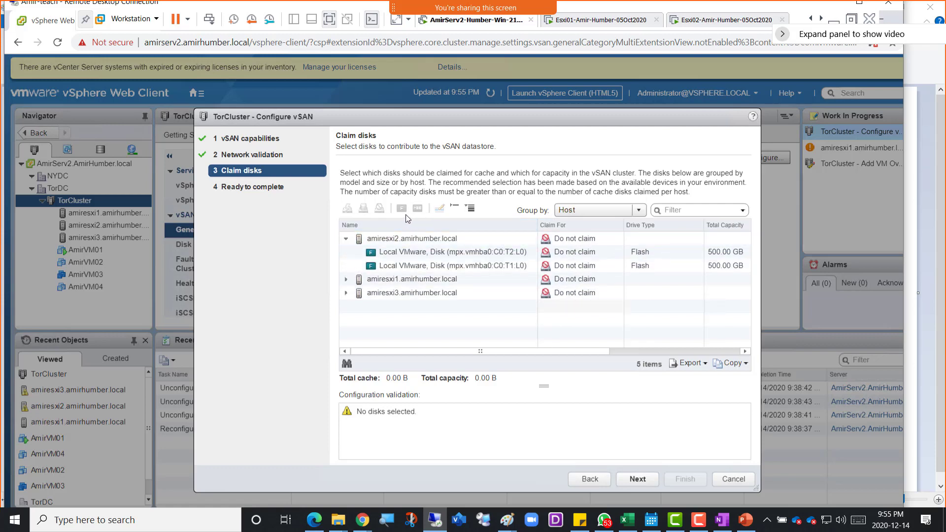
click(346, 279)
click(346, 319)
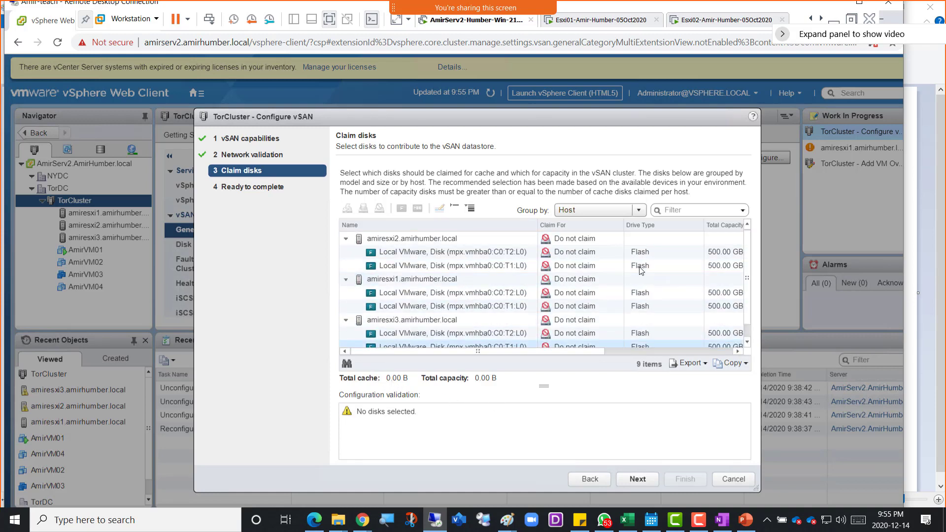
Mark the local disk mpx.vmhba0:C0:T2:L0 of each of the three ESXi hosts as HDD
click(667, 256)
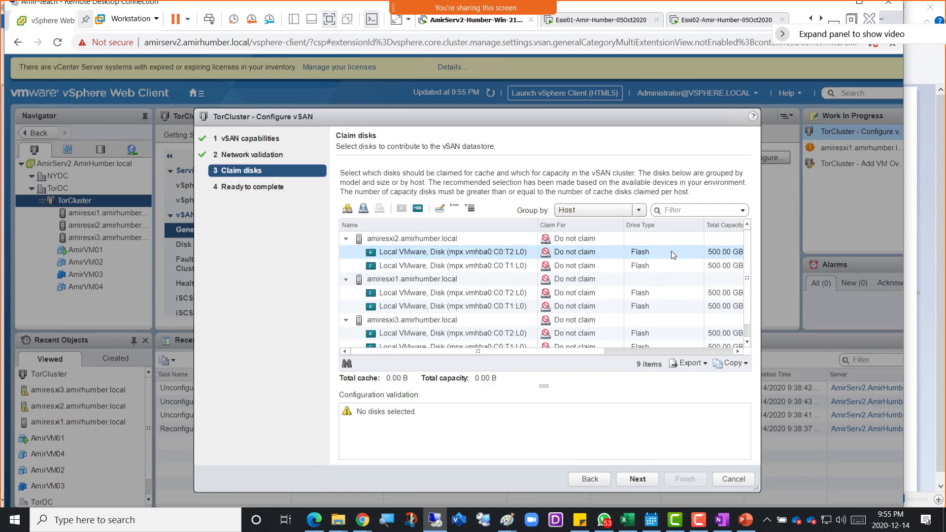
click(417, 210)
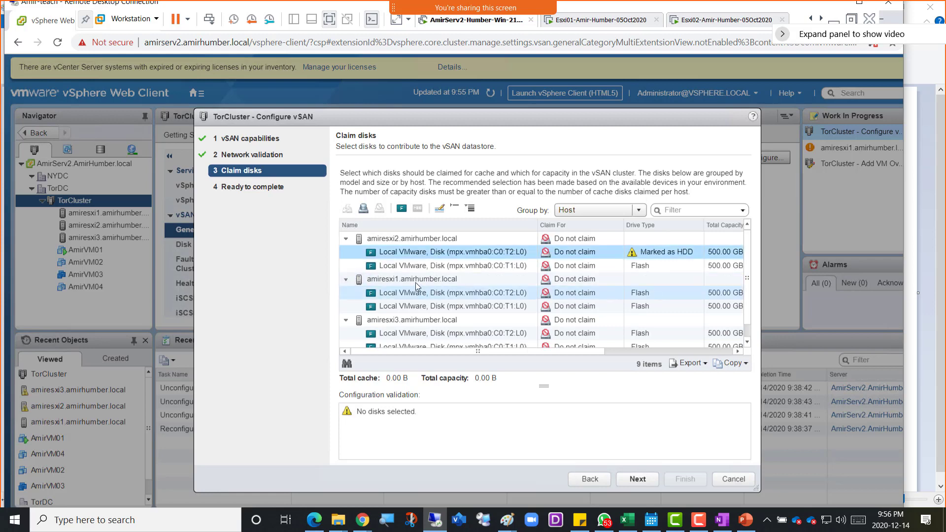
click(673, 294)
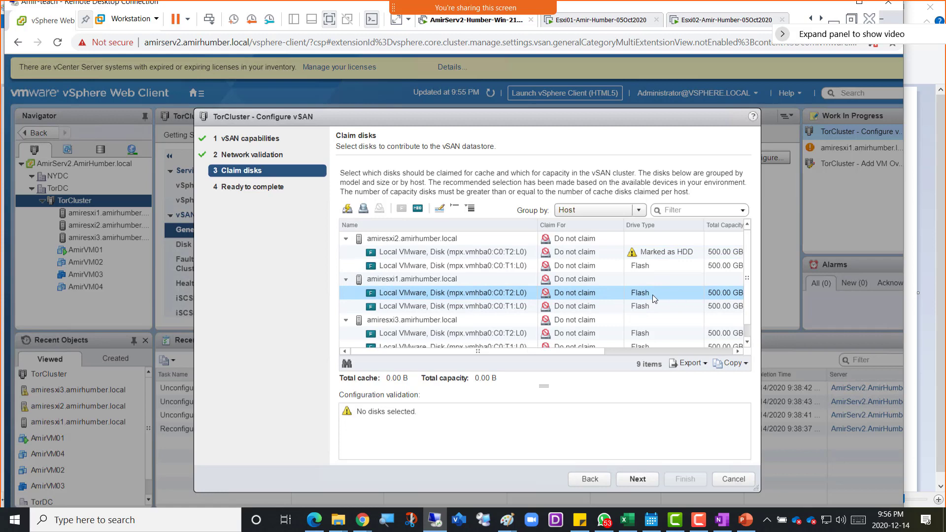
click(417, 211)
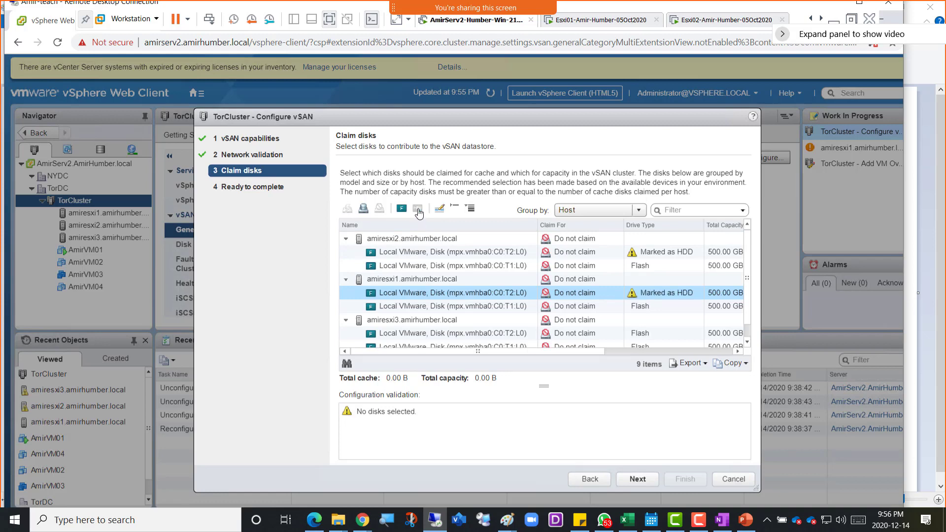
click(674, 332)
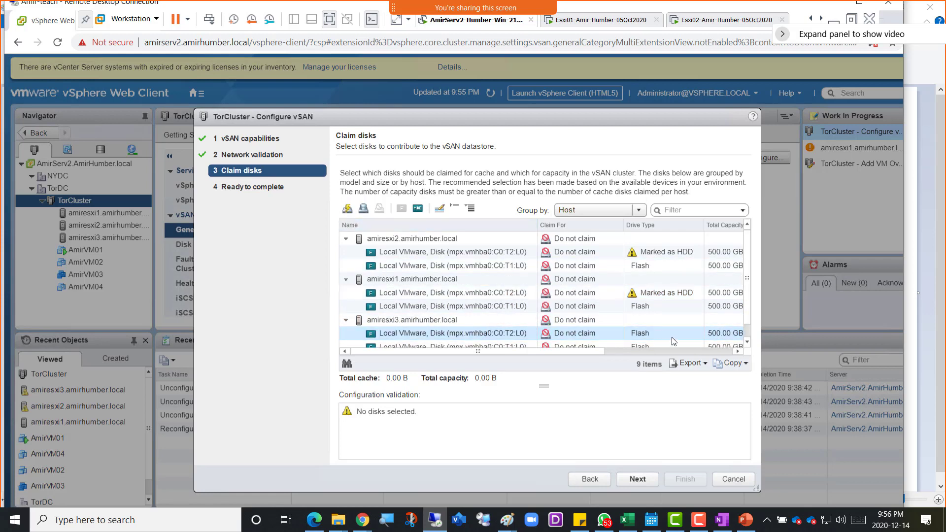
click(418, 208)
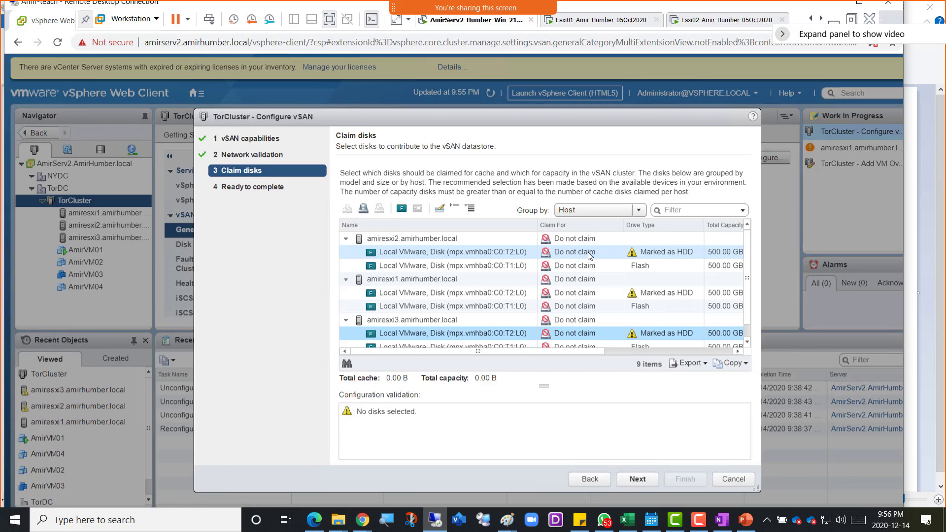
On amiresxi2, claim disk C0:T2:L0 for the capacity tier and flash disk C0:T1:L0 for the cache tier
click(600, 255)
click(600, 254)
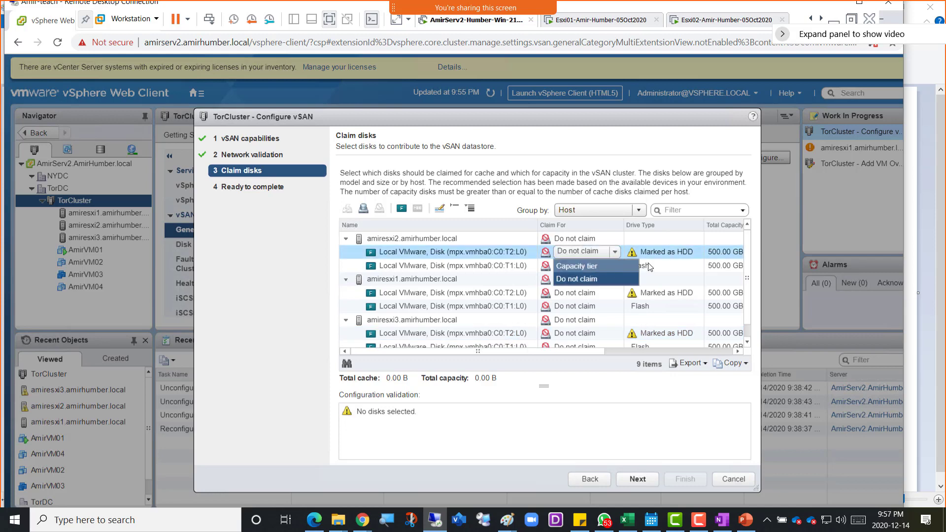
click(594, 268)
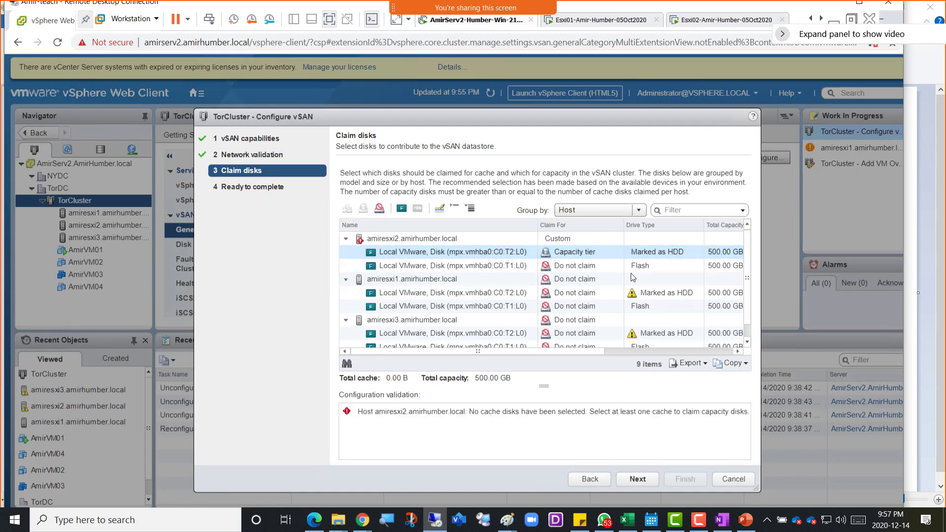
click(592, 268)
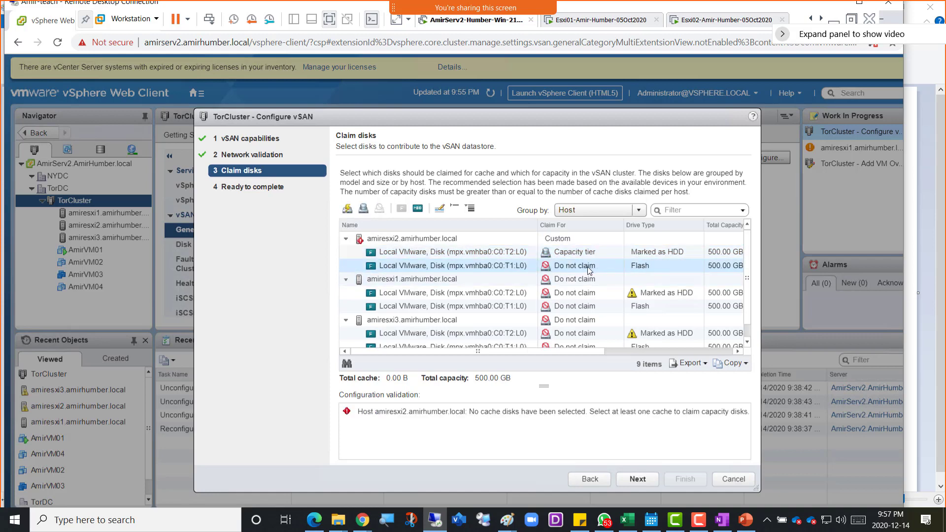
click(603, 267)
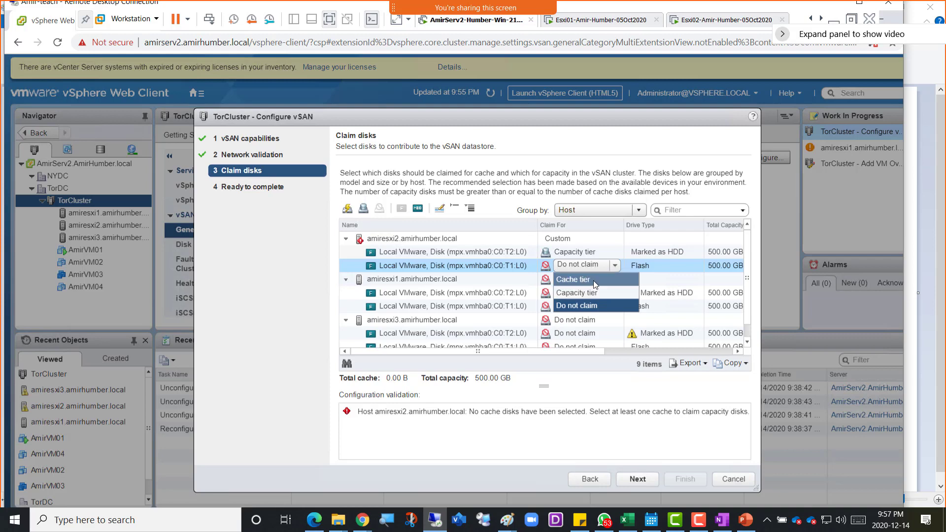
click(593, 279)
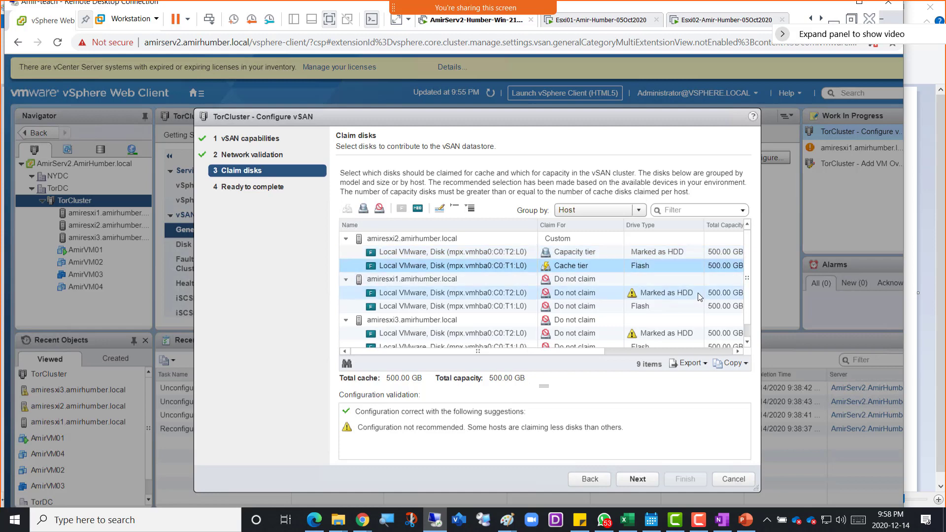
On amiresxi1, claim disk C0:T2:L0 for the capacity tier and flash disk C0:T1:L0 for the cache tier
click(746, 342)
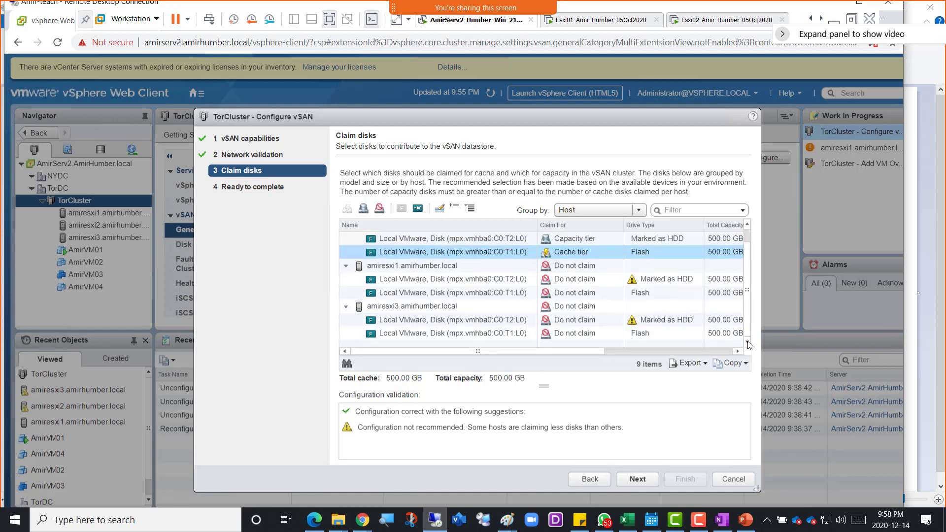
click(657, 279)
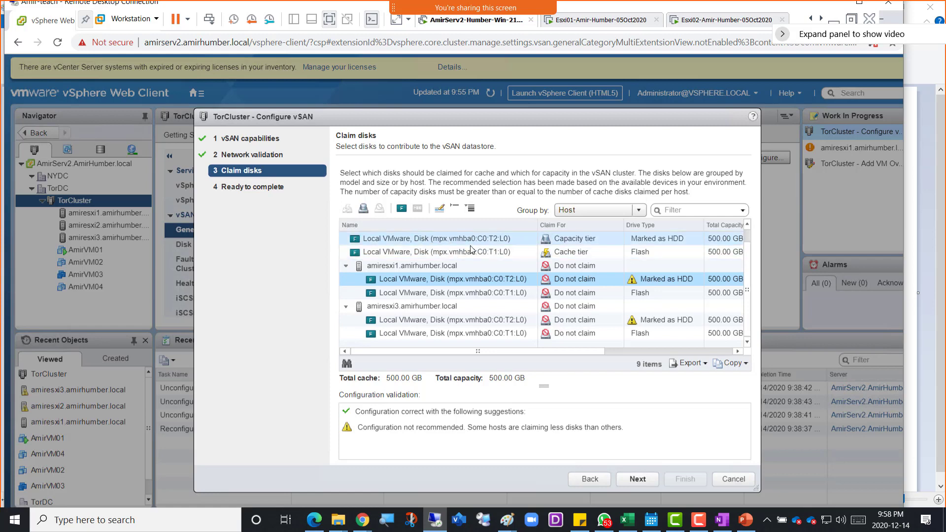
click(613, 280)
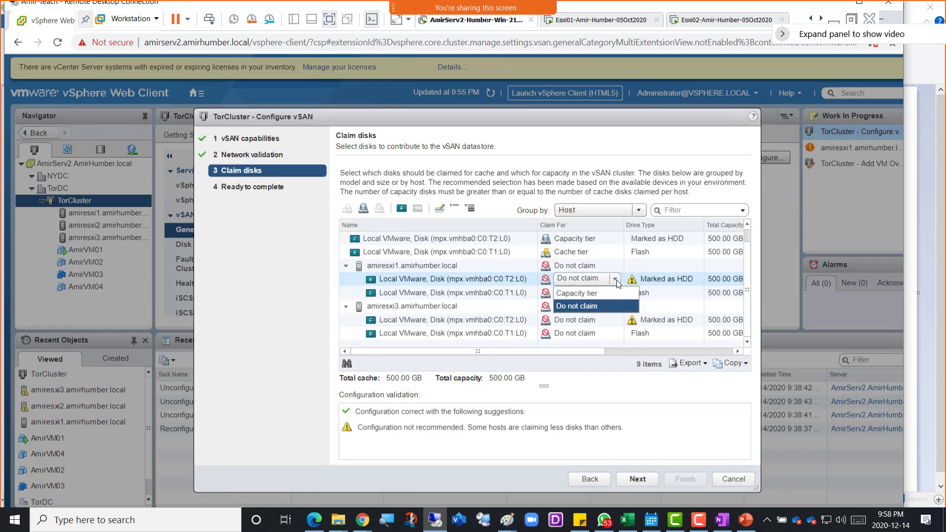
click(589, 294)
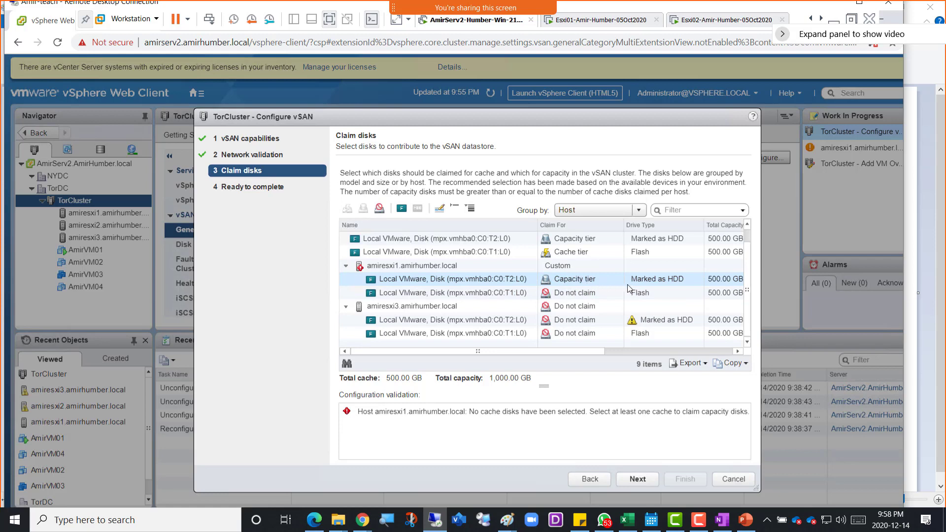
click(651, 294)
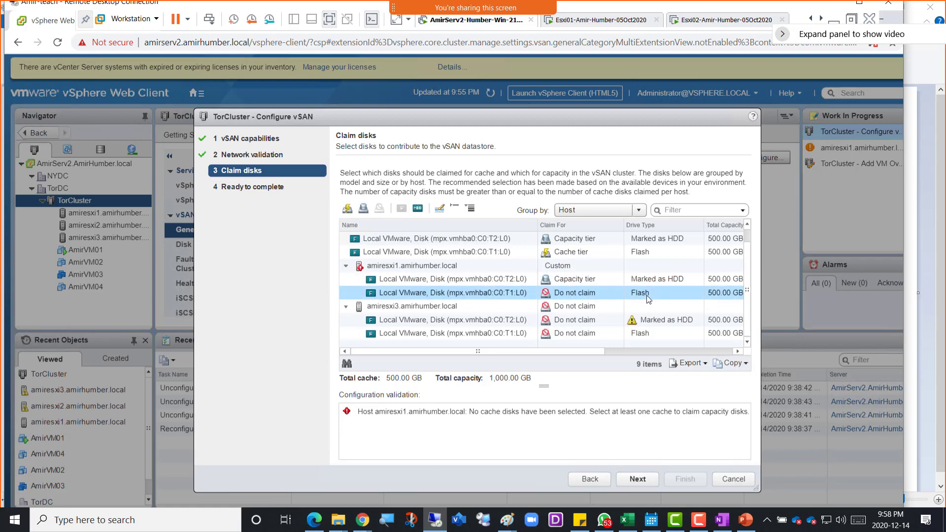
click(615, 298)
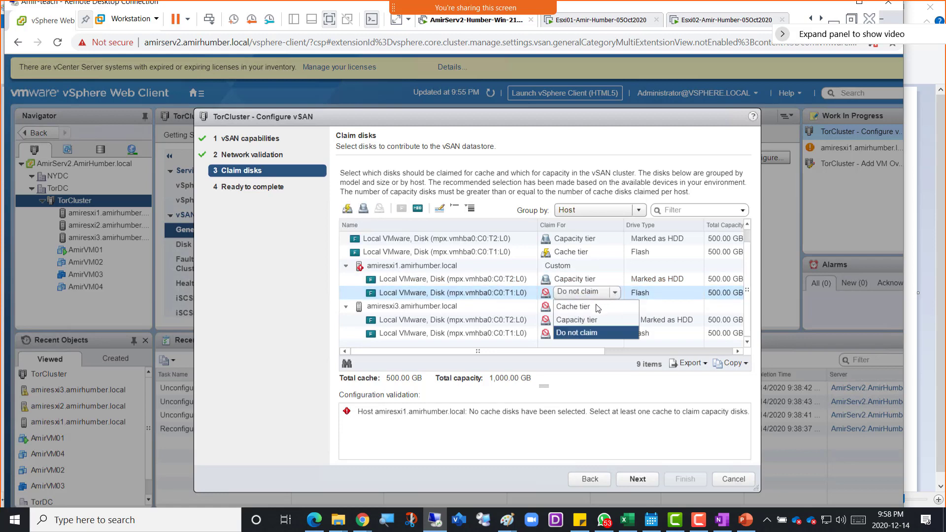
click(595, 304)
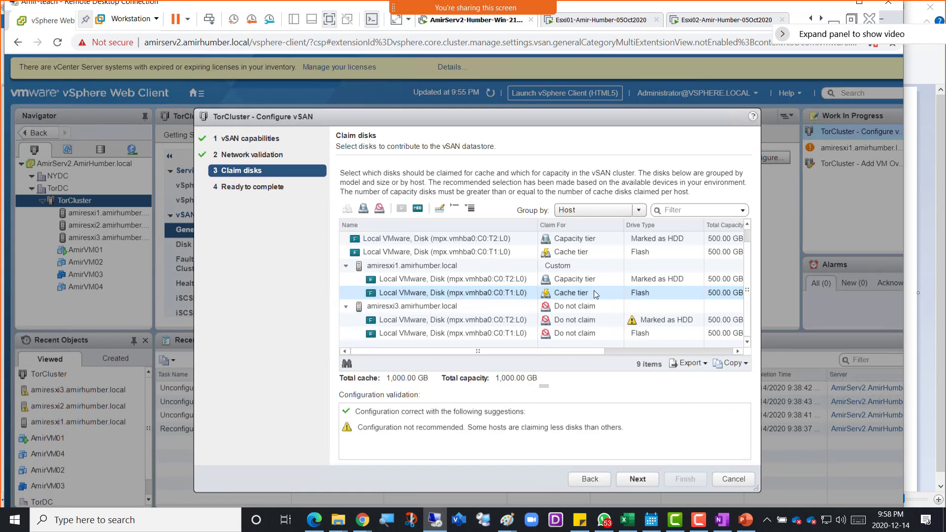
On amiresxi3, claim disk C0:T2:L0 for the capacity tier and flash disk C0:T1:L0 for the cache tier
click(672, 322)
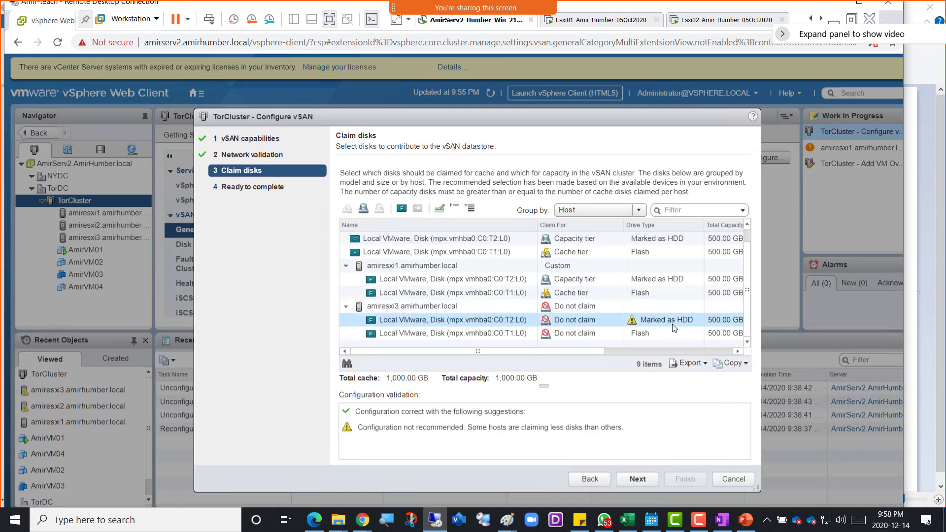
click(612, 320)
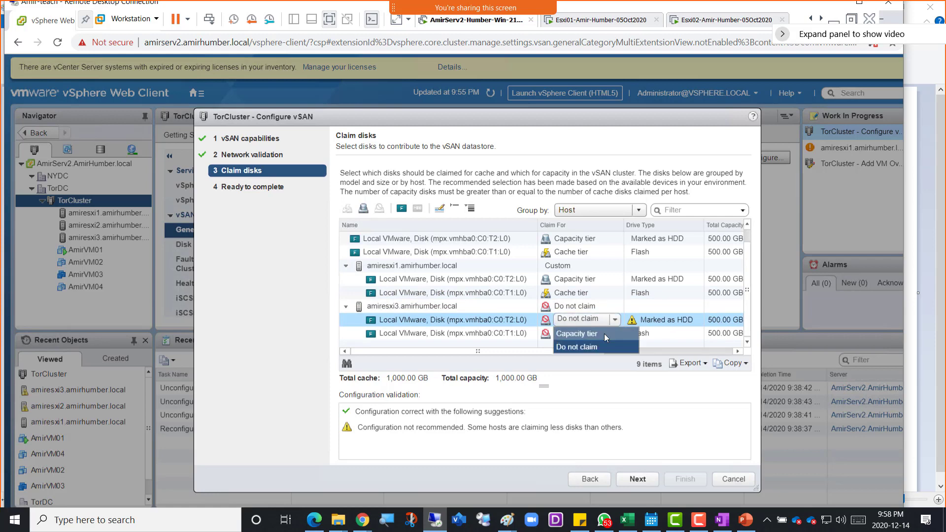
click(604, 333)
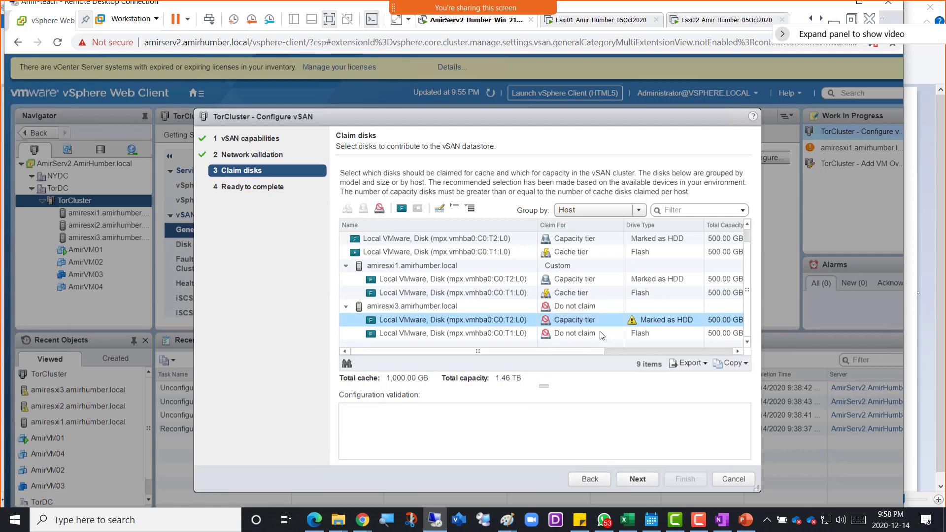
click(646, 333)
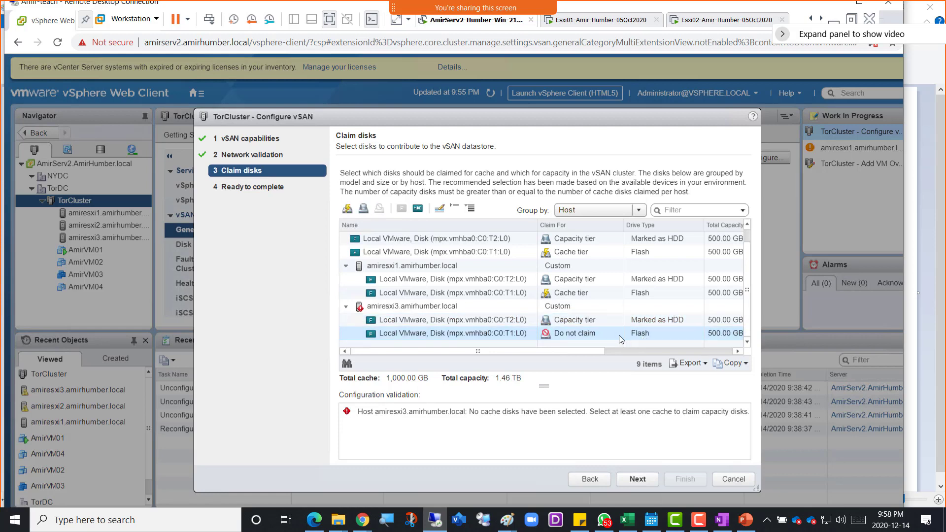
click(617, 335)
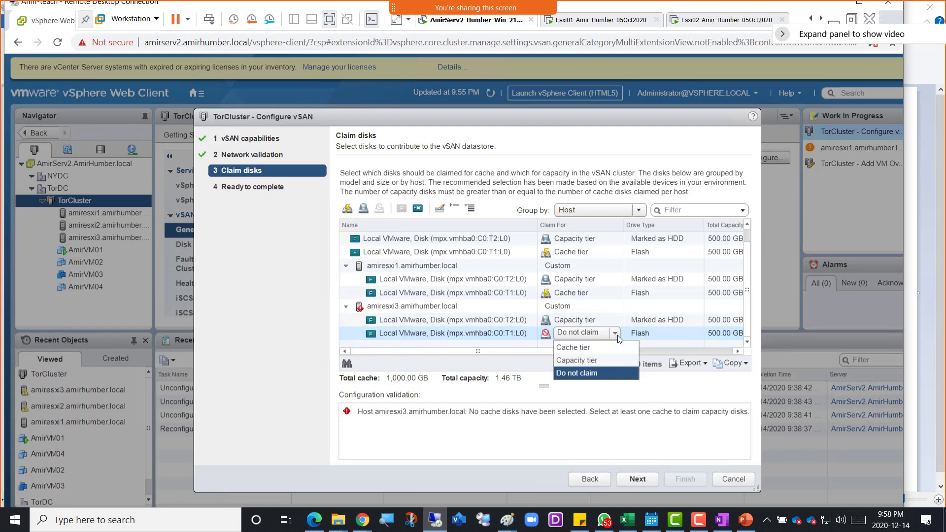
click(589, 349)
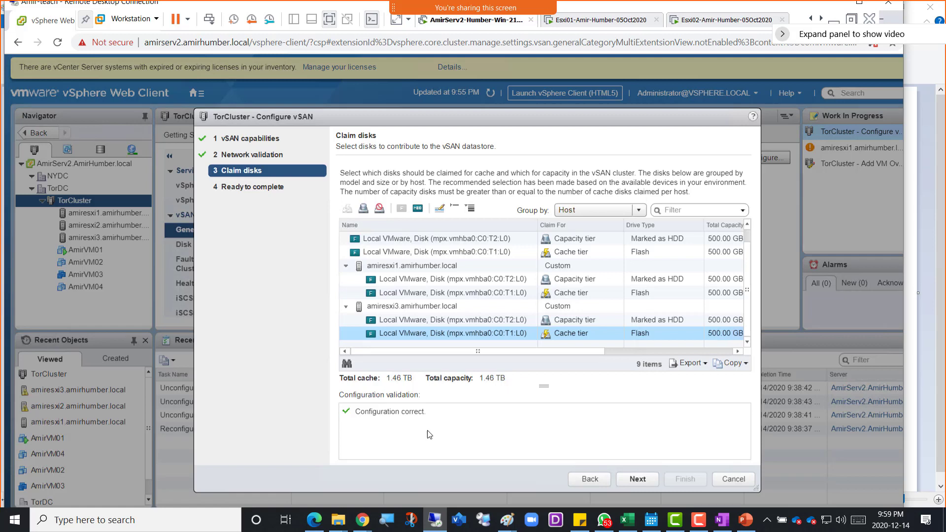
Review the summary of the TorCluster vSAN settings and finish the configuration wizard
click(637, 479)
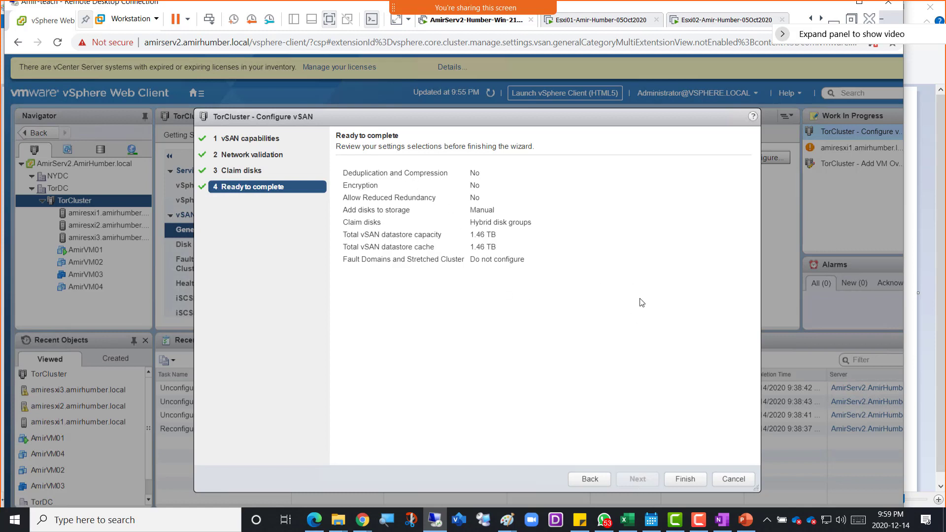
click(684, 479)
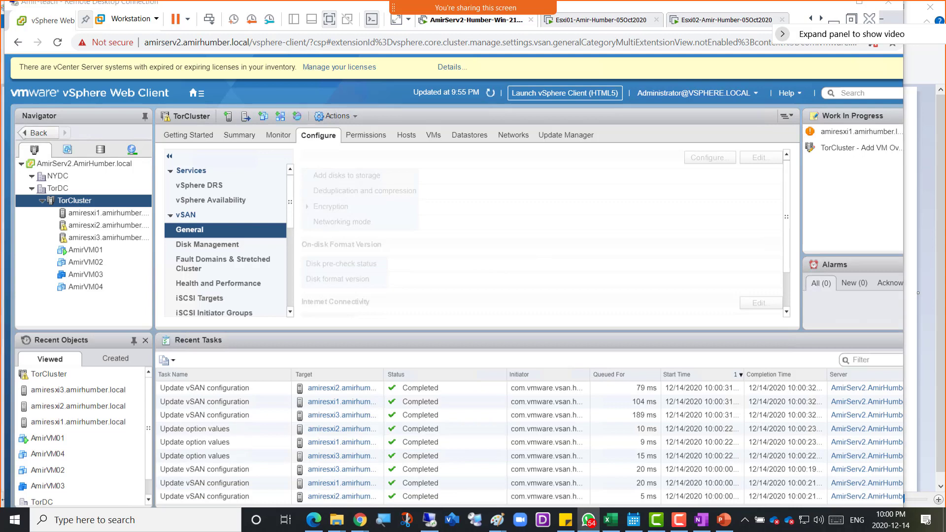
Switch to WhatsApp to examine the shared screenshot of a Claim disks page, and return to the vSphere Web Client
drag(945, 15, 507, 17)
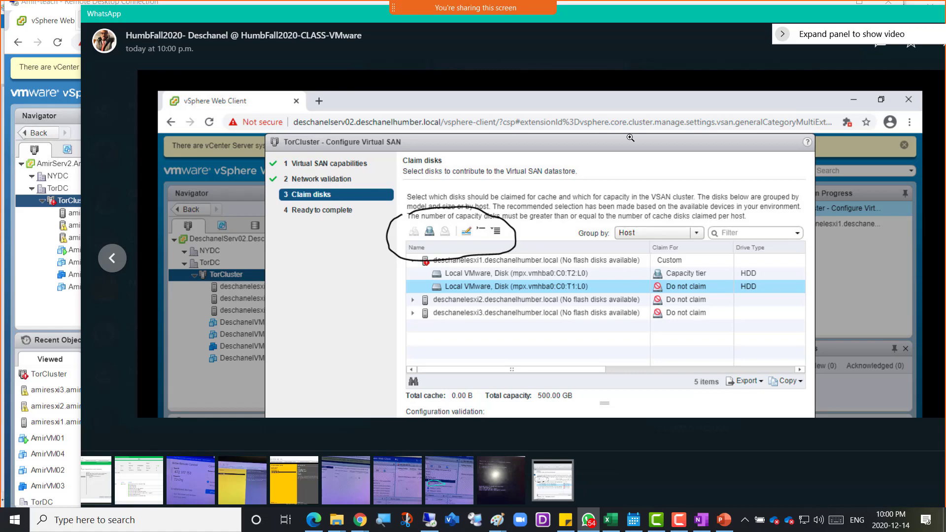
drag(573, 15, 945, 37)
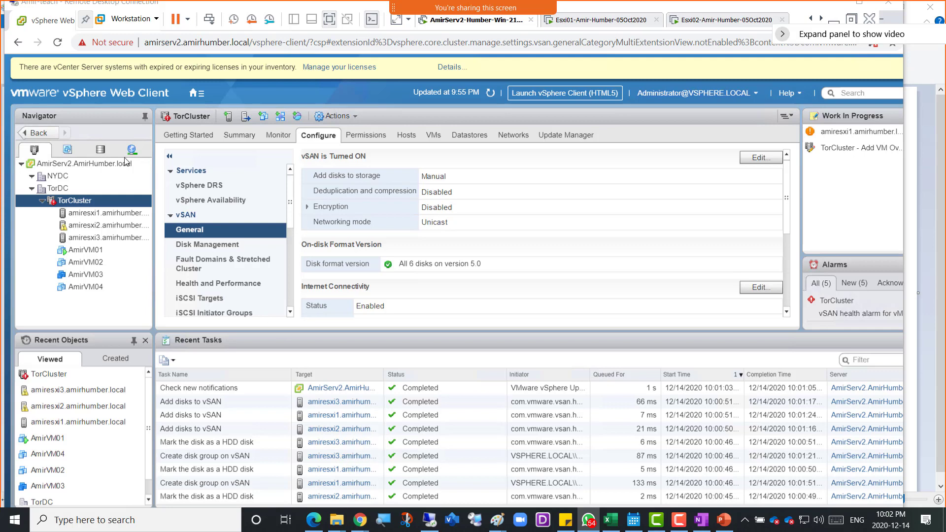
Open vsanDatastore in the datastore inventory under TorDC and check which hosts are connected to it
click(100, 149)
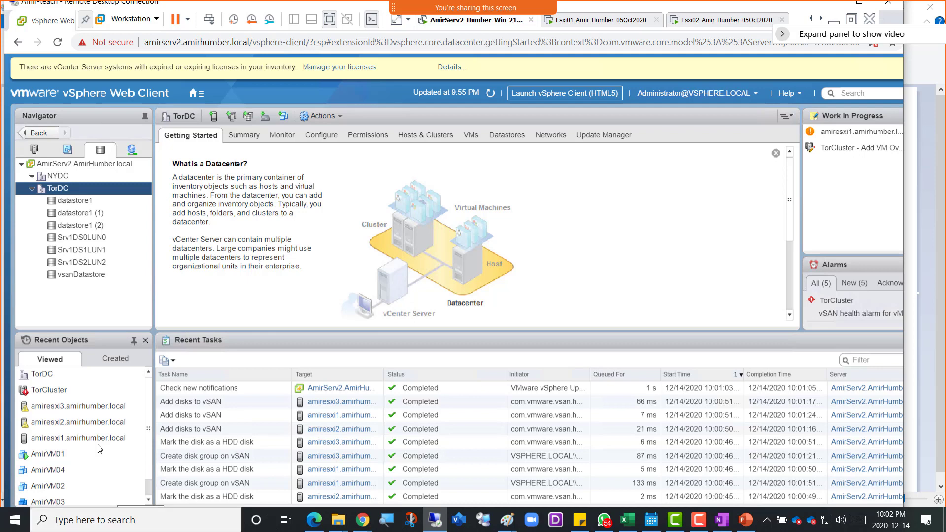
click(81, 274)
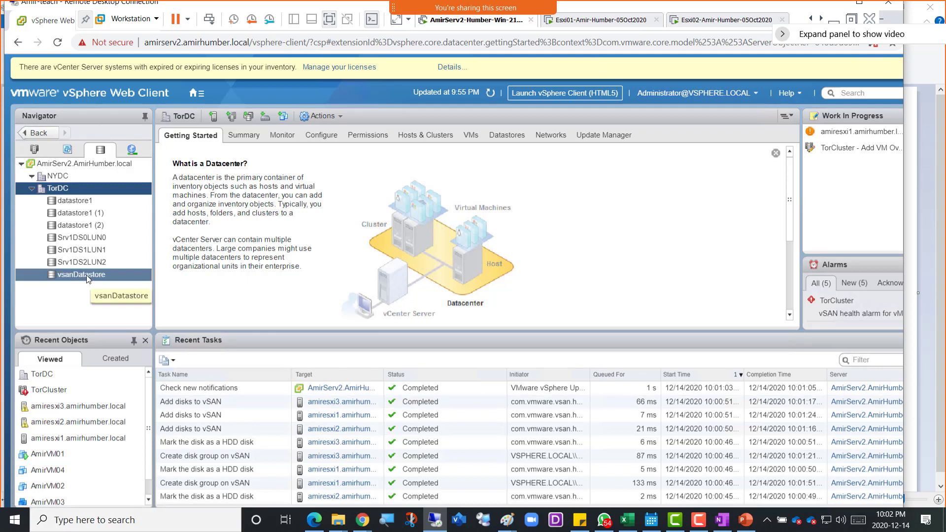
click(86, 275)
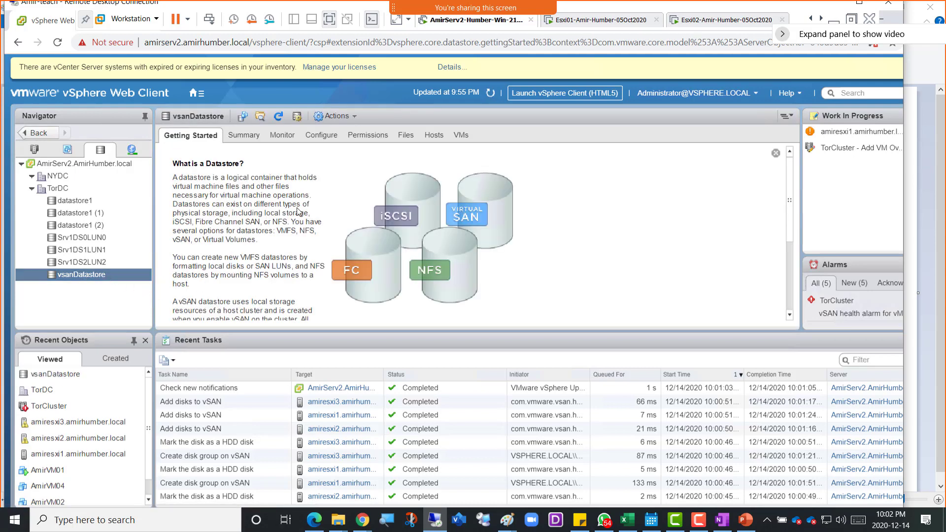
click(436, 139)
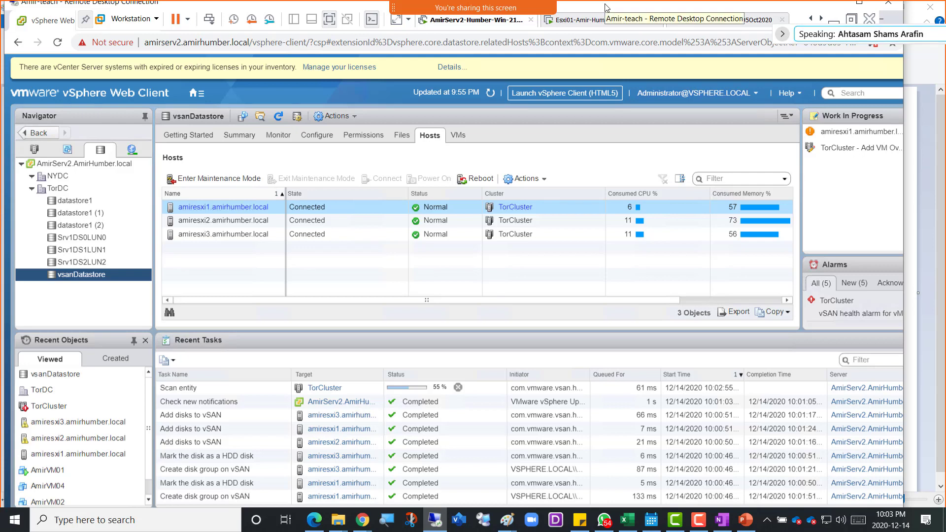
Capture a rectangular screenshot of the vSphere Web Client showing vsanDatastore, its hosts and the recent tasks
key(super+shift+s)
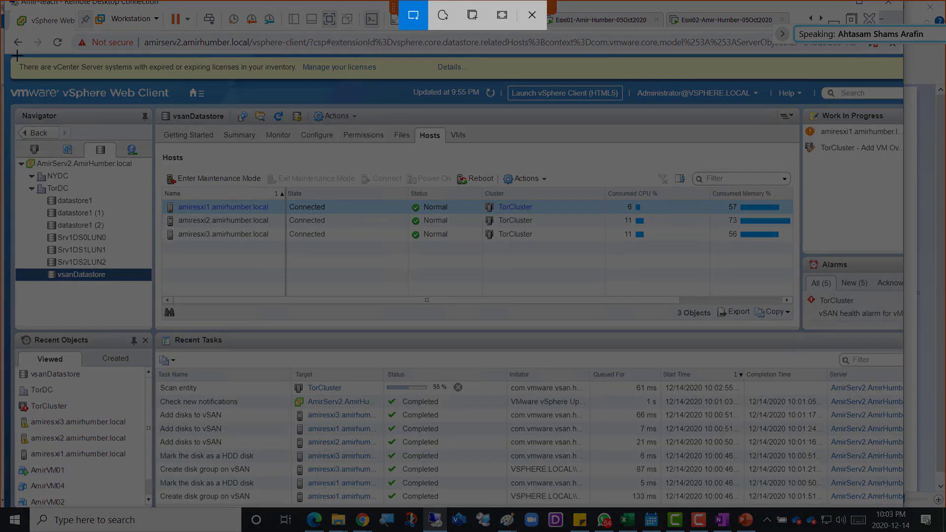
drag(13, 54, 820, 457)
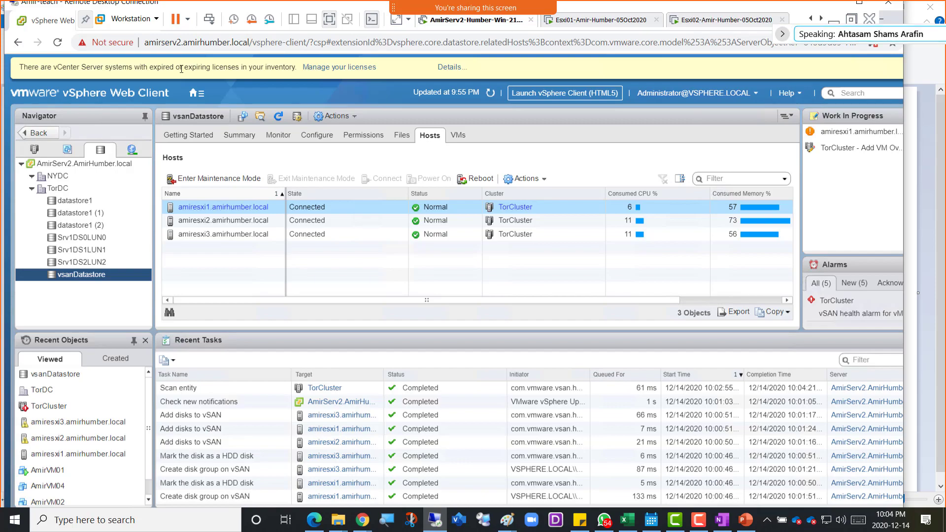
key(super+shift+s)
drag(7, 40, 705, 468)
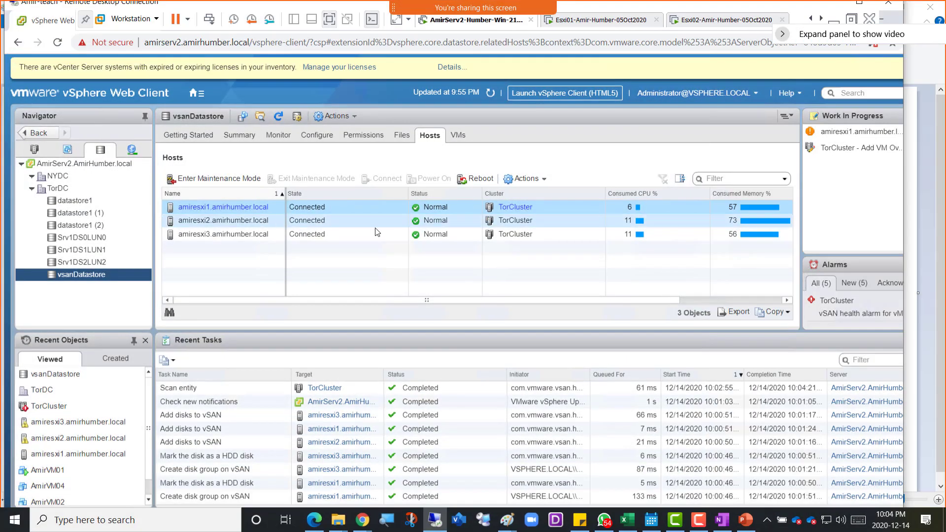
Switch to the OneNote notebook in Chrome and add "Screenshot 3 - vSan Configured" with the captured image at the end of the Week 13 page
click(365, 519)
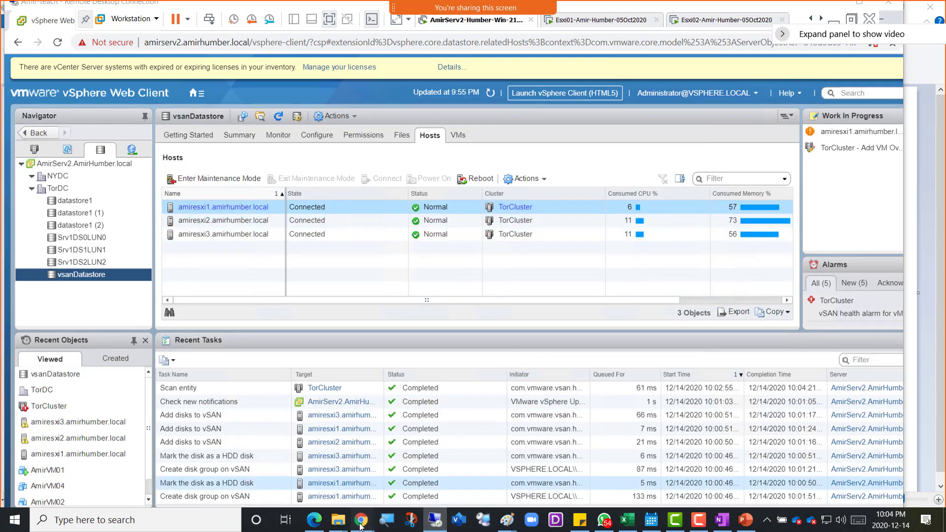
click(547, 472)
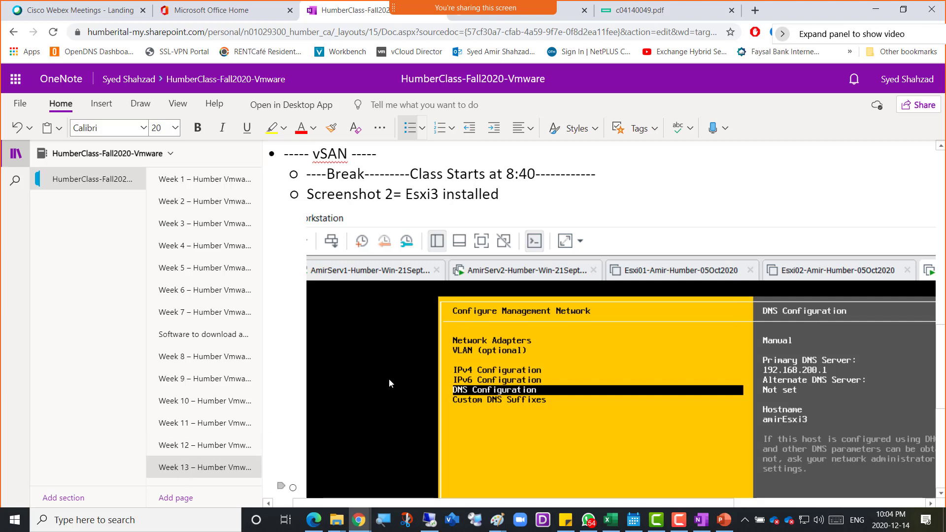
scroll(392, 382, down, 6)
click(372, 447)
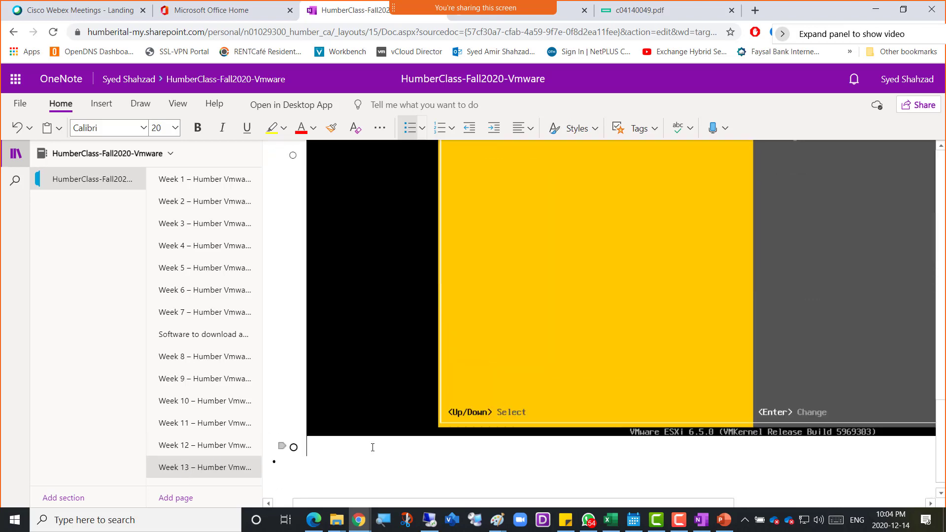
text(Screensho)
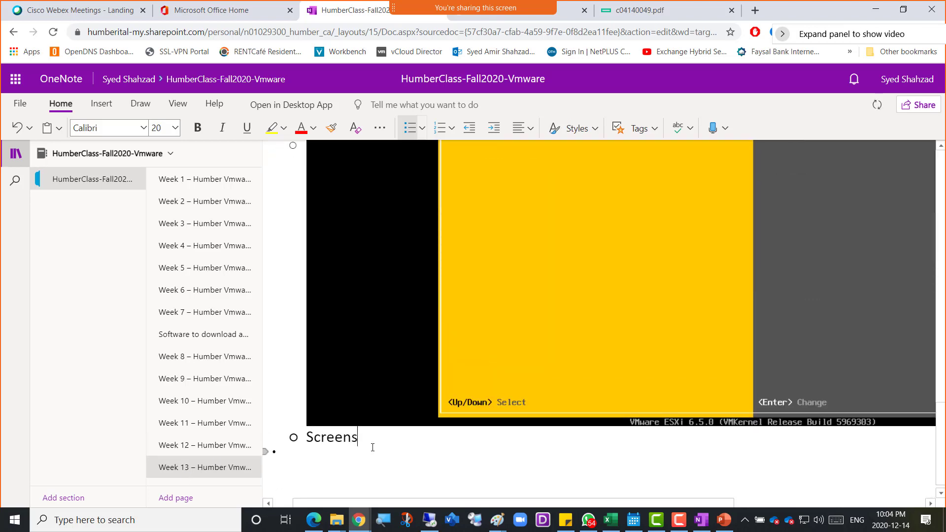
text(t 3 - vSan Configured)
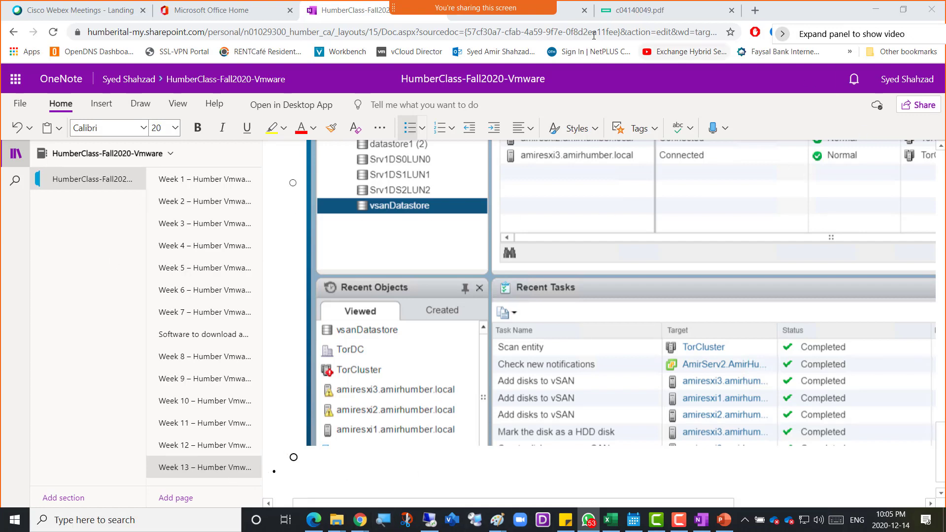
In the HP SAN browser tab, search Google for "bb humber" and open the Humber Central Authentication Service result
click(564, 20)
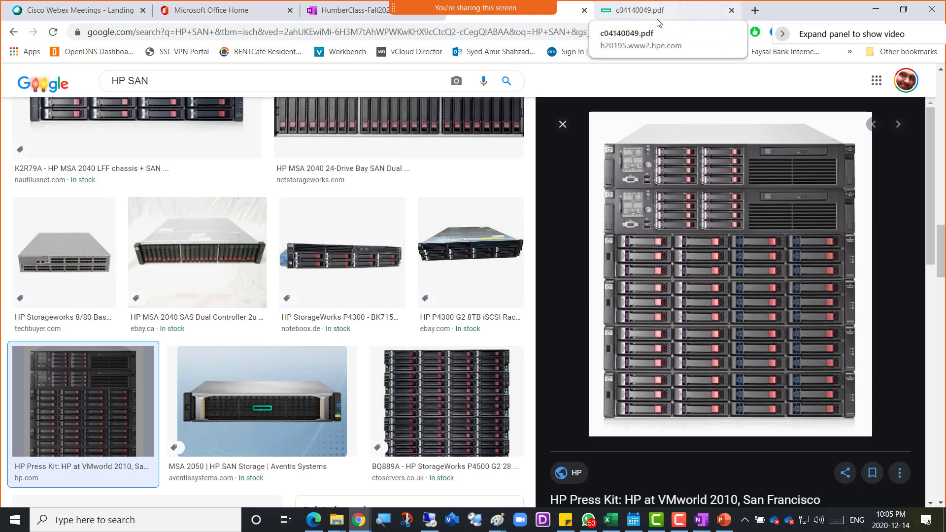
click(464, 32)
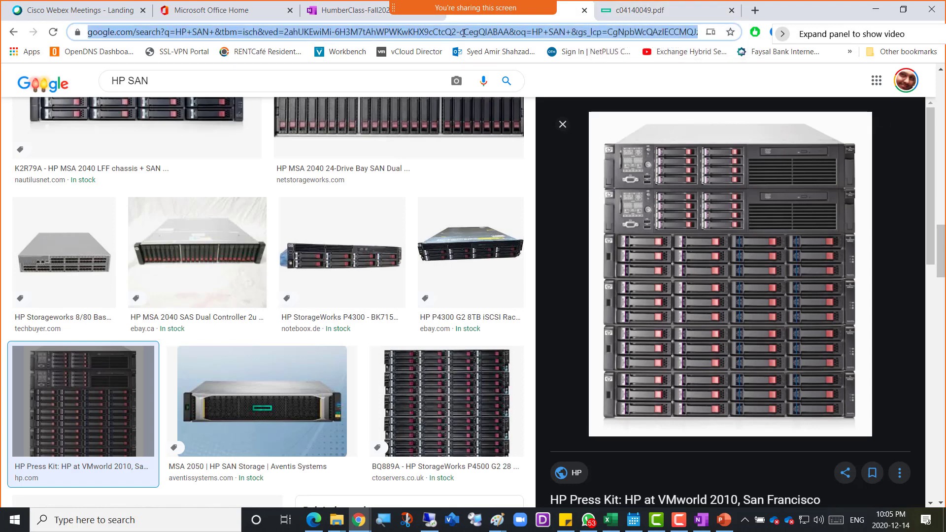
text(bb)
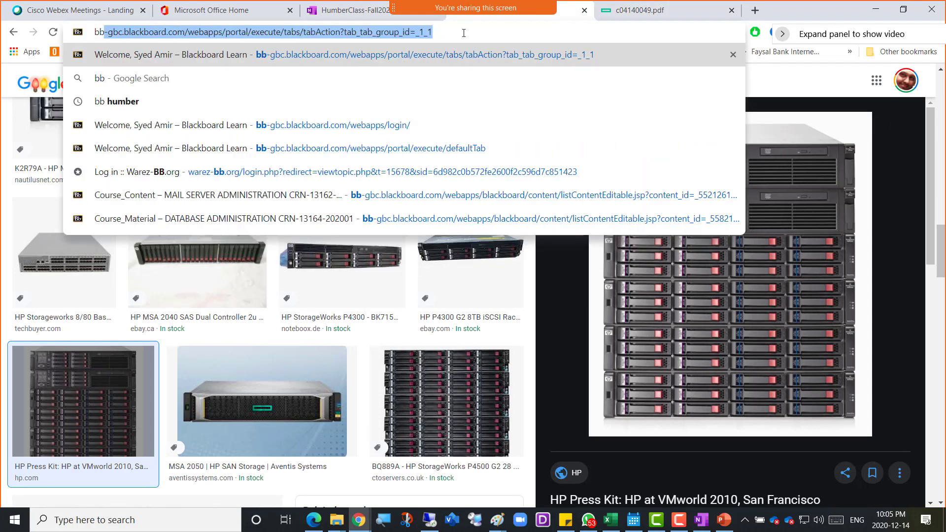
key(Down)
key(Down)
key(Return)
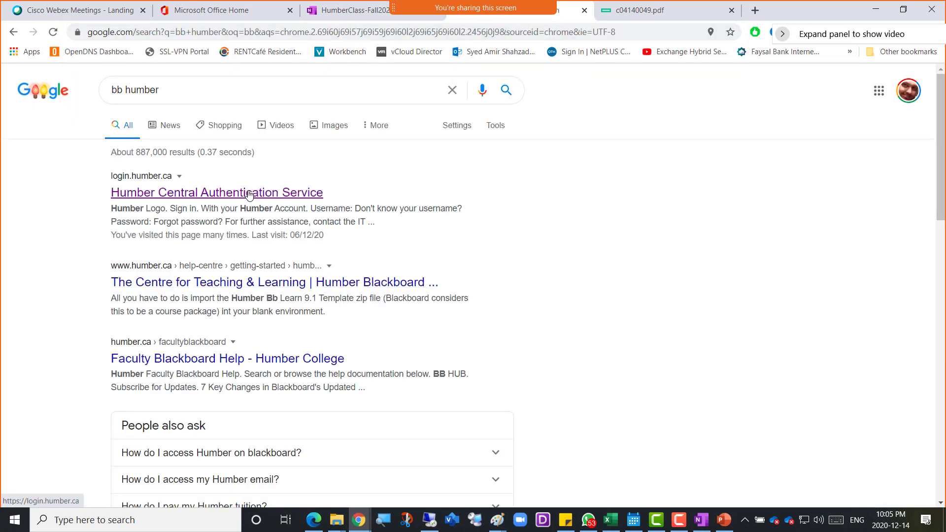
click(254, 194)
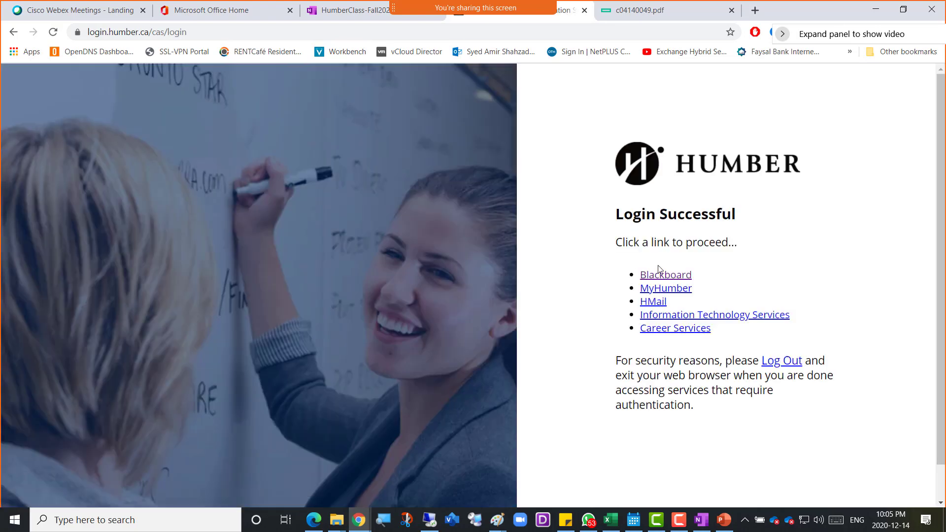
Proceed to the Humber sign-in page and sign in to Blackboard with the saved account username and password
click(662, 288)
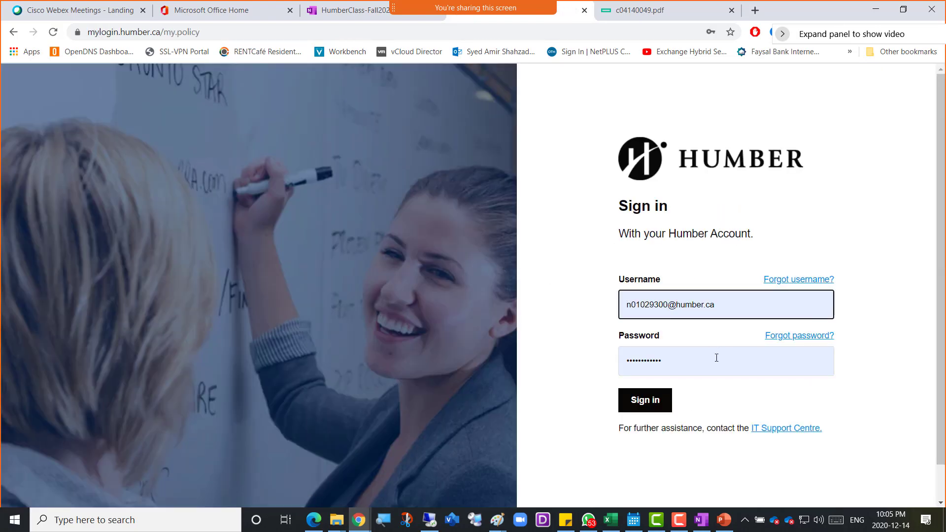
click(705, 305)
click(675, 374)
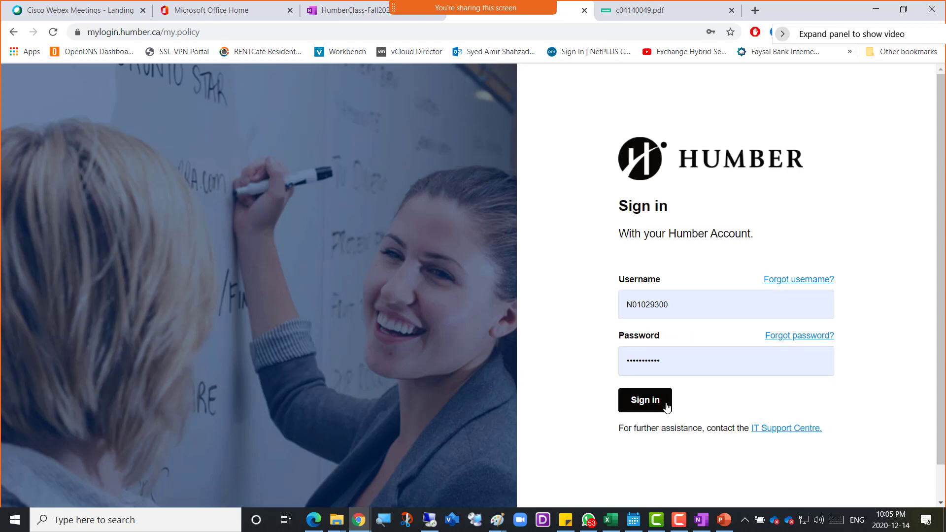
click(662, 403)
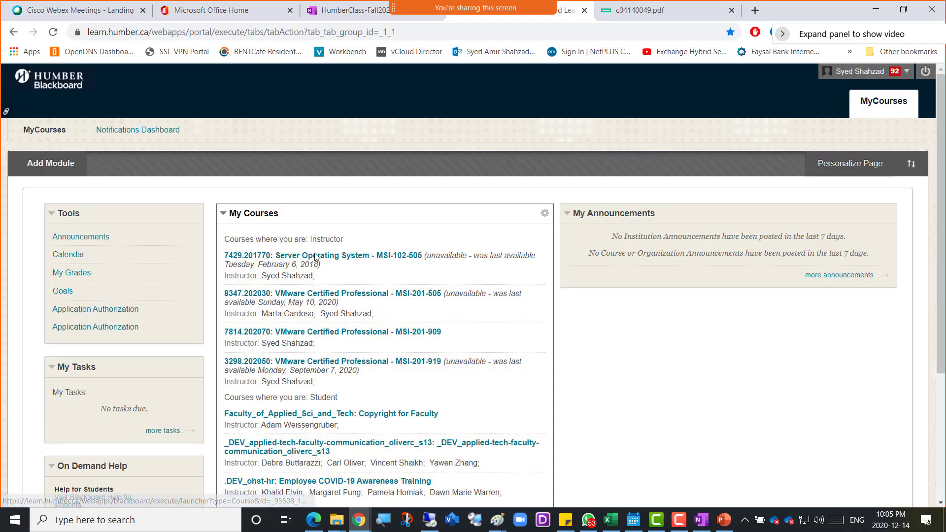
Open Course_Material in the VMware Certified Professional - MSI-201-909 course and find the weekly lab folders
click(400, 331)
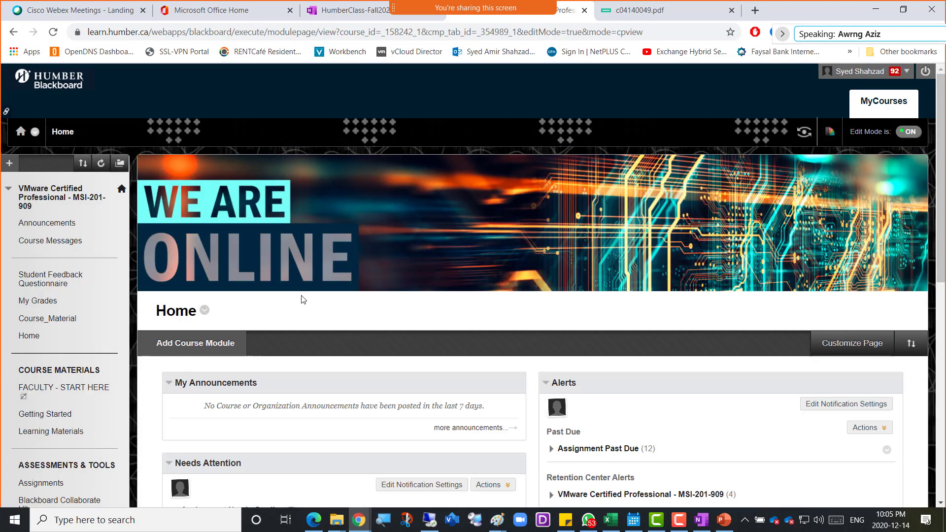
click(42, 319)
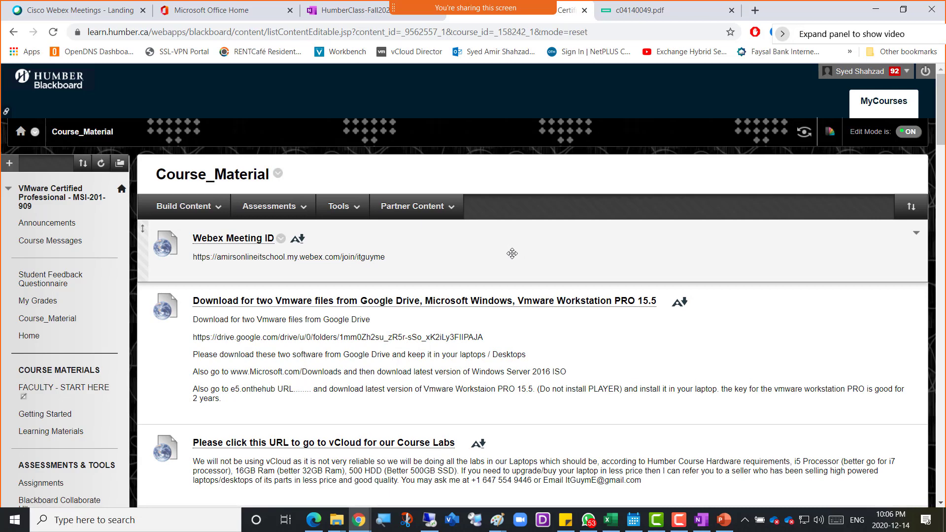
scroll(491, 306, down, 15)
scroll(491, 306, down, 20)
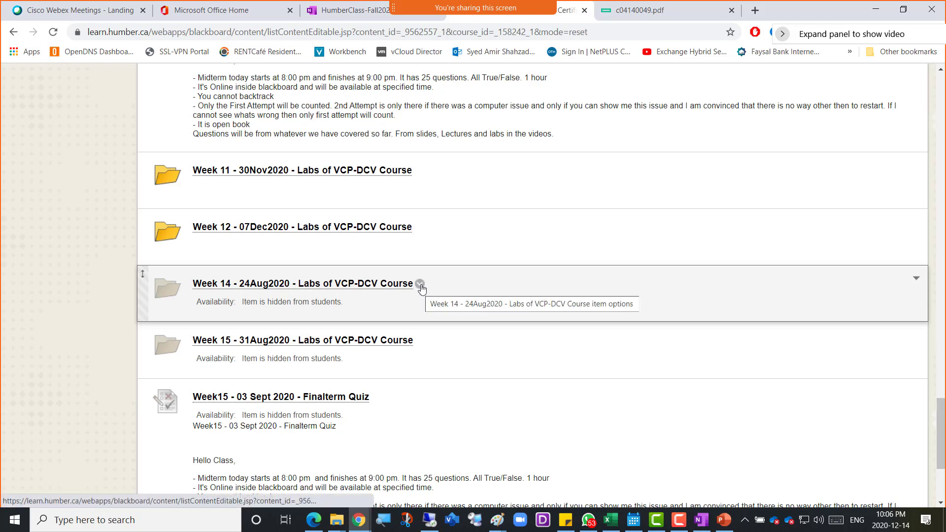
Copy the name of the "Week 12 - 07Dec2020 - Labs of VCP-DCV Course" folder from its edit form and cancel the edit
click(418, 227)
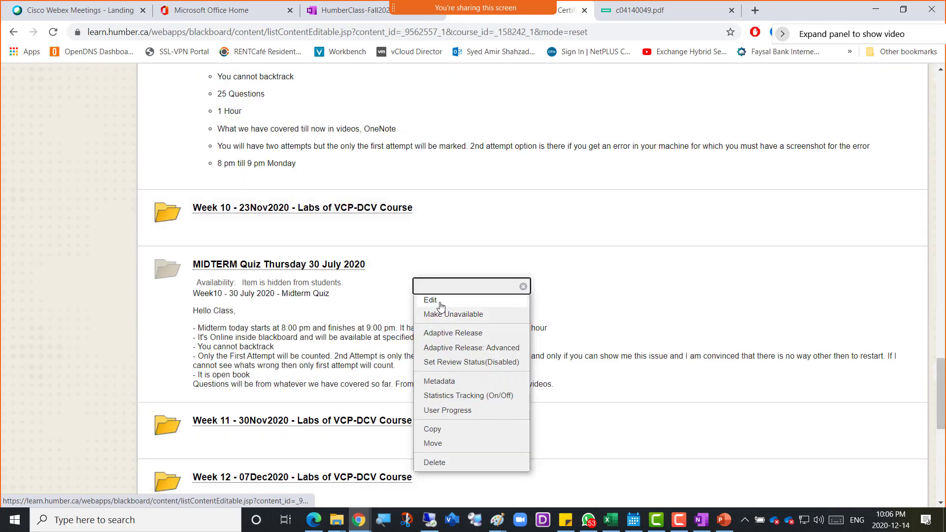
click(431, 300)
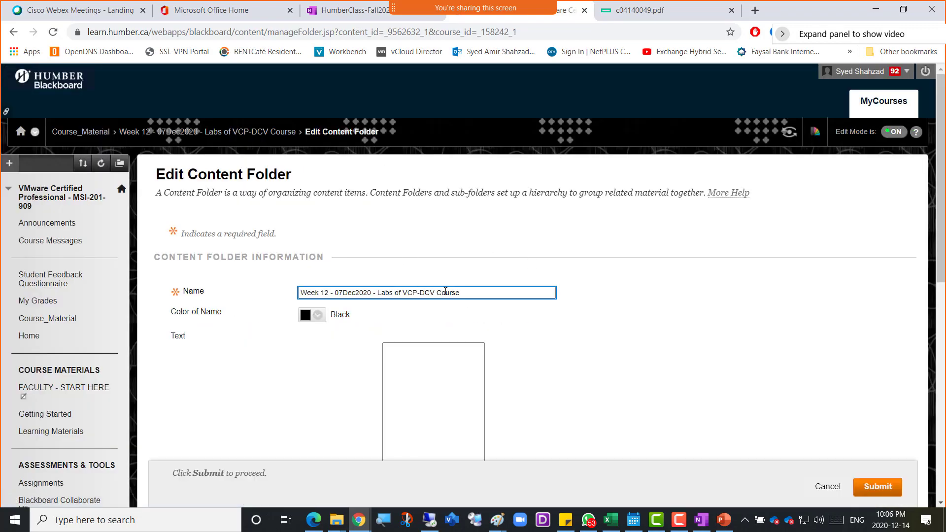
triple_click(464, 291)
key(ctrl+c)
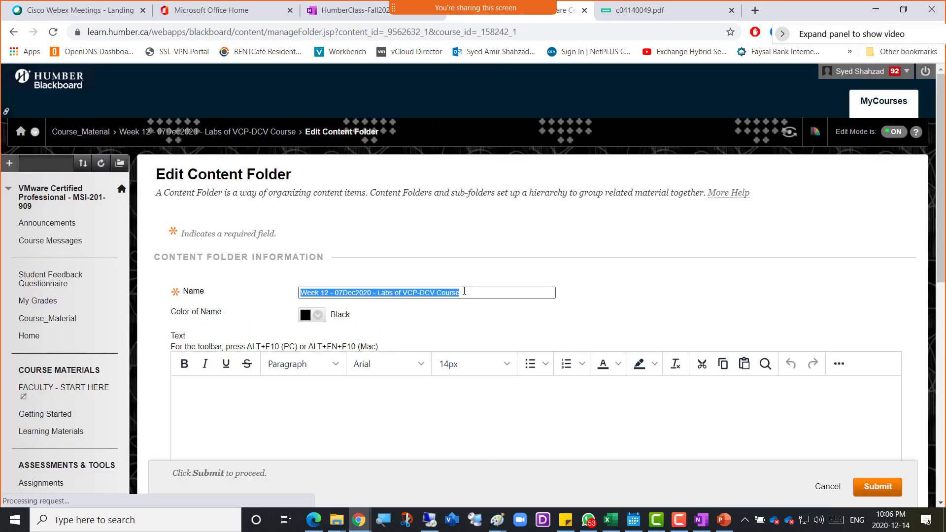
click(819, 488)
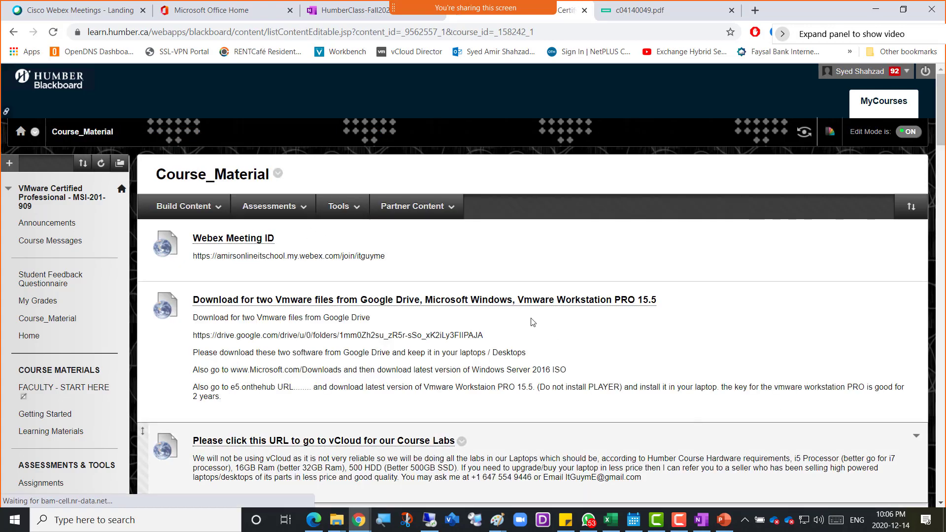
Create a content folder named "Week 13 - 14Dec2020 - Labs of VCP-DCV Course" in Course_Material
click(186, 207)
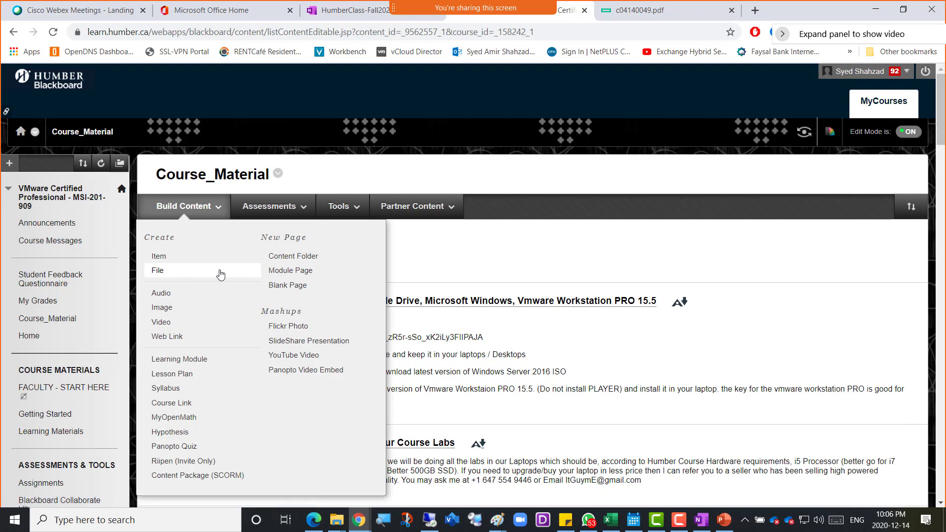
click(294, 256)
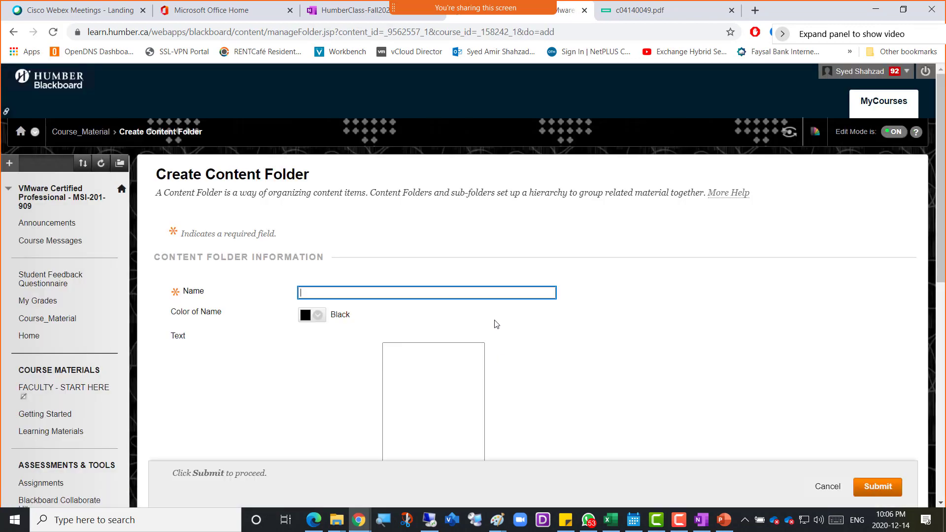
key(ctrl+v)
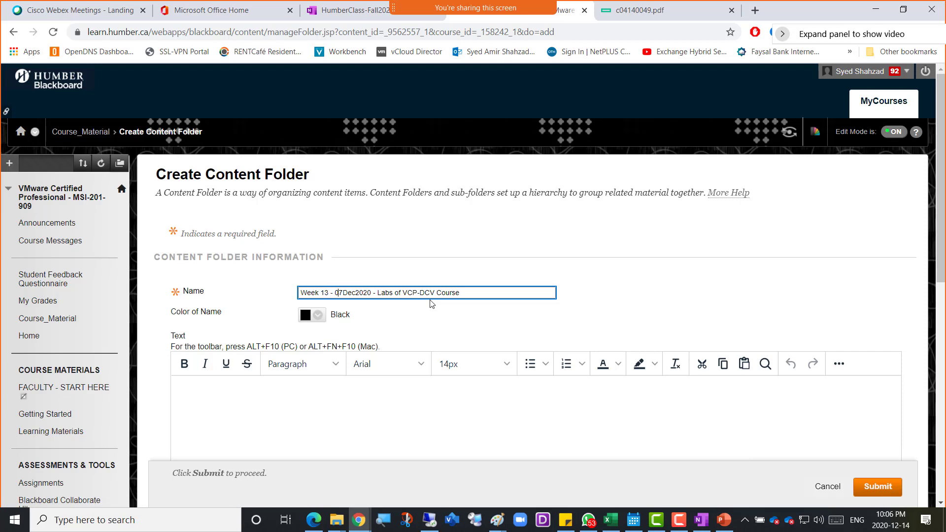
text(14)
key(Right)
key(Right)
key(Right)
key(Right)
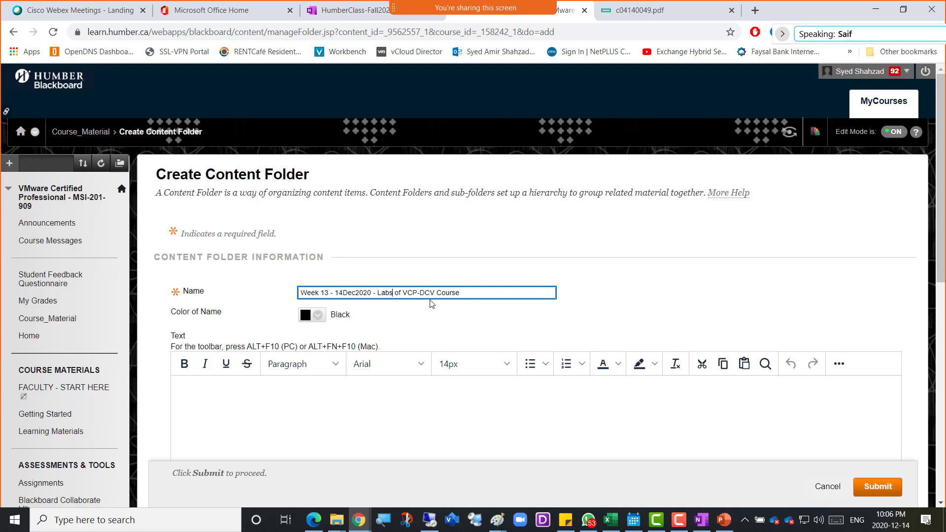
scroll(836, 301, down, 5)
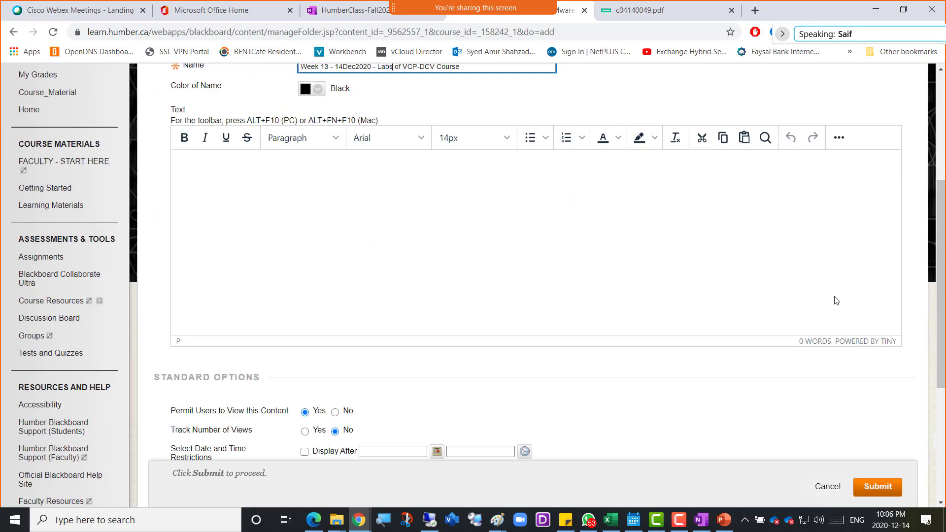
click(880, 488)
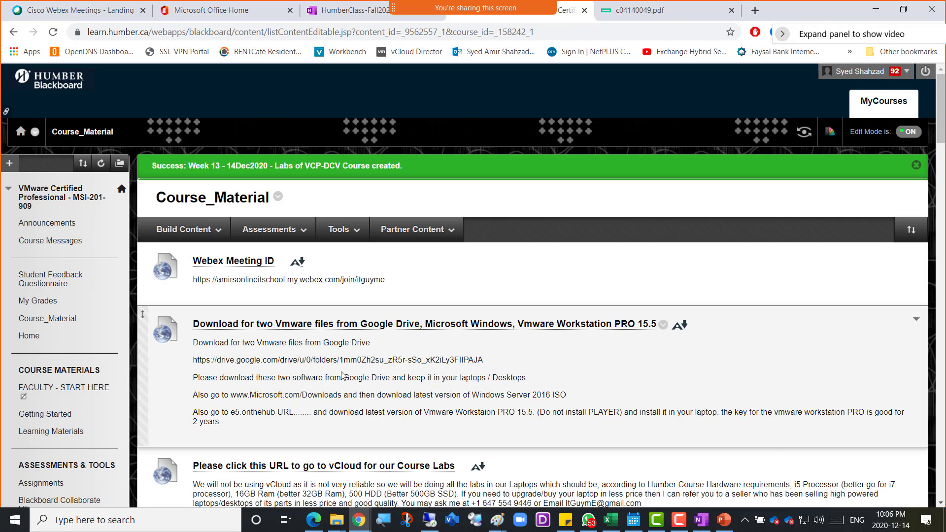
Move the "Week 13 - 14Dec2020 - Labs of VCP-DCV Course" folder from the end of Course_Material up between the Week 14 and Week 15 folders
scroll(325, 374, down, 6)
scroll(343, 377, down, 10)
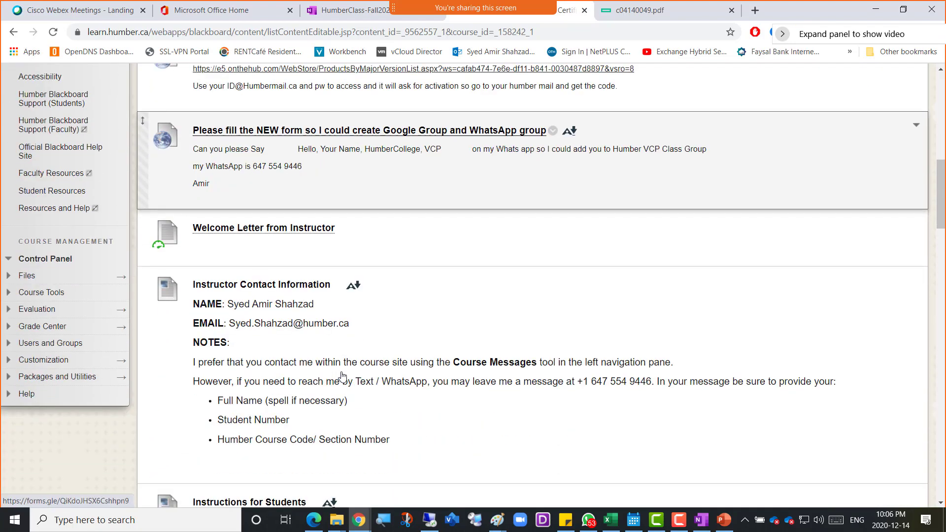
scroll(344, 377, down, 15)
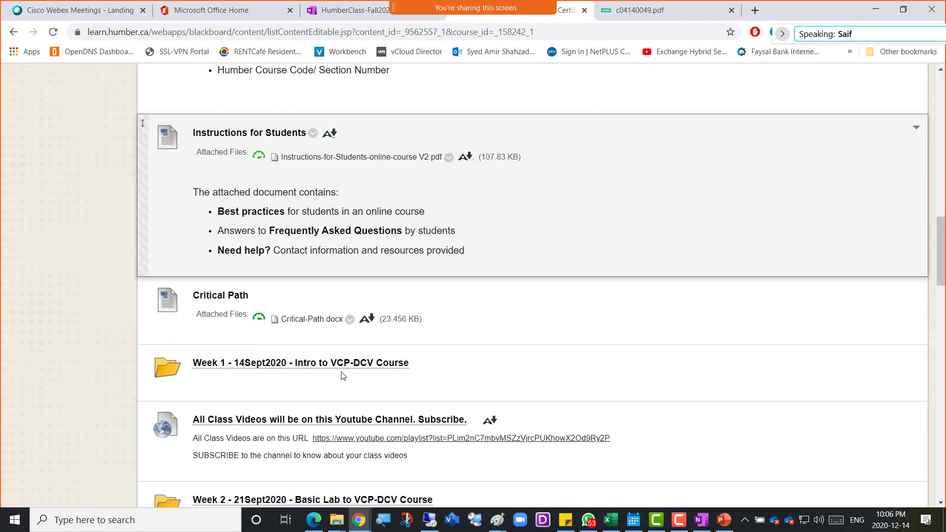
scroll(341, 371, down, 11)
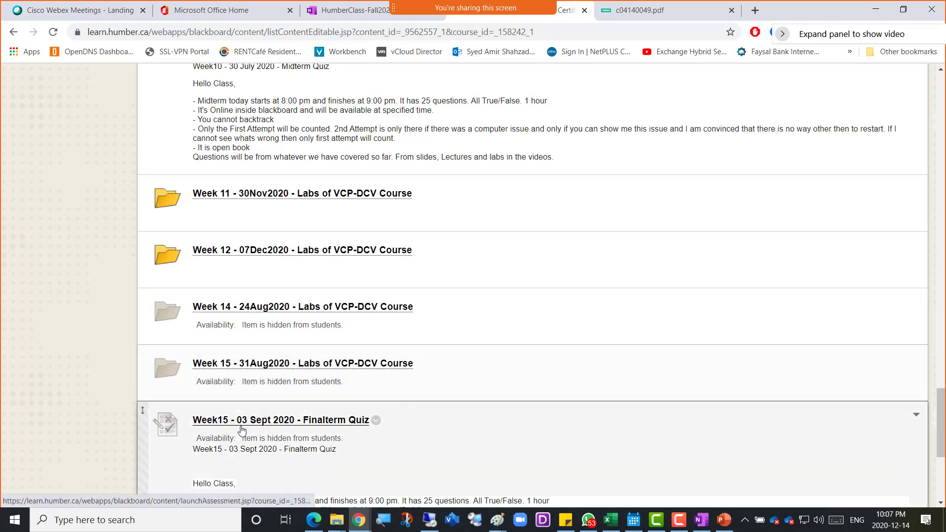
scroll(256, 418, down, 5)
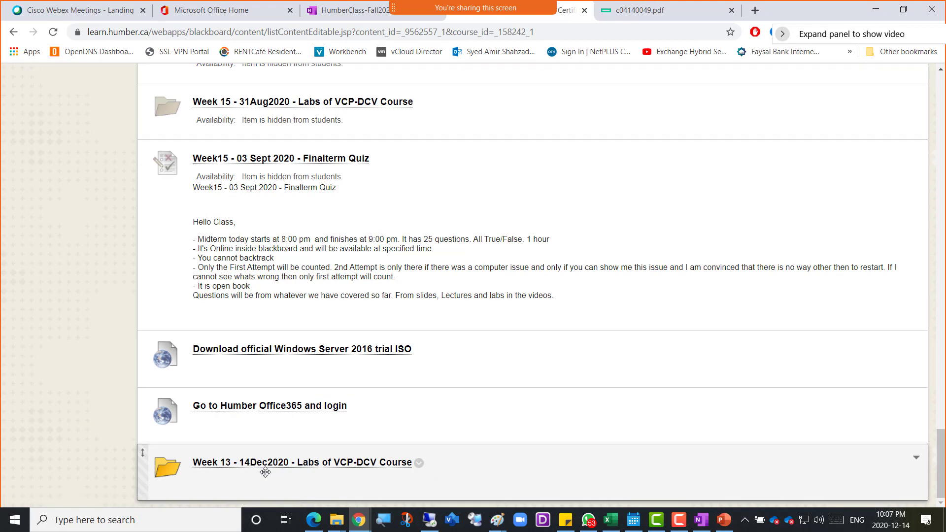
drag(282, 462, 285, 143)
scroll(283, 143, up, 3)
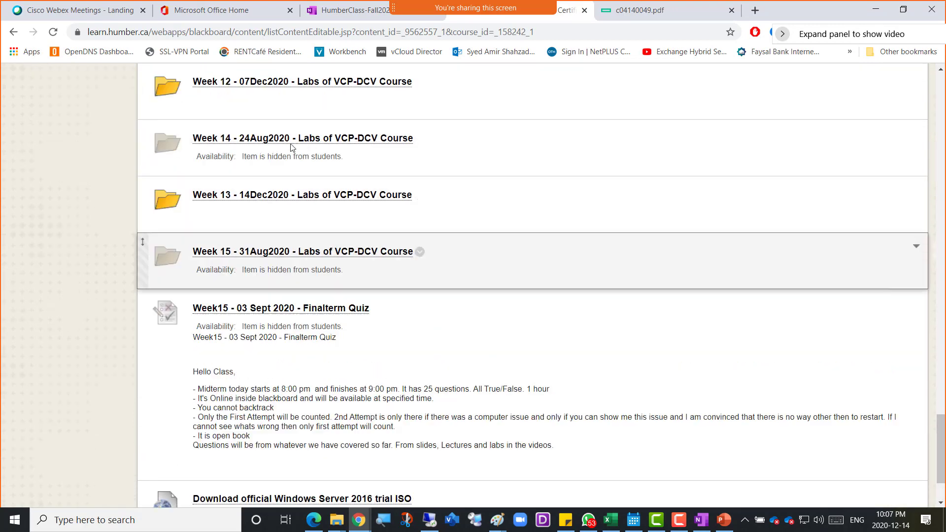
drag(203, 214, 212, 169)
Review the Week 13 folder's content view and standard options in its edit form and cancel the edit
click(238, 227)
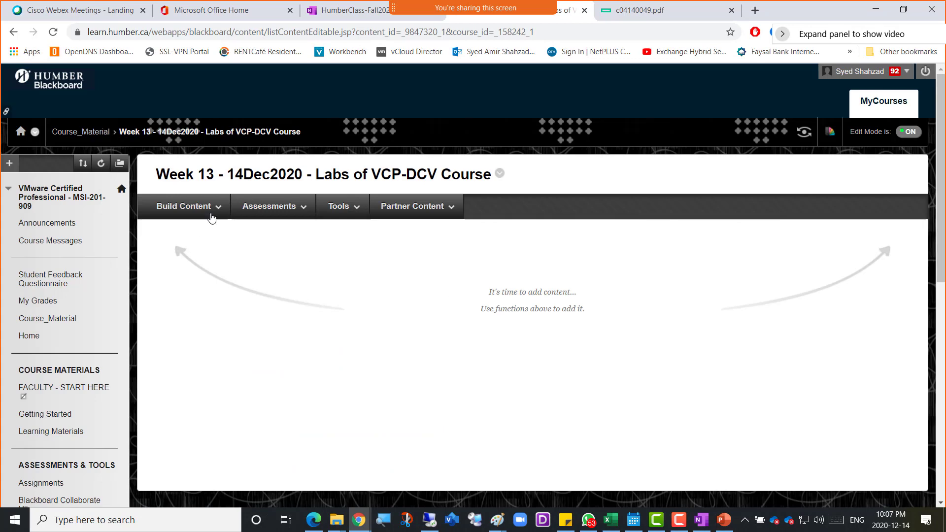
click(218, 216)
click(500, 173)
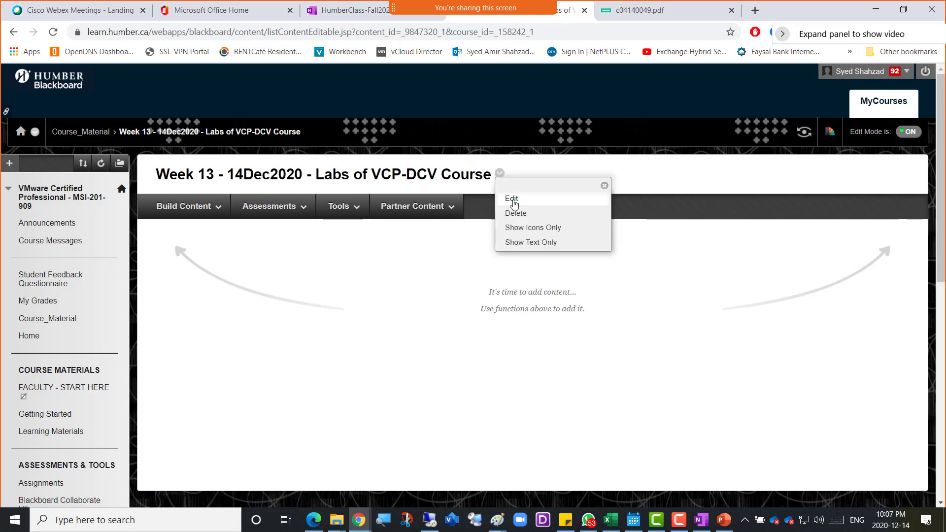
click(513, 200)
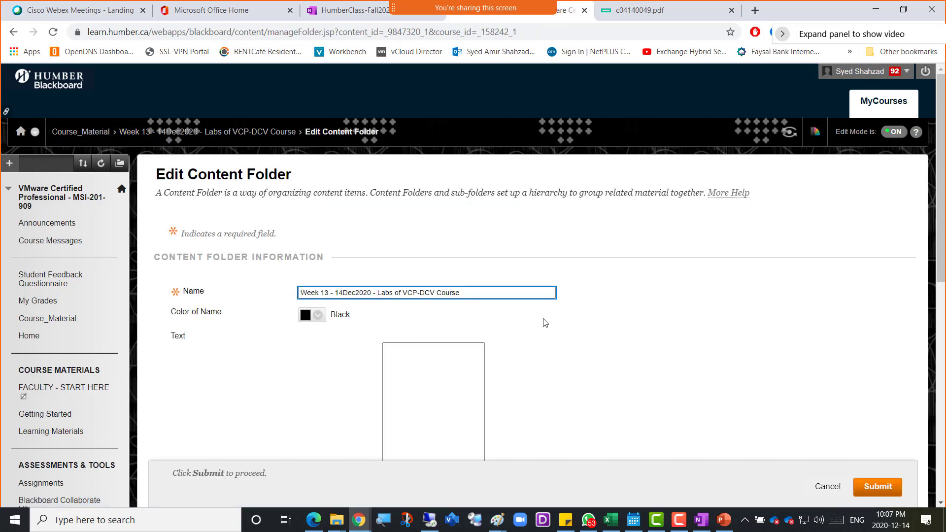
scroll(545, 323, down, 10)
scroll(380, 308, down, 2)
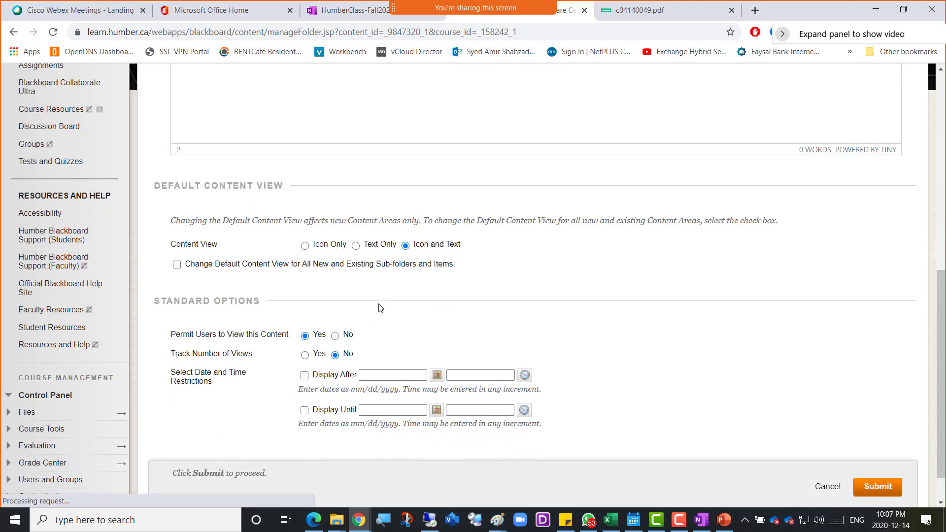
scroll(380, 308, down, 2)
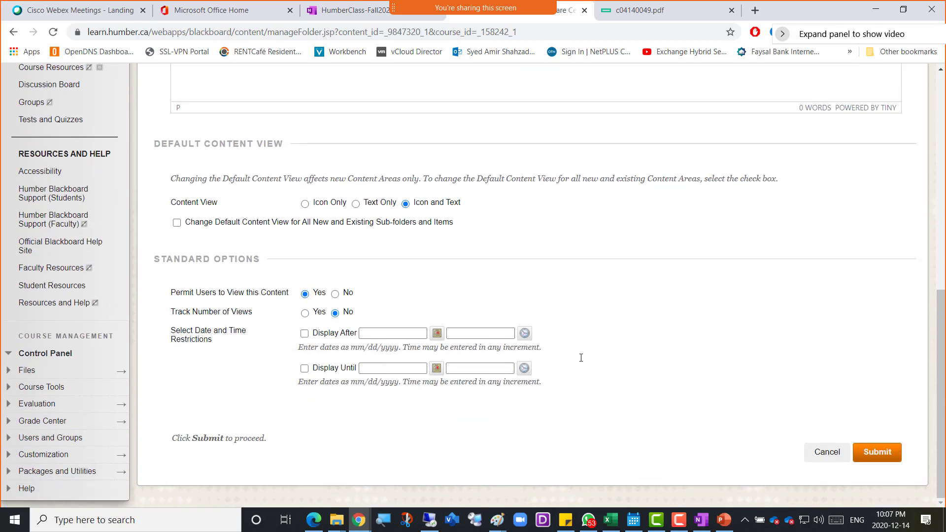
click(827, 452)
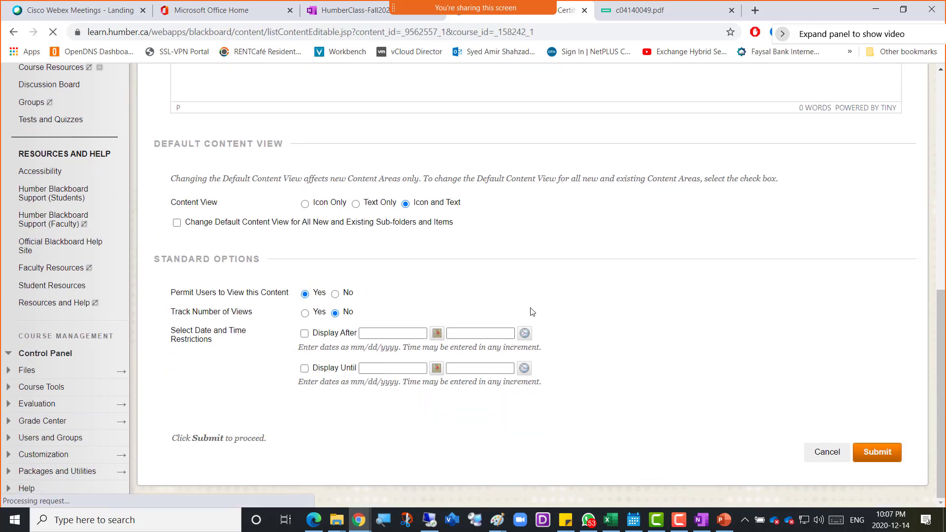
Move the Week 13 folder above the Week 14 folder so it directly follows Week 12 in Course_Material
scroll(378, 367, down, 20)
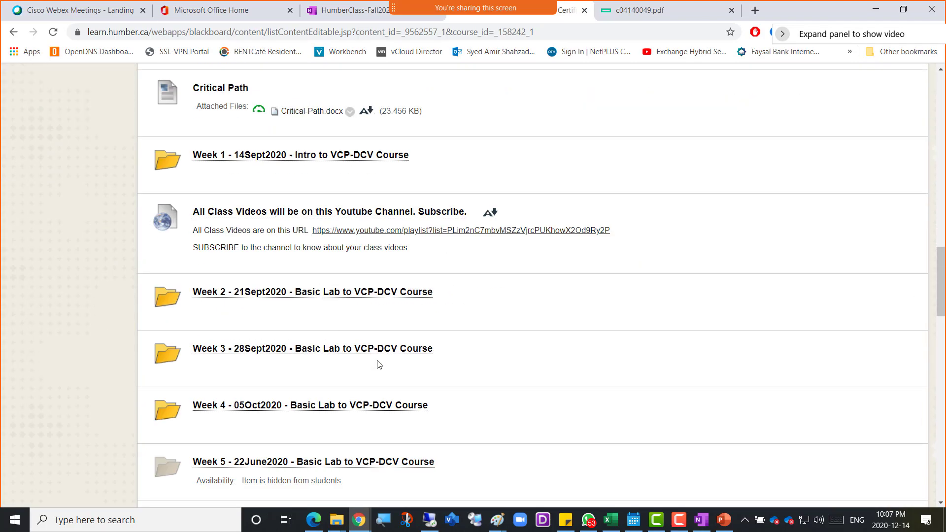
scroll(285, 383, down, 12)
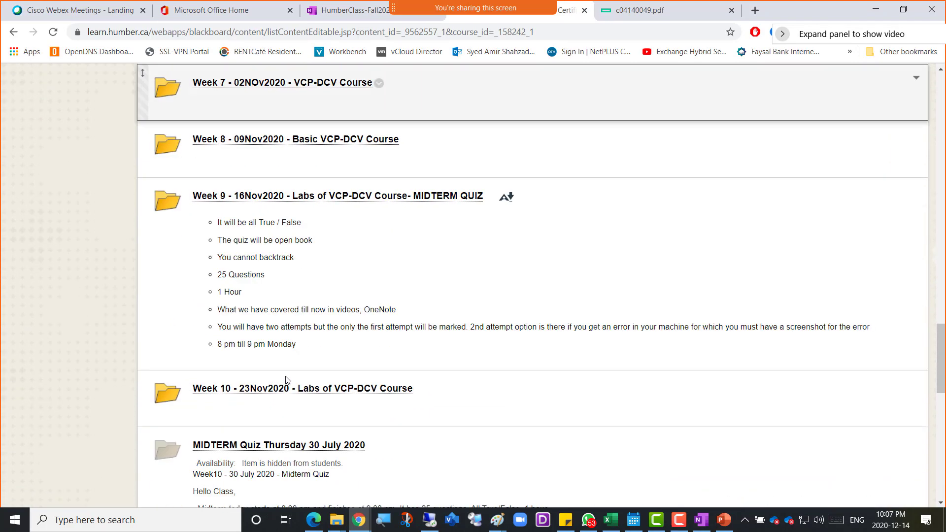
scroll(287, 380, down, 7)
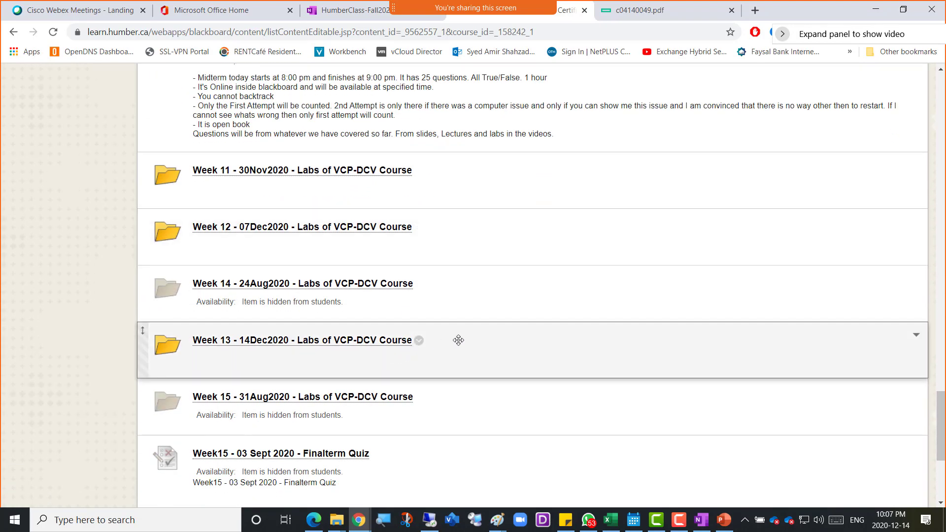
drag(458, 339, 456, 275)
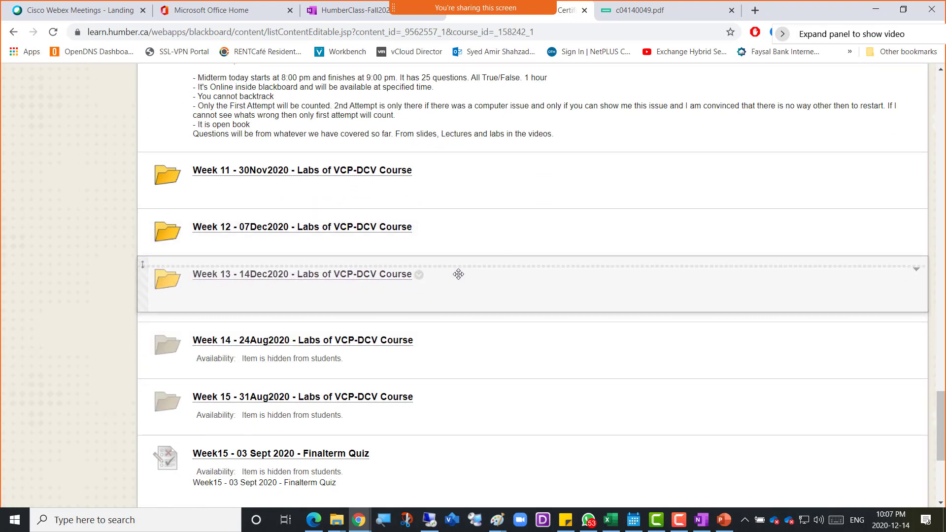
Start a new assignment named "PlzUploadWeek13" inside the Week 13 folder and copy that name into its instructions
click(311, 289)
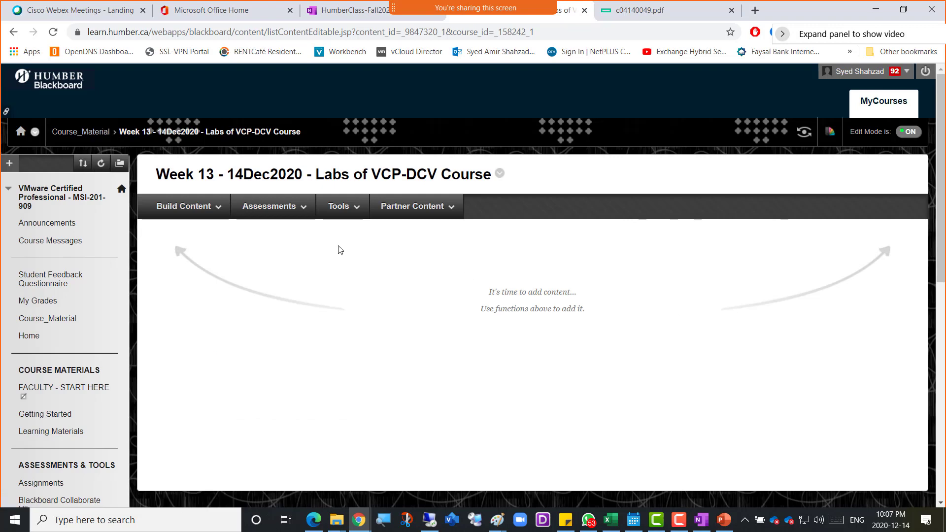
click(269, 206)
click(274, 264)
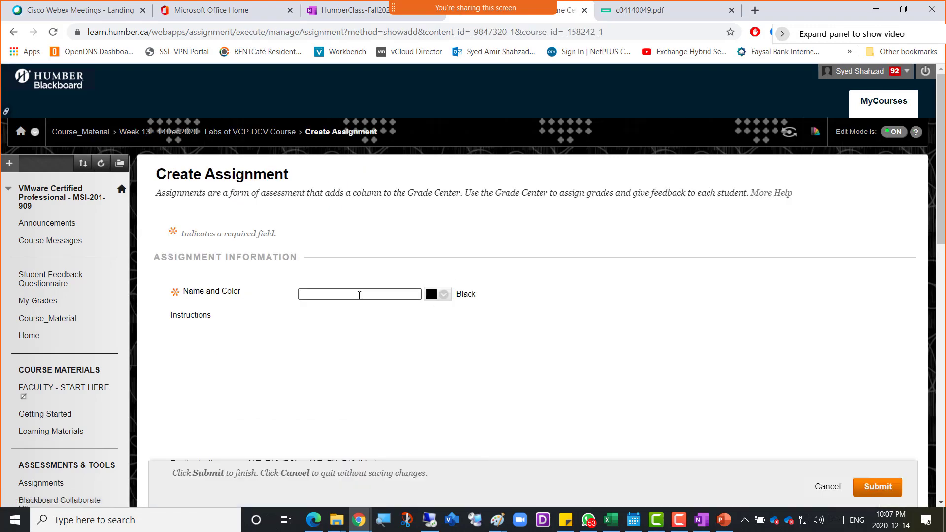
text(PlzUp)
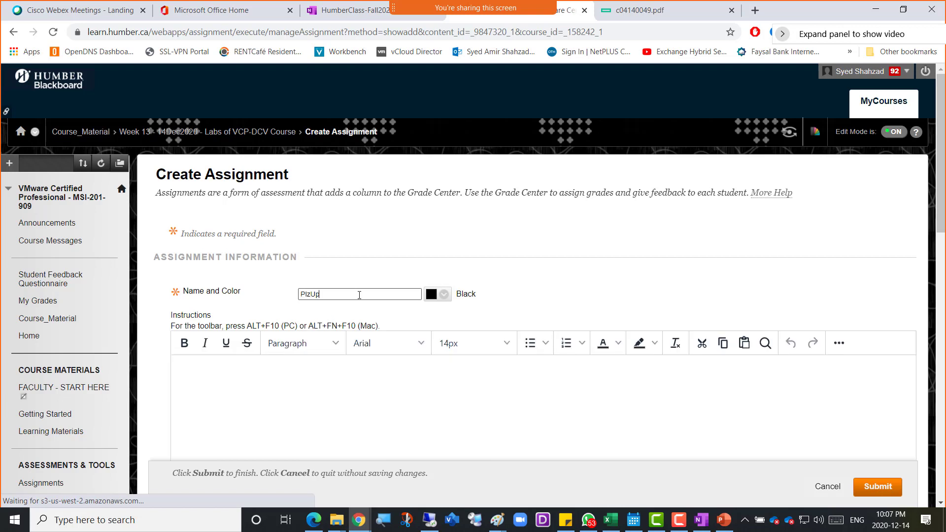
text(loadWeek1)
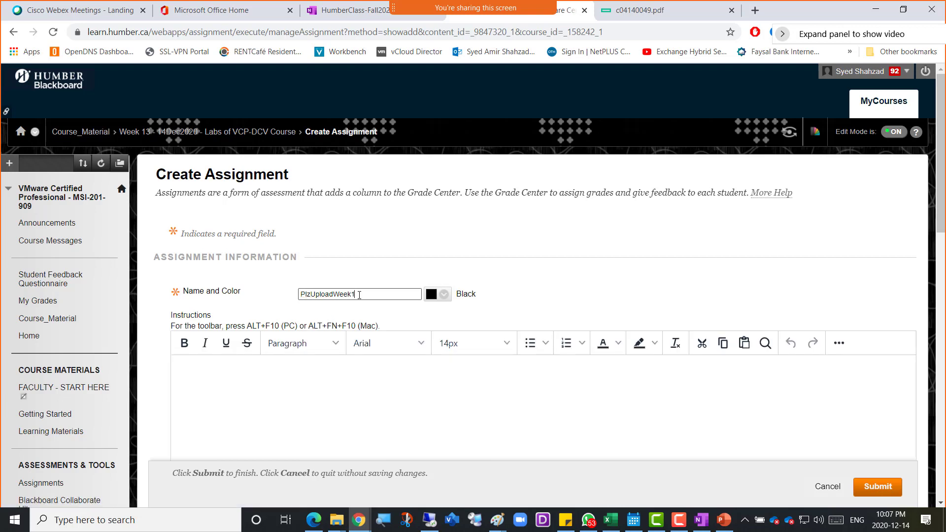
text(3)
double_click(359, 295)
key(ctrl+c)
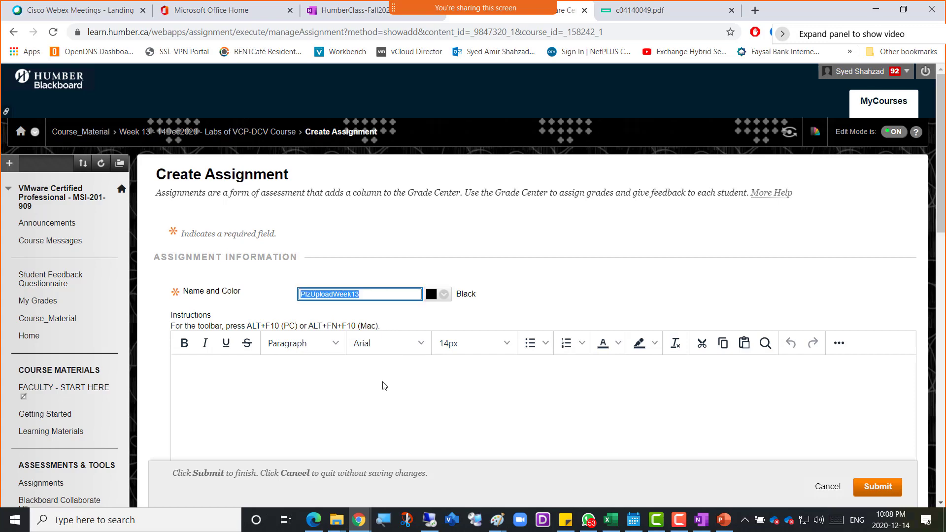
click(384, 387)
key(ctrl+v)
Set the assignment's due date to 12/14/2020 at 11:59 PM
scroll(821, 313, down, 5)
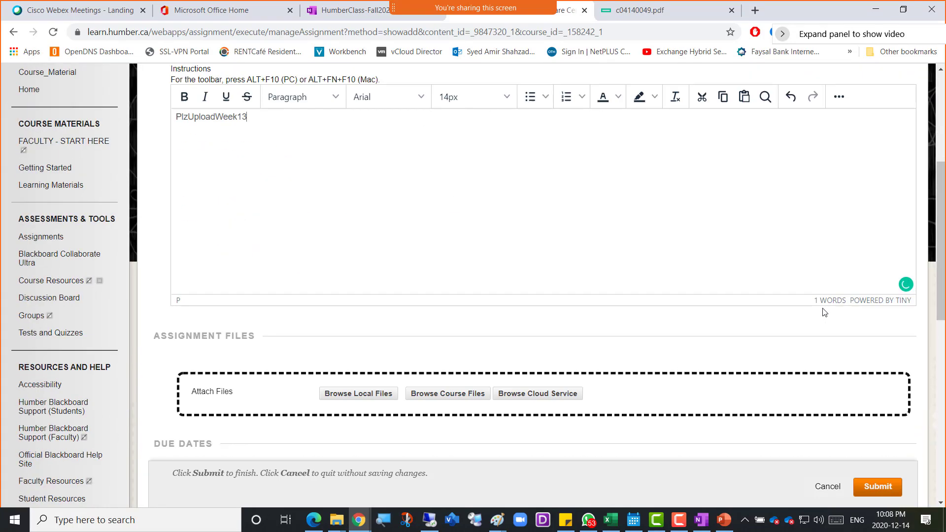
scroll(412, 355, down, 3)
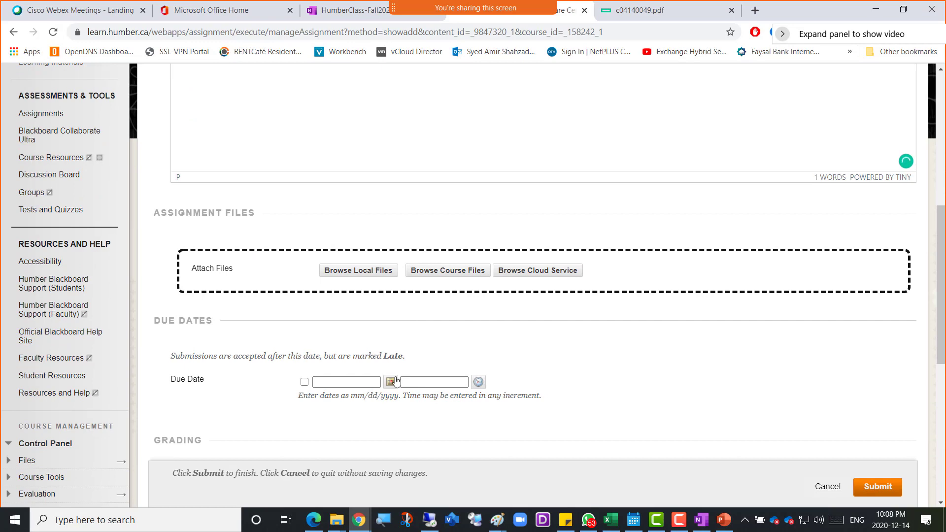
click(391, 382)
click(421, 342)
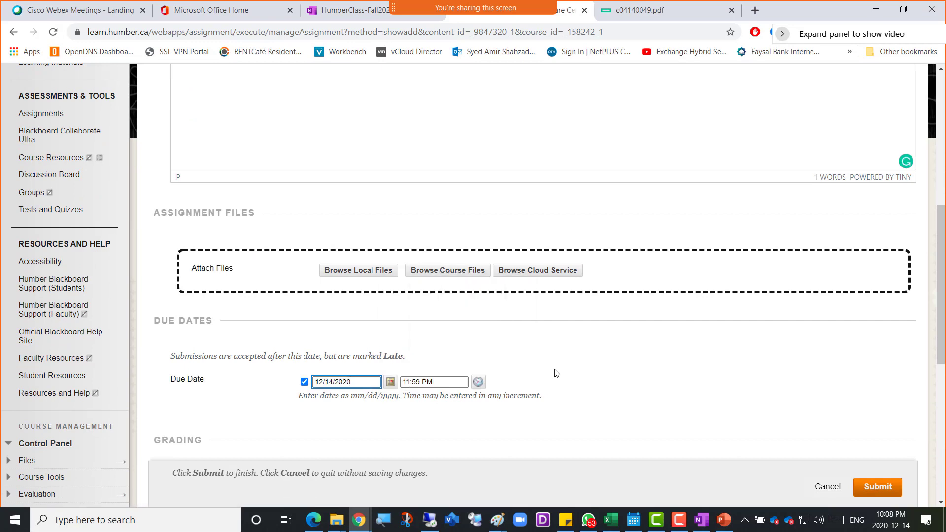
Allow multiple attempts in the assignment's submission details, with a maximum of 2
scroll(560, 373, down, 7)
click(218, 179)
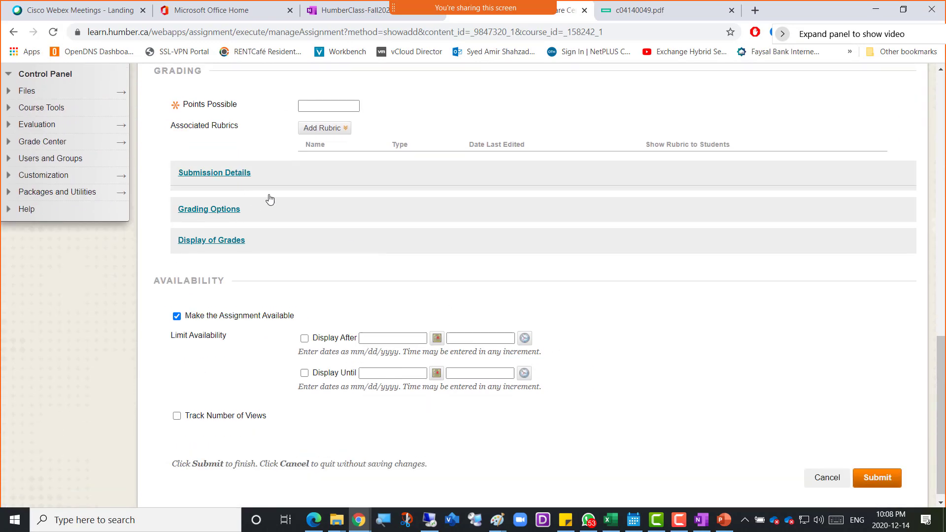
click(340, 288)
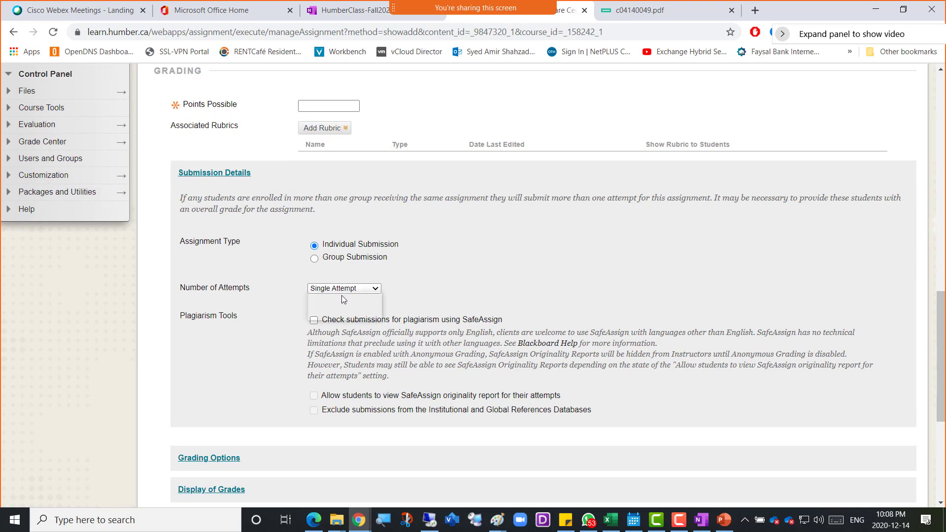
click(347, 306)
click(329, 319)
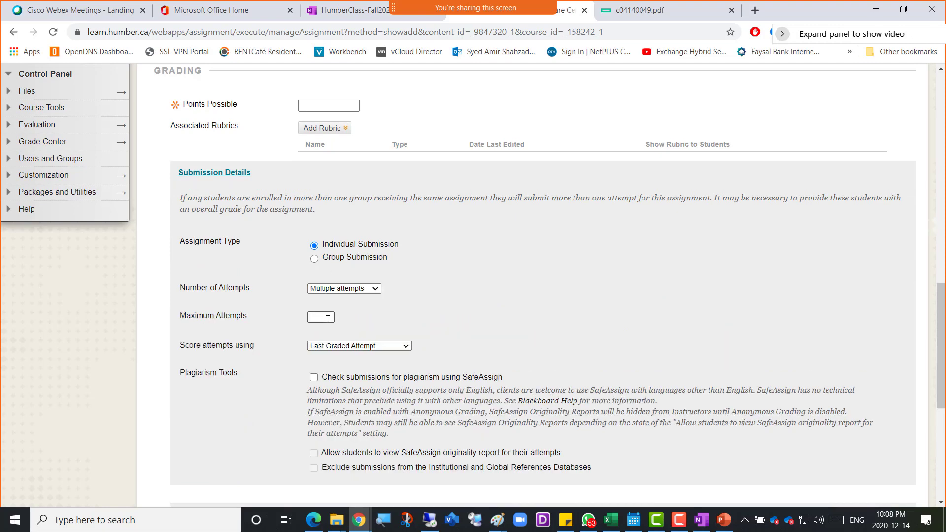
text(2)
click(524, 316)
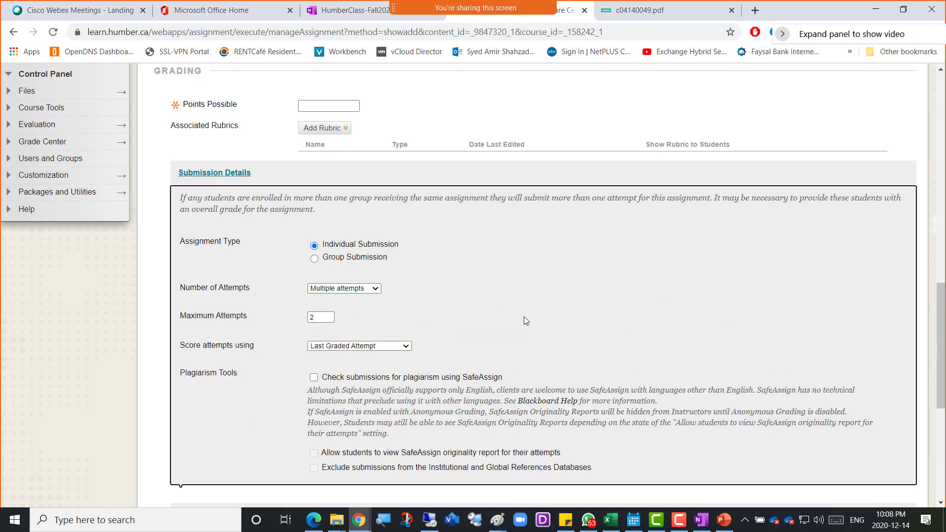
Enable Track Number of Views and submit the assignment with 4 points possible
scroll(524, 317, down, 5)
scroll(282, 357, down, 1)
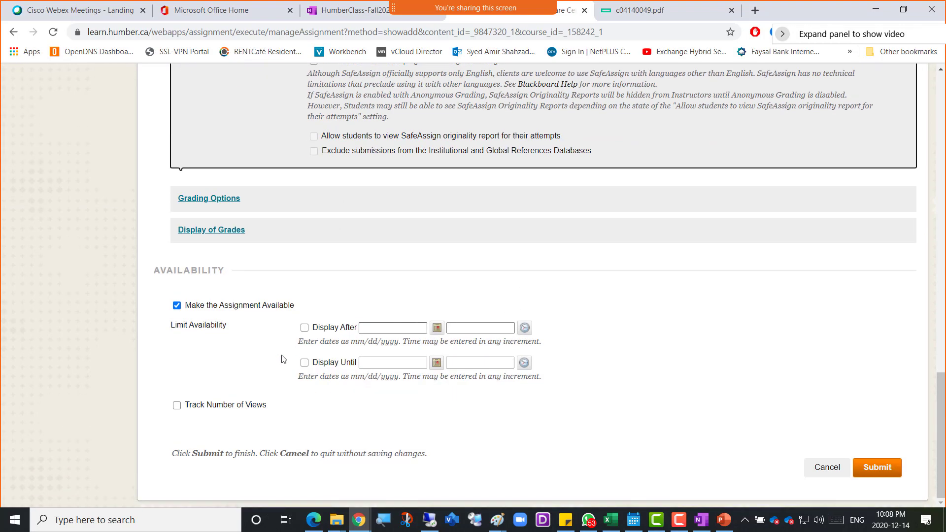
click(224, 405)
click(876, 471)
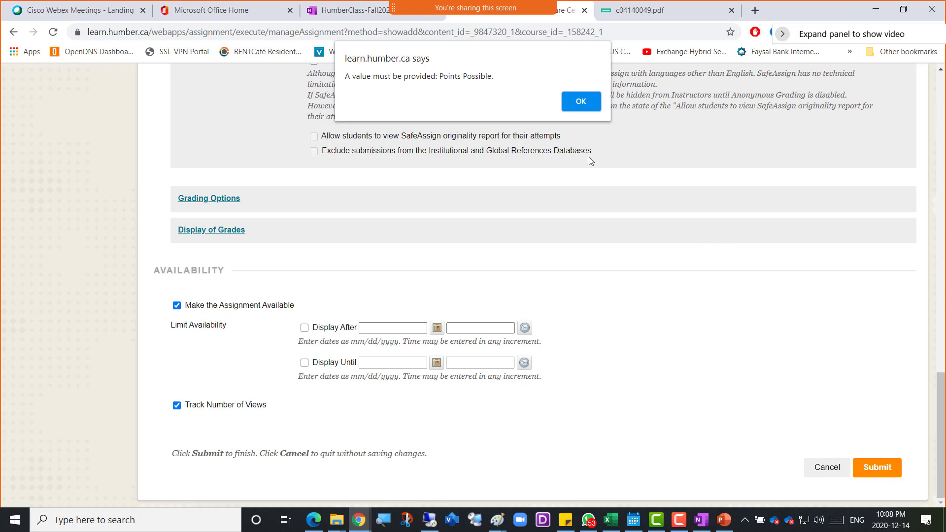
click(577, 102)
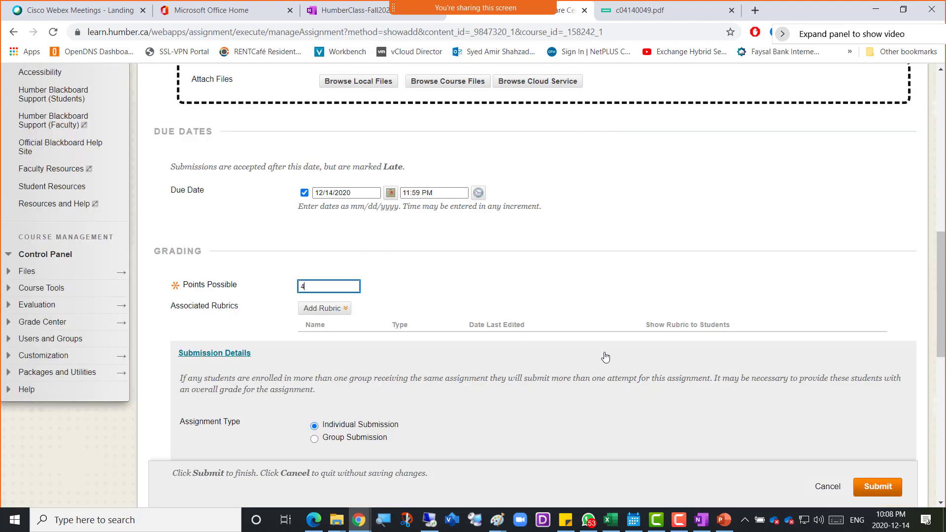
click(875, 486)
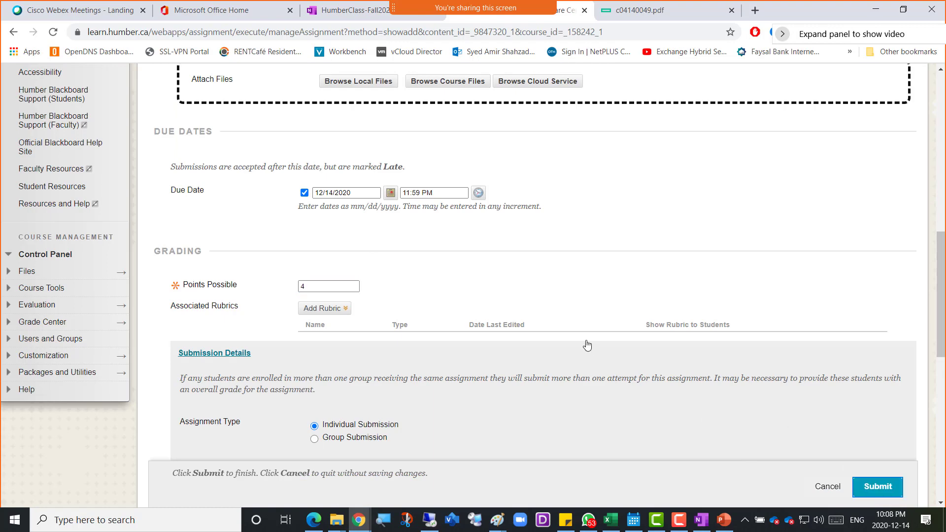